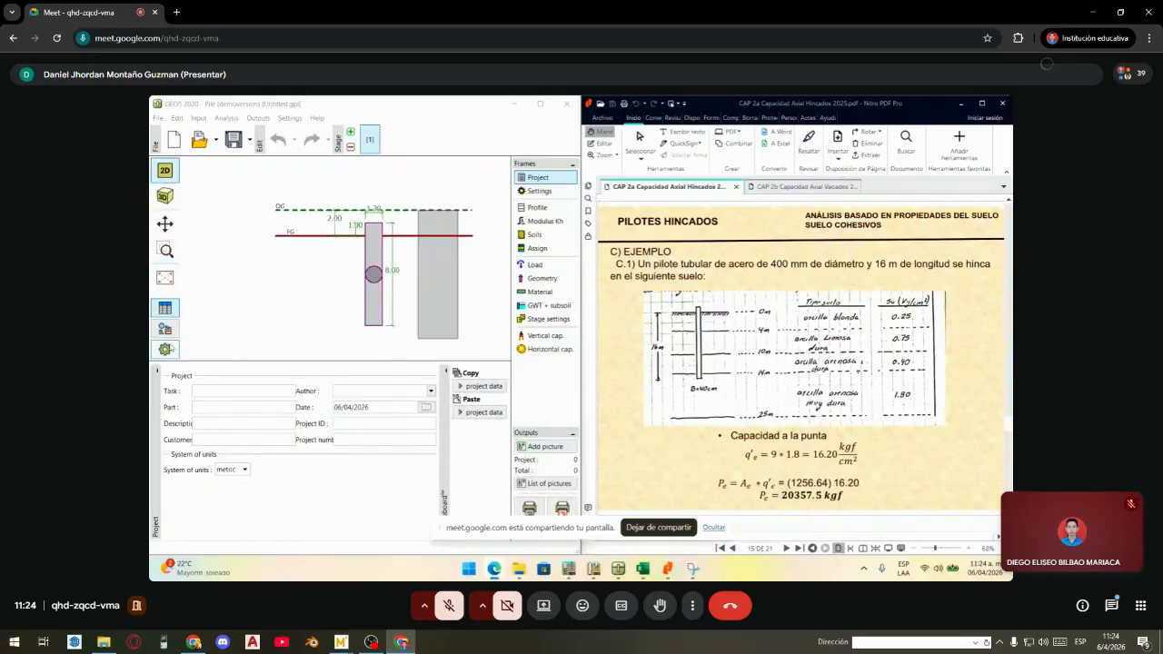
- Keep metric units and show the Standard – safety factors analysis settings
click(555, 182)
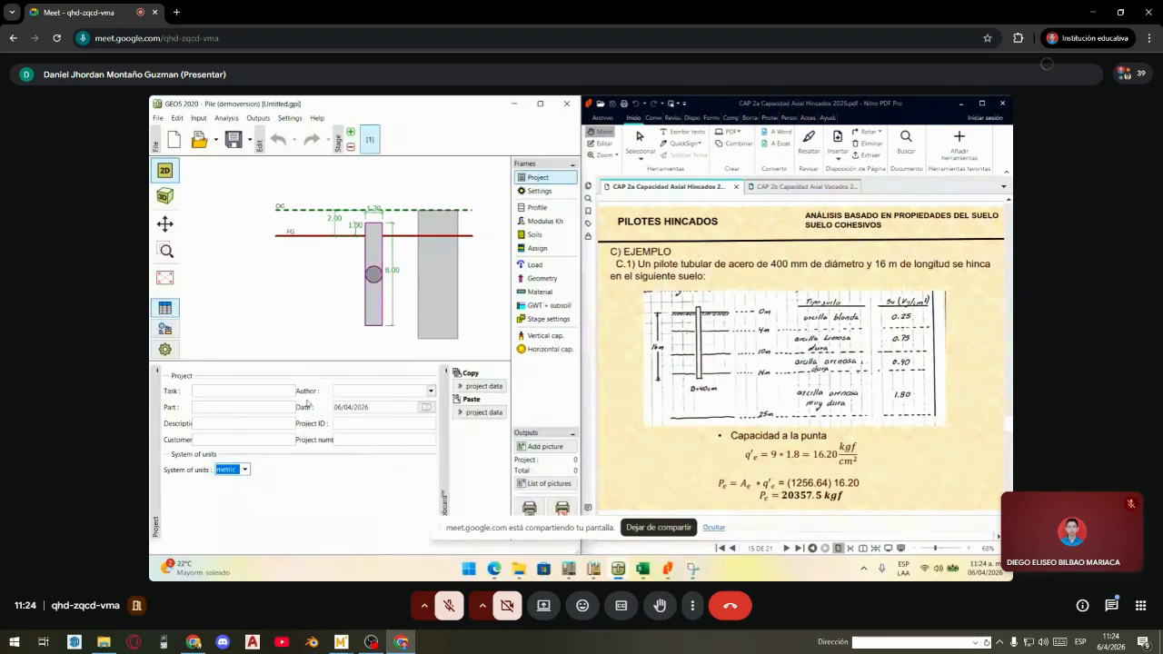
click(248, 471)
click(248, 471)
click(244, 472)
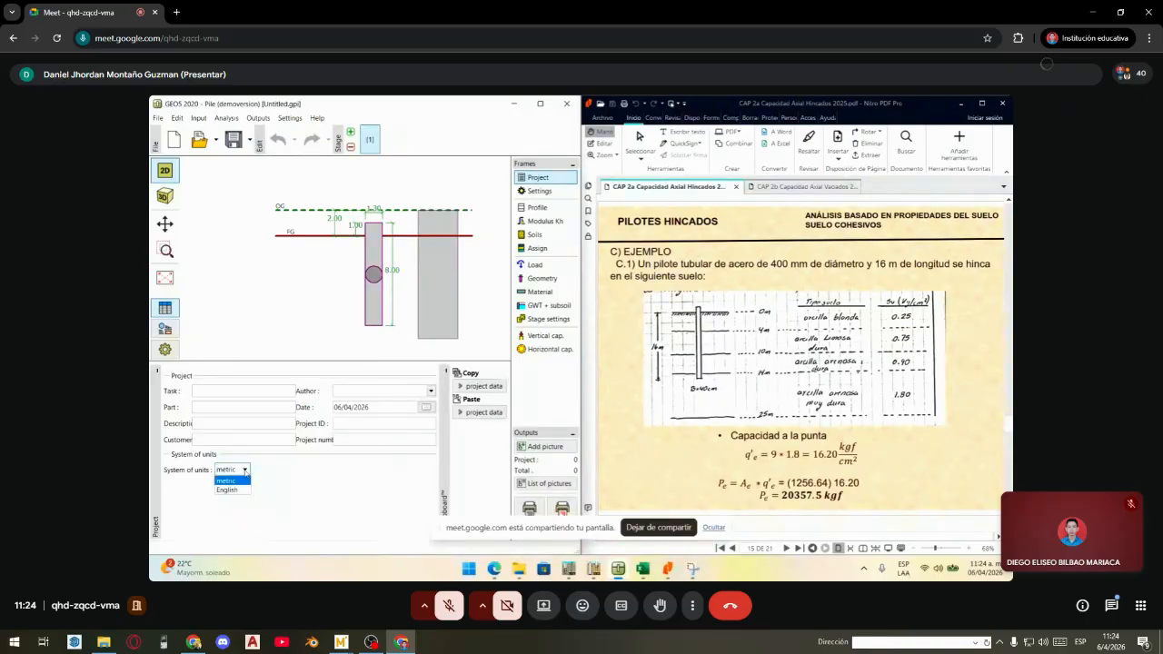
click(244, 472)
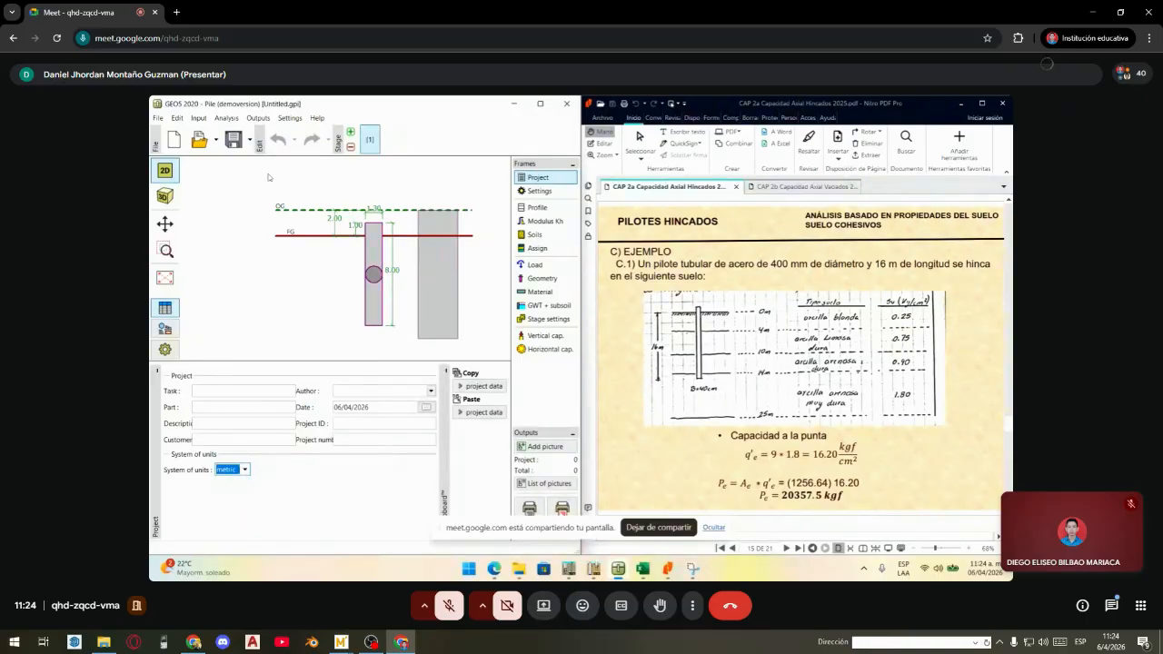
click(536, 191)
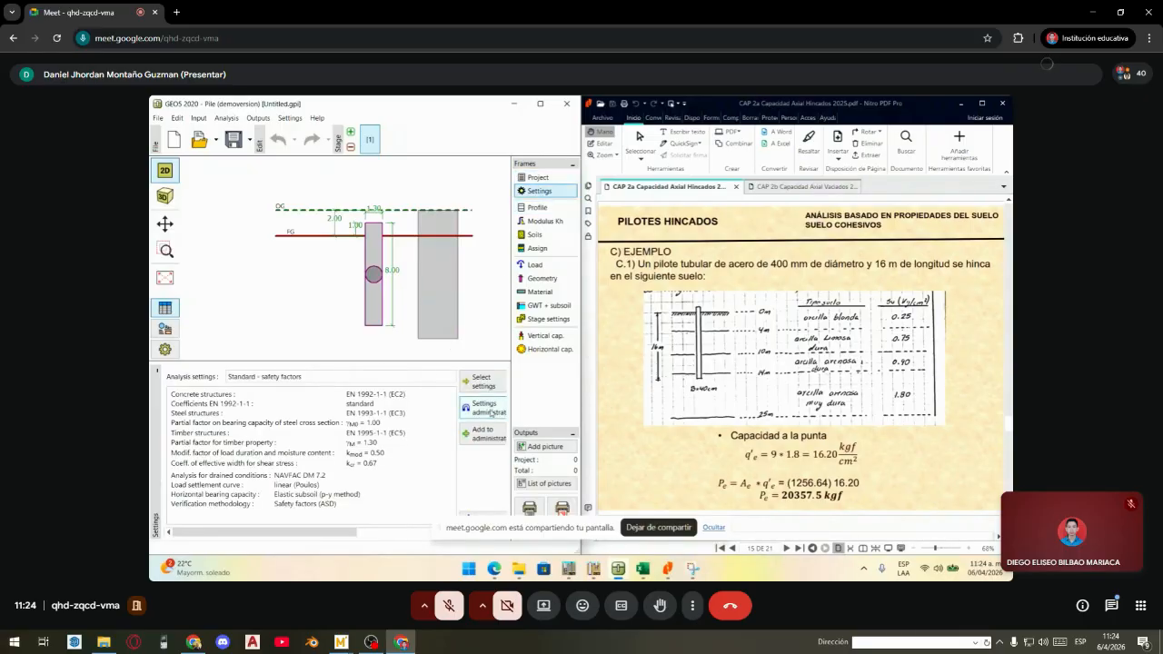
click(464, 482)
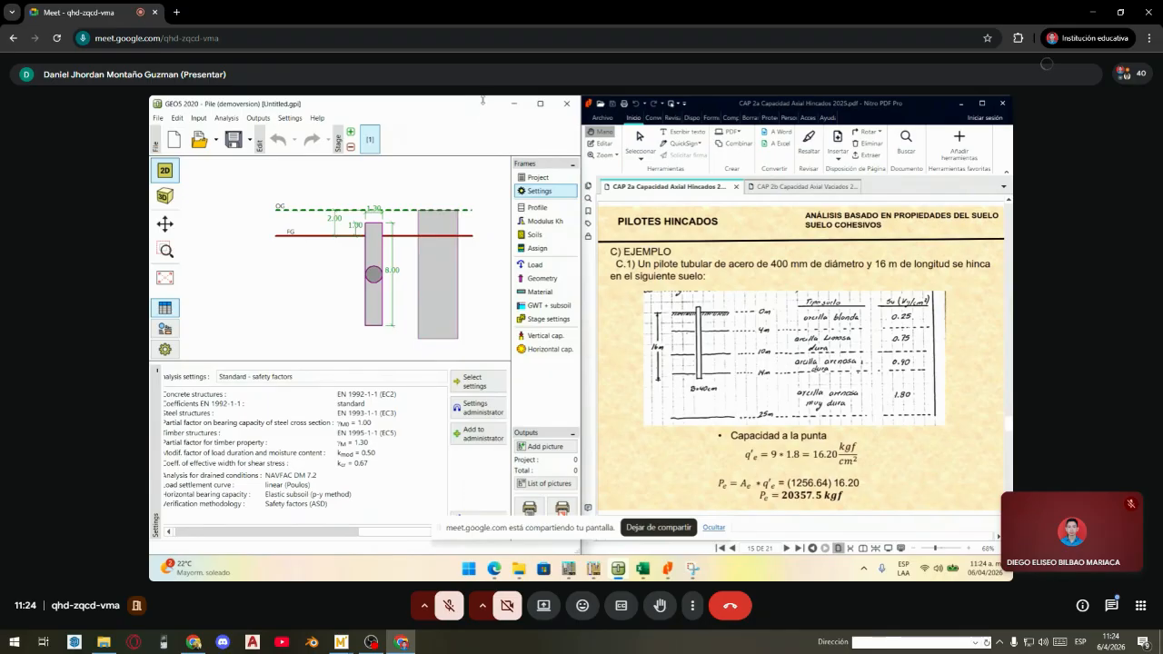
drag(483, 100, 482, 106)
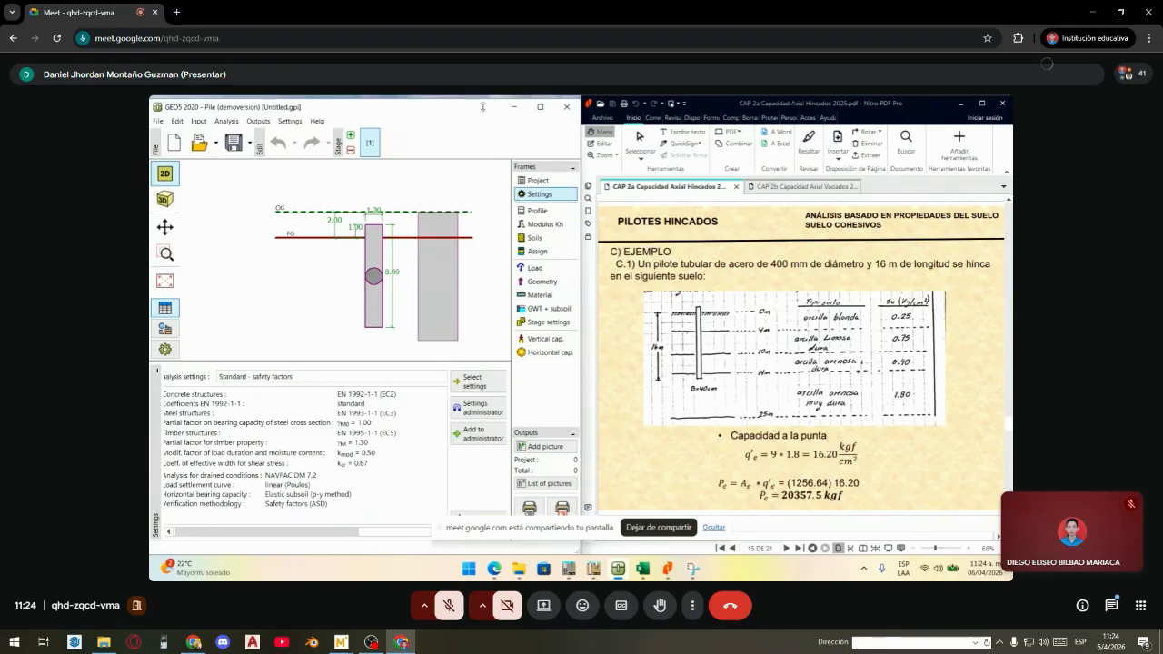
drag(482, 106, 469, 145)
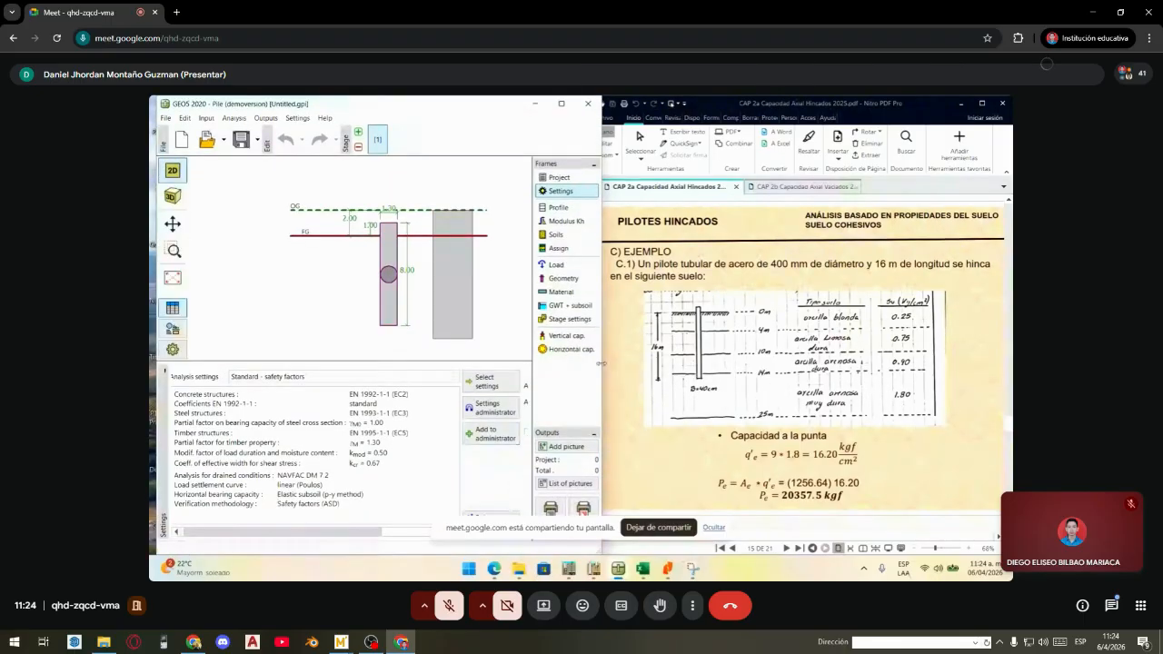
drag(603, 361, 576, 366)
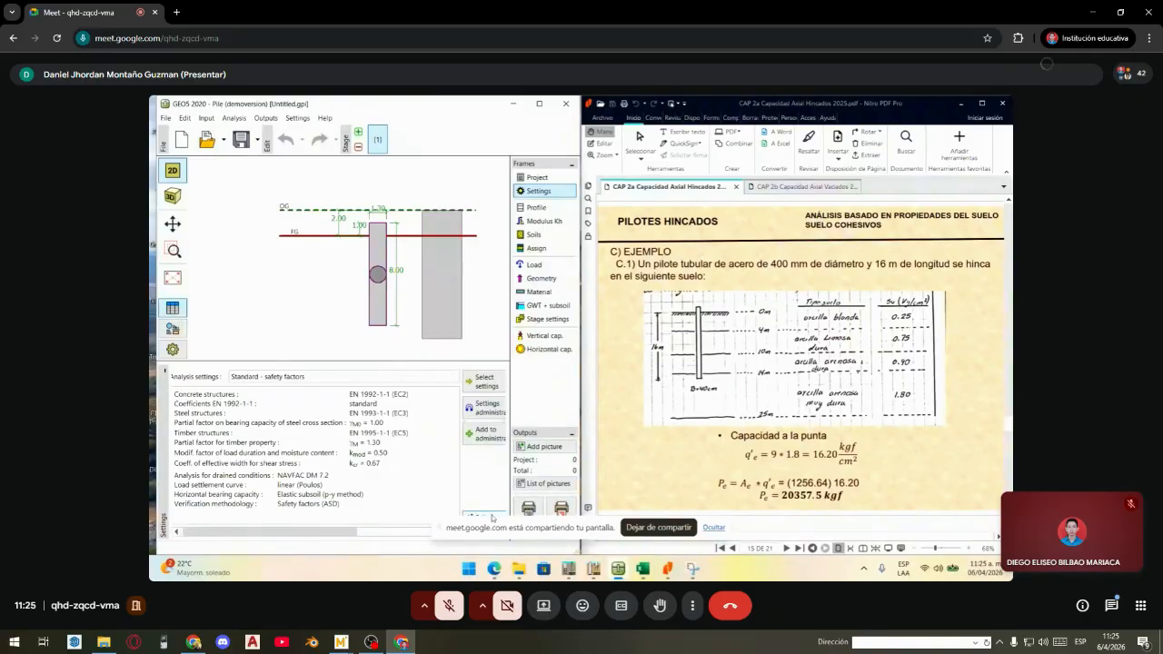
- Open the current settings for editing and compare the Materials and standards and Pile tabs
click(487, 511)
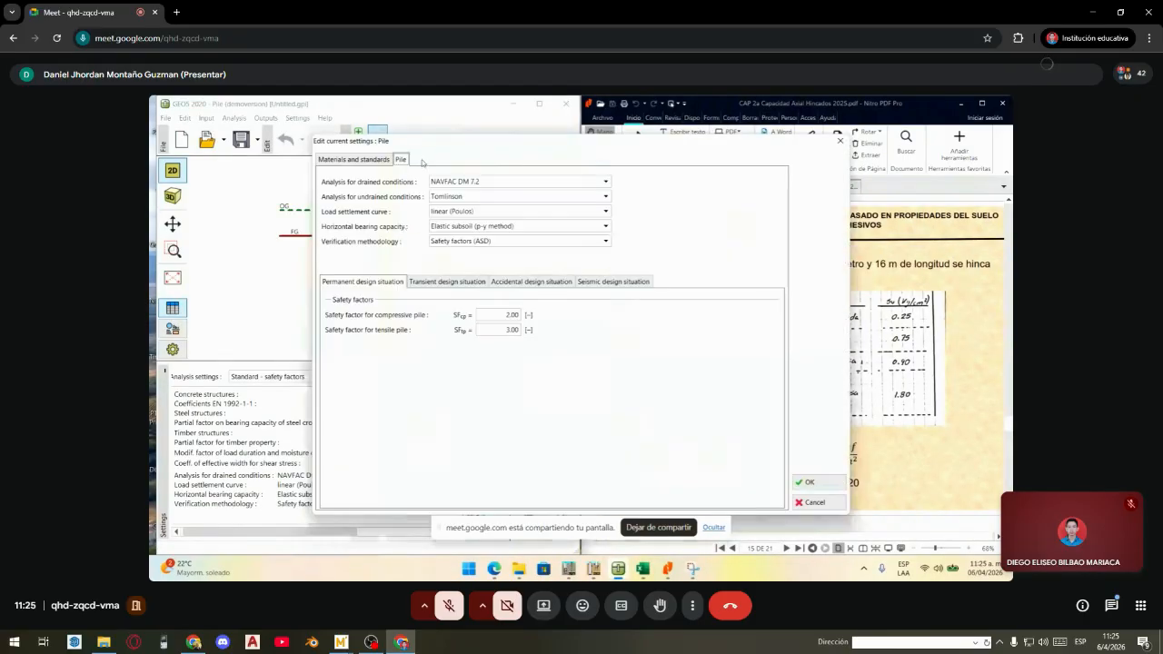
click(381, 161)
click(400, 160)
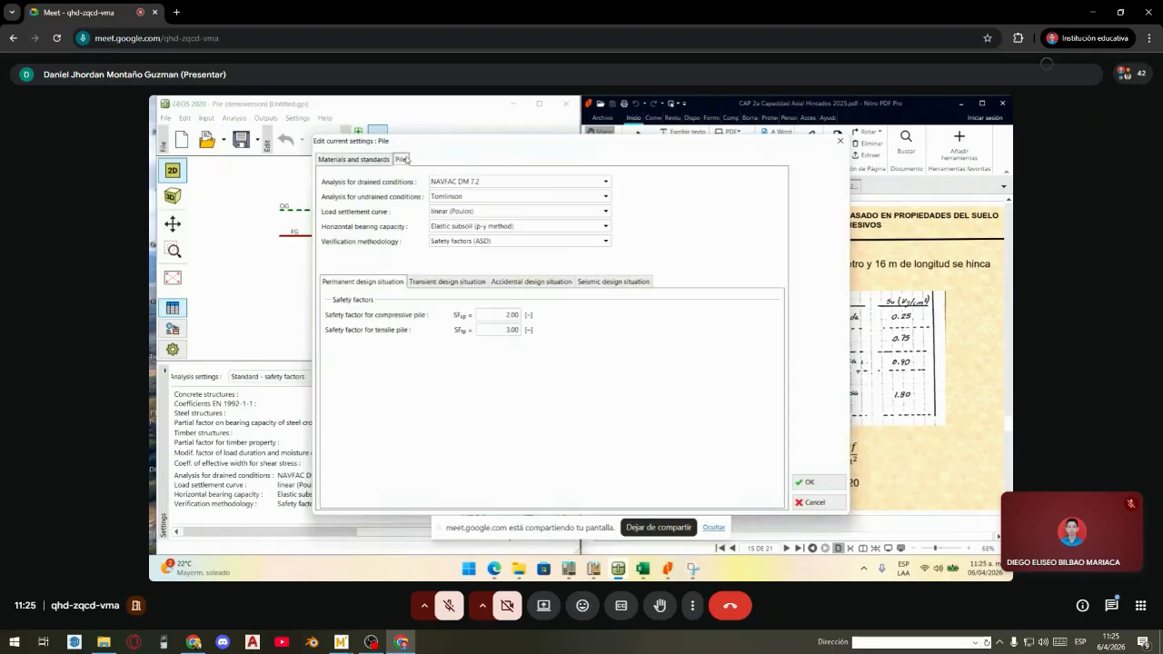
click(350, 166)
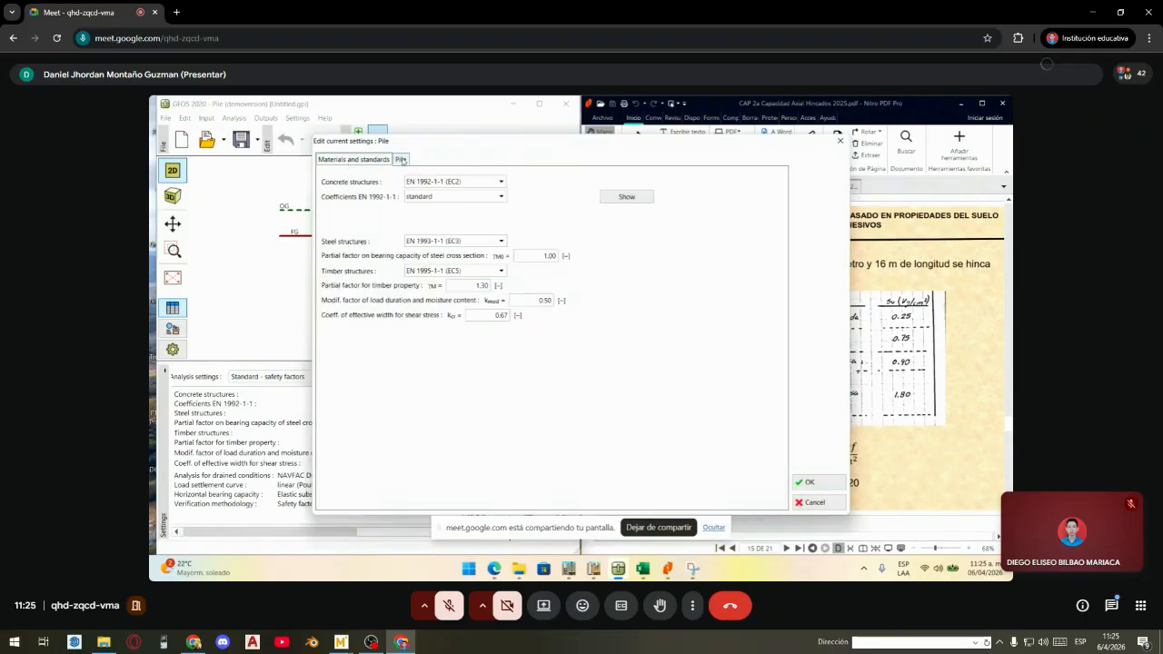
click(397, 161)
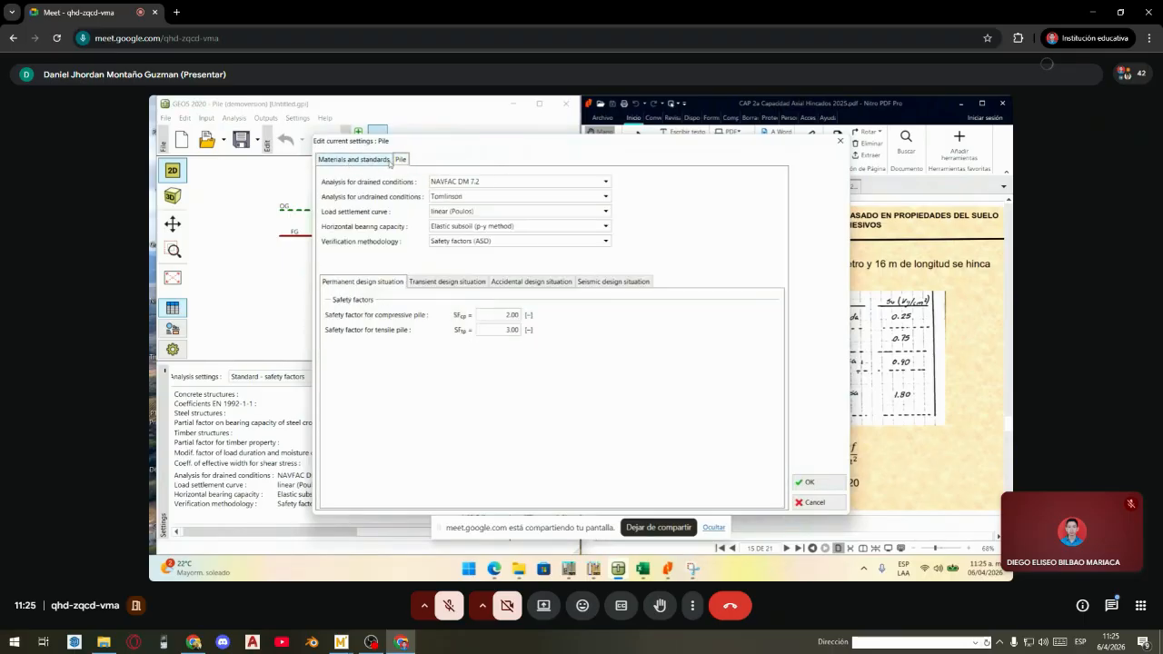
click(370, 164)
click(397, 163)
drag(489, 145, 456, 134)
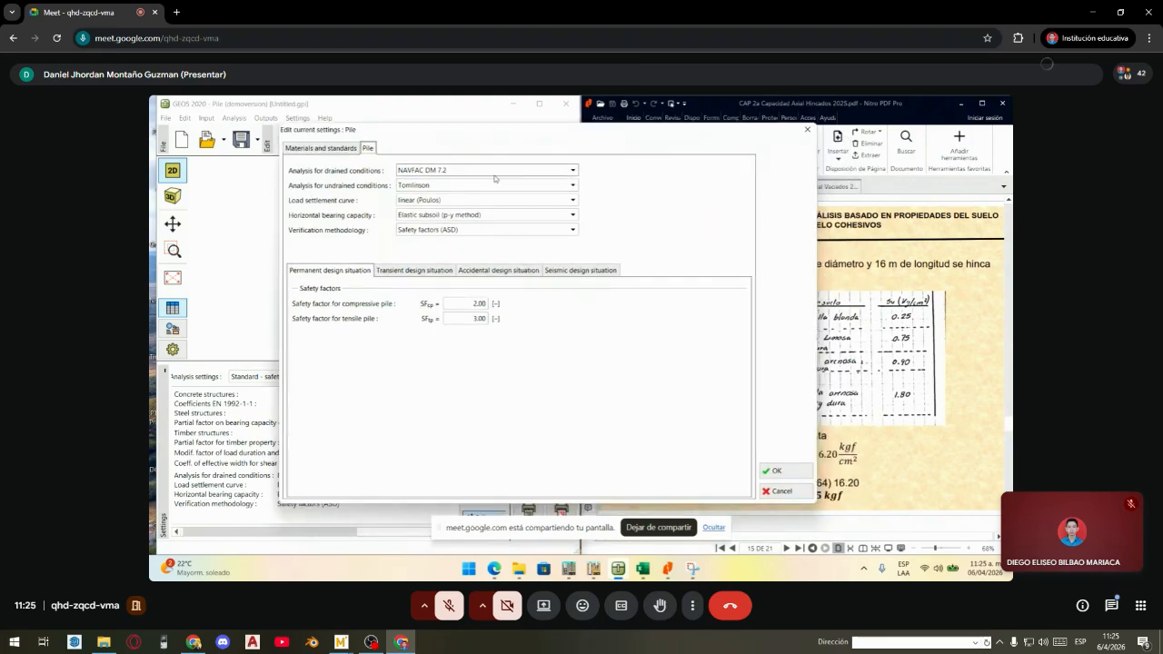
click(337, 149)
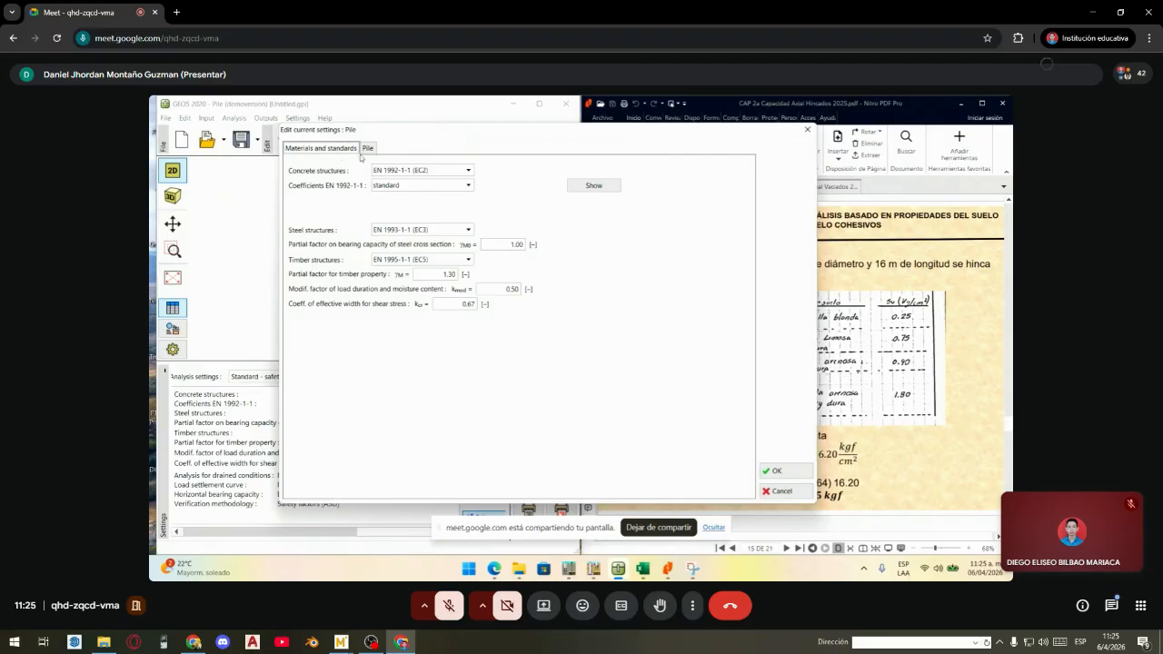
- Set concrete structures to ACI 318-11, leaving steel at EN 1993-1-1
click(416, 171)
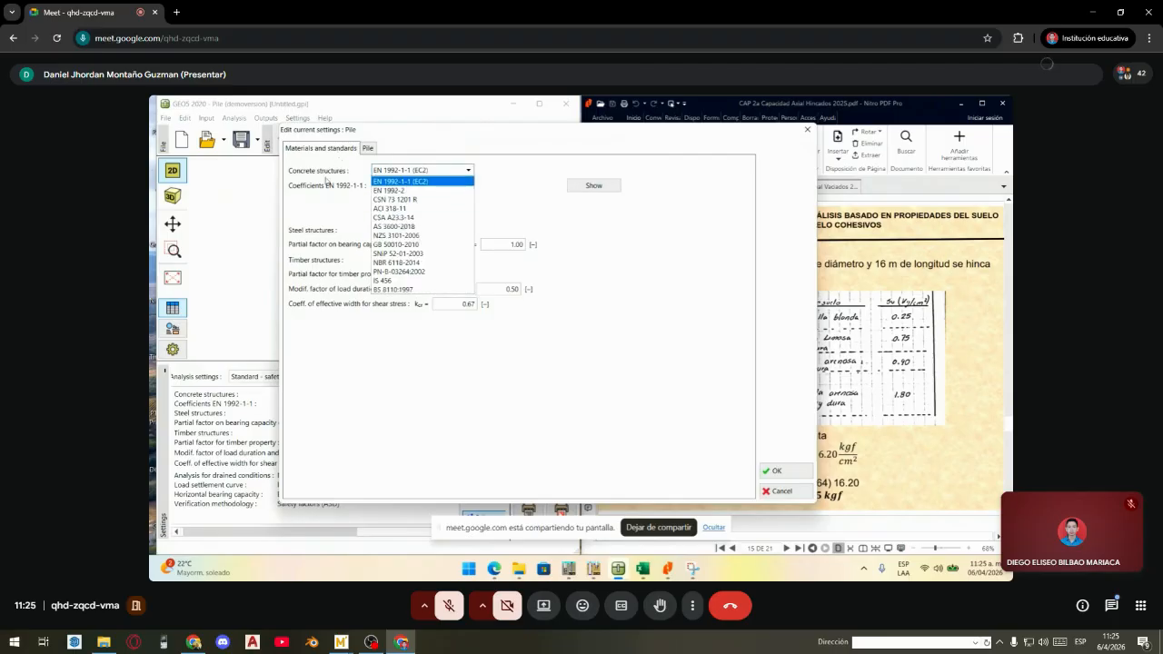
click(326, 189)
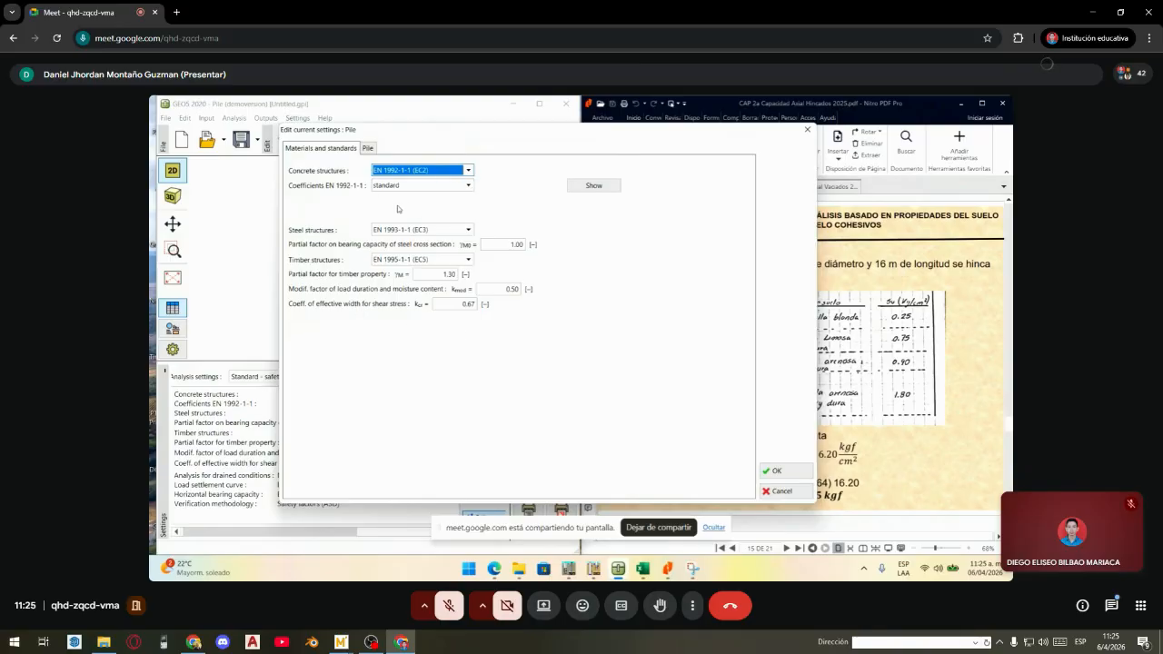
click(400, 172)
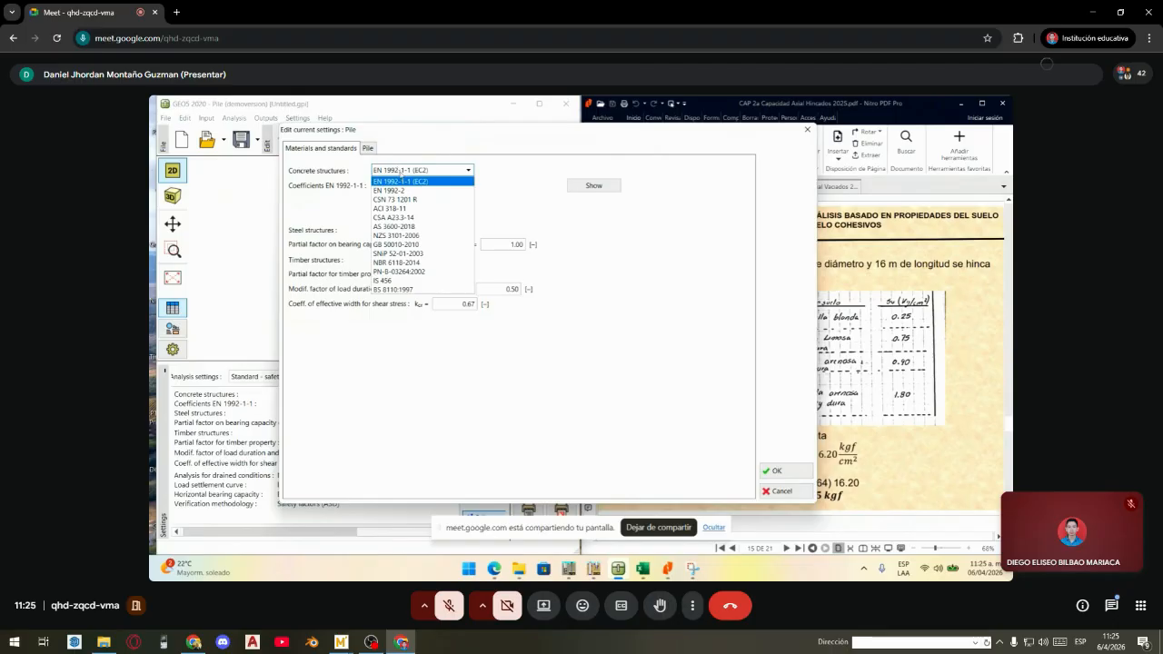
click(410, 210)
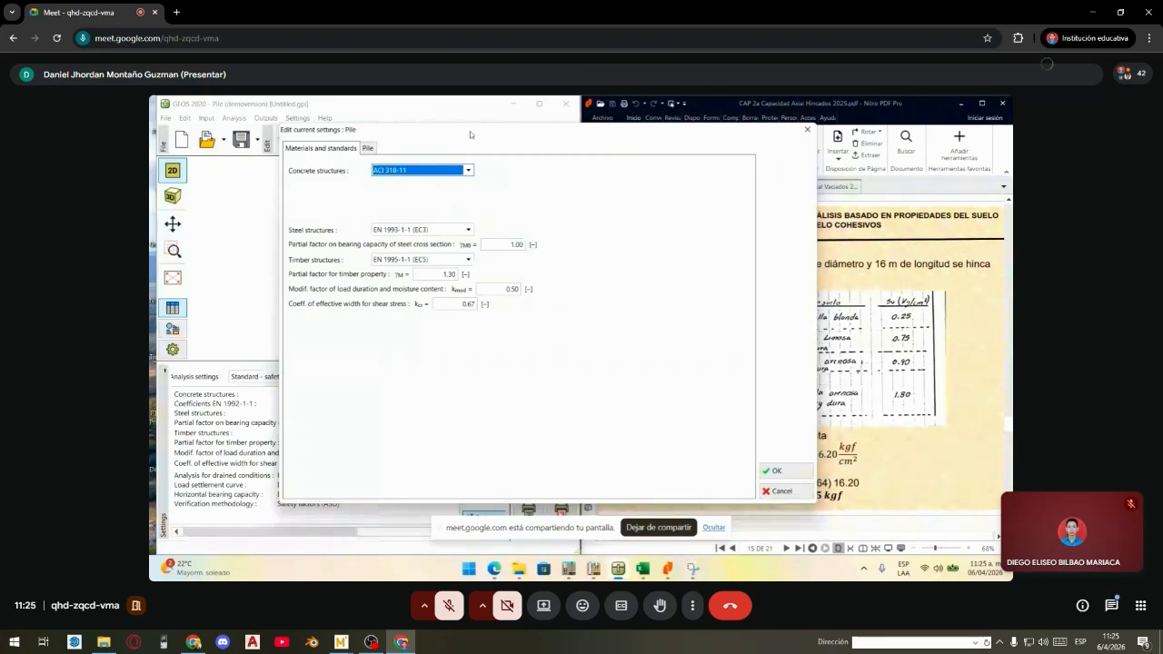
mouse_move(469, 131)
mouse_down()
mouse_move(530, 396)
mouse_move(496, 201)
mouse_move(448, 146)
mouse_up()
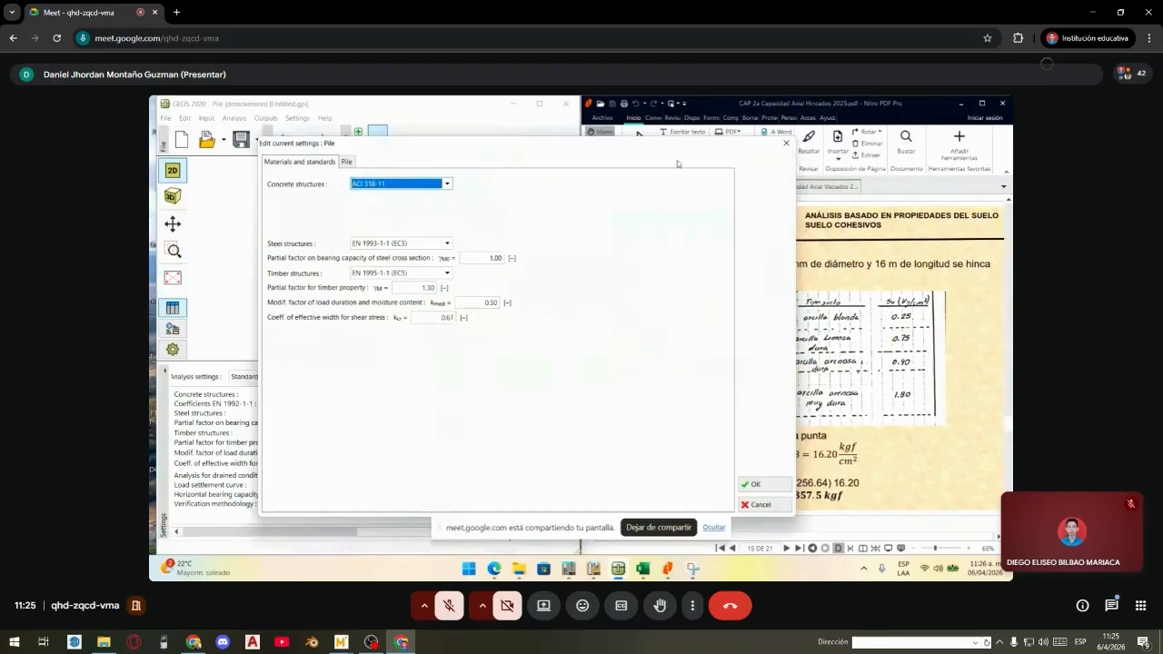
drag(675, 145, 641, 131)
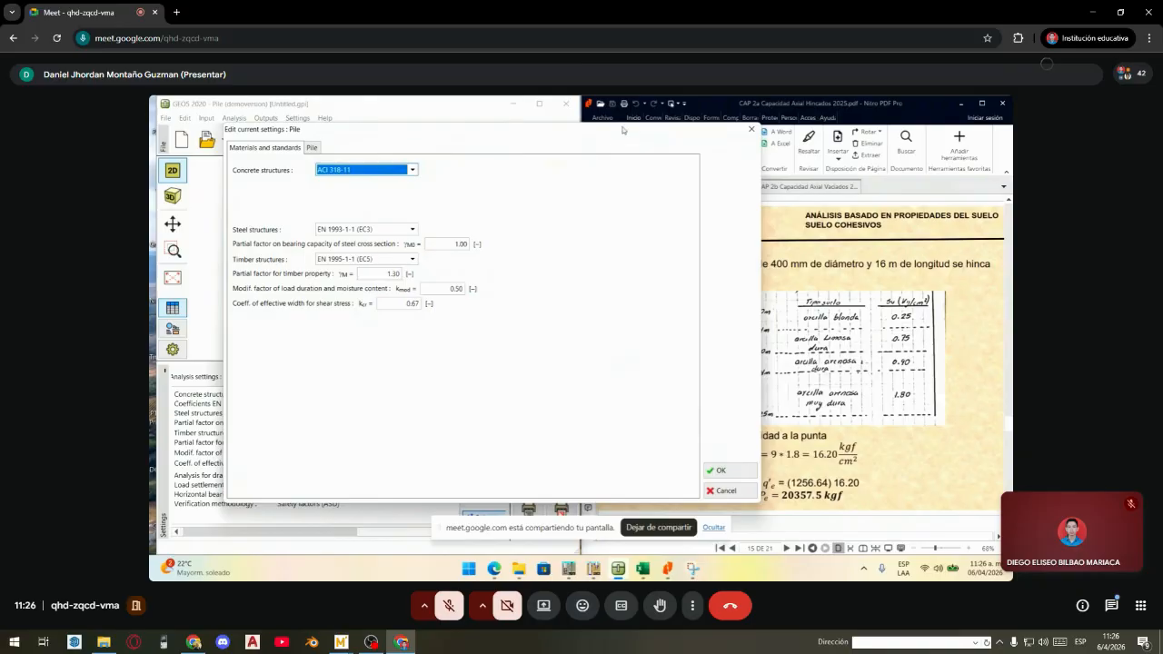
mouse_move(623, 130)
mouse_down()
mouse_move(707, 379)
mouse_move(613, 119)
mouse_up()
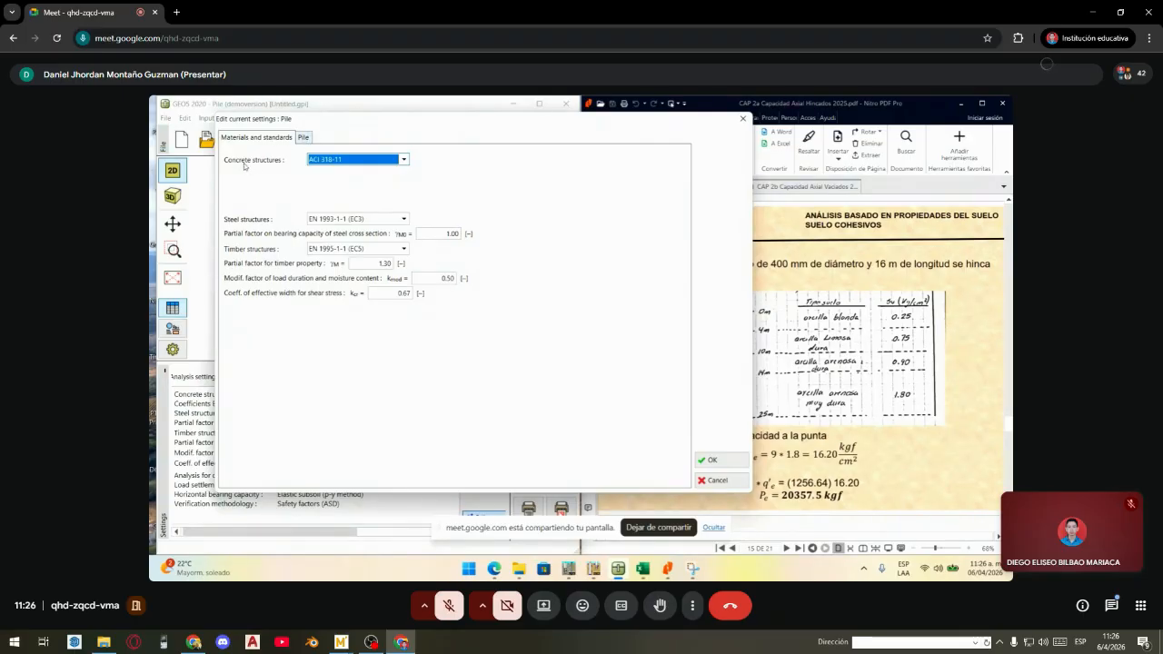
- Show the Pile tab and keep NAVFAC DM 7.2 for drained conditions
click(305, 138)
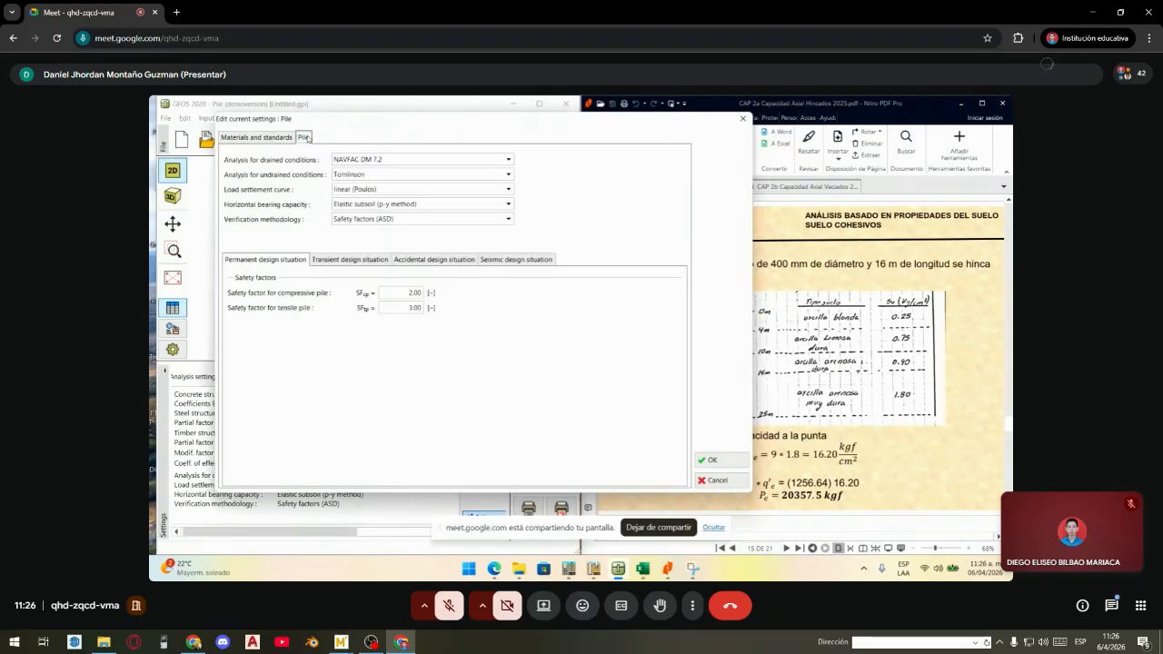
click(391, 160)
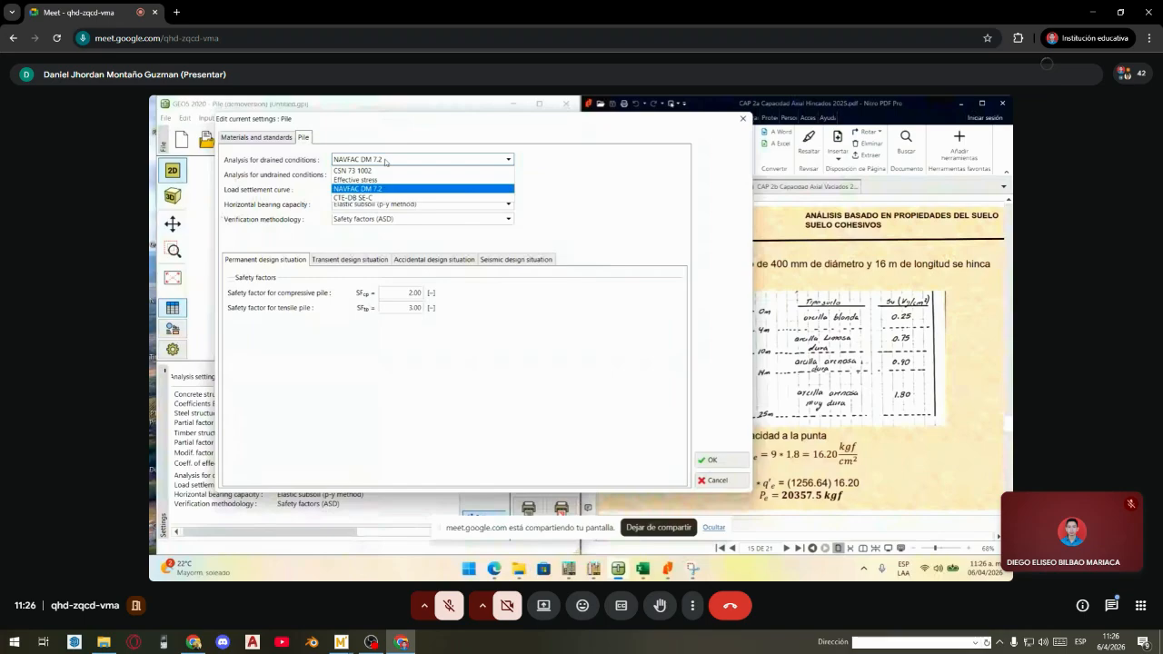
click(385, 161)
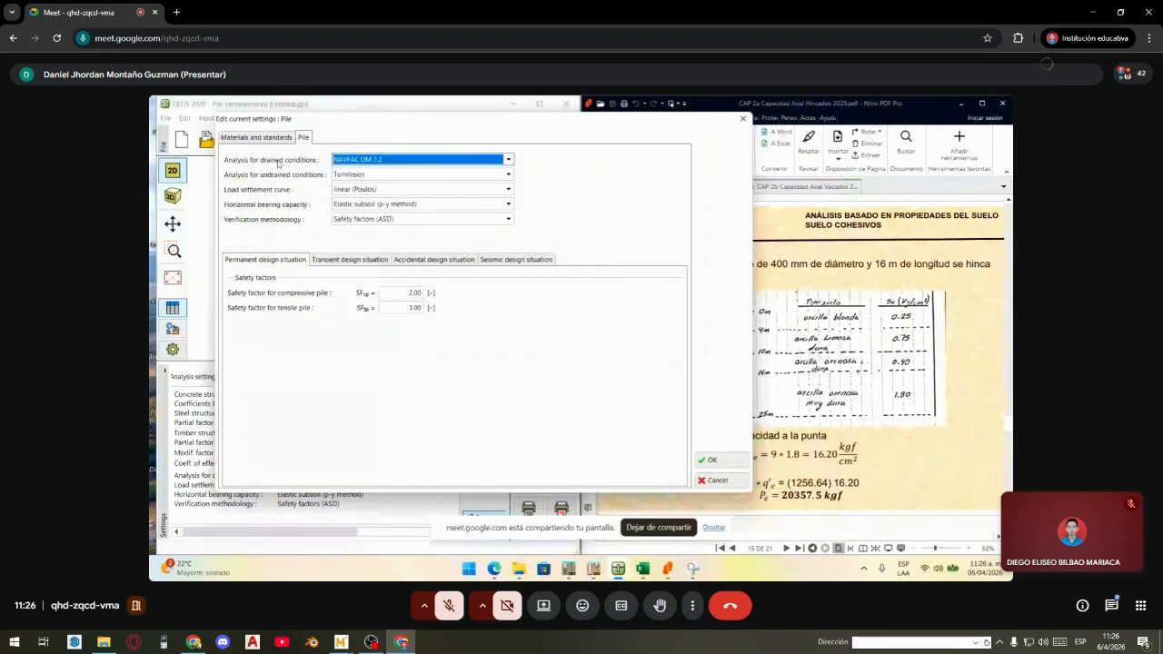
click(336, 164)
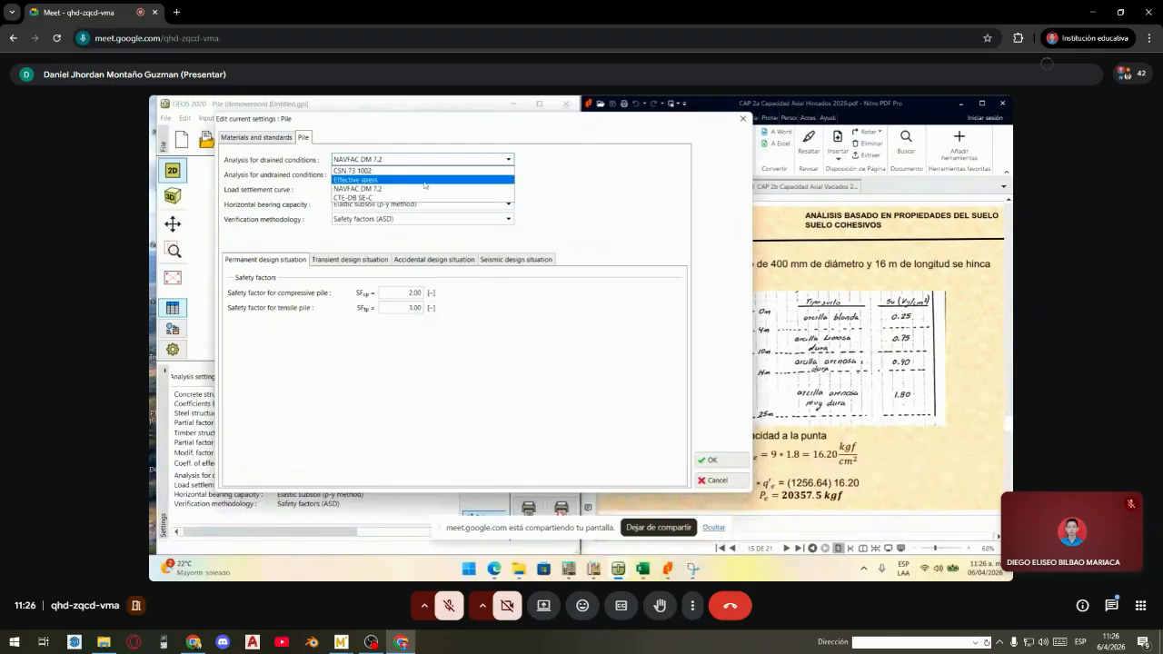
click(545, 170)
click(441, 162)
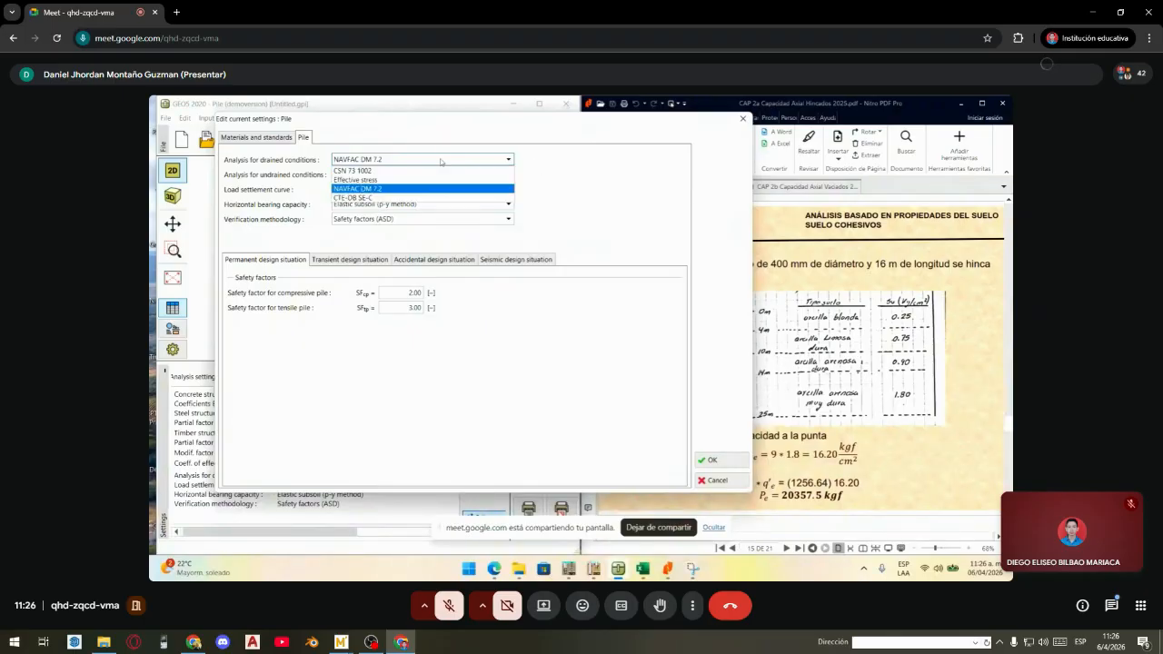
click(440, 162)
click(466, 159)
click(464, 159)
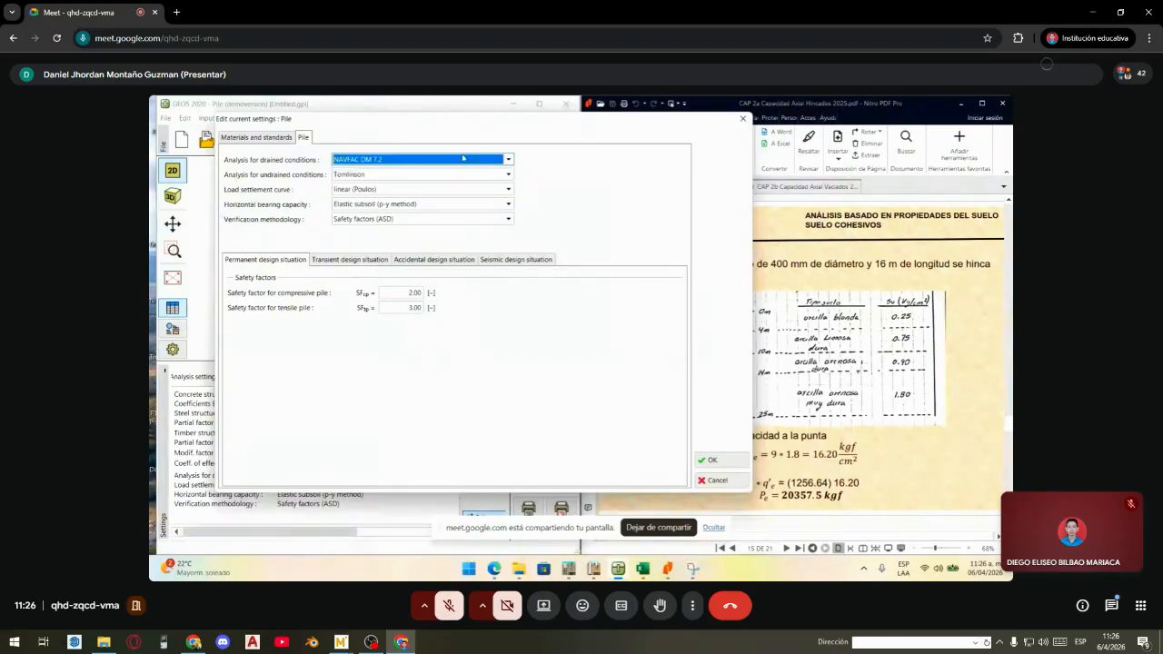
- Keep Tomlinson as the undrained conditions method
click(367, 176)
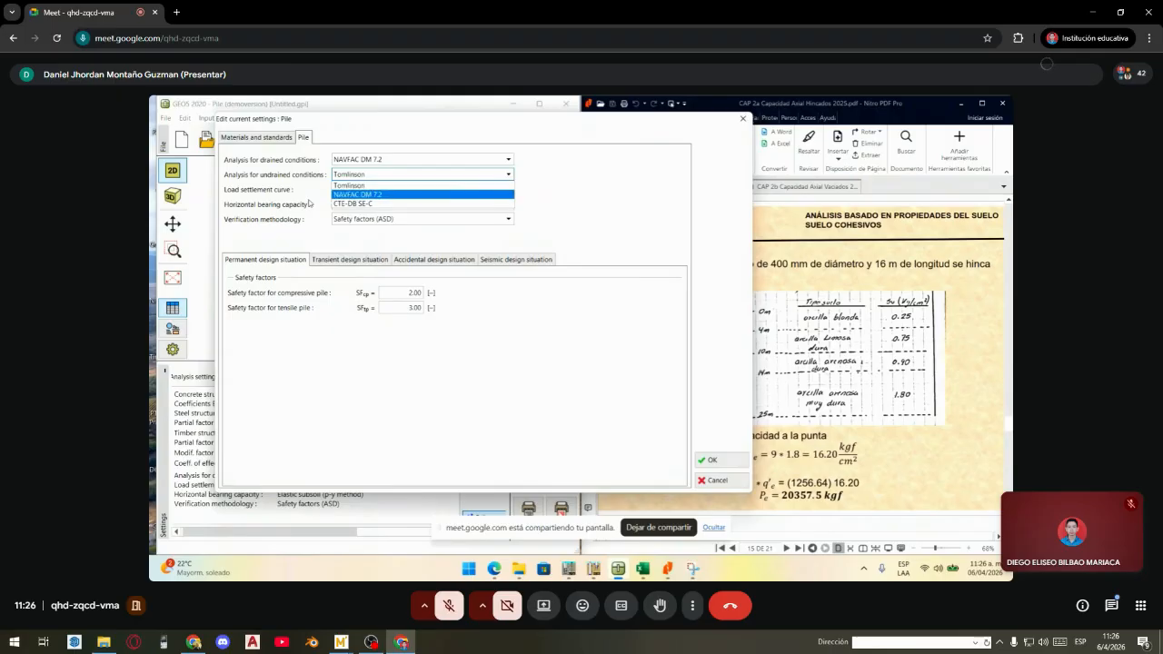
click(307, 197)
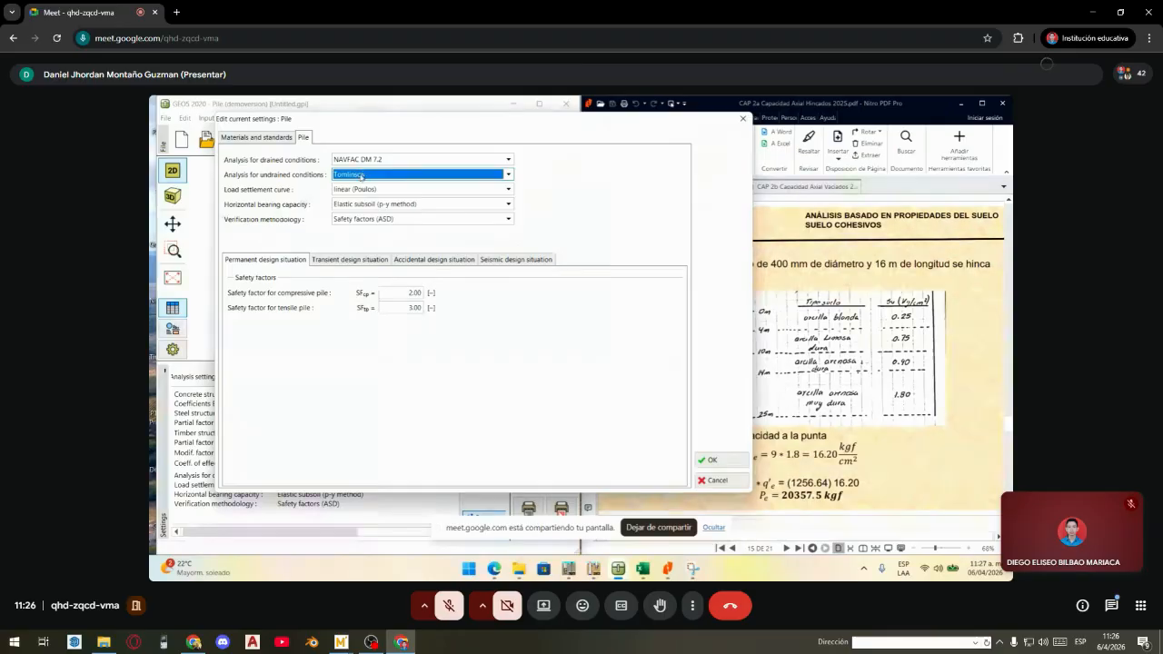
click(363, 175)
click(361, 175)
click(363, 175)
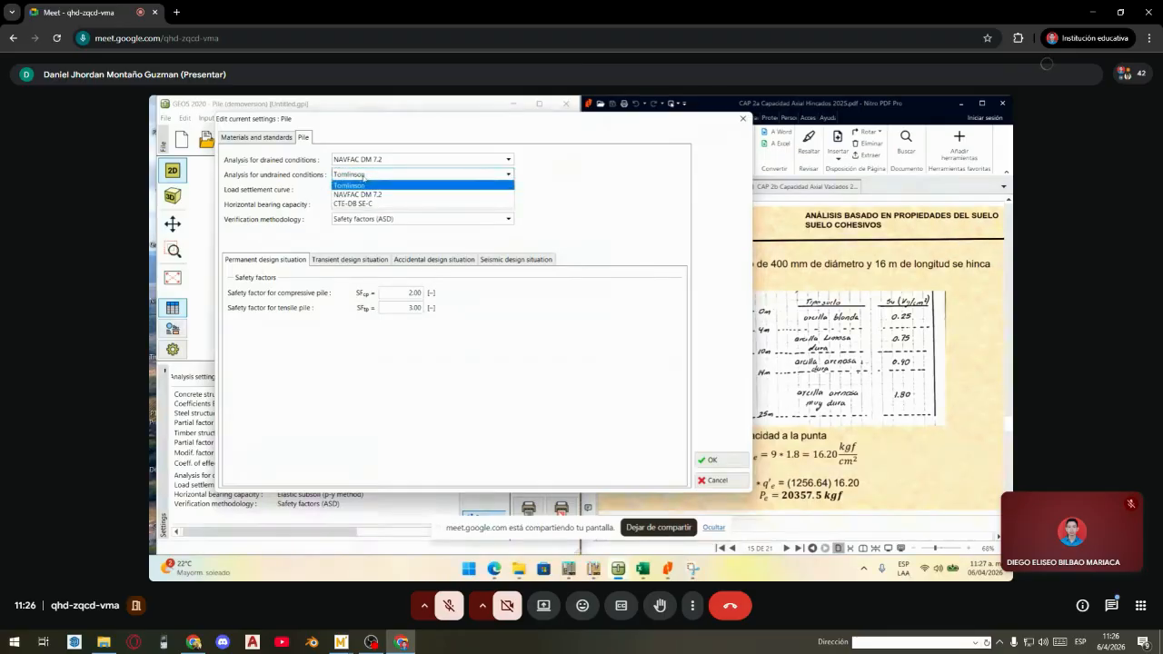
click(379, 185)
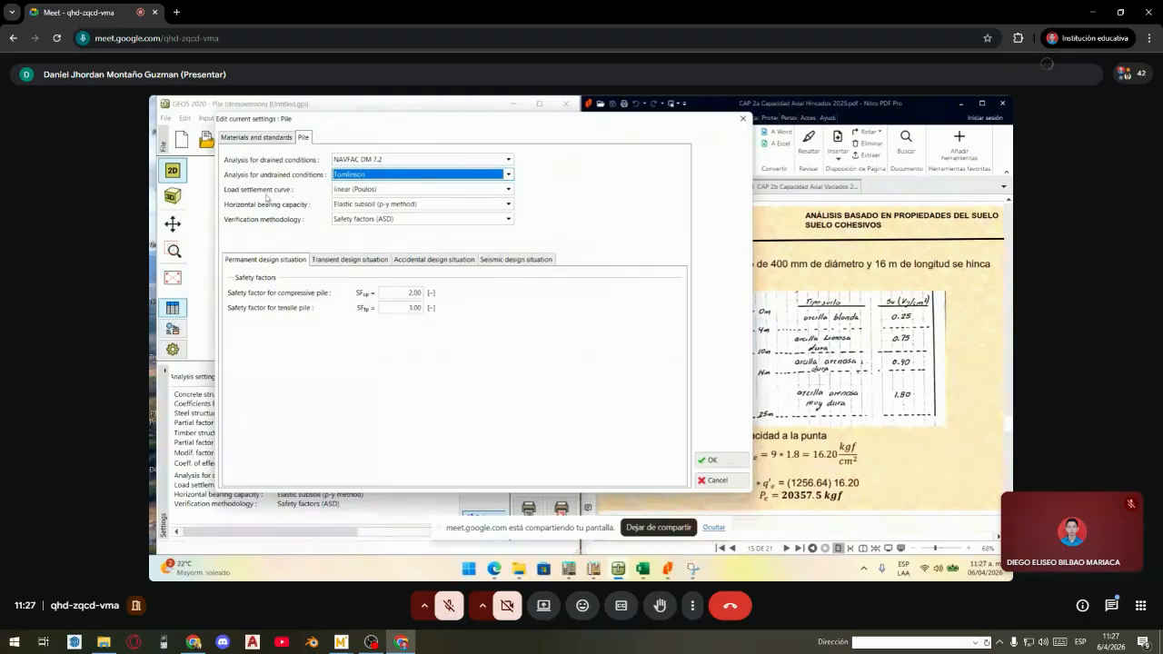
click(353, 190)
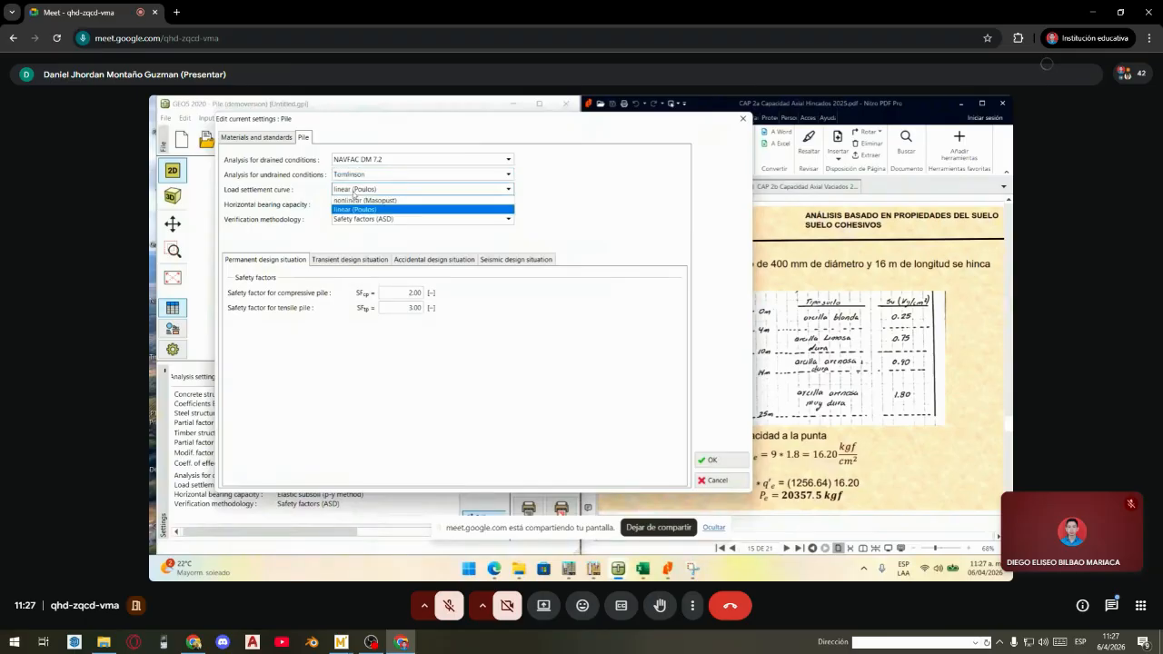
click(360, 191)
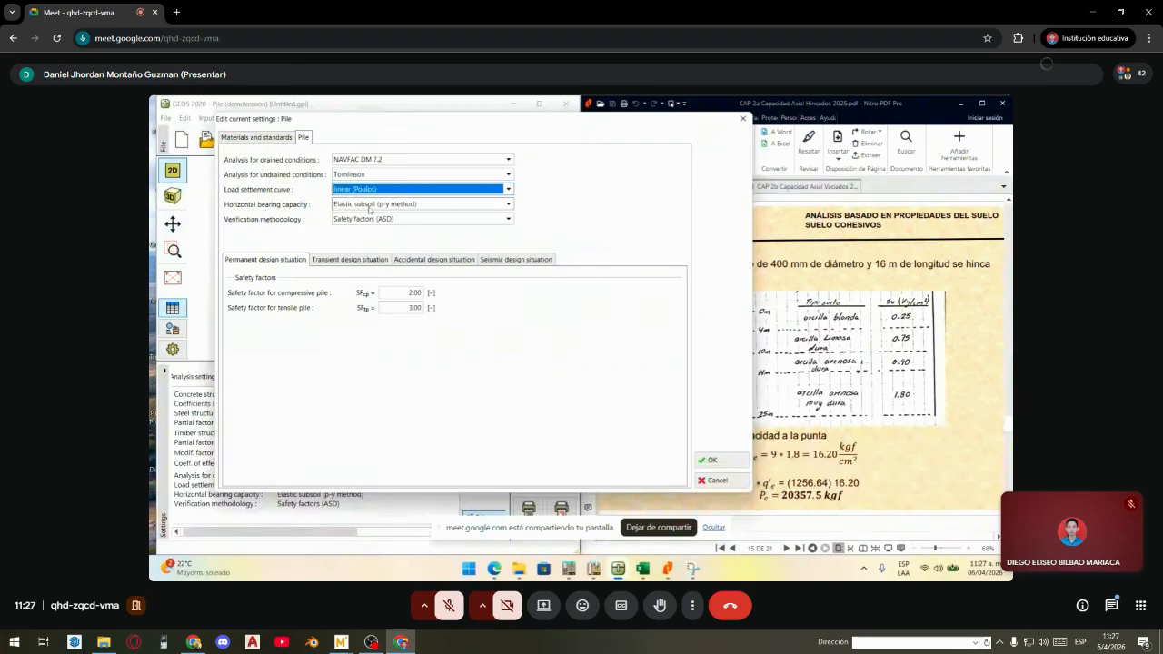
click(376, 204)
click(376, 205)
click(376, 205)
click(376, 205)
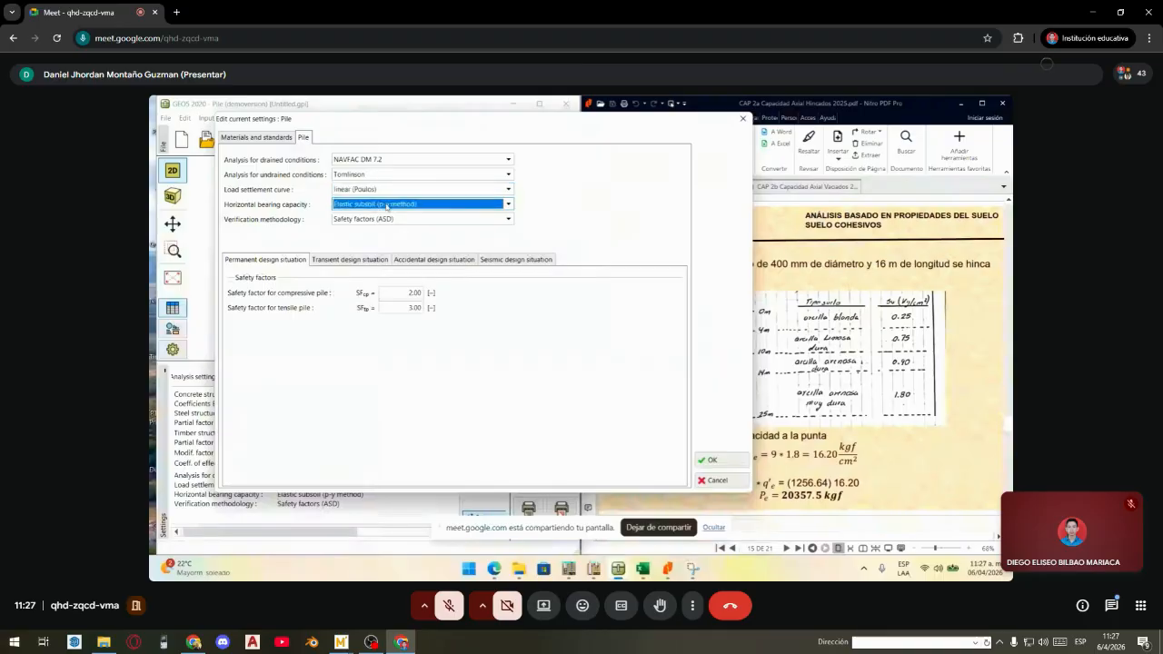
click(382, 219)
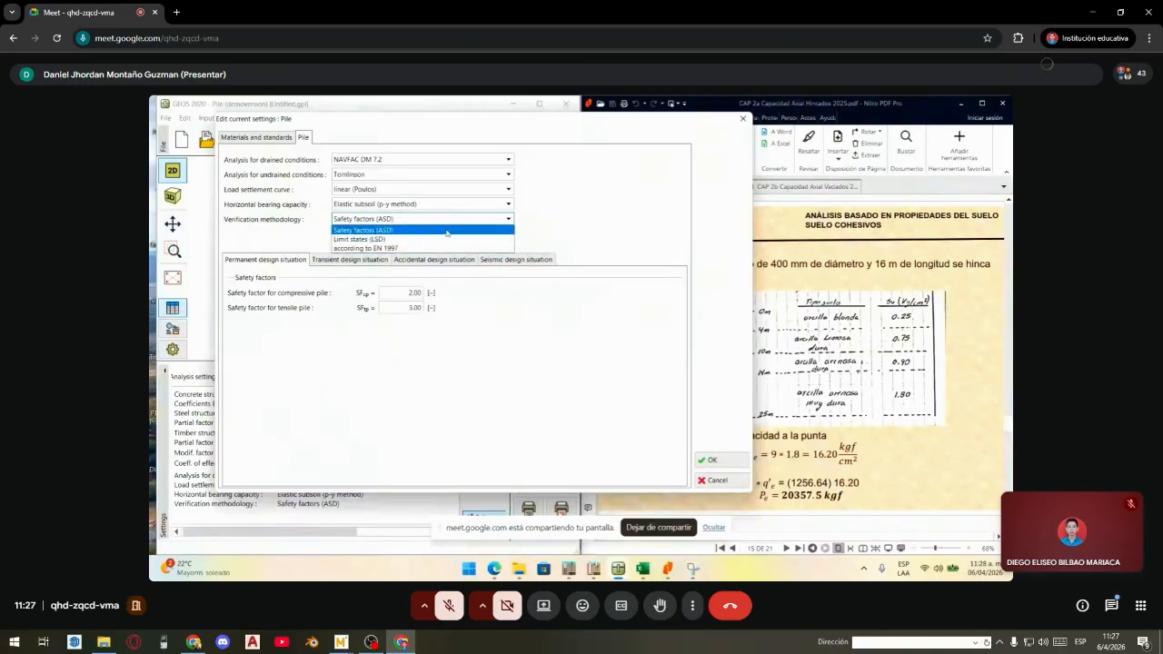
click(444, 231)
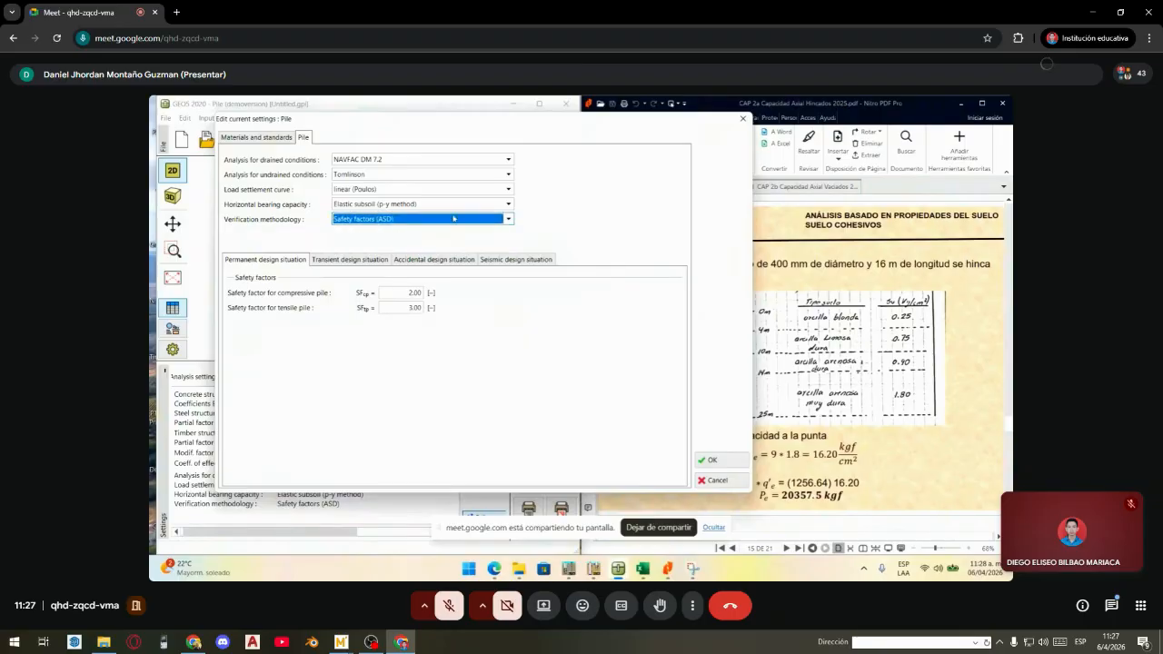
- Set both compressive (SFcp) and tensile (SFtp) pile safety factors to 2.50
double_click(413, 293)
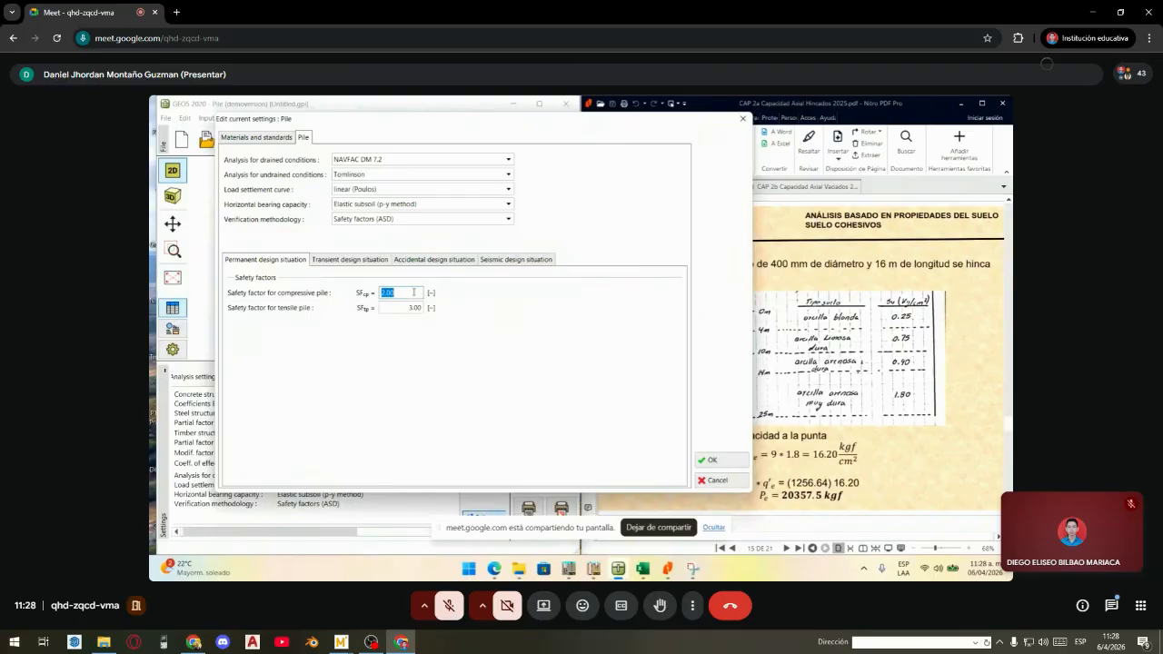
text(2.5)
click(413, 307)
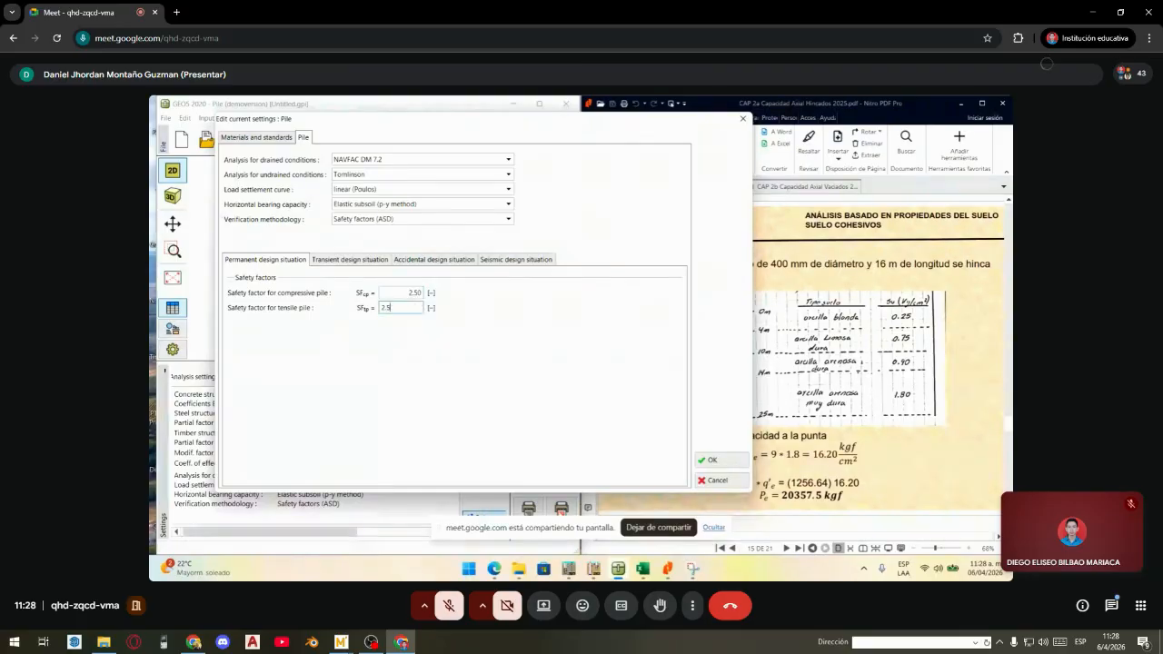
double_click(414, 293)
double_click(414, 307)
click(410, 292)
double_click(410, 293)
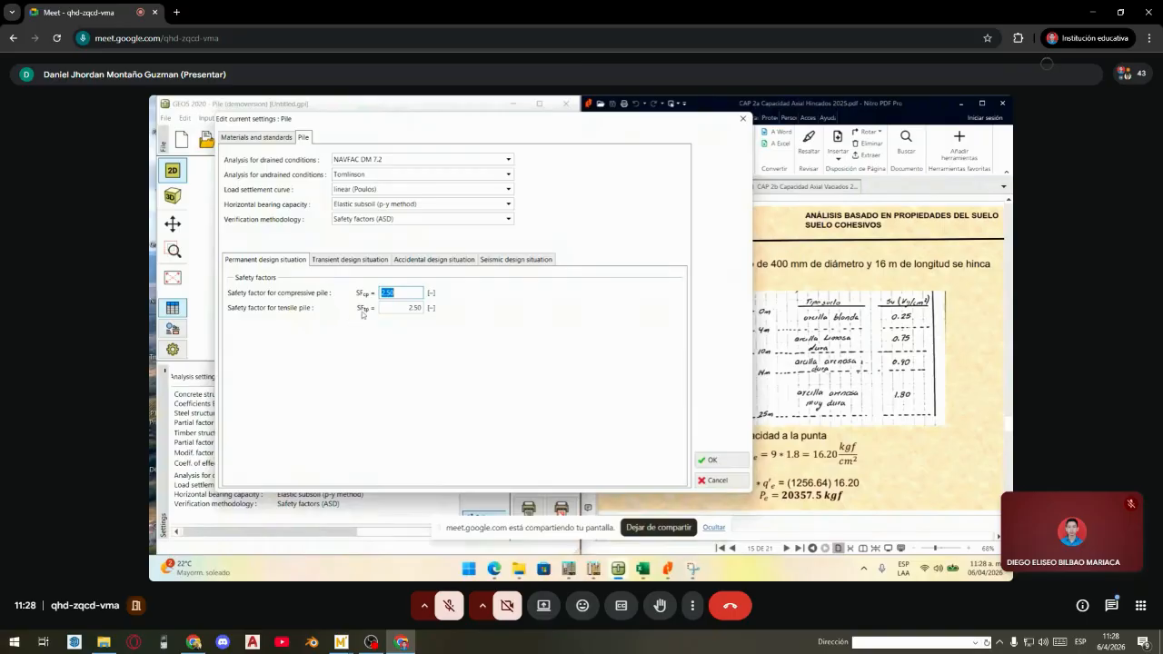
click(405, 294)
double_click(405, 294)
double_click(404, 308)
click(405, 307)
double_click(408, 293)
double_click(406, 308)
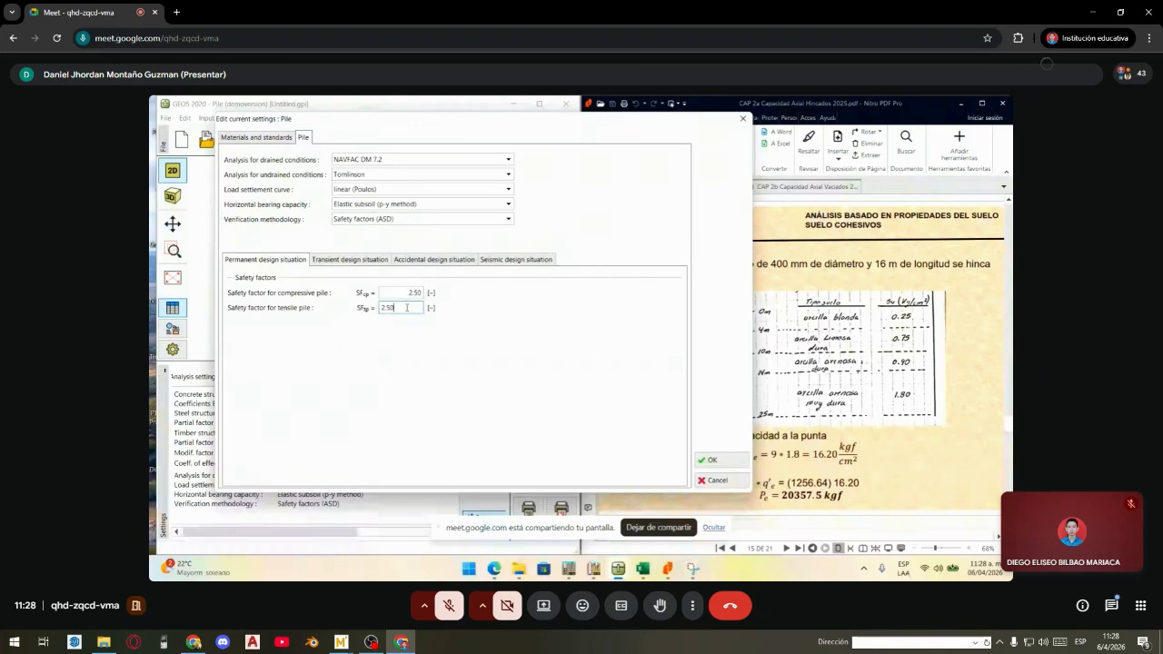
double_click(406, 294)
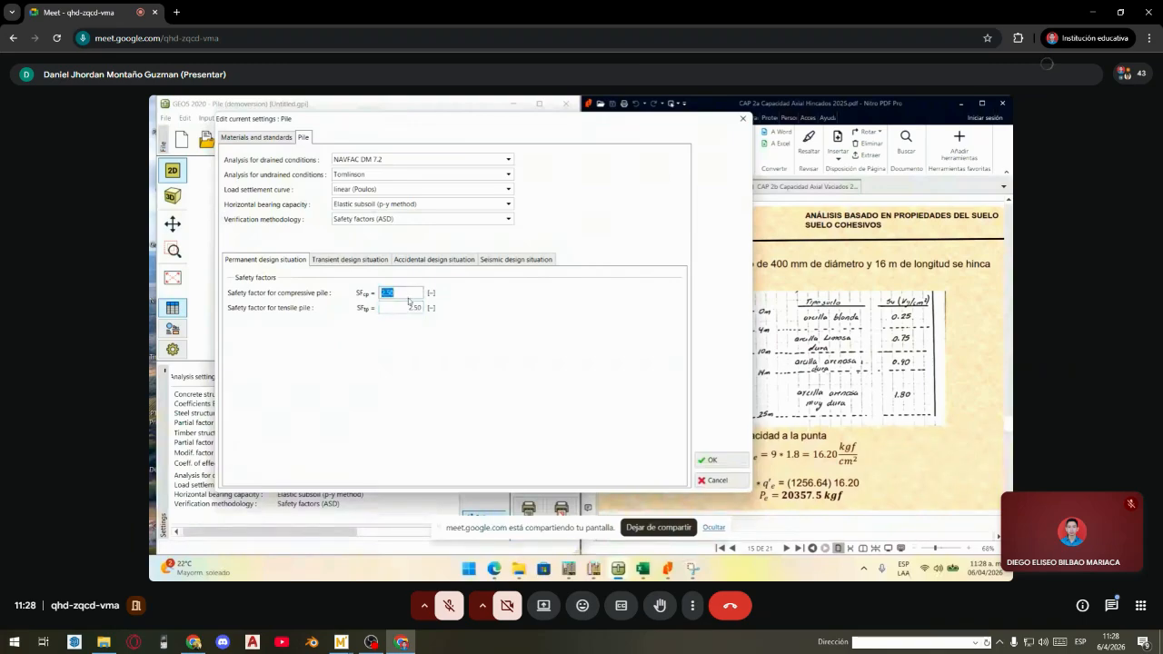
- Review the transient and seismic design situation factors, then apply the settings
click(325, 260)
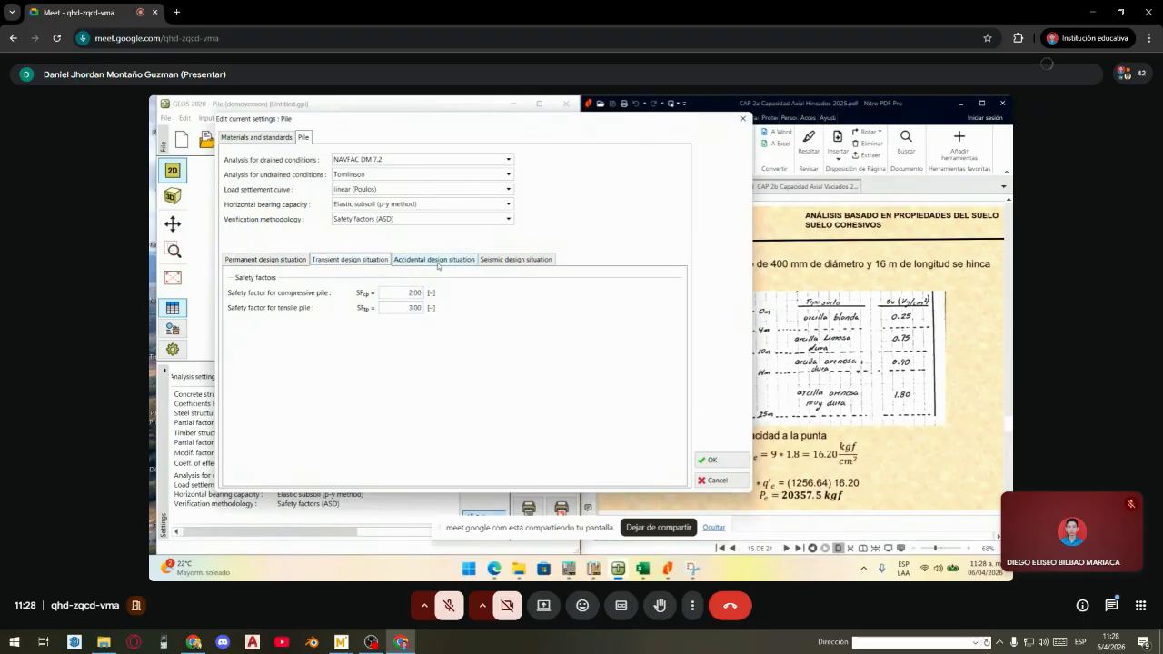
click(505, 262)
click(291, 263)
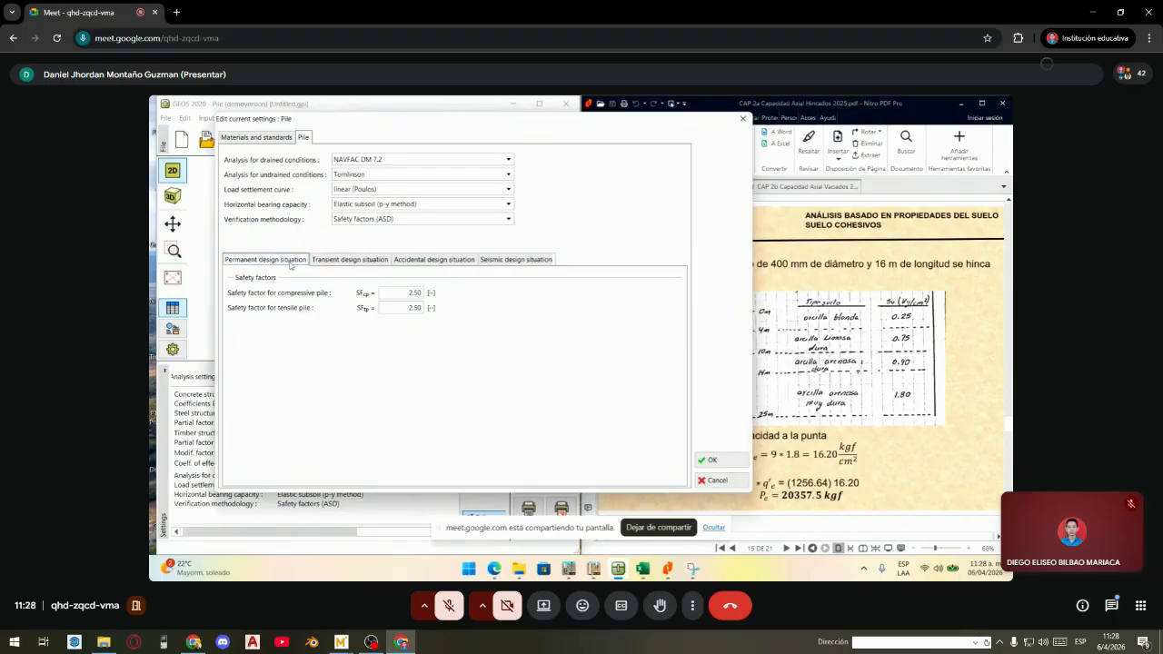
click(720, 461)
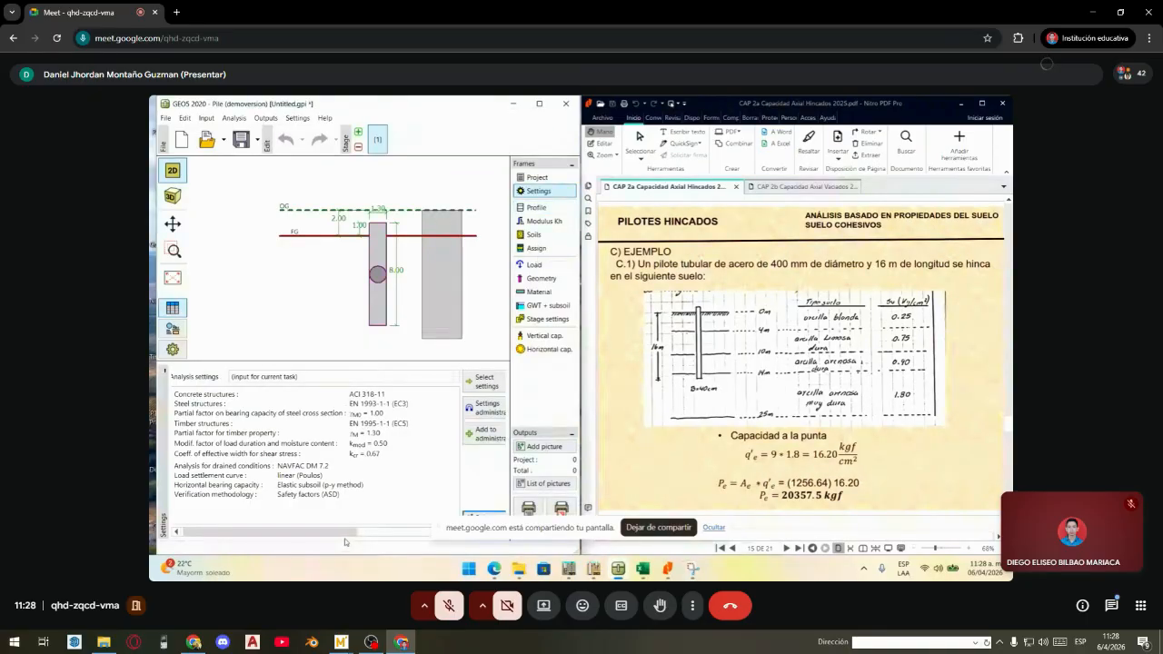
drag(345, 536, 434, 536)
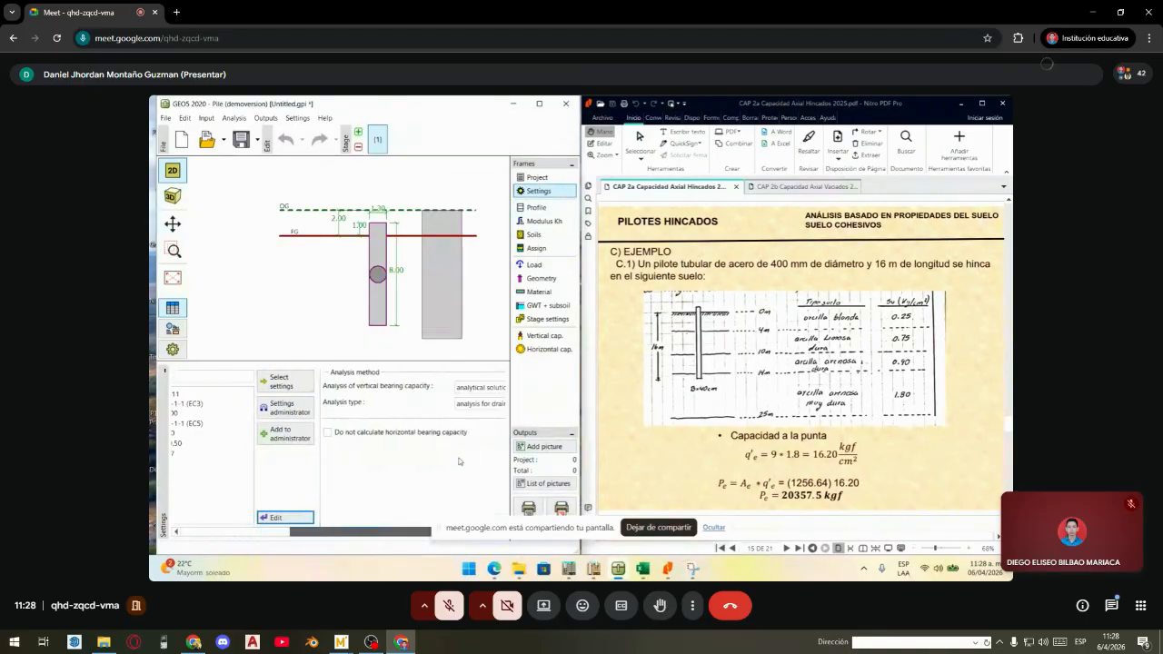
- Keep analytical solution as the vertical bearing capacity method
drag(458, 459, 485, 477)
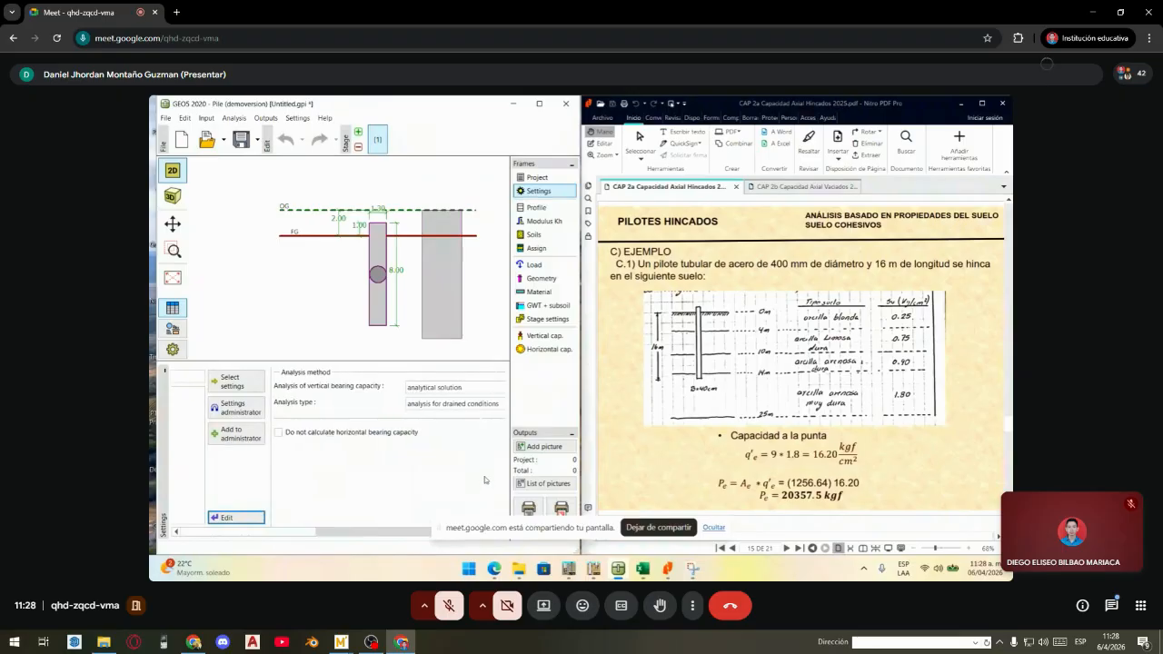
drag(391, 532, 400, 400)
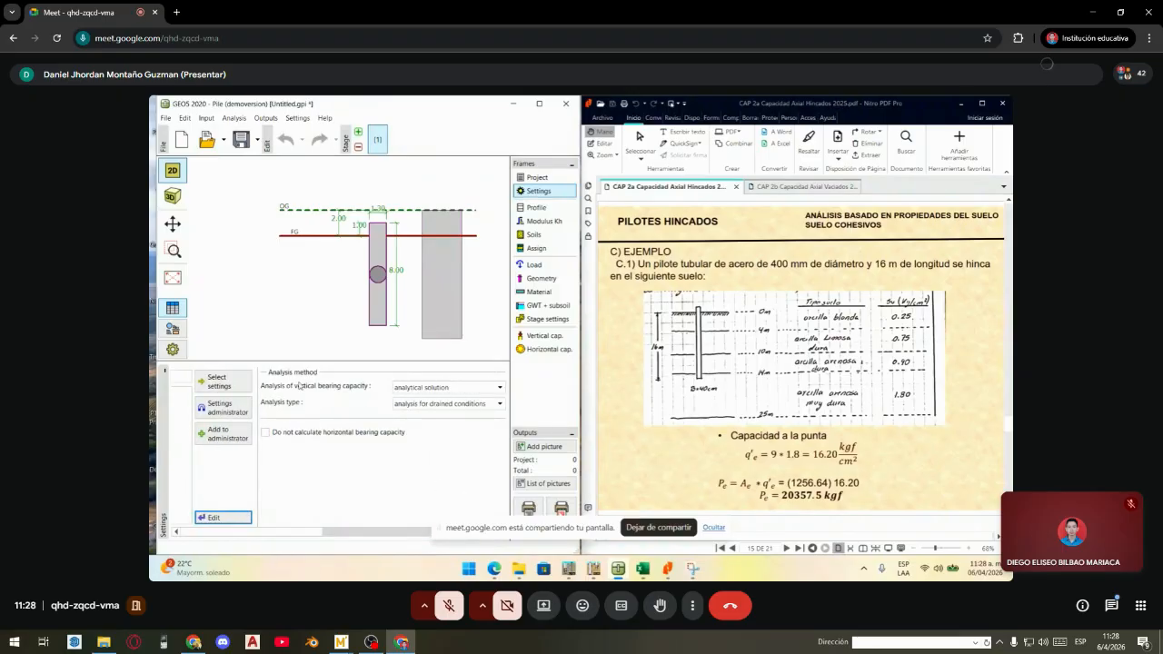
click(426, 388)
click(425, 388)
click(426, 388)
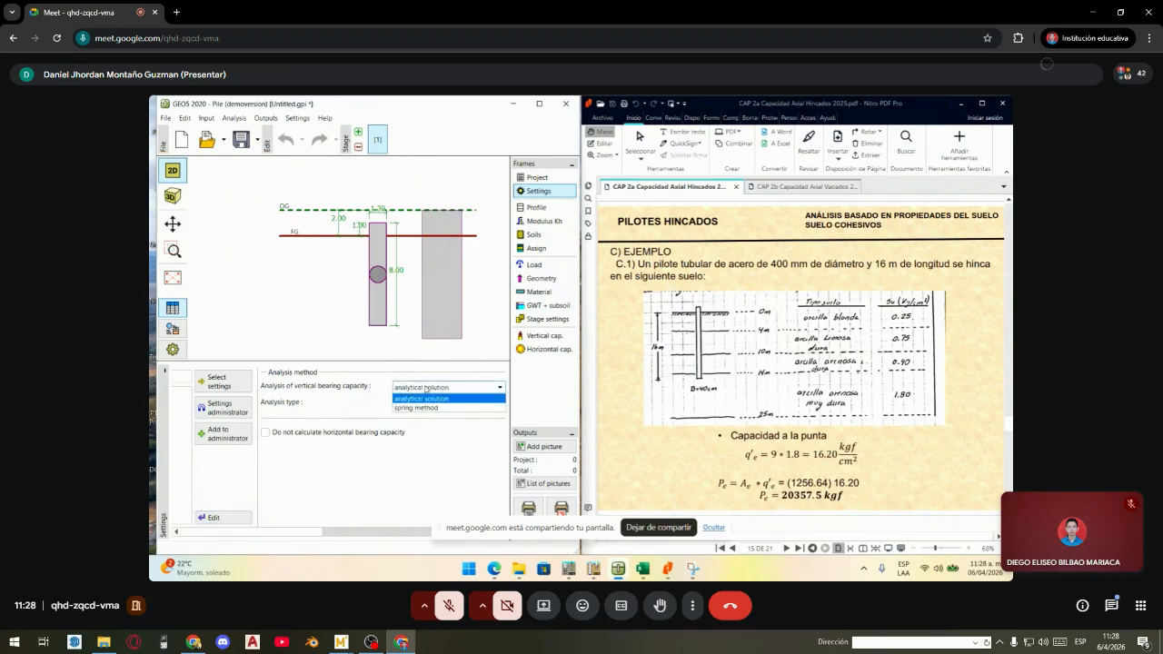
click(427, 389)
click(426, 388)
click(425, 388)
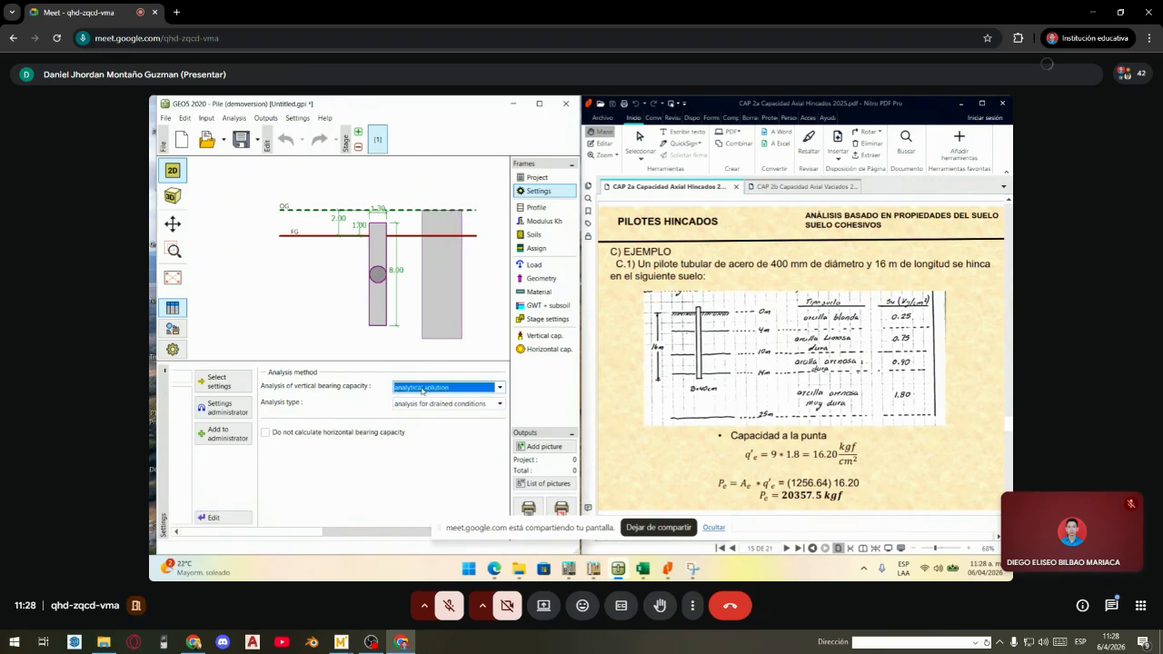
click(425, 388)
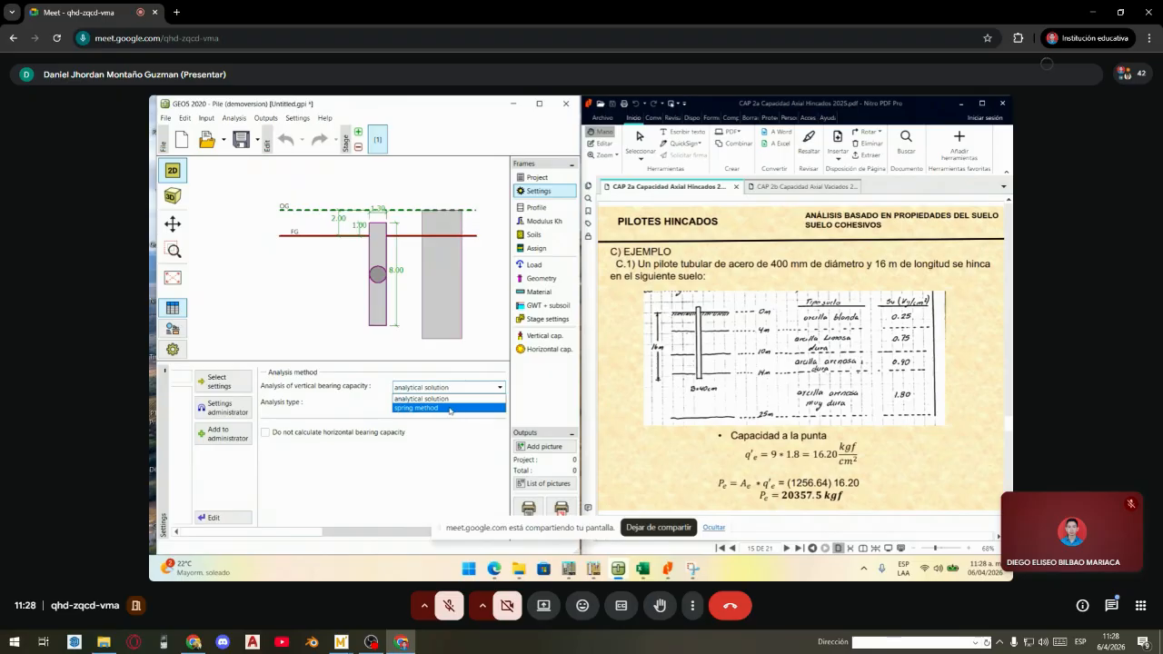
click(434, 388)
click(438, 389)
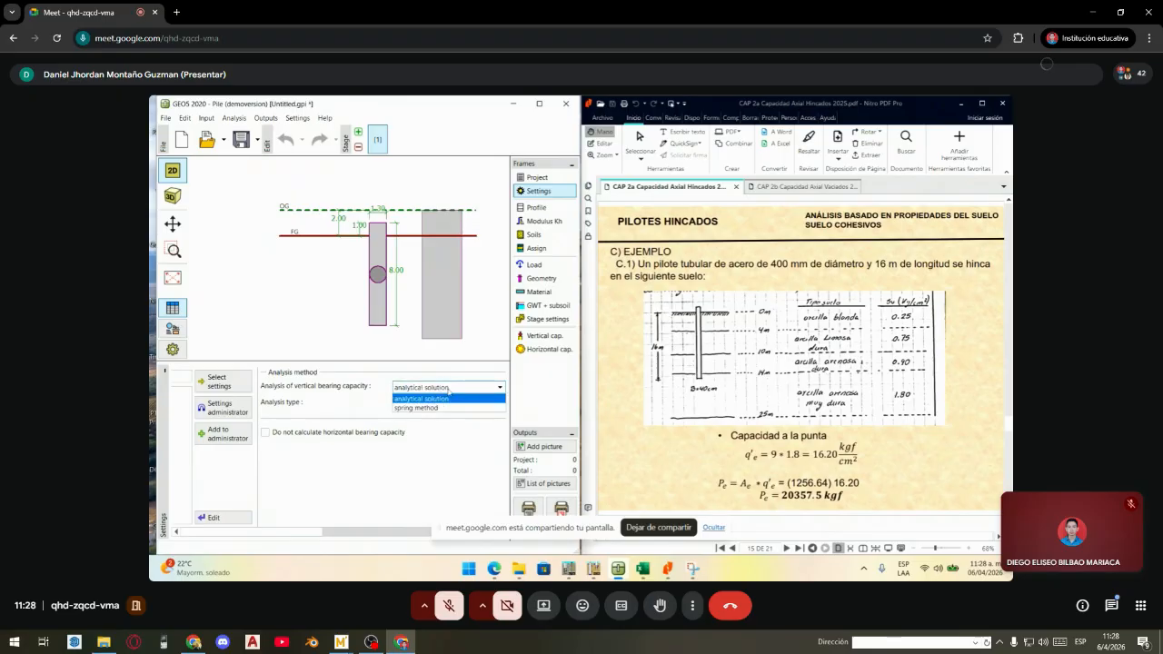
click(448, 389)
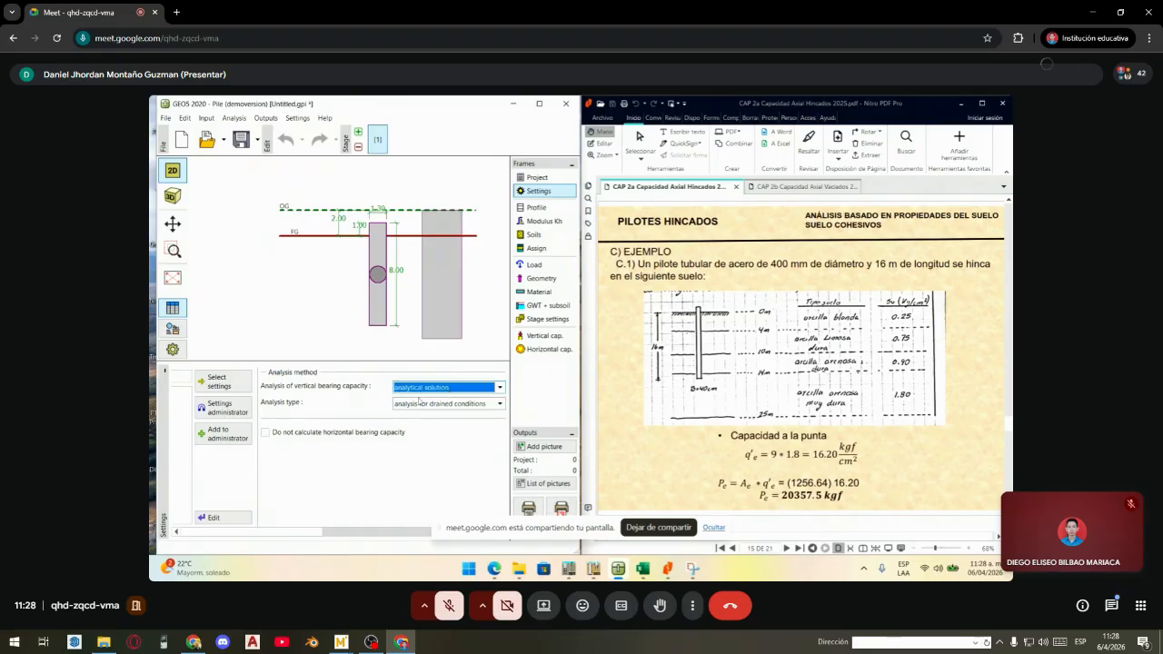
click(478, 392)
click(478, 392)
click(471, 392)
click(471, 392)
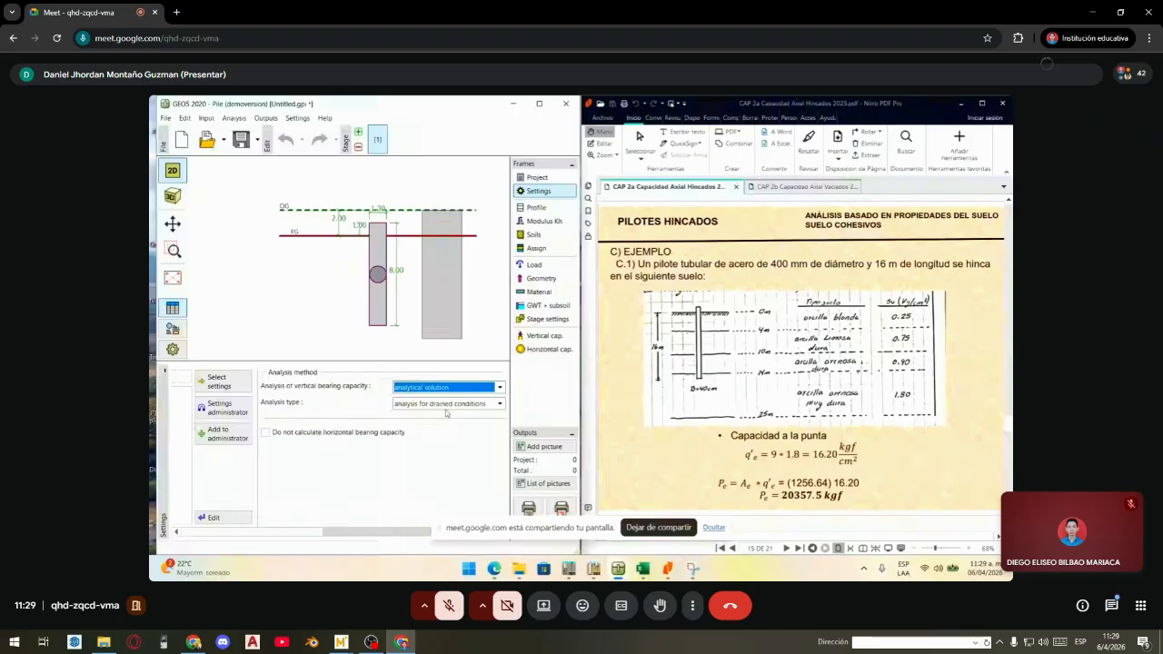
- Set analysis type to undrained conditions and exclude horizontal bearing capacity
click(453, 404)
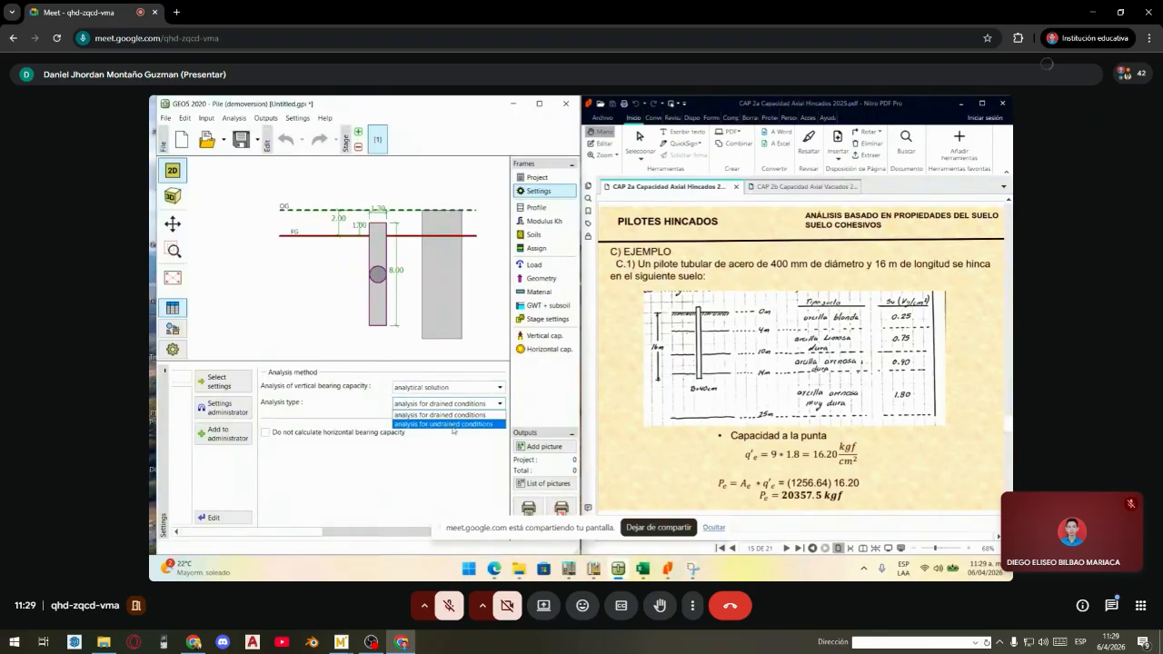
click(460, 425)
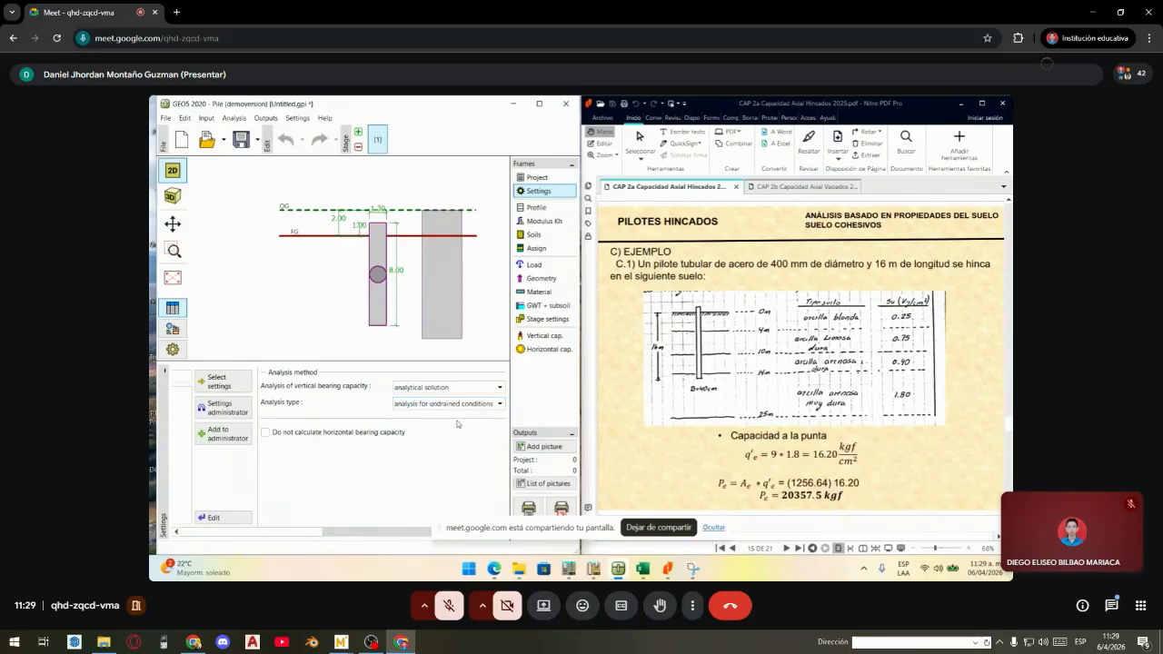
click(274, 437)
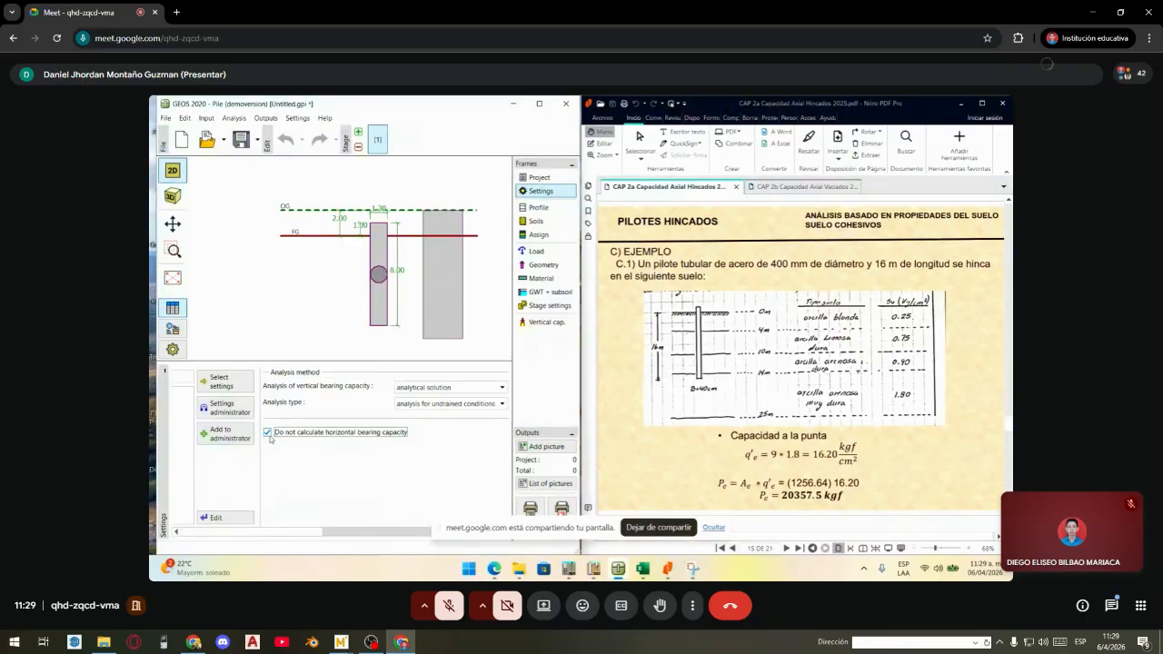
- Add soil profile interfaces at 4, 10 and 14 m depth
click(547, 208)
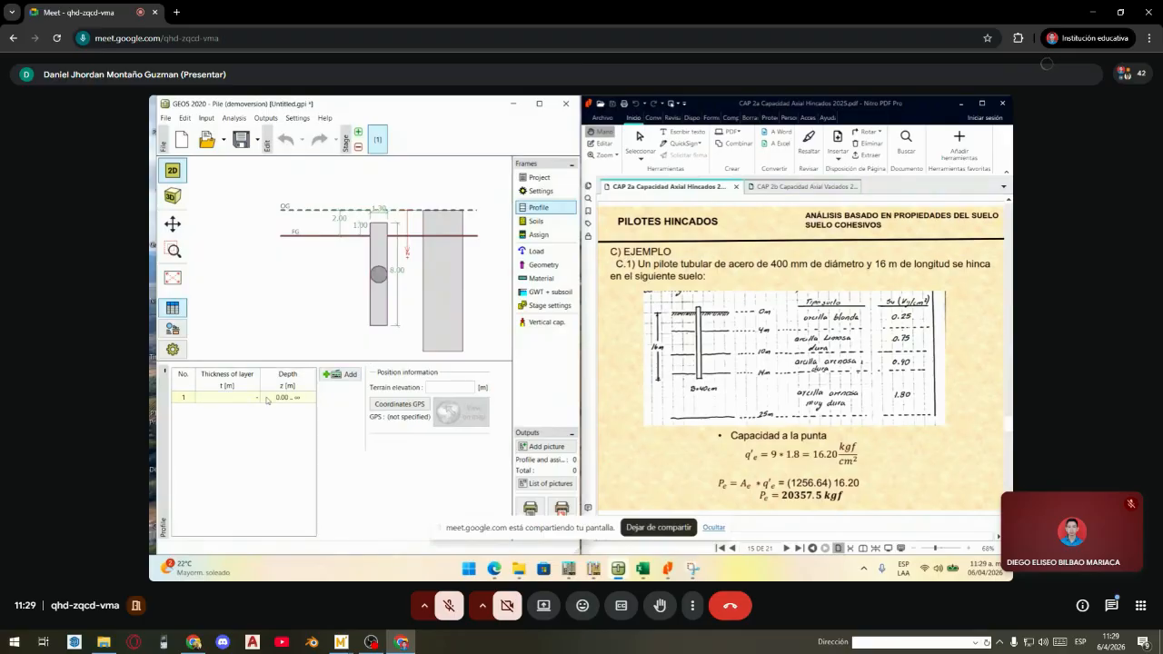
click(342, 380)
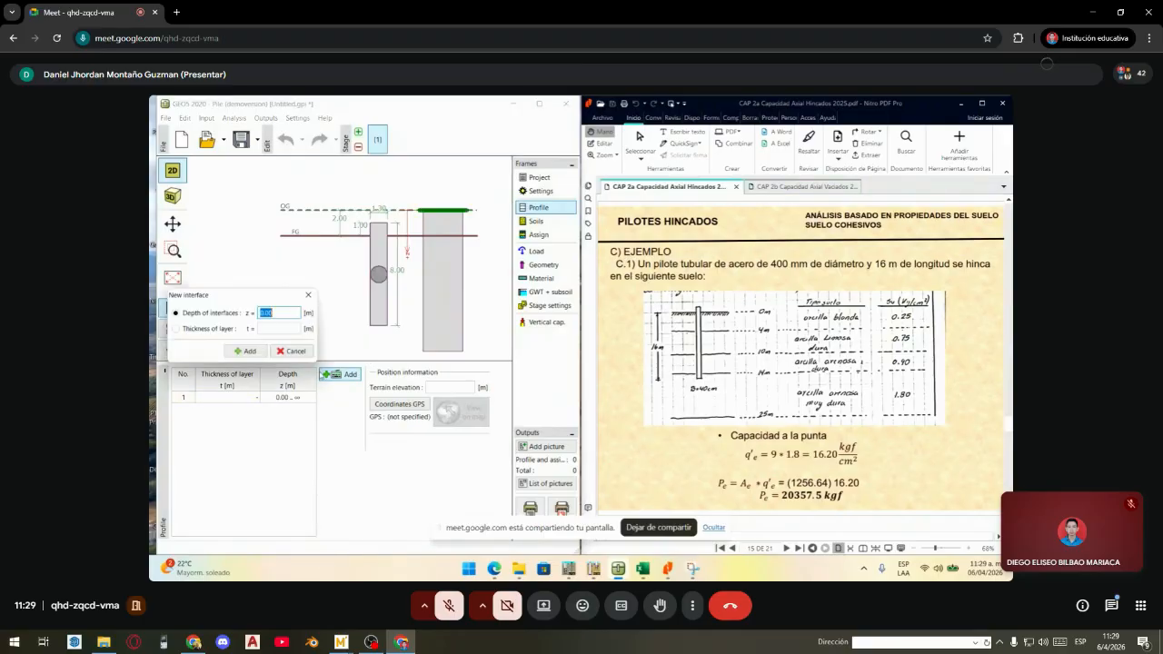
click(217, 332)
click(221, 318)
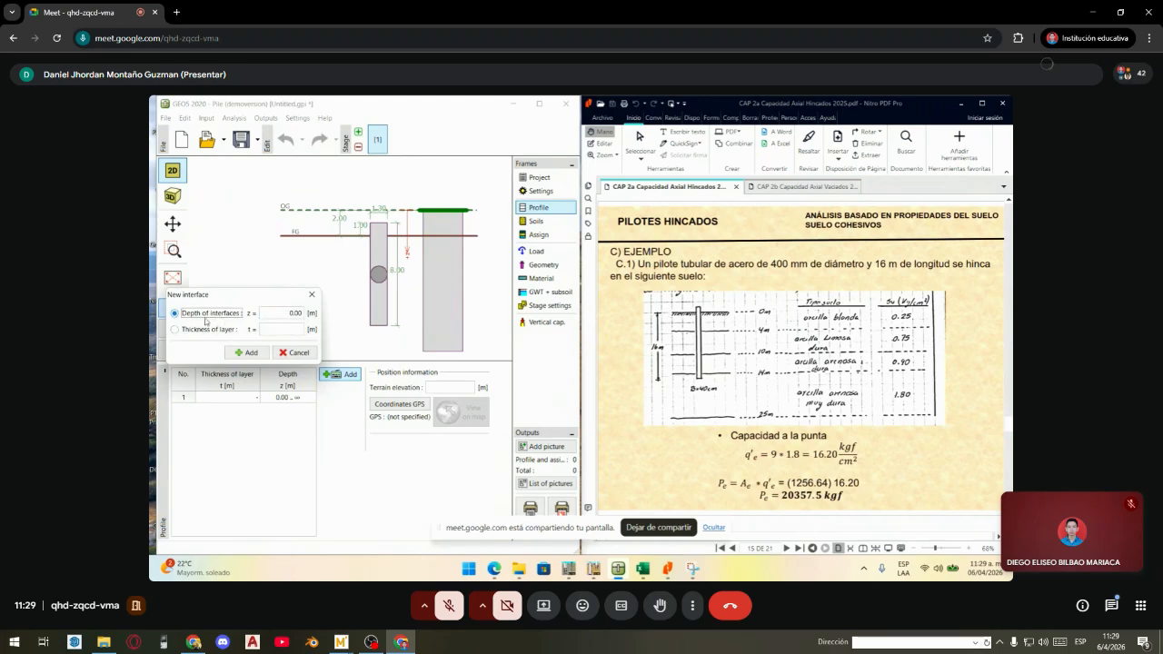
click(278, 313)
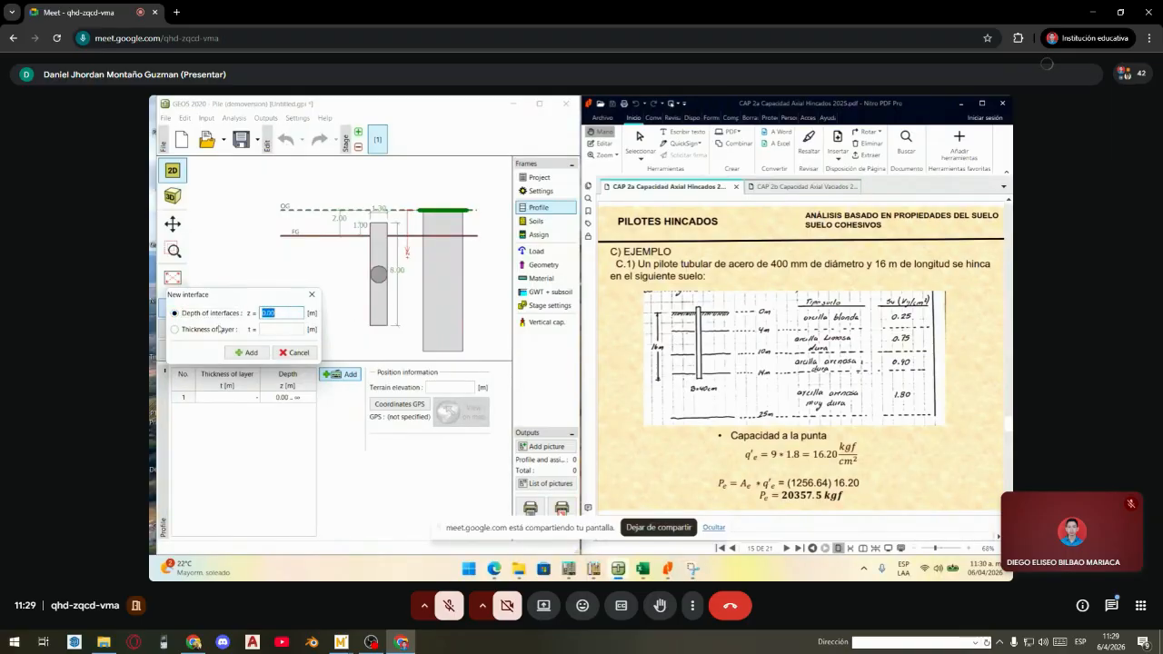
text(4)
click(251, 354)
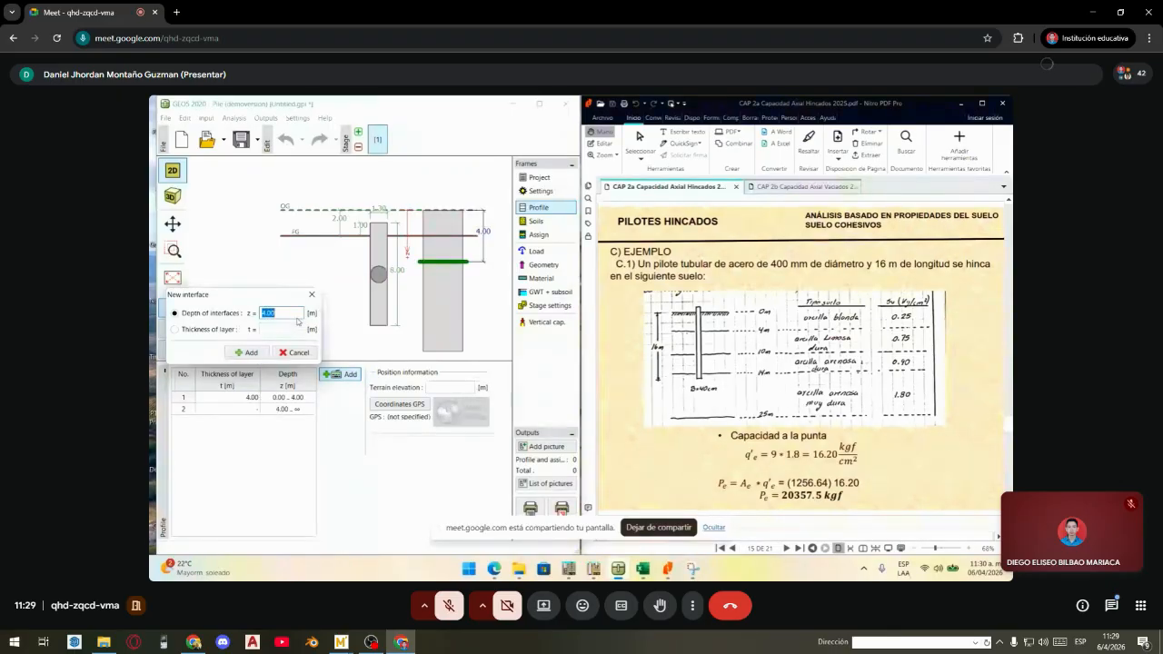
text(10)
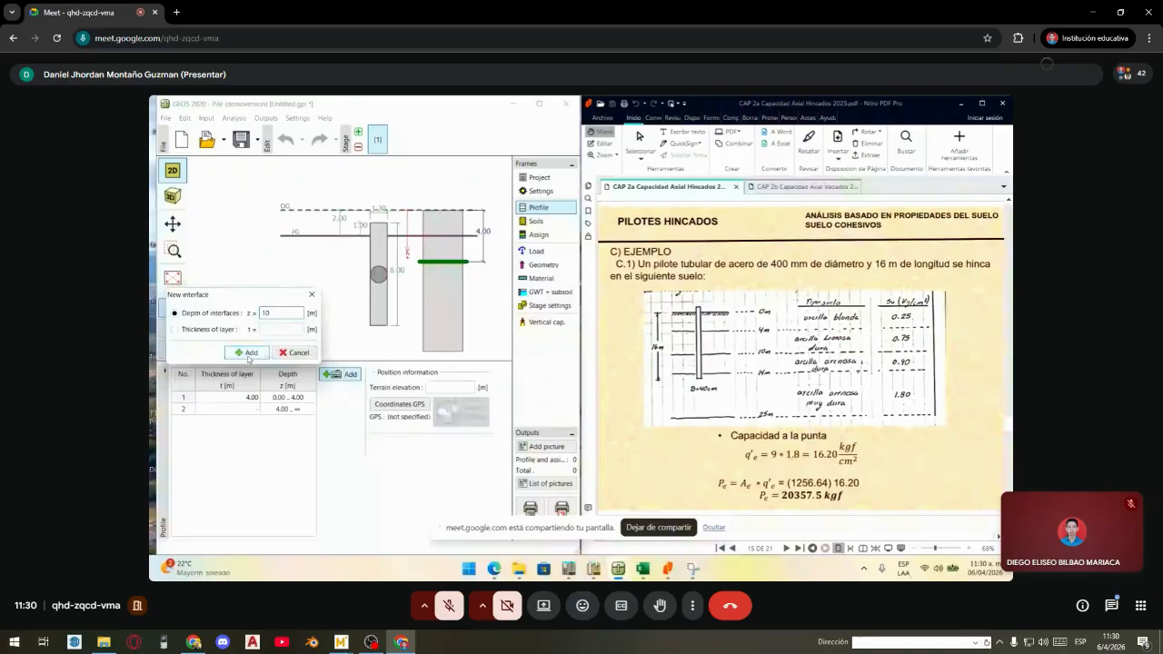
click(249, 354)
text(14)
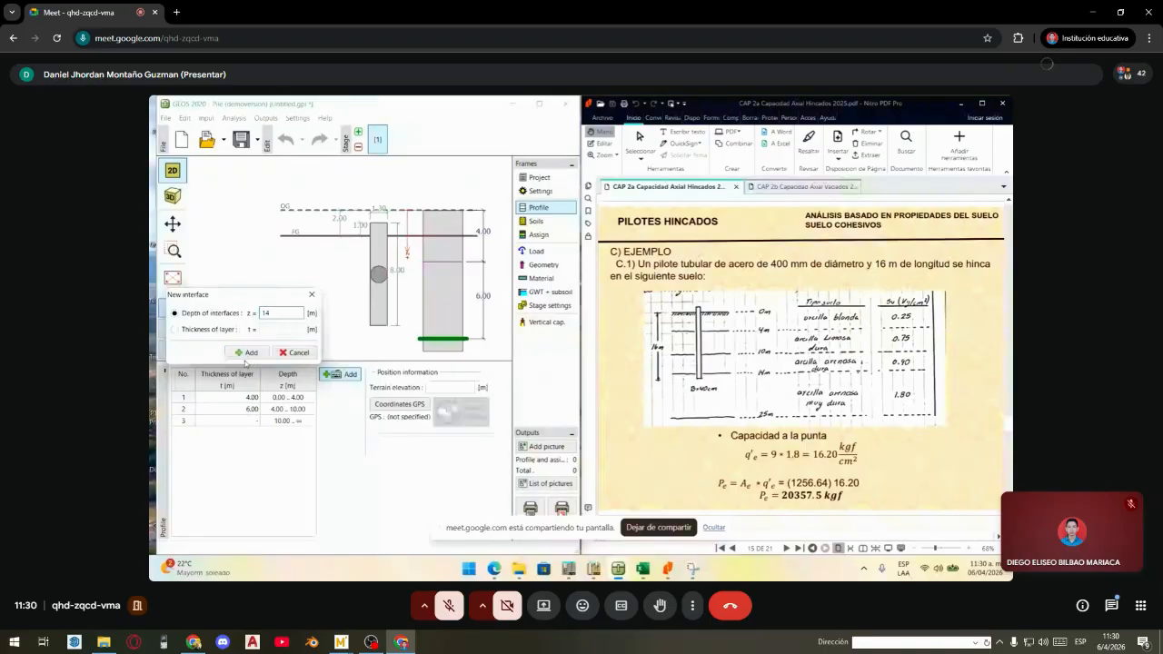
click(247, 353)
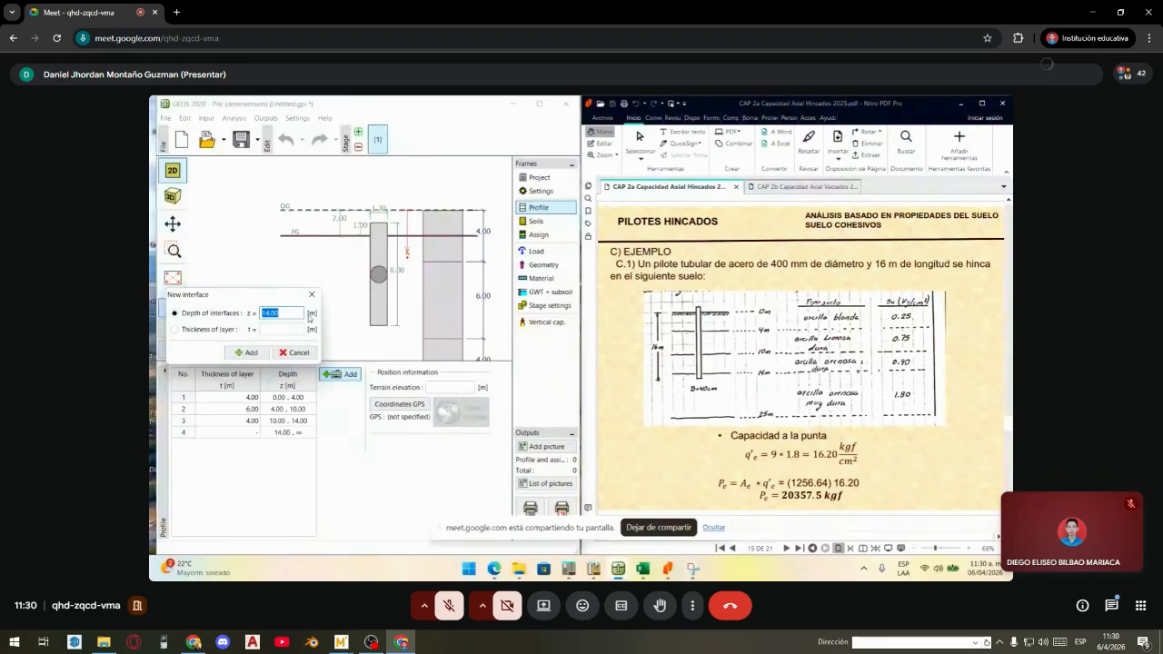
- Close the interface form and check the four layer rows
click(296, 353)
click(275, 436)
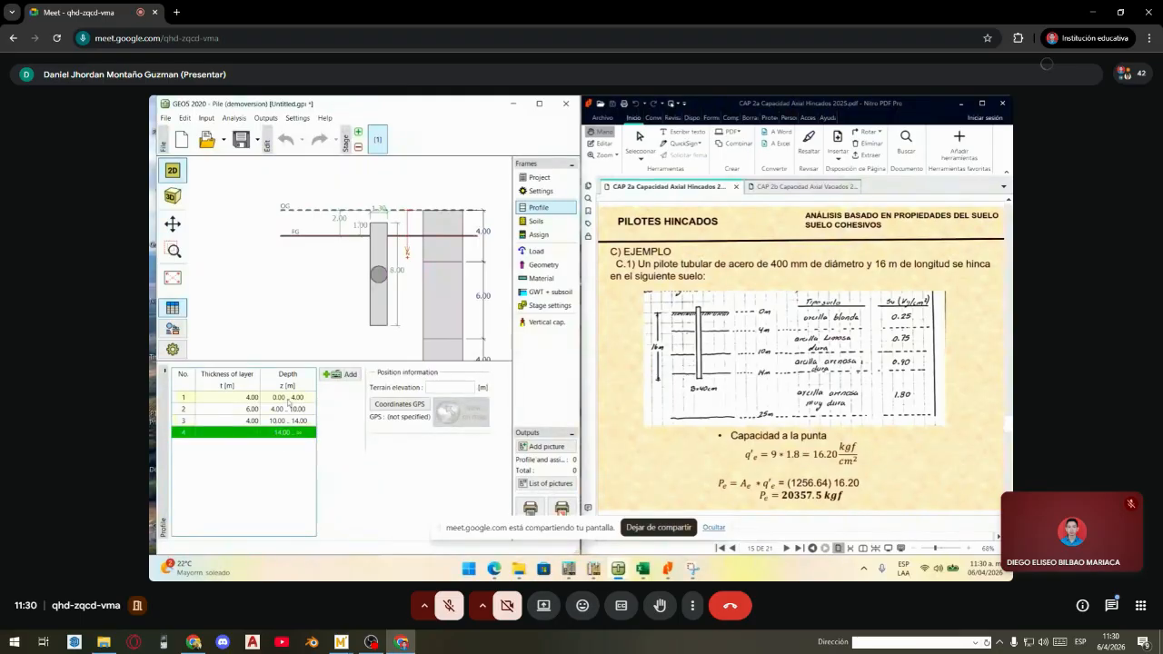
click(287, 398)
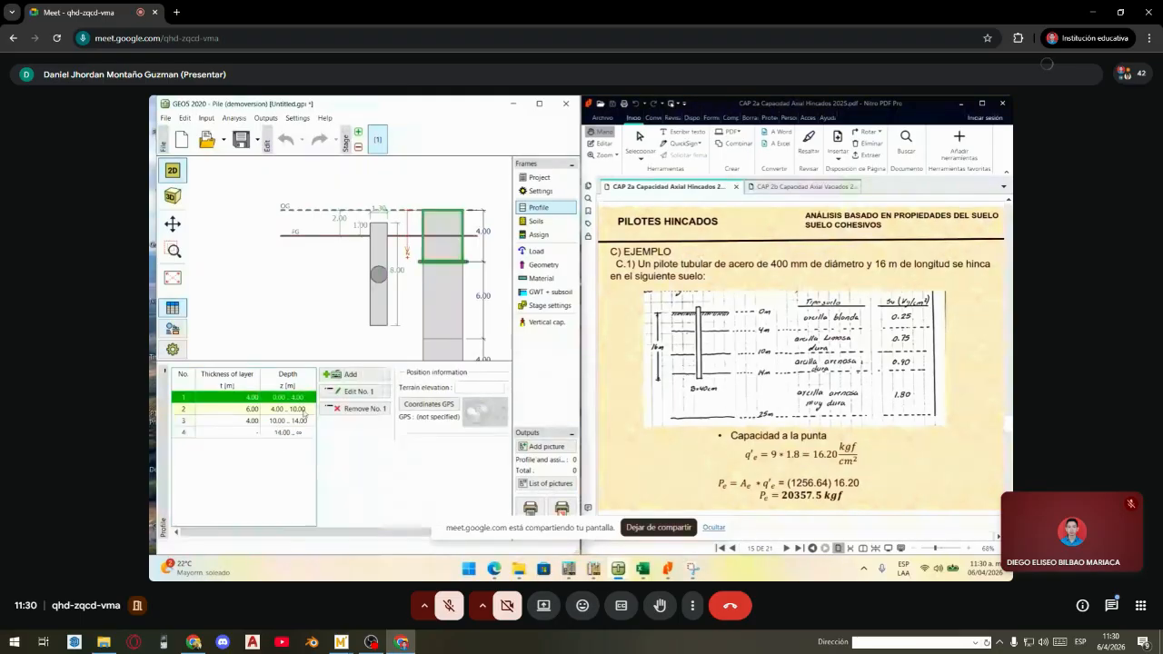
click(304, 410)
click(301, 433)
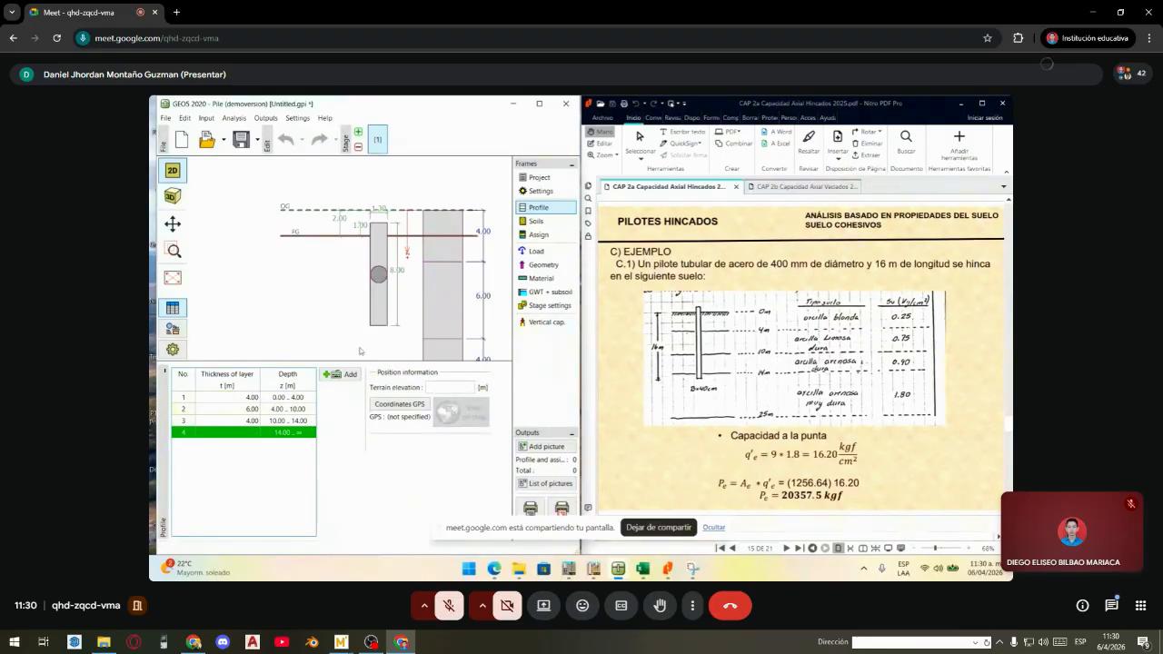
- Go to Soils and start a new soil, moving the Add new soils form up-left
click(541, 222)
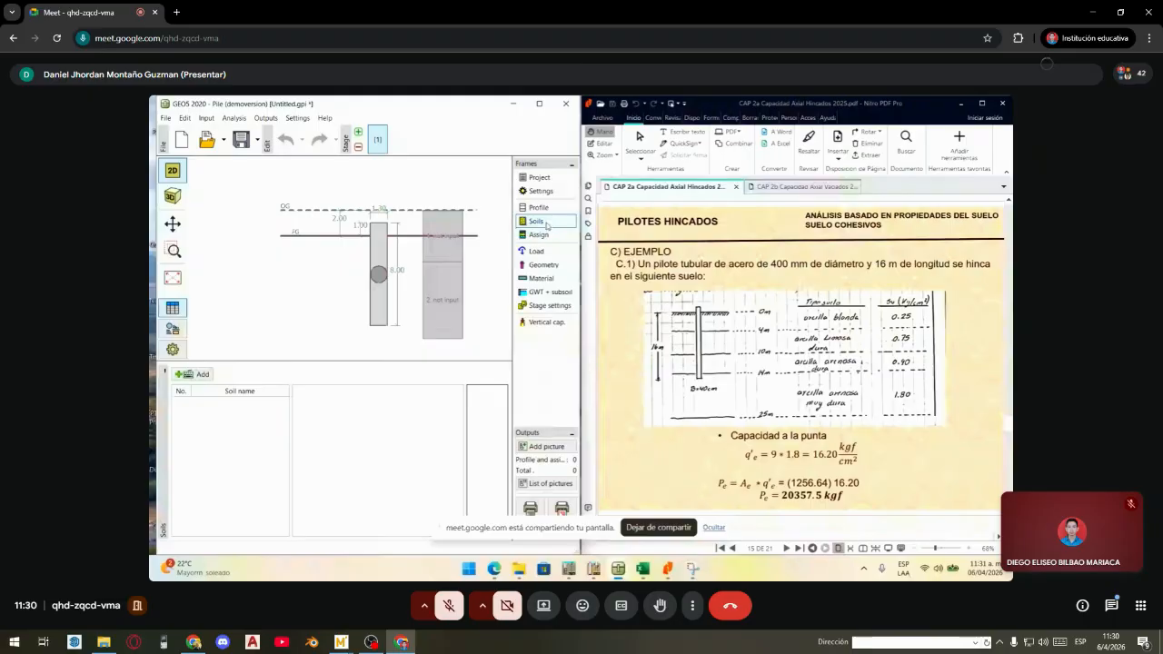
click(192, 374)
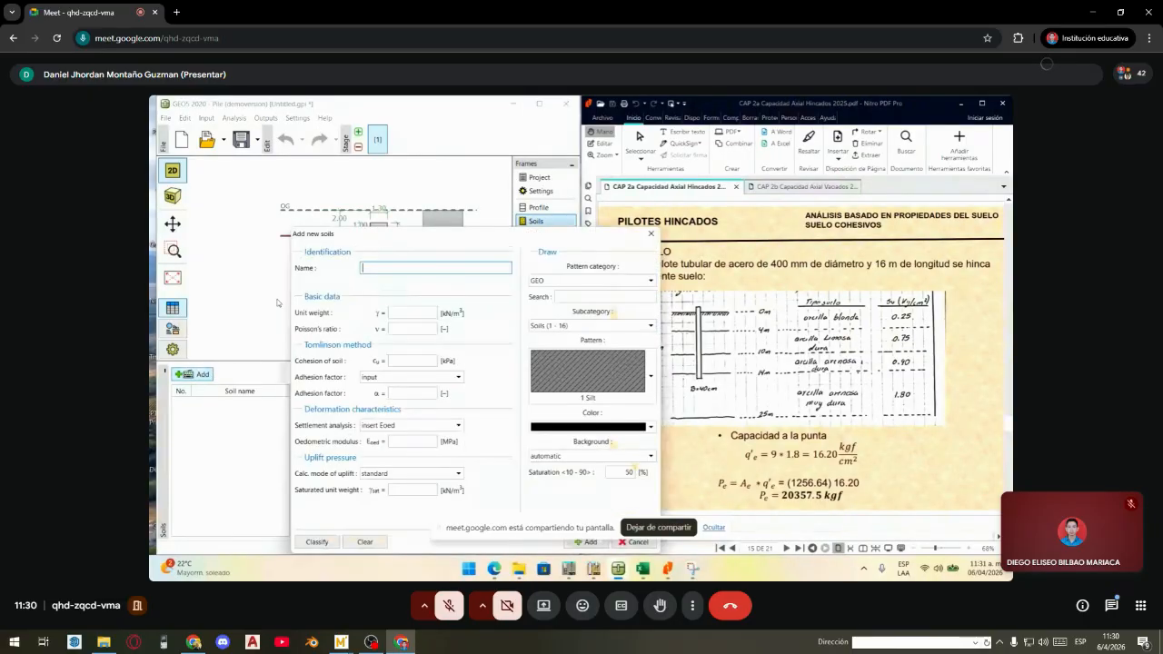
drag(384, 231, 294, 188)
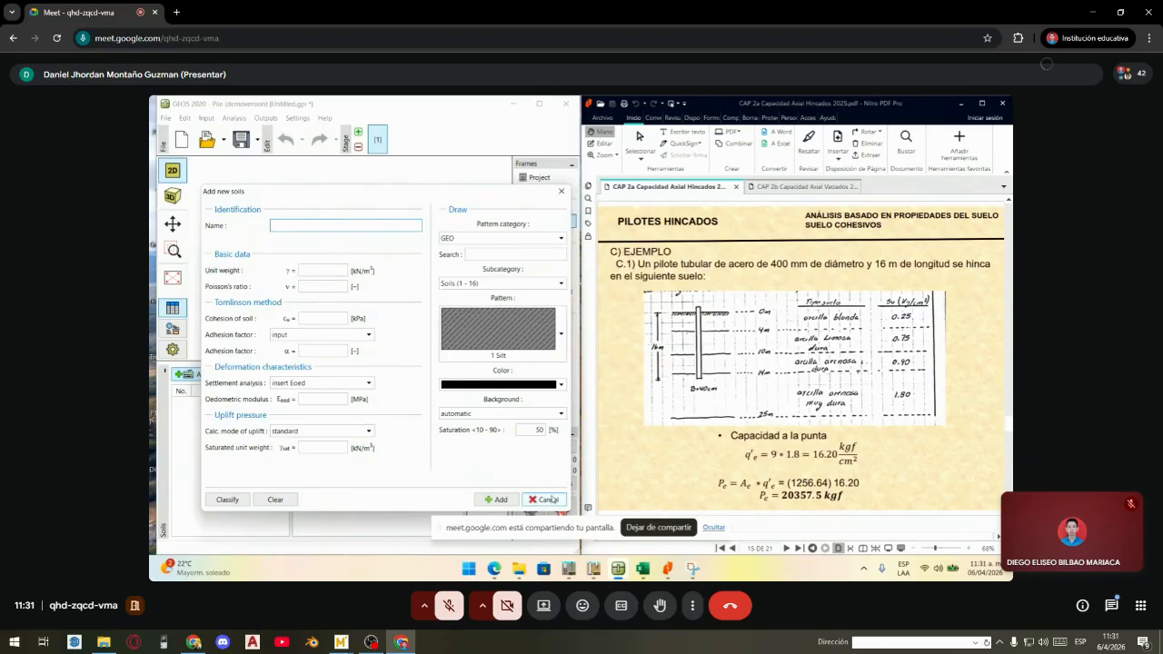
mouse_move(643, 569)
mouse_move(633, 515)
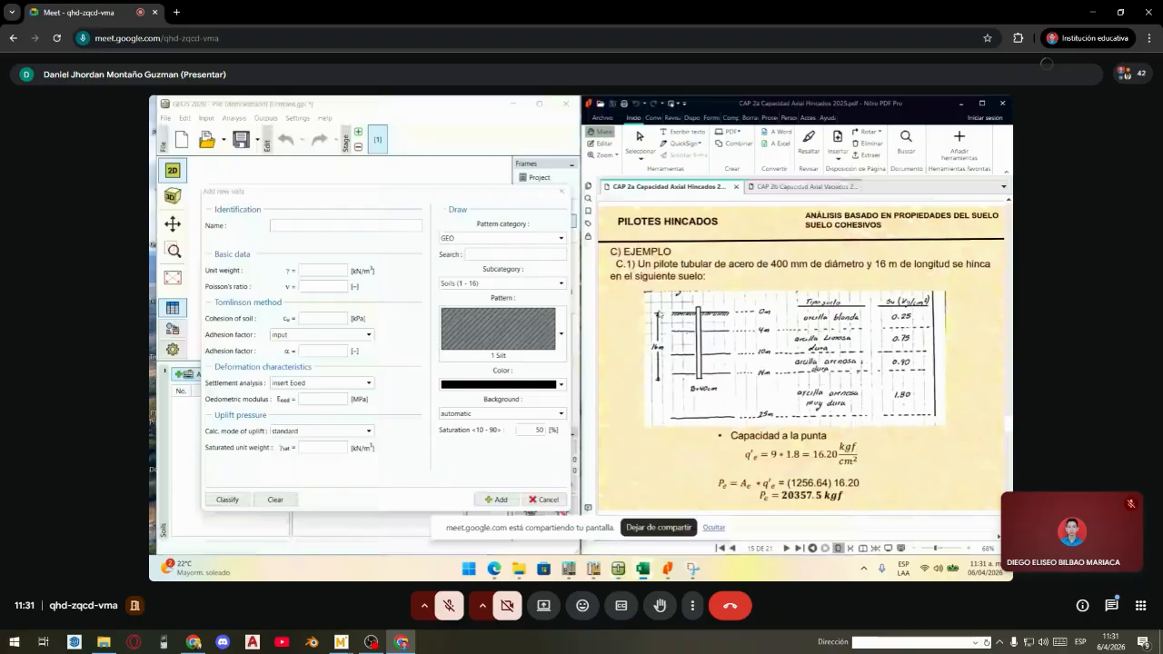
- Place the Resultados.xlsx strata table to the right of the GEO5 new soil form
click(938, 343)
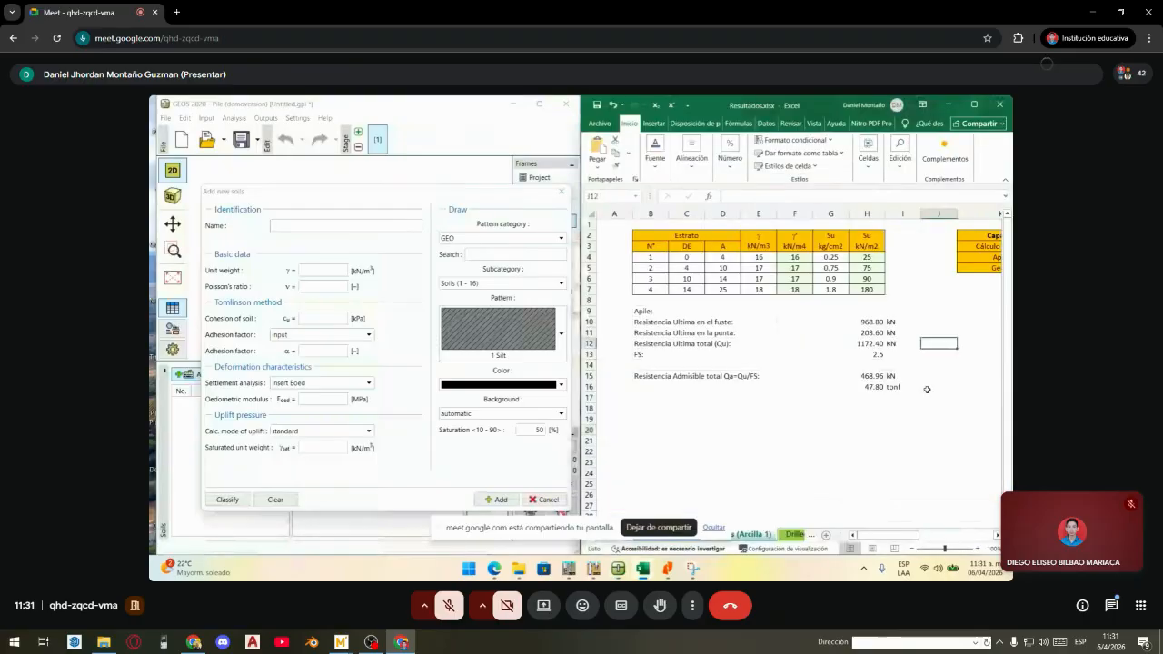
click(977, 400)
click(895, 460)
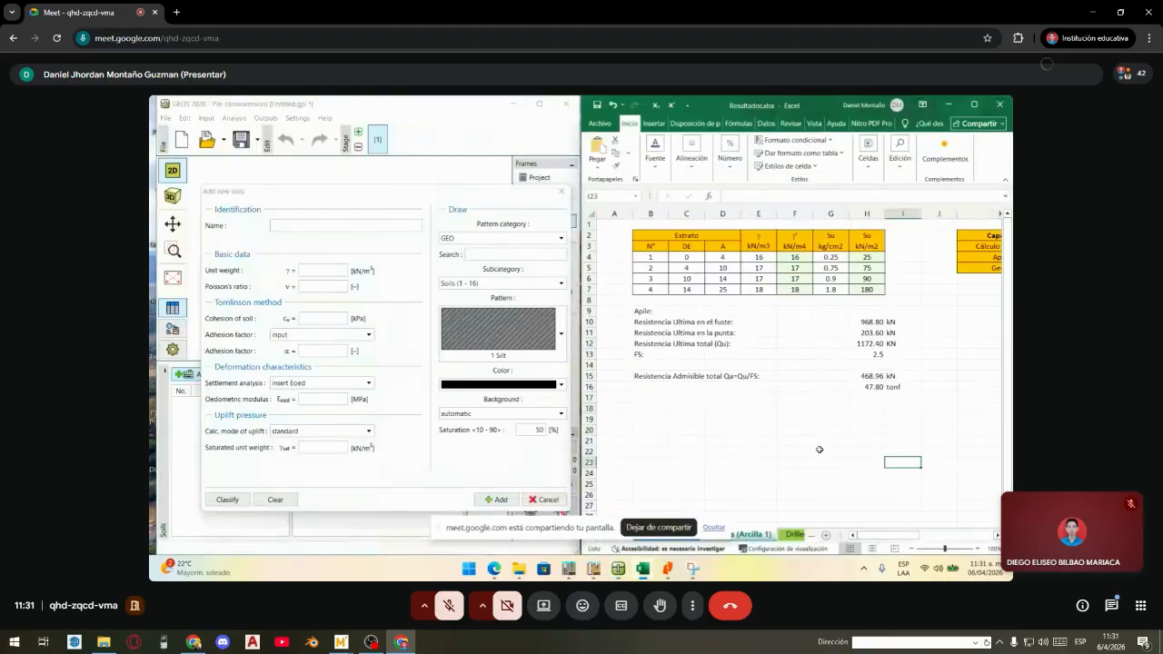
click(799, 395)
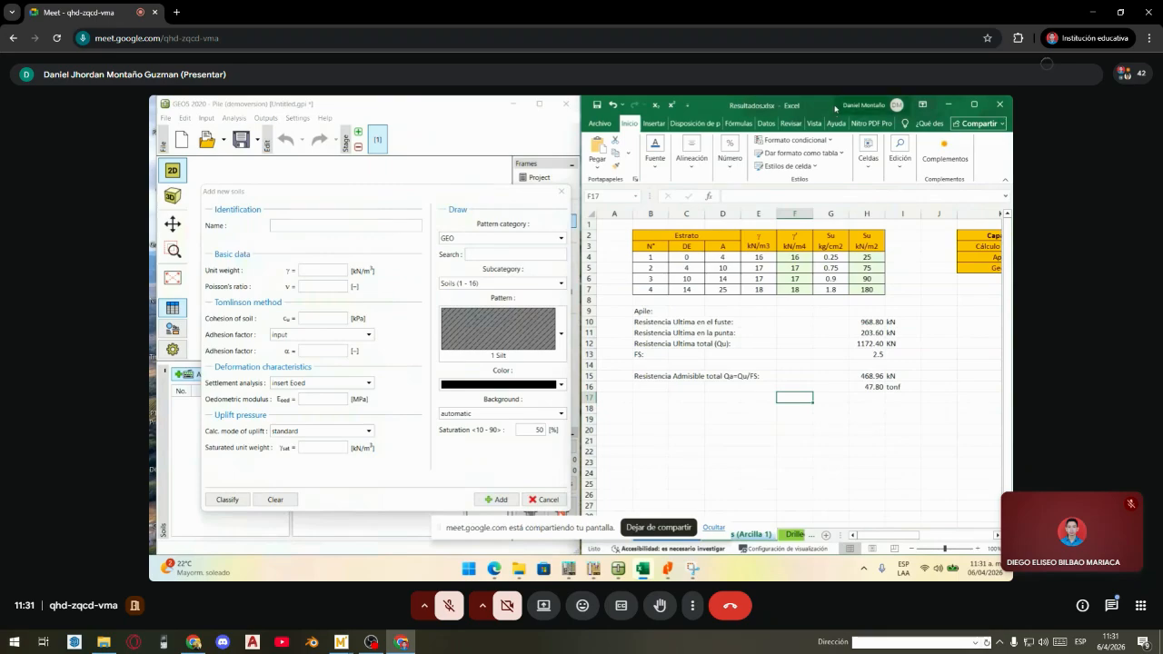
drag(827, 107, 777, 133)
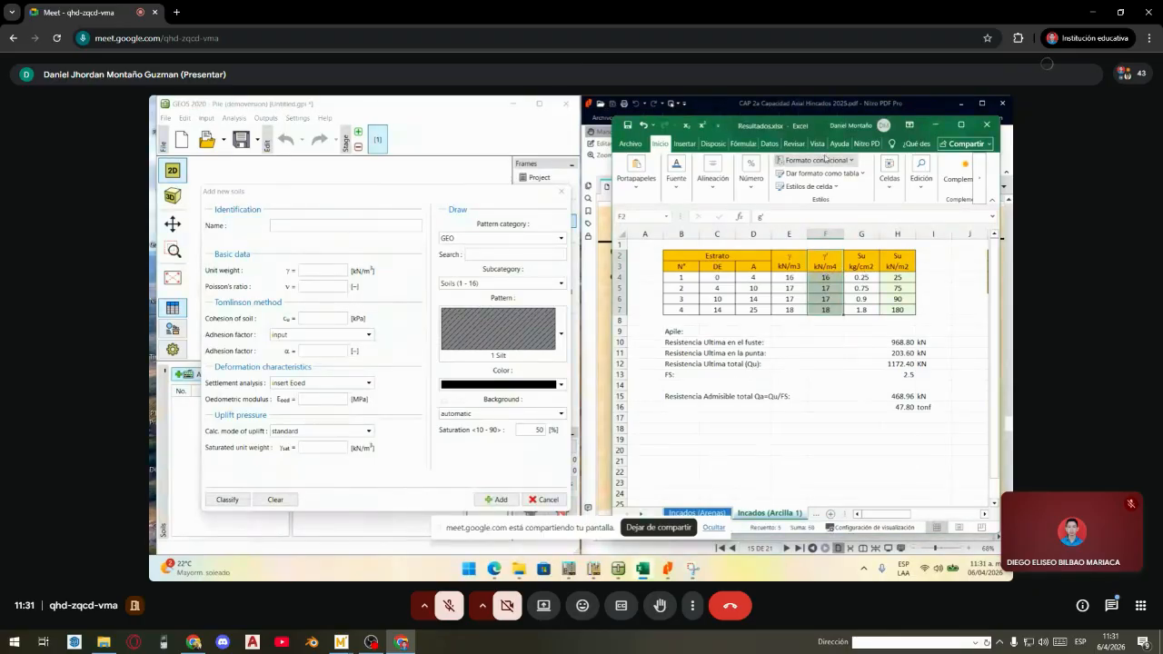
click(296, 224)
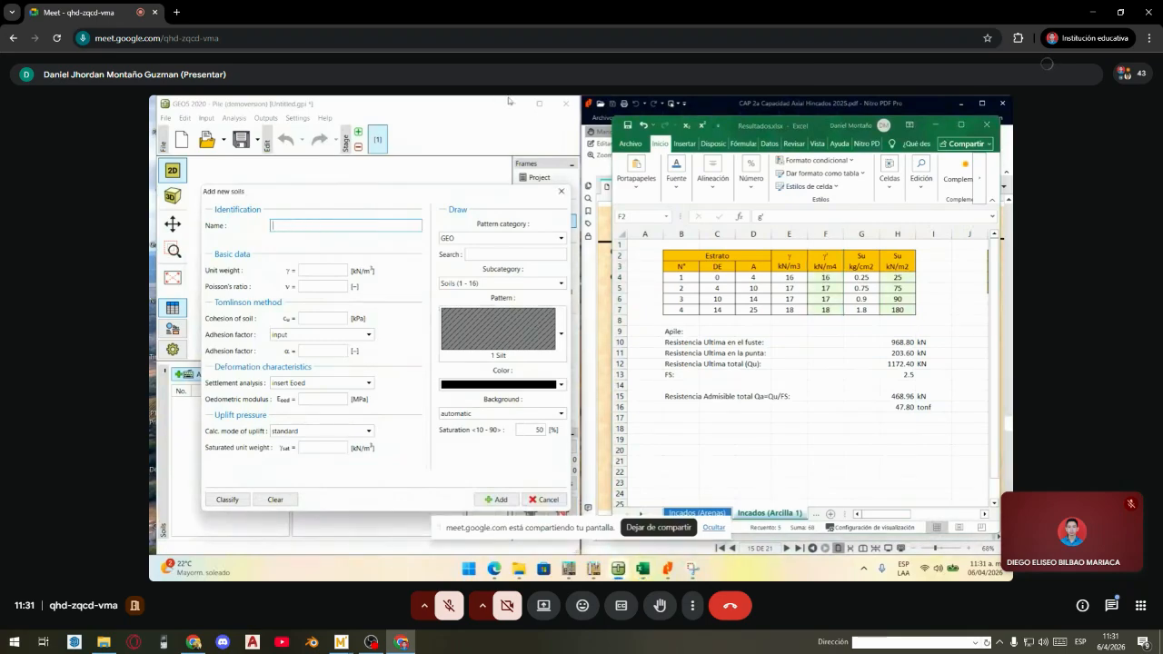
mouse_move(761, 132)
mouse_down()
mouse_move(590, 361)
mouse_move(549, 217)
mouse_move(562, 152)
mouse_move(745, 124)
mouse_up()
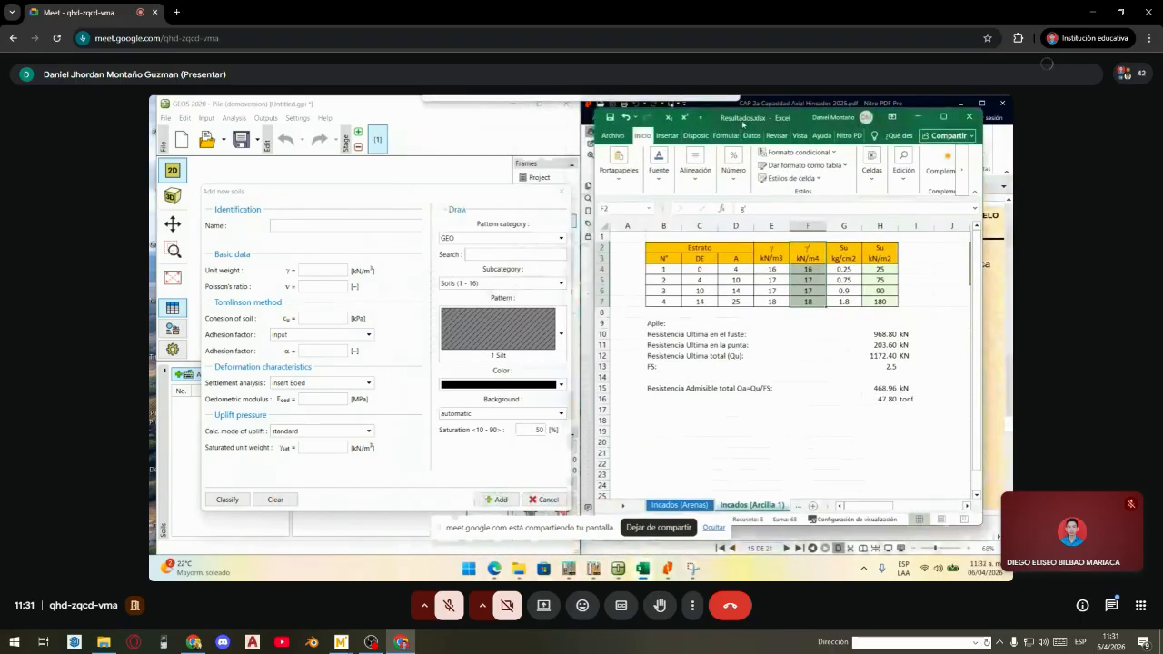
- Name the new soil 'arcilla blanda' and enter unit weight 16 kN/m3
click(350, 236)
text(arci)
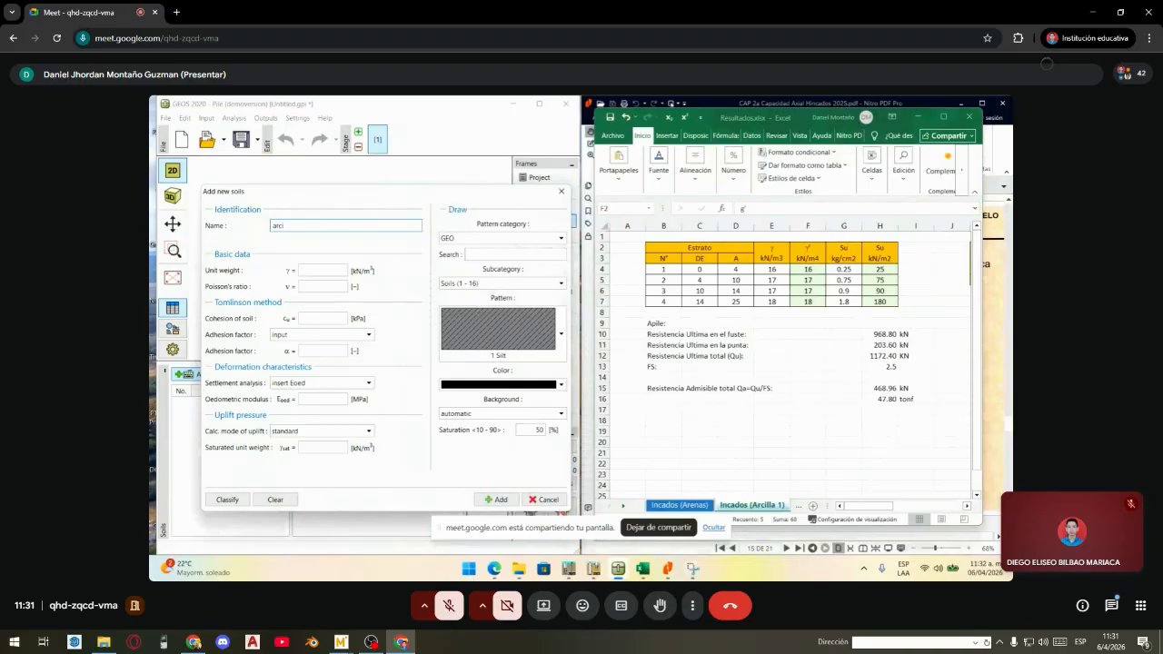
text(lla blanda)
click(326, 272)
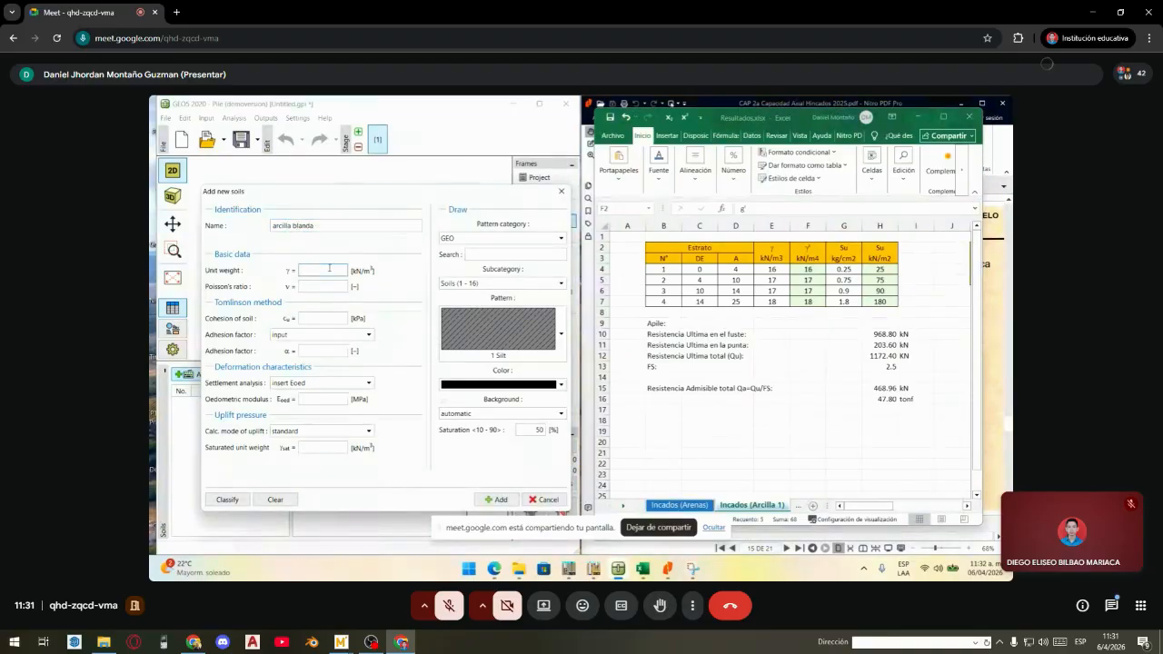
click(768, 267)
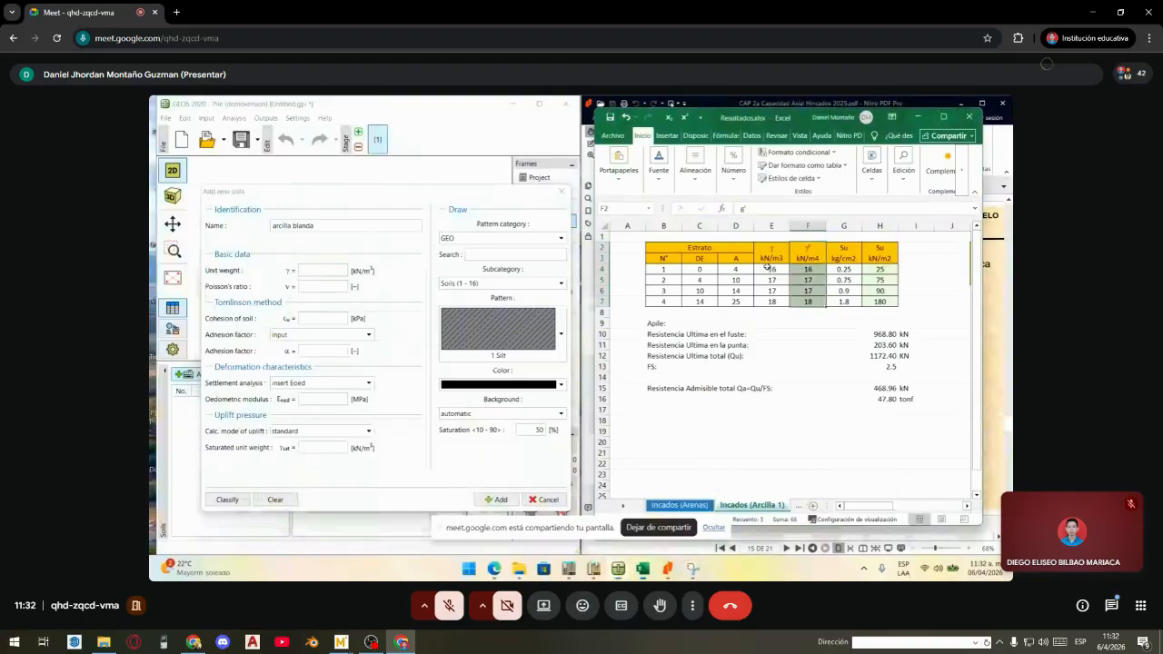
click(322, 271)
text(16)
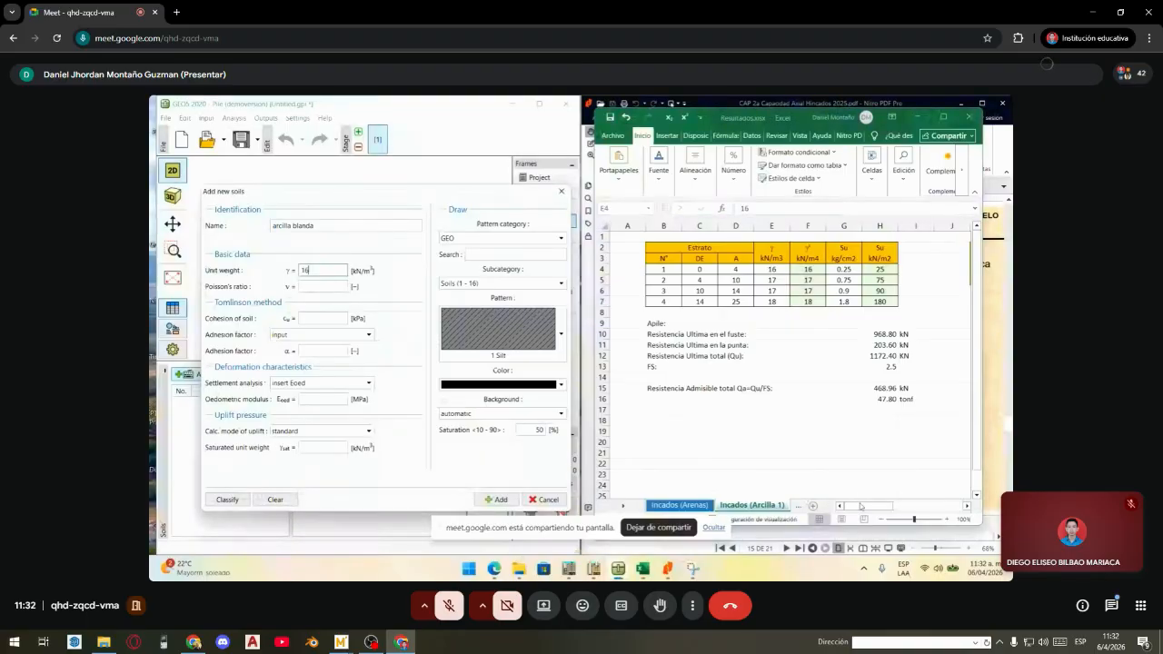
click(867, 507)
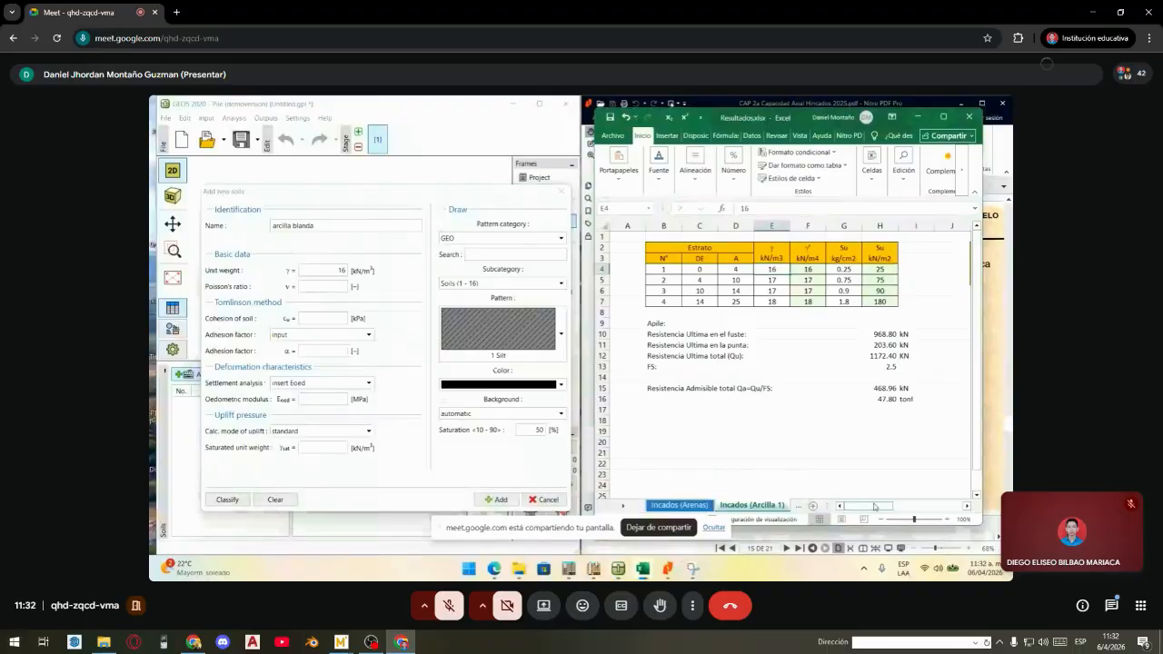
drag(868, 506, 932, 507)
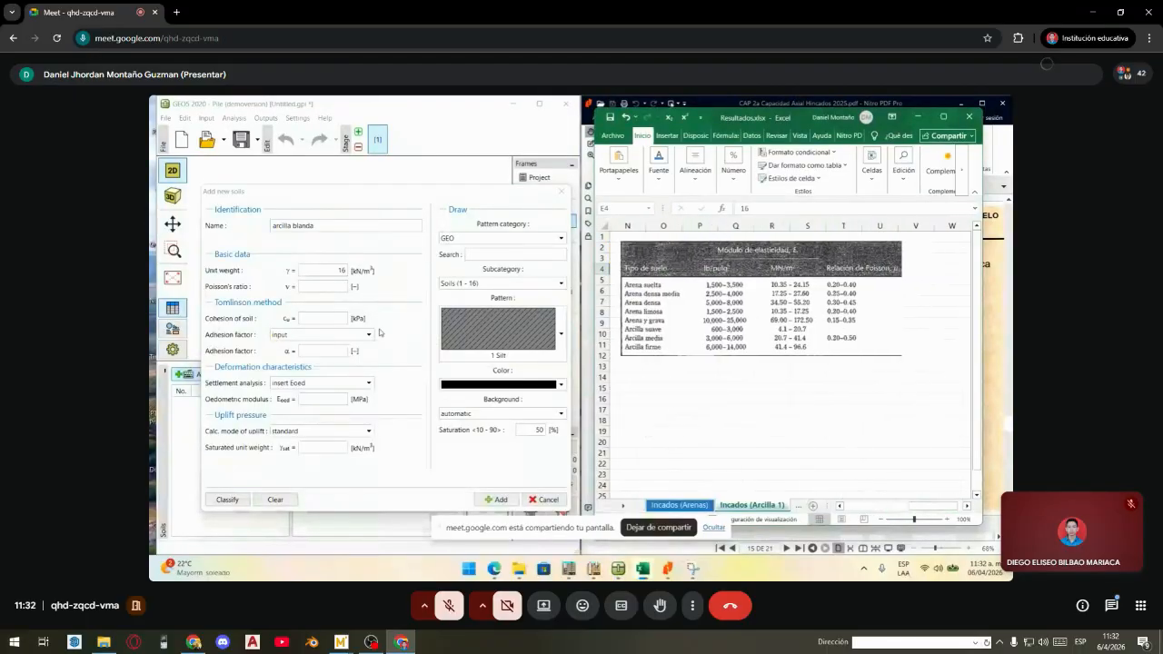
- Enter Poisson's ratio 0.30 for arcilla blanda
click(306, 285)
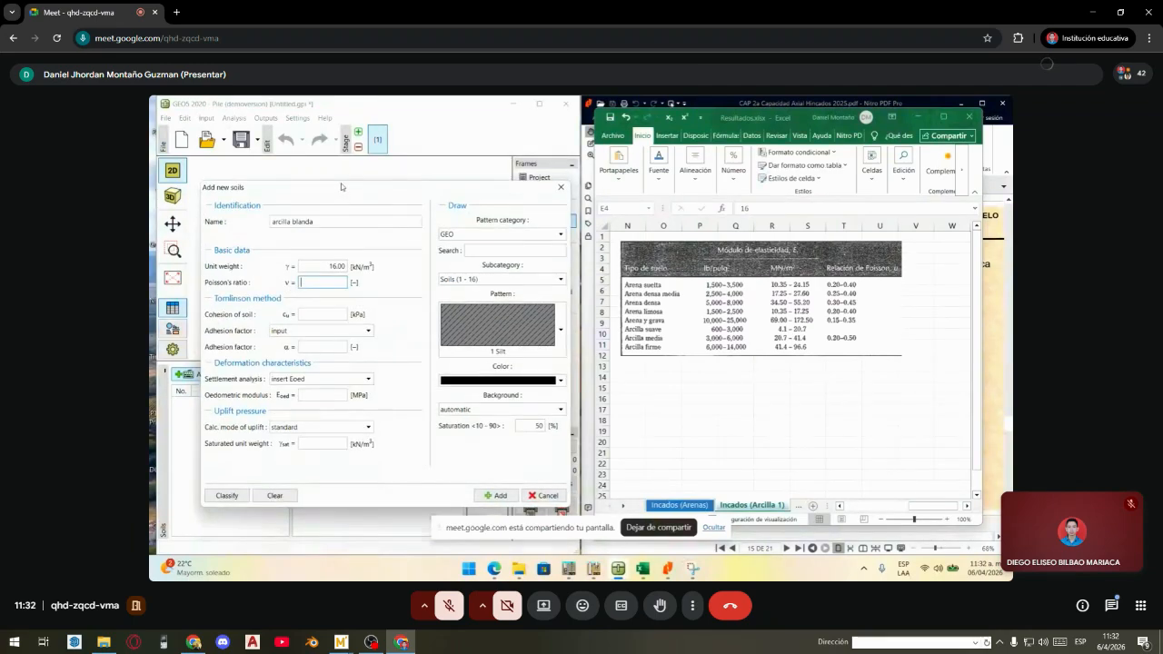
drag(340, 184, 318, 170)
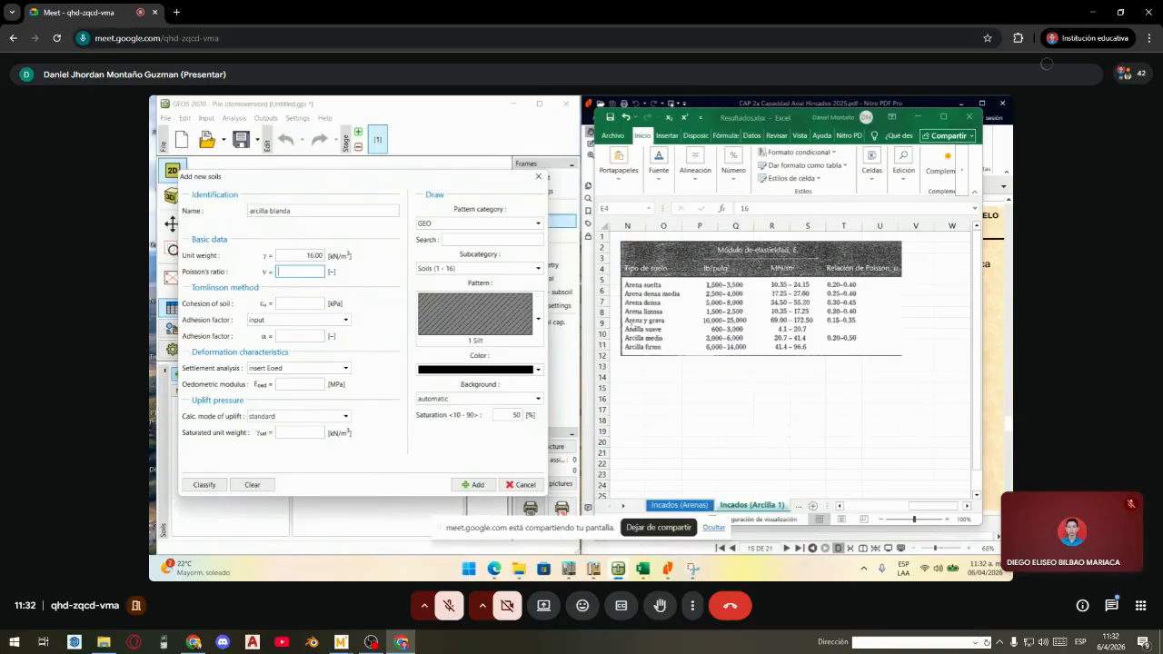
key(F11)
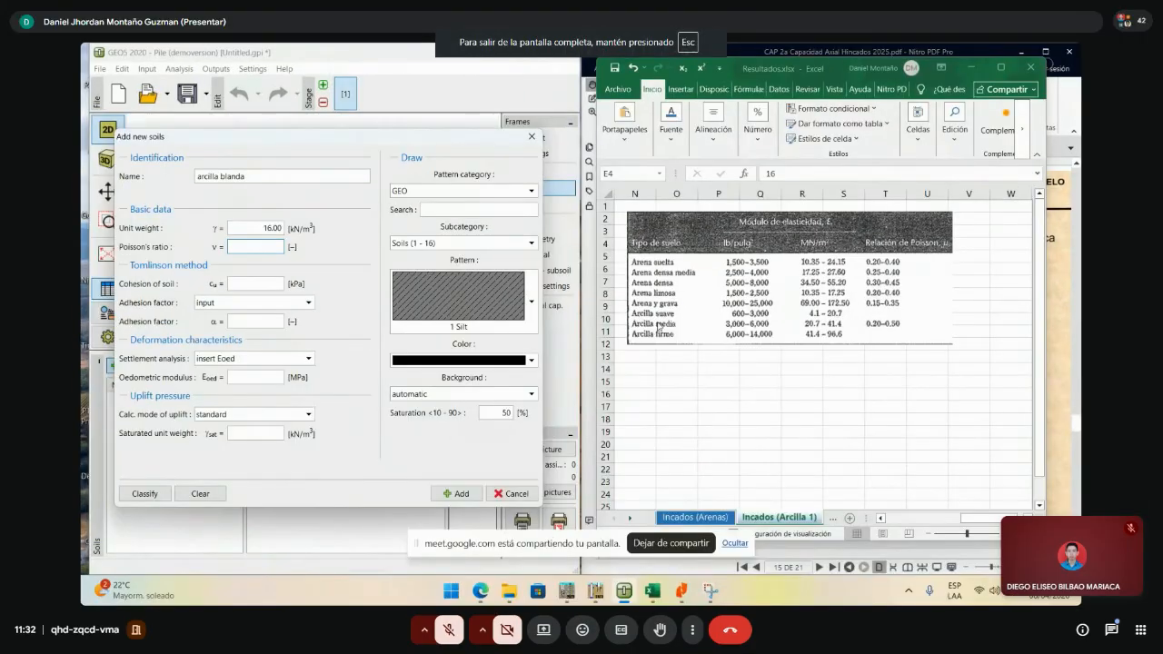
key(super)
key(super)
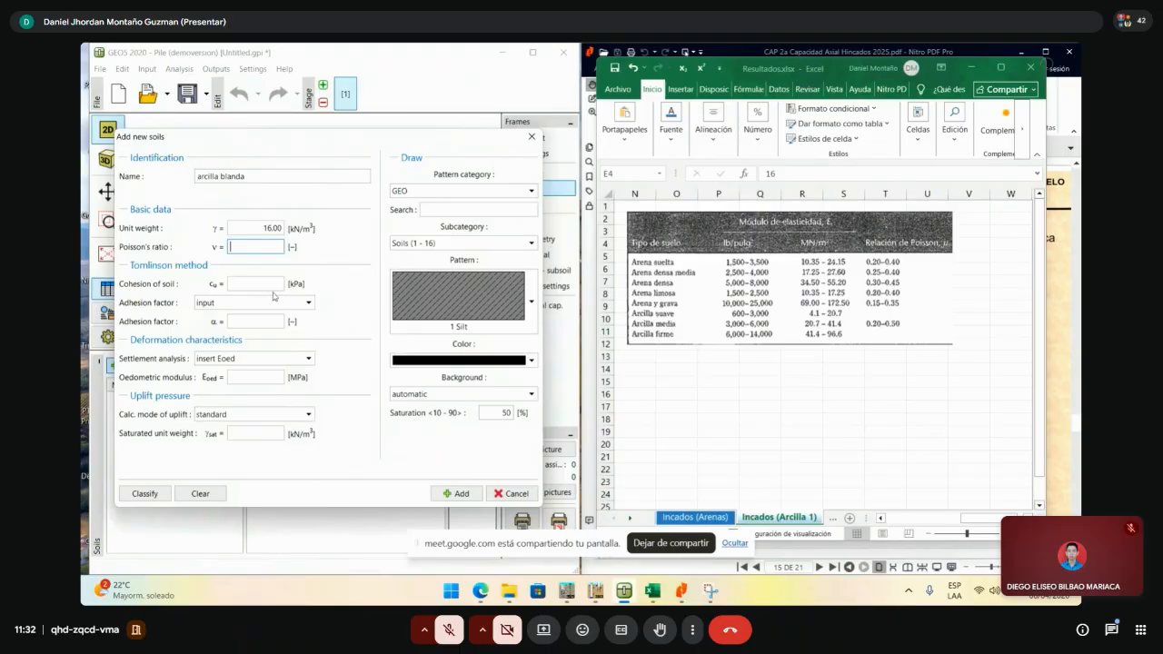
text(0.30)
key(Tab)
- Enter cohesion 25 kPa from the spreadsheet's Su and keep adhesion factor as input
click(885, 520)
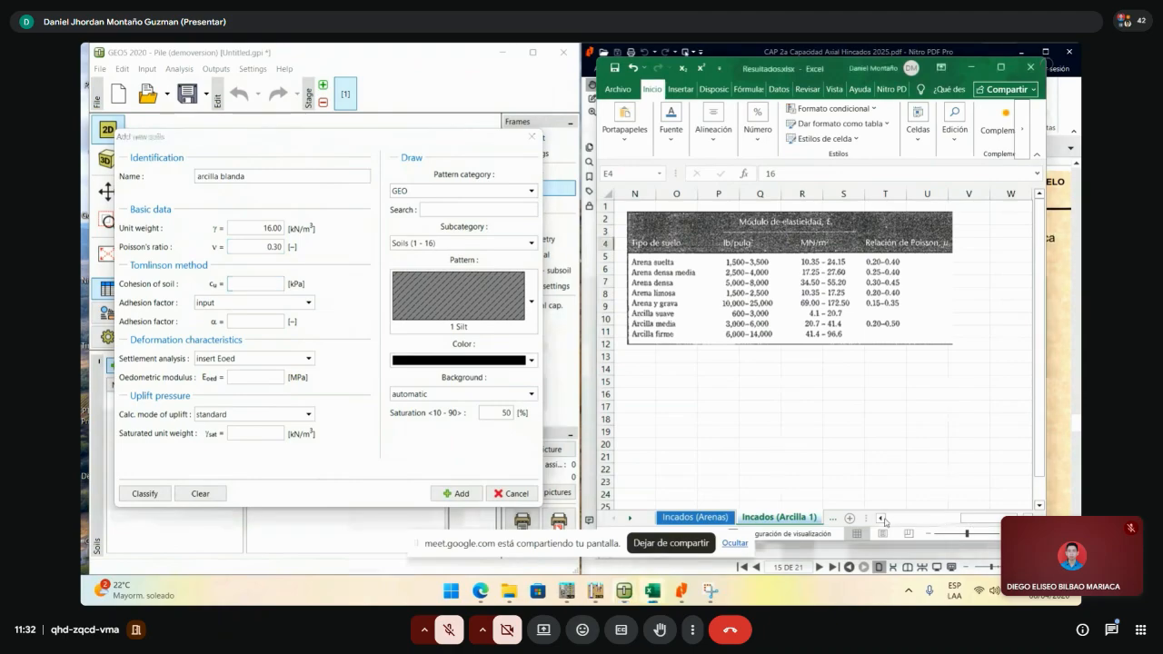
click(883, 519)
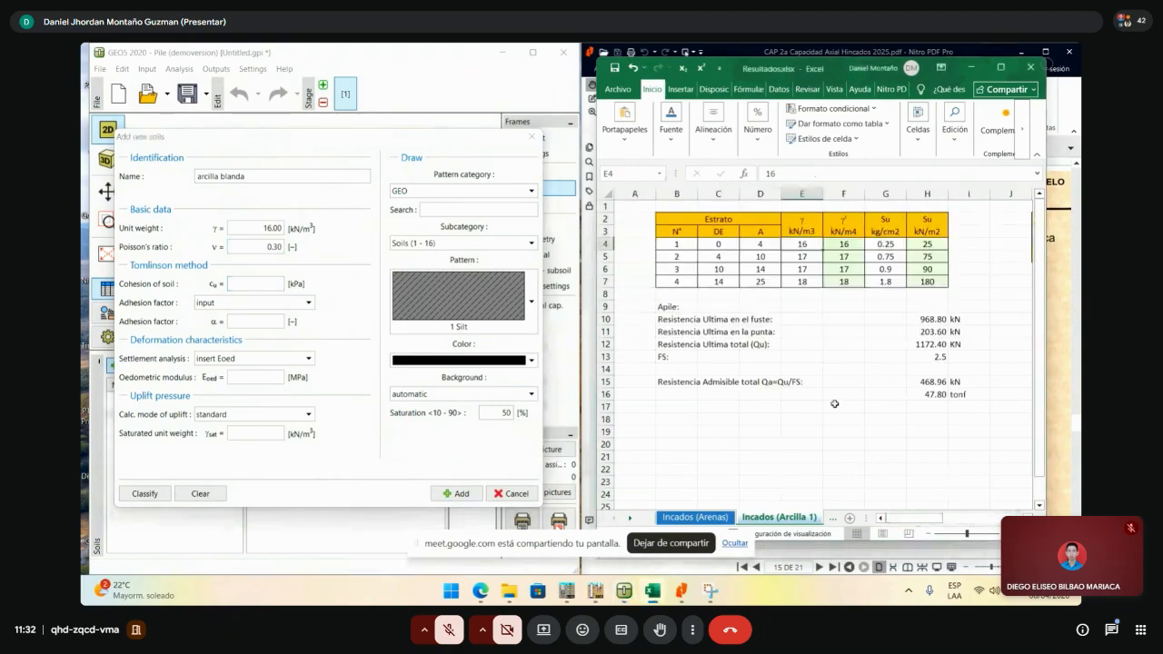
click(843, 370)
click(269, 283)
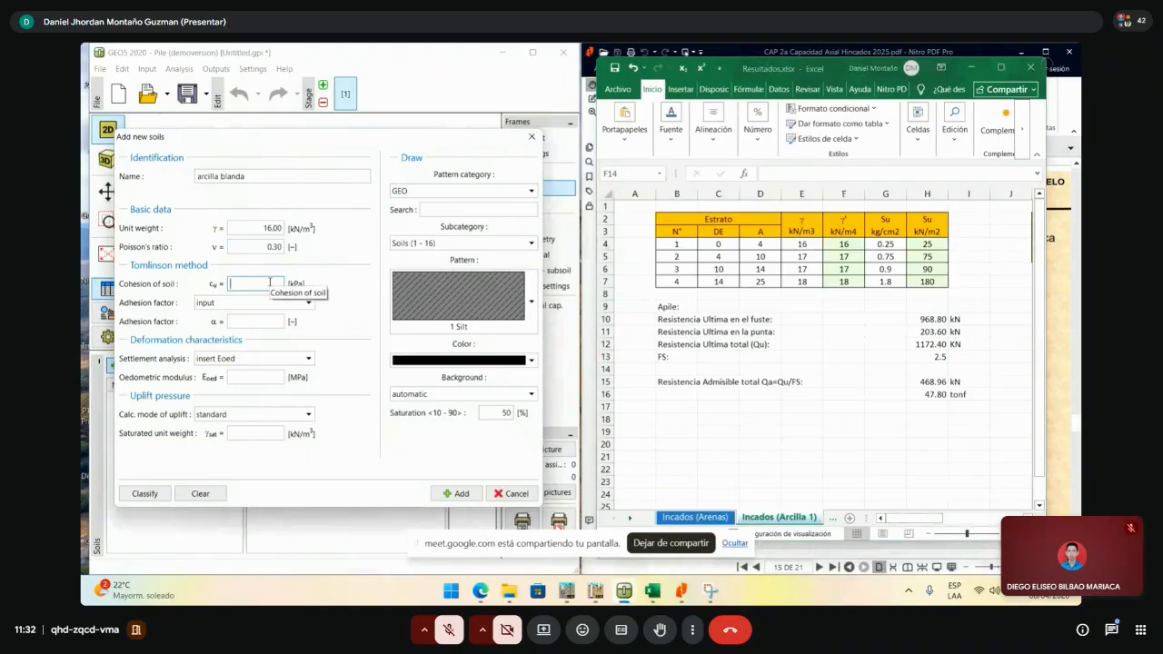
click(911, 243)
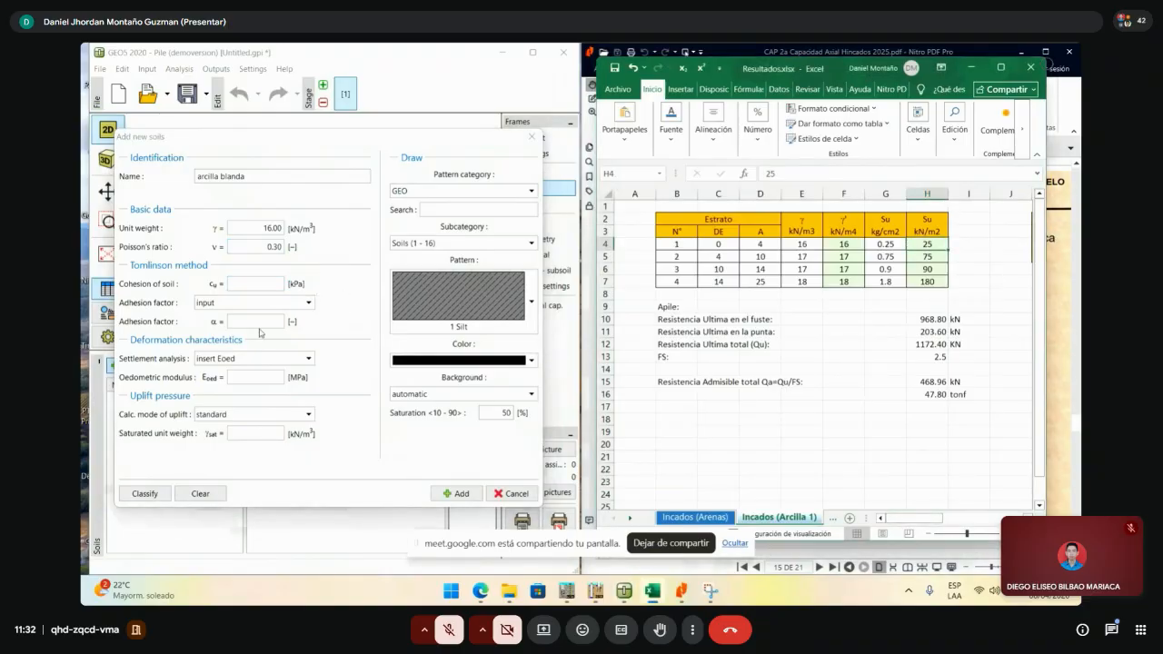
click(257, 283)
text(25)
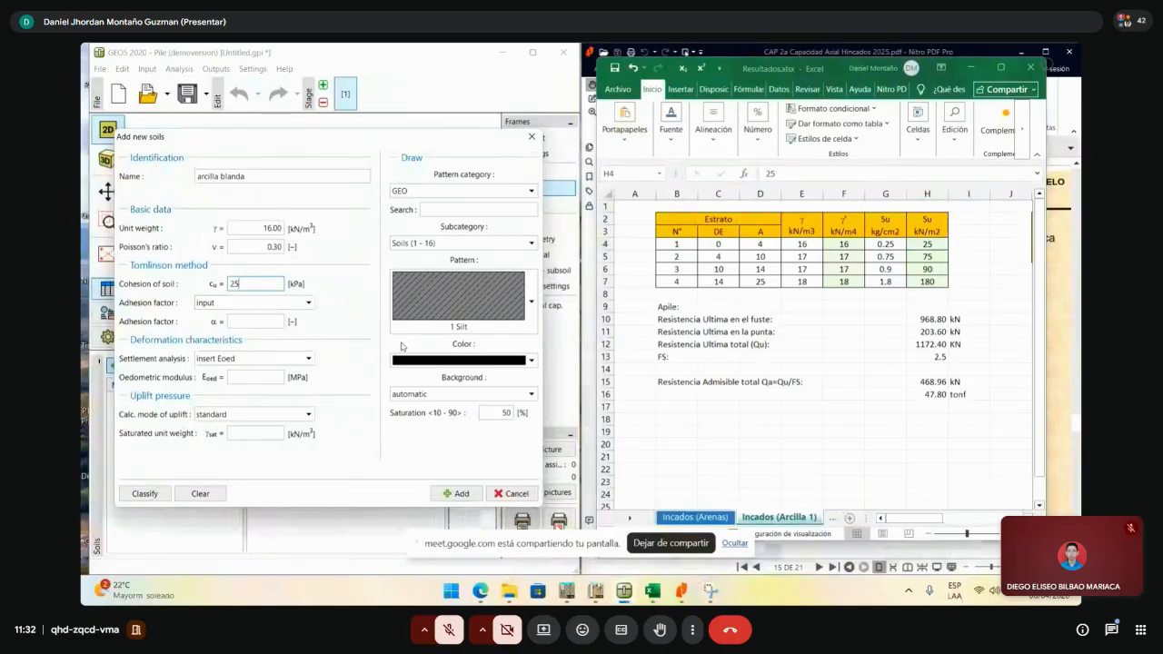
click(304, 309)
click(303, 309)
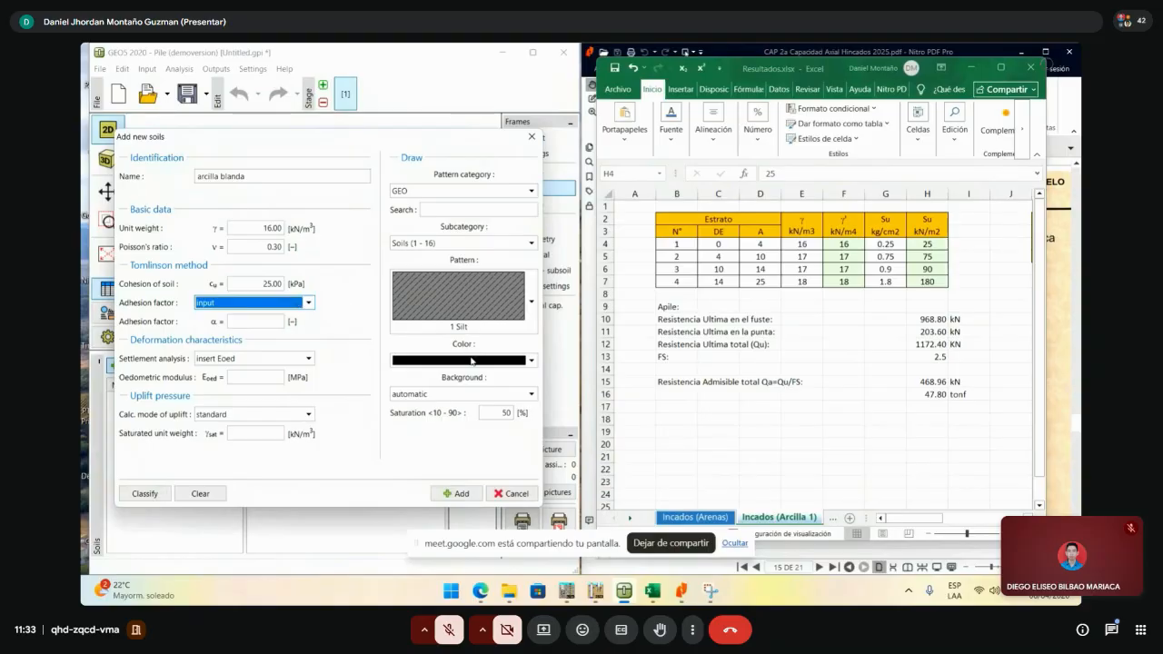
- Show page 16 of the course PDF with the C.1 shaft capacity example
click(693, 600)
scroll(874, 376, down, 5)
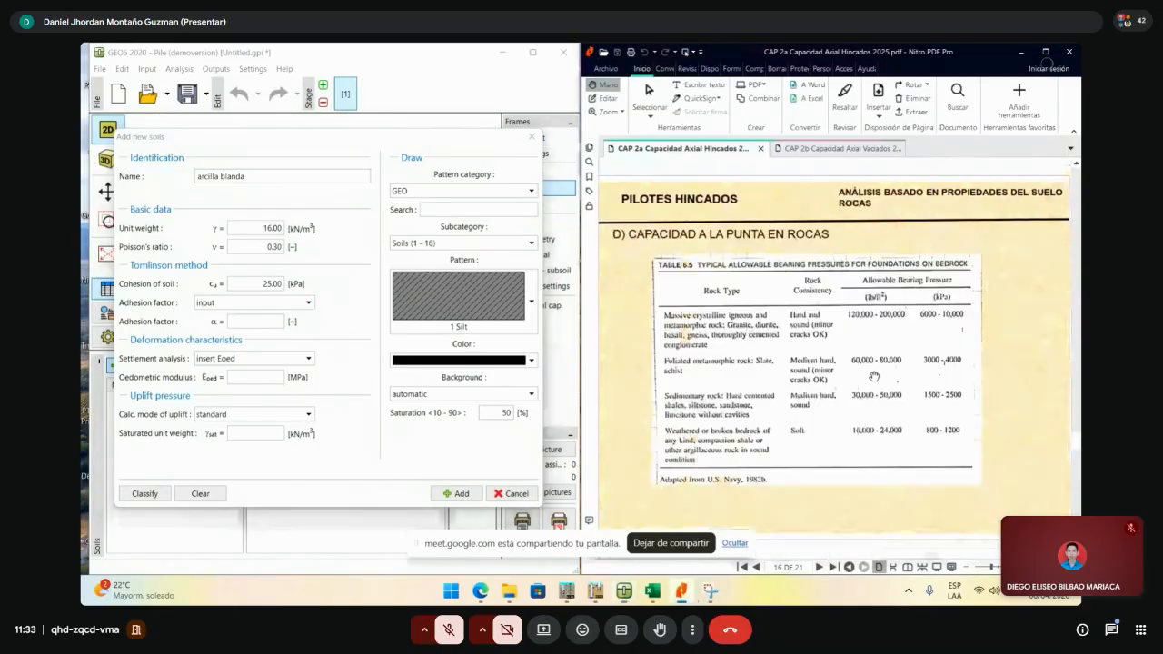
scroll(874, 376, up, 3)
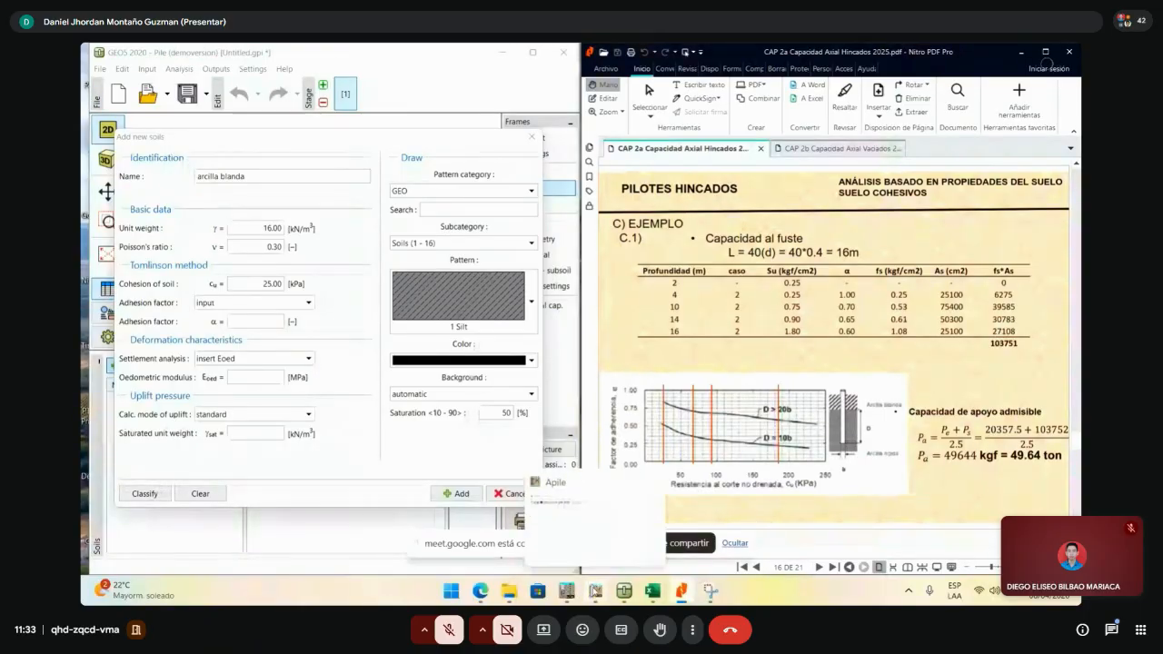
- In APILE's Soil Layers, set Layer 1's soil type to Clay
click(596, 591)
click(467, 197)
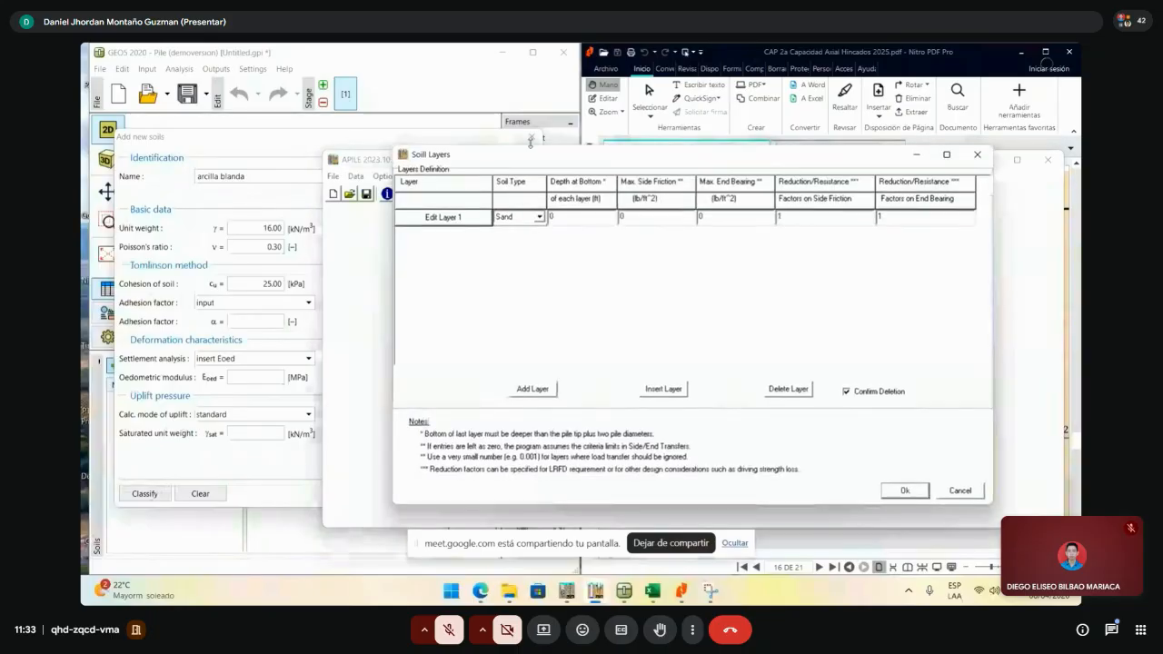
click(469, 204)
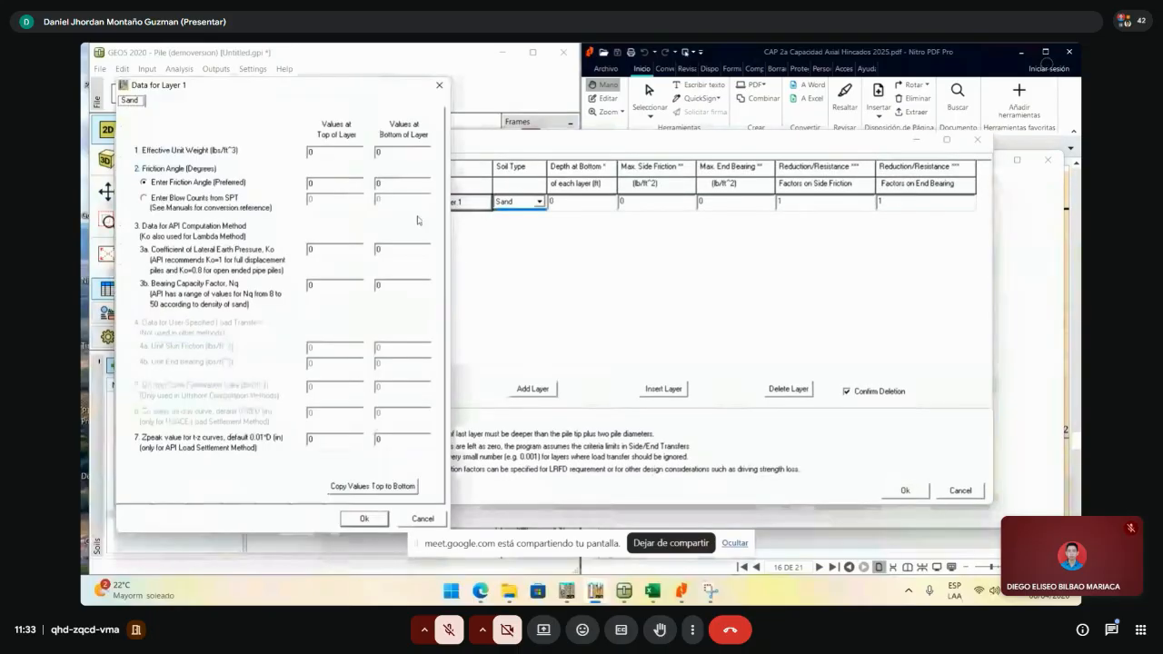
click(439, 86)
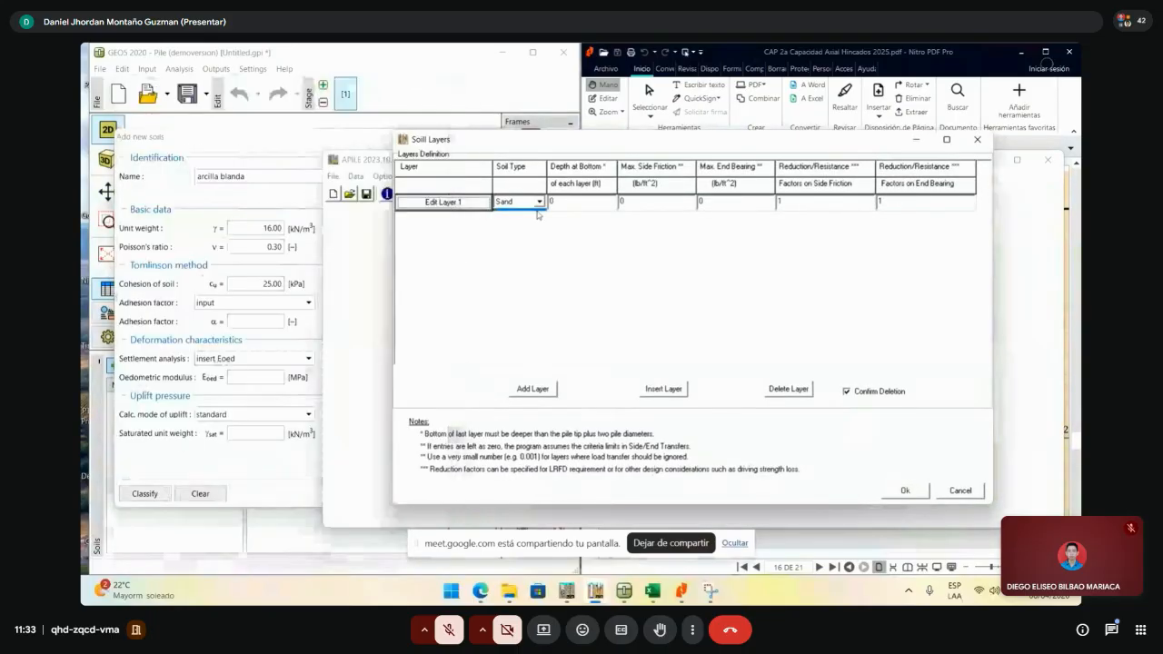
click(539, 202)
click(514, 224)
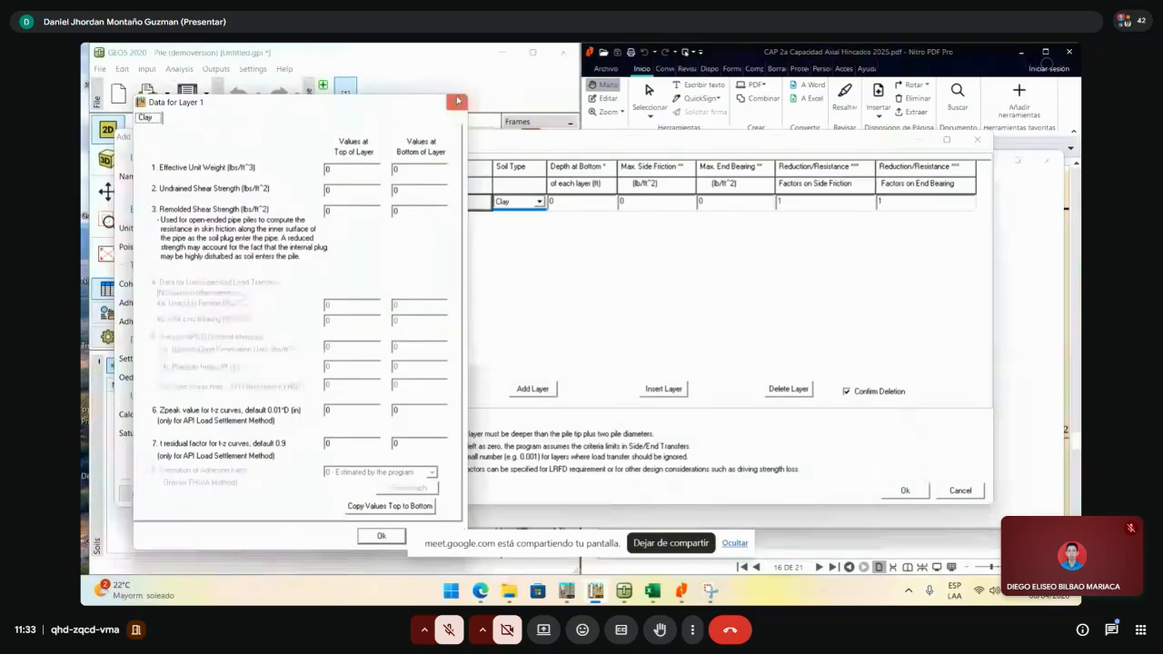
click(456, 101)
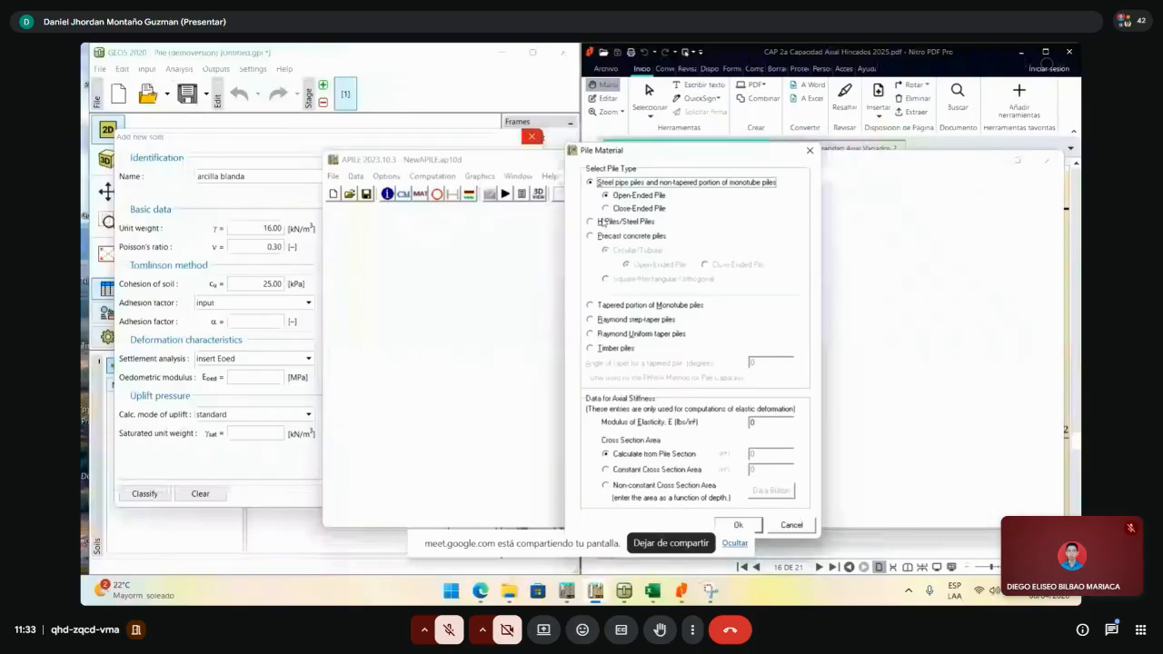
- Use FHWA instead of API RP 2A as the pile-capacity computation method
click(810, 151)
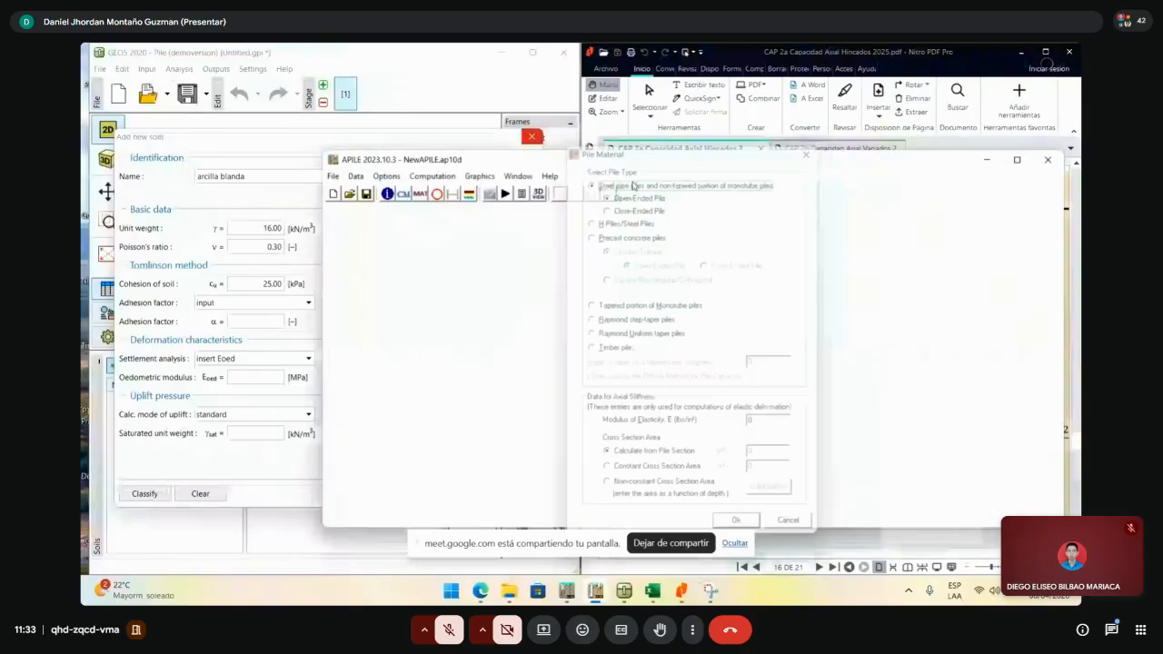
click(403, 193)
click(593, 336)
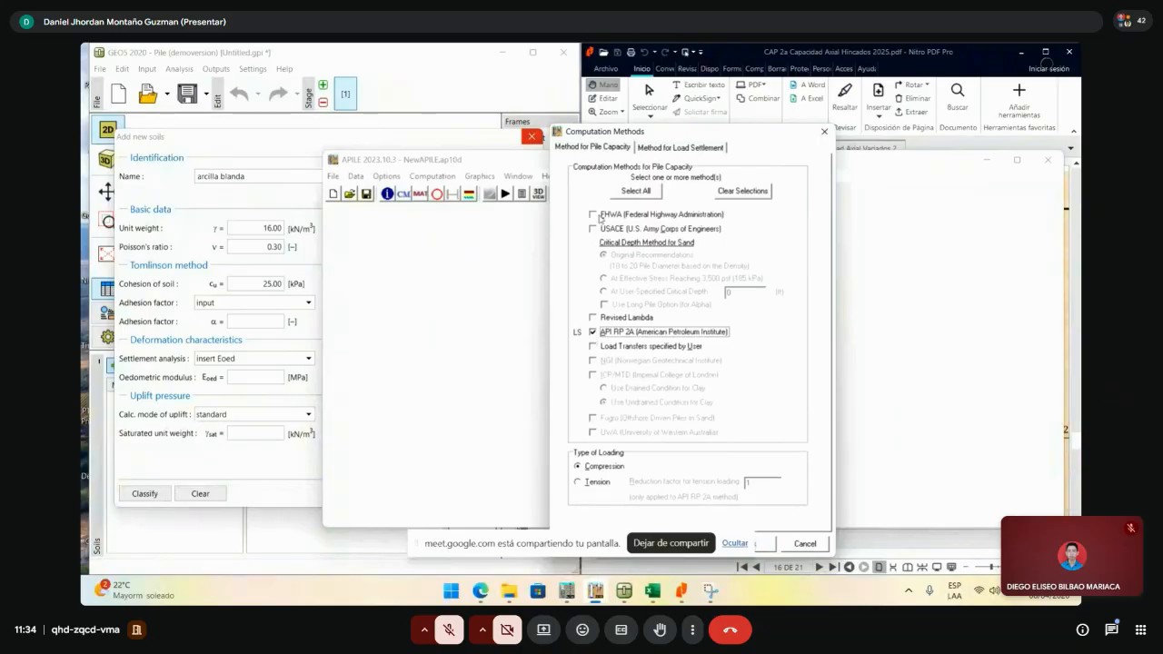
click(594, 215)
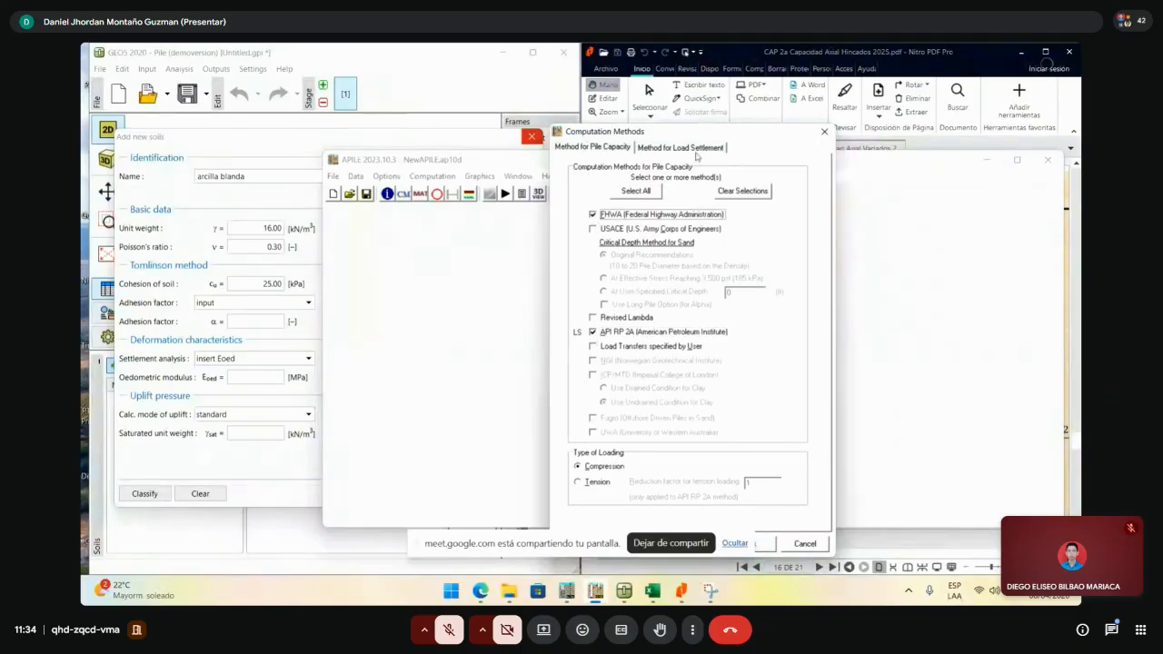
click(598, 334)
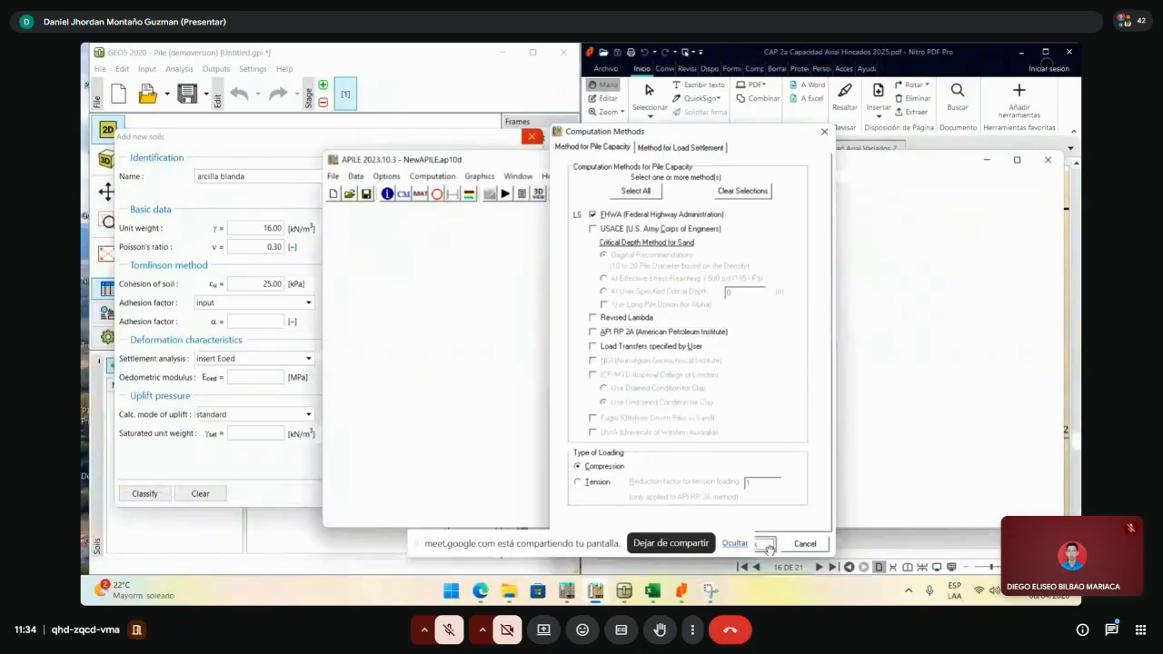
click(757, 543)
- Leave the clay layer's adhesion factor at 0 so the program estimates it
click(471, 196)
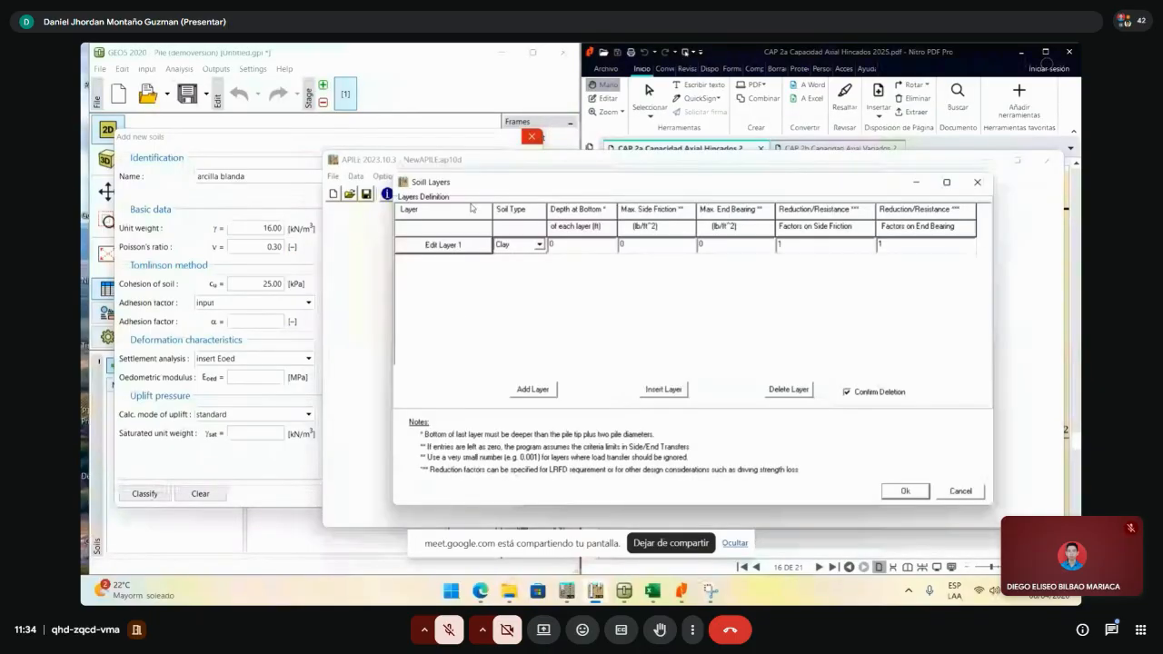
click(465, 246)
click(409, 490)
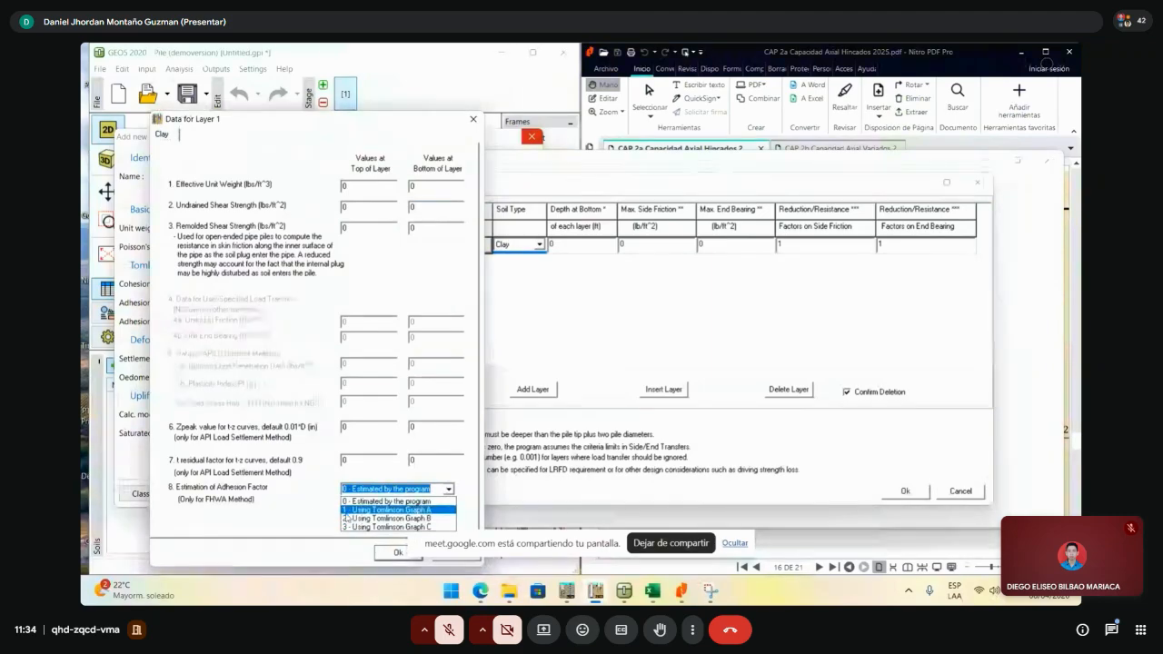
click(456, 475)
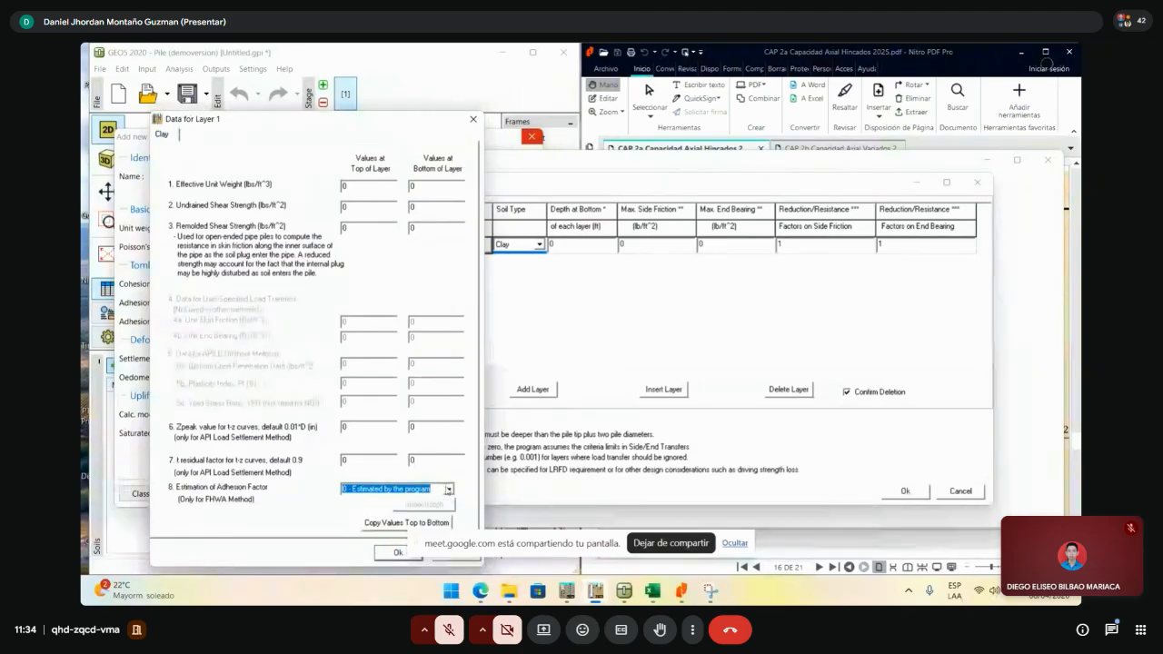
click(449, 488)
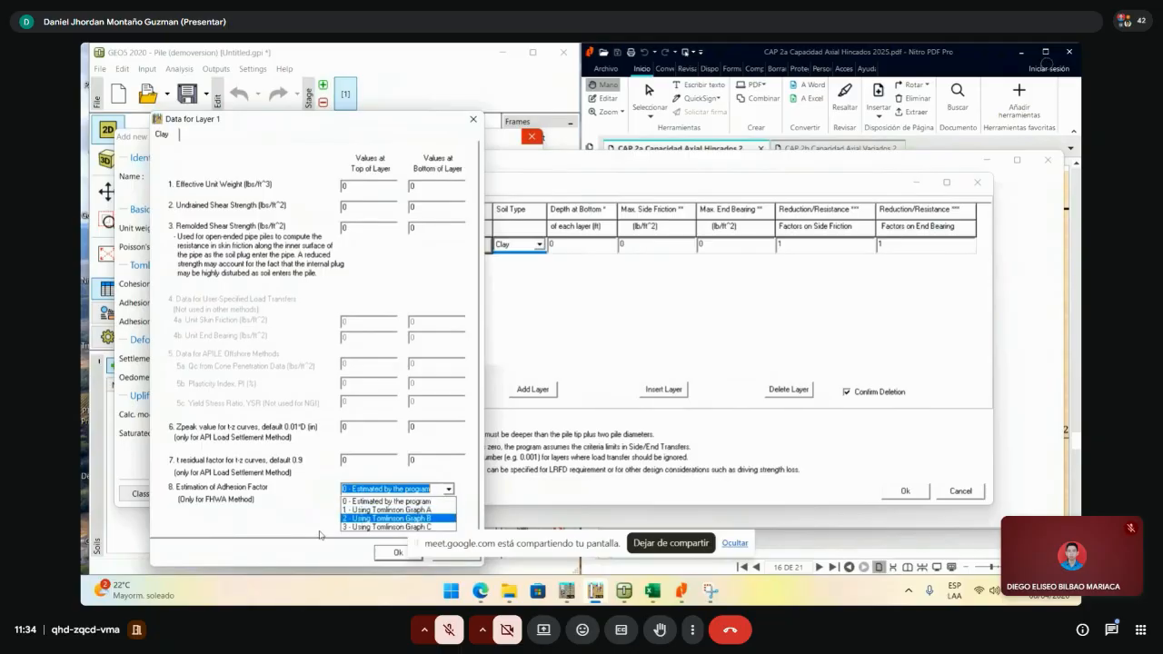
click(410, 502)
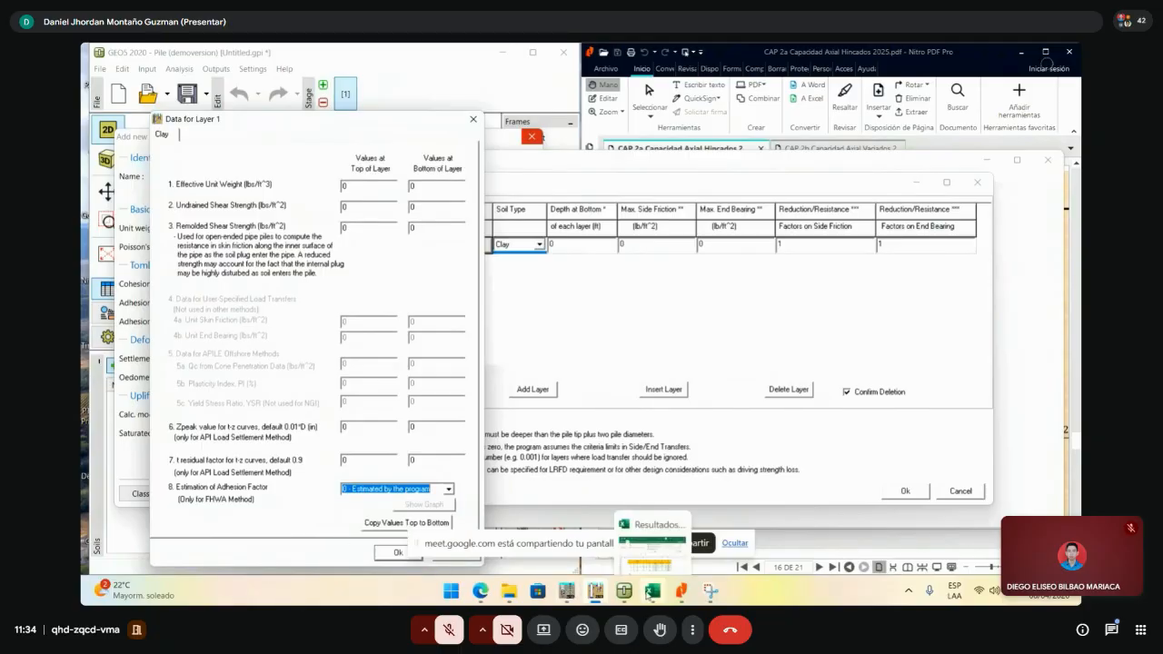
click(647, 592)
click(647, 593)
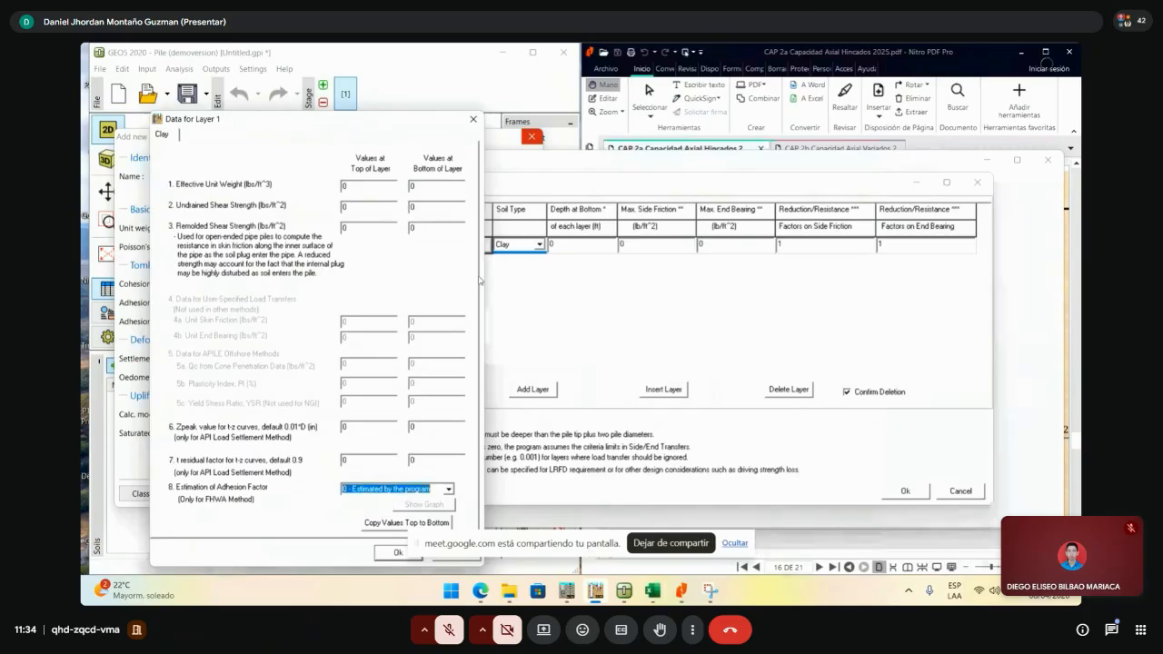
click(473, 119)
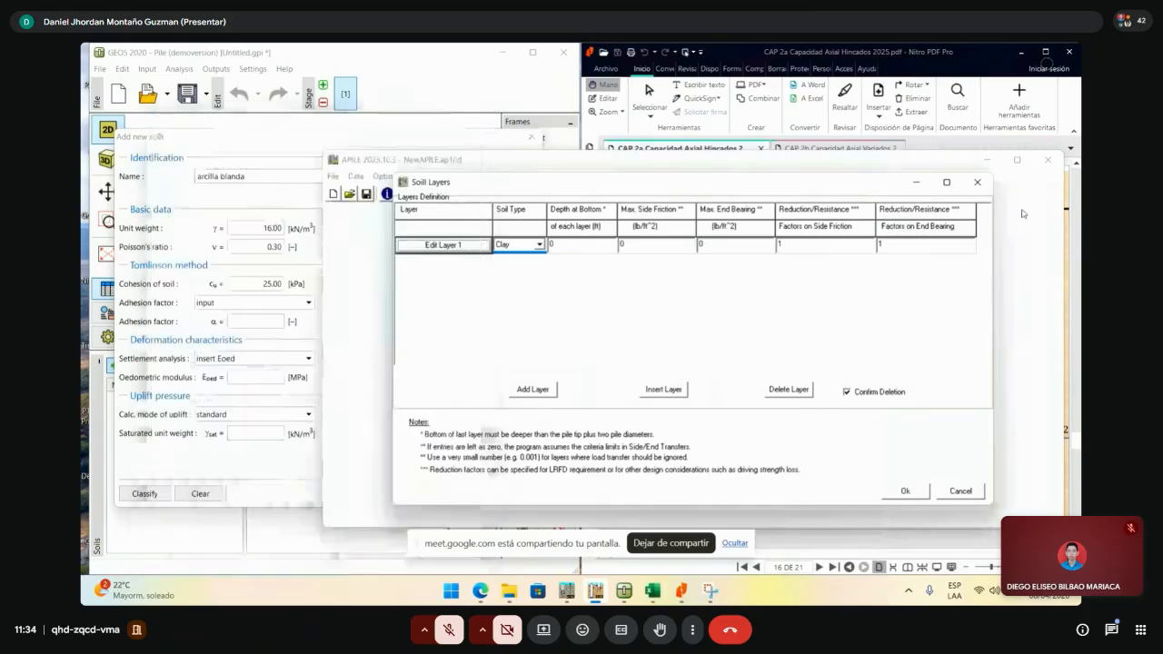
- Close the Soil Layers table keeping the edits (No to Discard Changes), then close APILE
click(914, 182)
click(458, 285)
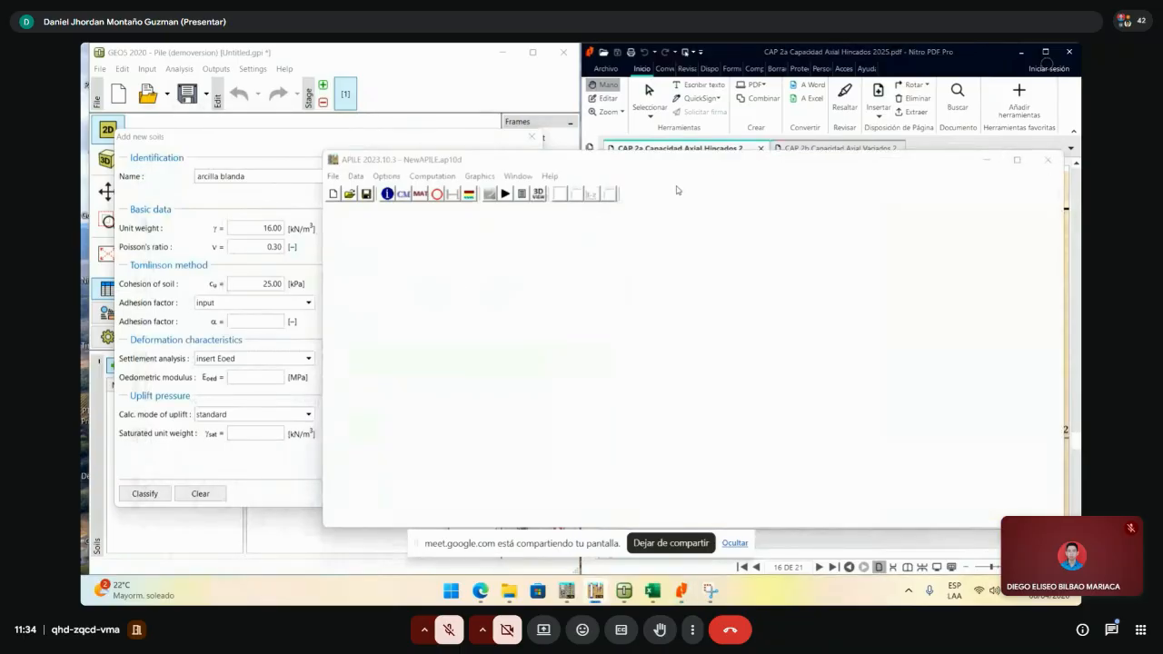
mouse_move(590, 595)
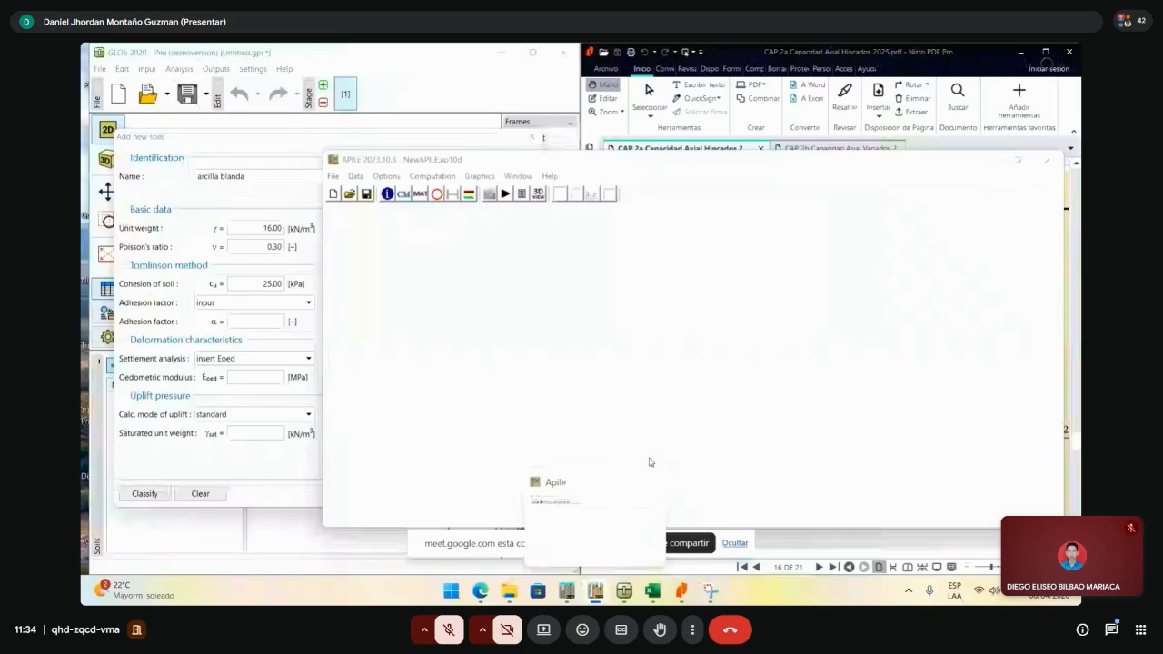
click(647, 480)
click(980, 184)
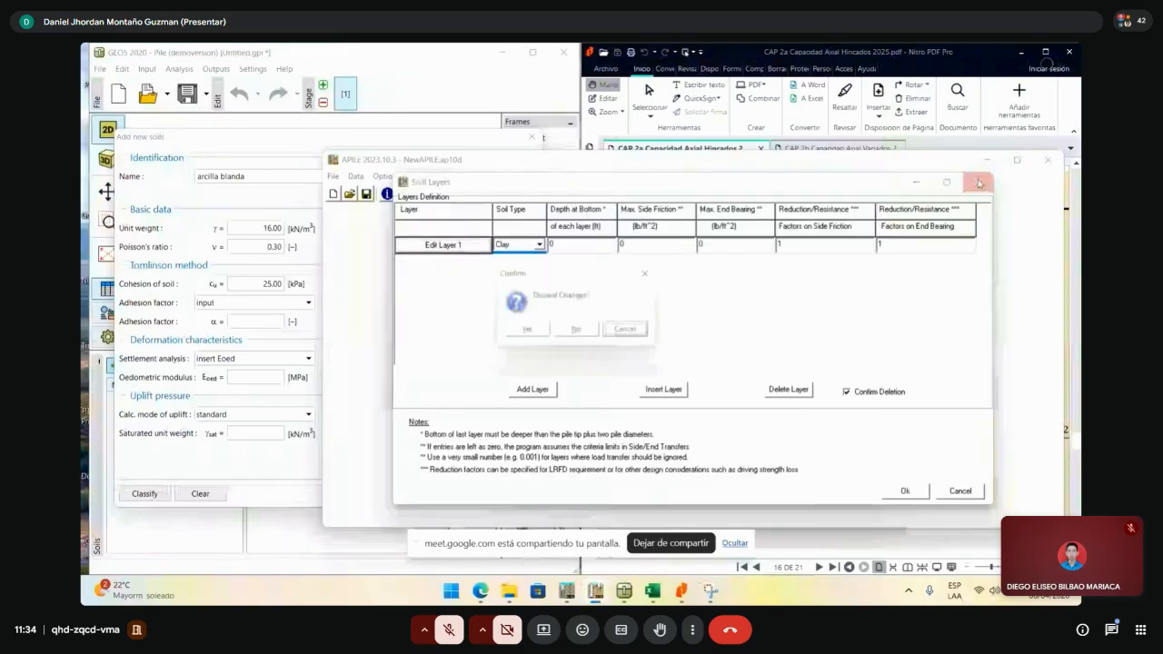
click(576, 329)
click(1049, 164)
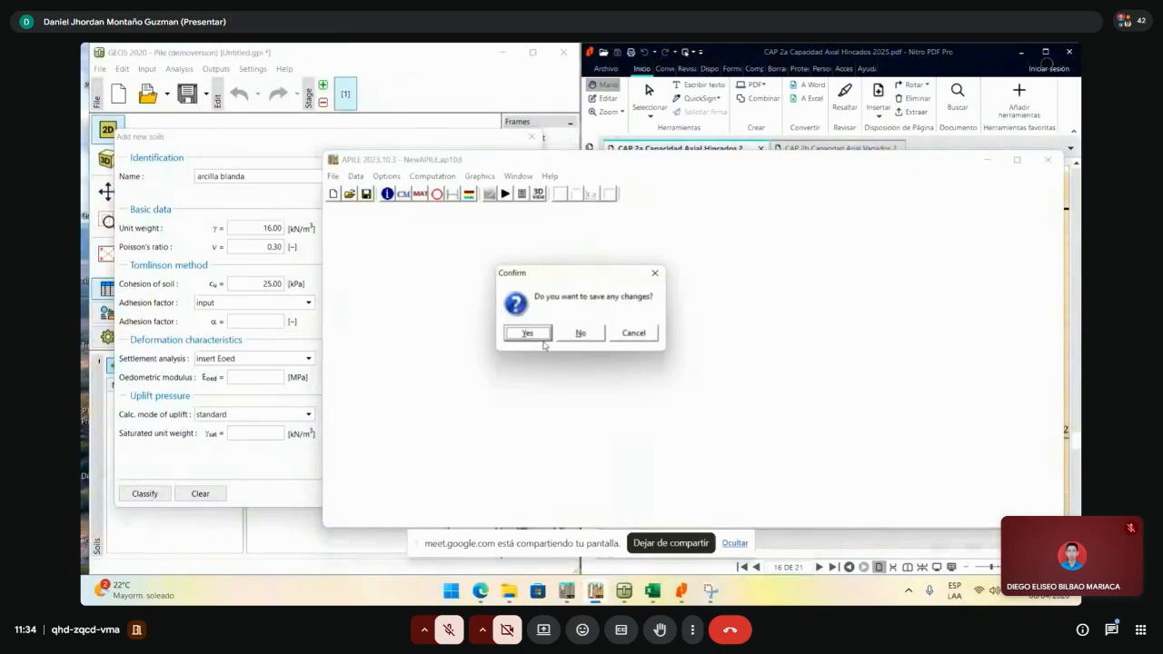
- Save APILE's changes and set arcilla blanda's adhesion factor to calculate
click(580, 332)
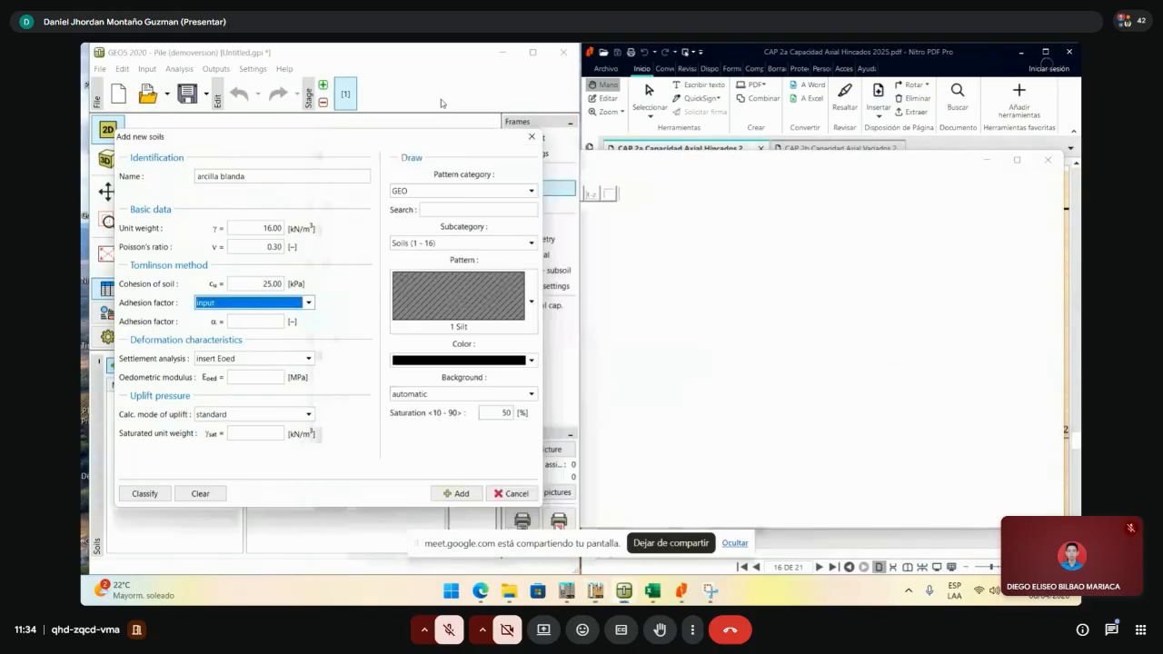
click(293, 305)
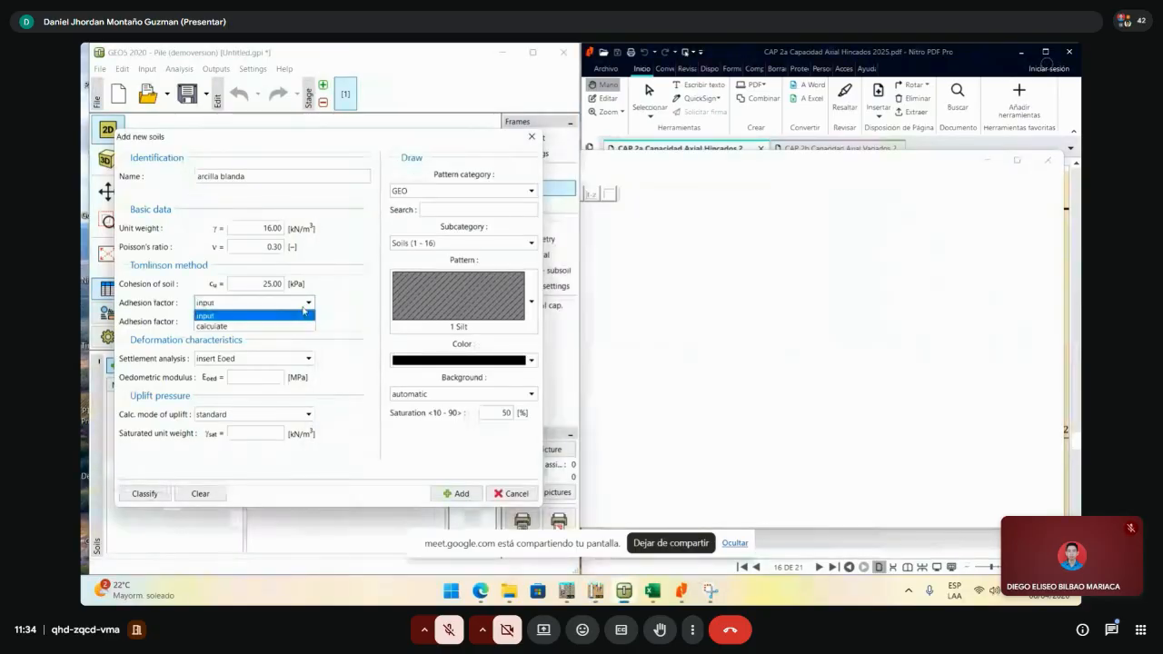
click(244, 317)
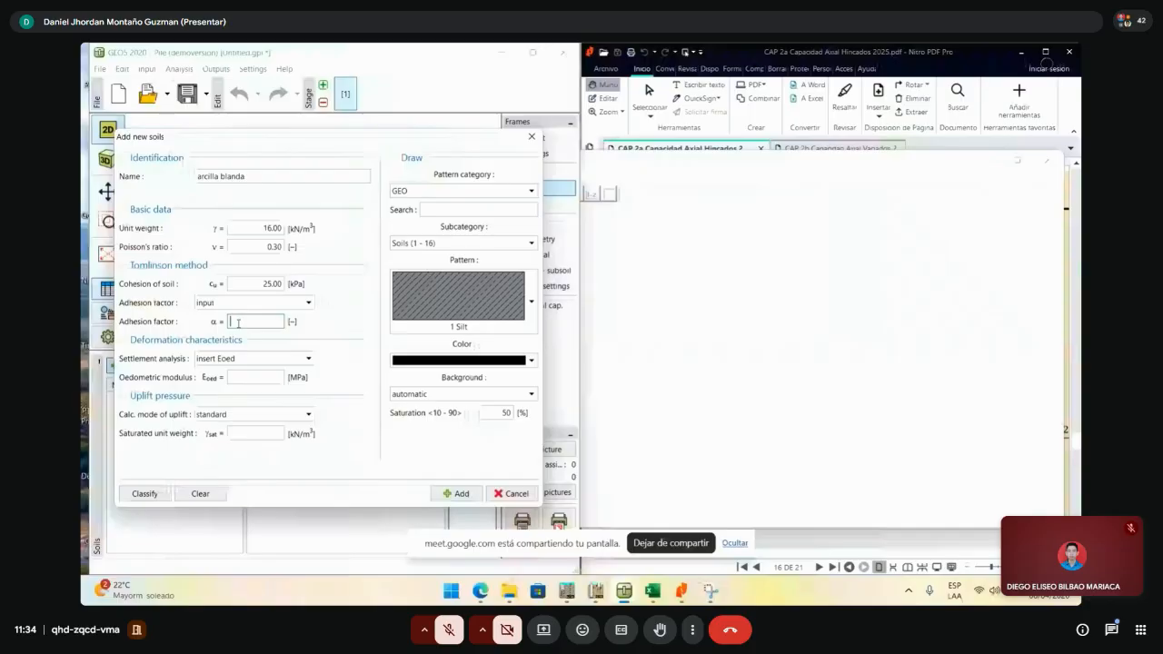
click(241, 304)
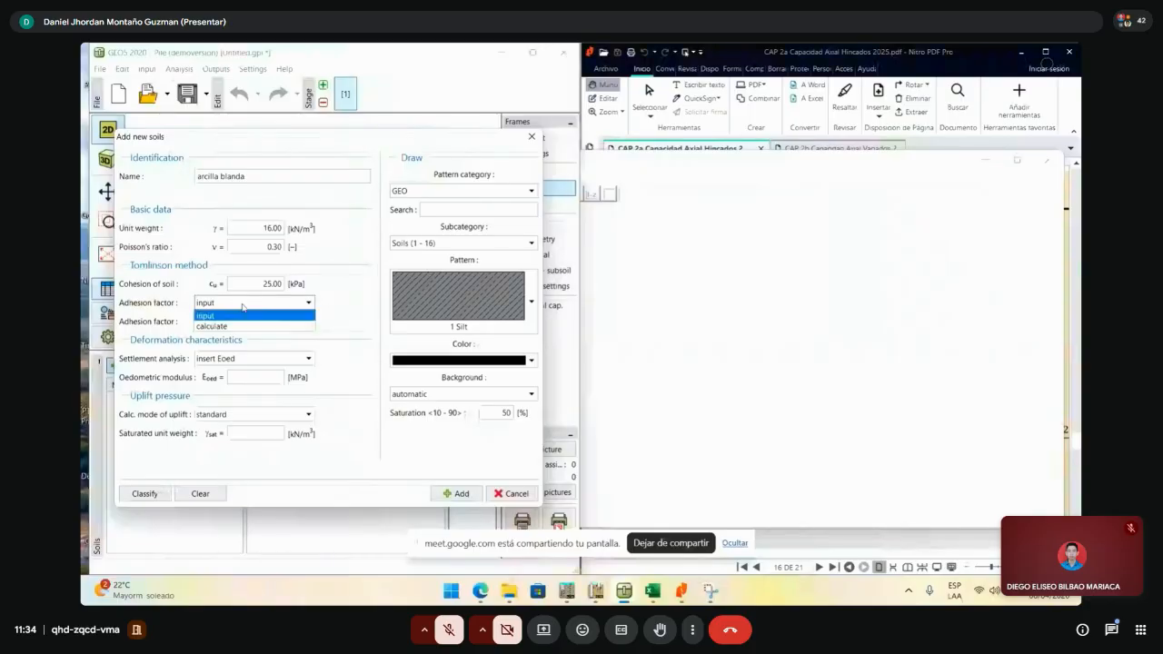
click(241, 327)
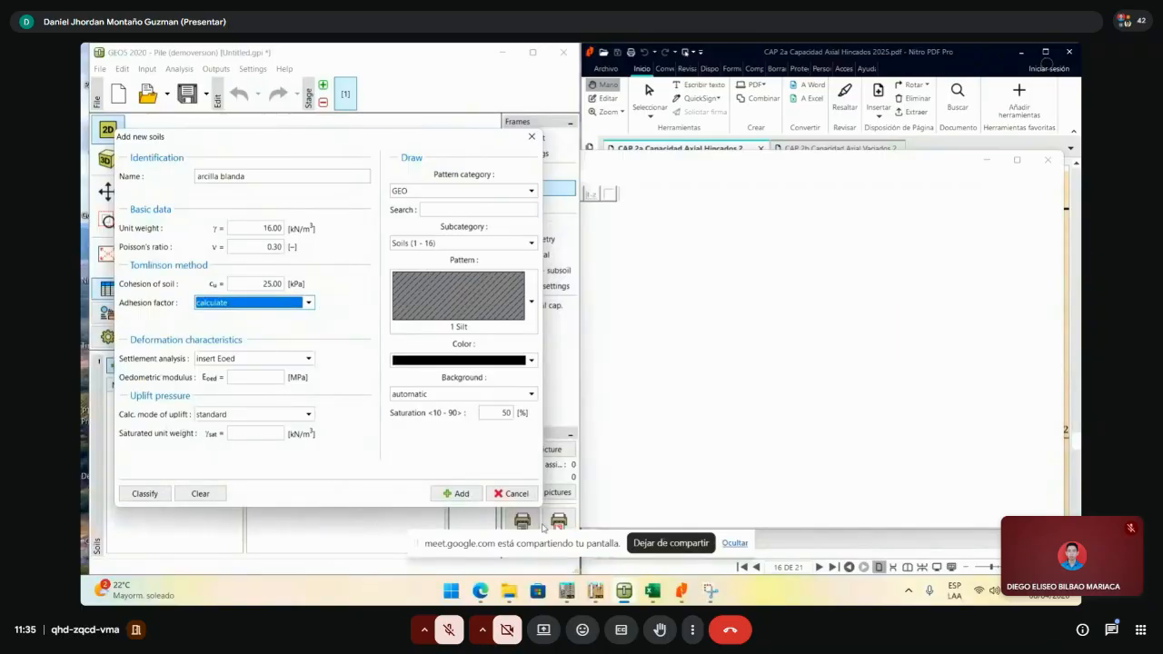
- Switch to the Edge window showing Google results for 'geo 5 pilote'
mouse_move(636, 596)
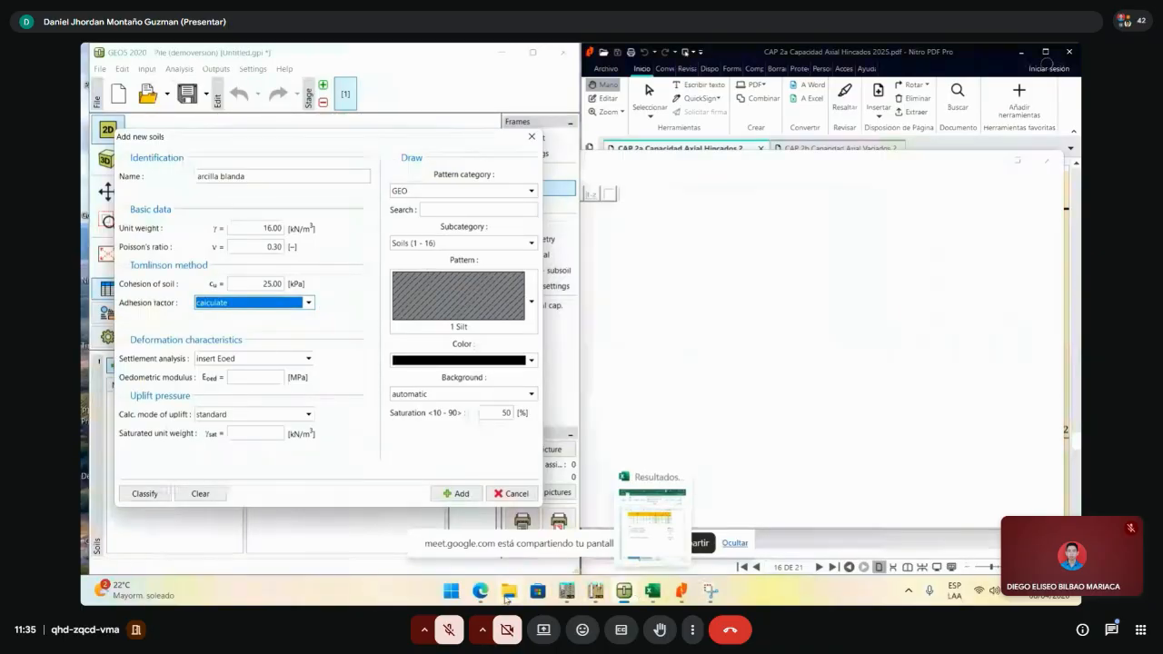
mouse_move(491, 601)
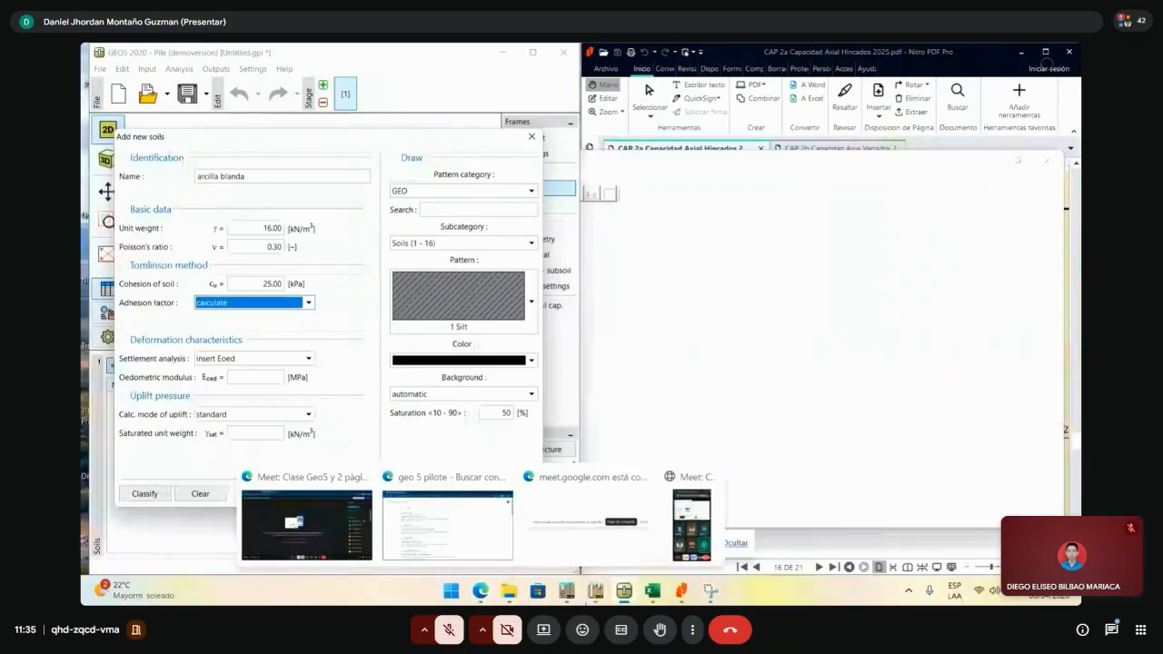
click(487, 593)
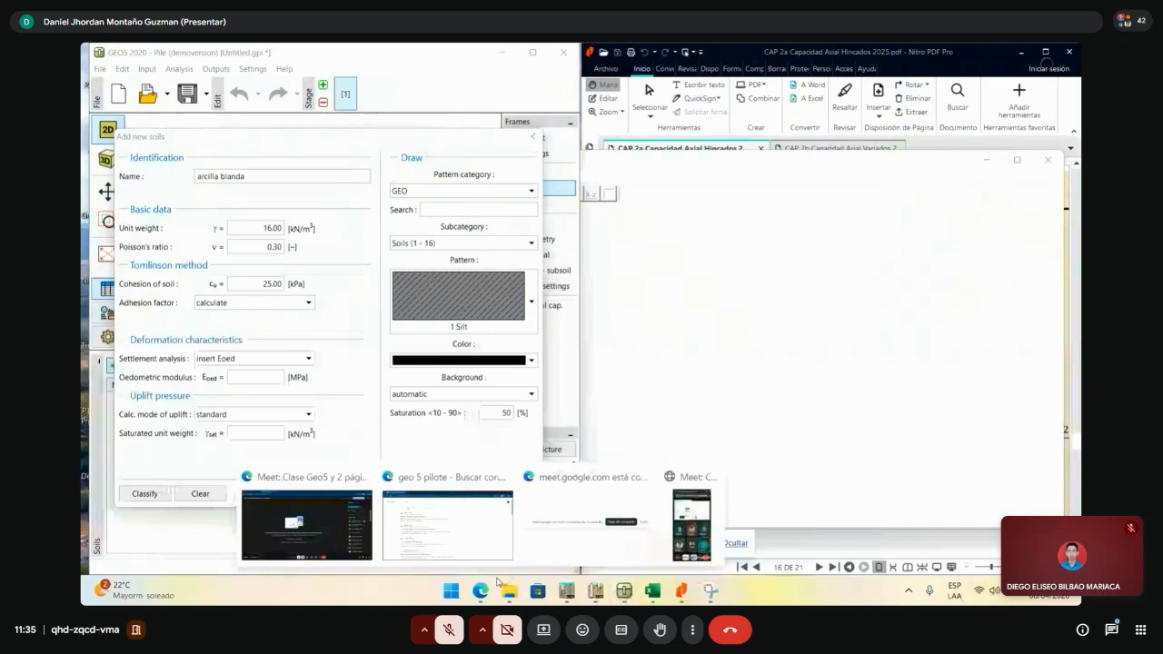
click(447, 525)
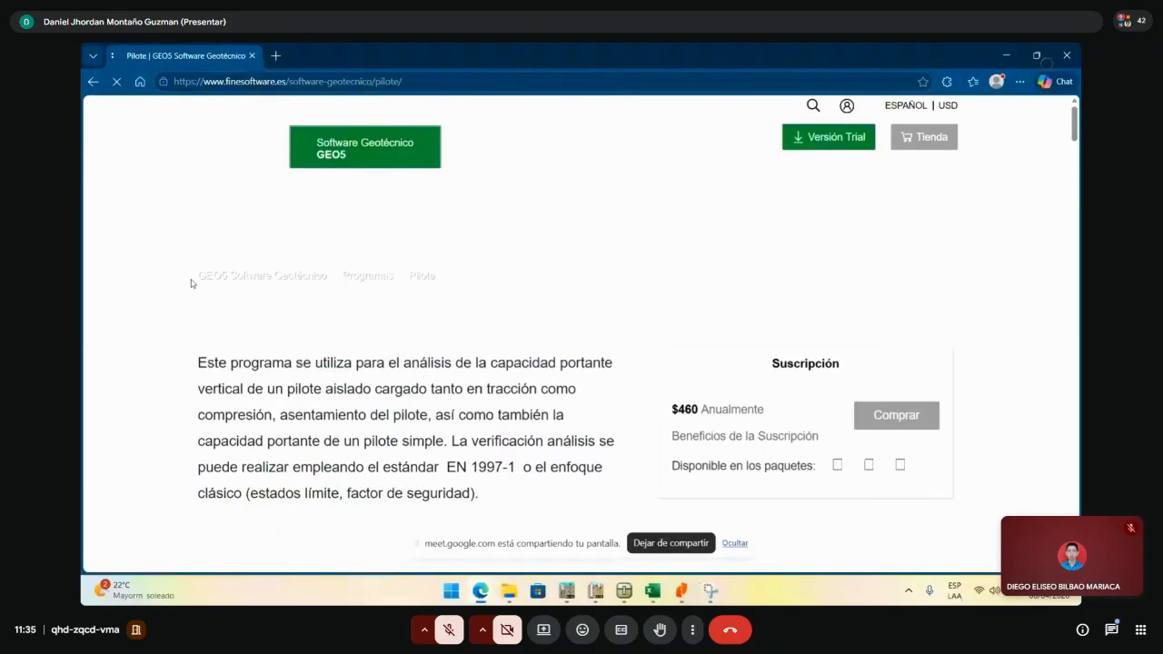
- Open the 'Coeficiente de adherencia empírica' help page, accept cookies, and view Tomlinson's chart
scroll(400, 362, down, 1)
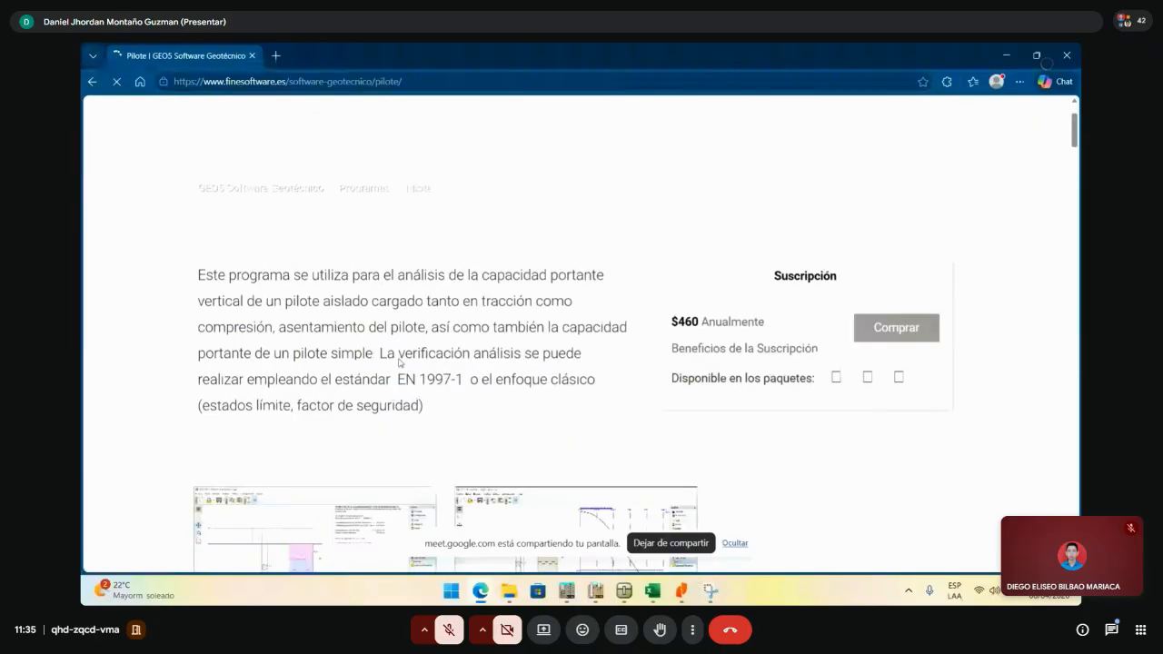
scroll(400, 362, down, 3)
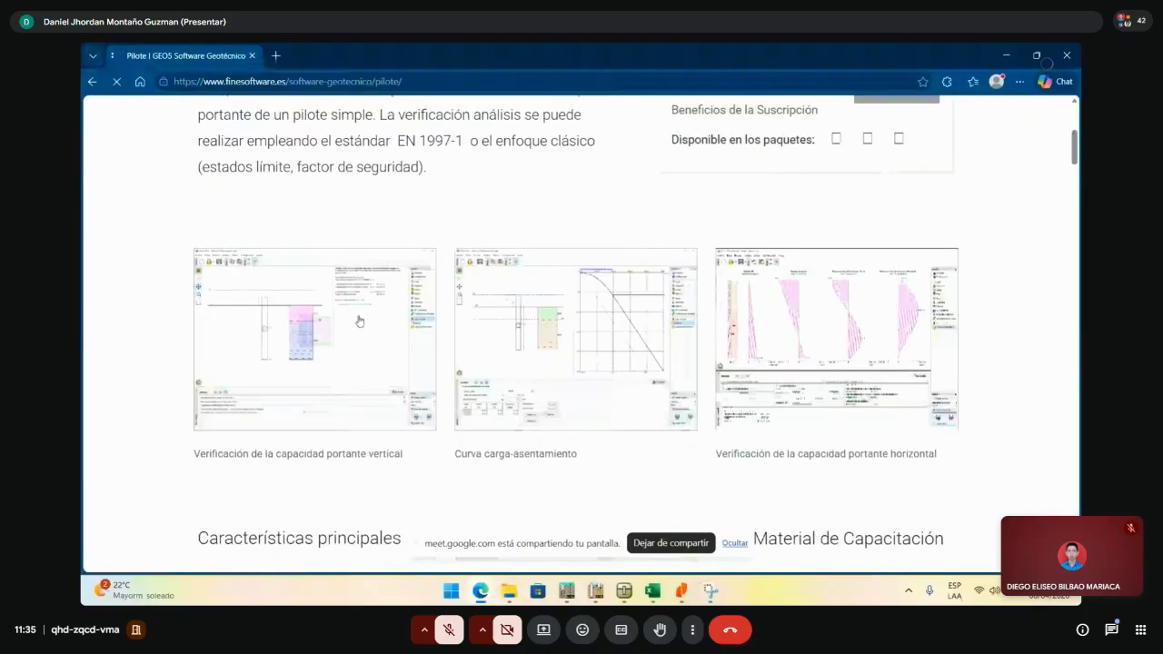
scroll(360, 321, down, 1)
scroll(288, 330, down, 2)
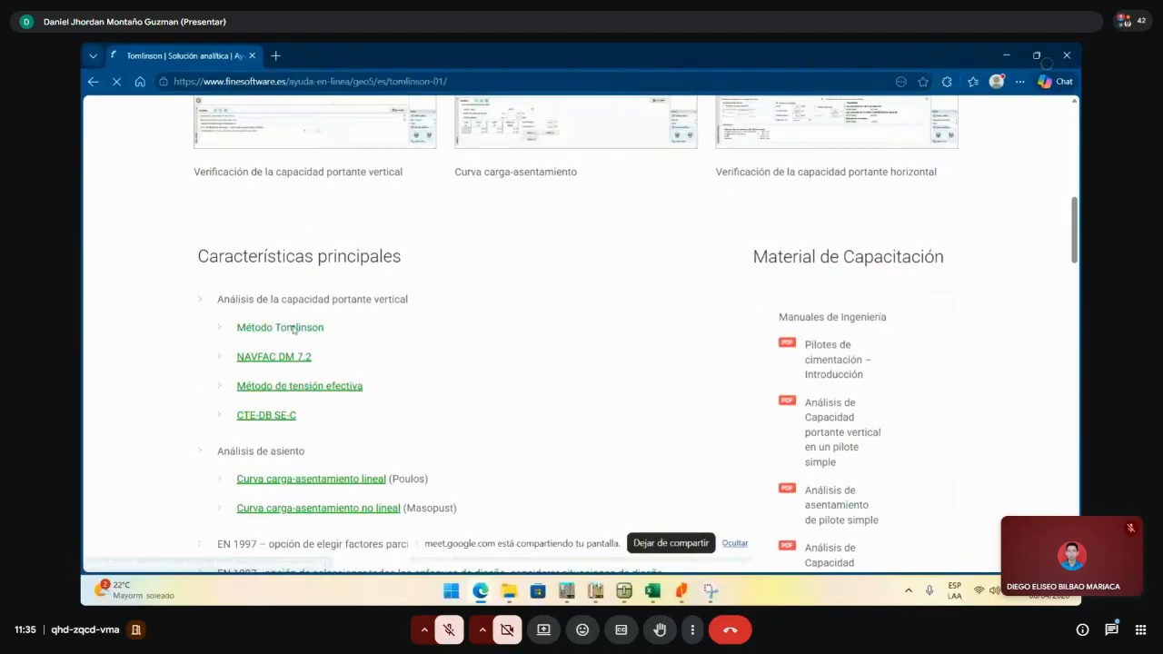
scroll(513, 313, down, 3)
scroll(513, 316, down, 1)
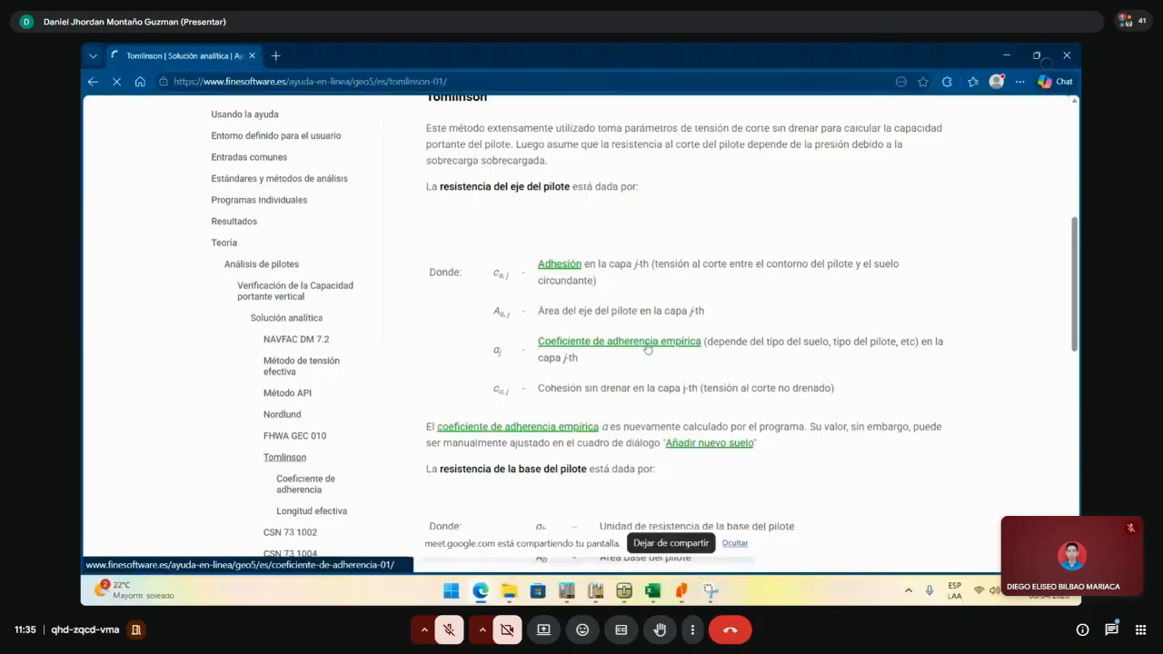
click(563, 342)
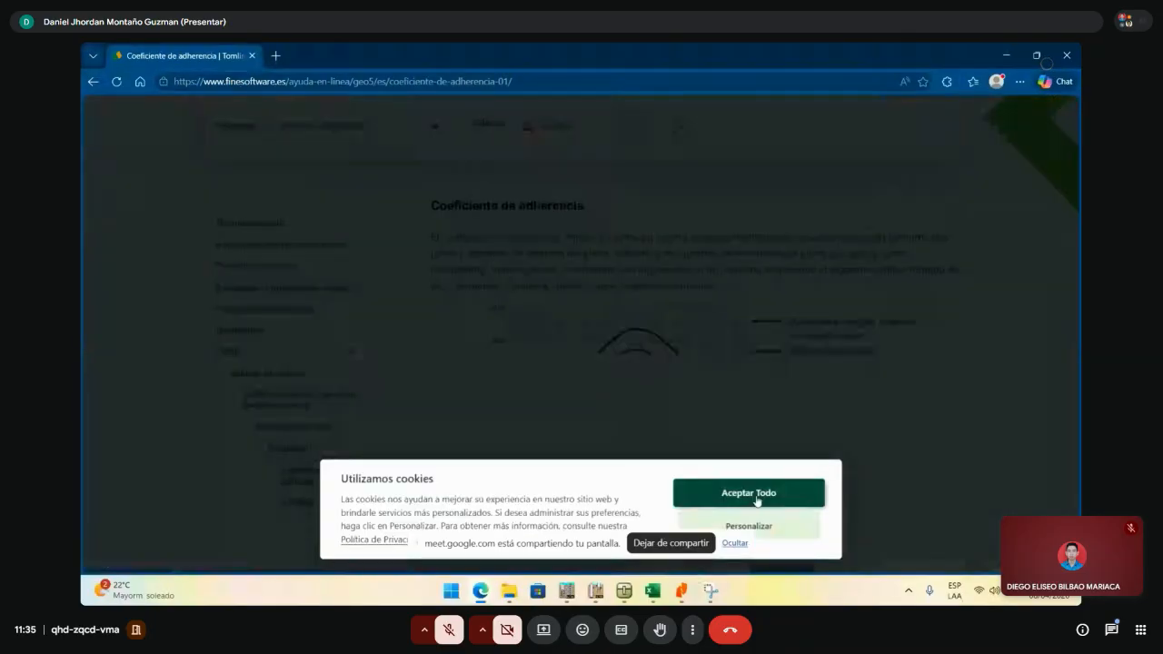
click(754, 498)
scroll(811, 219, down, 1)
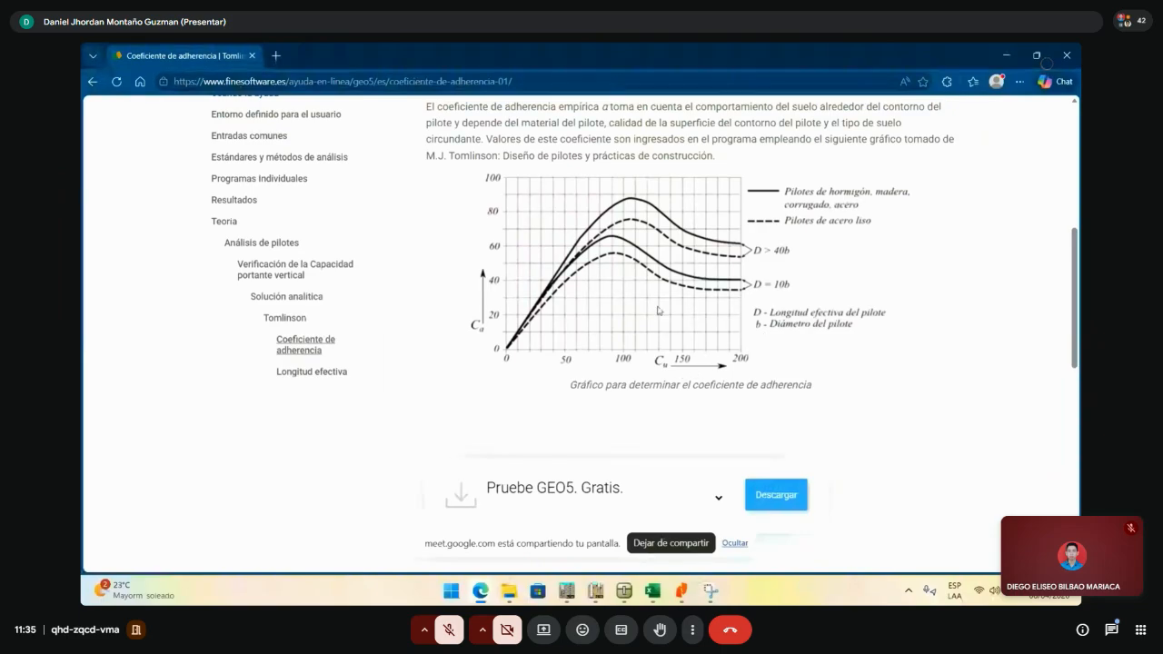
scroll(667, 318, up, 2)
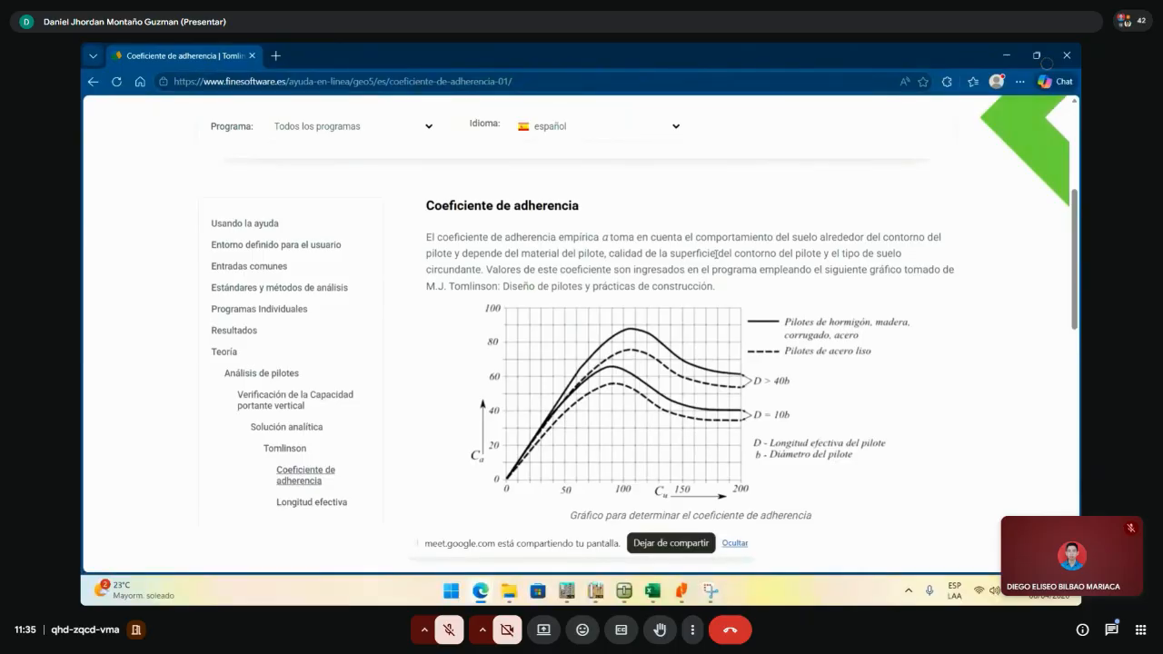
- Return to GEO5 and keep arcilla blanda's adhesion factor on calculate
click(1006, 56)
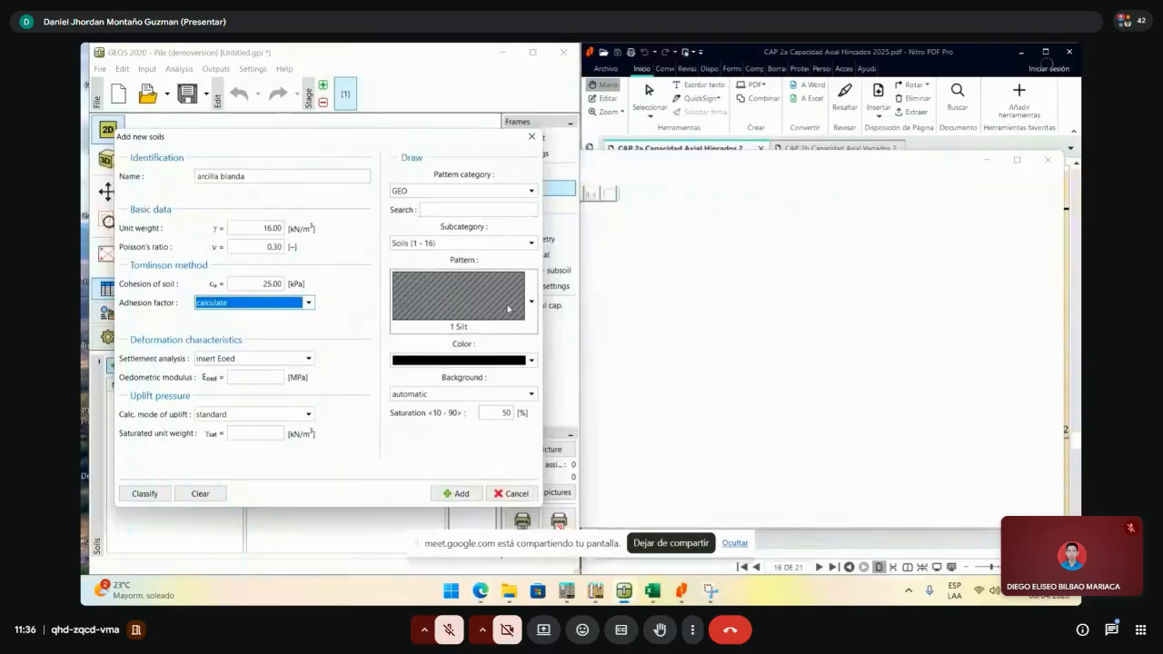
click(280, 304)
click(282, 307)
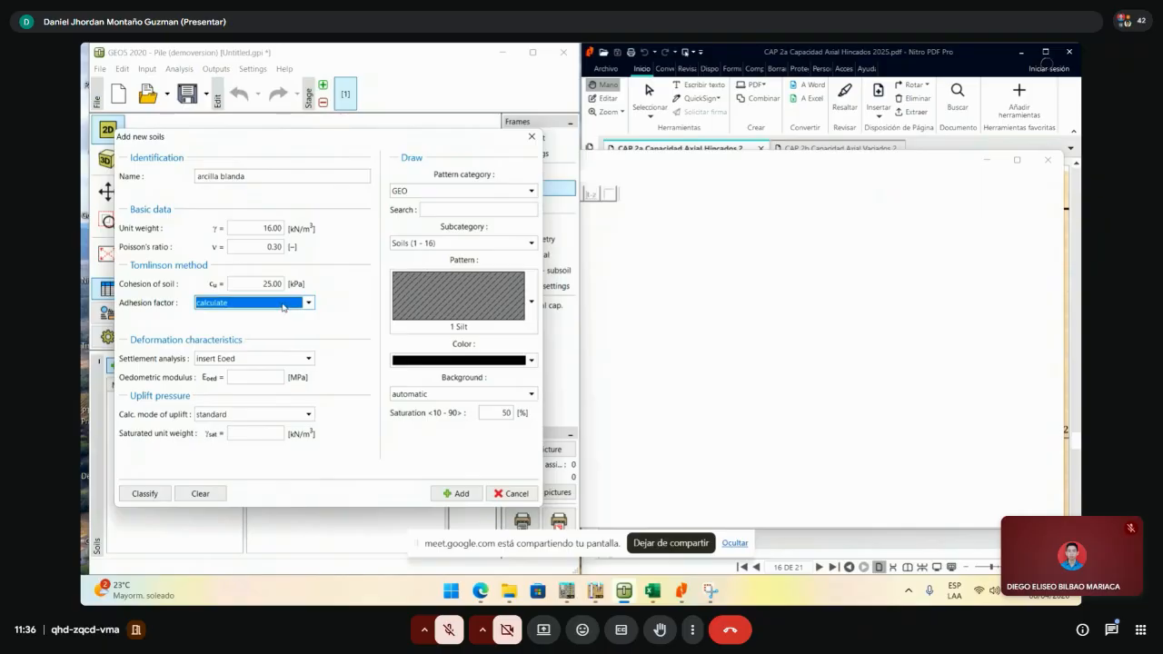
- Enter an oedometric modulus of 20.70 MPa for arcilla blanda
click(268, 379)
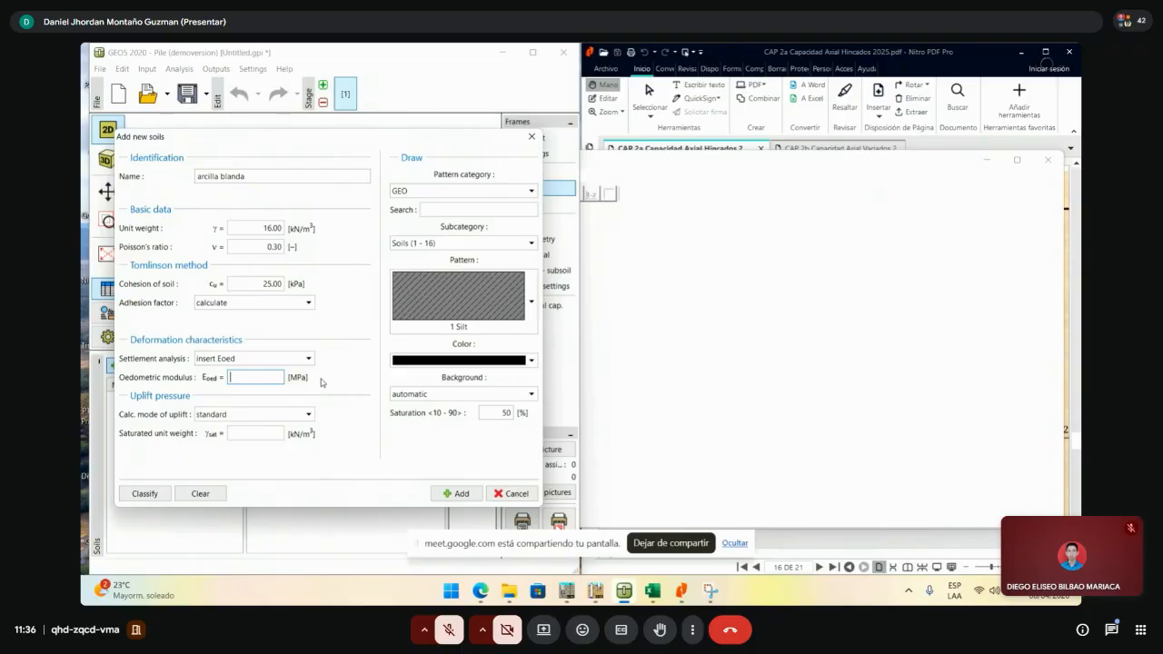
click(652, 591)
drag(905, 521, 977, 517)
click(256, 377)
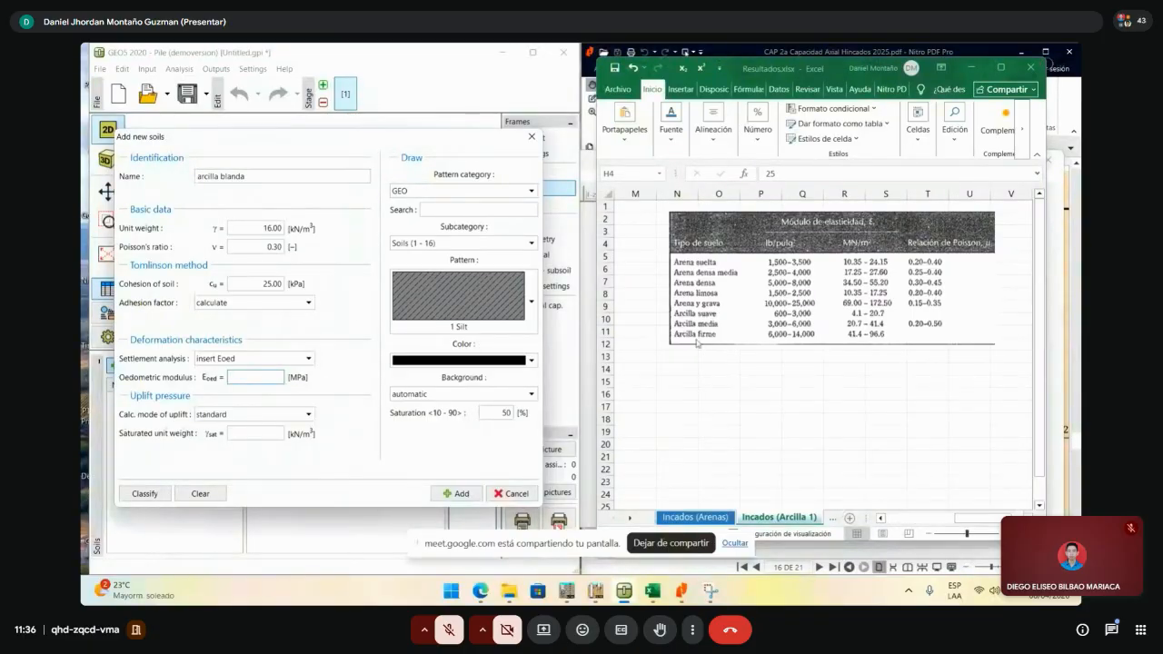
text(20.7)
click(258, 246)
drag(258, 247, 234, 254)
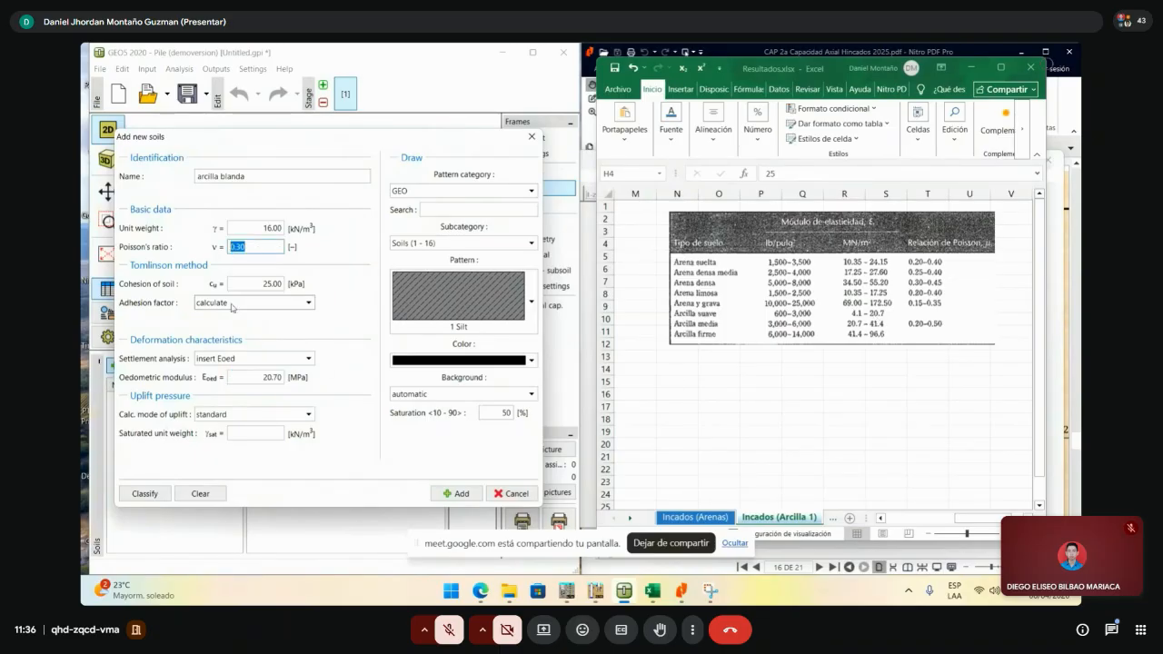
drag(272, 378, 218, 375)
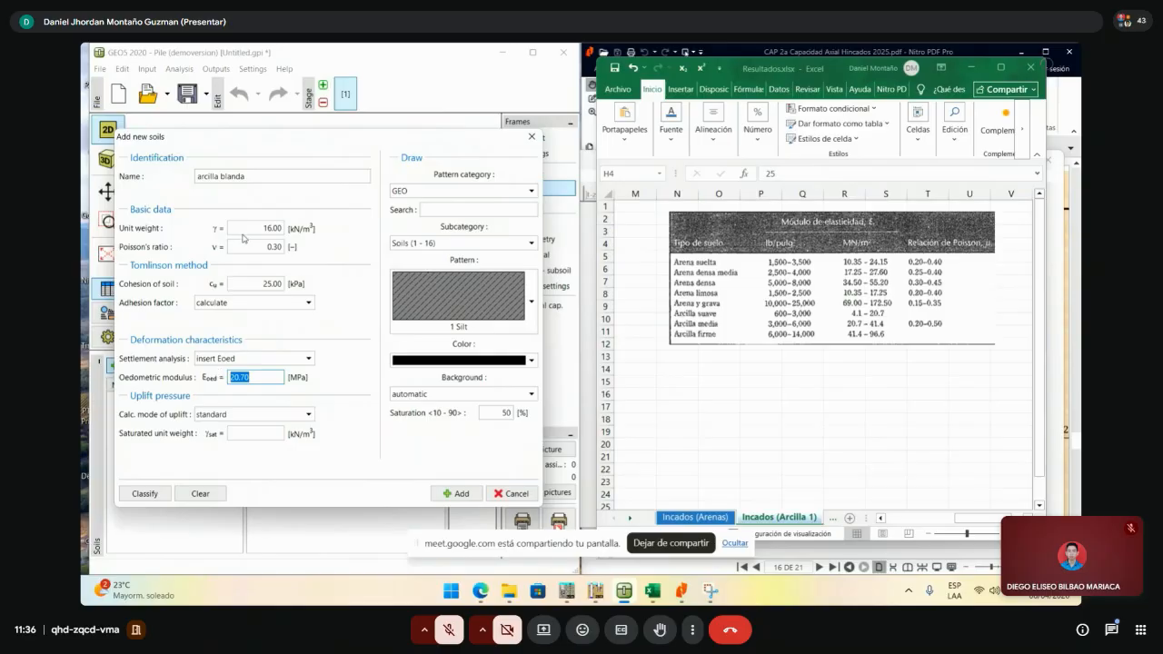
drag(270, 247, 209, 247)
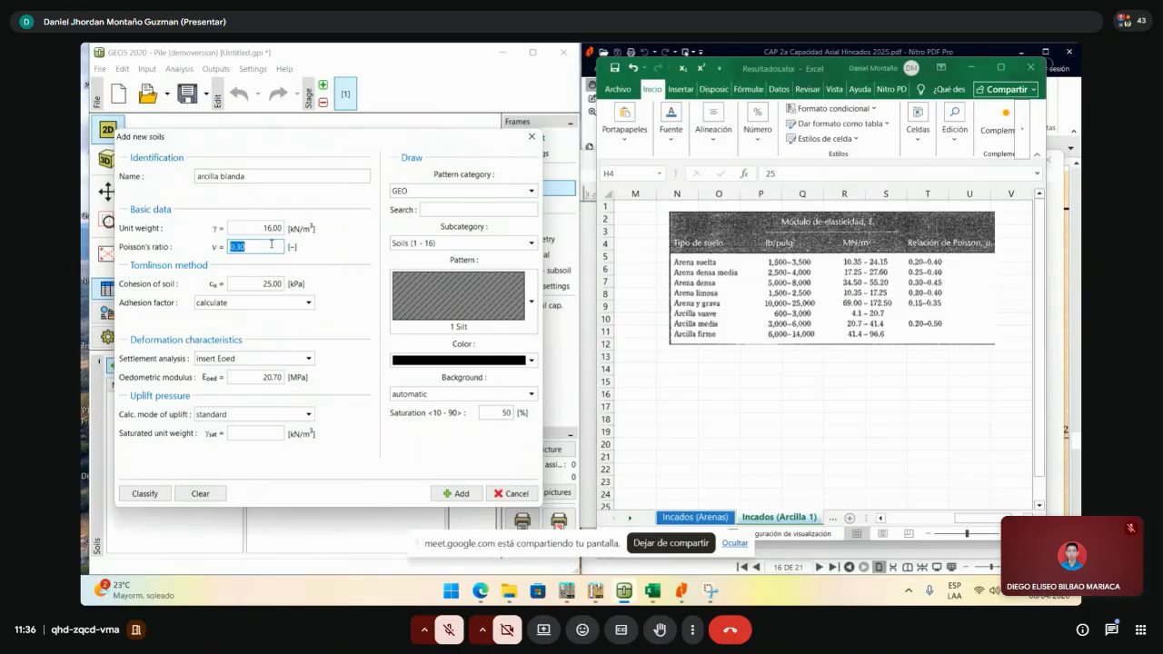
double_click(276, 380)
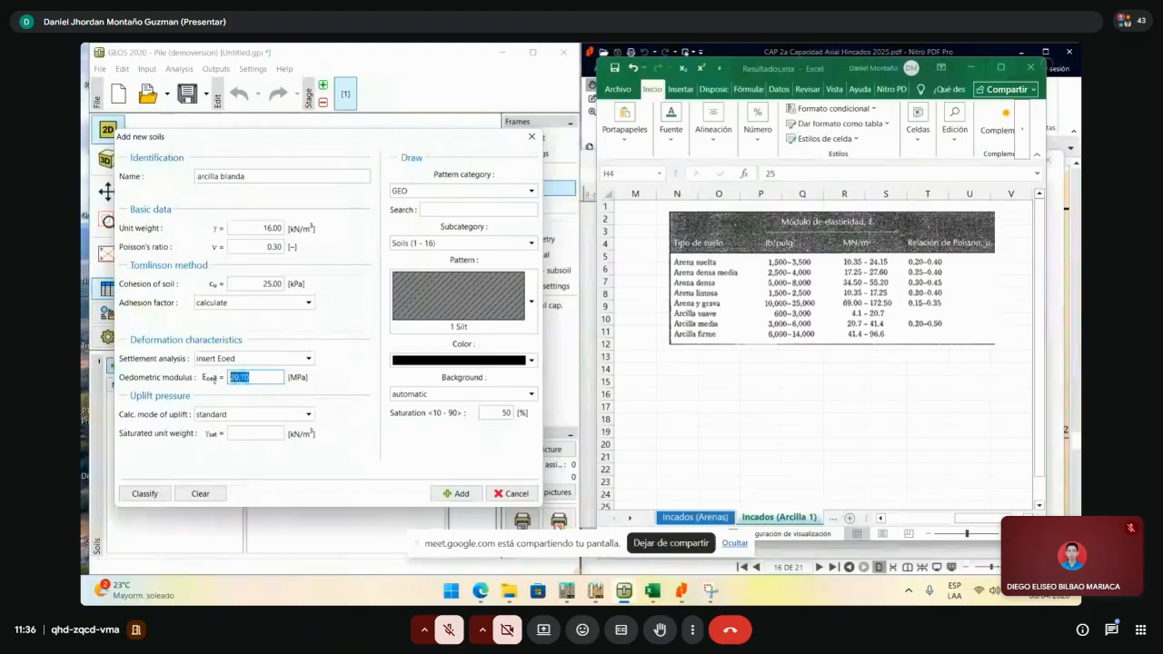
key(shift+Tab)
key(shift+Tab)
key(shift+Tab)
key(shift+Tab)
click(278, 378)
- Keep the uplift calculation mode standard and bring the Excel strata table alongside
click(267, 433)
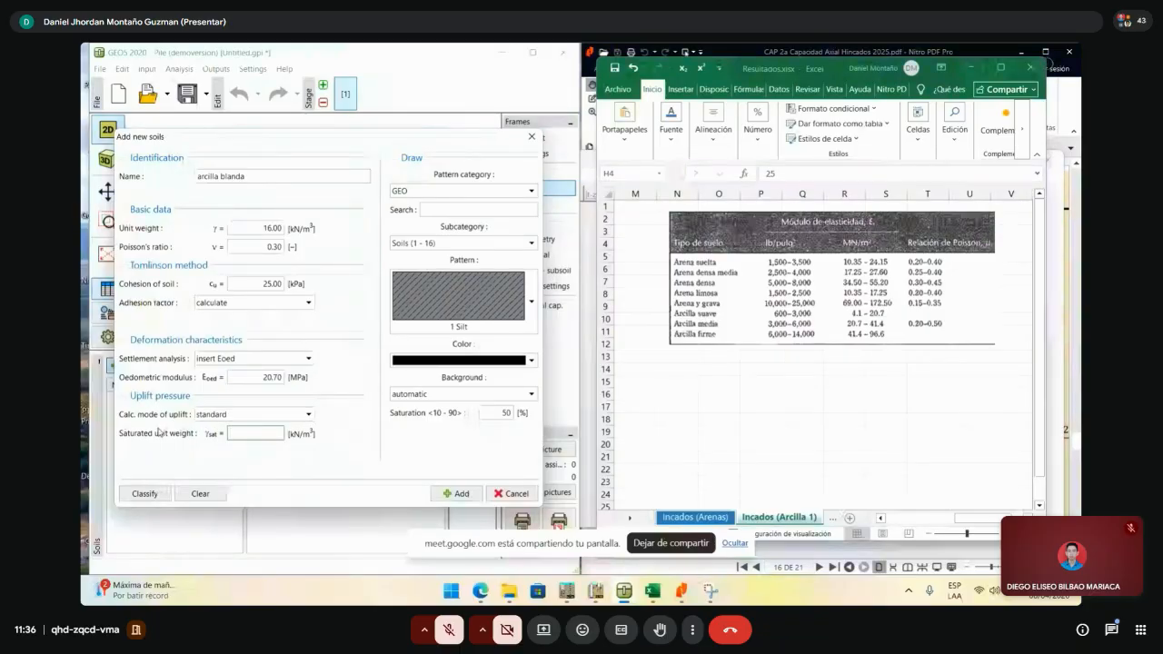
click(230, 415)
click(230, 414)
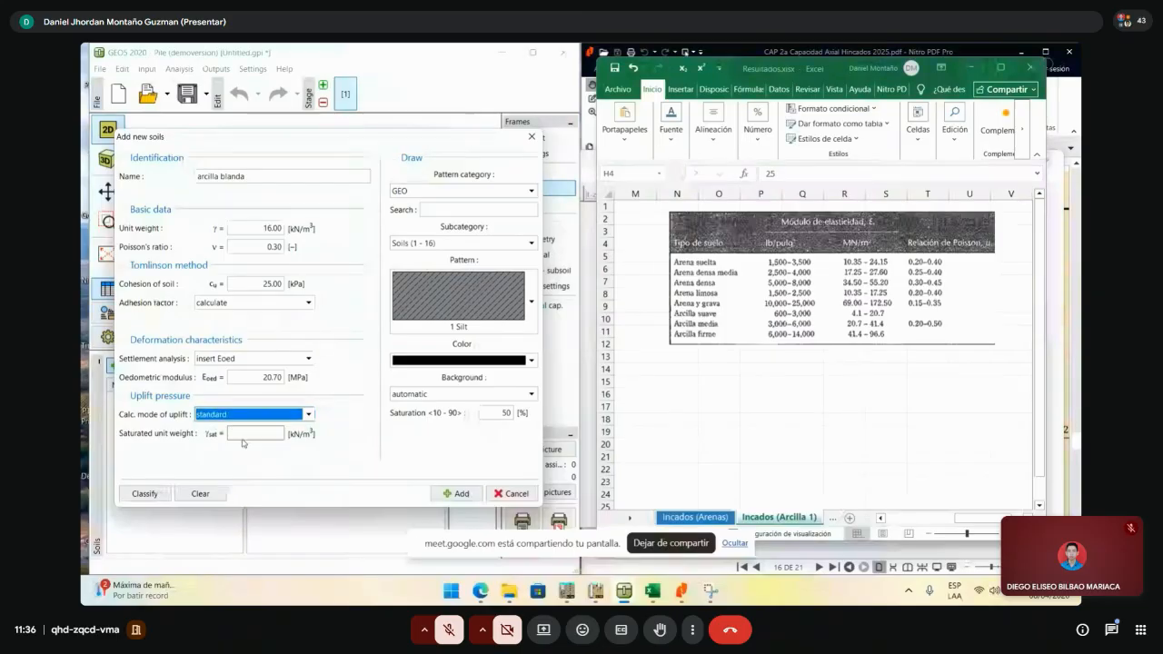
click(244, 438)
click(974, 517)
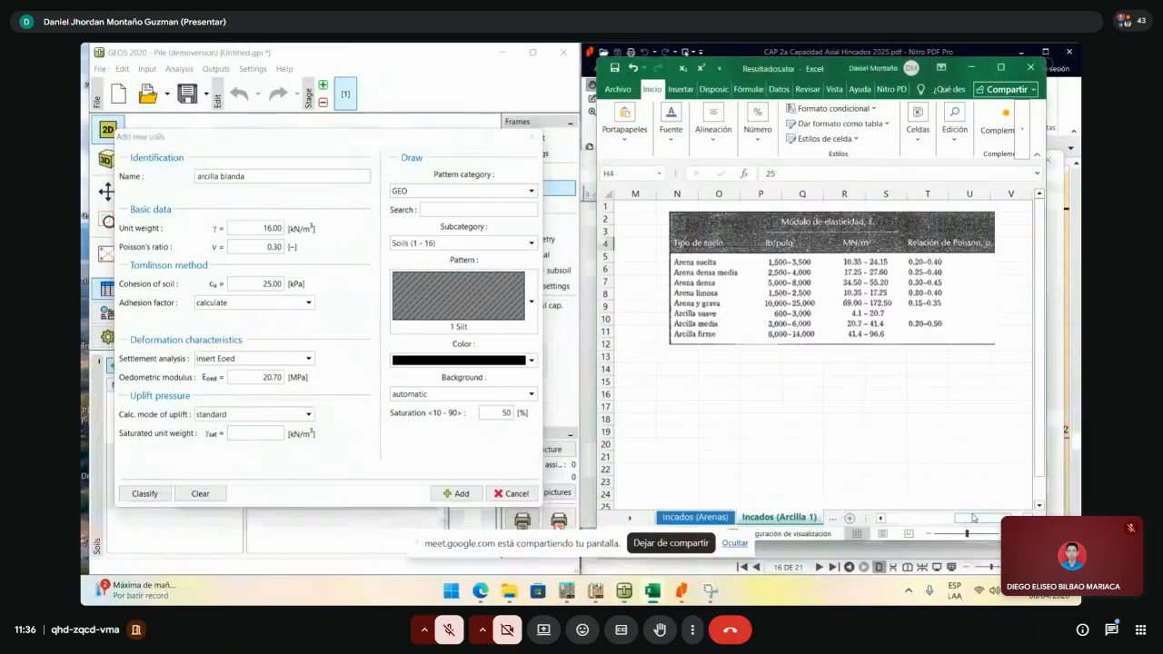
drag(974, 518, 906, 518)
- Check the Excel strata table, selecting the γ' values in F4:F7, then return to the saturated unit weight
click(777, 245)
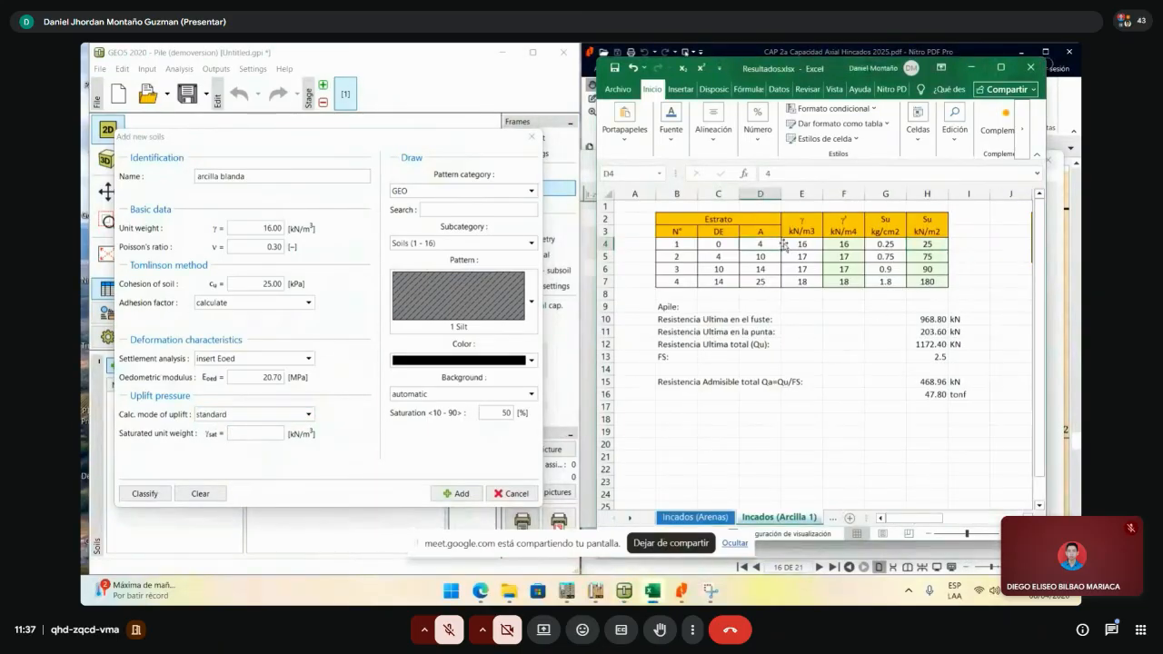
click(800, 245)
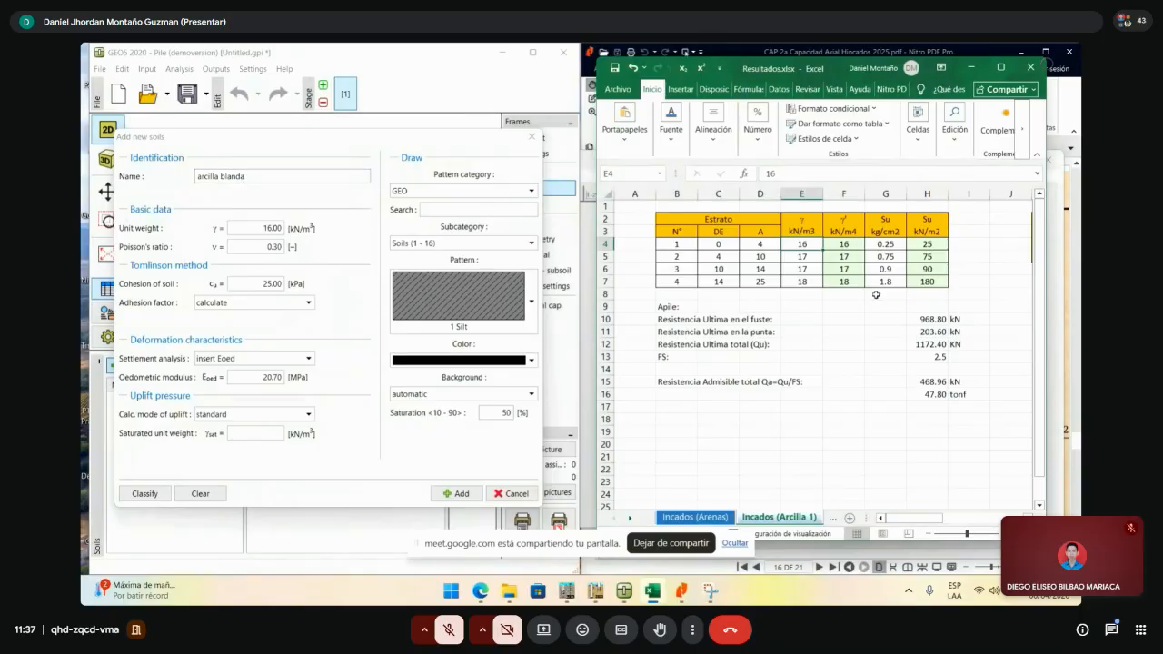
drag(844, 244, 845, 282)
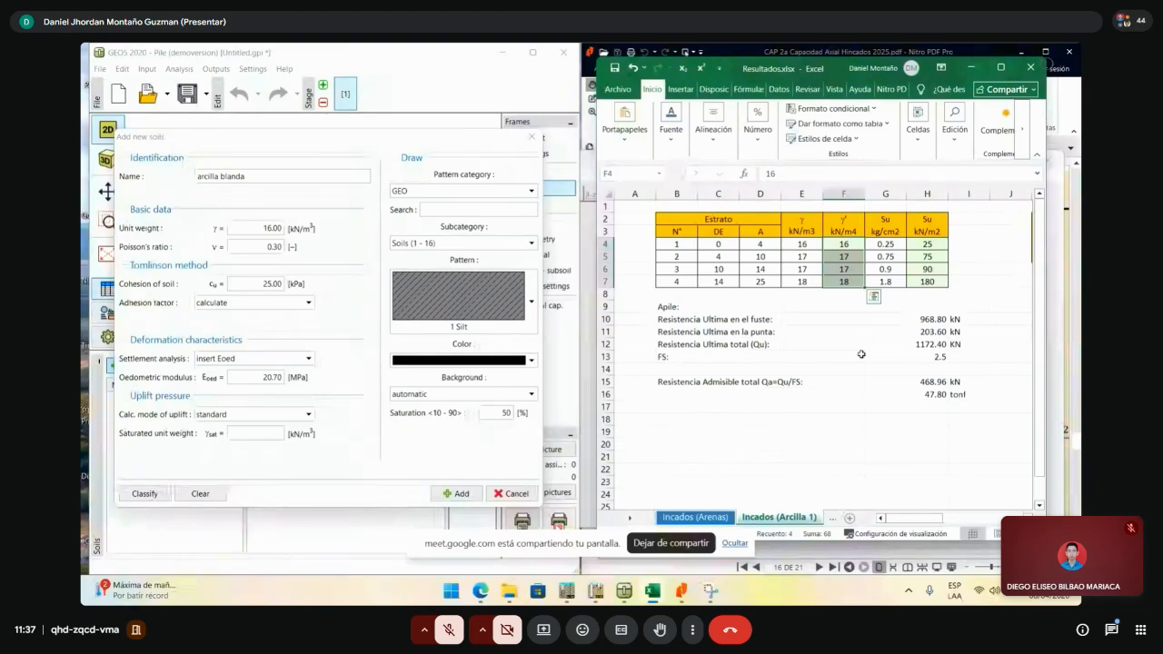
click(302, 280)
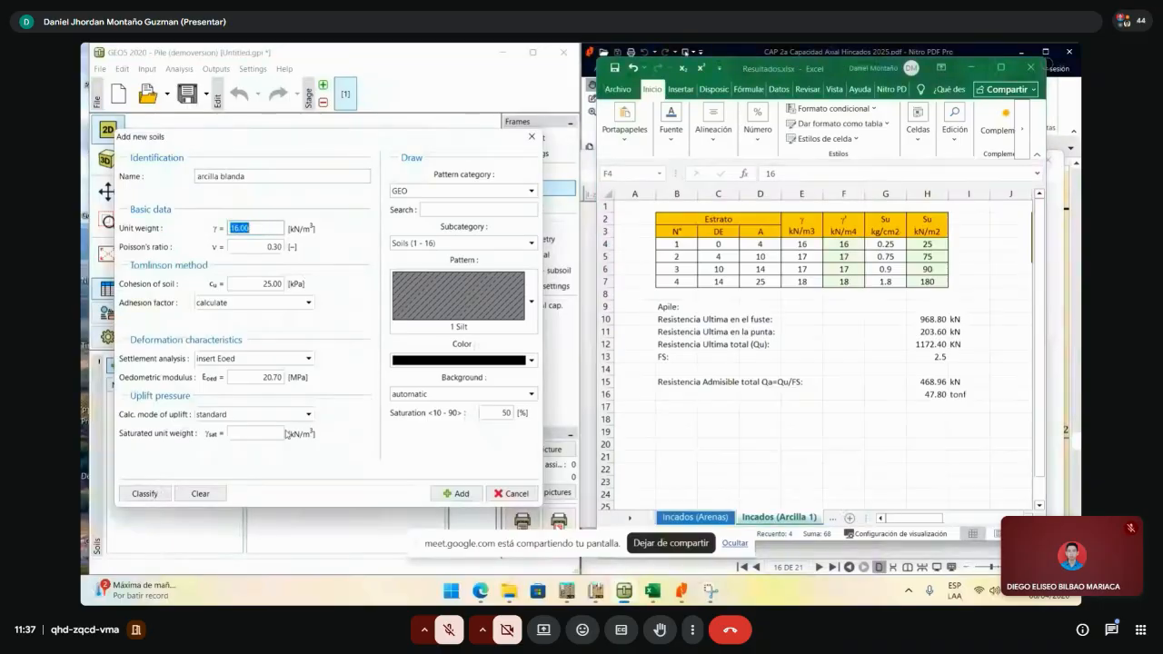
click(268, 434)
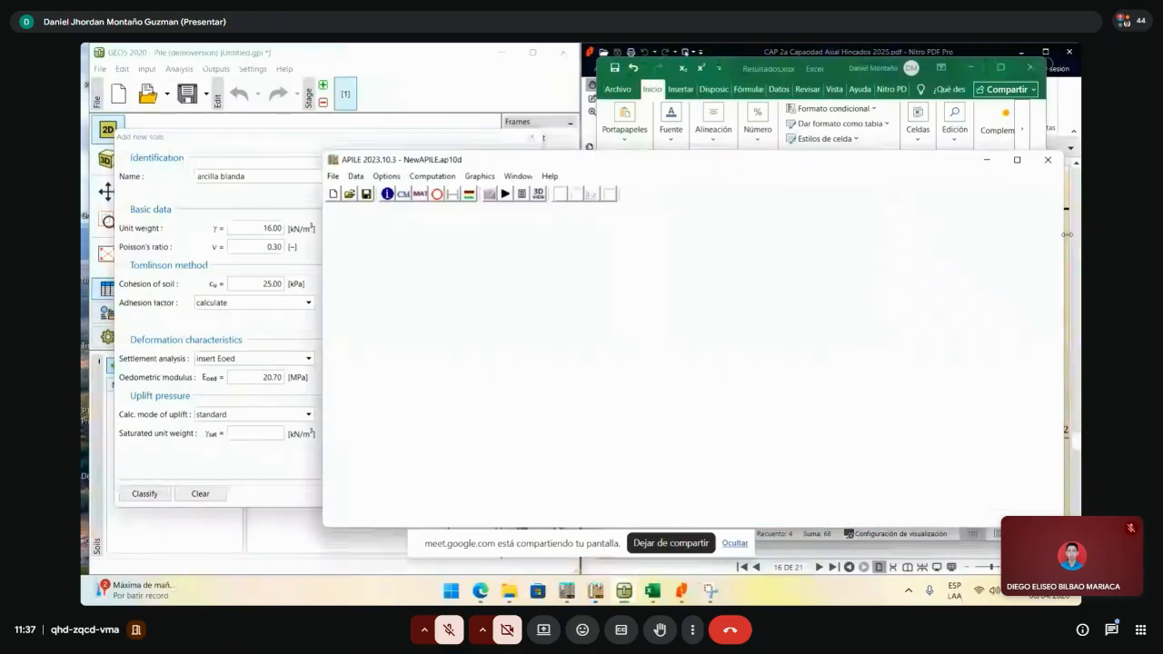
- Review the PDF course notes, then return to the GEO5 new-soil form
click(974, 538)
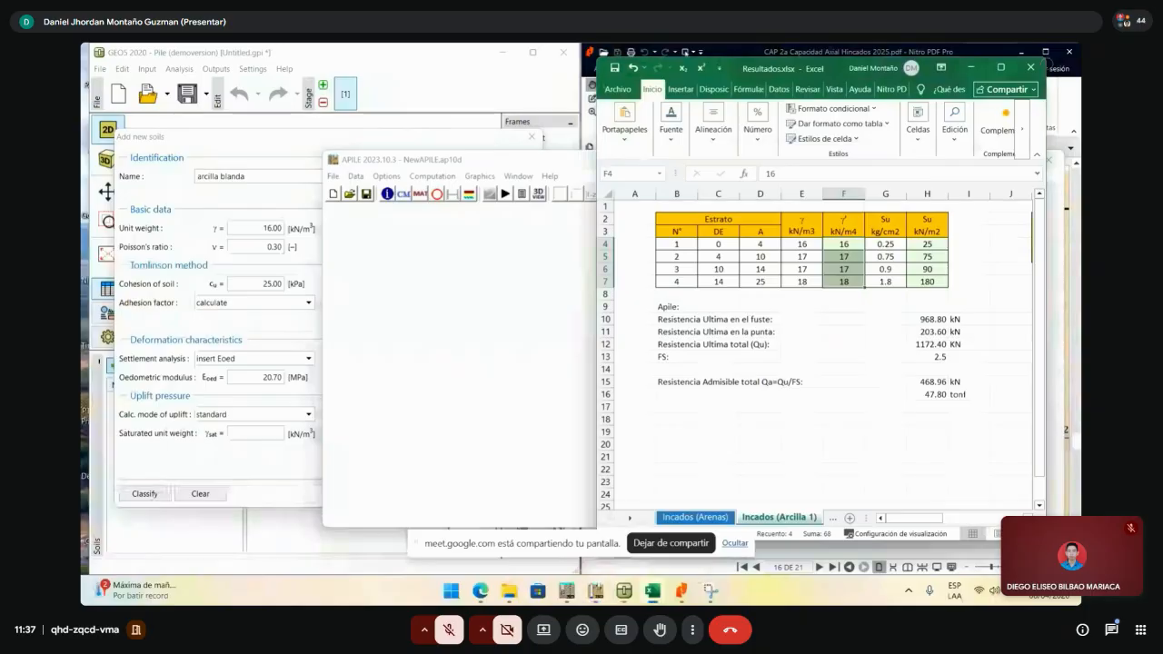
click(974, 552)
scroll(942, 457, up, 5)
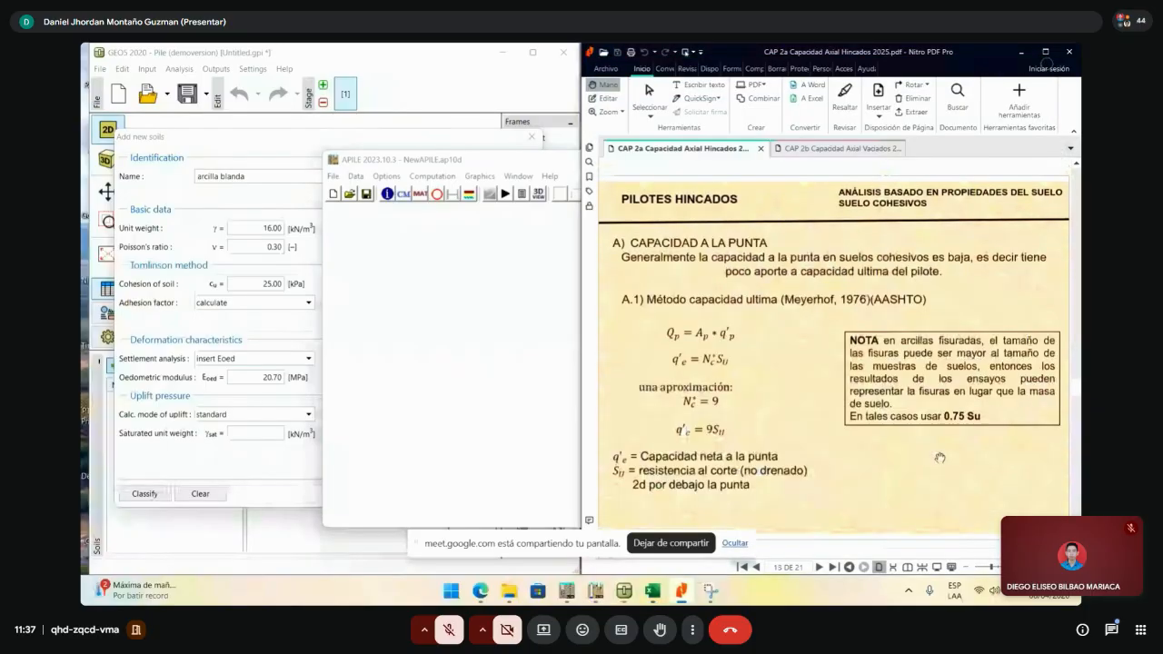
scroll(942, 458, down, 4)
scroll(942, 457, down, 3)
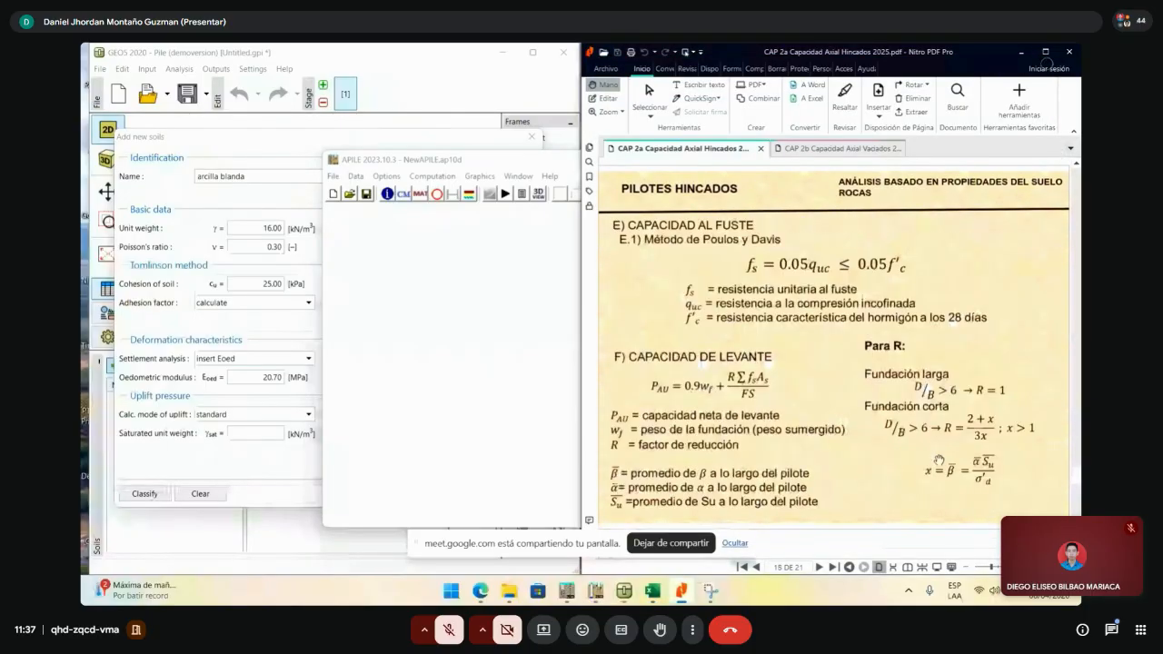
scroll(938, 405, up, 2)
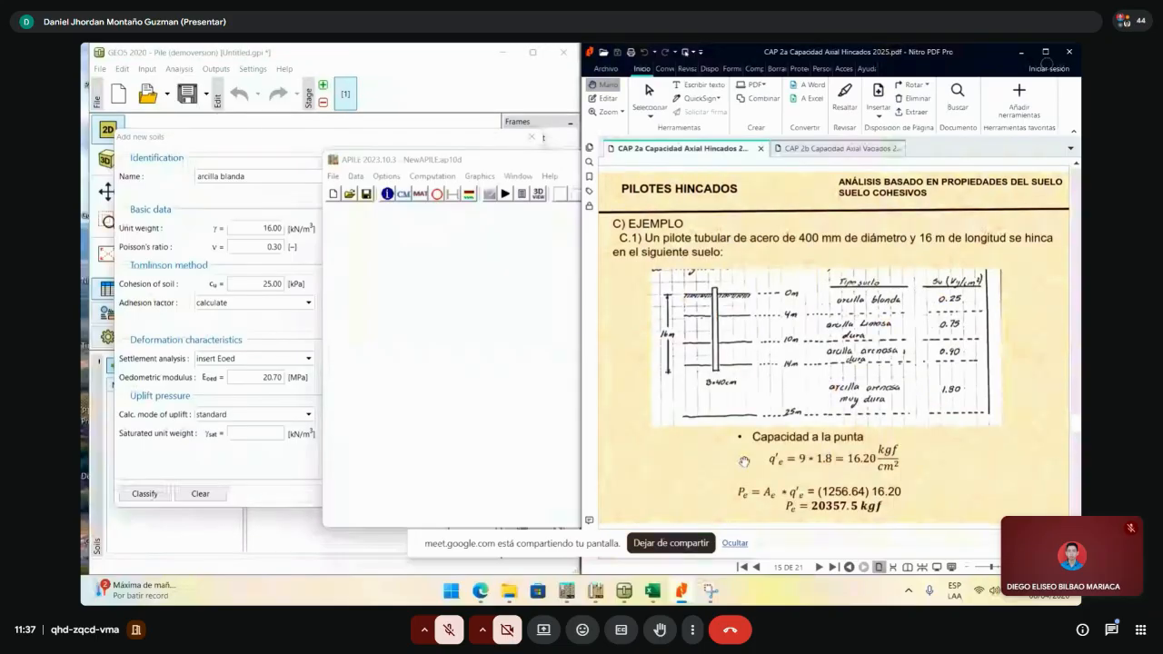
click(259, 434)
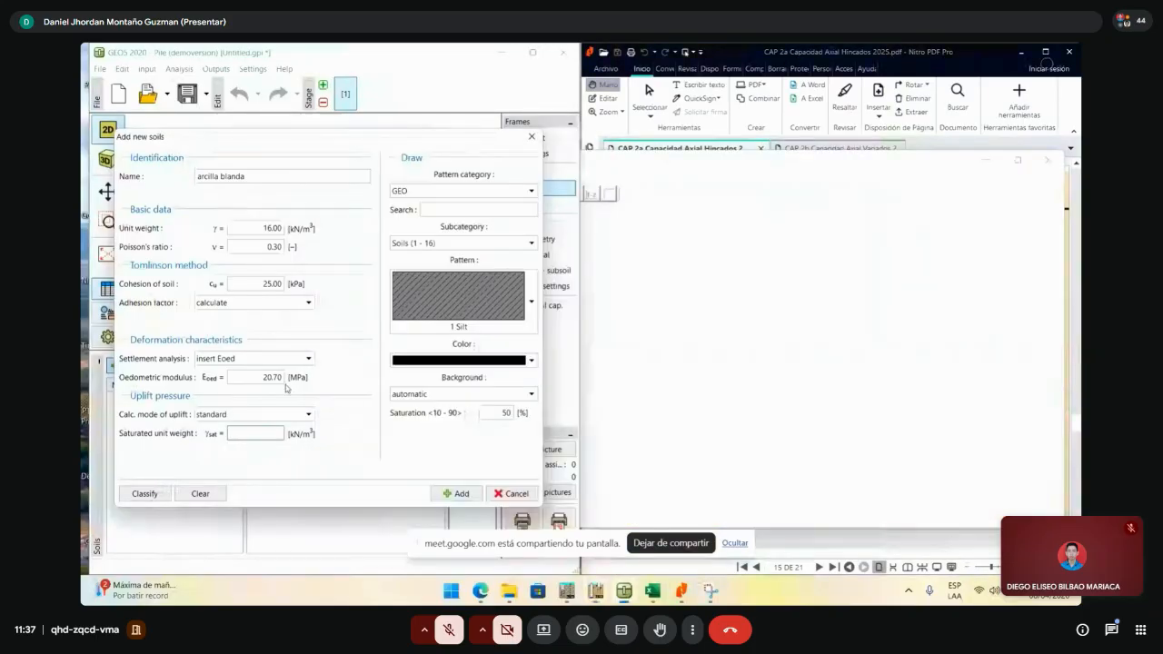
- Enter a saturated unit weight of 16.00 kN/m³ for arcilla blanda
text(16)
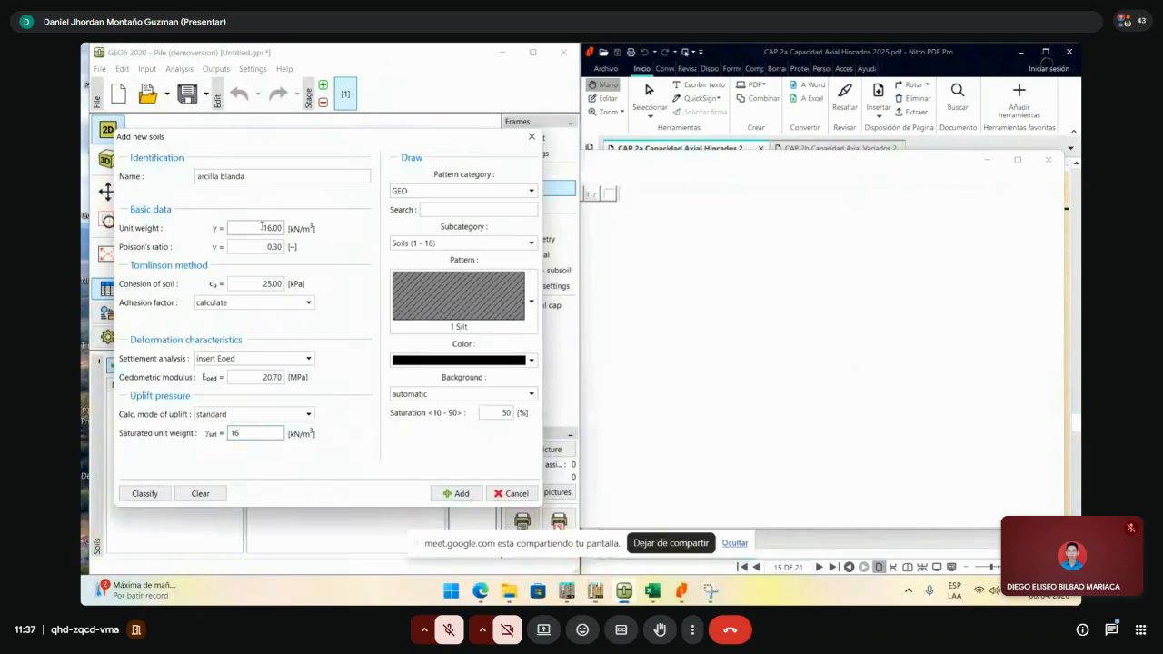
click(274, 230)
double_click(275, 230)
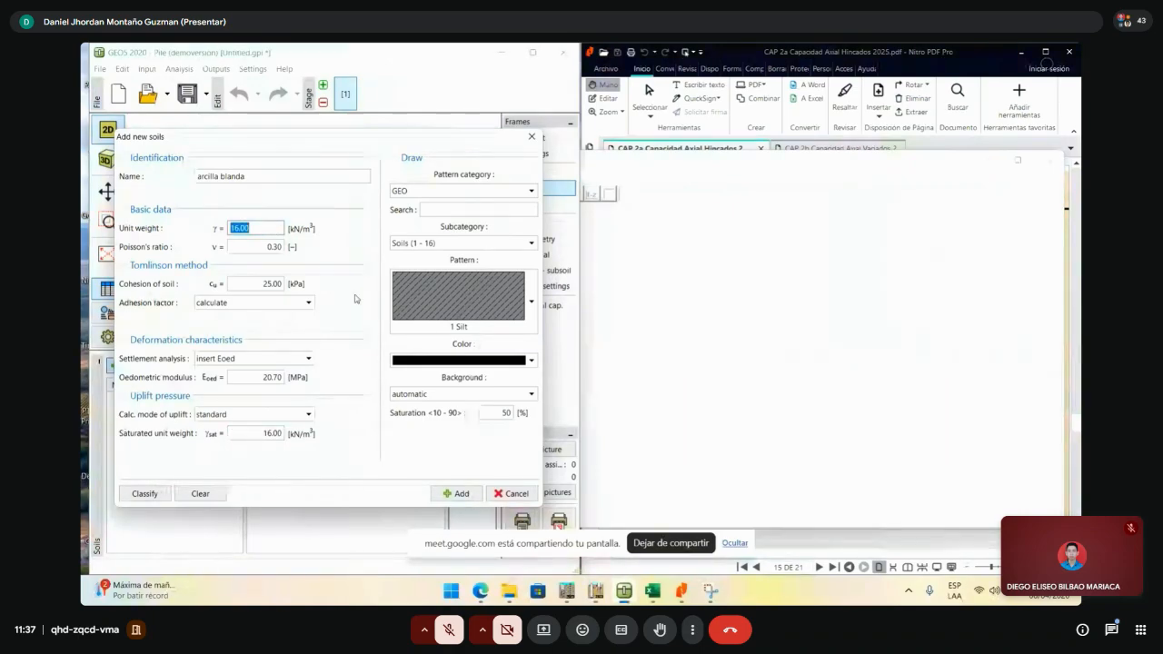
click(247, 433)
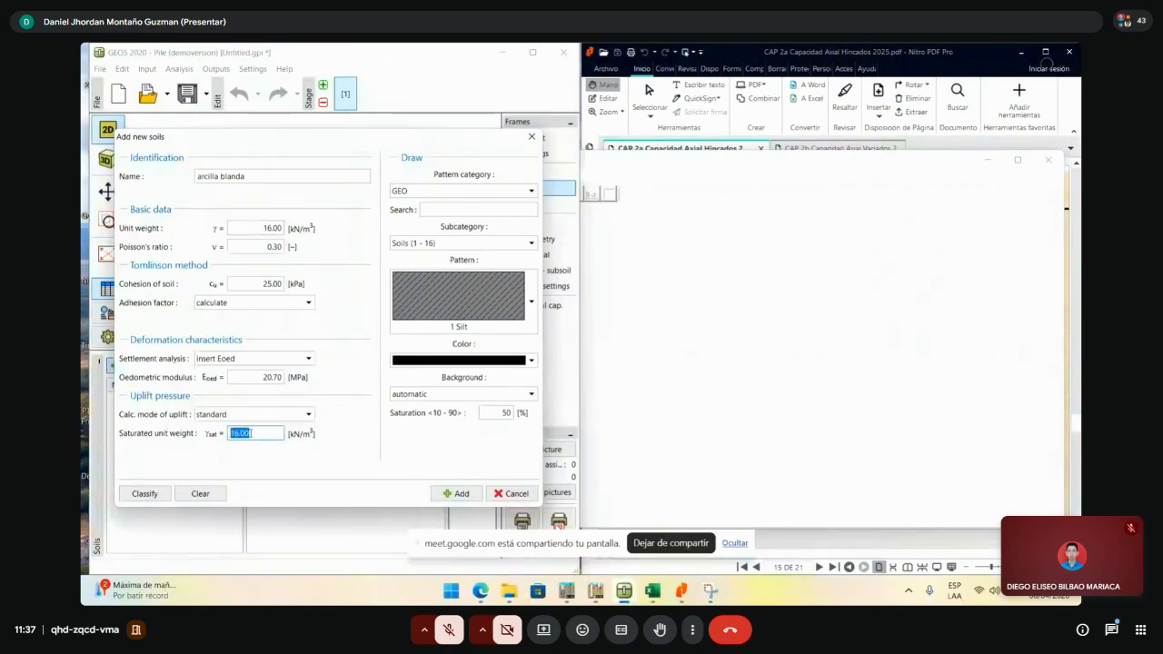
click(247, 433)
double_click(247, 433)
drag(252, 434, 206, 437)
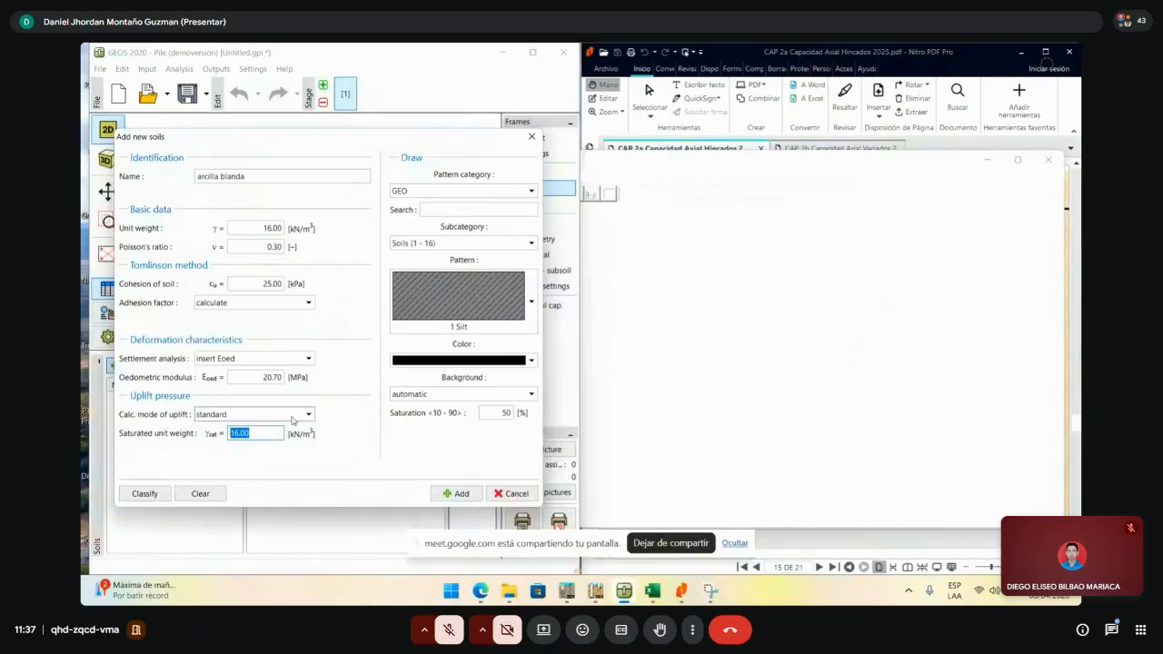
click(271, 227)
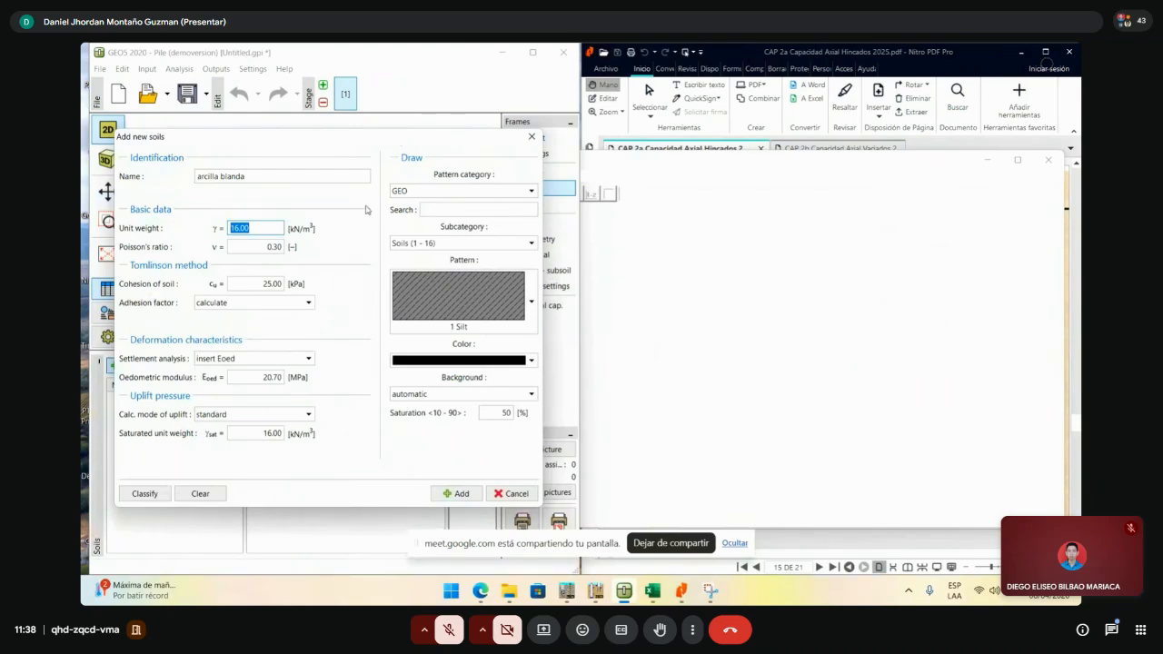
- Give the soil the 4 Clay pattern in yellow and add it to the soil list
click(517, 297)
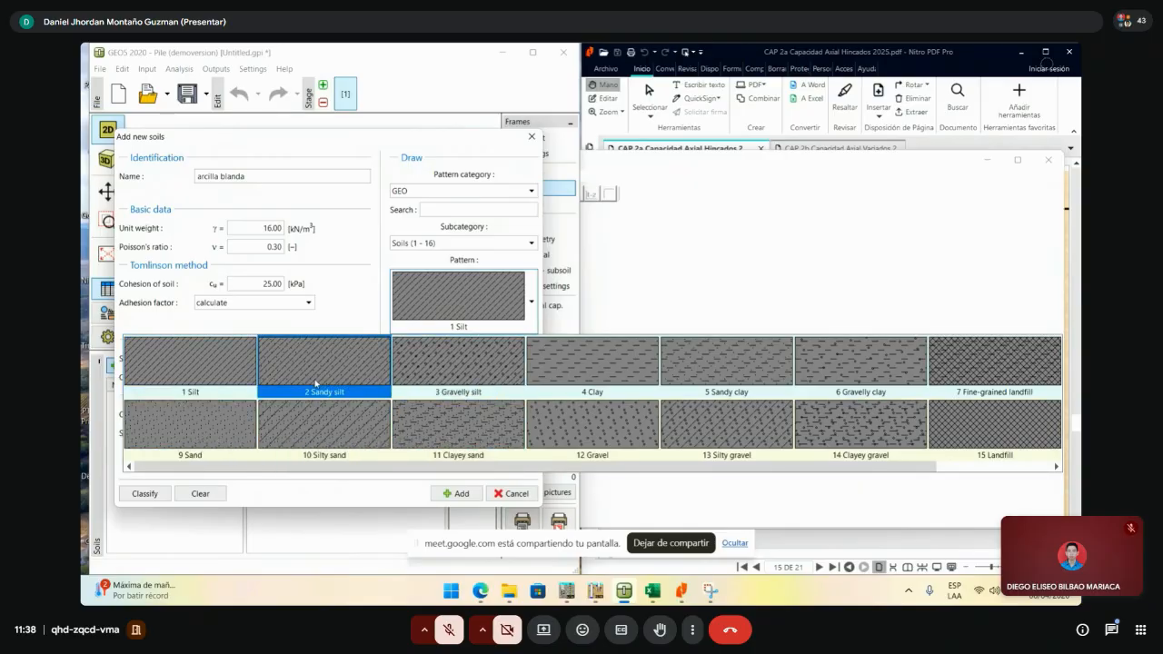
click(600, 367)
click(509, 361)
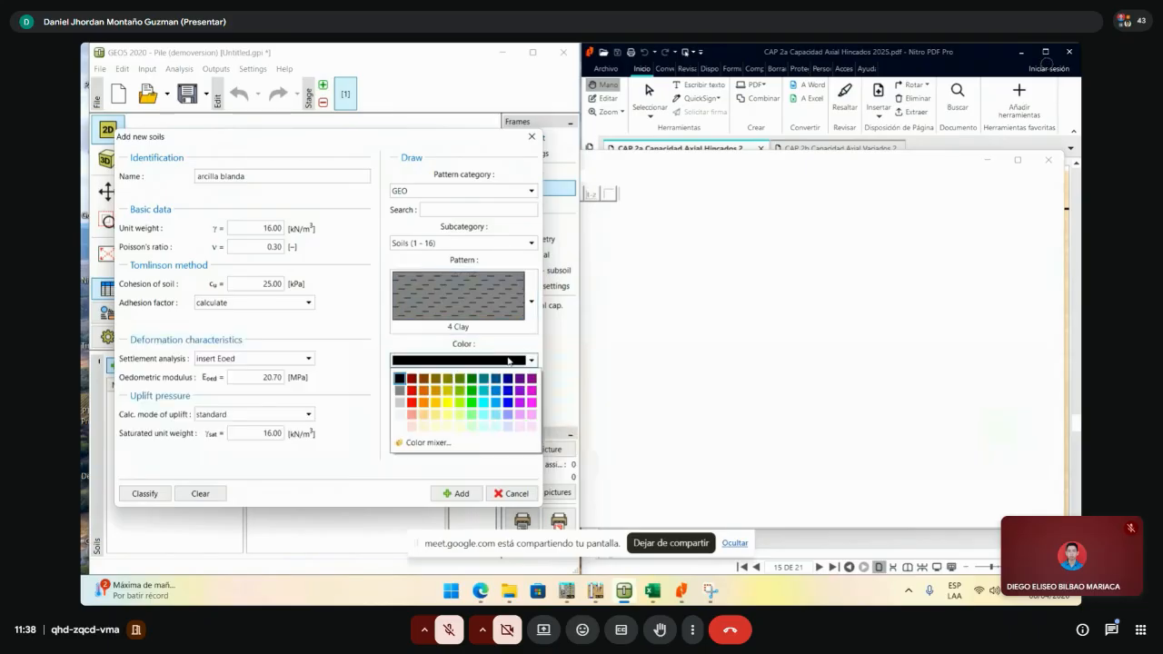
click(448, 403)
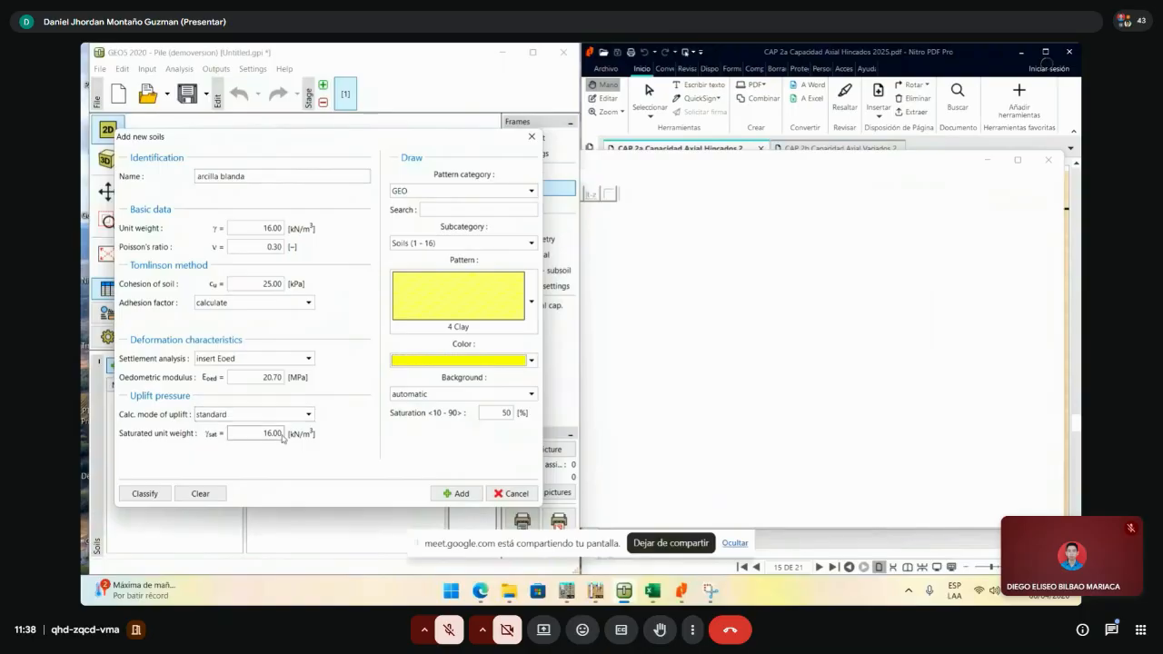
click(462, 494)
- Name the second soil 'arcilla limosa dura' with a unit weight of 17 kN/m³
drag(310, 144, 588, 141)
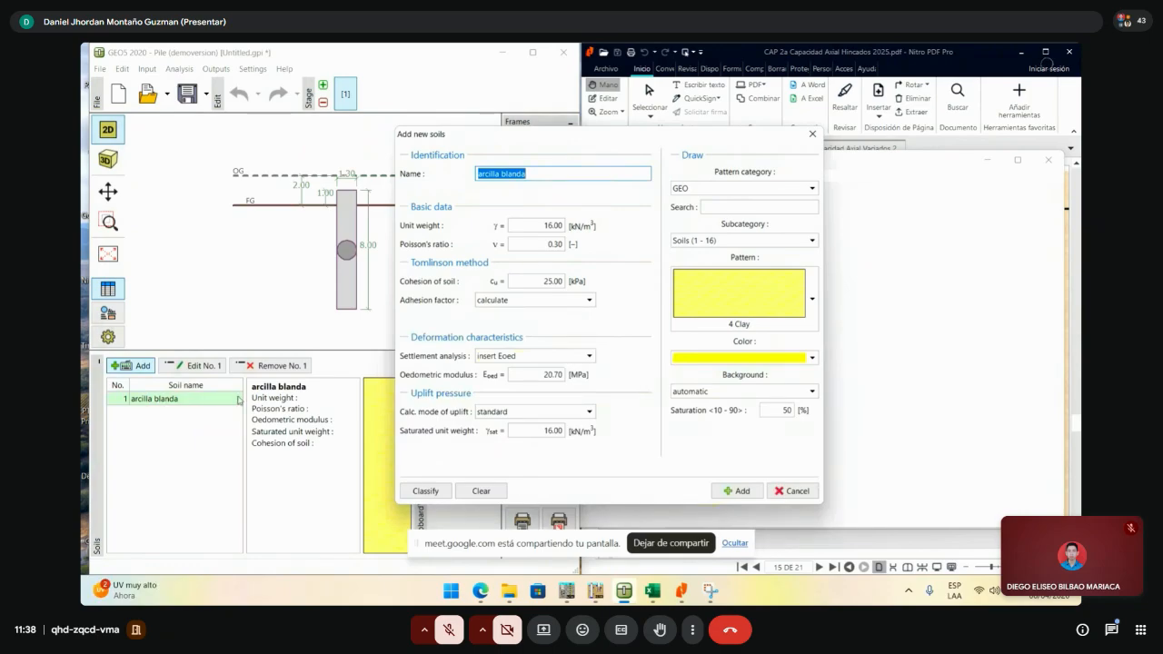
drag(545, 148, 284, 142)
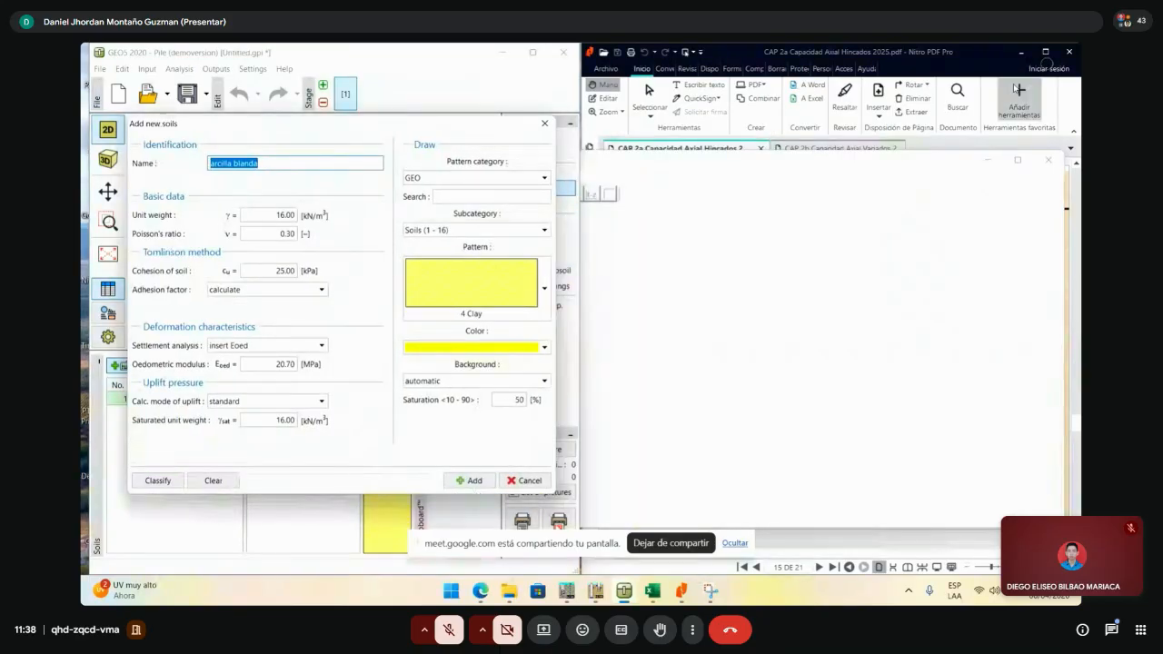
click(989, 162)
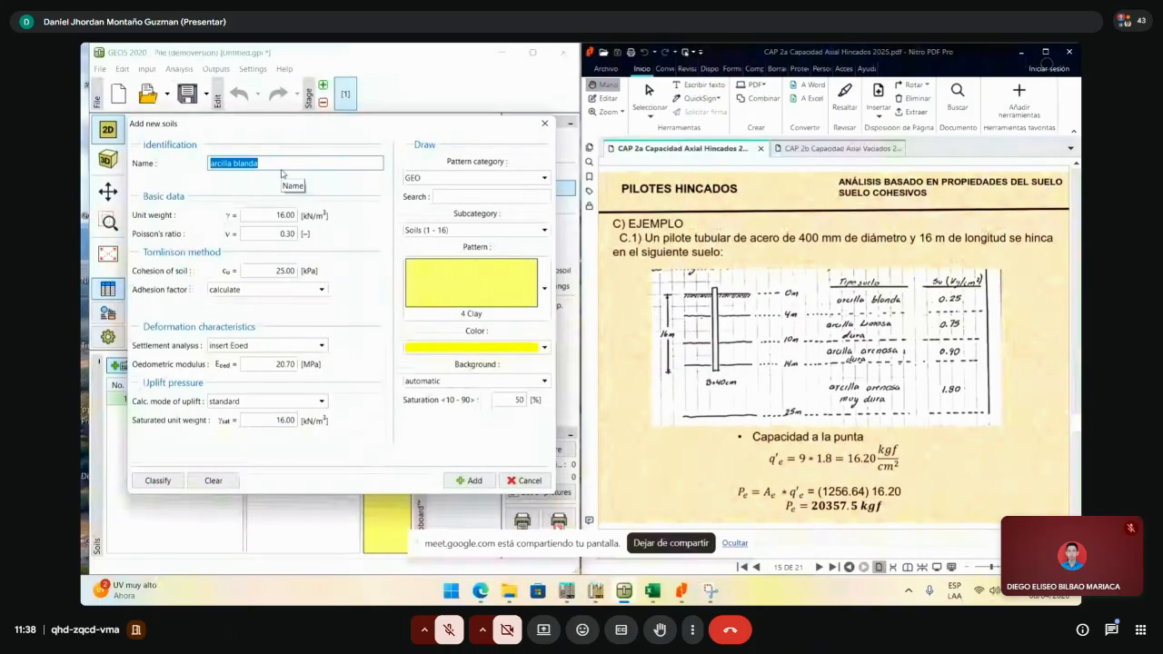
text(arcill)
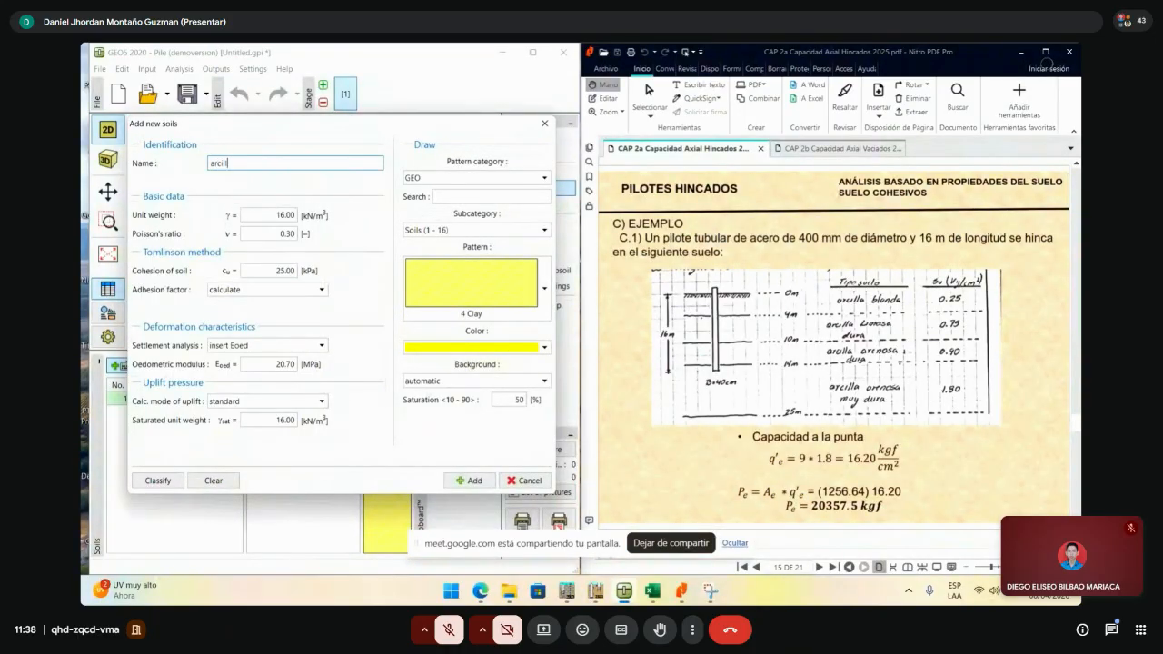
text(a limosa dura)
click(291, 215)
click(651, 590)
double_click(278, 214)
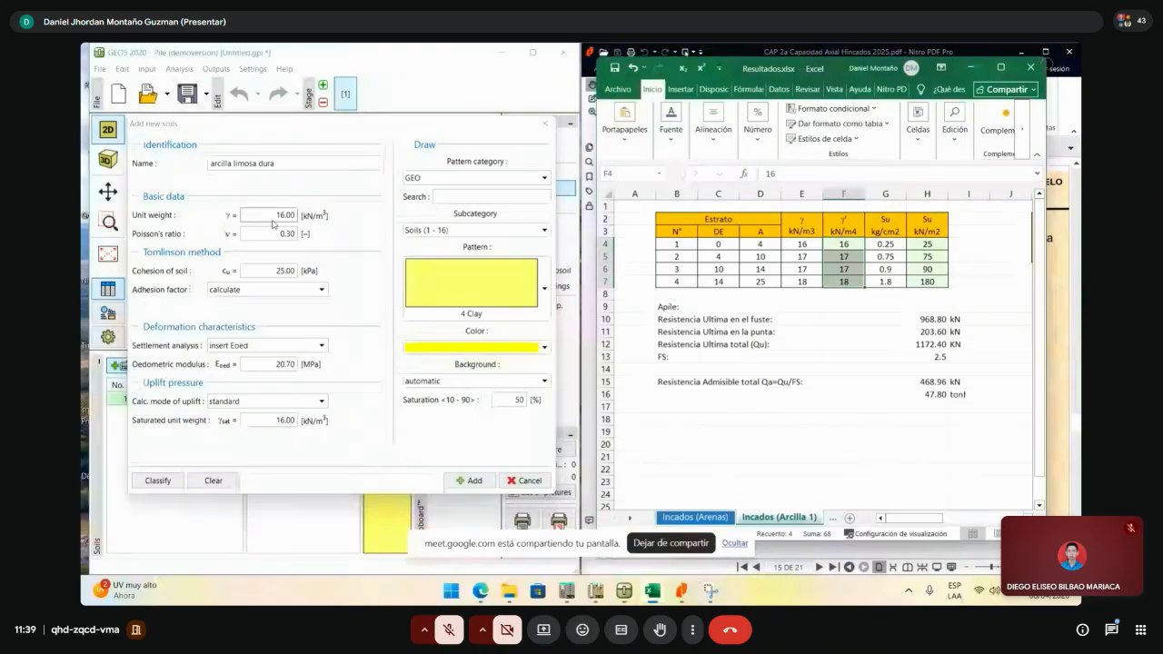
text(17)
key(Tab)
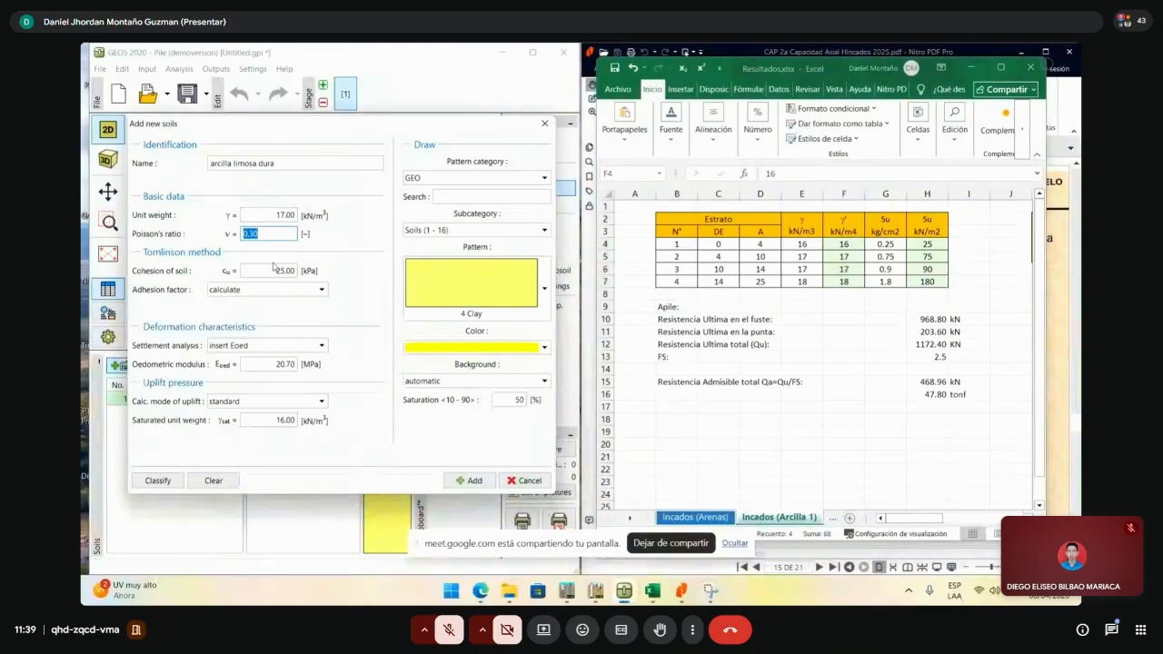
- Set cohesion 75 kPa, Eoed 41.4 MPa, uplift standard, saturated weight 17, and add the soil
key(Tab)
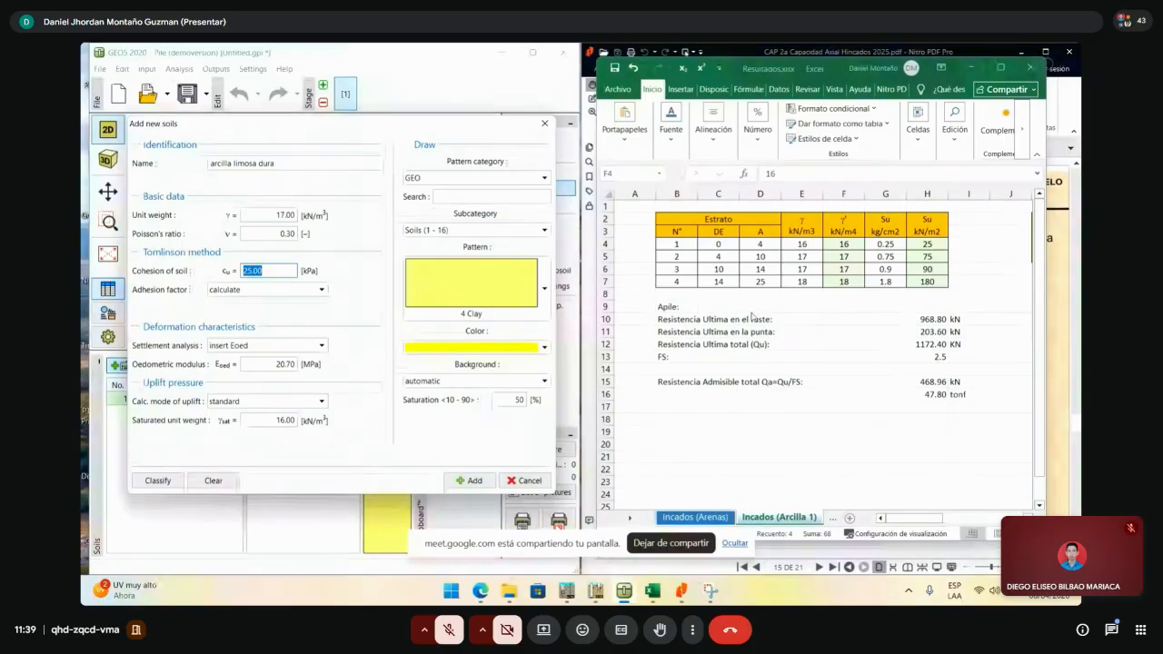
text(75)
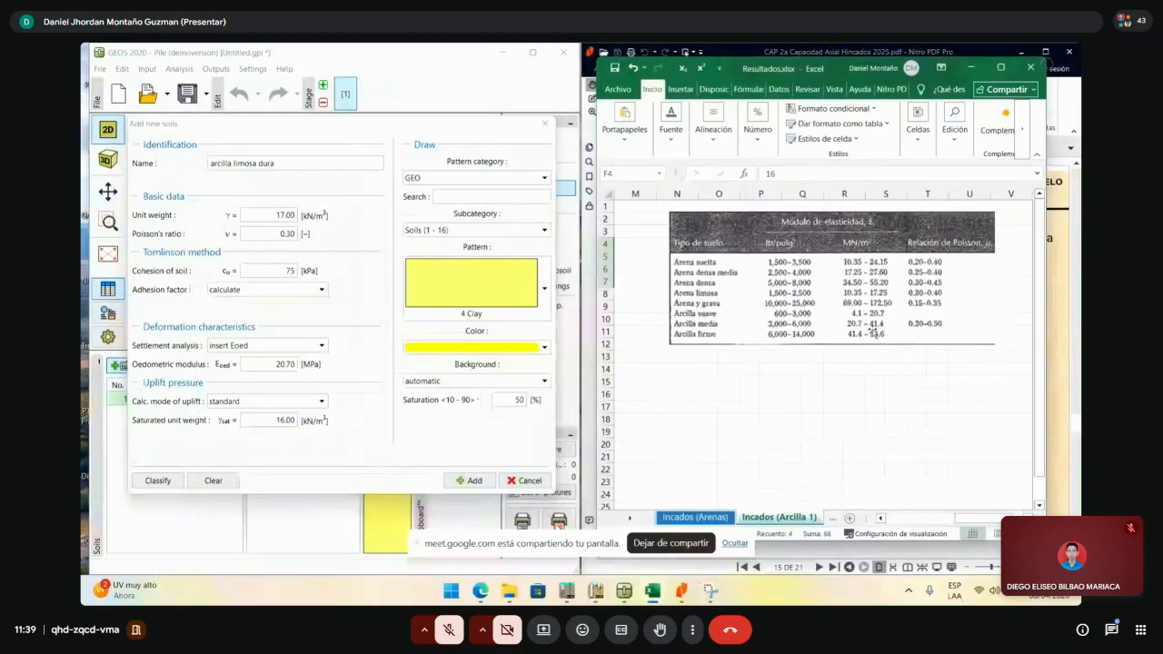
click(283, 363)
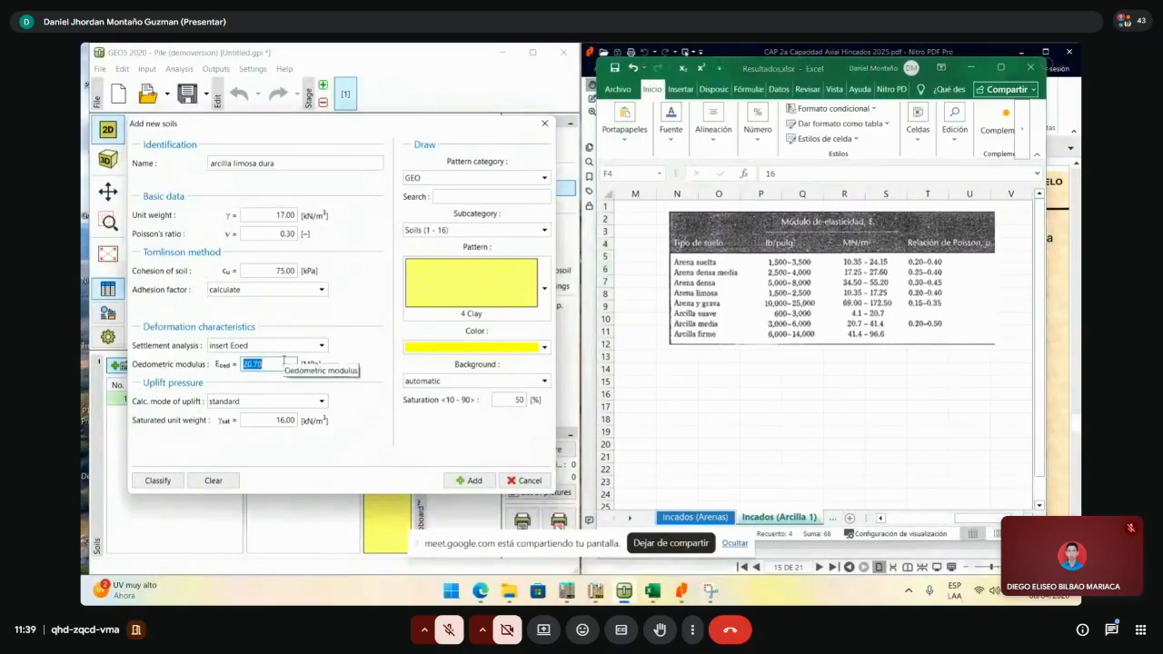
text(41.4)
click(263, 401)
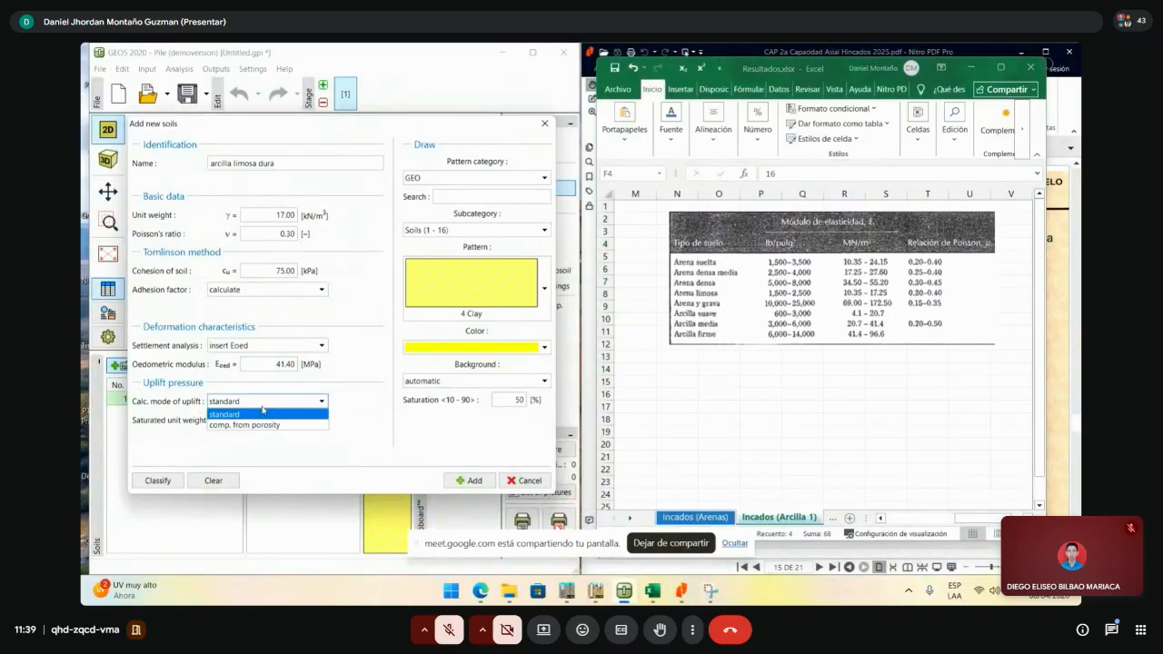
click(262, 413)
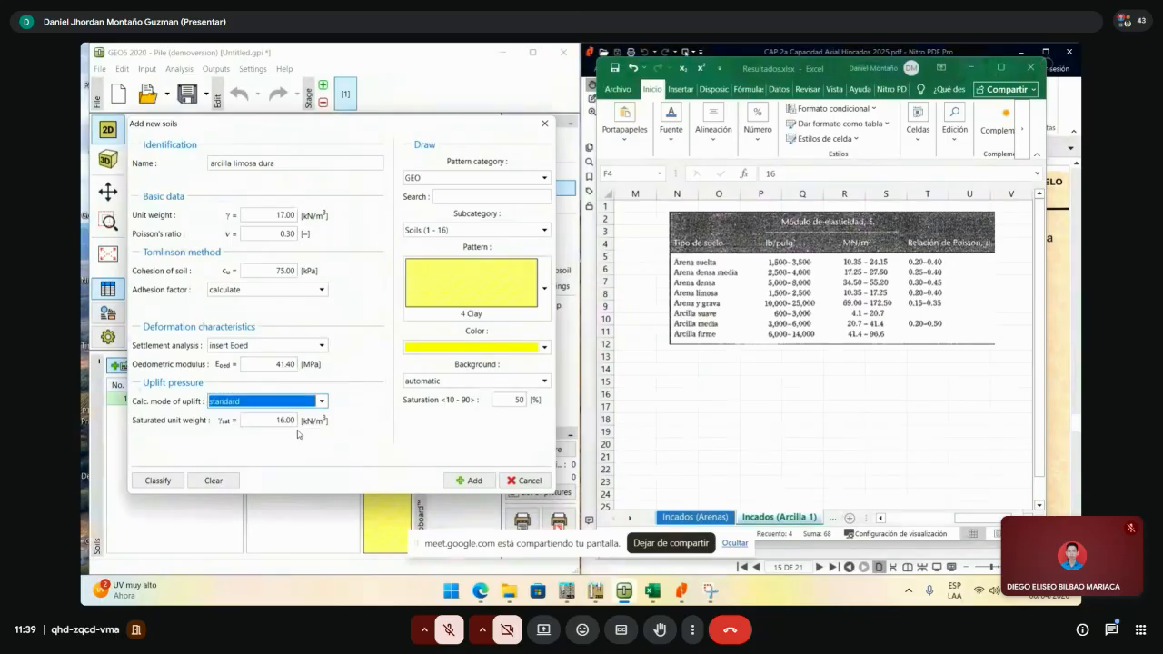
key(super)
click(275, 422)
text(17)
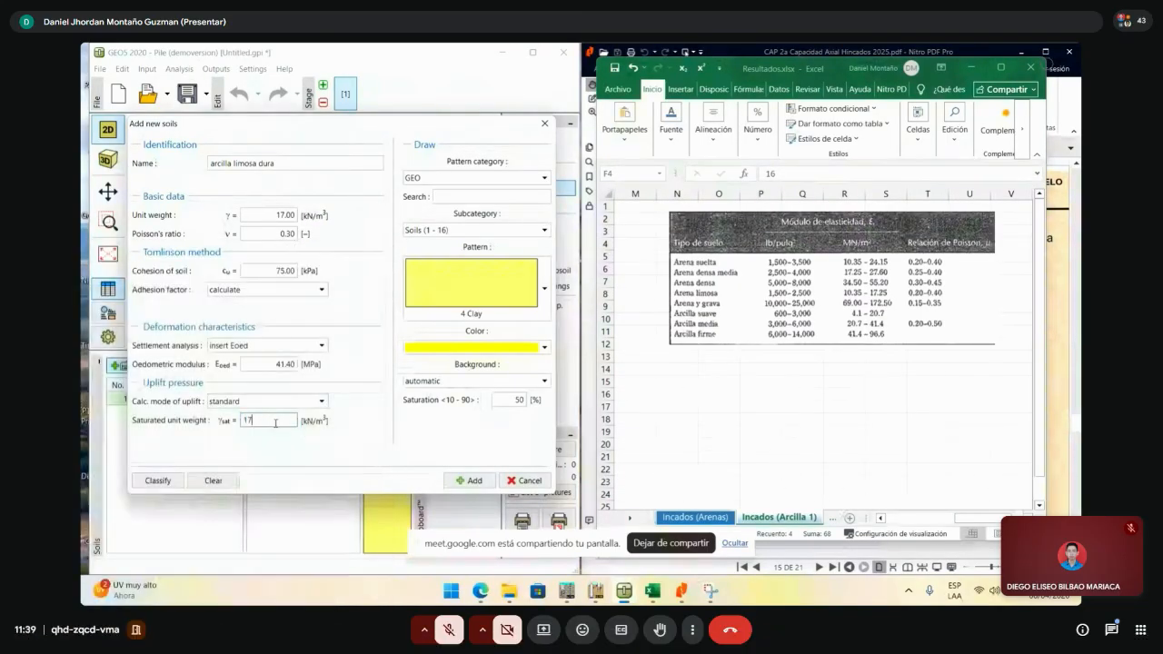
click(470, 479)
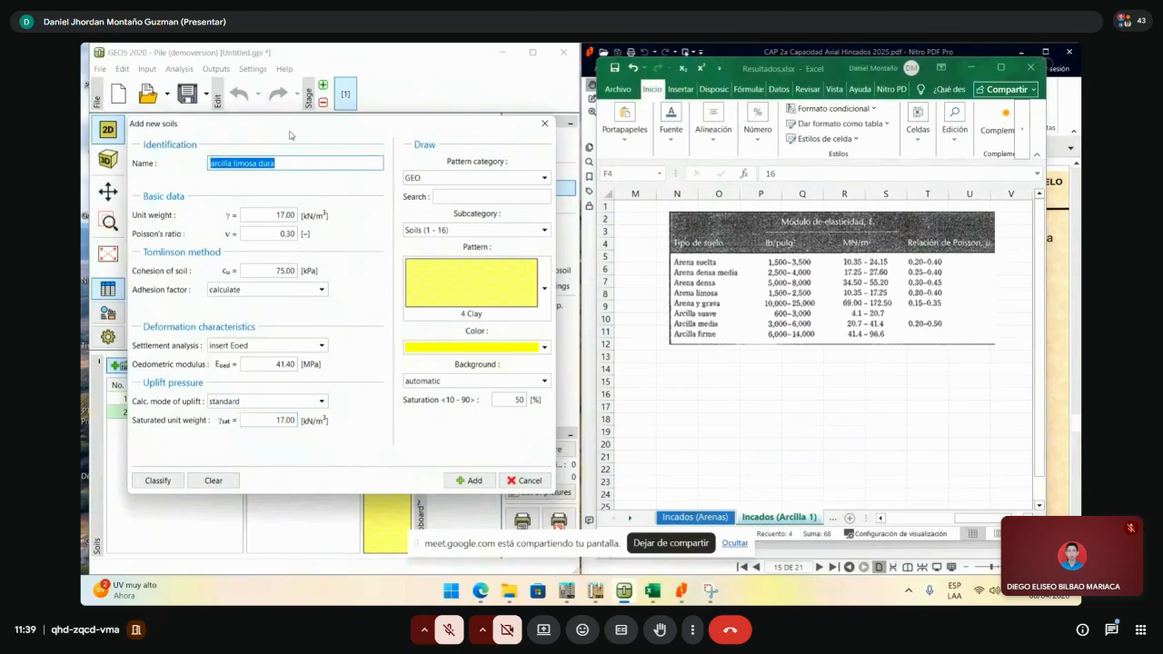
- Name the third soil 'arcilla arenosa dura'
mouse_move(289, 135)
mouse_down()
mouse_move(399, 136)
mouse_move(295, 134)
mouse_up()
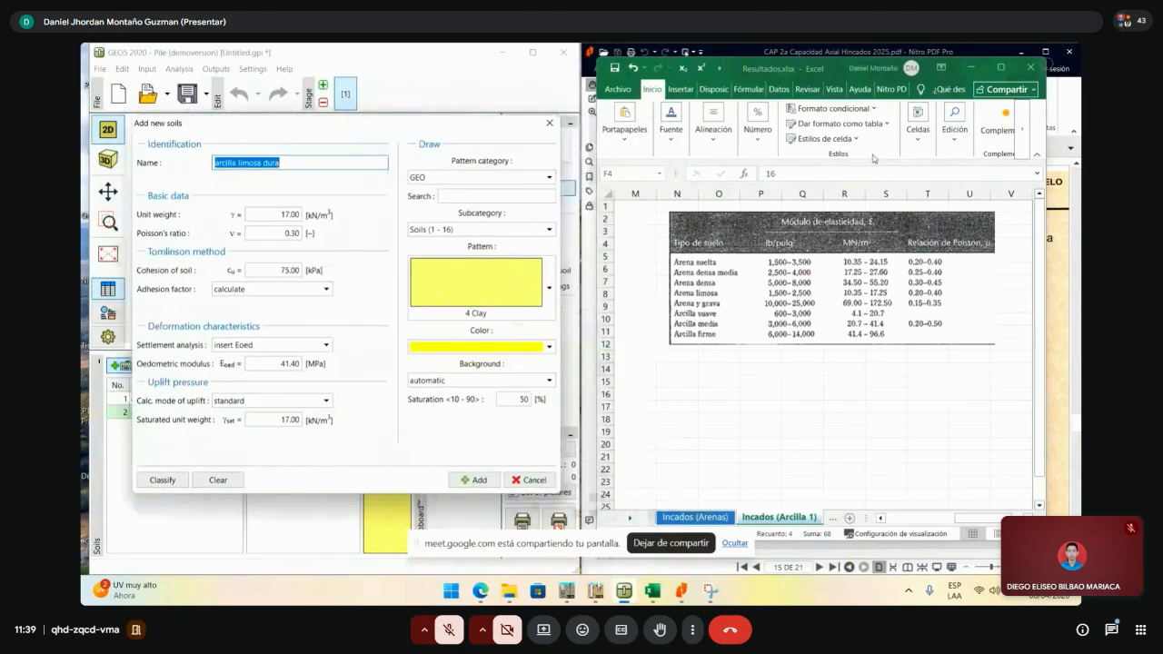
drag(975, 520, 905, 520)
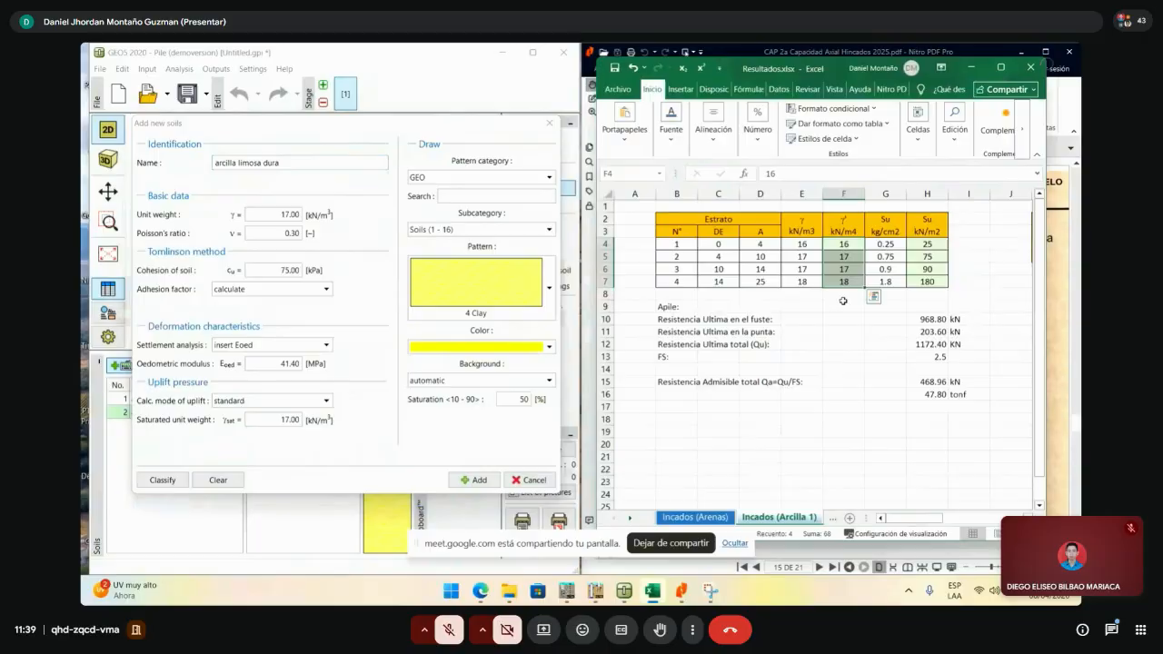
click(724, 269)
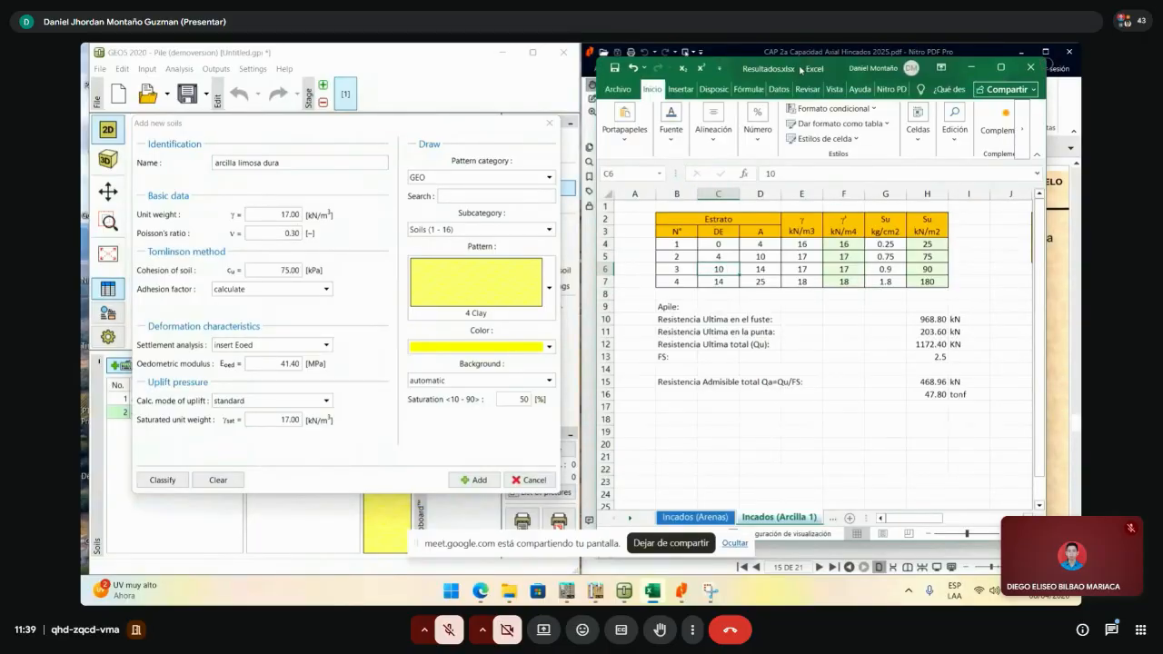
drag(799, 68, 815, 86)
click(301, 161)
drag(294, 165, 211, 163)
text(arcilla re)
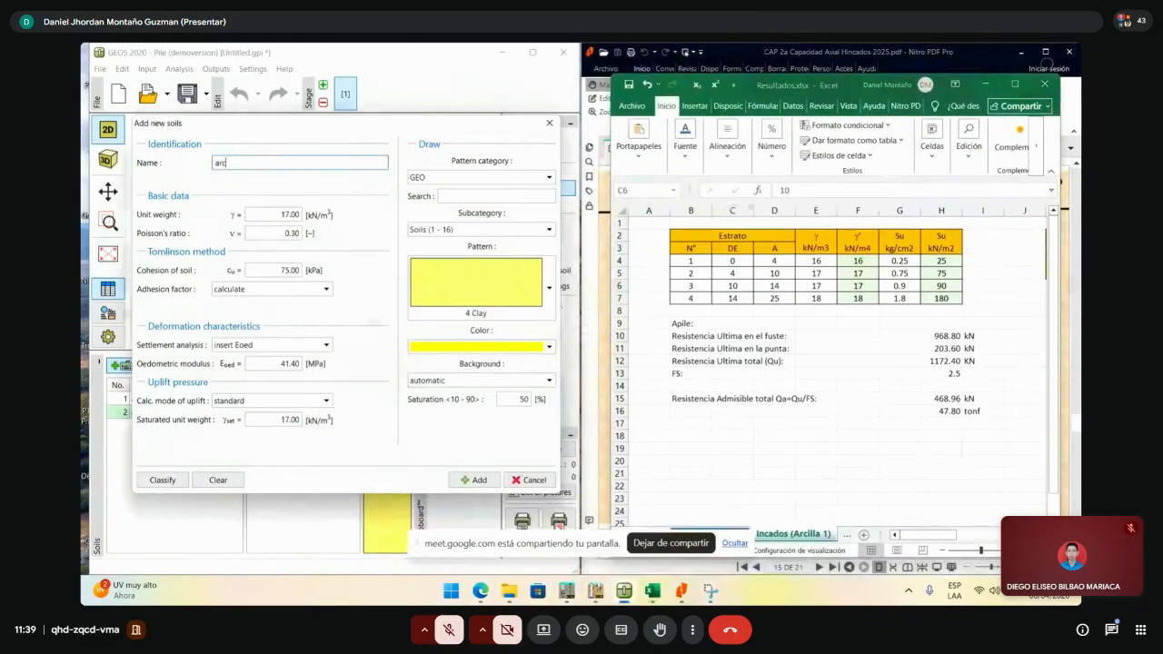
key(BackSpace)
key(BackSpace)
text(are)
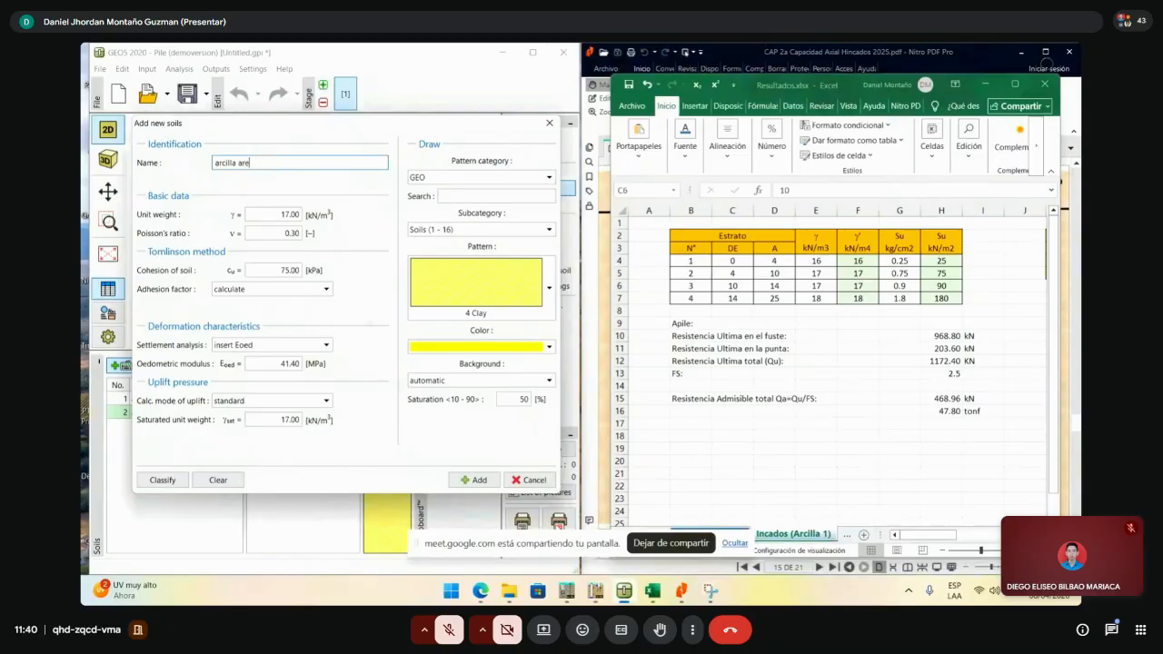
text(nosa dura)
- Set cohesion 90 kPa, oedometric modulus 96.60 MPa and saturated unit weight 17 kN/m³
click(268, 215)
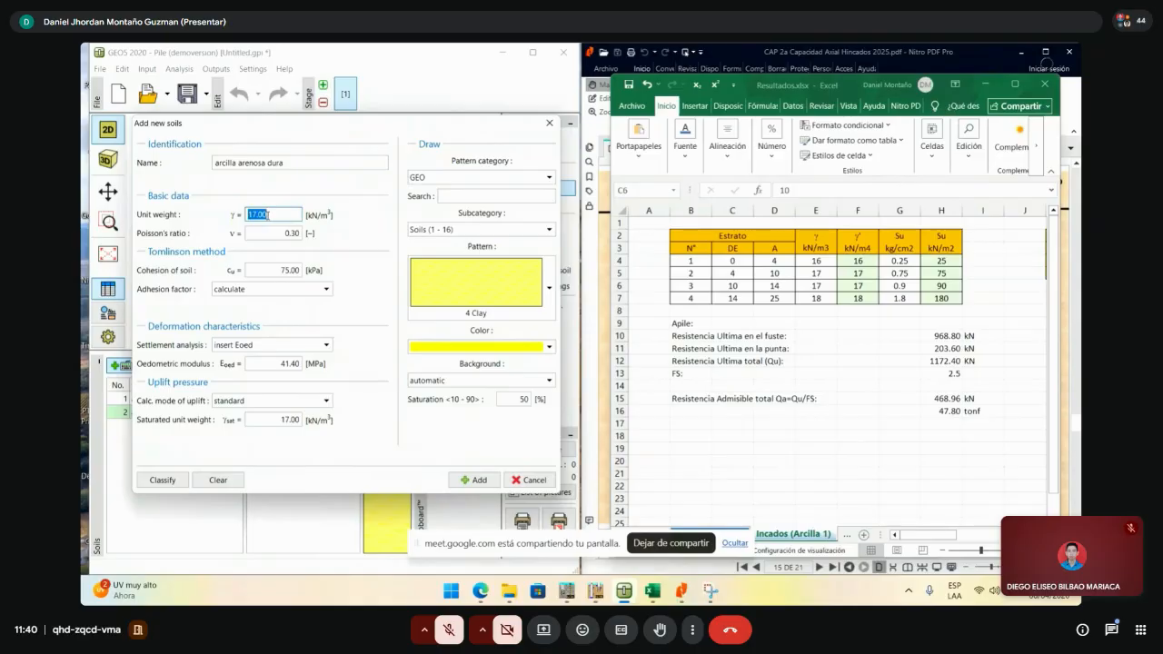
click(287, 272)
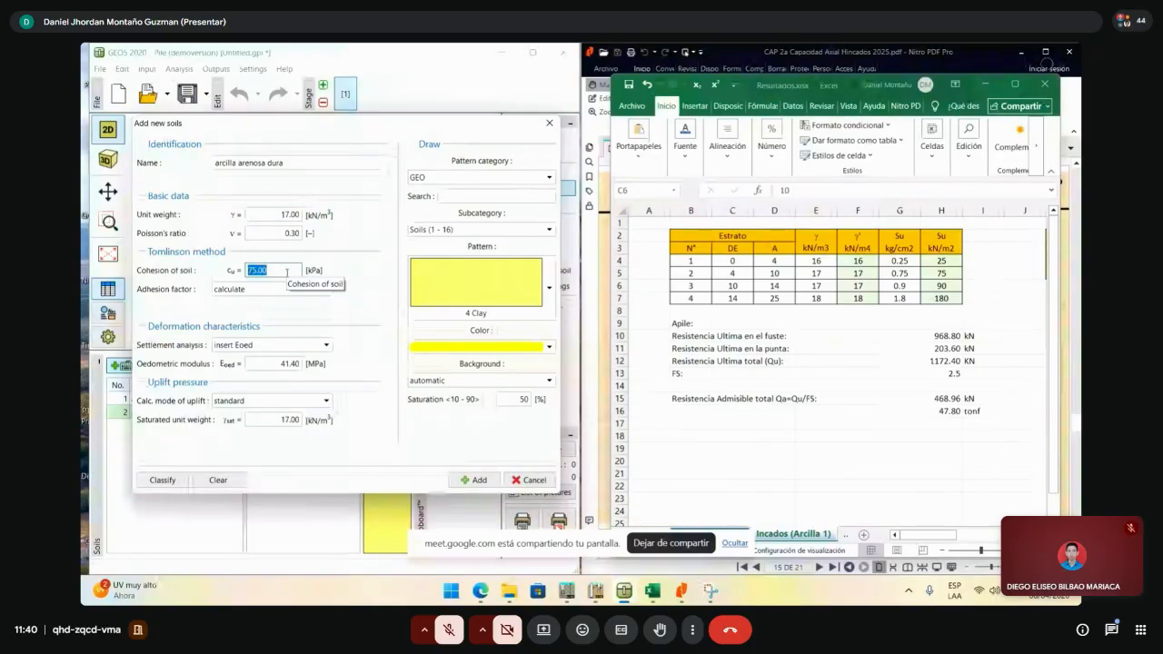
text(90)
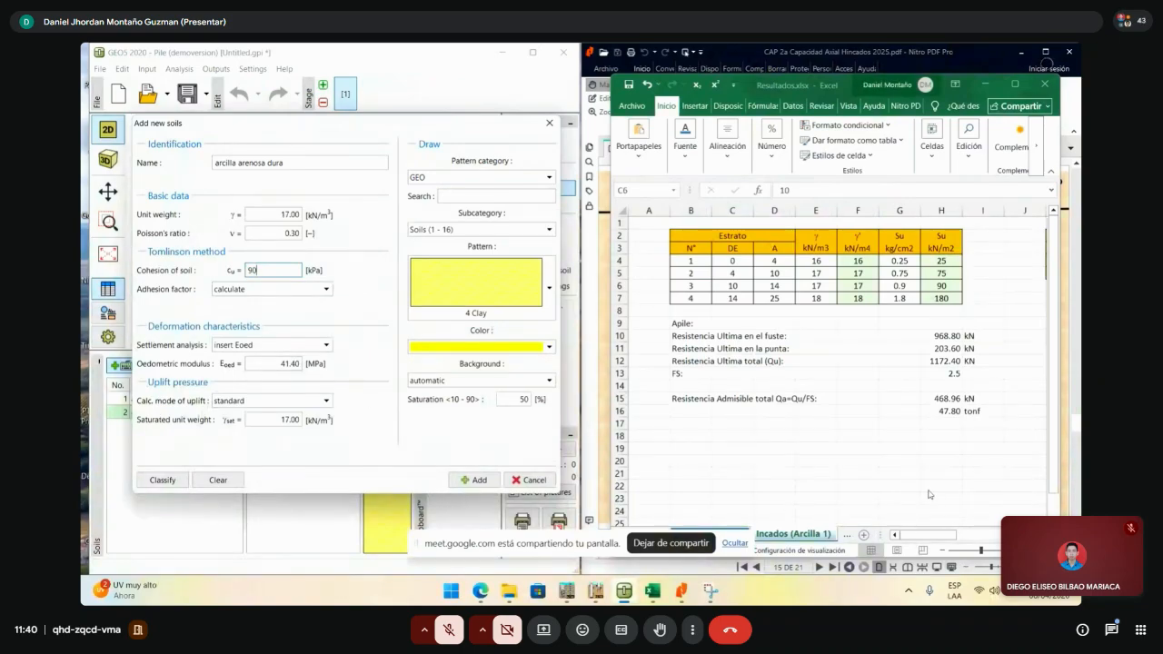
click(921, 537)
click(968, 495)
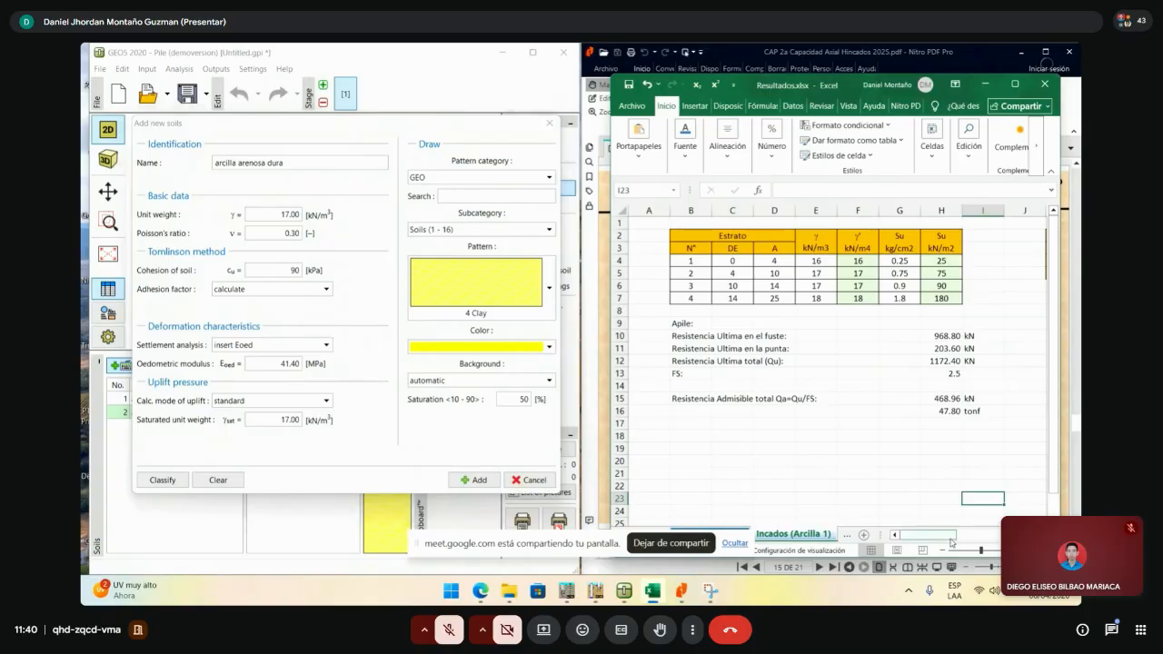
drag(936, 535, 980, 535)
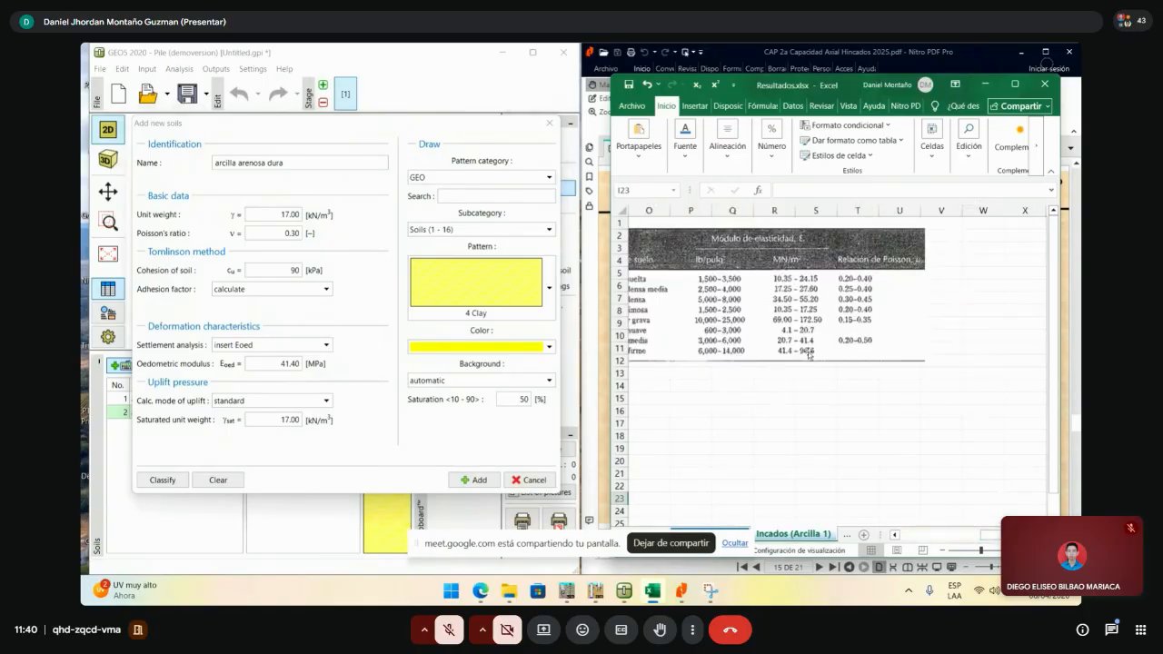
double_click(295, 364)
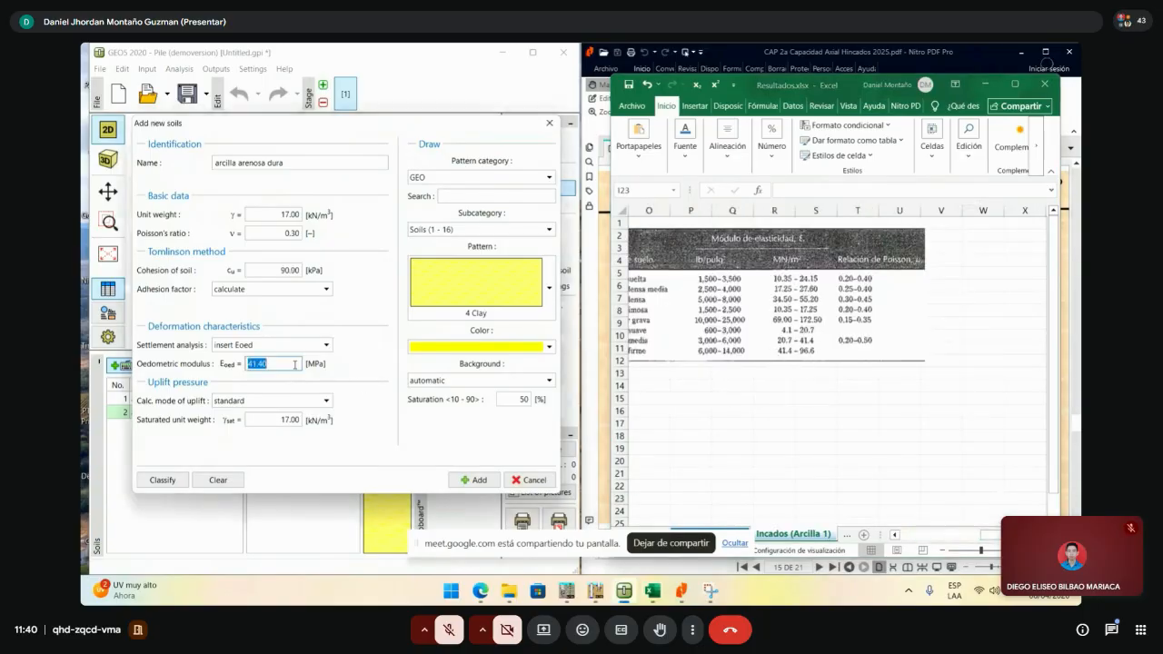
text(96.6)
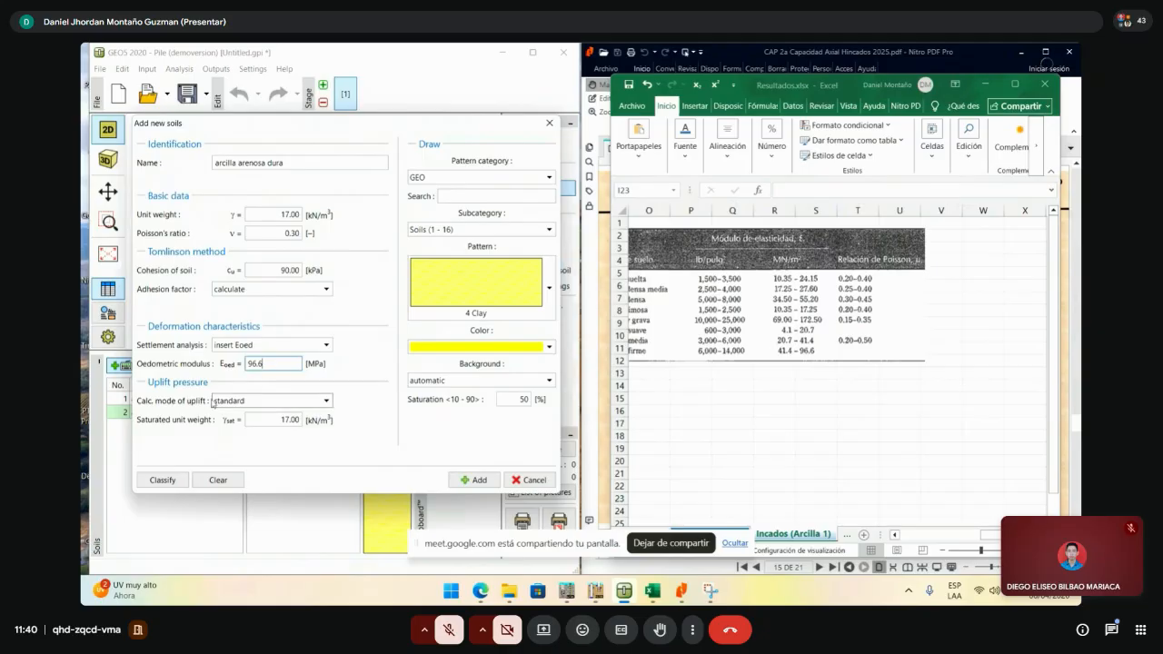
click(276, 420)
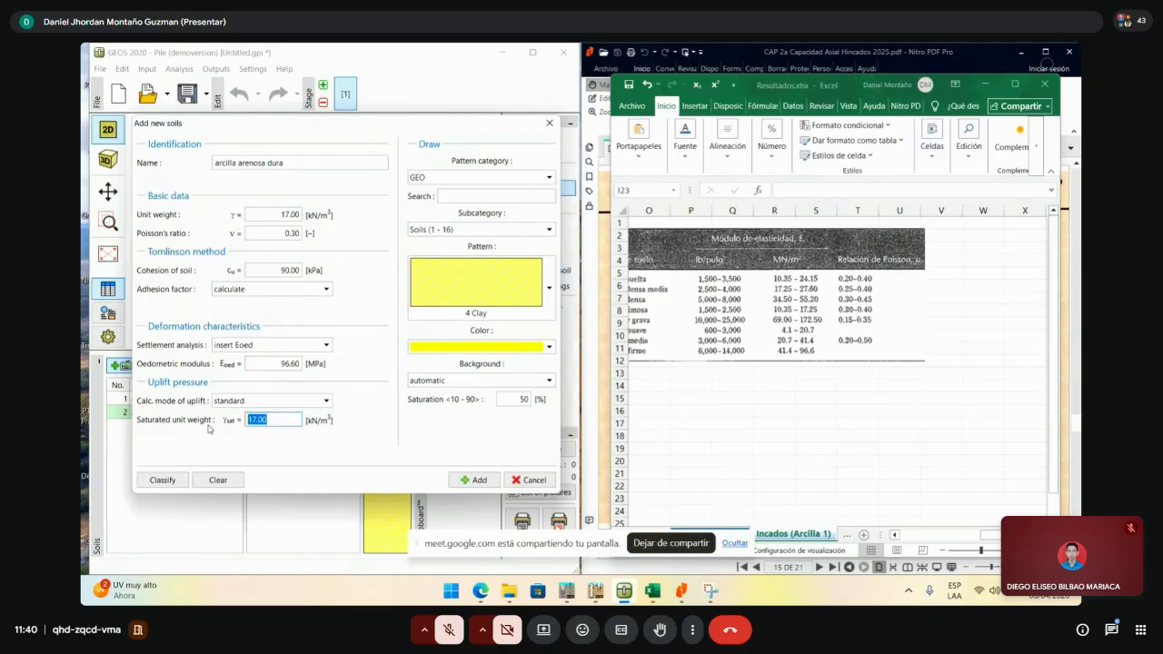
text(17)
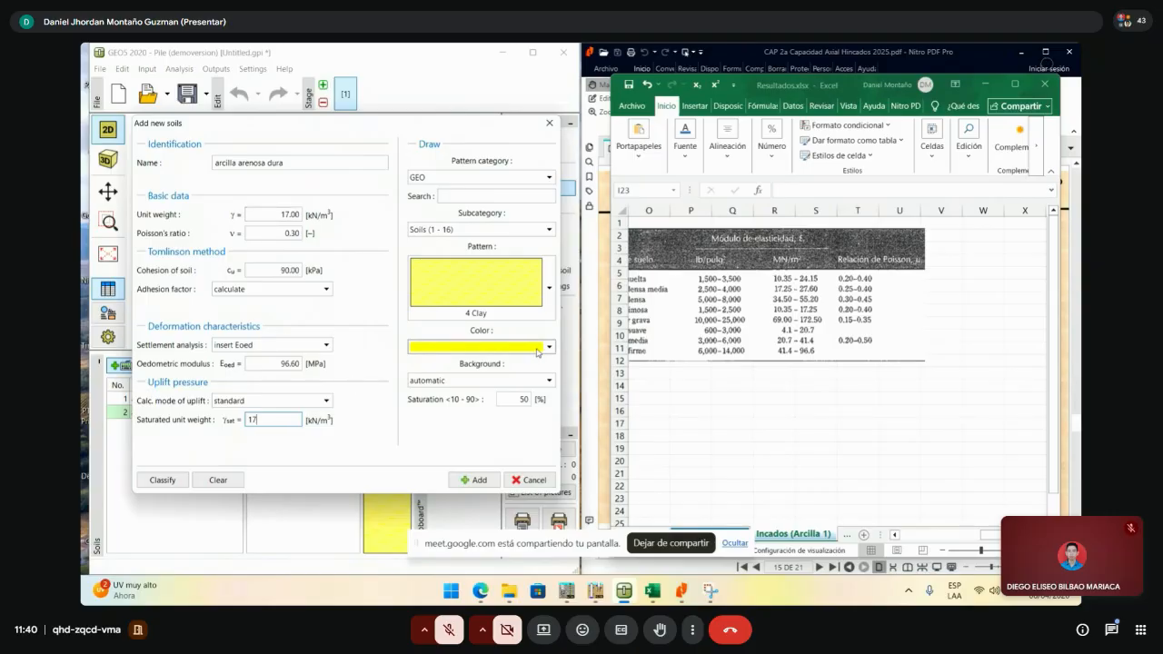
- Give it an amber colour with the 4 Clay pattern and add it to the soils list
drag(413, 127, 490, 130)
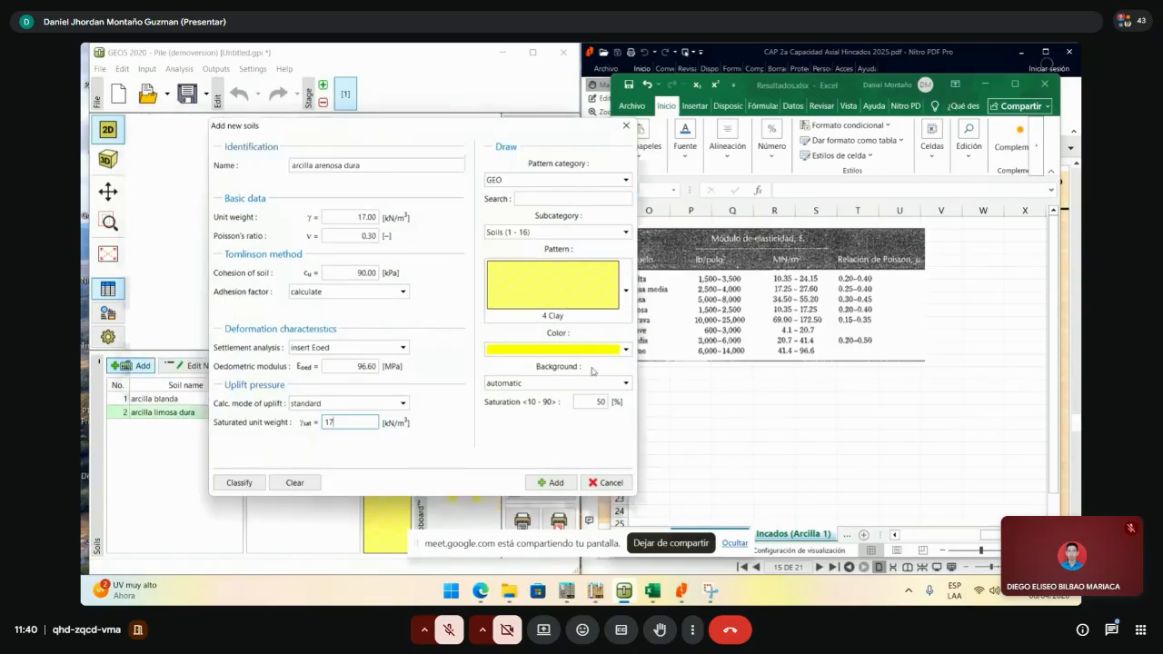
click(591, 350)
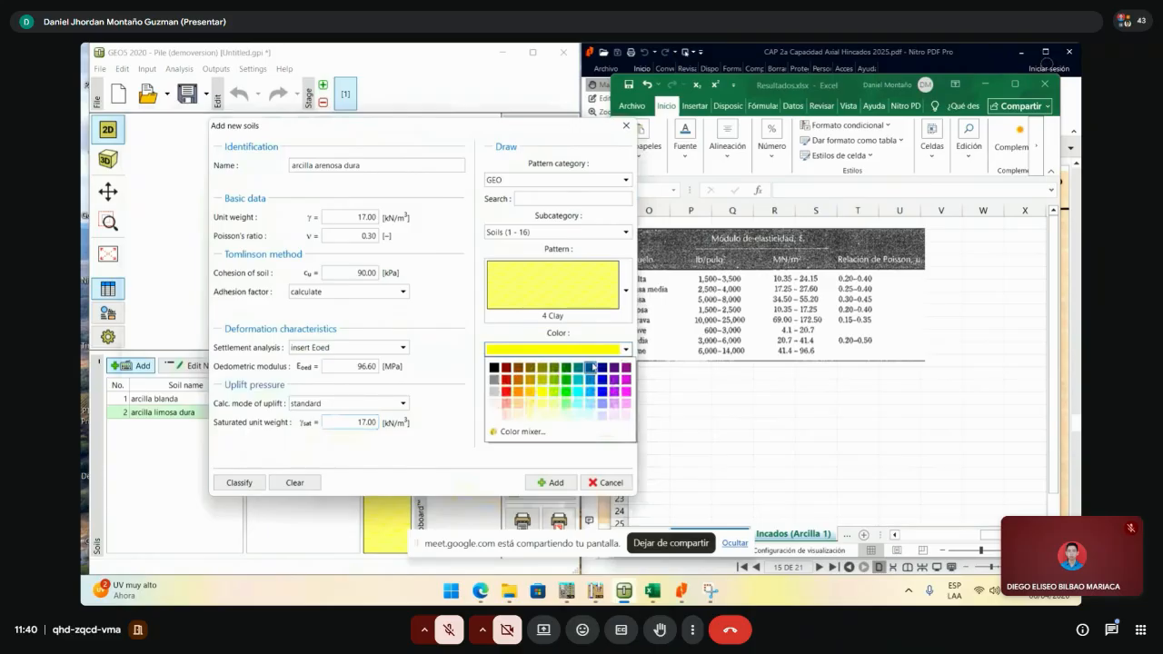
click(530, 392)
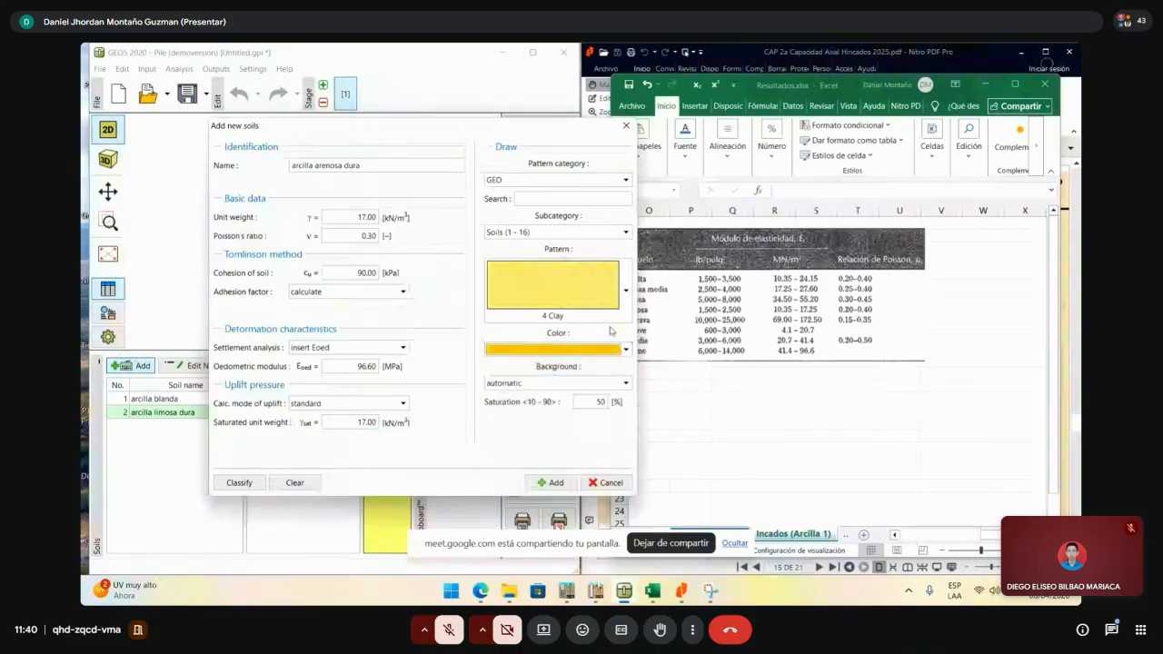
click(608, 304)
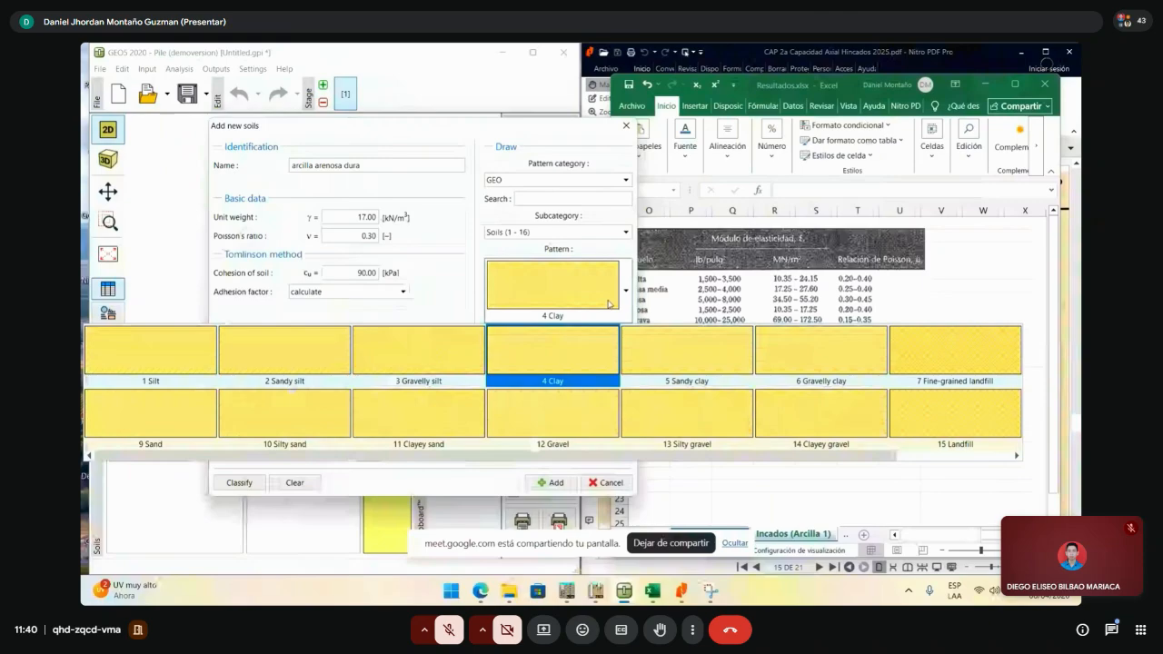
click(609, 303)
click(549, 483)
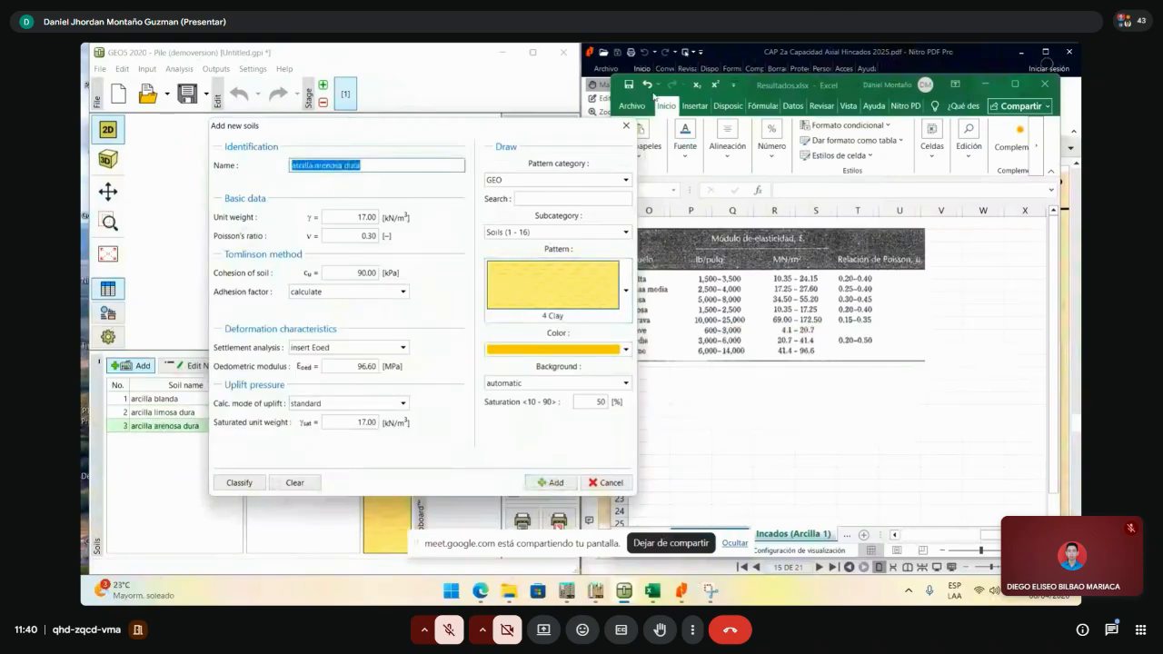
- Rename the new soil to 'arcilla arenosa muy dura' by inserting 'muy' before 'dura'
click(981, 86)
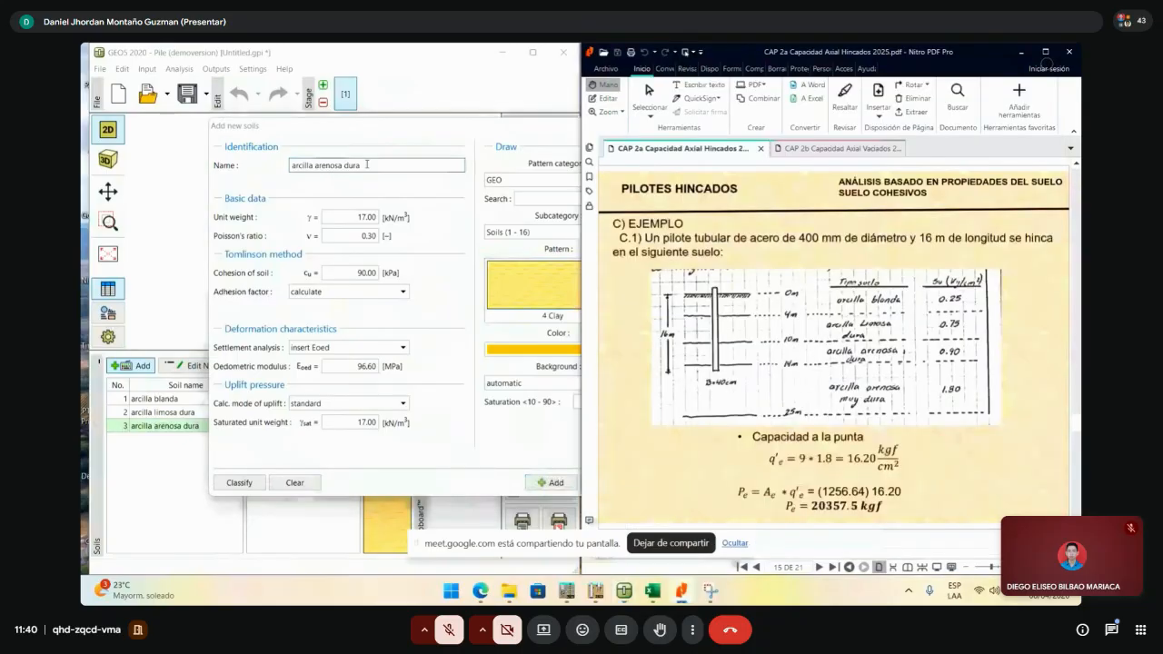
click(368, 165)
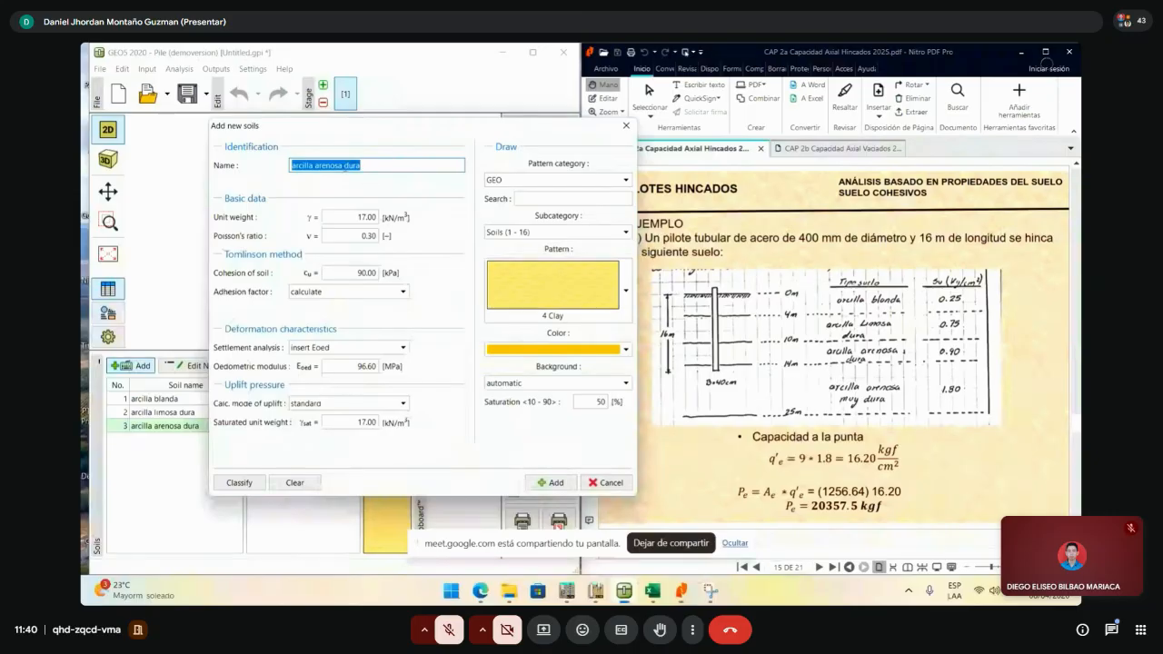
click(357, 164)
text(muy)
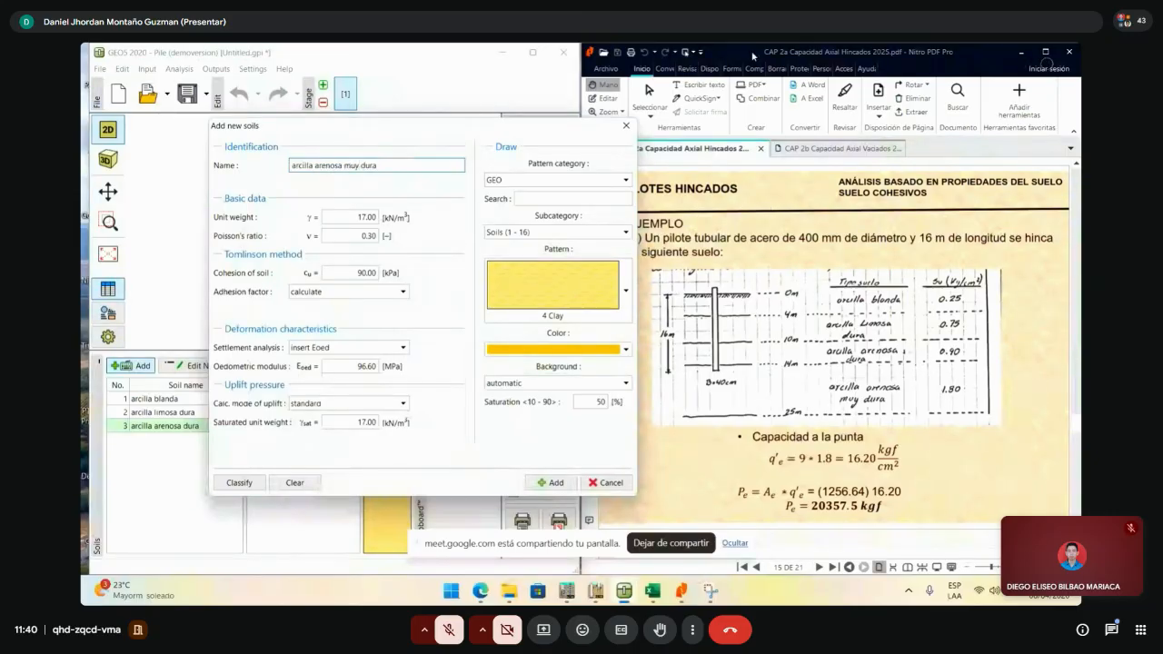
click(1021, 52)
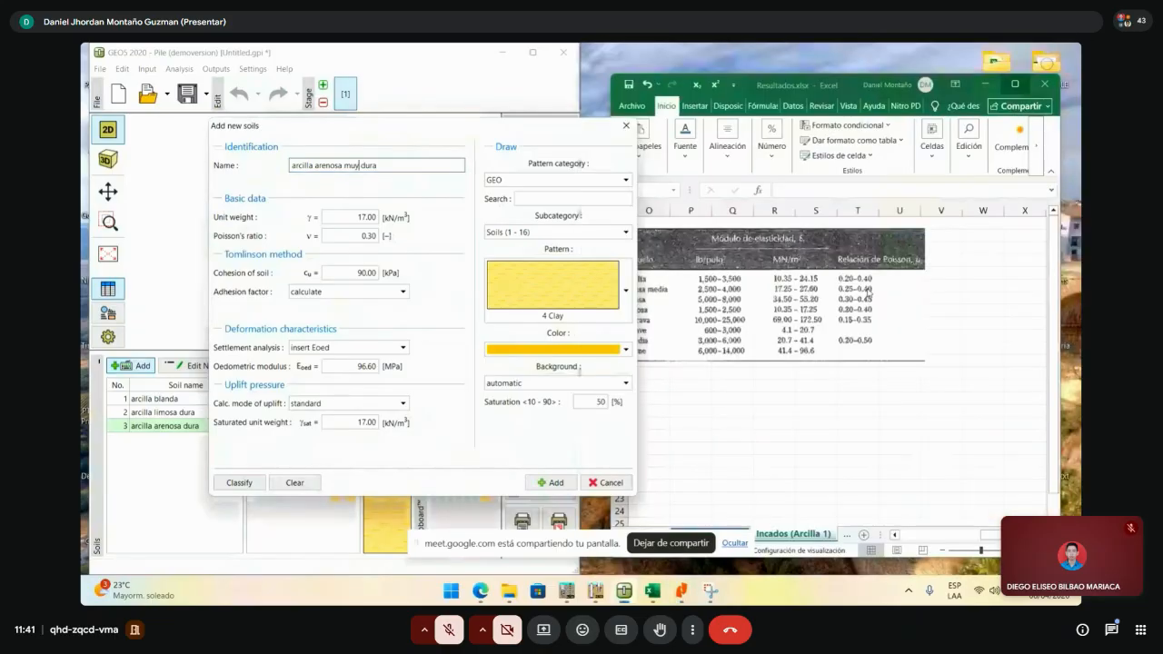
drag(998, 535, 945, 536)
- Set unit weight 18, cohesion 180 kPa, saturated weight 18 and an ochre colour, then add the soil
click(375, 216)
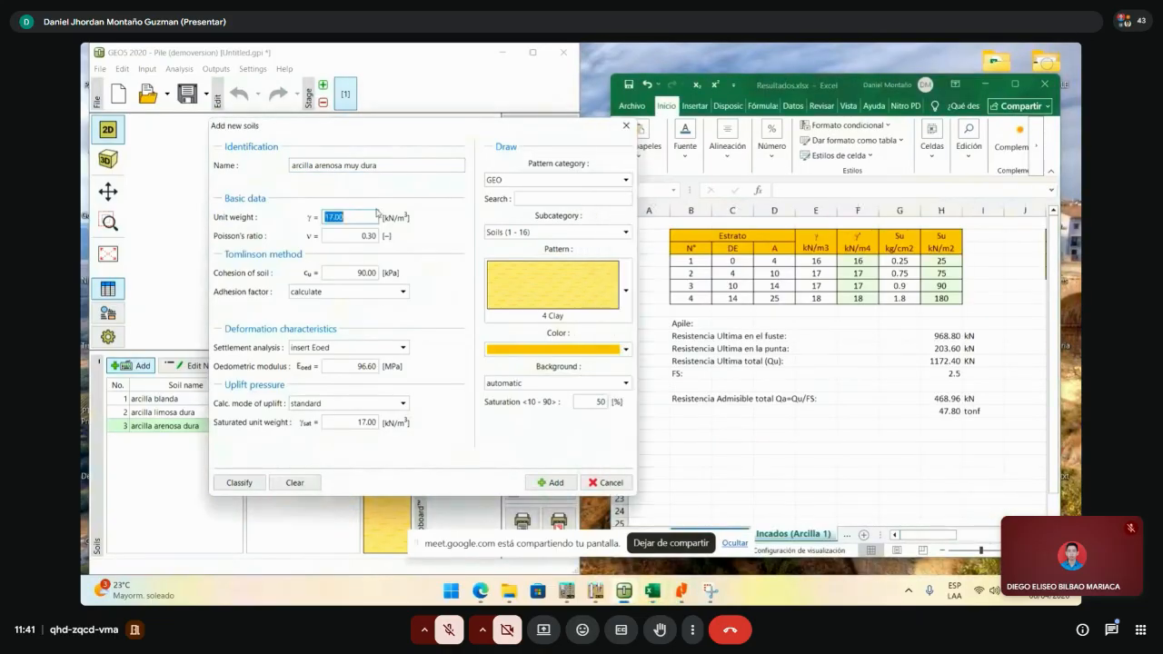
text(18)
click(368, 275)
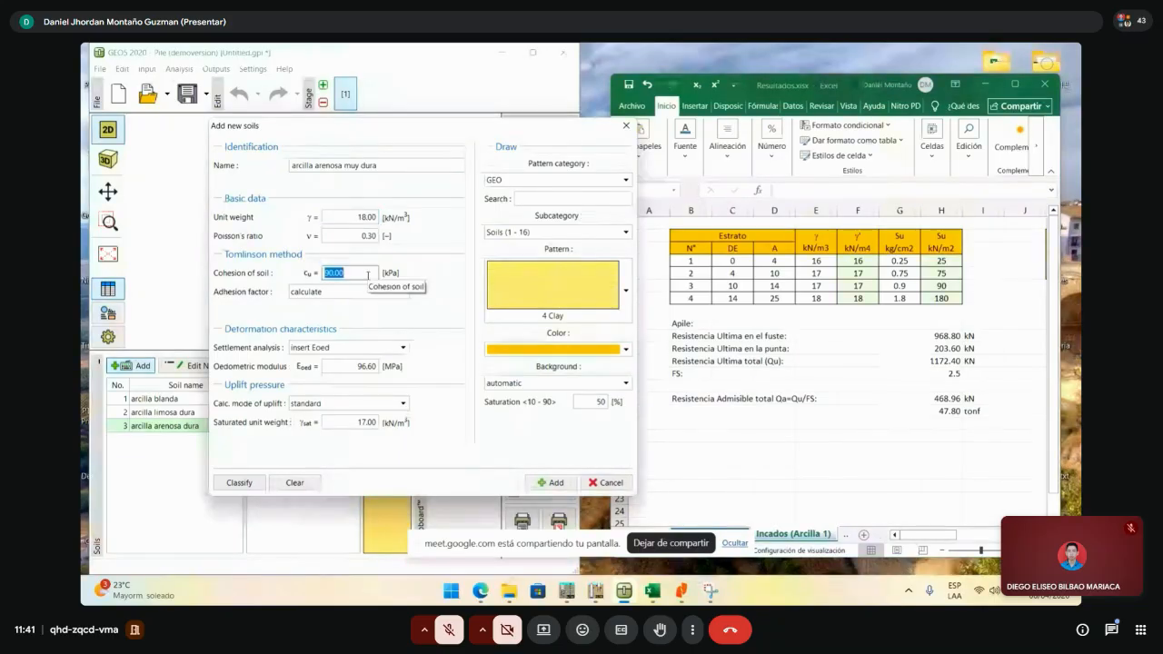
text(180)
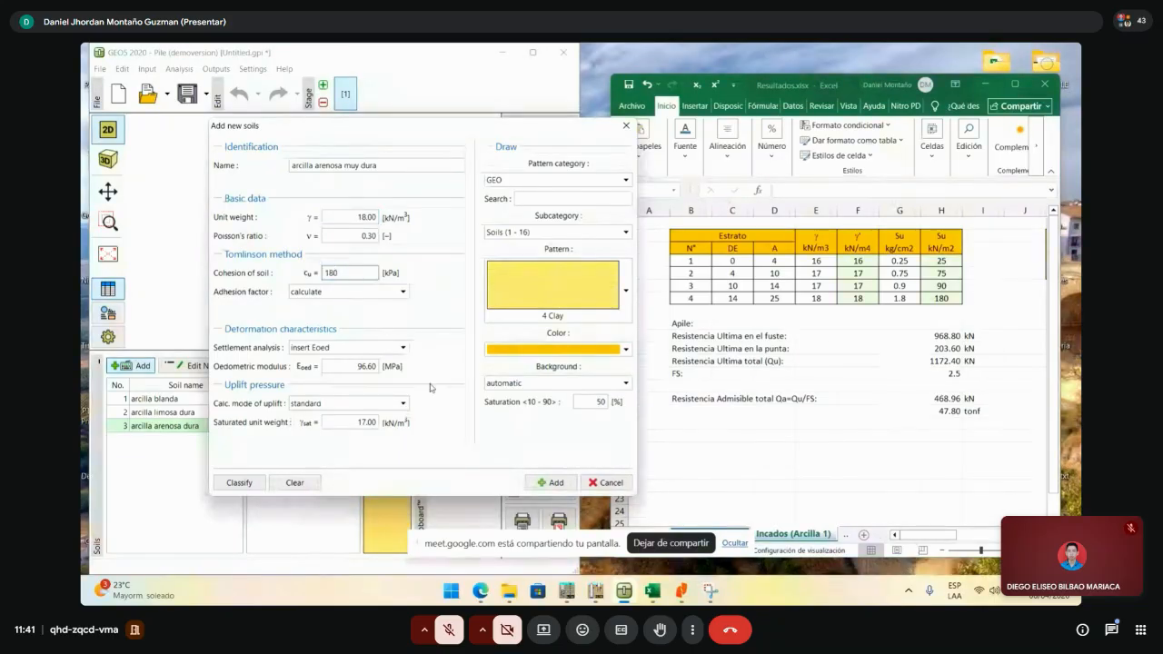
click(359, 421)
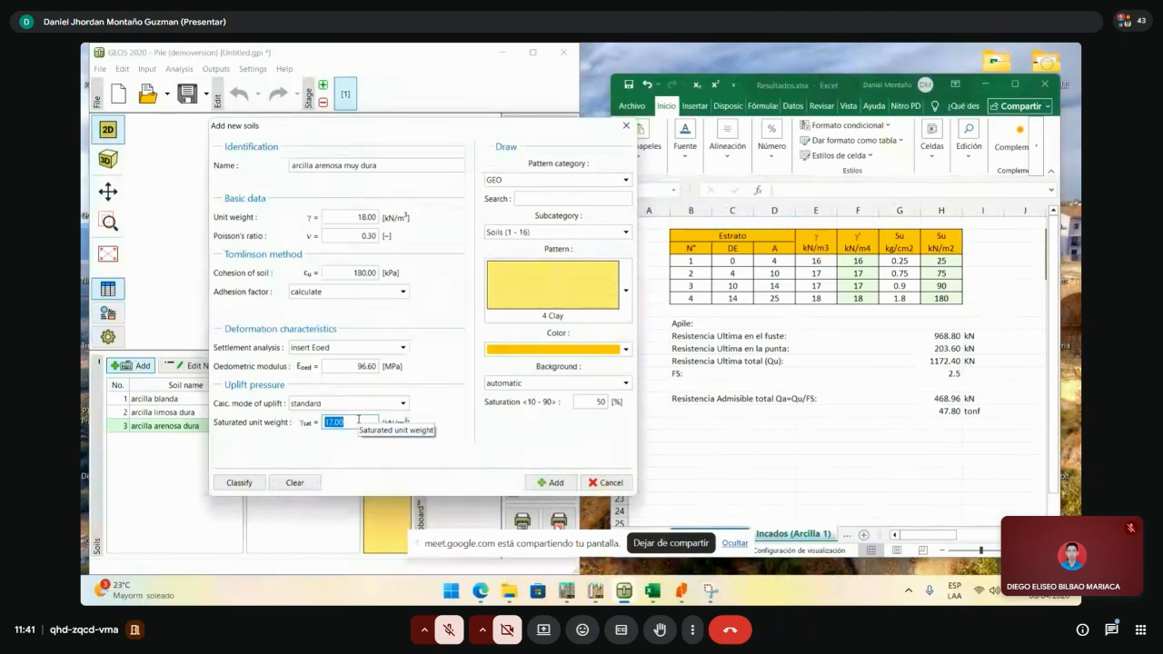
text(18)
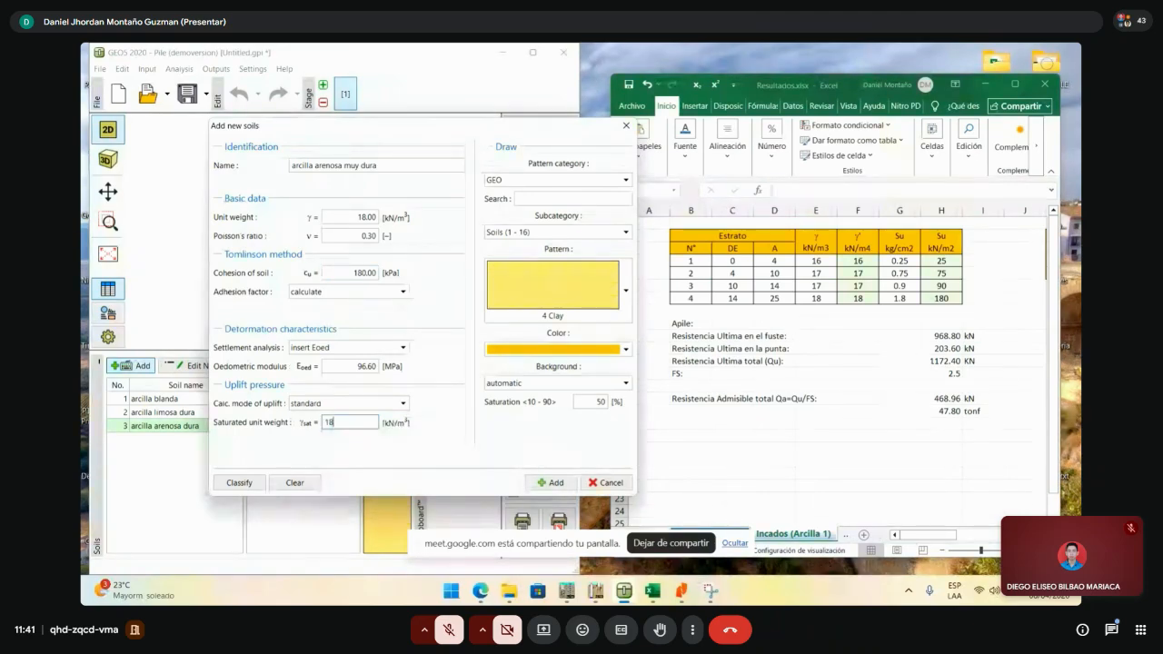
click(555, 348)
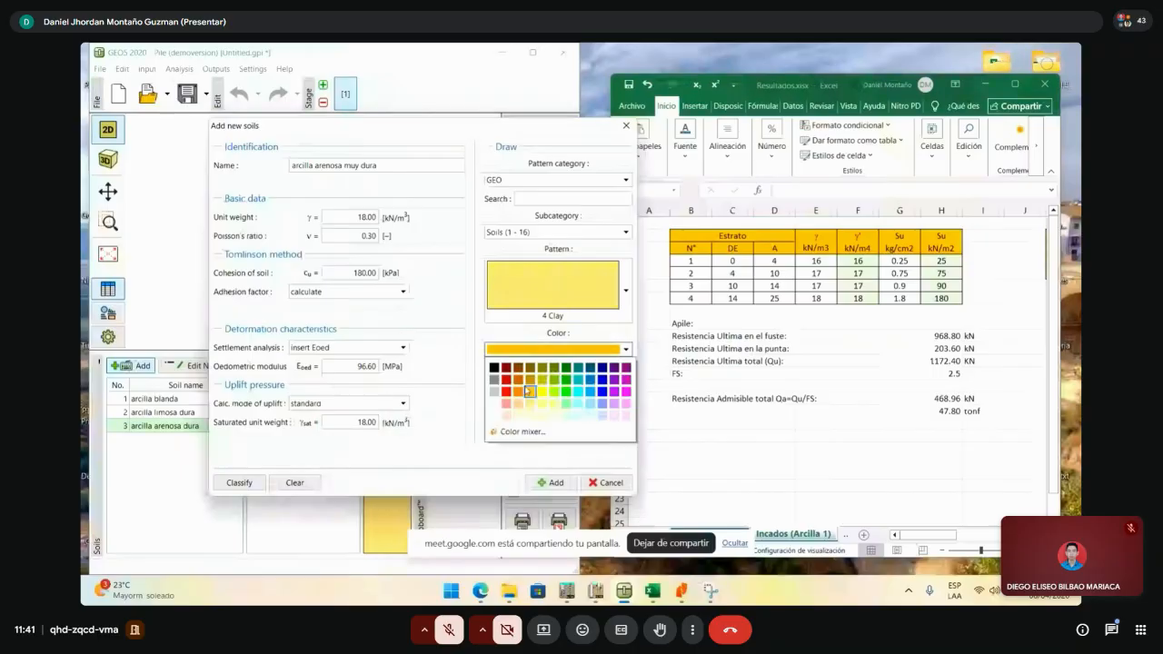
click(529, 392)
click(549, 482)
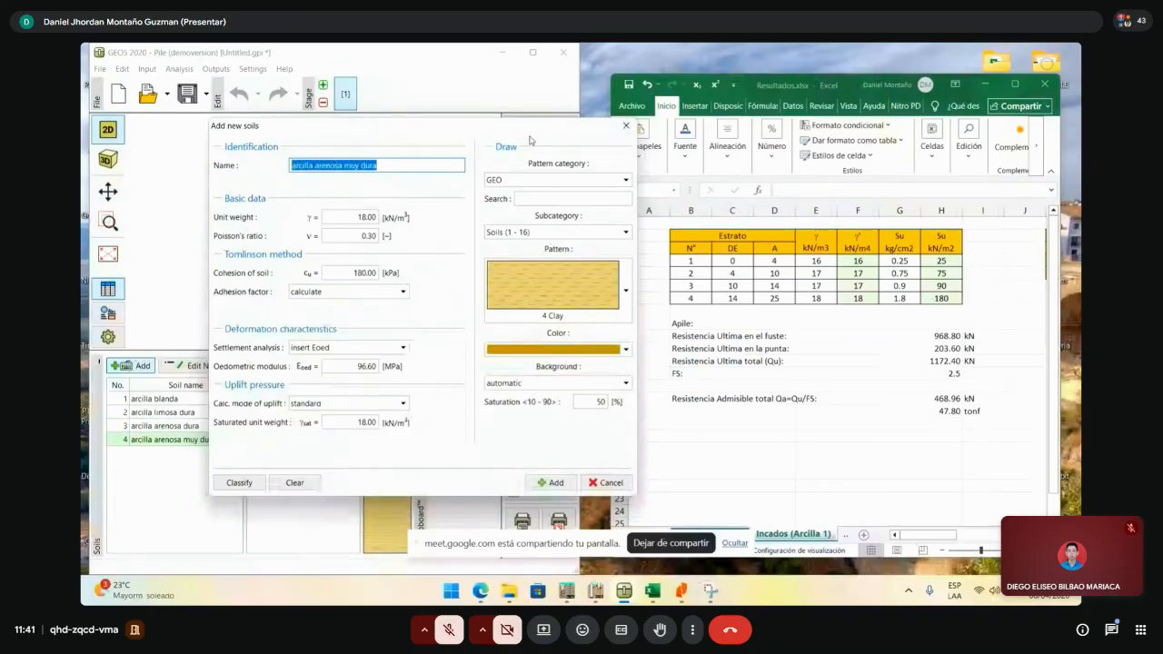
key(Escape)
- Change soil 2, arcilla limosa dura, from a yellow to an ochre colour
click(174, 401)
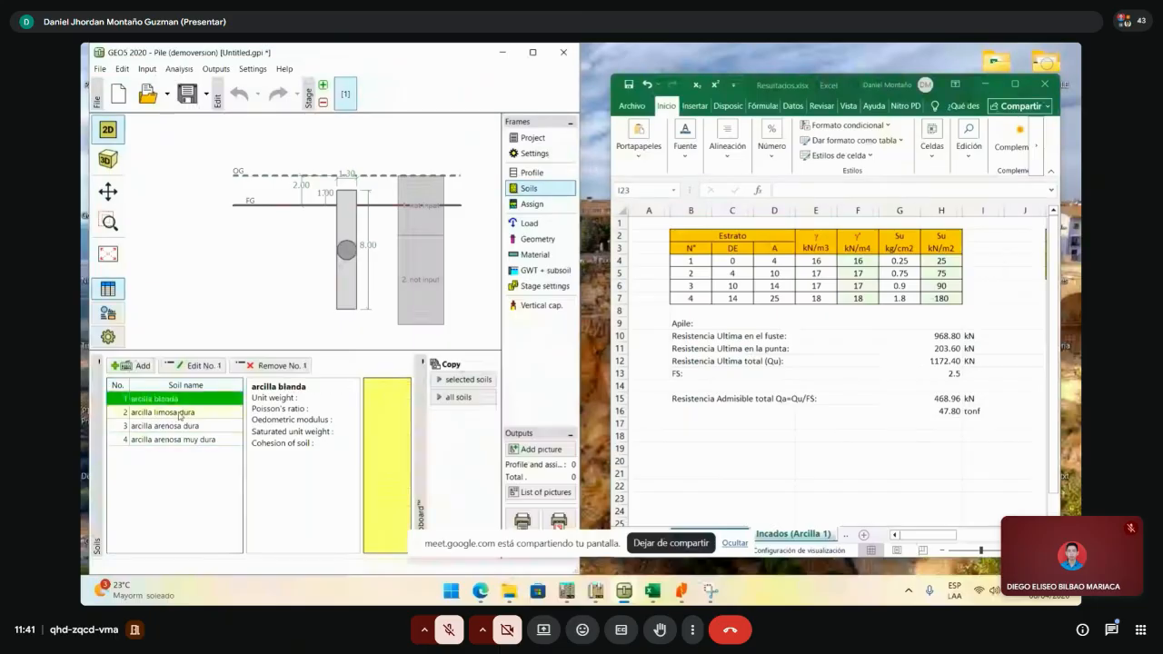
double_click(180, 415)
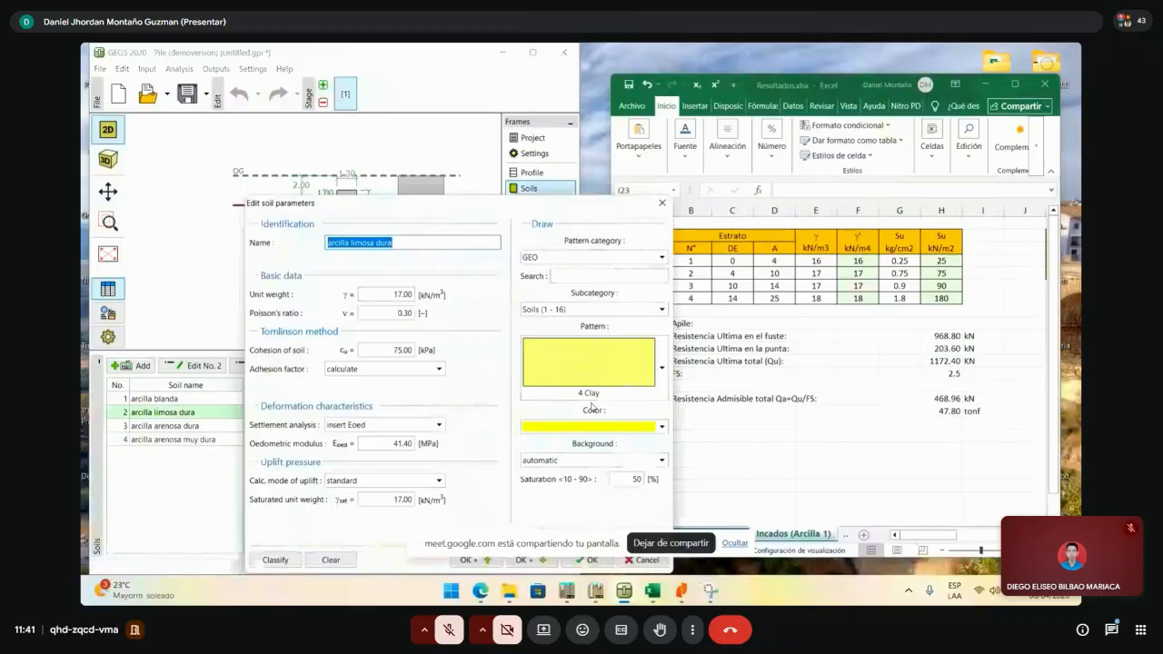
key(Escape)
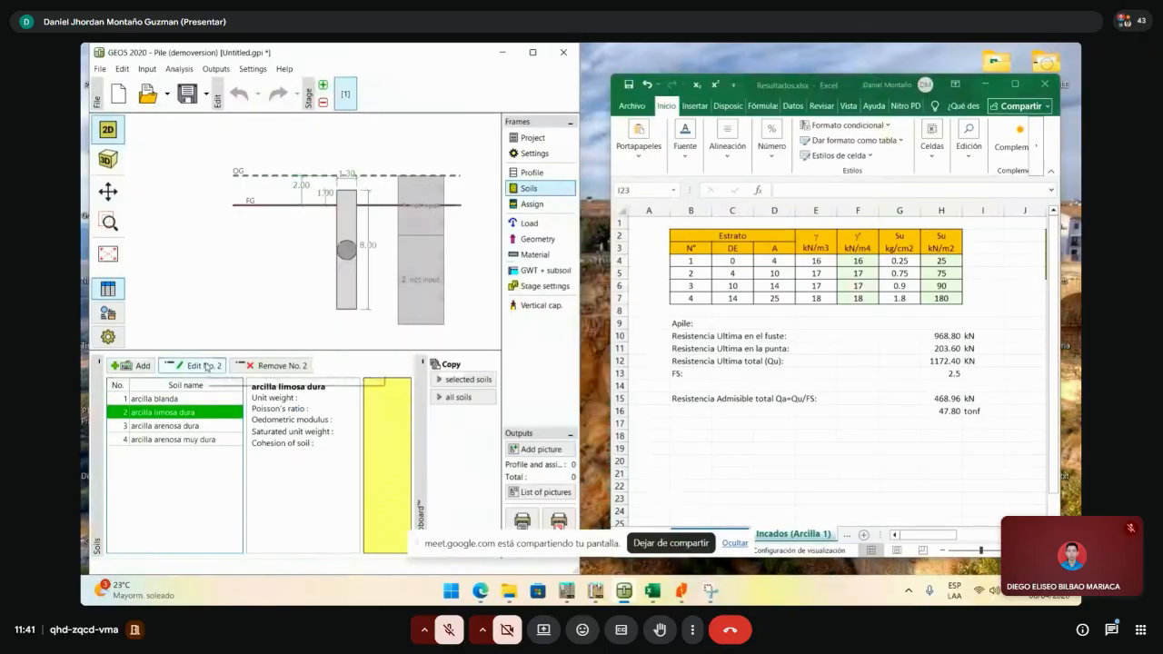
double_click(189, 414)
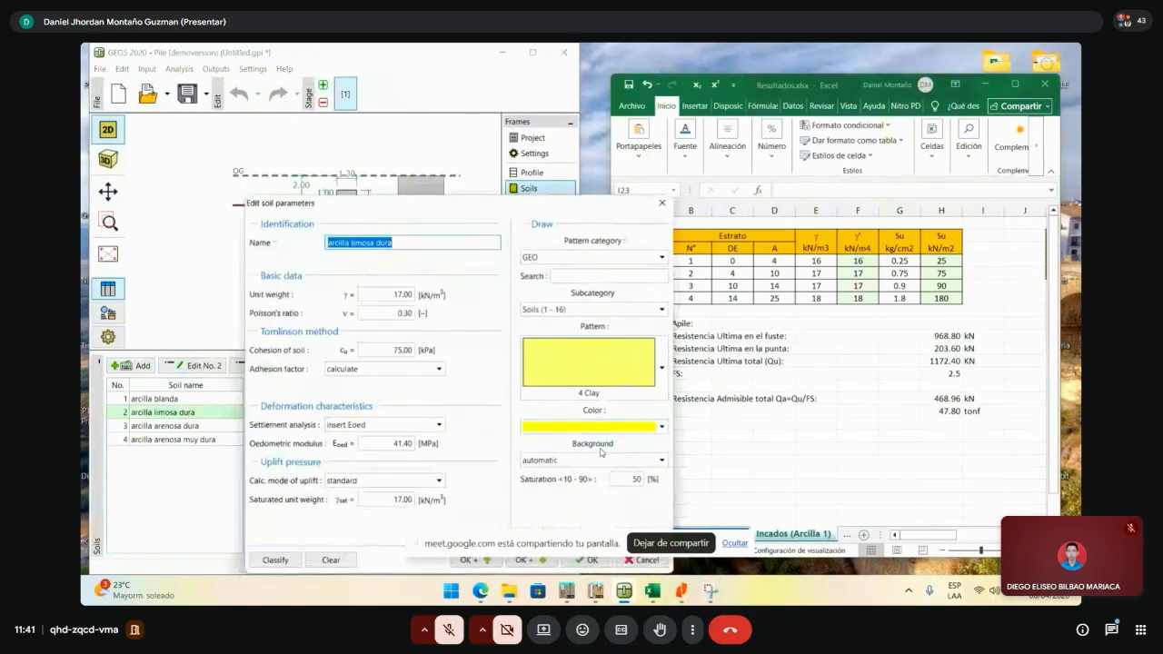
click(591, 426)
click(578, 470)
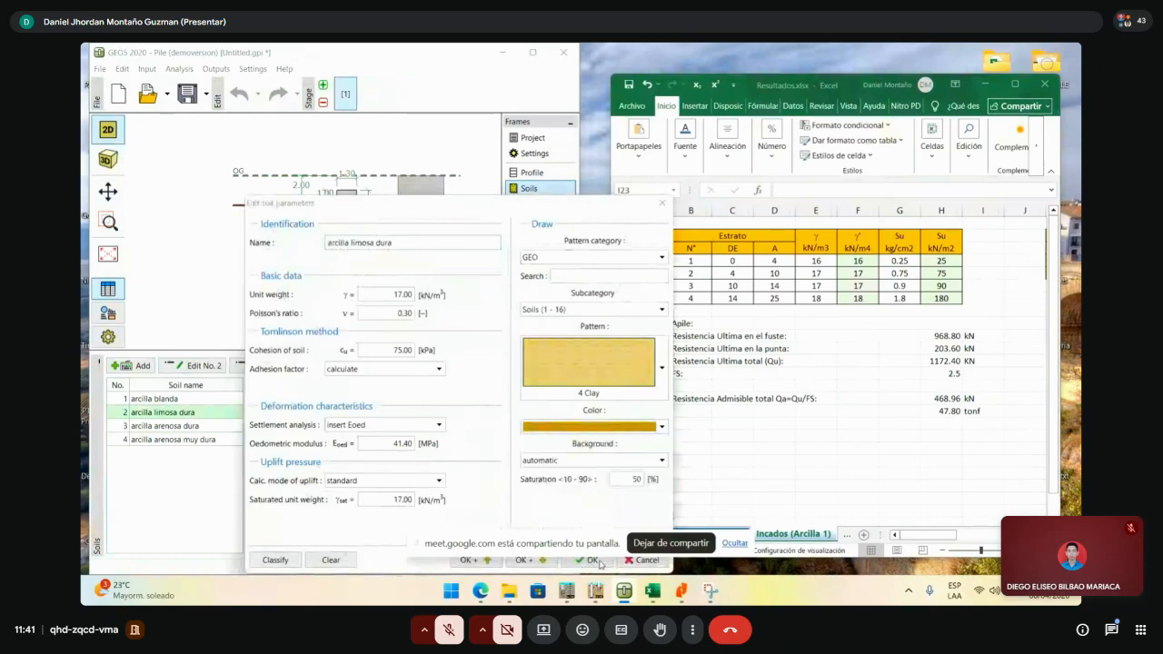
drag(561, 206, 565, 84)
click(596, 439)
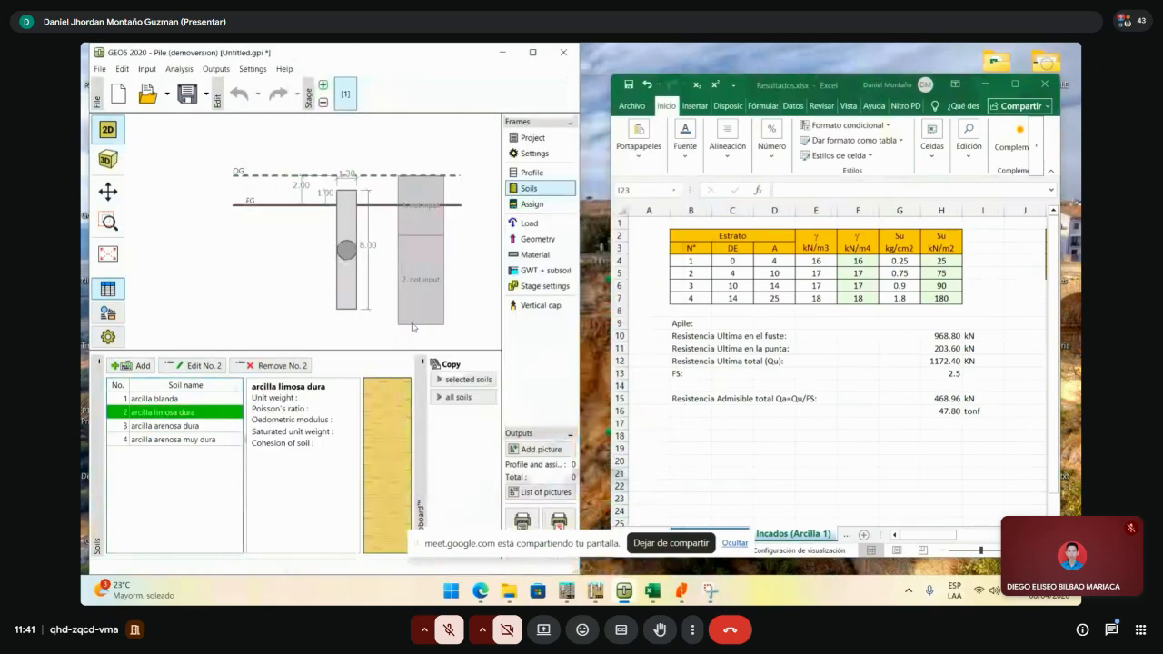
- Assign arcilla limosa dura, arcilla arenosa dura and arcilla arenosa muy dura to layers 2, 3 and 4
click(547, 208)
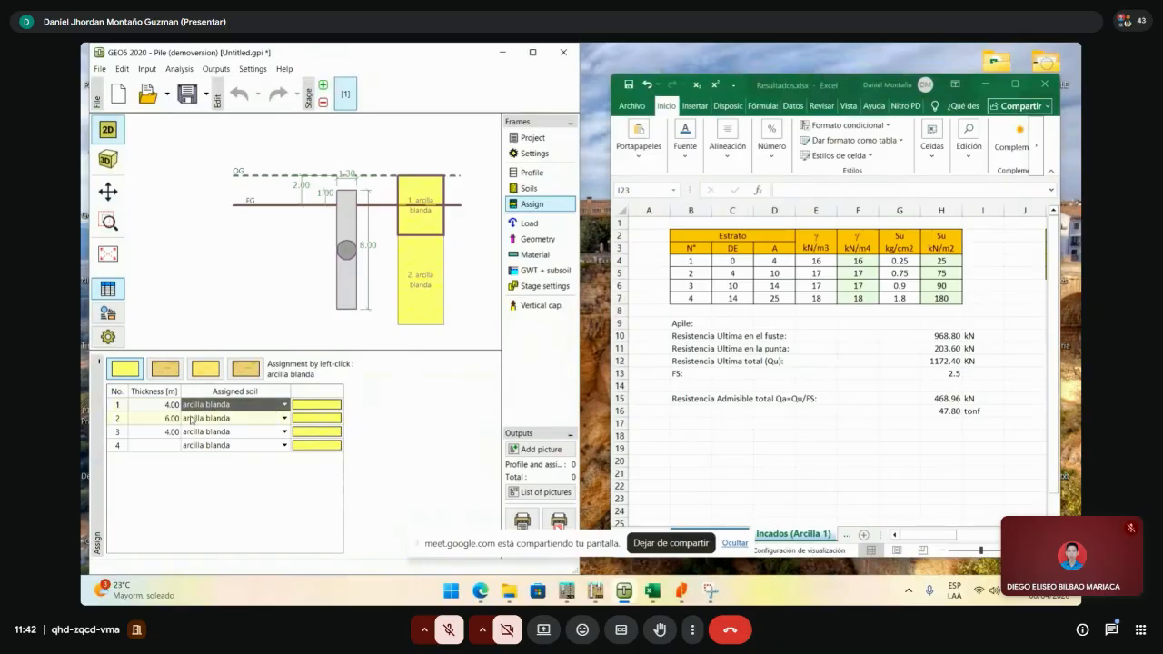
click(261, 418)
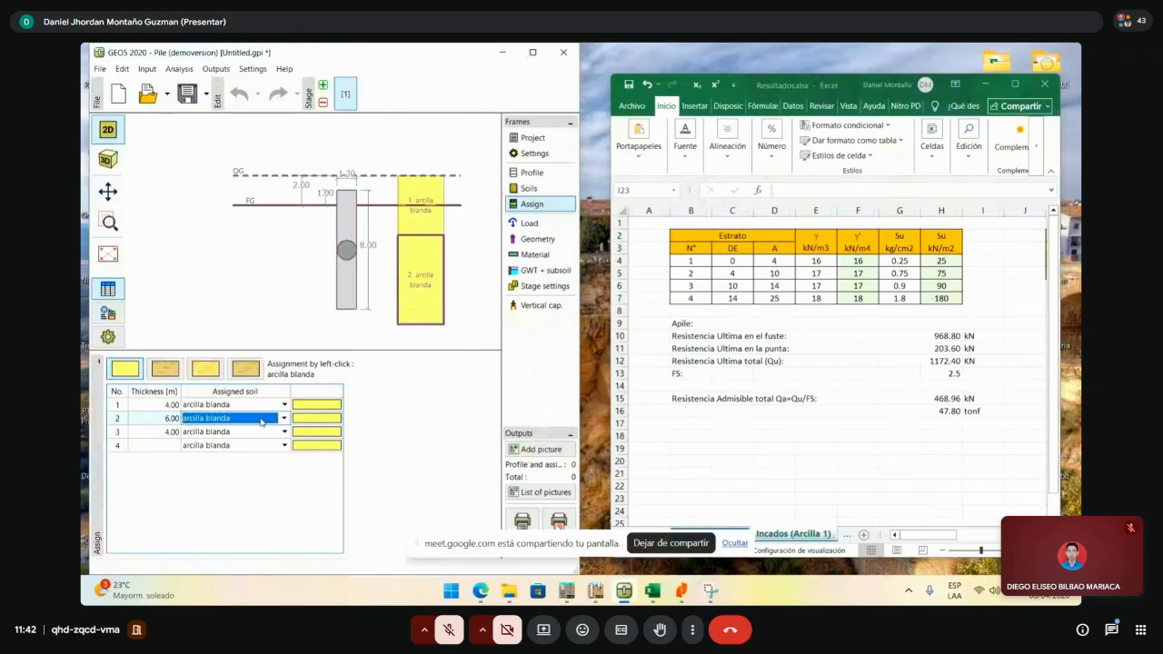
click(260, 419)
click(222, 452)
click(264, 431)
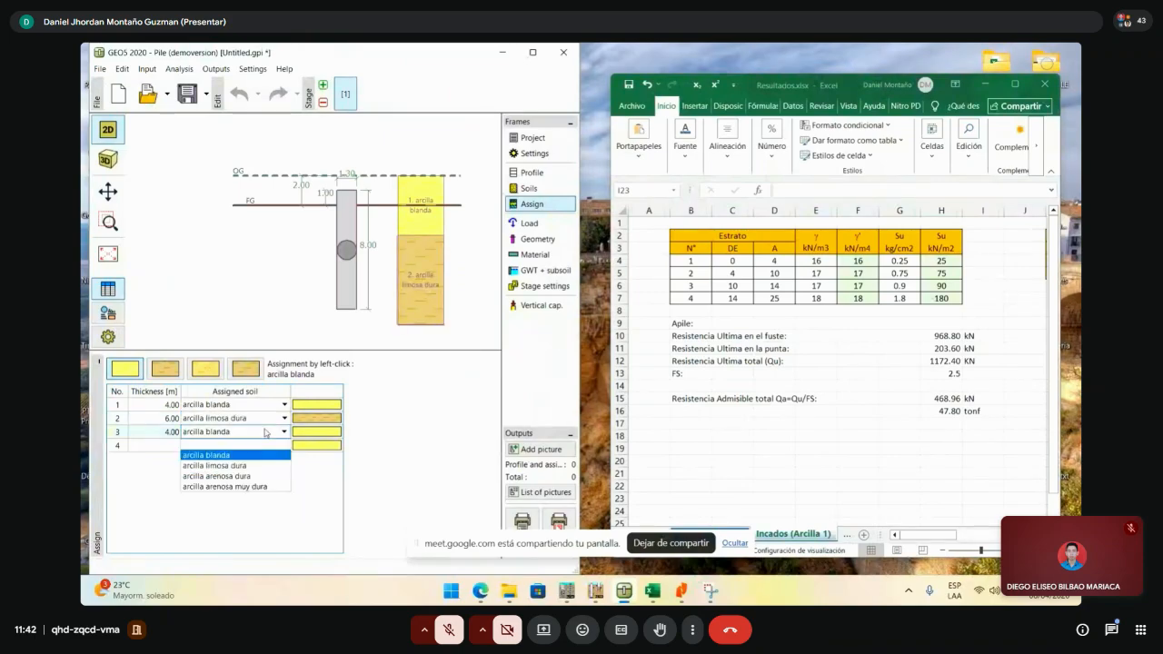
click(267, 479)
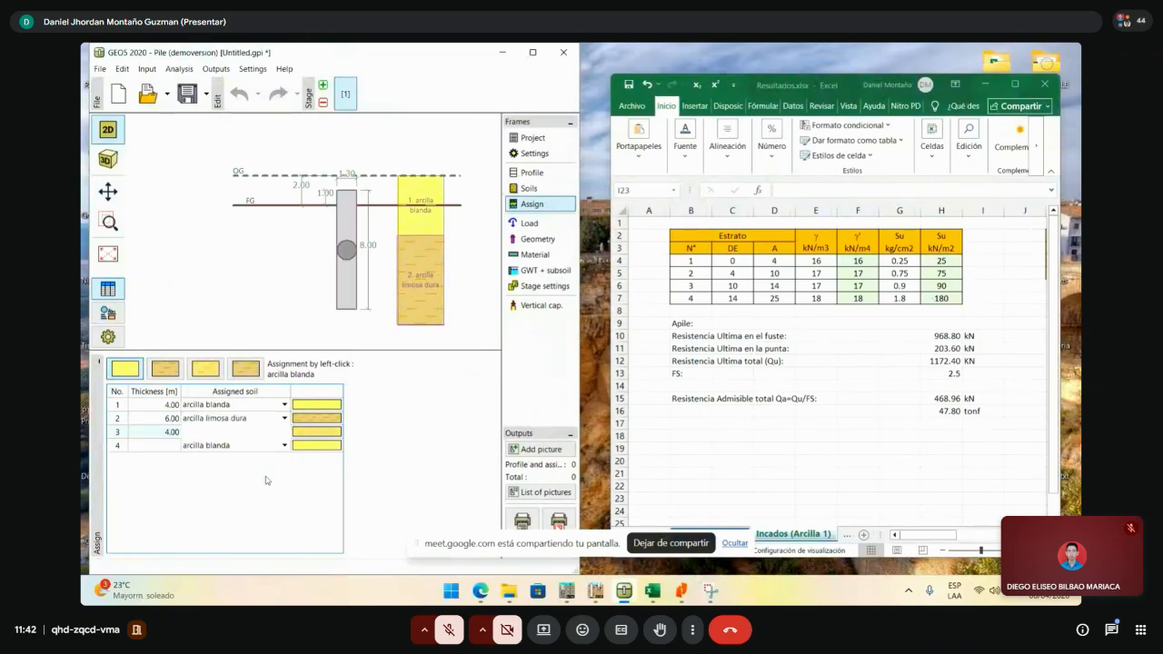
click(276, 446)
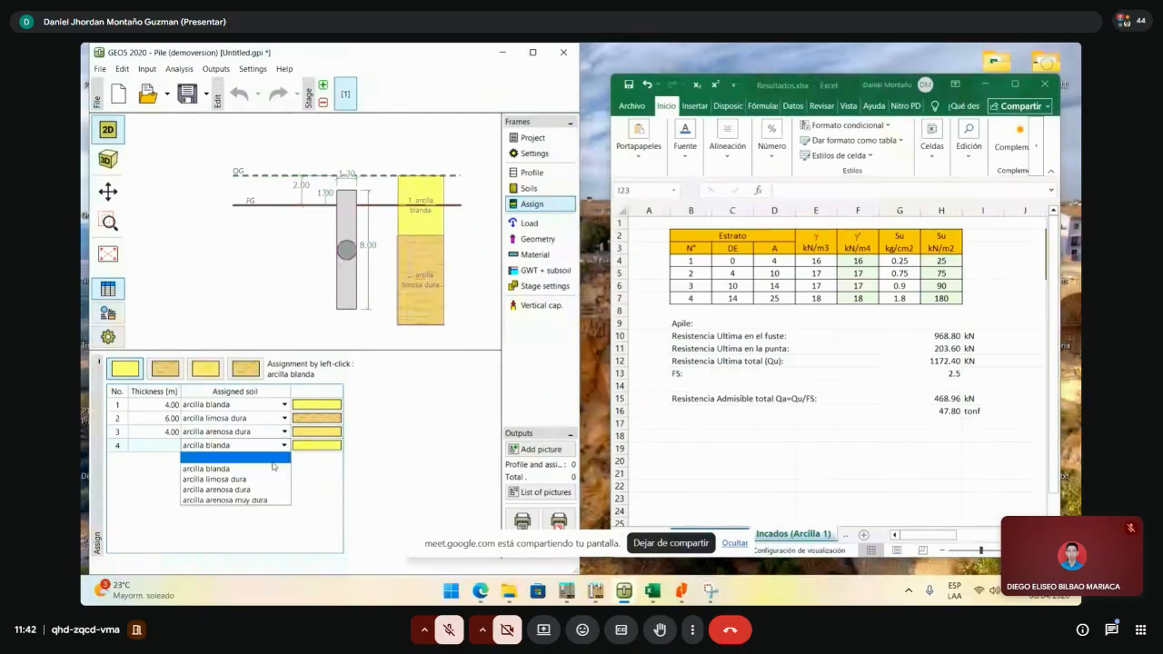
click(254, 502)
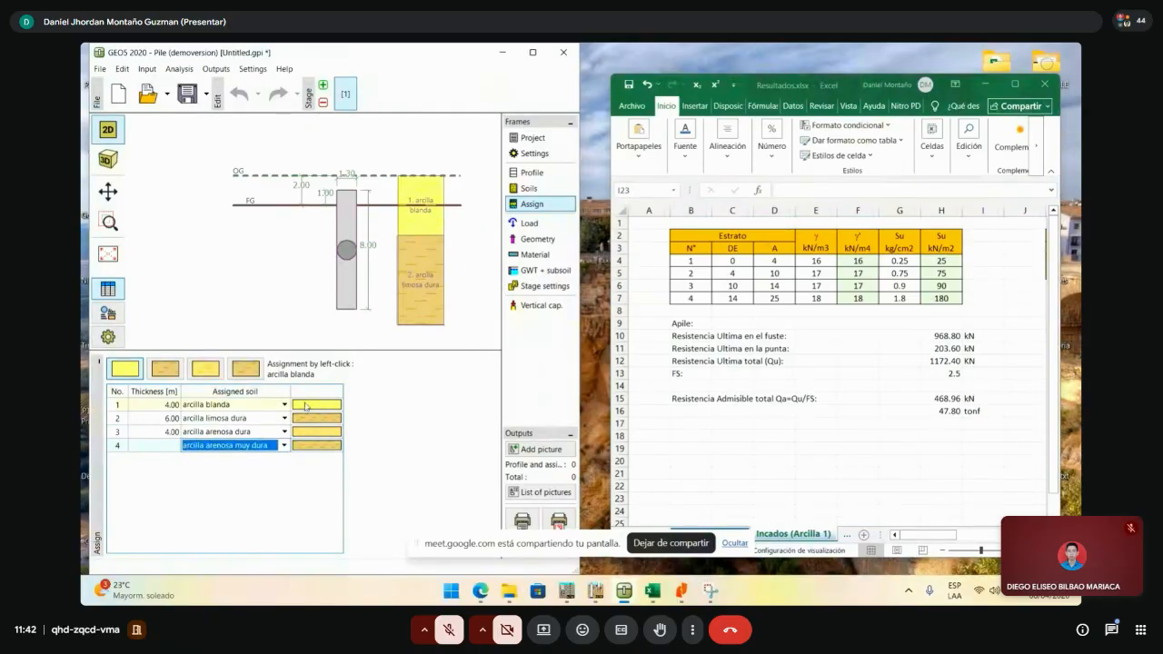
scroll(285, 281, down, 2)
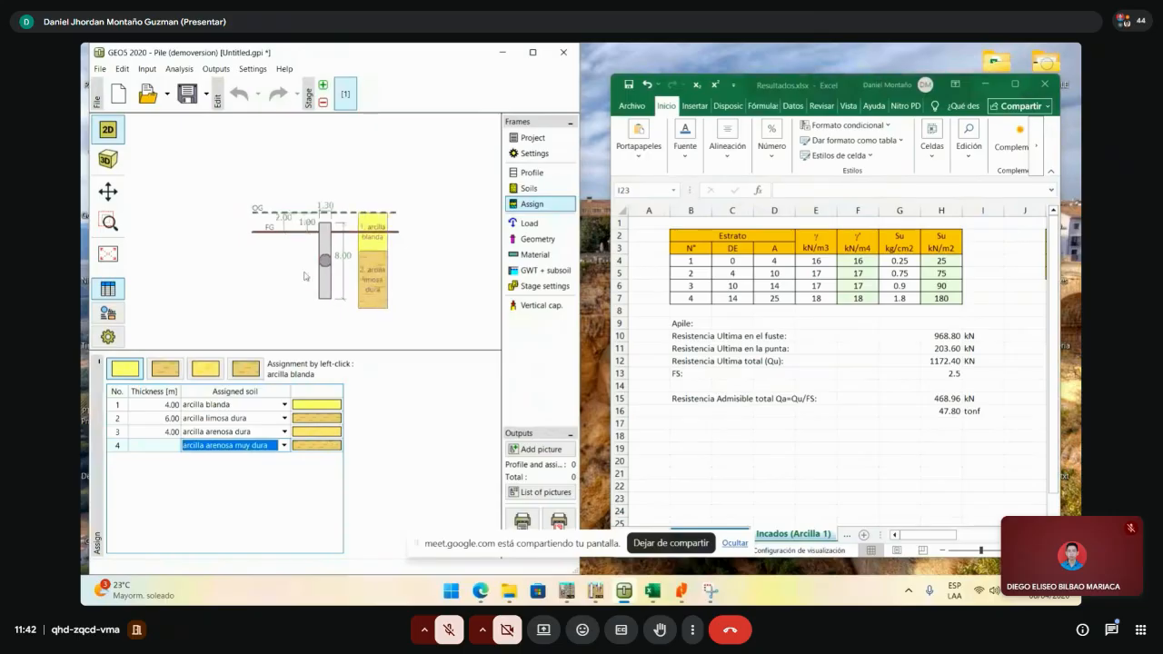
scroll(398, 265, up, 2)
drag(398, 268, 460, 221)
scroll(339, 328, down, 1)
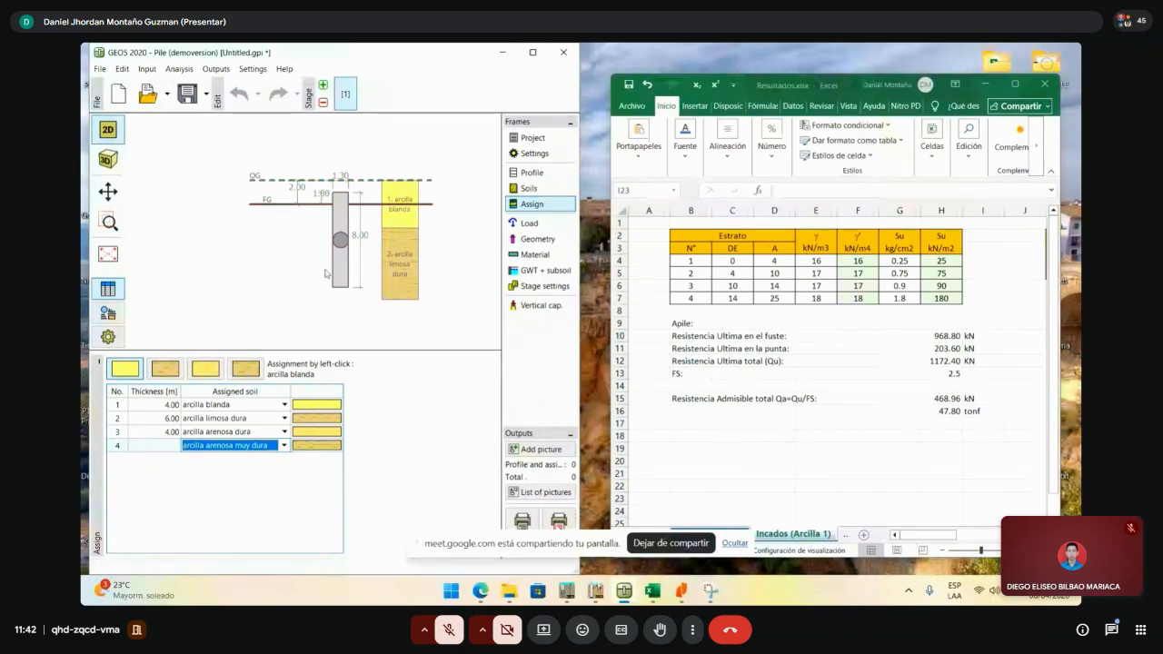
- Start a new pile load, Load No. 1, with all forces at 0.00
click(530, 224)
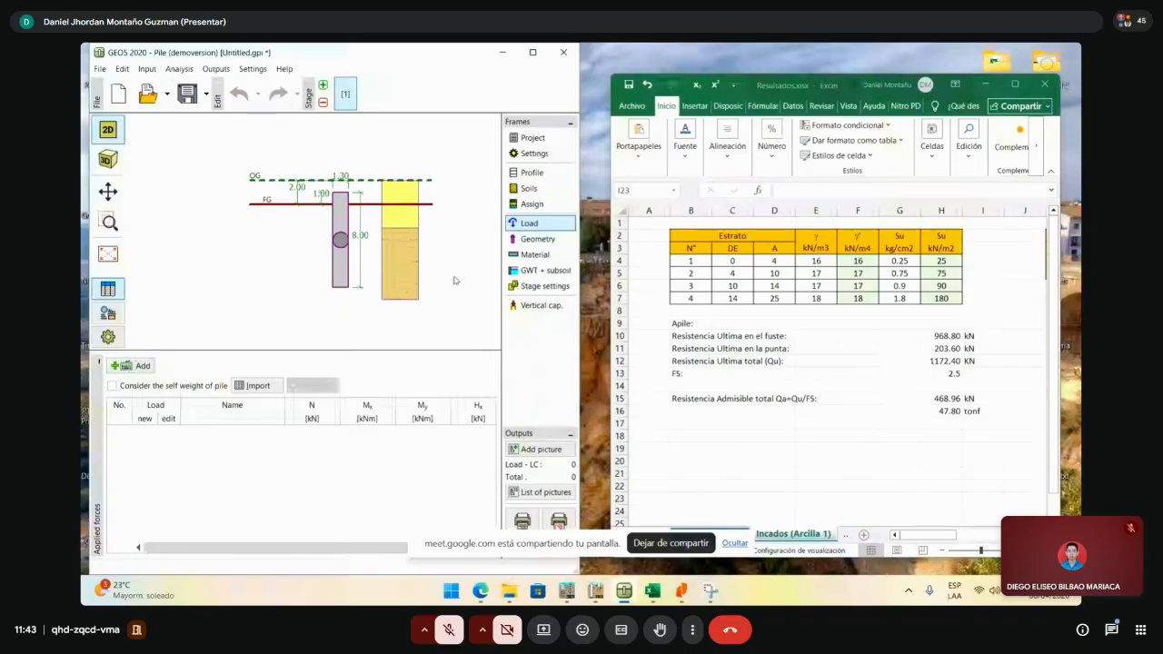
click(143, 366)
drag(666, 205, 509, 174)
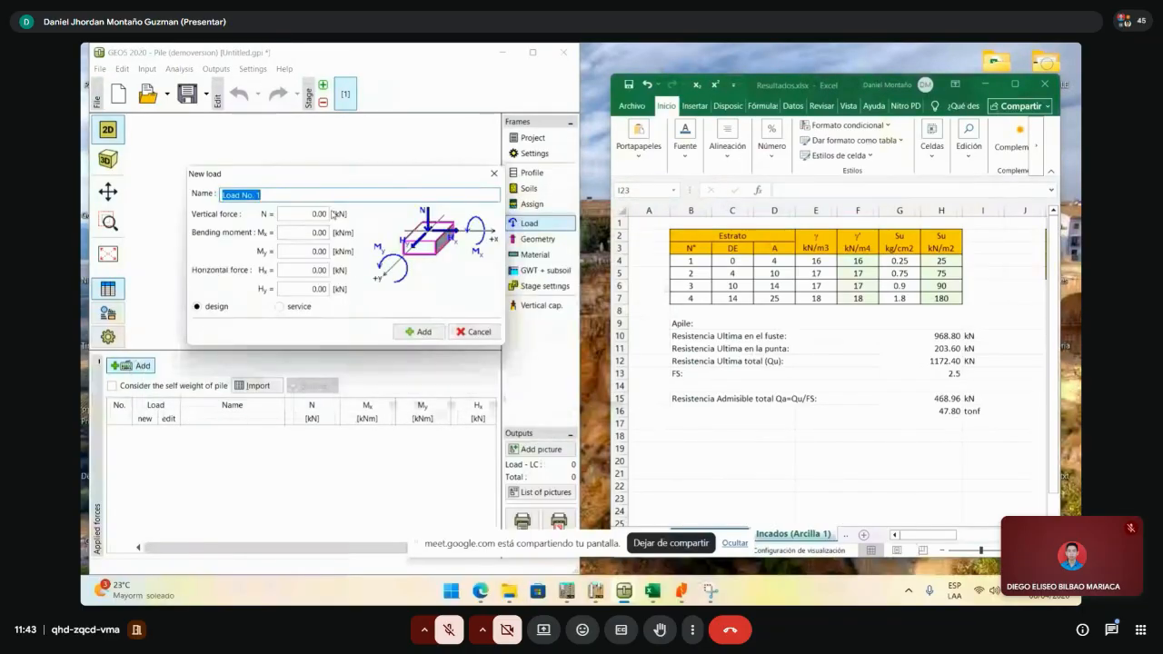
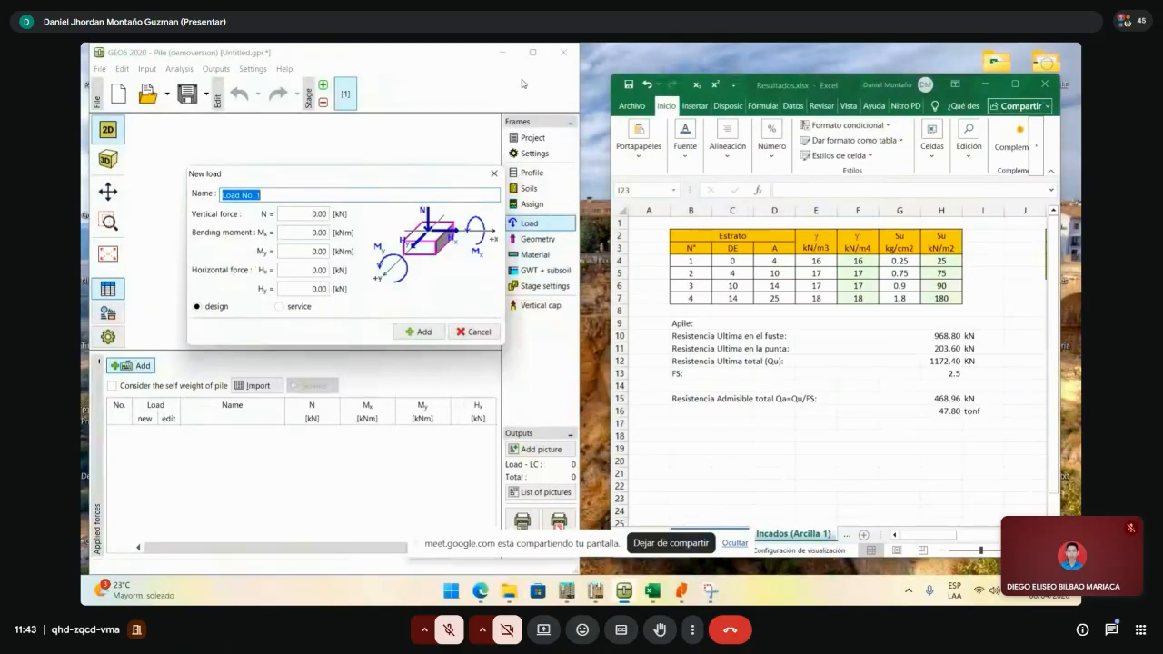
- Add Load No. 1 as a service load with vertical force N = 1 kN
click(288, 309)
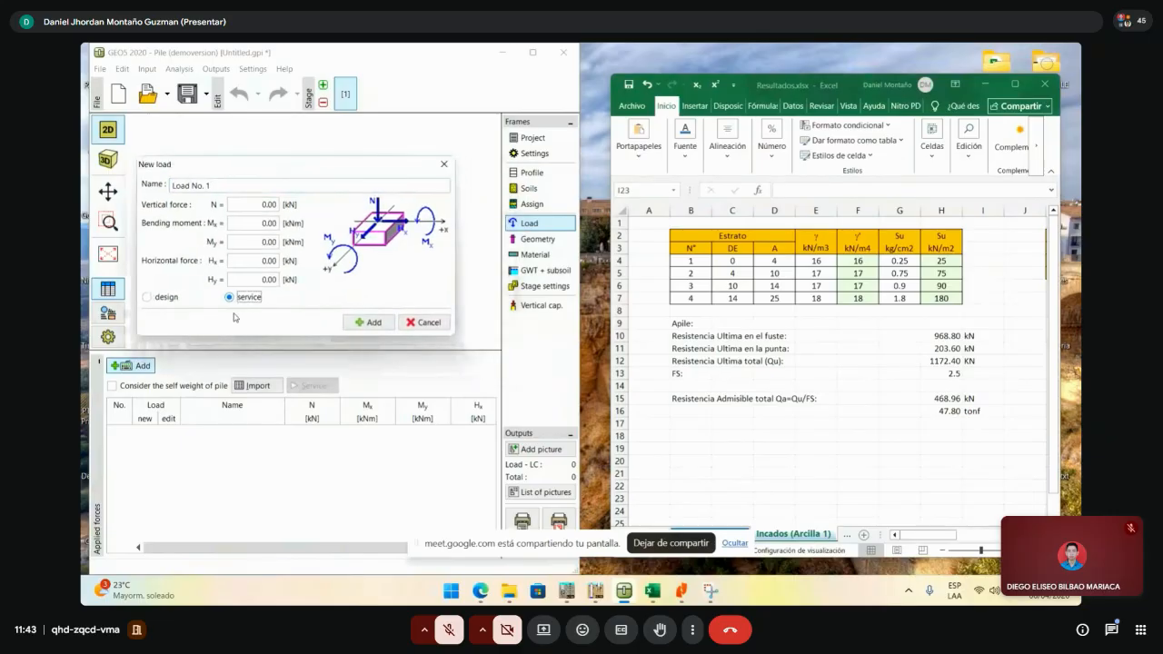
click(269, 205)
text(1)
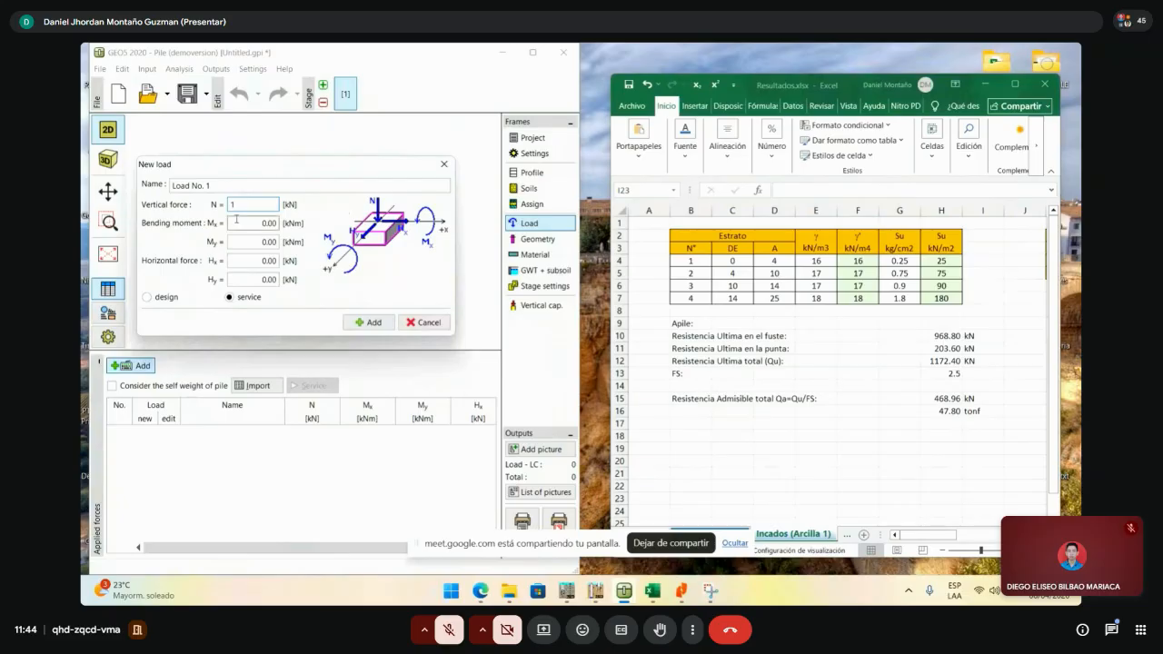
drag(238, 206, 219, 196)
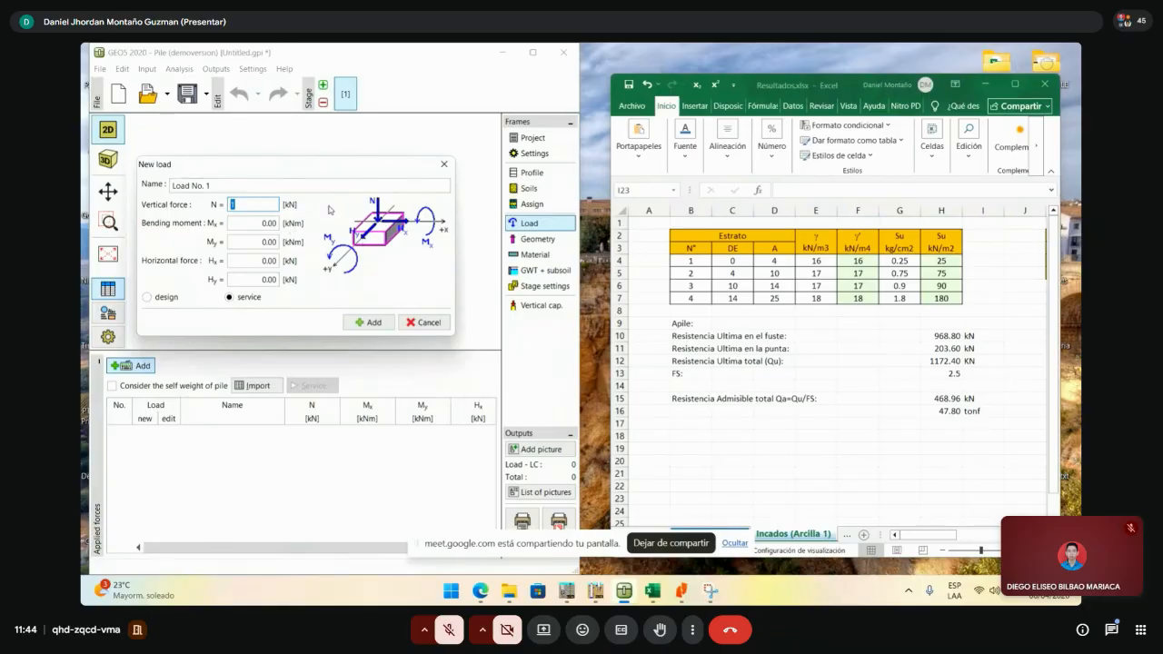
click(361, 325)
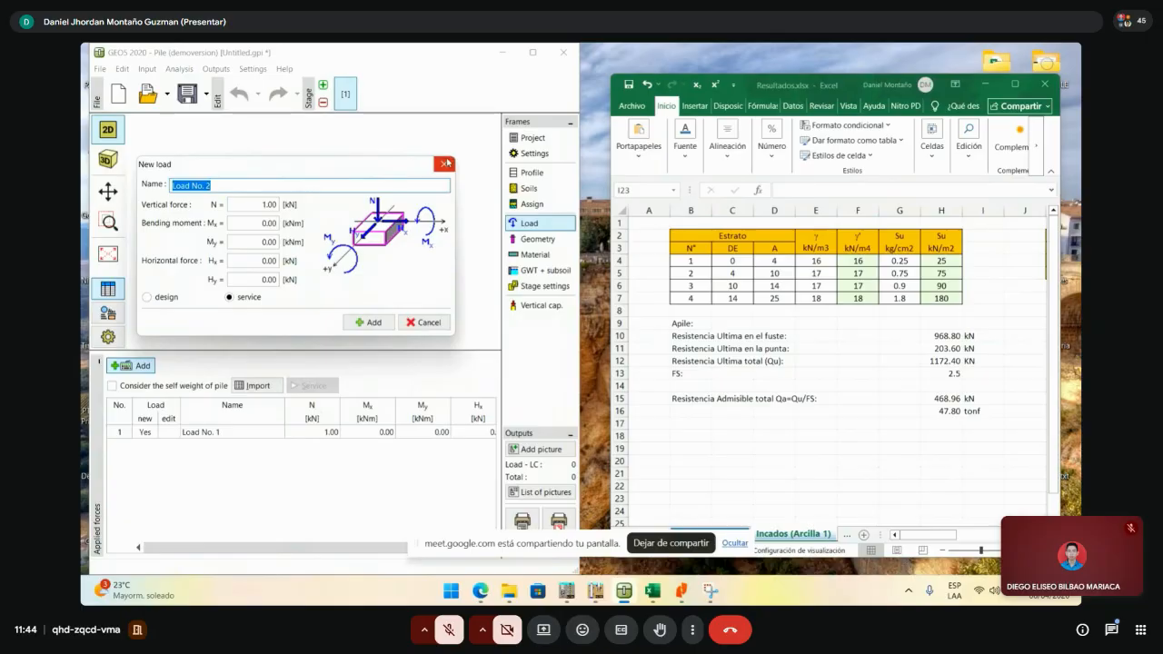
click(445, 163)
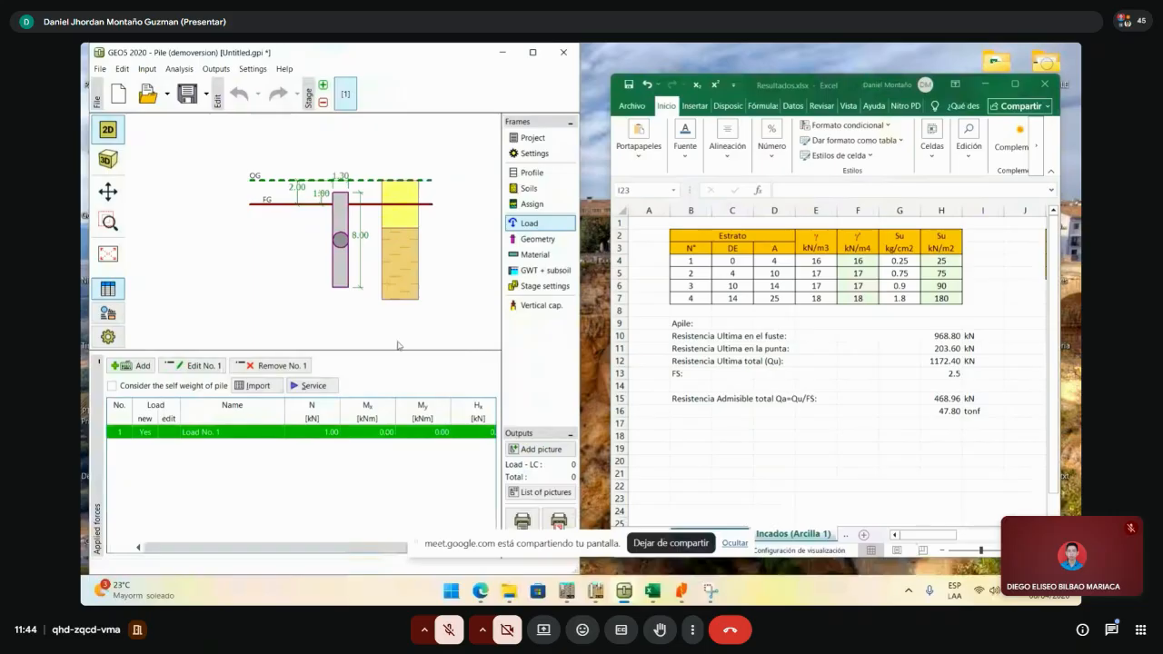
- Open the pile geometry, widen the window, and preview the circular variable and pipe cross sections
click(538, 239)
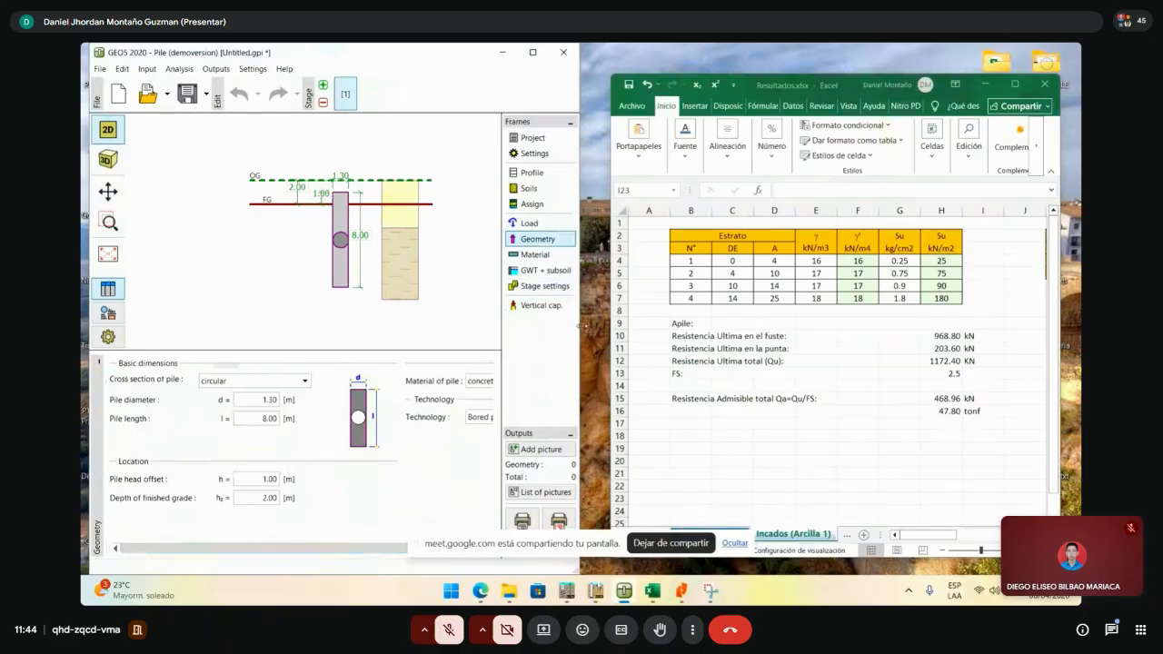
drag(580, 326, 664, 326)
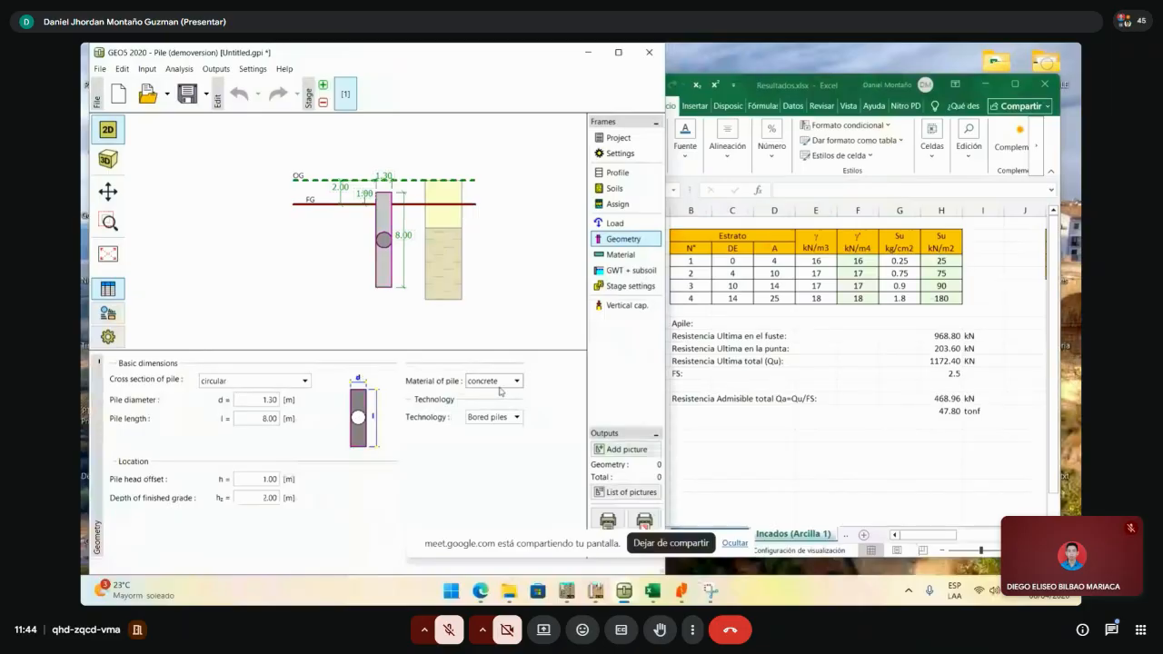
click(268, 380)
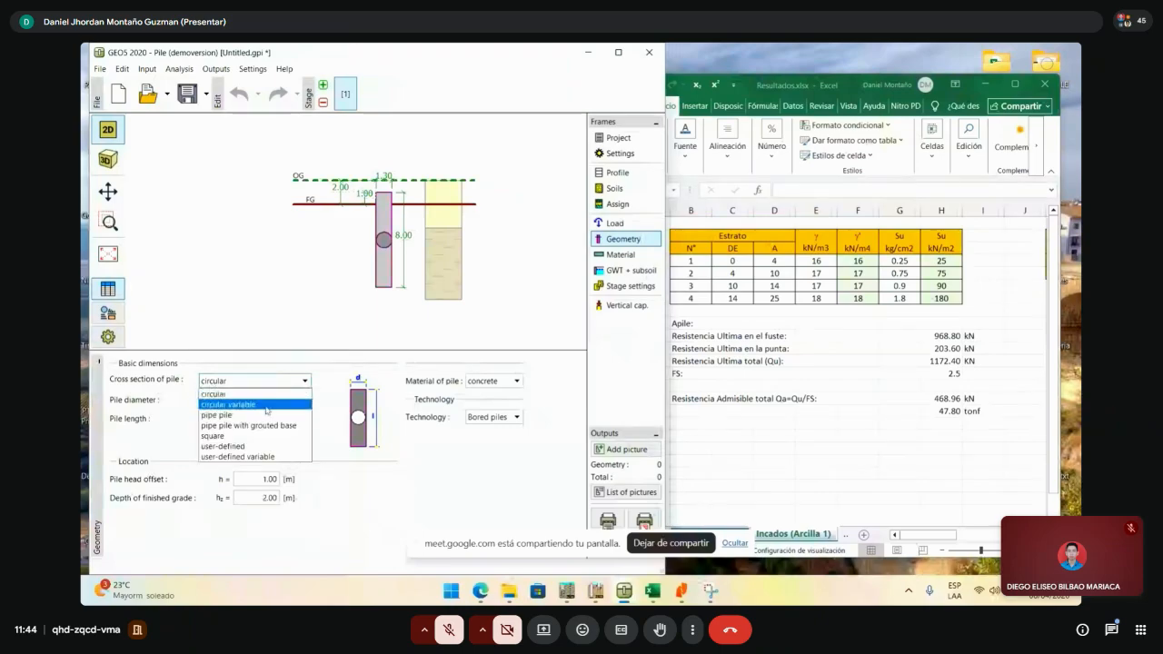
click(266, 406)
click(273, 380)
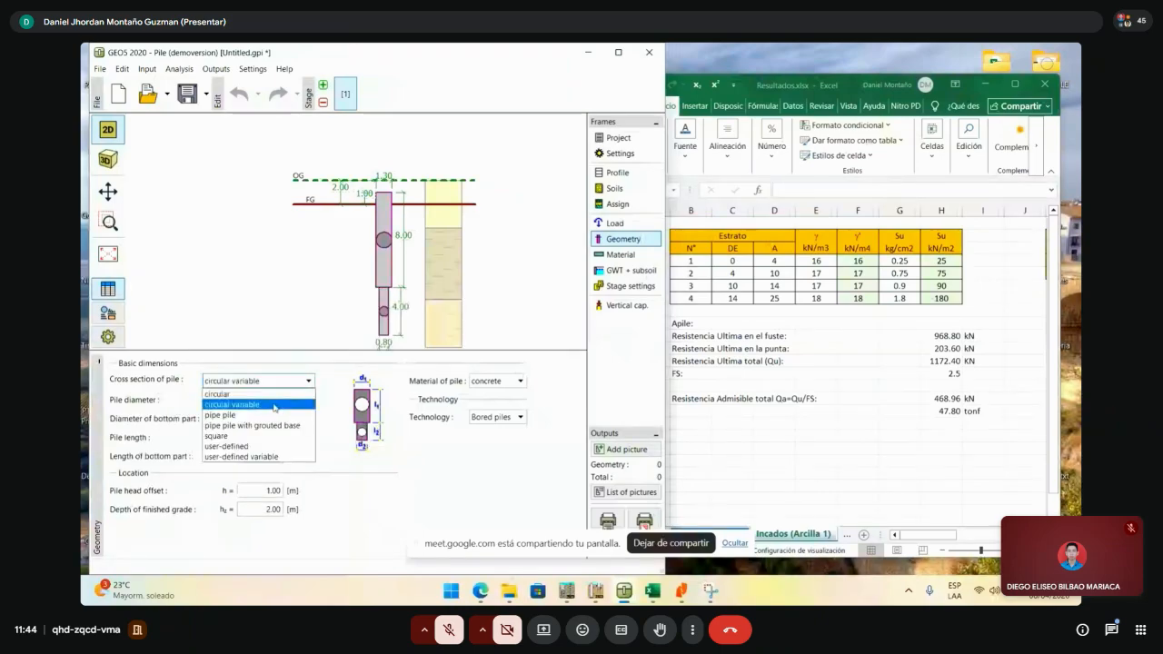
click(272, 416)
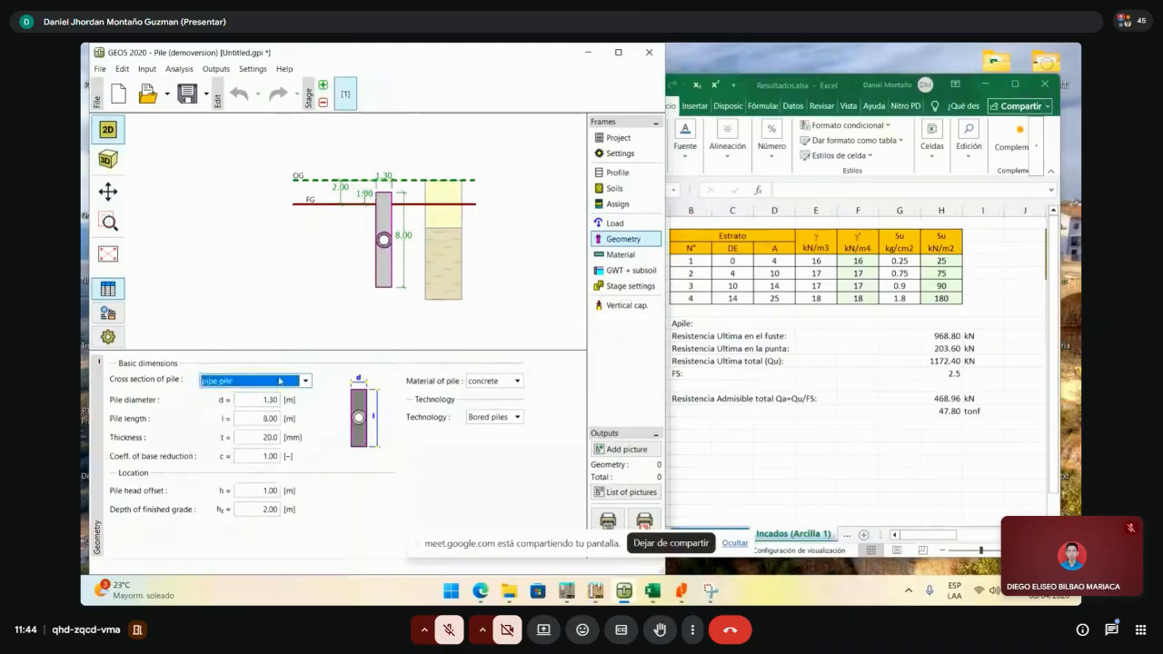
- Preview user-defined and square sections, return to circular, then bring up the Excel sheet and PDF
click(279, 385)
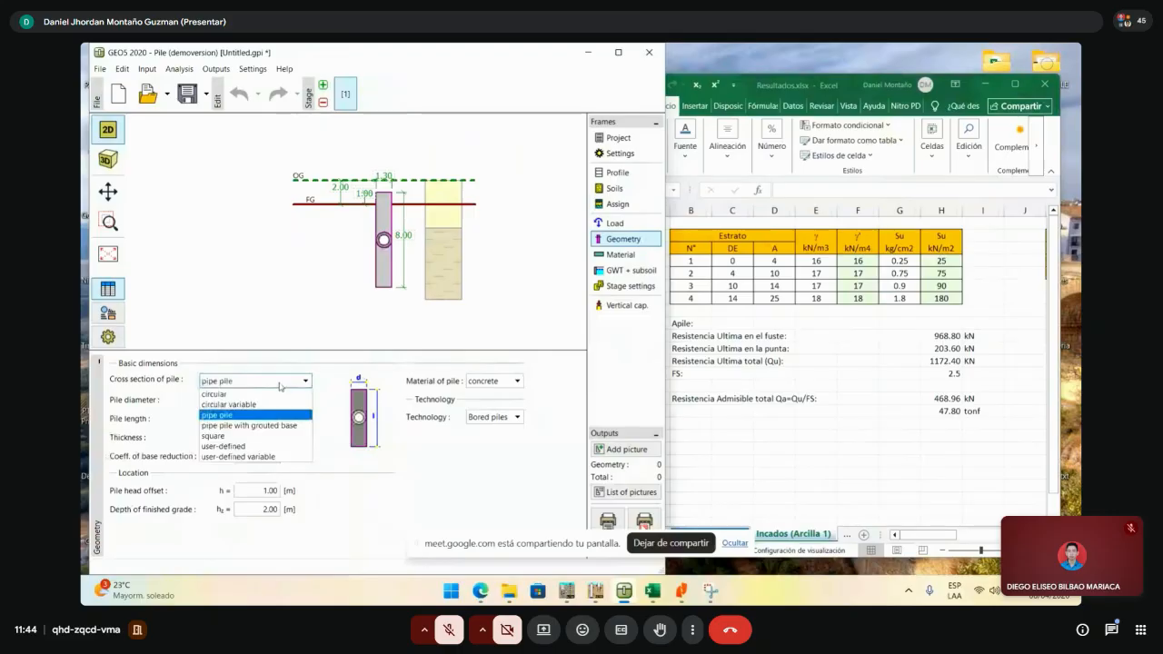
click(260, 445)
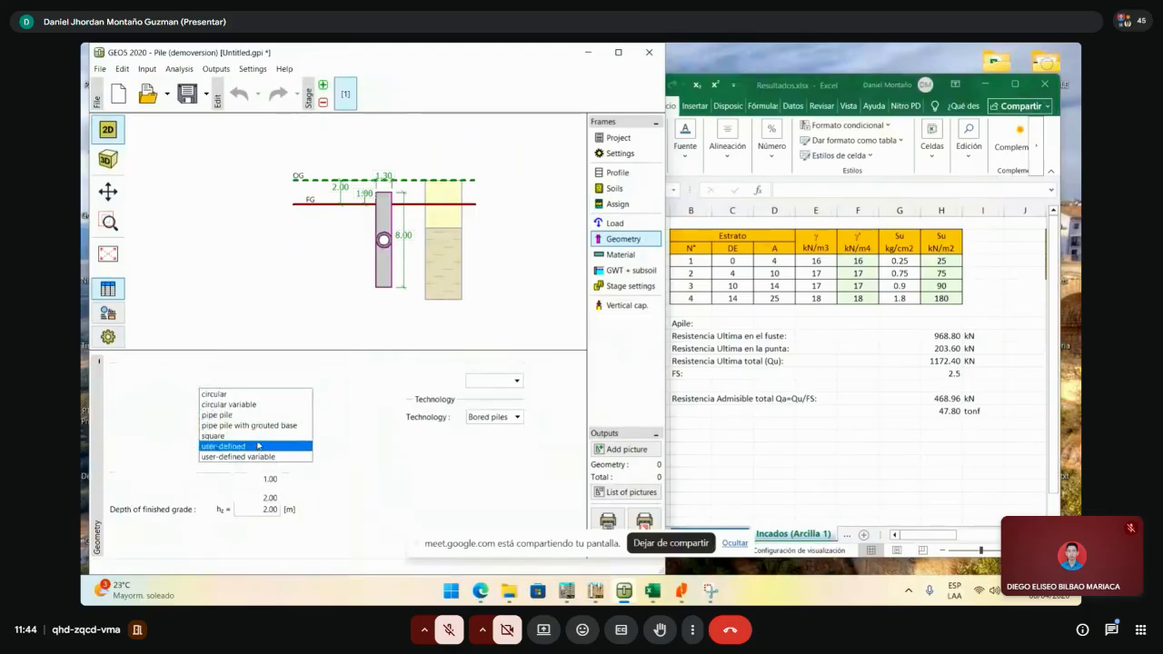
click(290, 384)
click(247, 436)
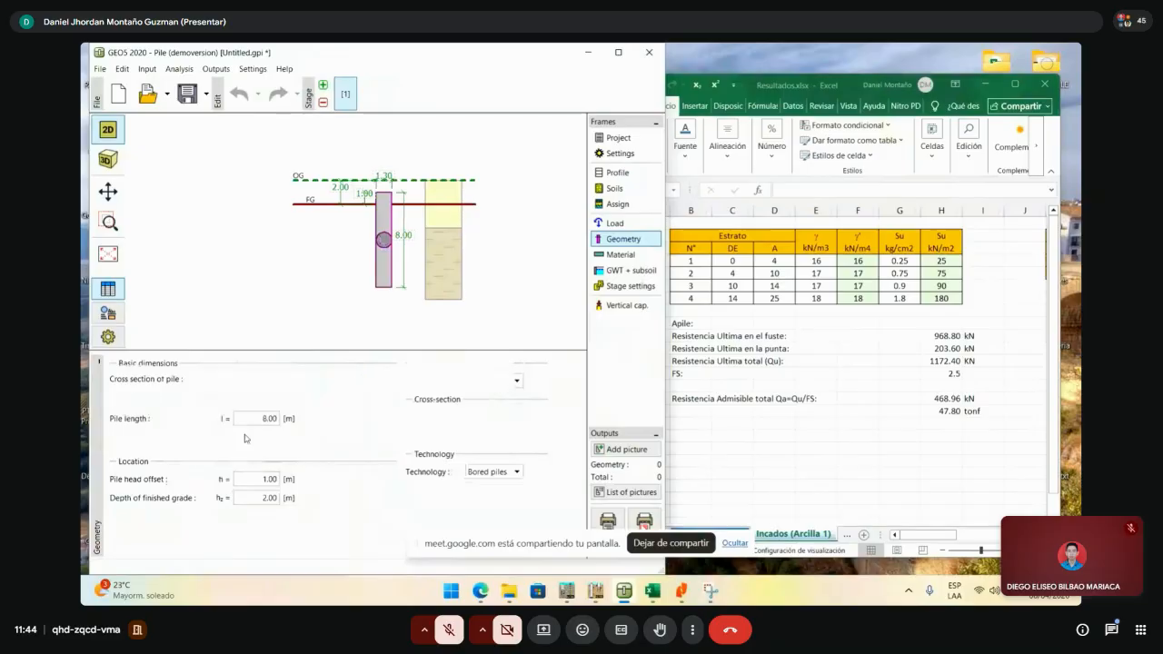
click(261, 381)
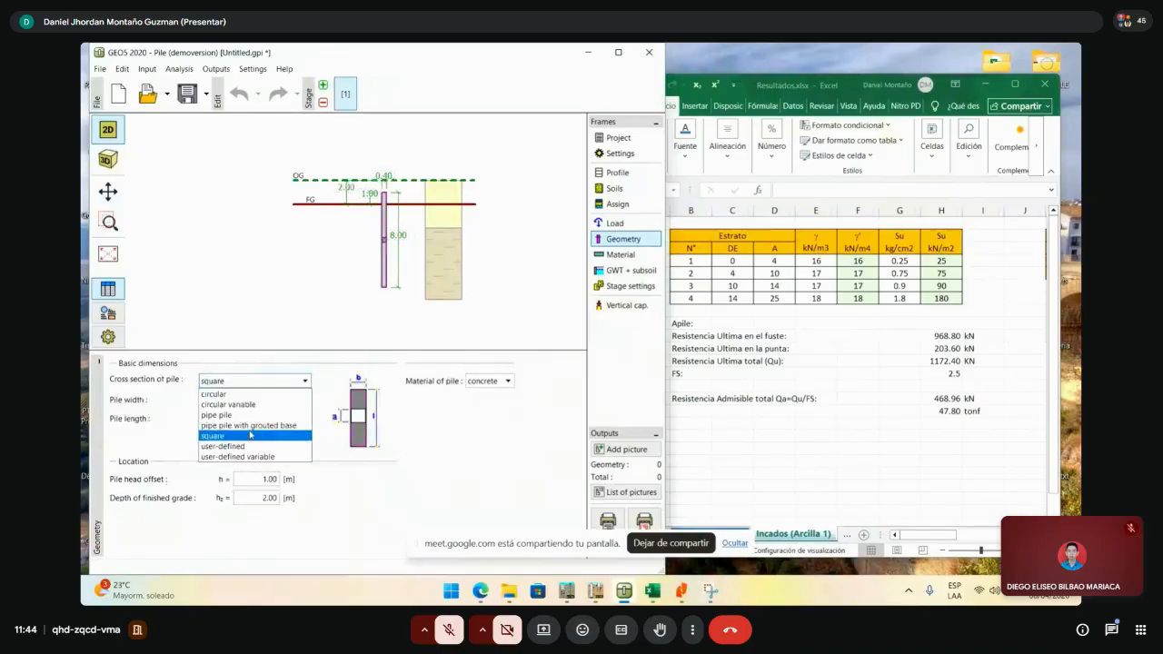
click(247, 394)
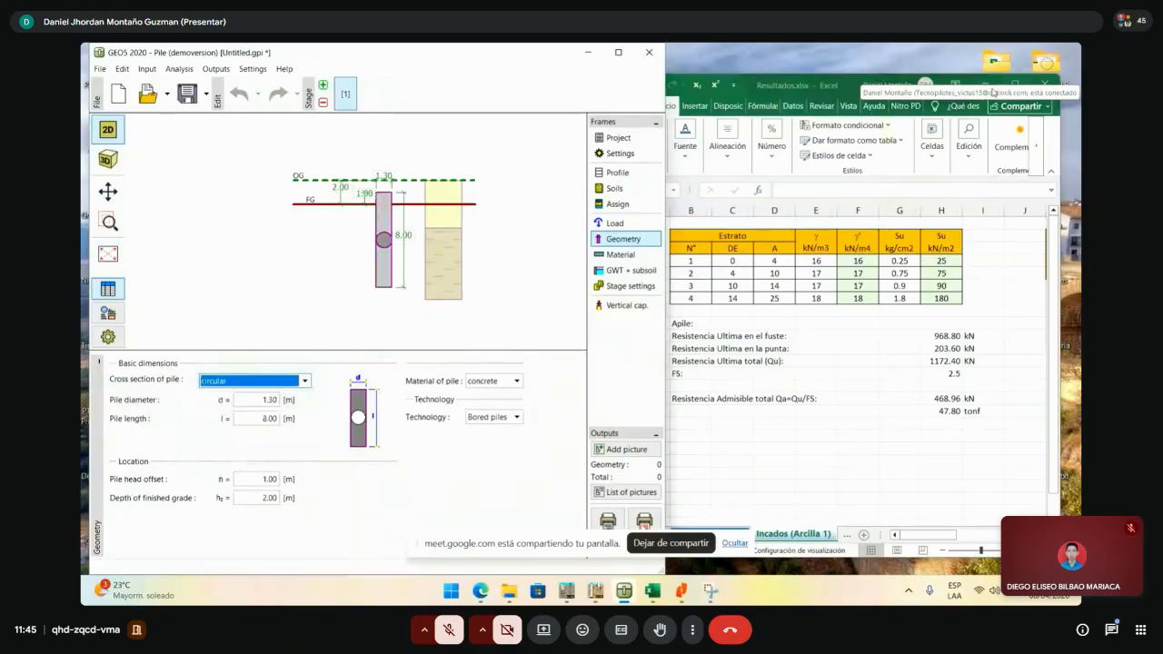
click(993, 93)
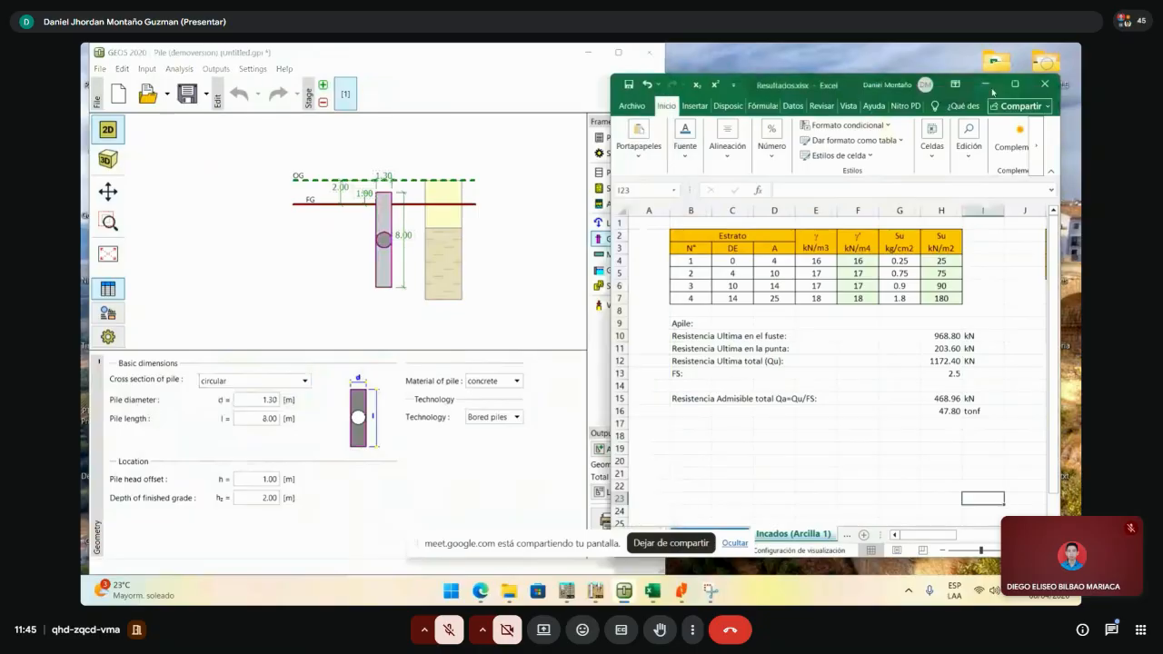
click(680, 596)
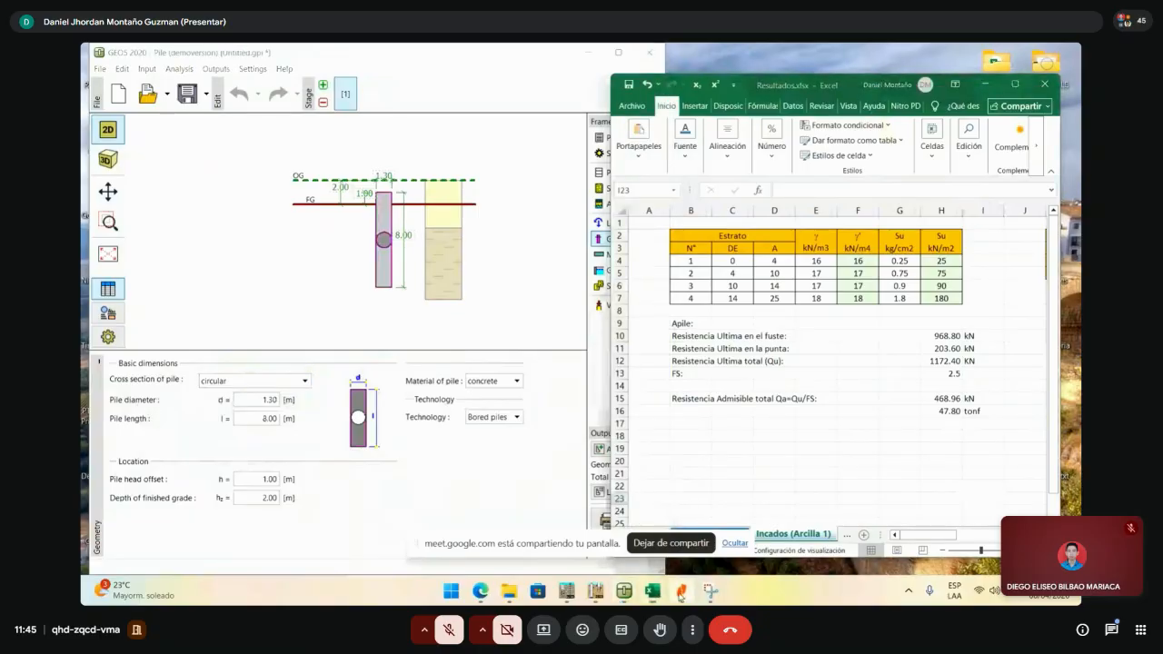
- Set the pile diameter to 0.40 m and the pile length to 16 m
click(263, 400)
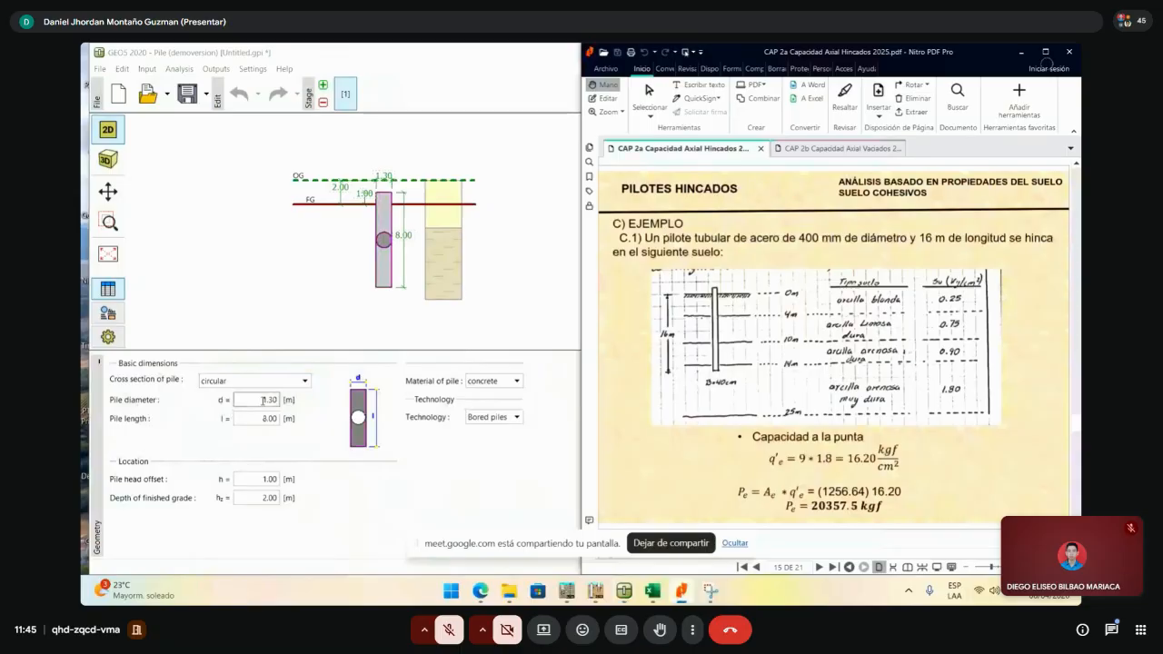
text(0.40)
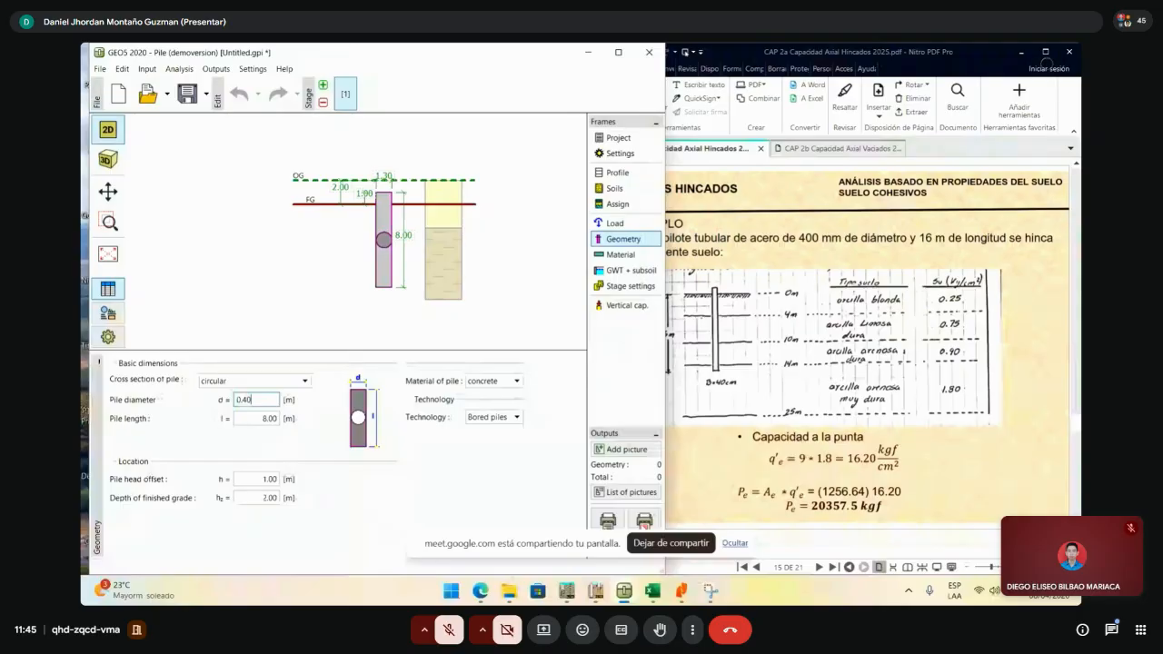
key(Tab)
text(16)
click(269, 481)
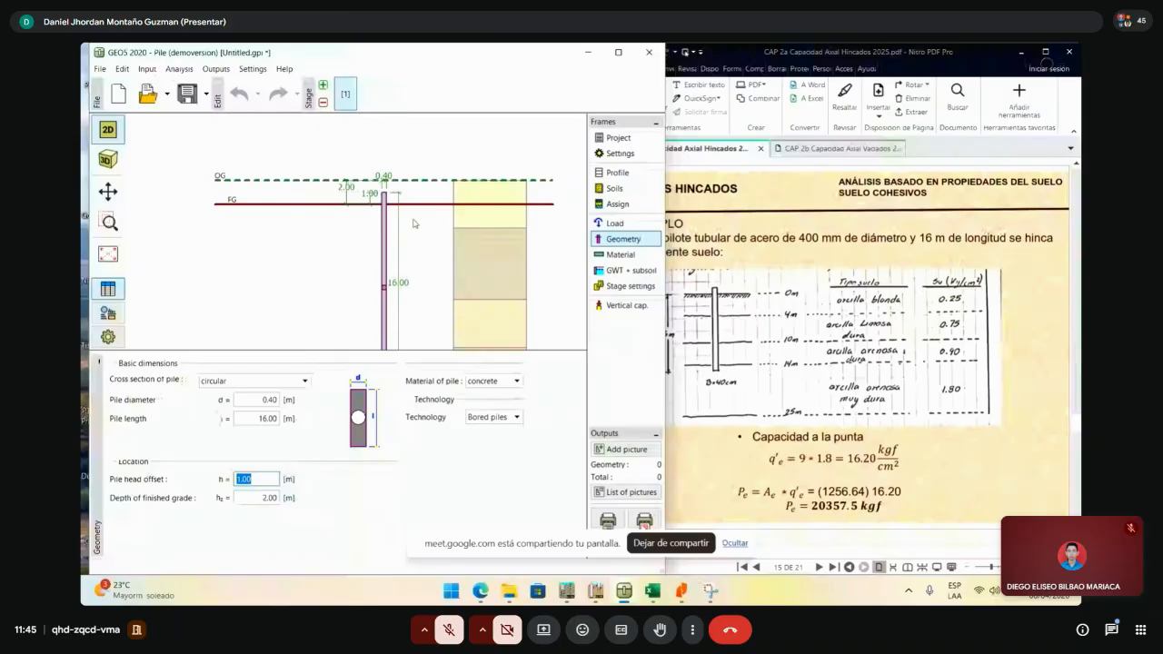
drag(414, 223, 427, 219)
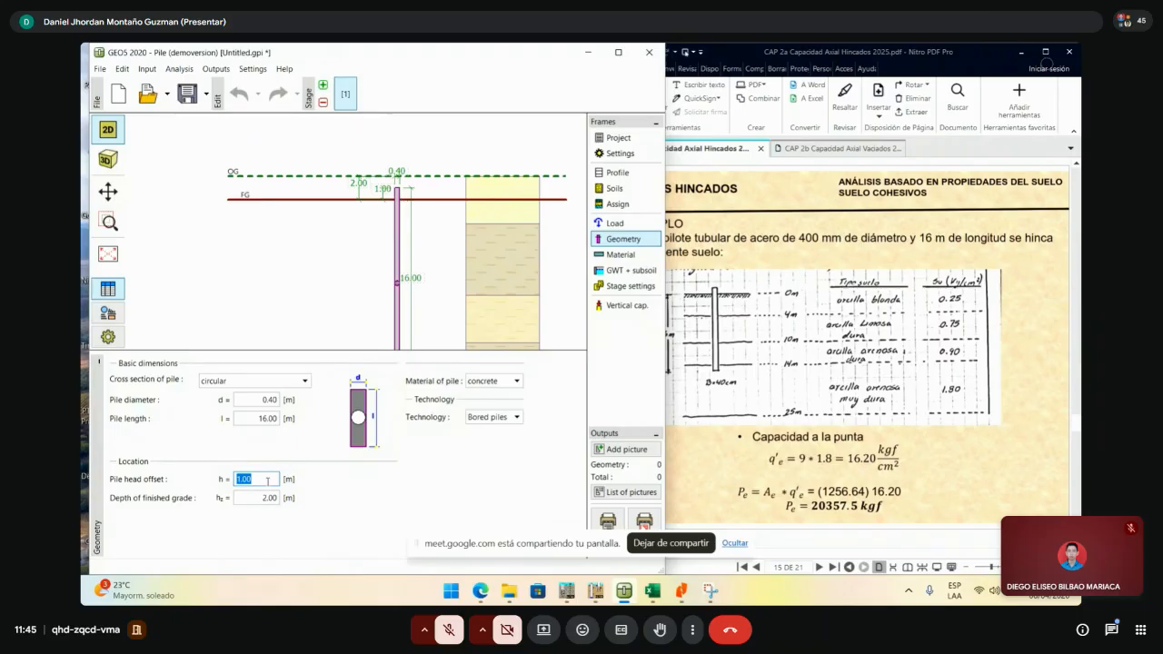
- Set both the pile head offset and the depth of finished grade to 0
text(0)
key(Tab)
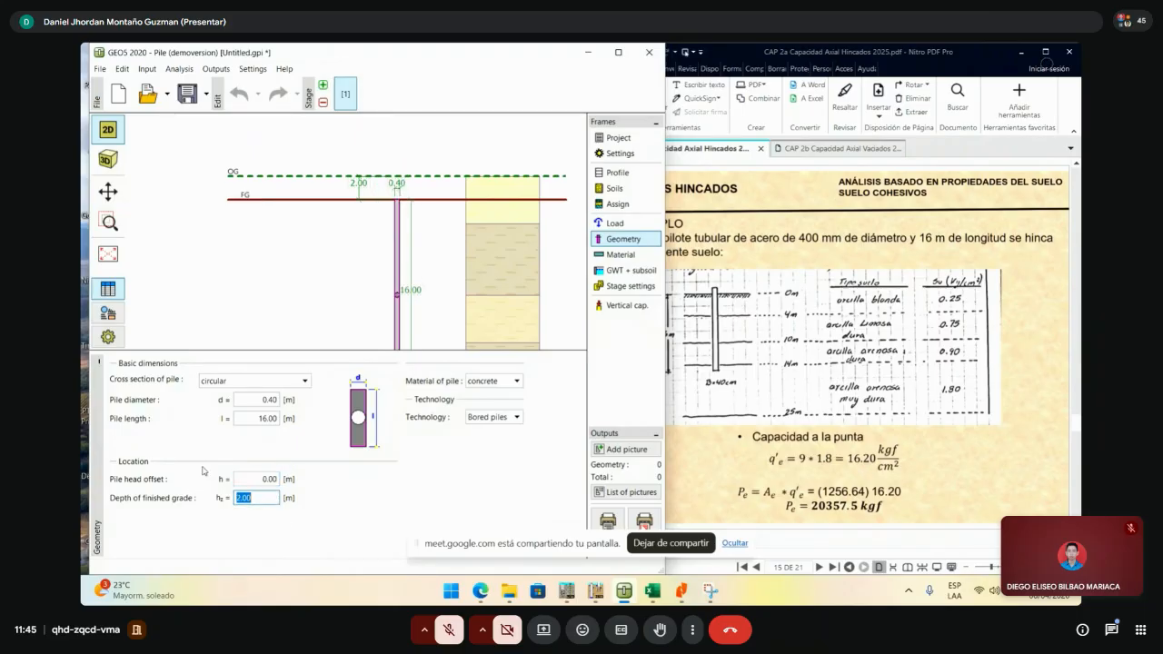
click(264, 500)
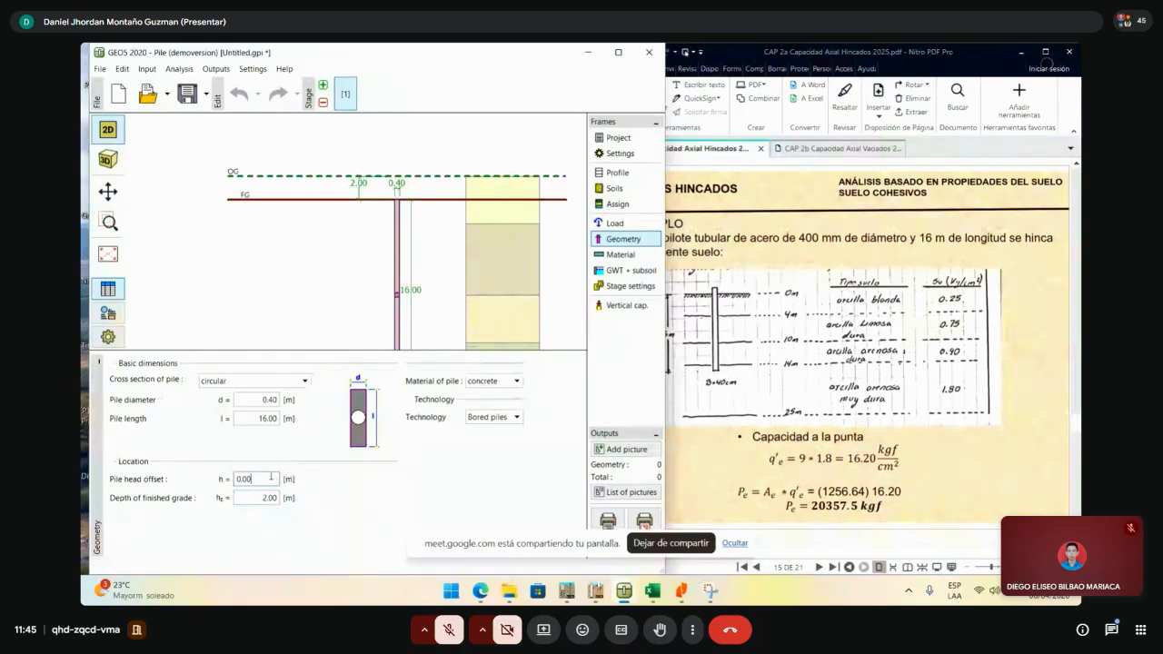
double_click(268, 480)
double_click(268, 499)
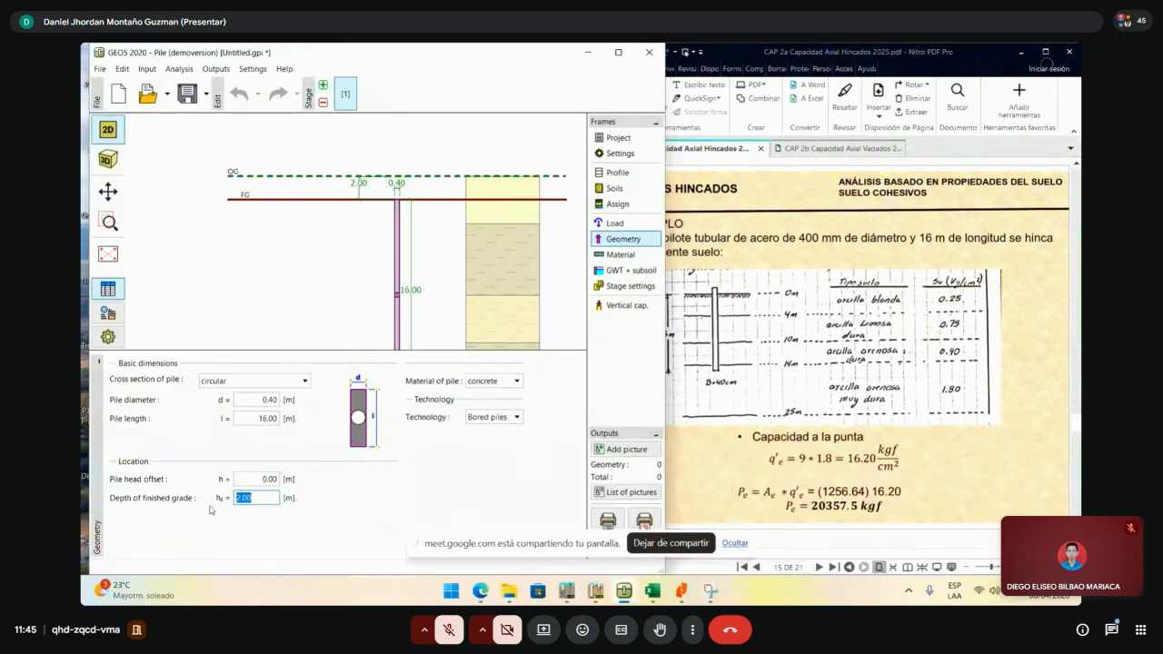
text(0)
key(Tab)
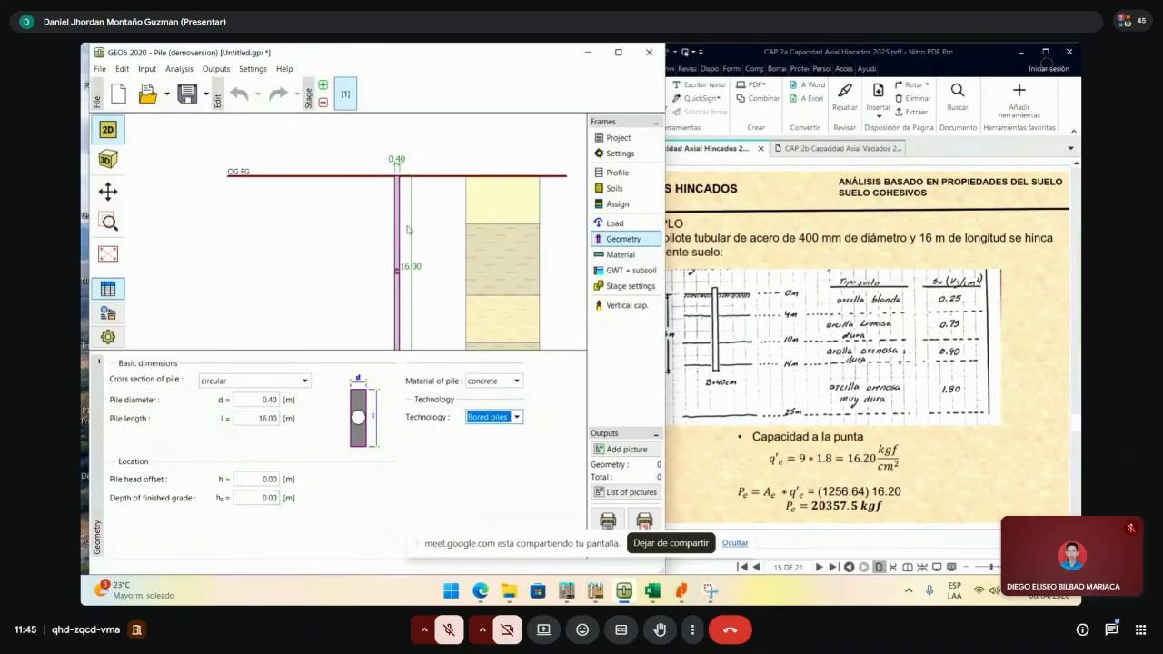
scroll(310, 220, down, 3)
scroll(349, 181, up, 2)
- Browse the pile material list, keeping concrete as the material
scroll(349, 182, up, 1)
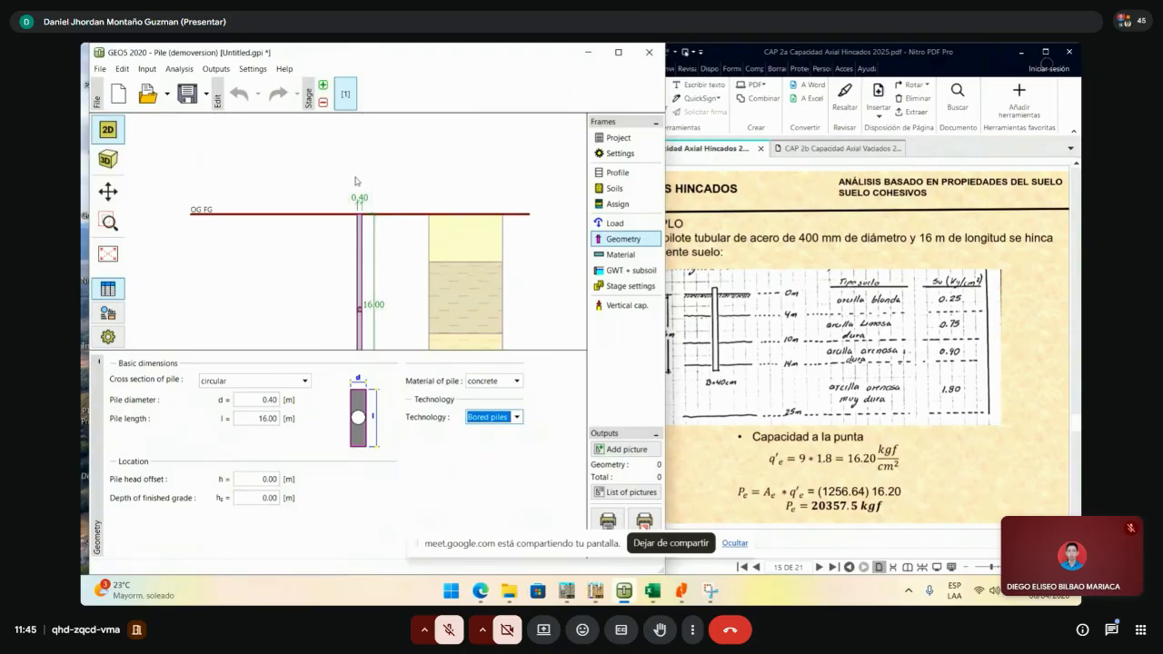
click(498, 383)
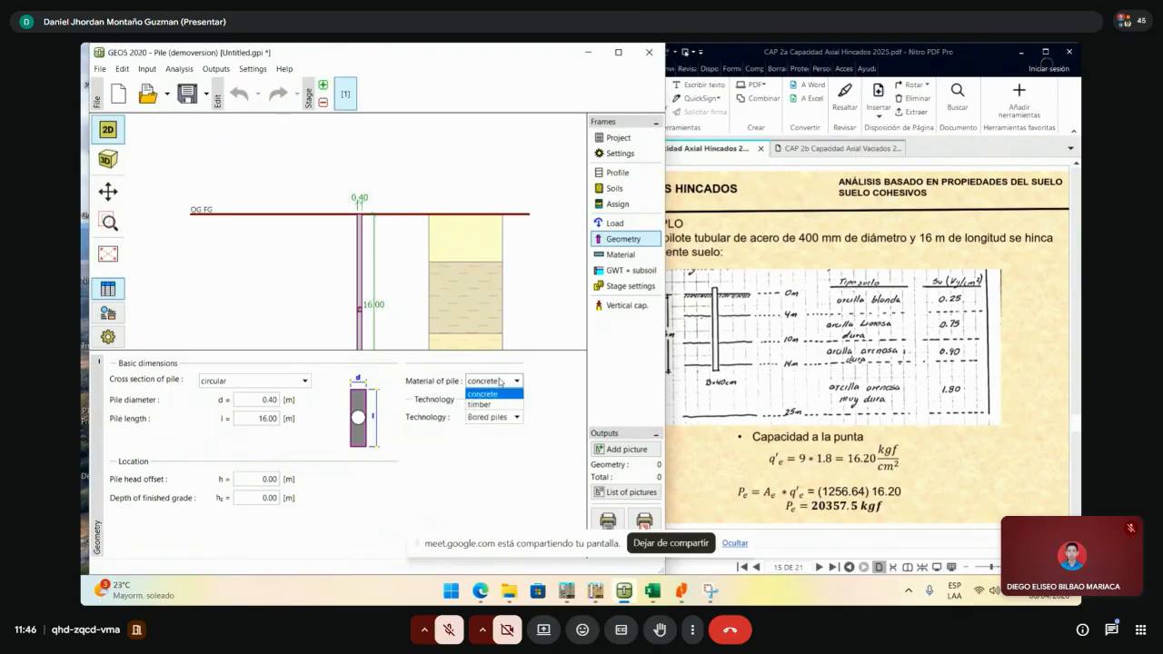
click(499, 382)
click(503, 383)
click(503, 383)
click(503, 382)
click(503, 382)
click(504, 383)
click(504, 383)
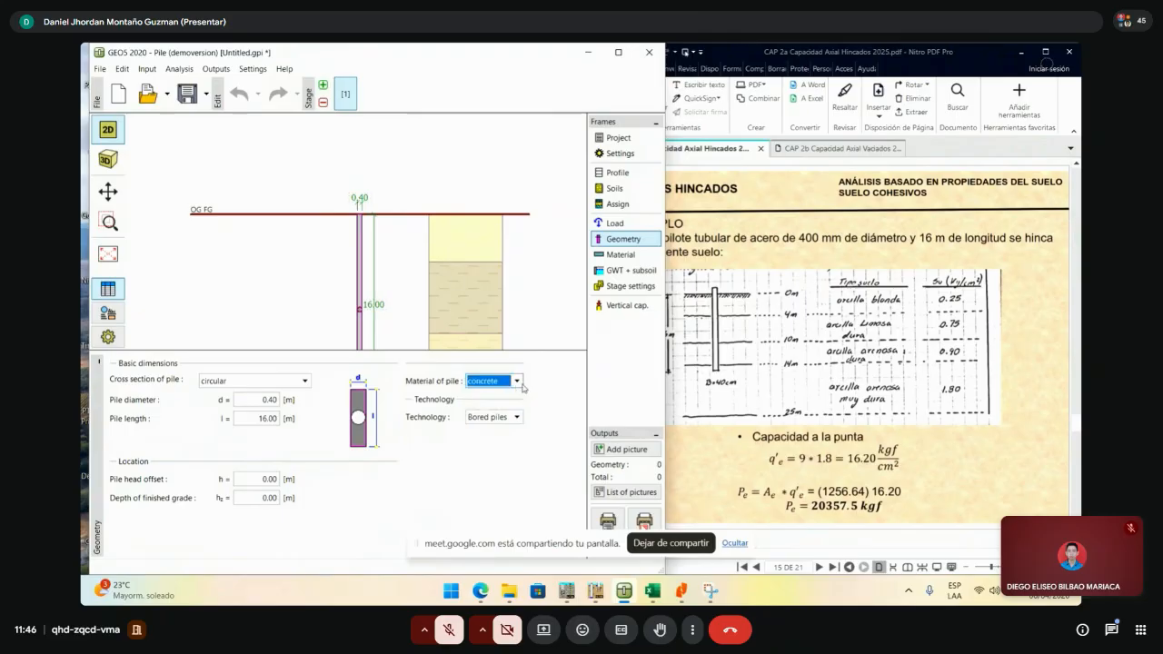
- Set the pile technology to Driven piles and display the Concrete ACI 20 MPa / A615/40 material settings
click(507, 418)
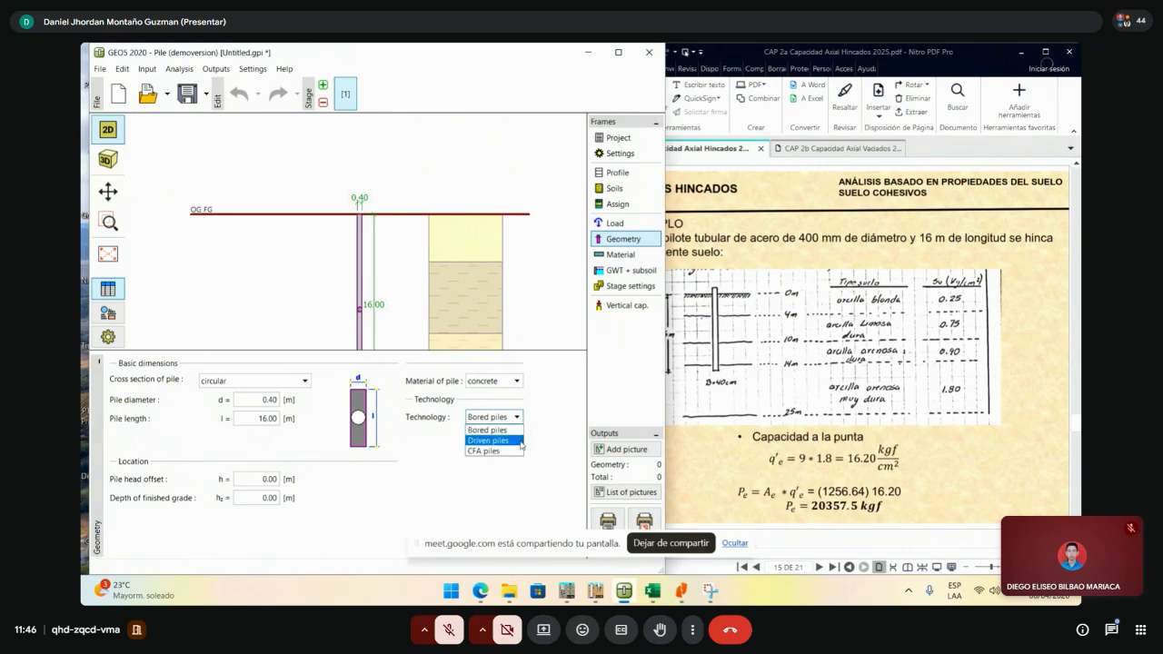
click(521, 442)
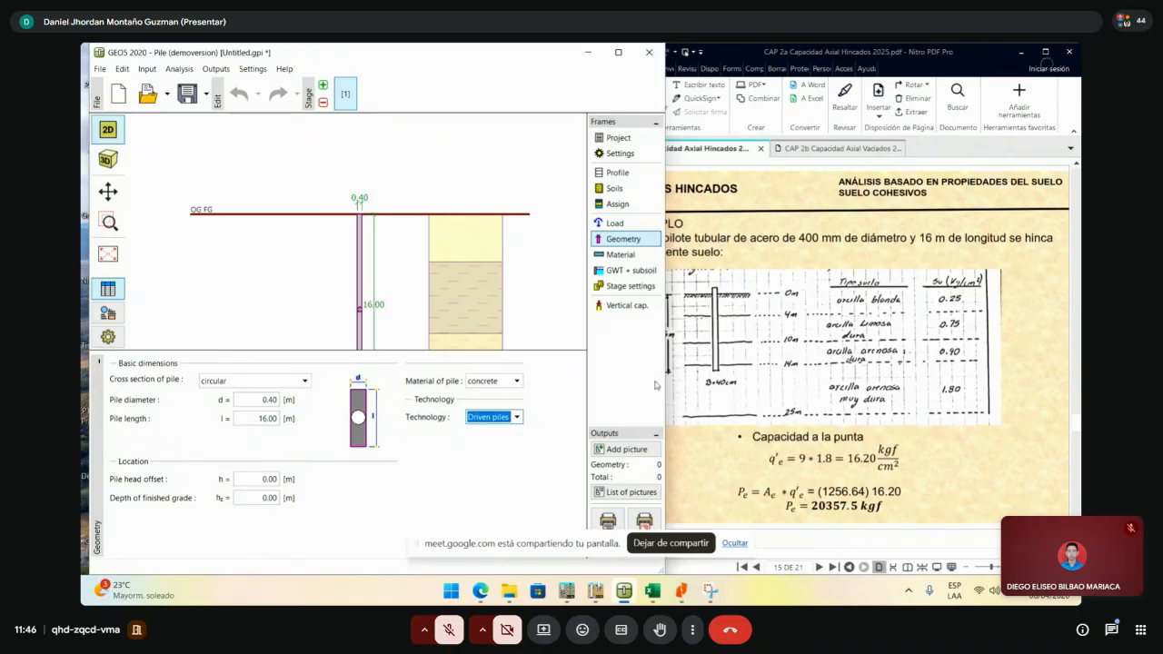
click(516, 420)
click(516, 418)
click(621, 254)
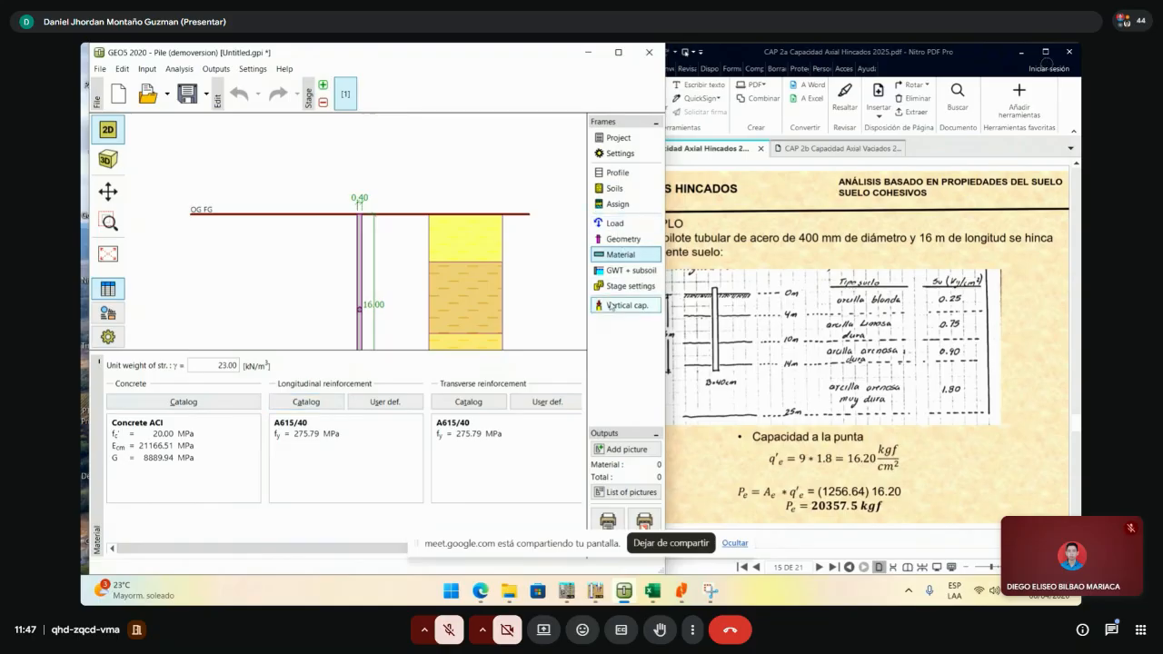
click(633, 241)
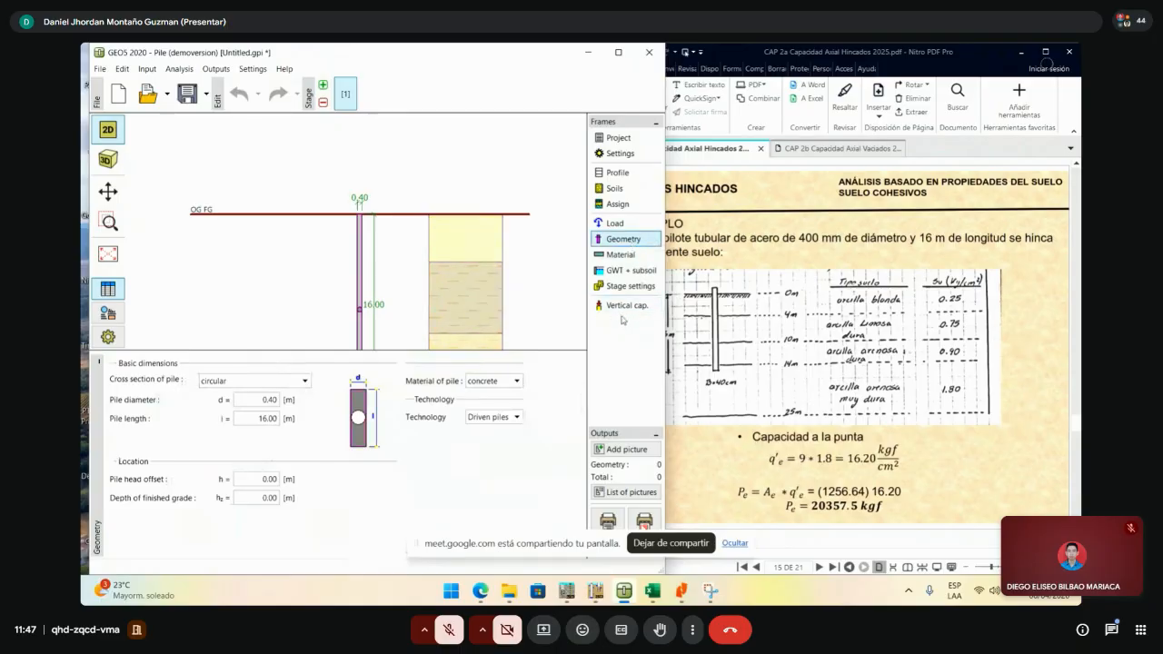
click(495, 417)
click(499, 430)
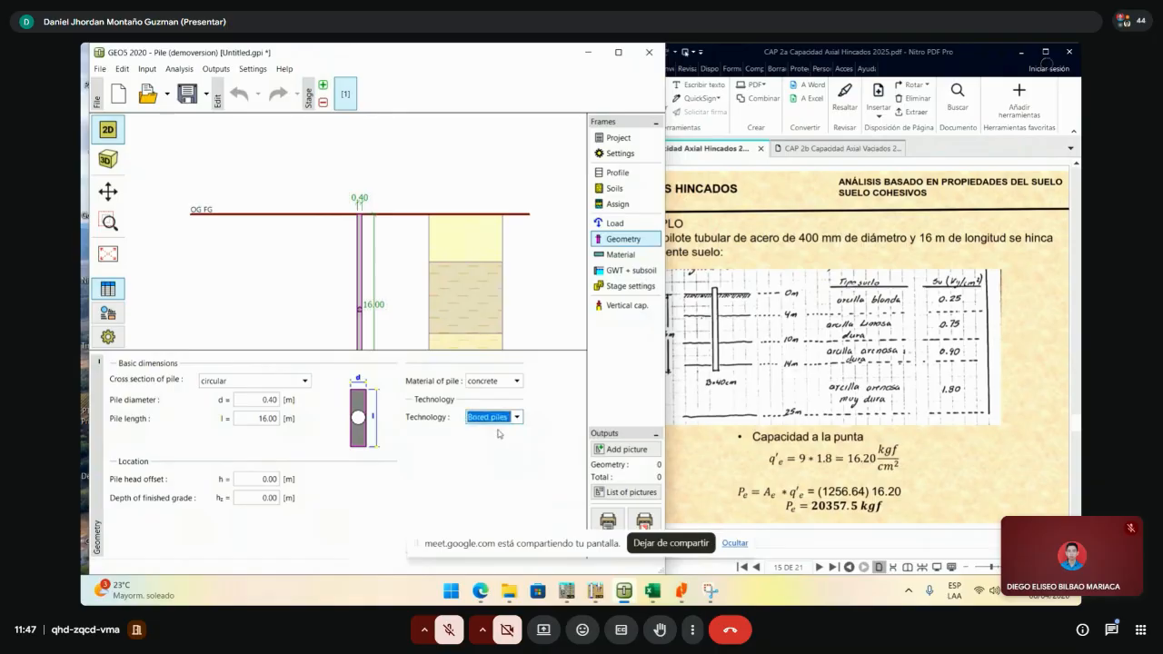
click(513, 418)
click(505, 442)
click(505, 419)
click(504, 430)
click(505, 419)
click(505, 441)
click(510, 419)
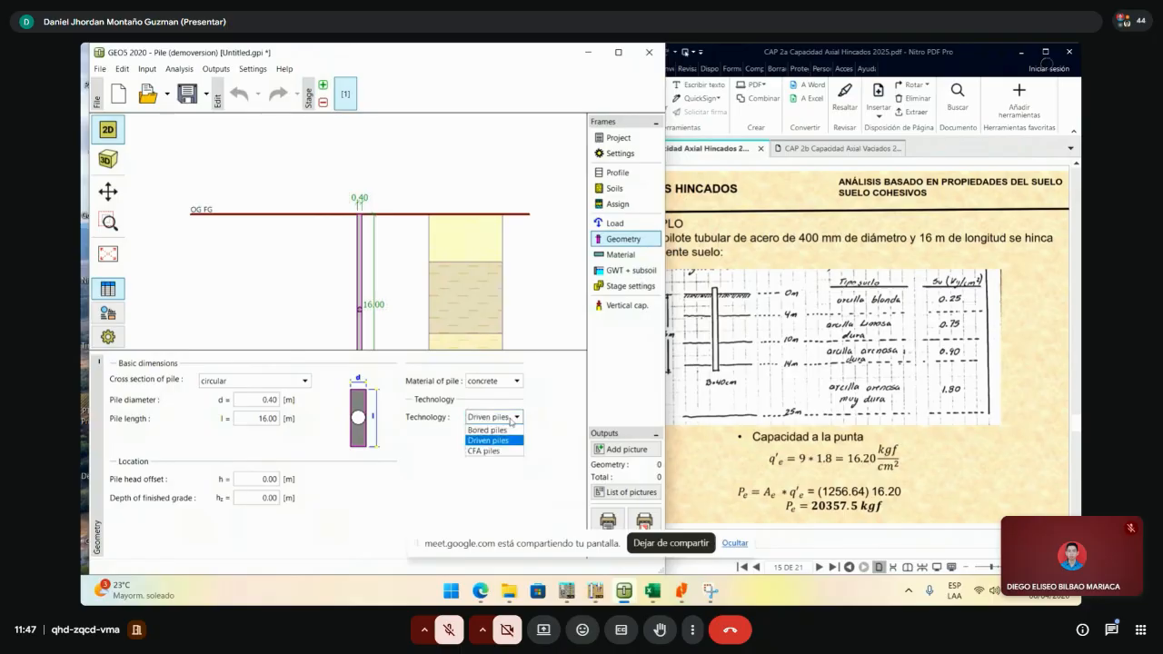
click(509, 431)
click(510, 420)
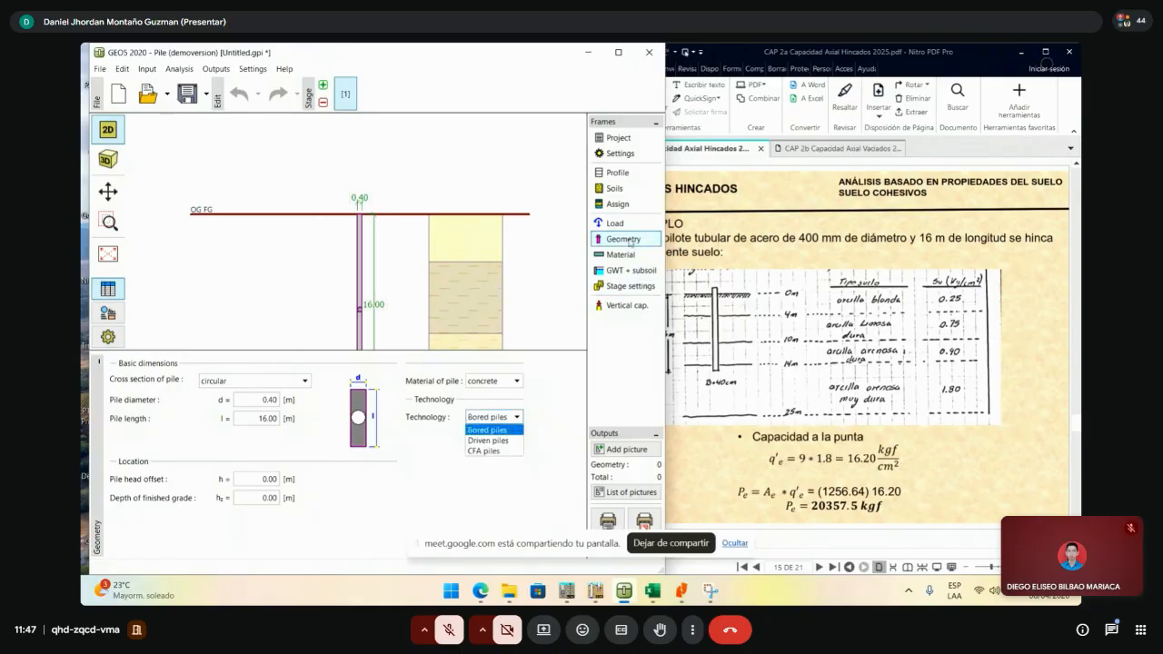
click(633, 331)
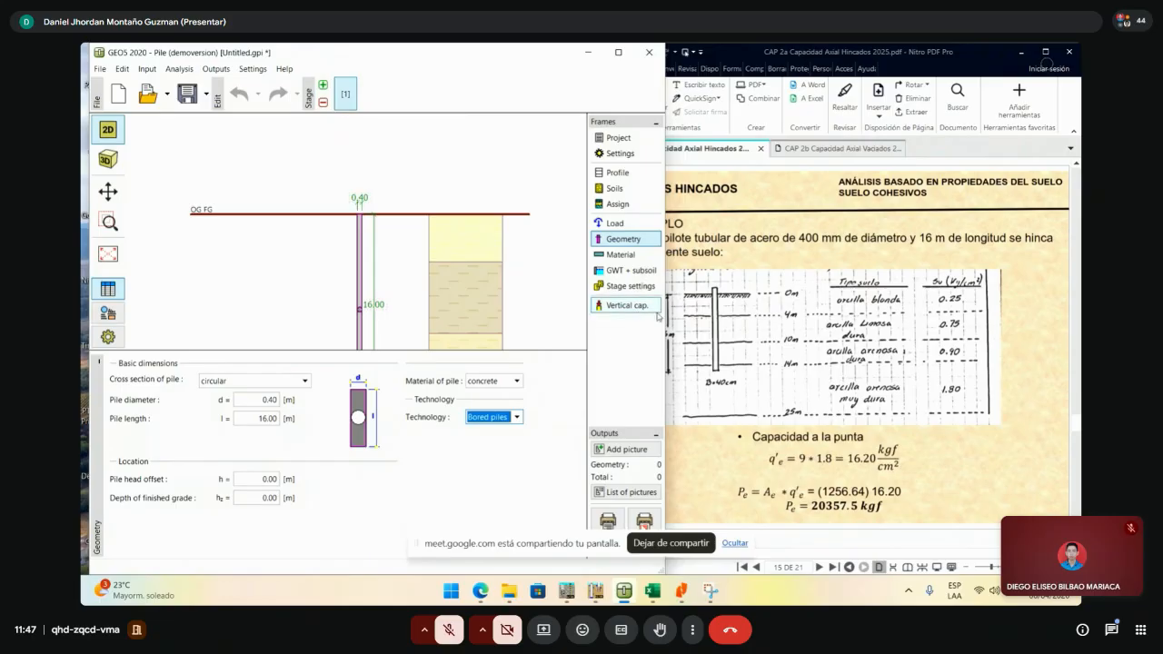
click(516, 417)
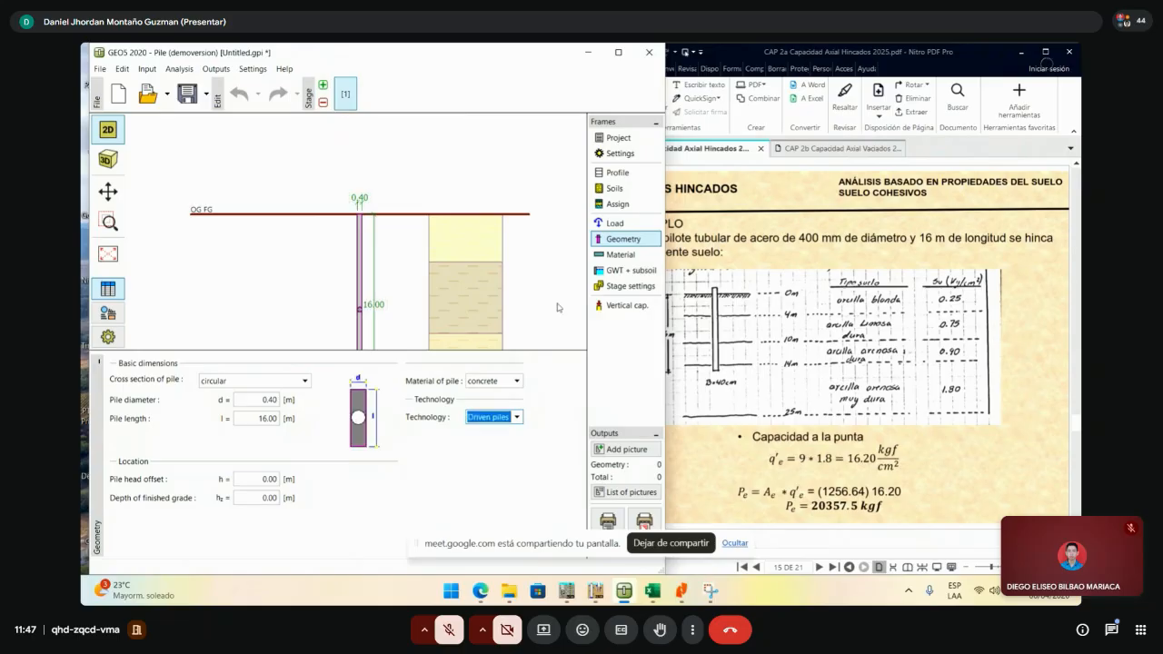
click(618, 259)
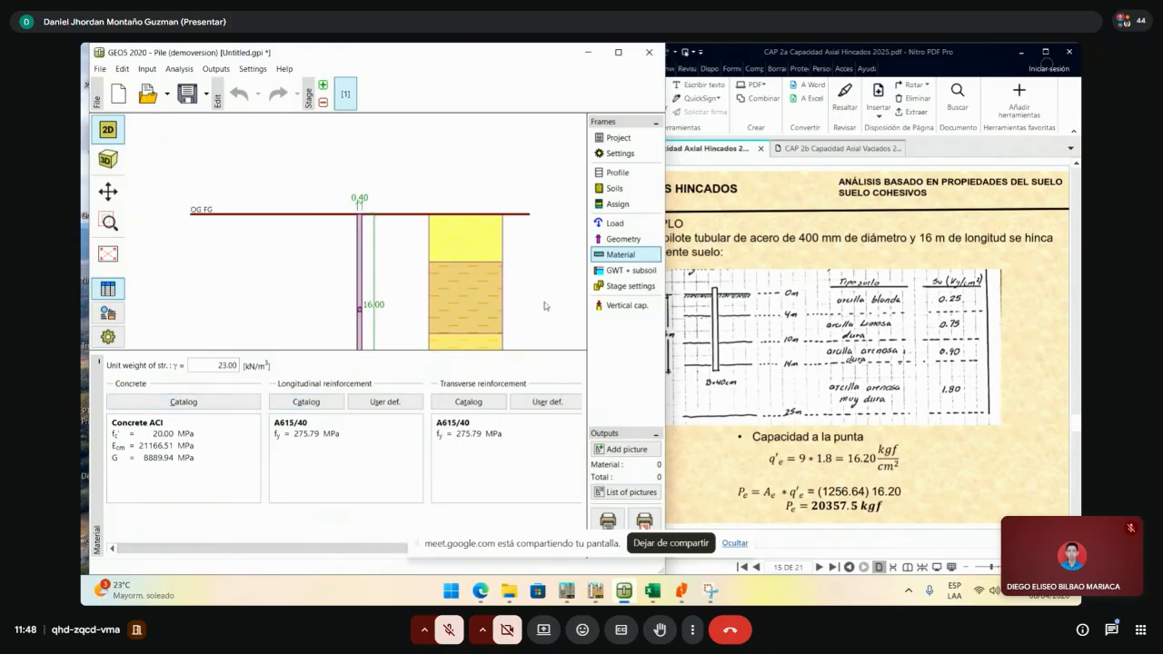
- Raise the Concrete ACI compressive strength fc' to 25 MPa in the material editor
click(232, 403)
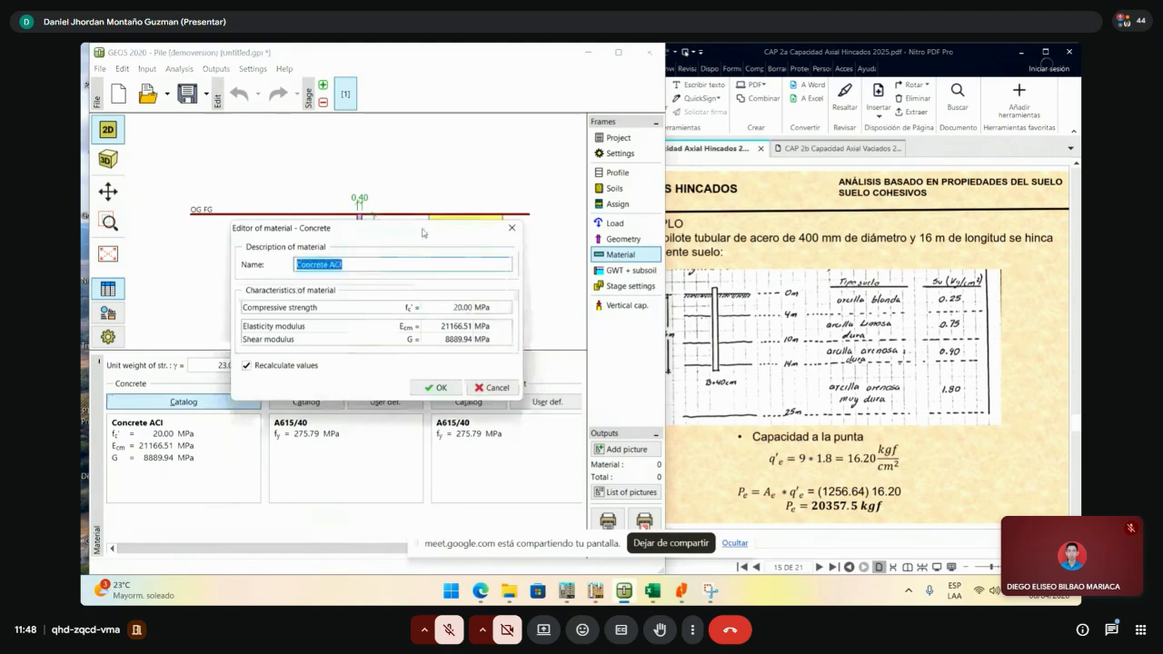
click(513, 228)
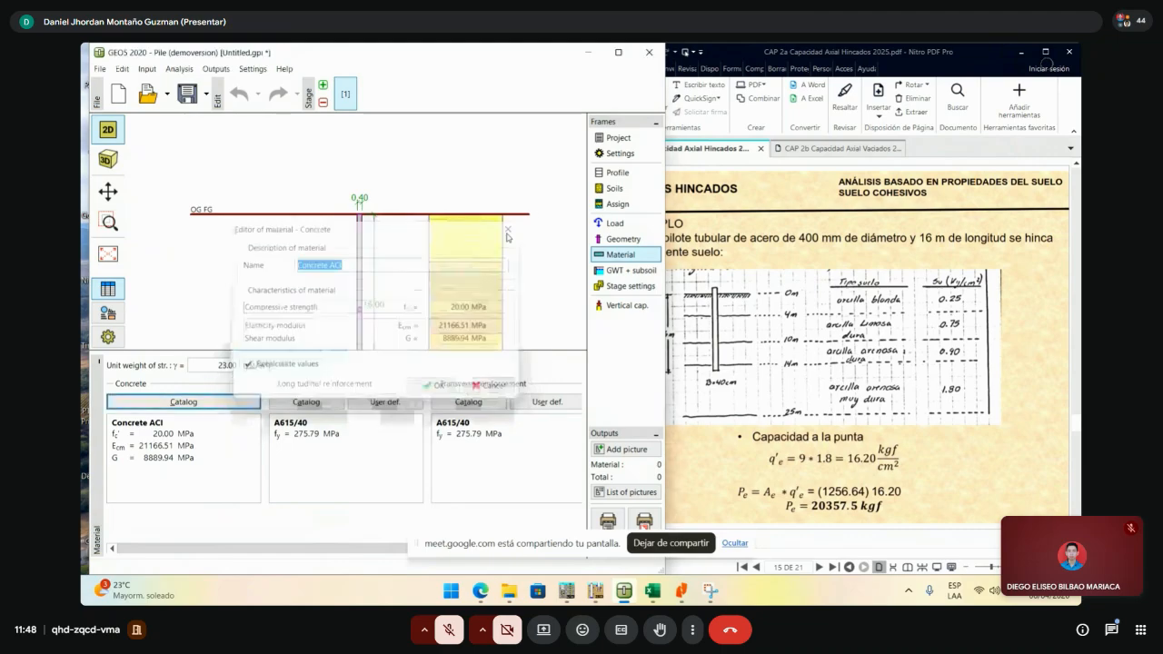
click(221, 407)
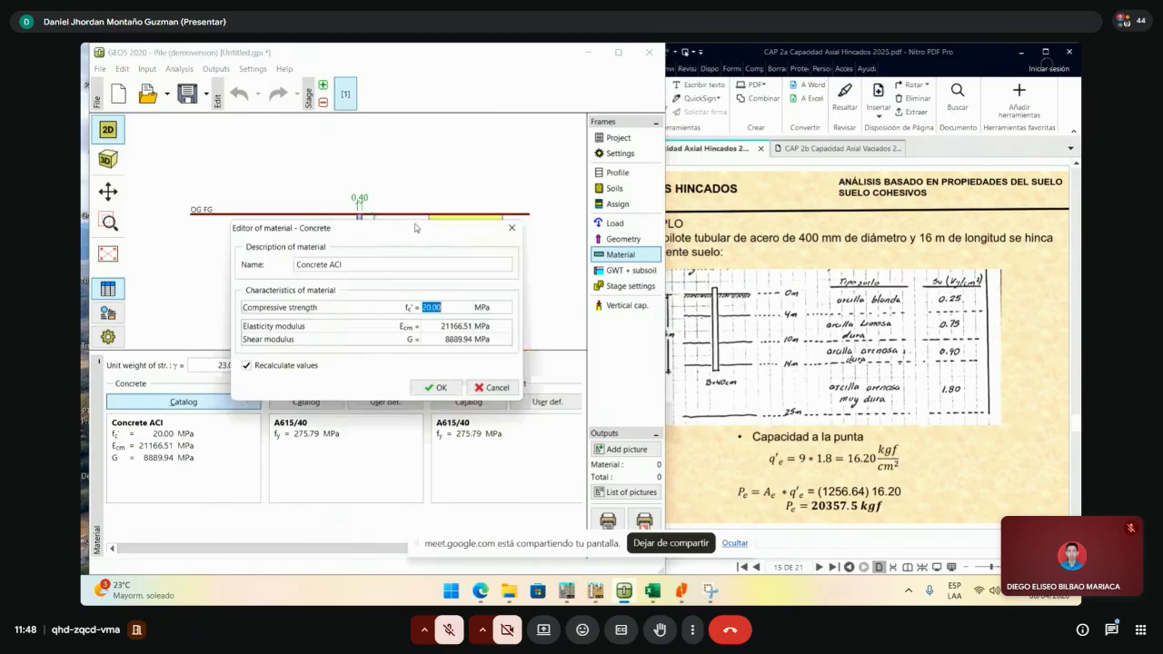
drag(416, 228, 414, 201)
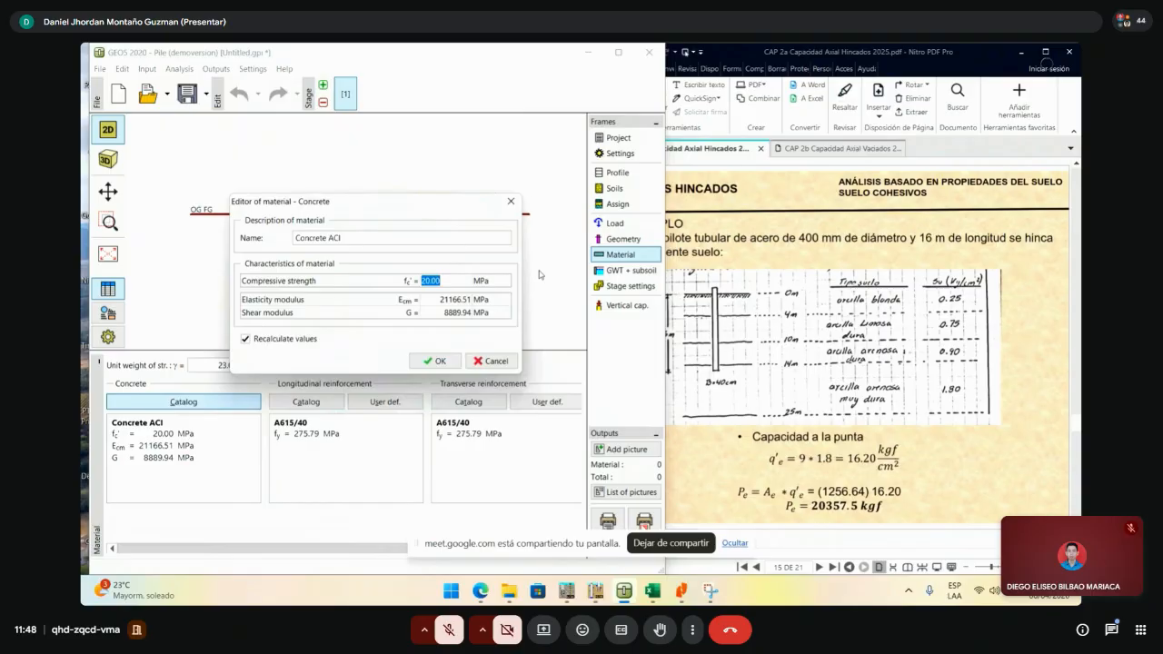
text(25)
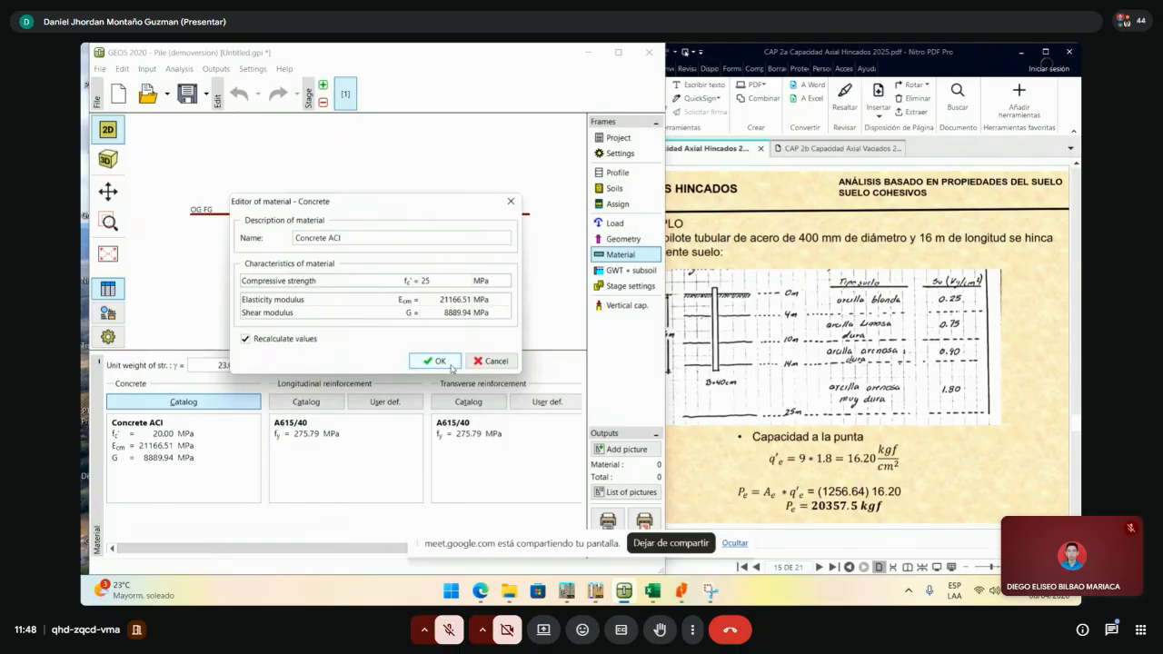
click(438, 362)
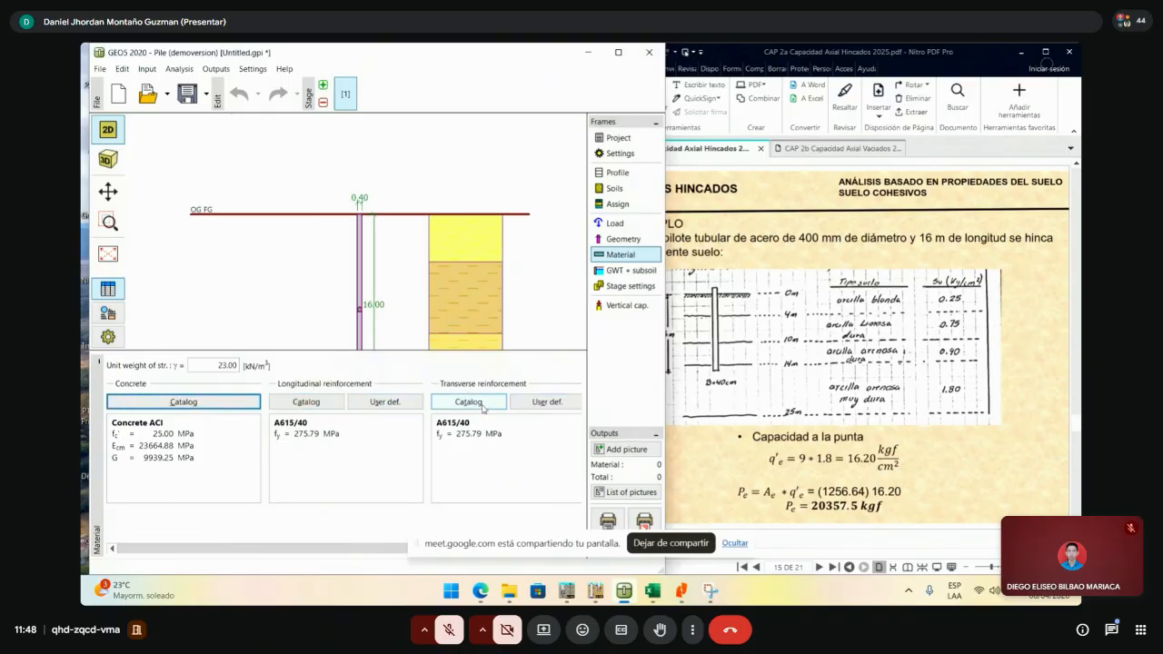
- Define user longitudinal reinforcement named 'fy=500 MPa' with tensile strength 500 MPa
click(397, 406)
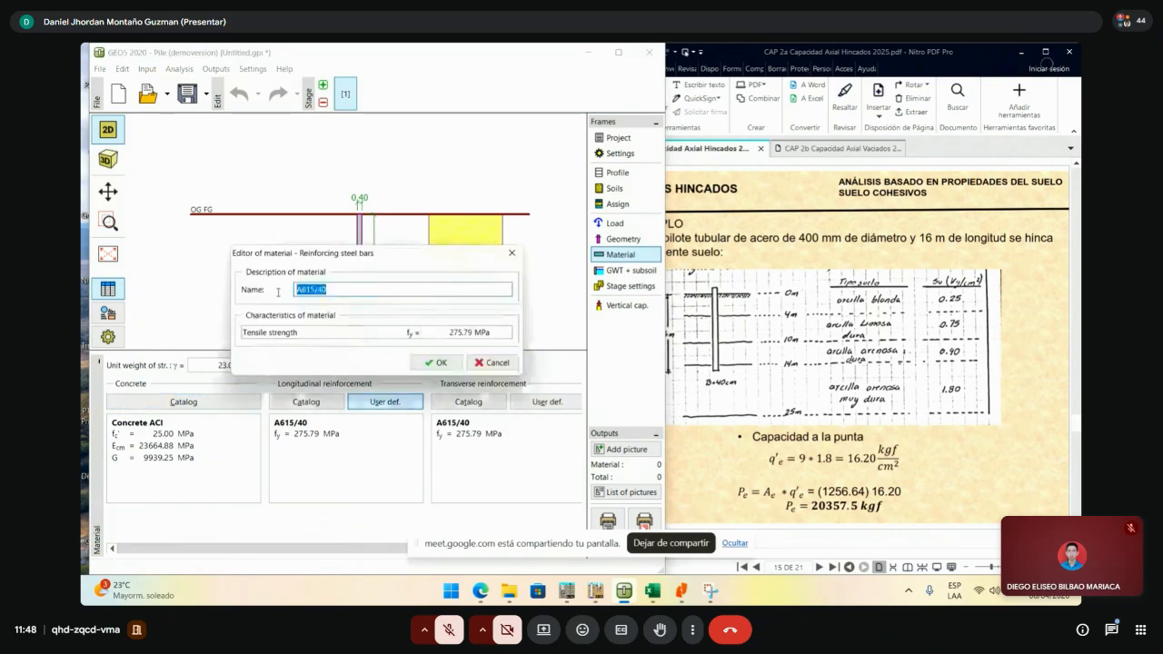
key(BackSpace)
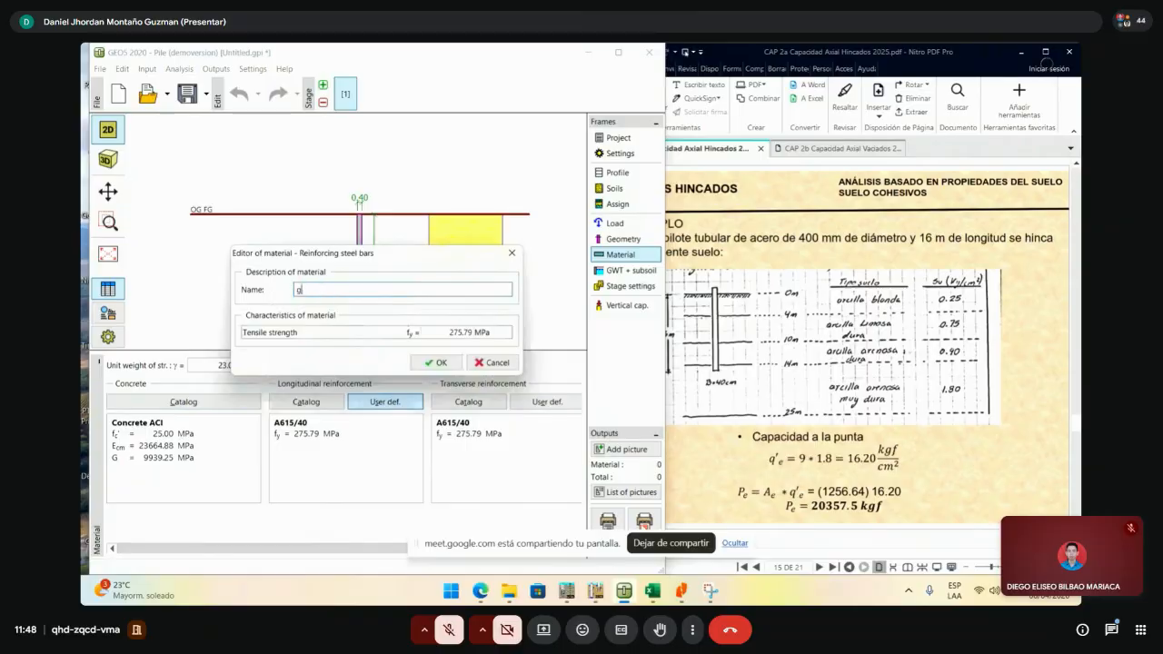
text(fy=500 MPa)
key(BackSpace)
key(BackSpace)
text(Ps)
key(BackSpace)
text(a)
click(460, 330)
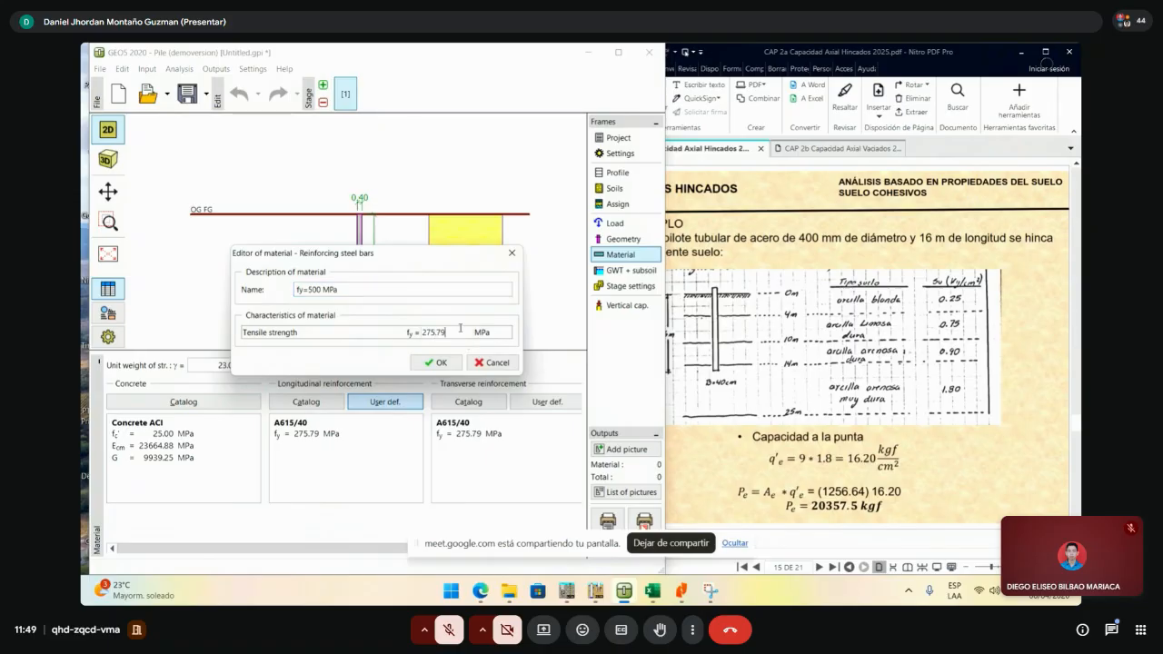
double_click(461, 331)
text(500)
click(444, 363)
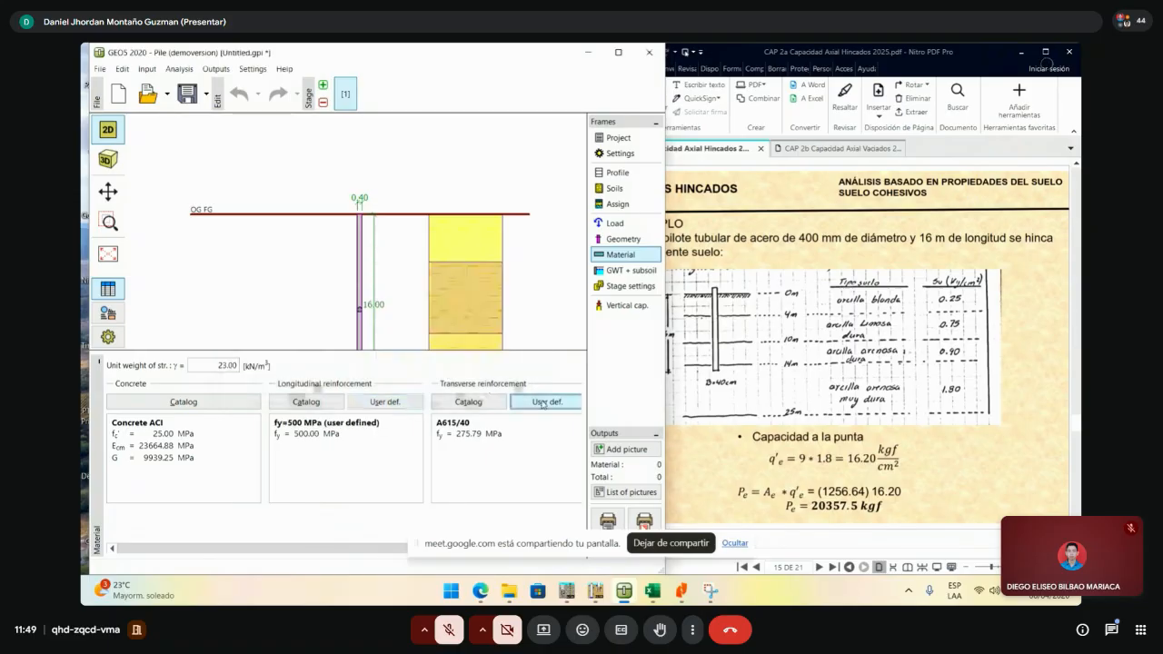
- Define user transverse reinforcement named 'fy=500 MPa' with tensile strength 500 MPa
click(542, 403)
text(fuy)
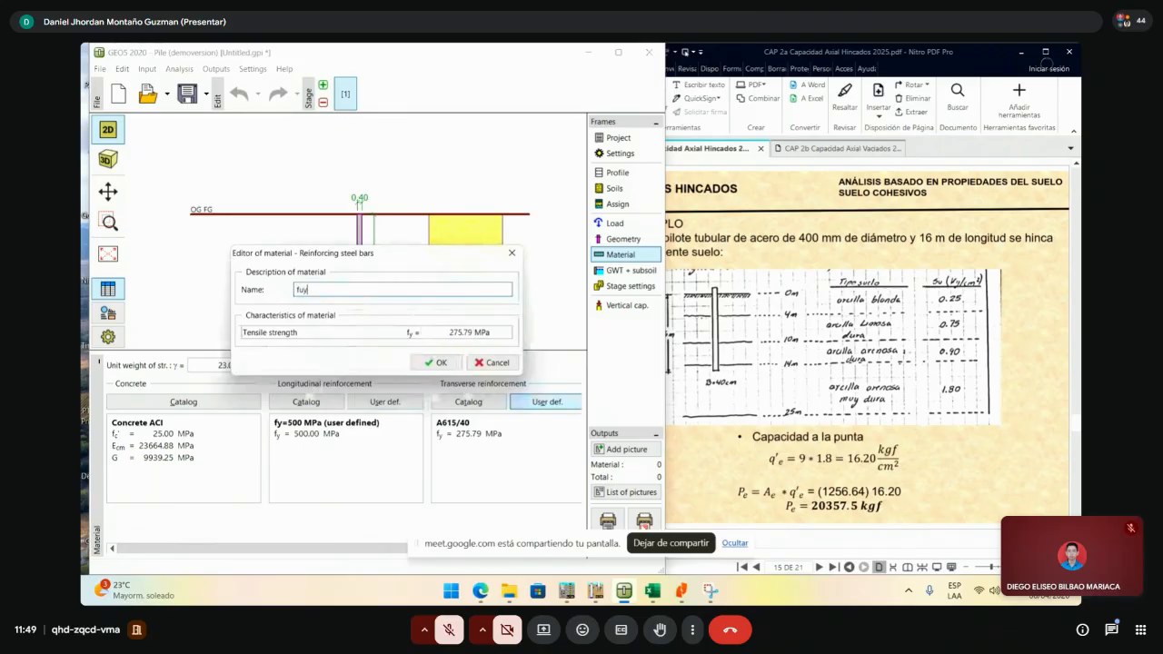
key(BackSpace)
key(BackSpace)
text(y=500 M)
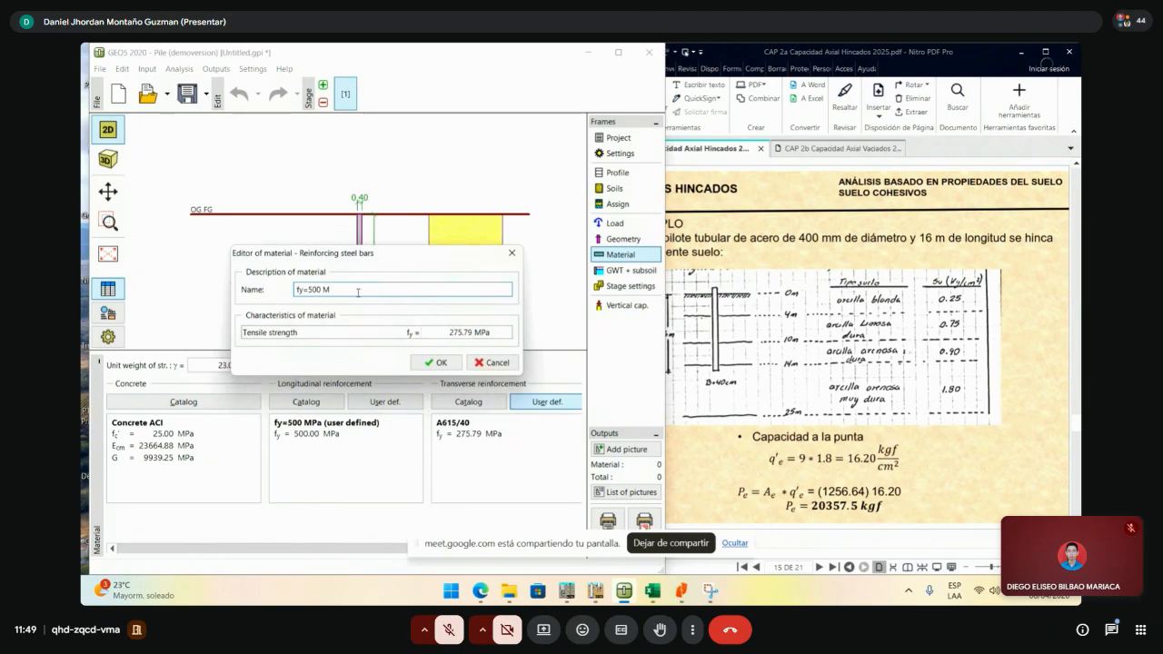
text(Pa)
click(450, 332)
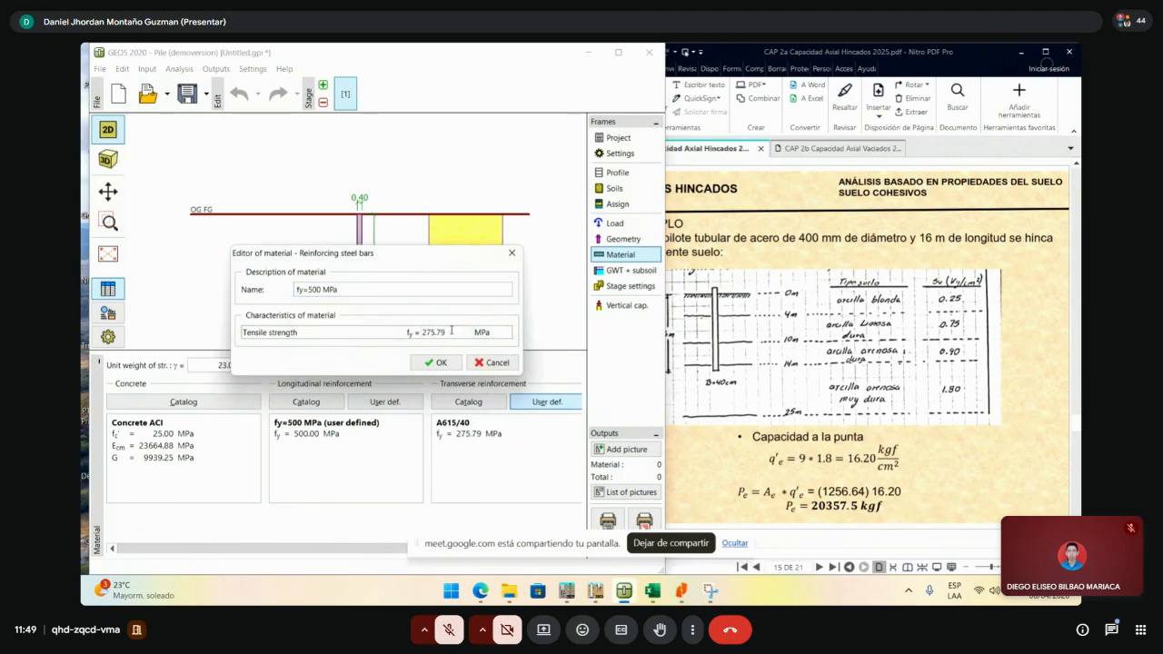
double_click(451, 330)
text(500)
click(435, 362)
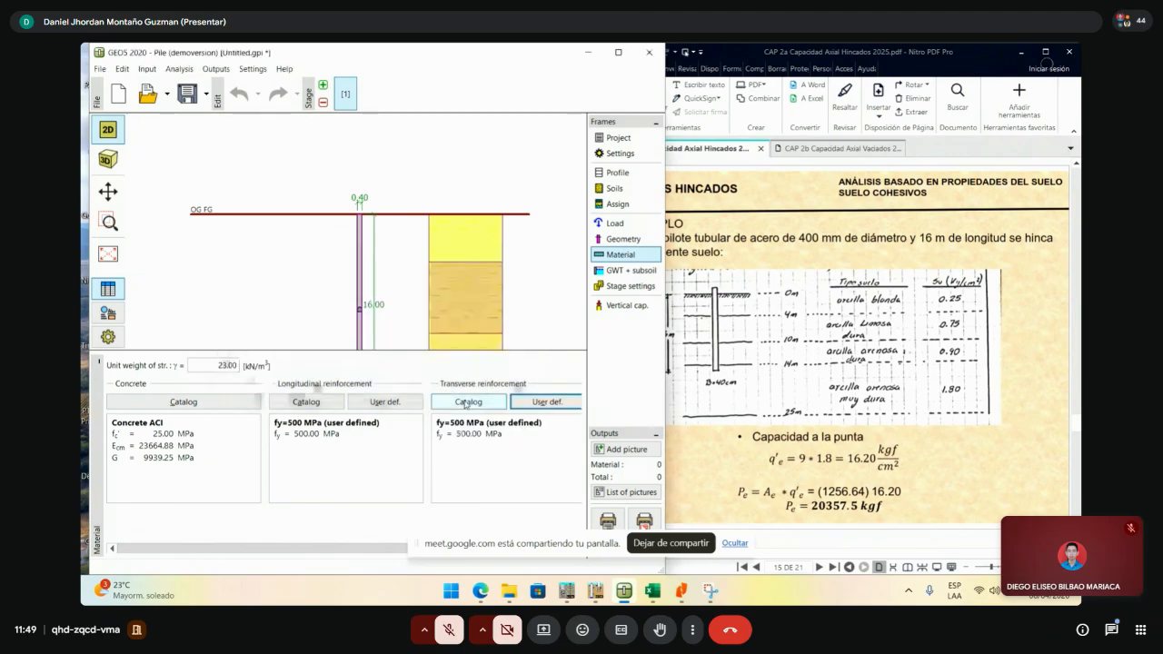
- Show the groundwater and subsoil settings, briefly enabling a groundwater table then turning it off
click(624, 273)
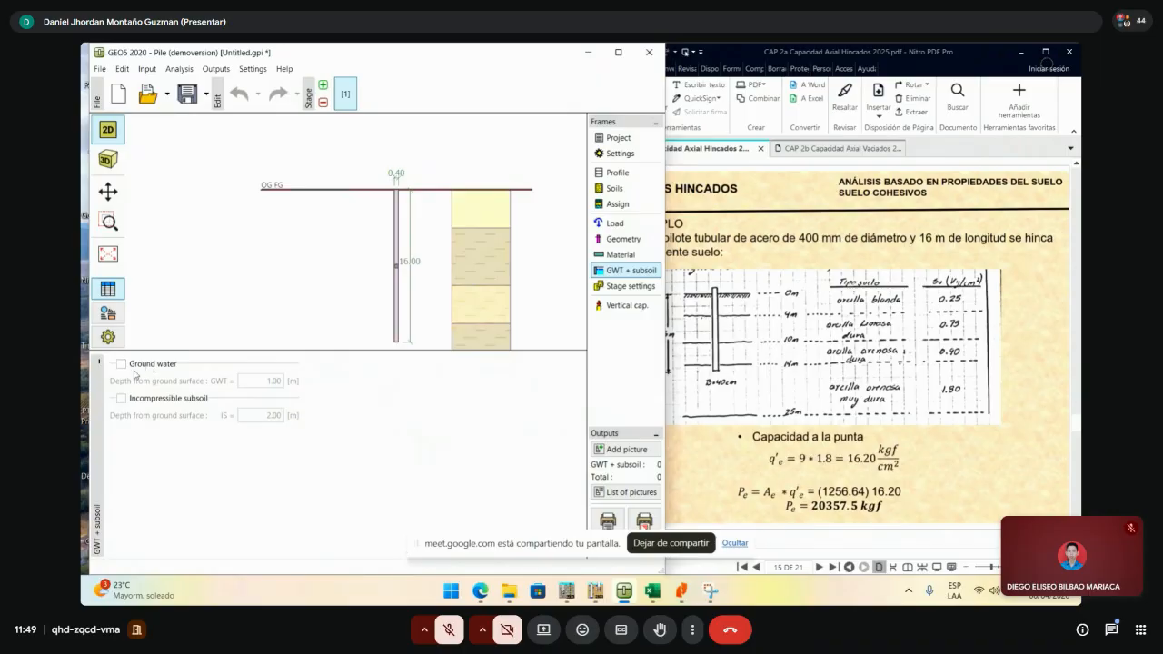
scroll(463, 224, down, 2)
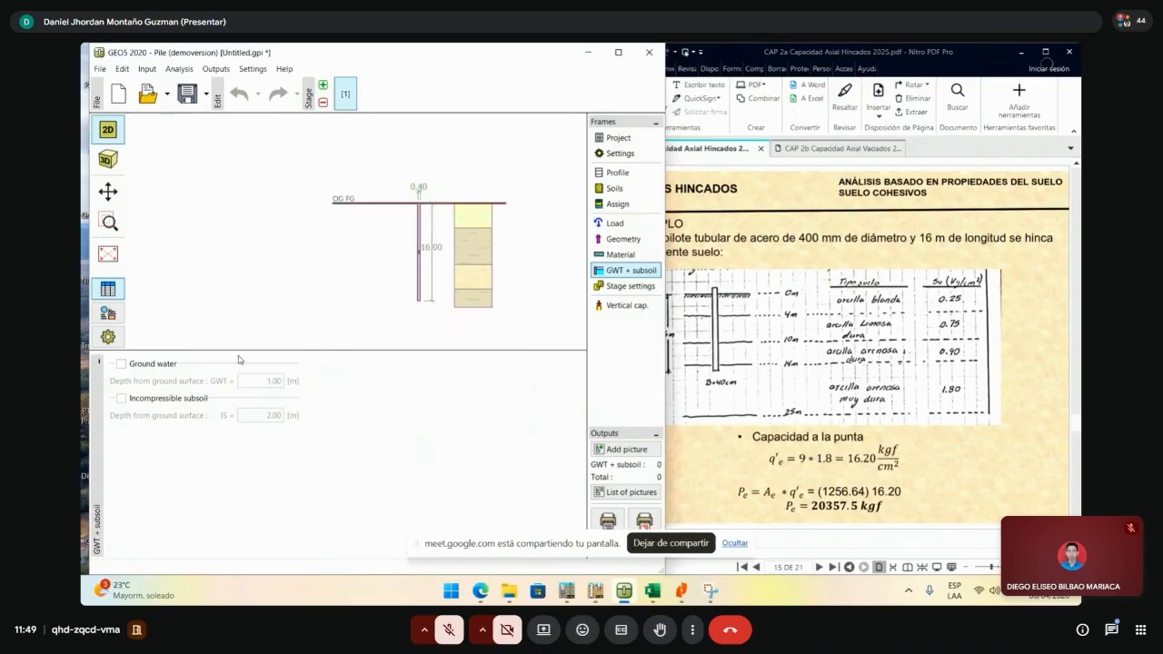
click(153, 364)
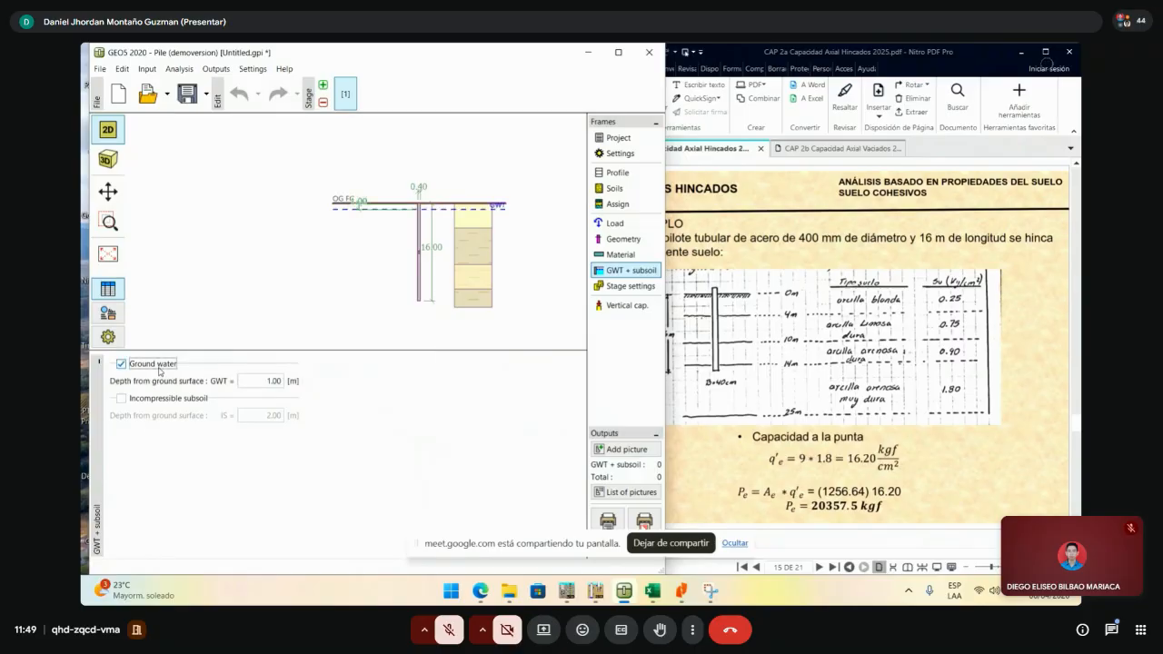
double_click(267, 382)
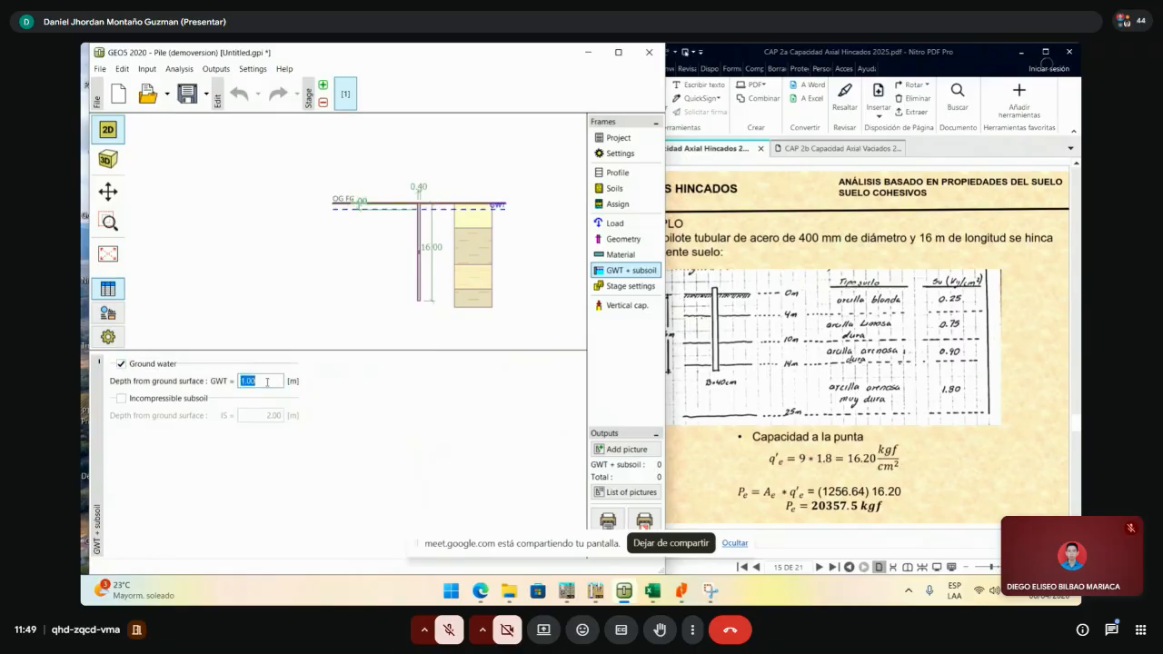
click(122, 365)
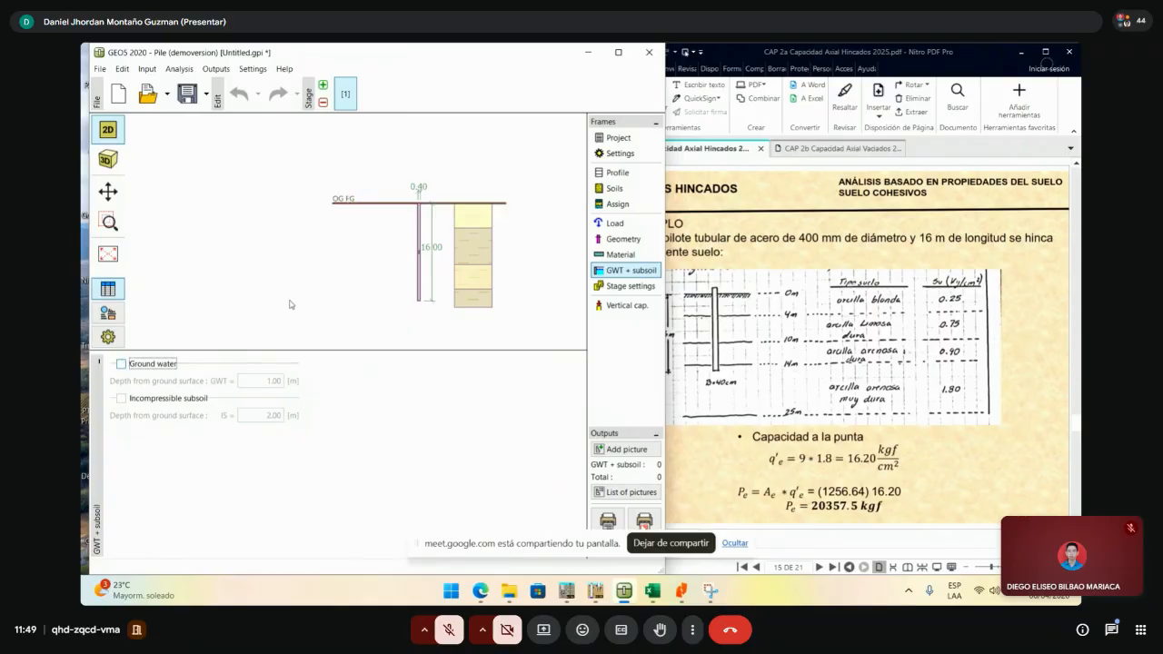
- Show the stage settings and keep the design situation as permanent
click(622, 287)
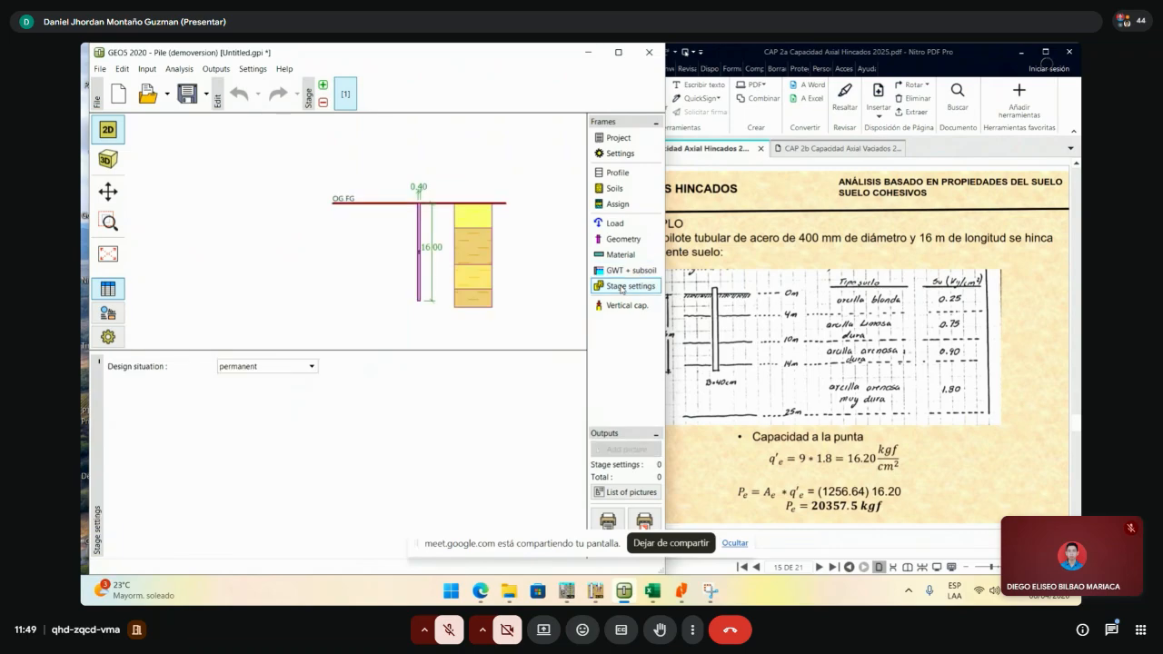
click(311, 367)
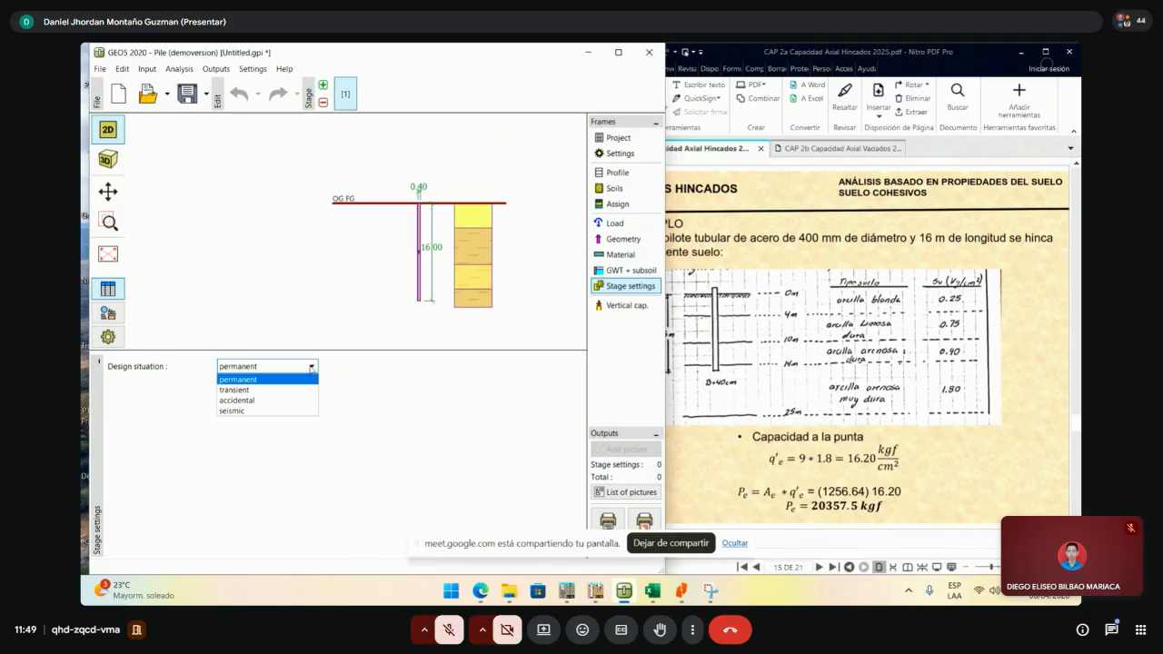
click(446, 385)
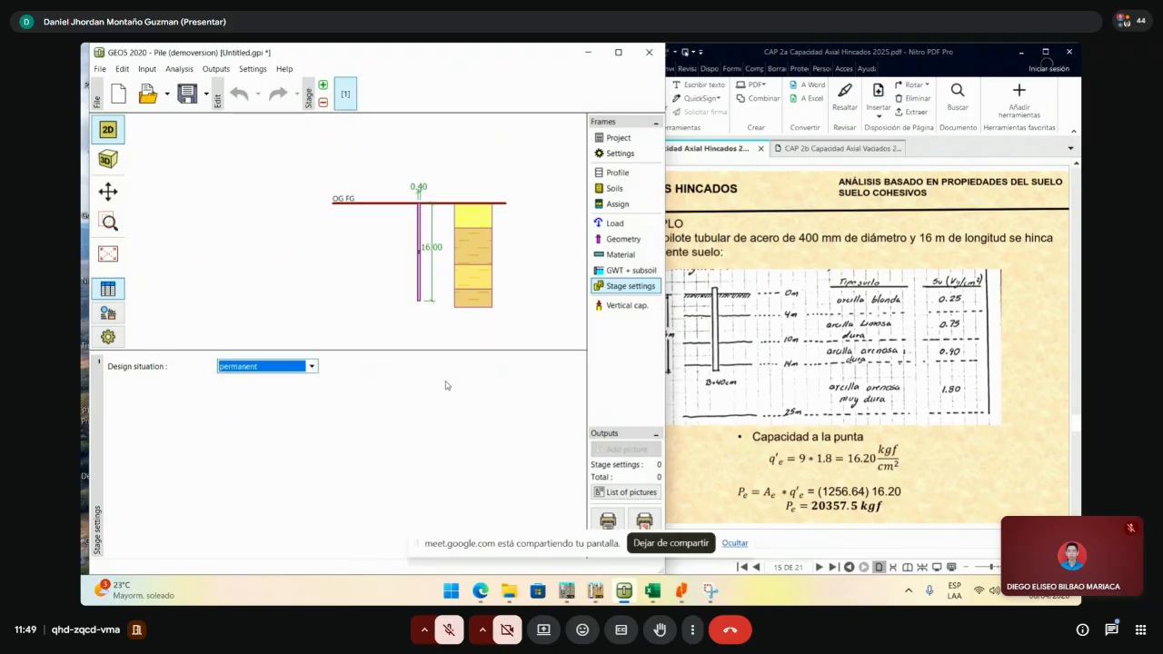
click(311, 369)
click(312, 370)
scroll(441, 194, up, 3)
scroll(474, 268, down, 3)
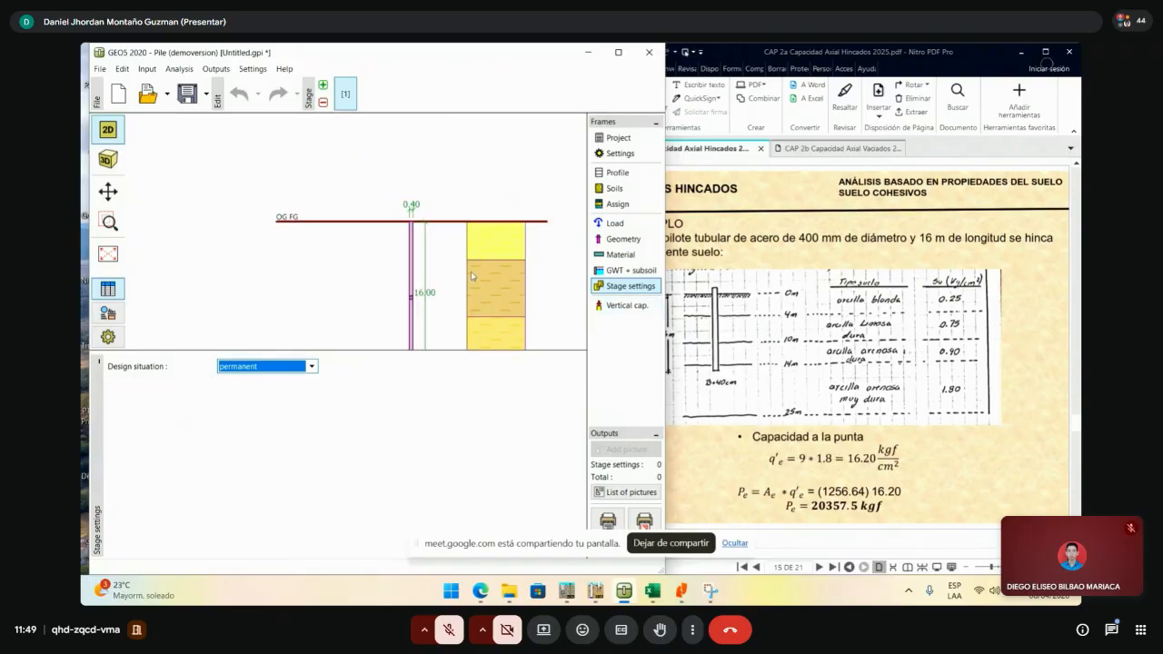
drag(466, 297, 435, 269)
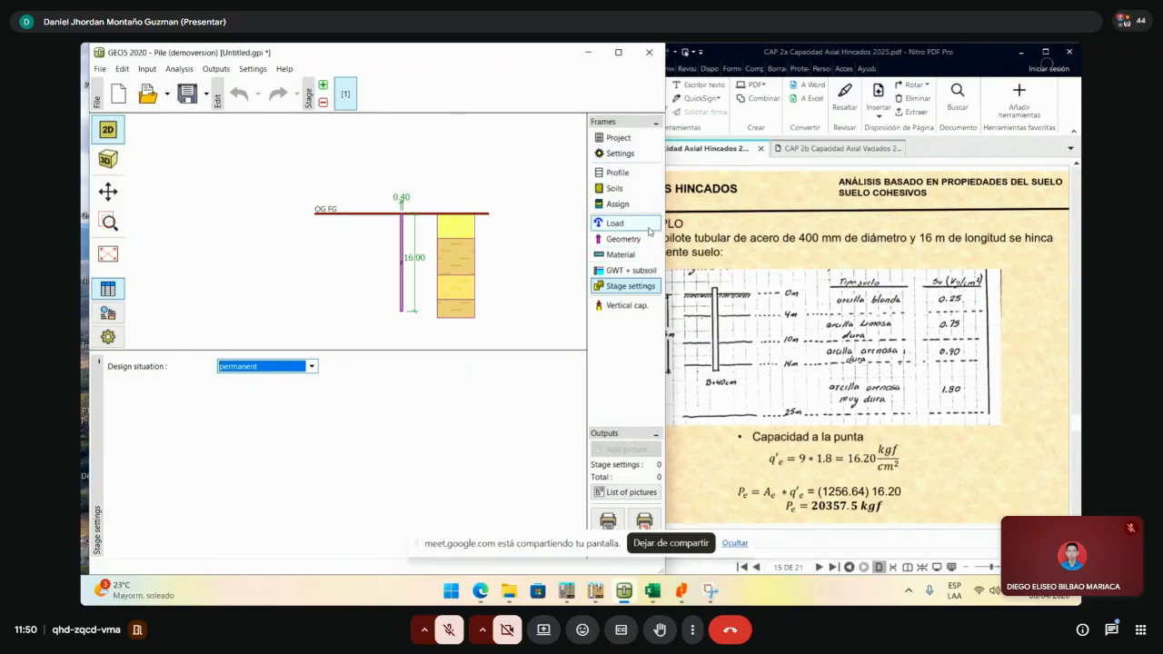
- Open the vertical bearing capacity verification and highlight skin (1256.64 kN) and base capacity lines
click(617, 310)
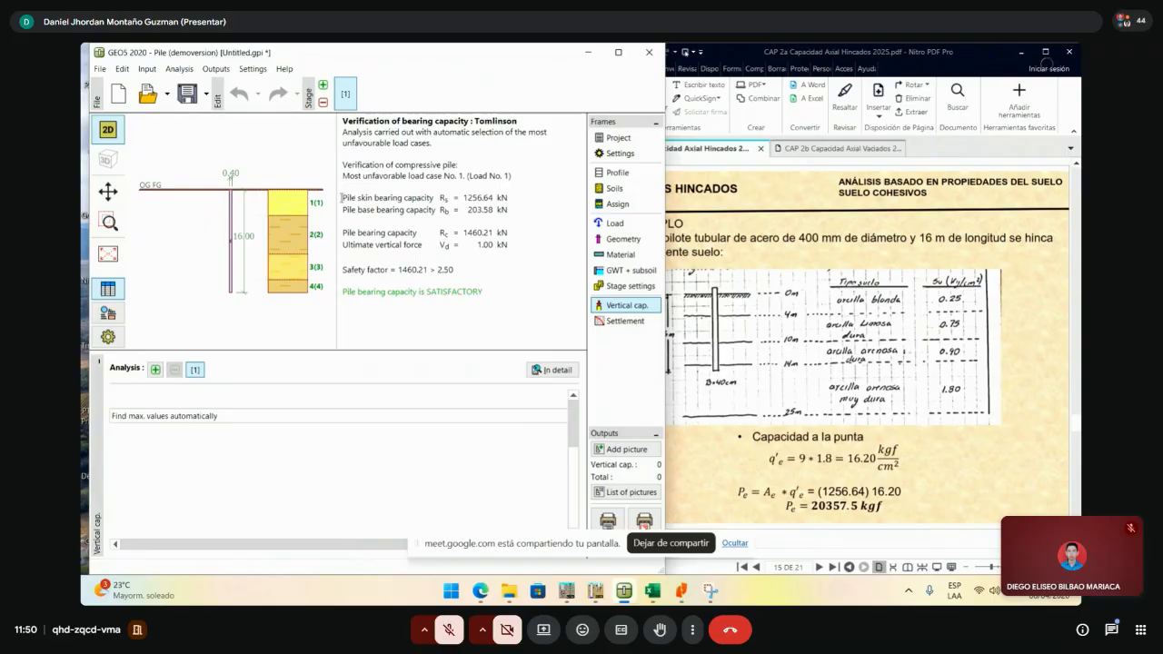
drag(342, 197, 451, 199)
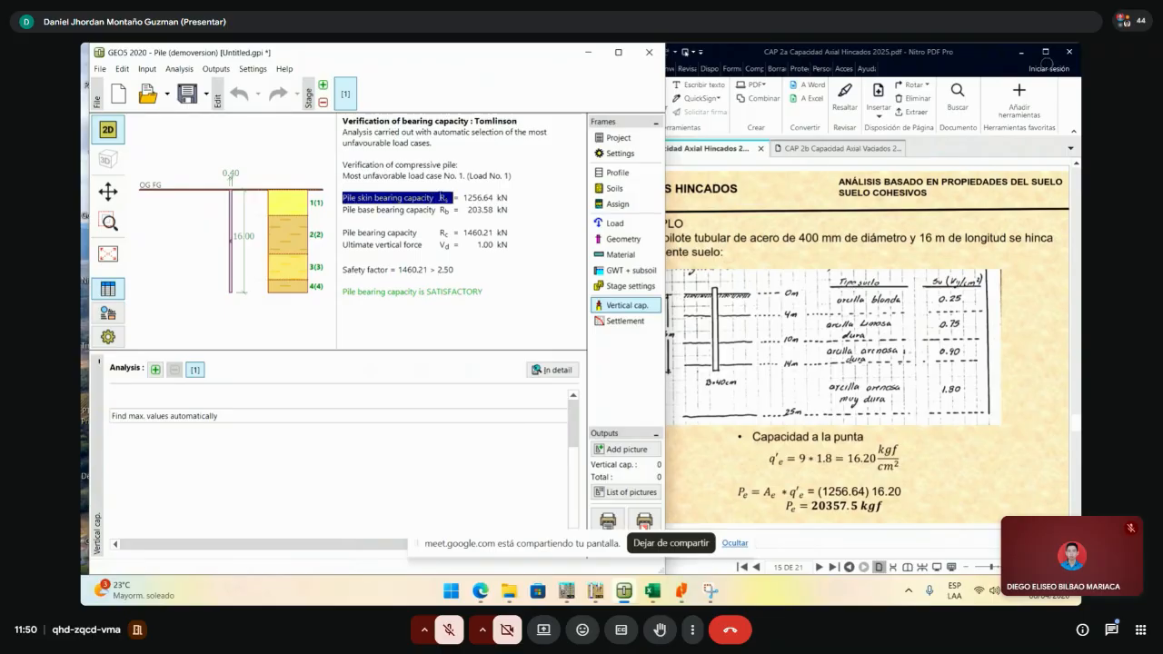
triple_click(481, 197)
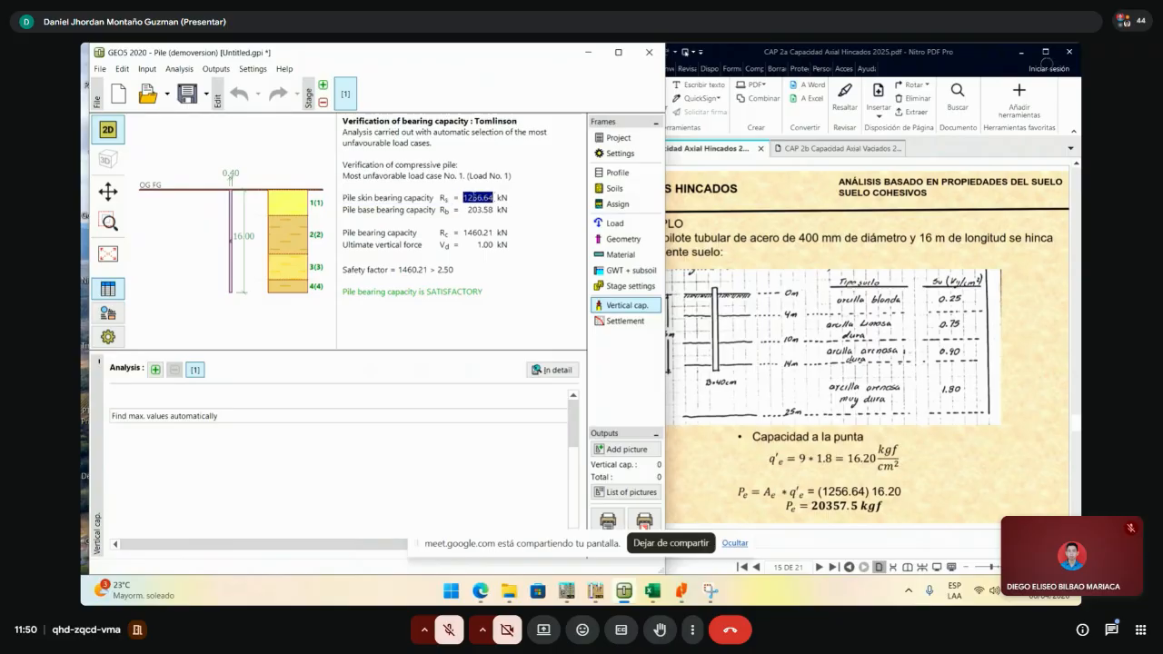
drag(345, 186, 343, 197)
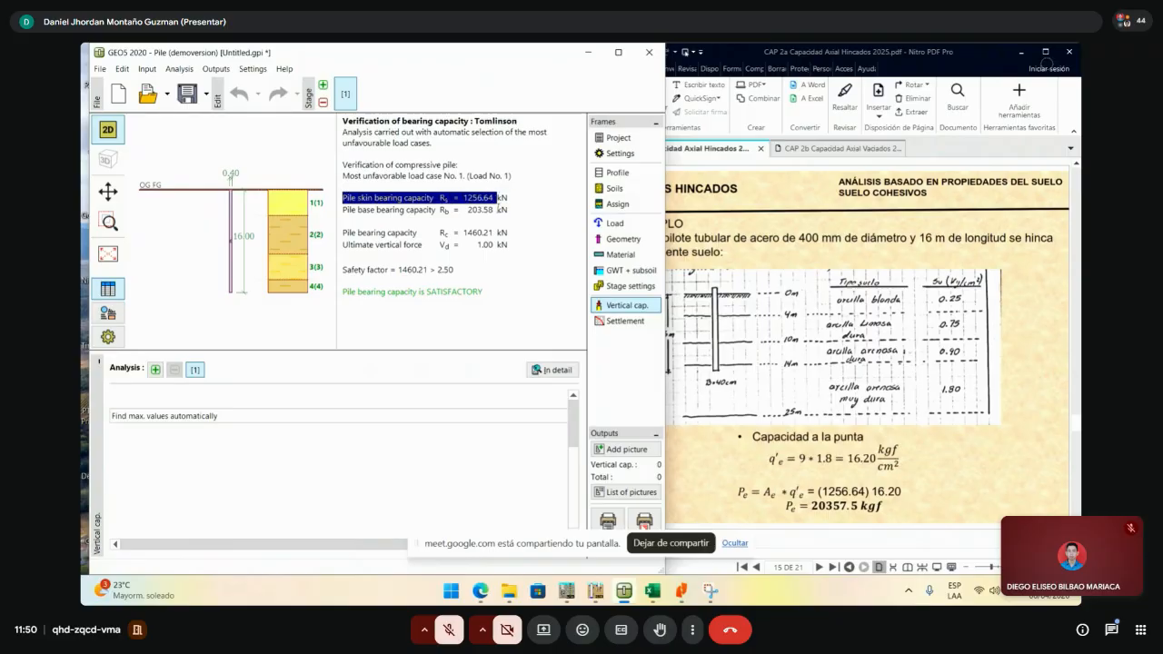
double_click(345, 210)
drag(346, 210, 505, 210)
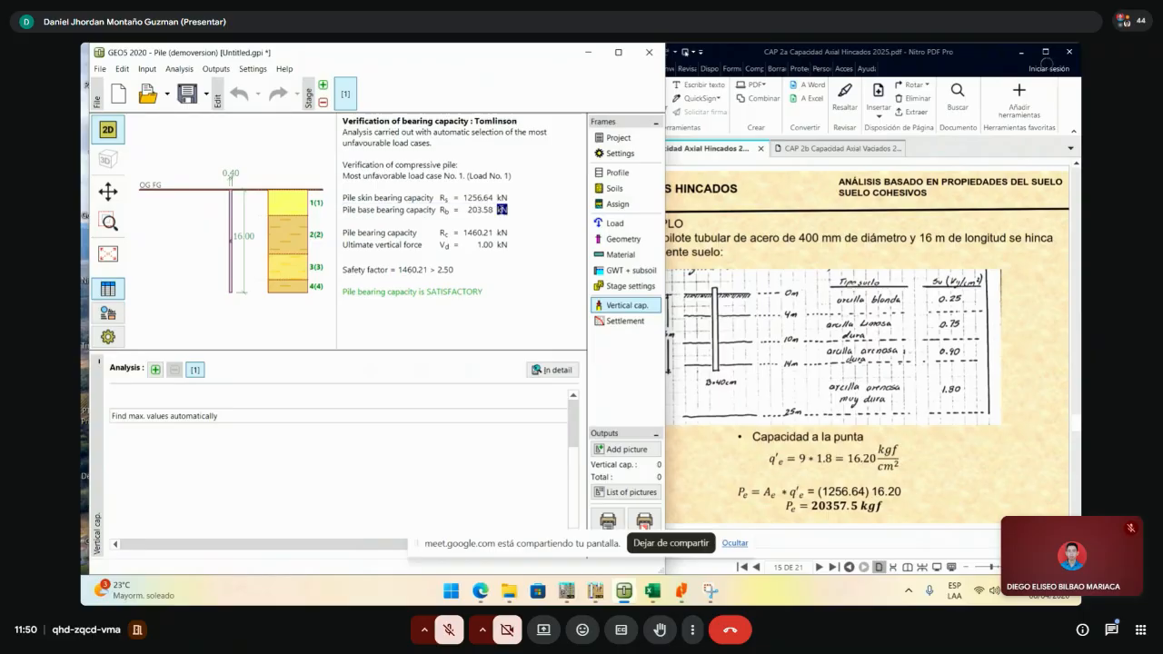
triple_click(505, 210)
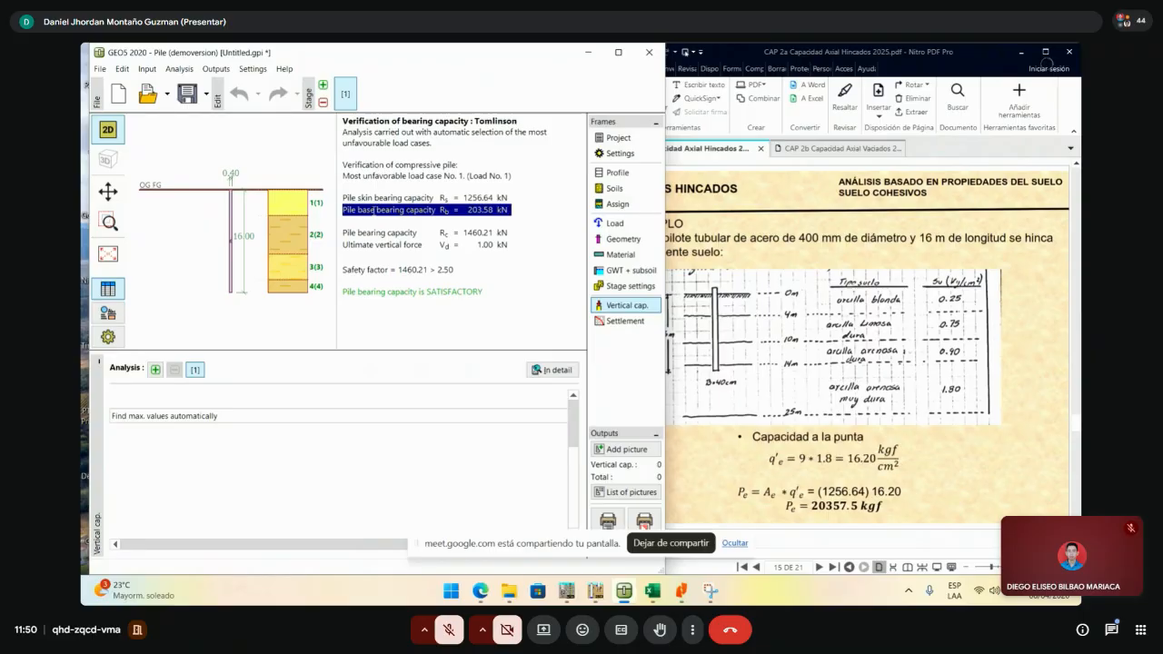
- Maximize GEO5 and highlight the pile bearing capacity, ultimate vertical force and 1460.21 kN lines
click(620, 54)
double_click(919, 205)
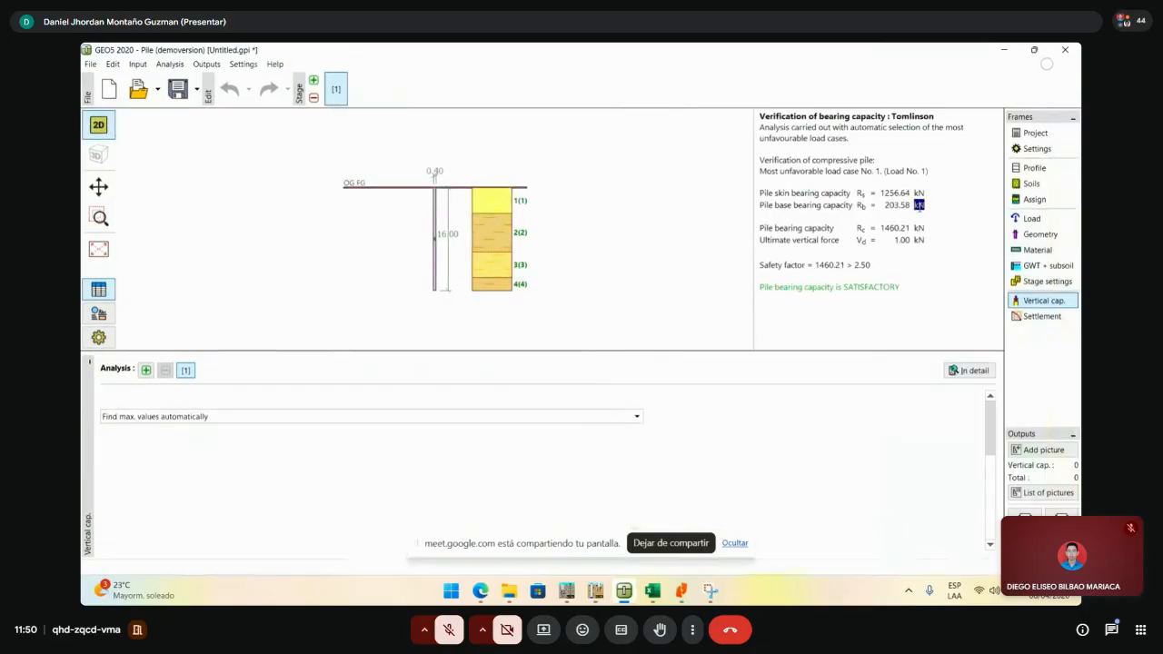
drag(759, 228, 929, 227)
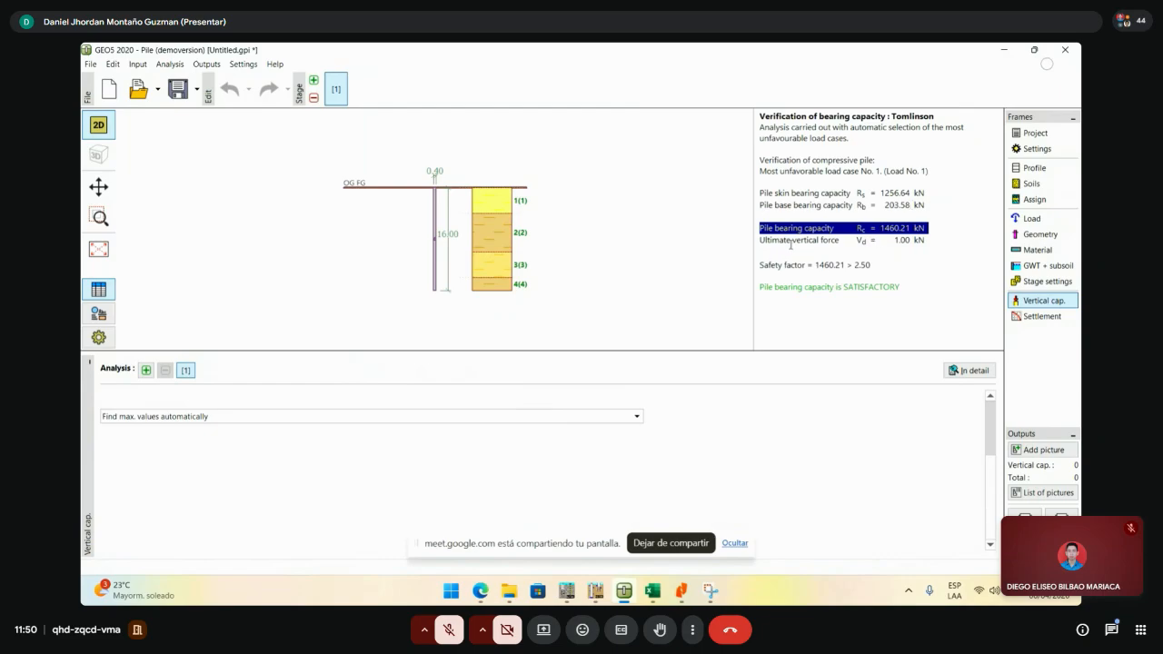
drag(760, 240, 942, 240)
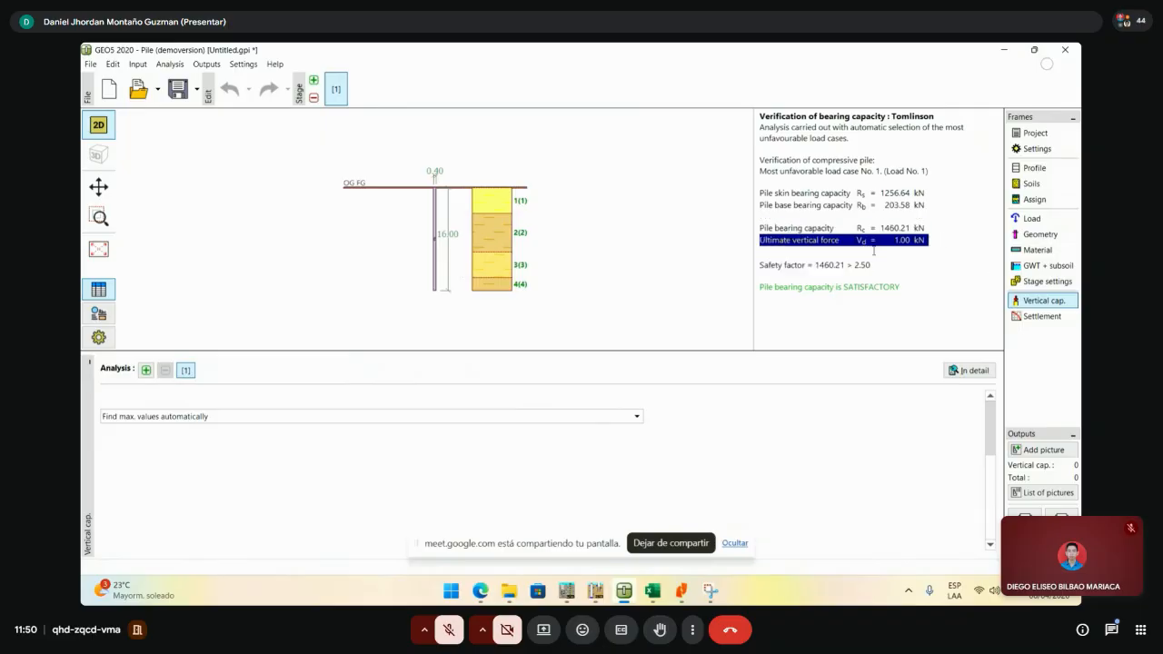
drag(850, 264, 760, 267)
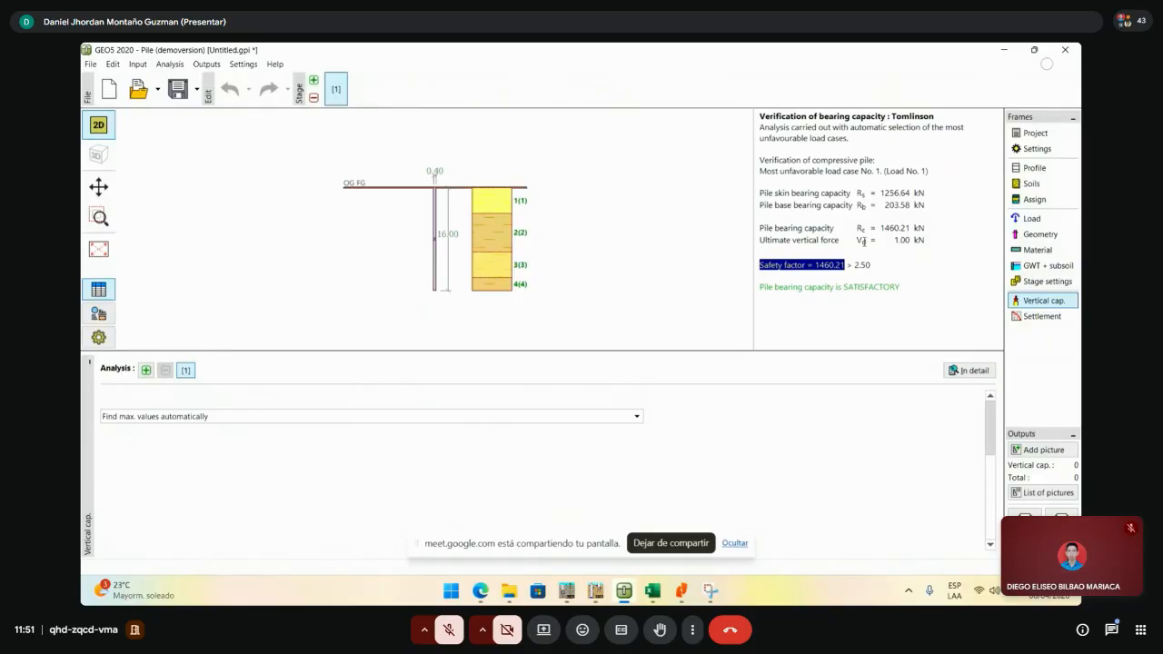
- Highlight the ultimate vertical force line and the safety factor check 1460.21 > 2.50
drag(928, 244, 808, 236)
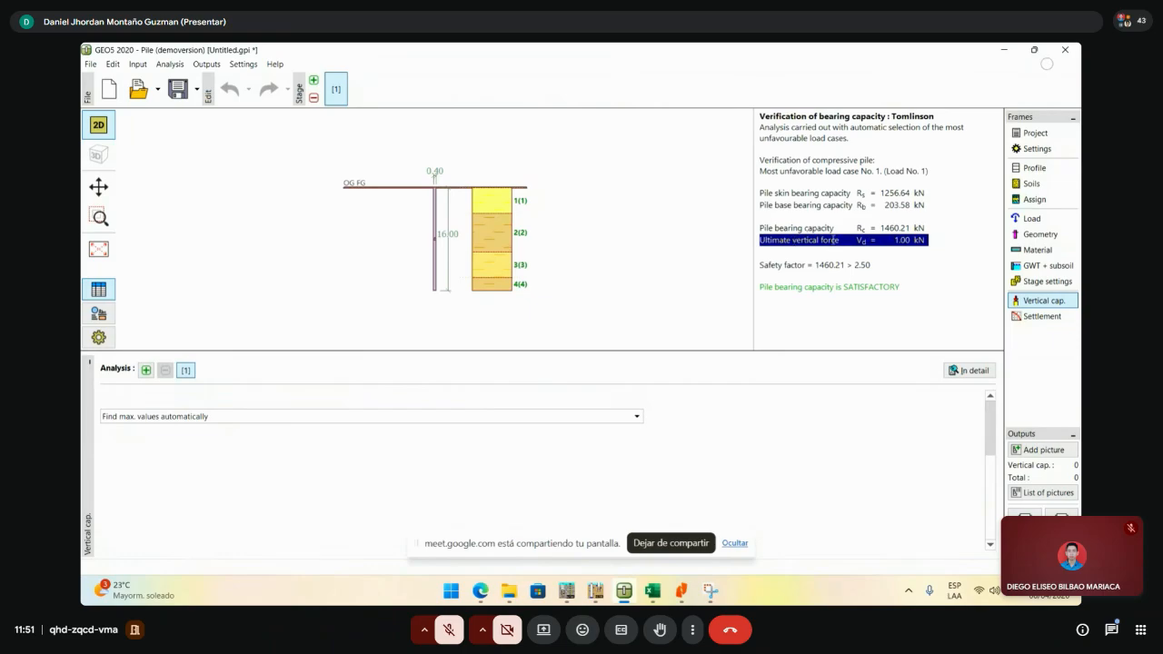
click(941, 244)
drag(937, 241, 791, 245)
drag(887, 263, 777, 261)
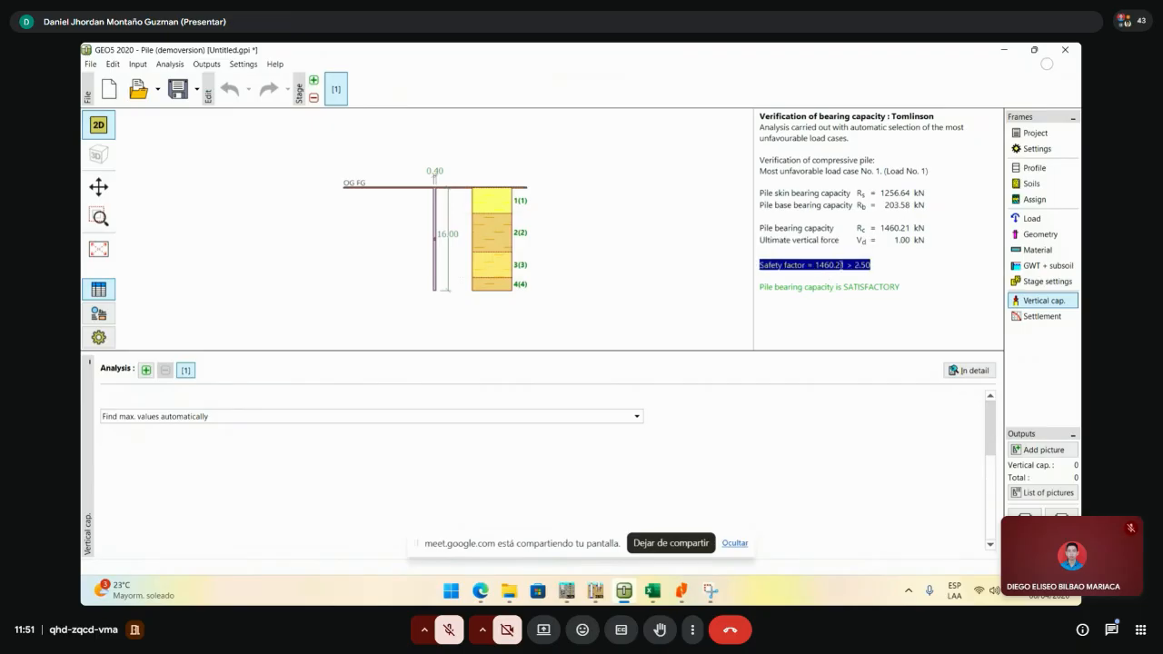
drag(853, 265, 847, 265)
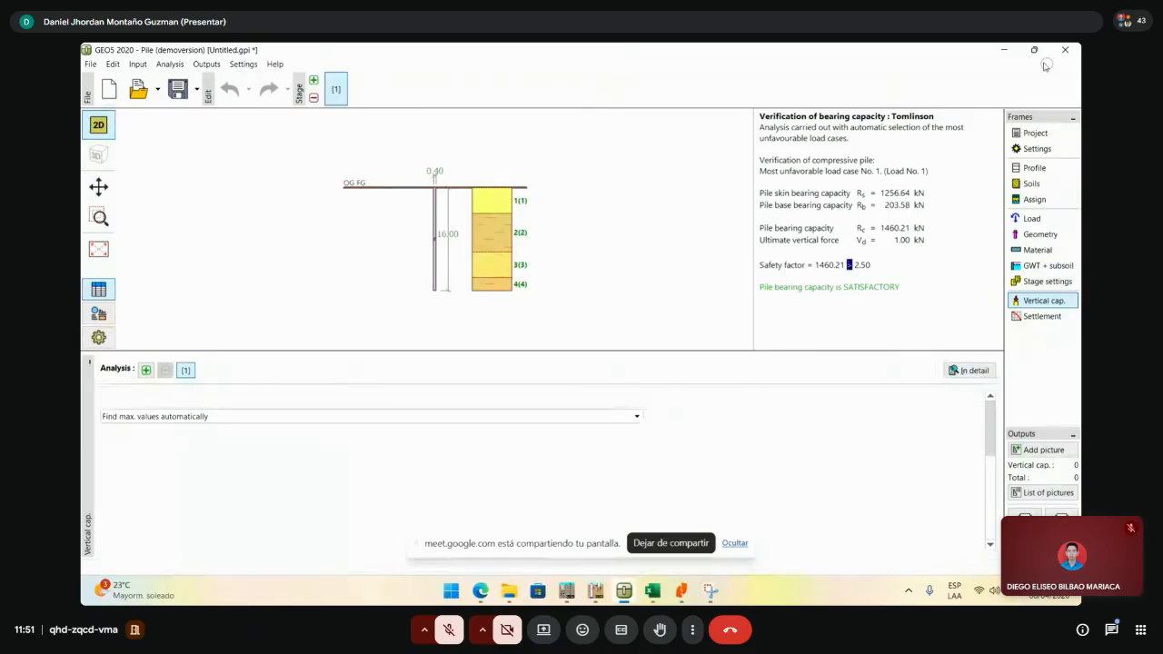
- Restore GEO5 to a smaller window, moving it higher and stretching it taller beside the PDF
mouse_move(1043, 57)
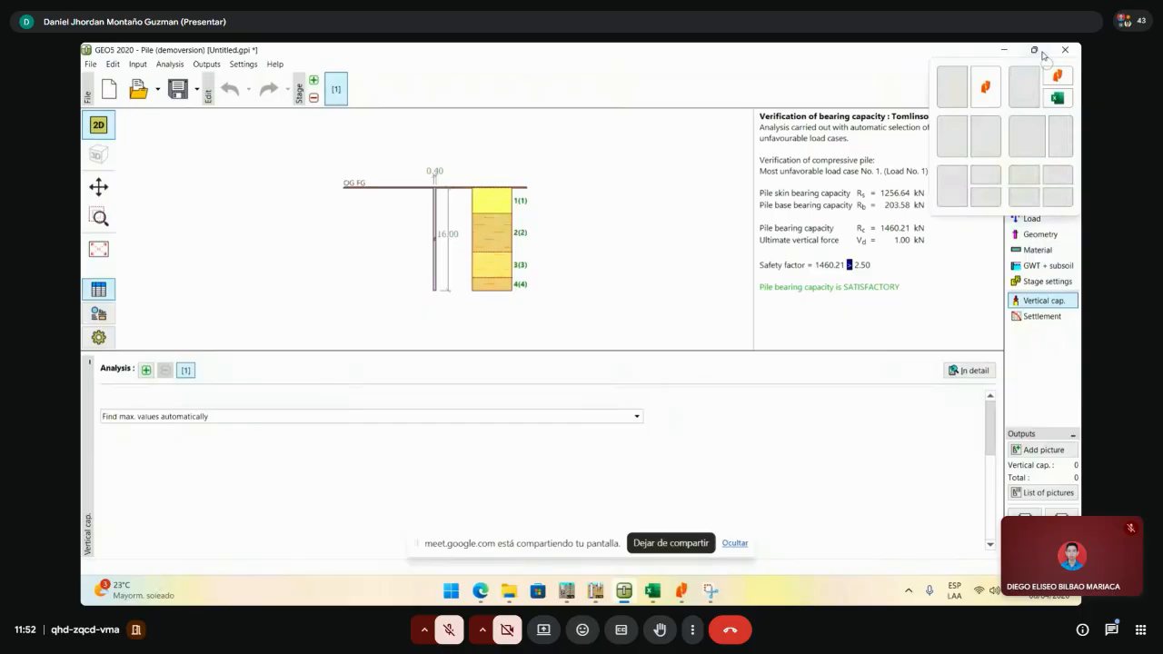
click(1042, 54)
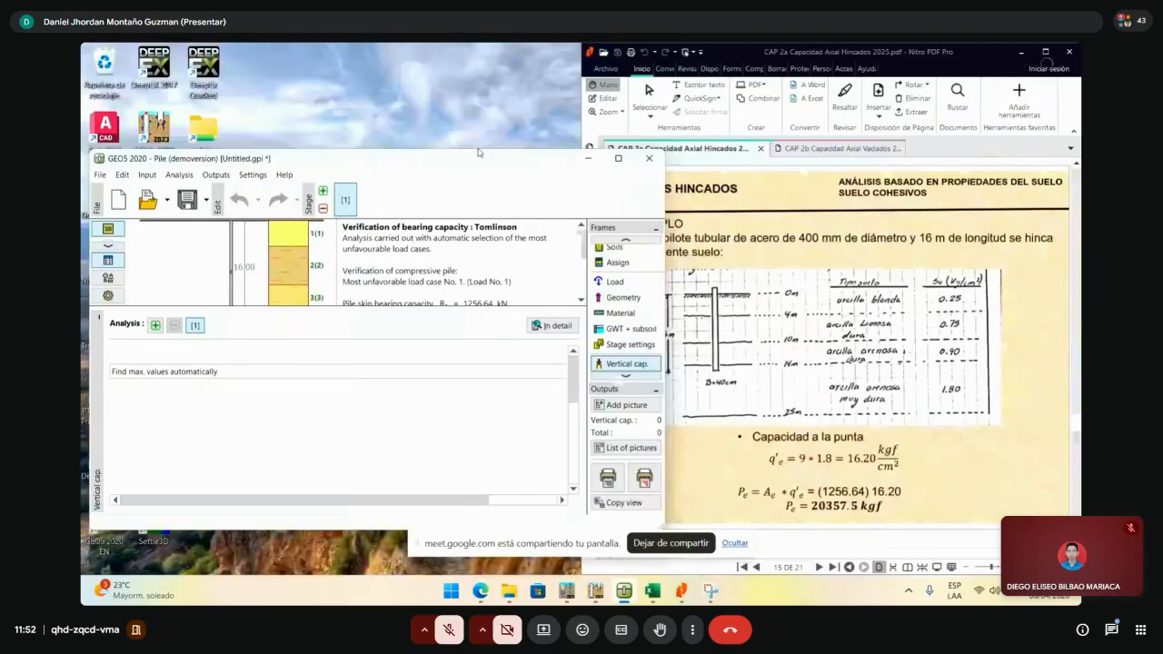
drag(478, 153, 475, 66)
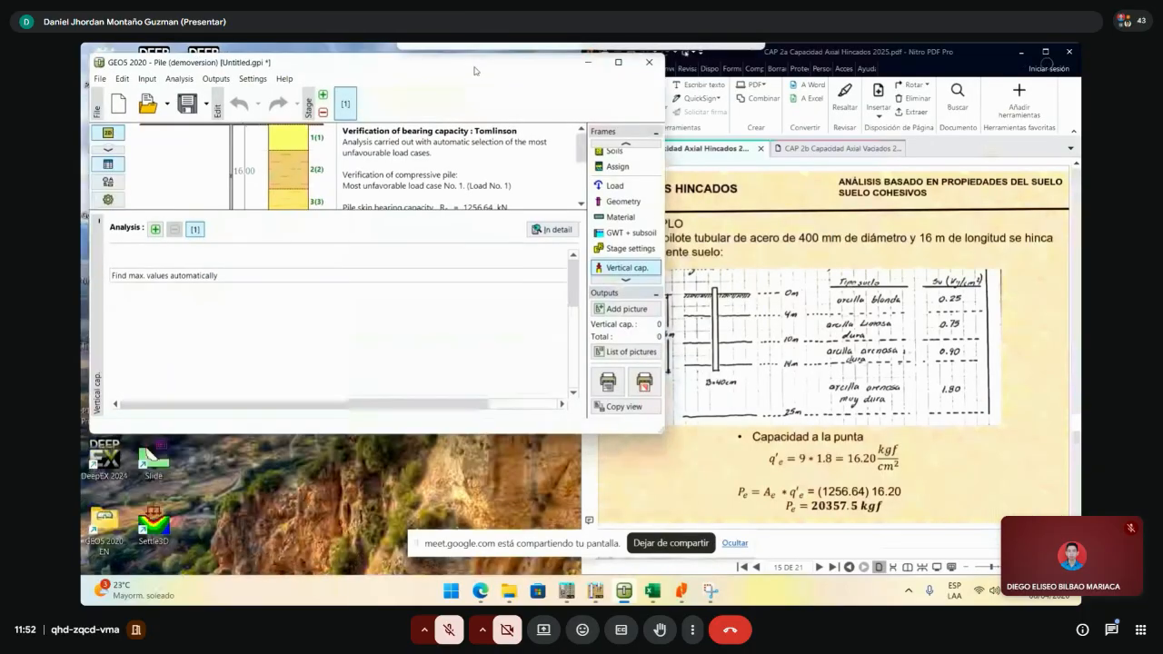
drag(428, 430, 424, 572)
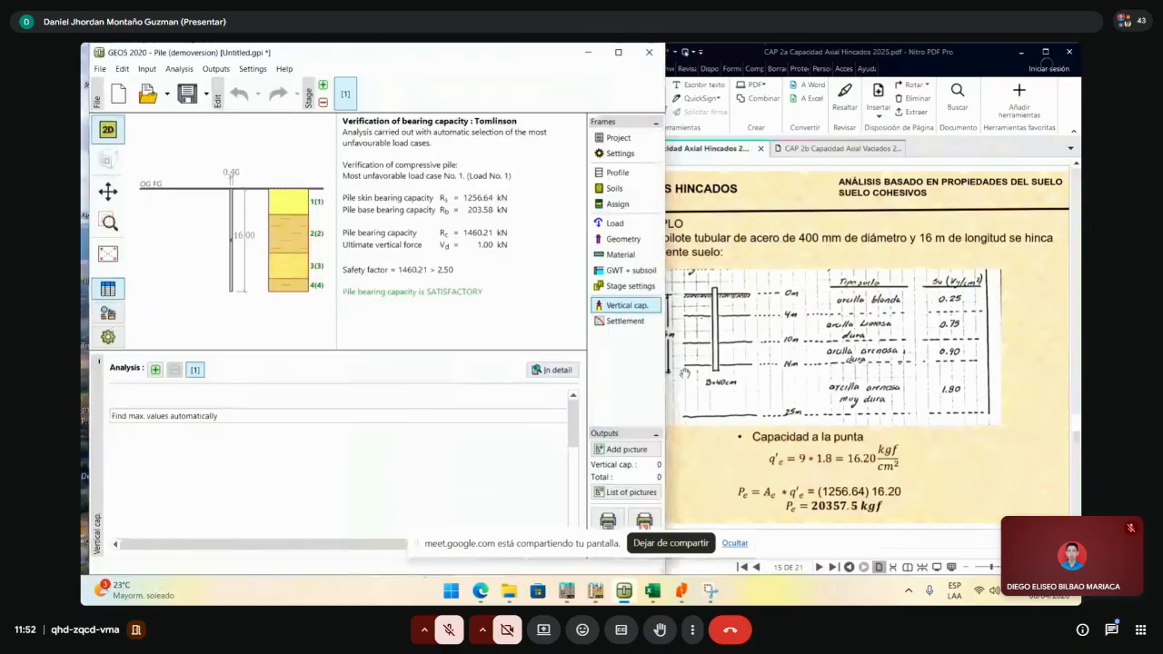
- Copy the Apile results block and paste a duplicate at cell B19
click(652, 591)
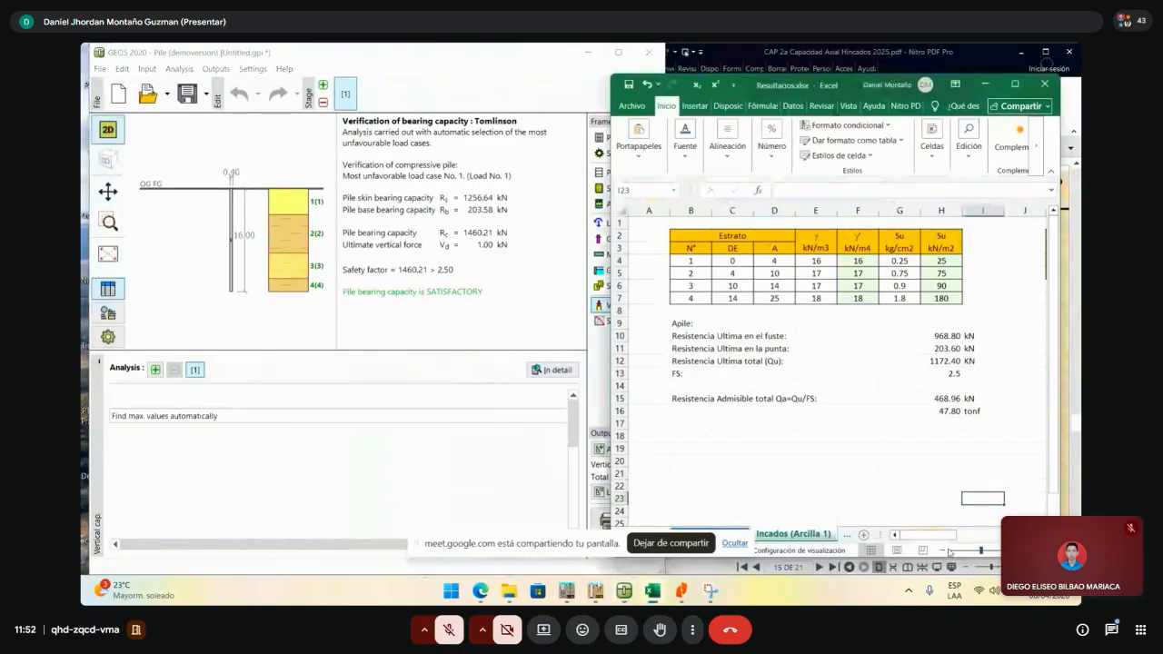
drag(934, 535, 947, 535)
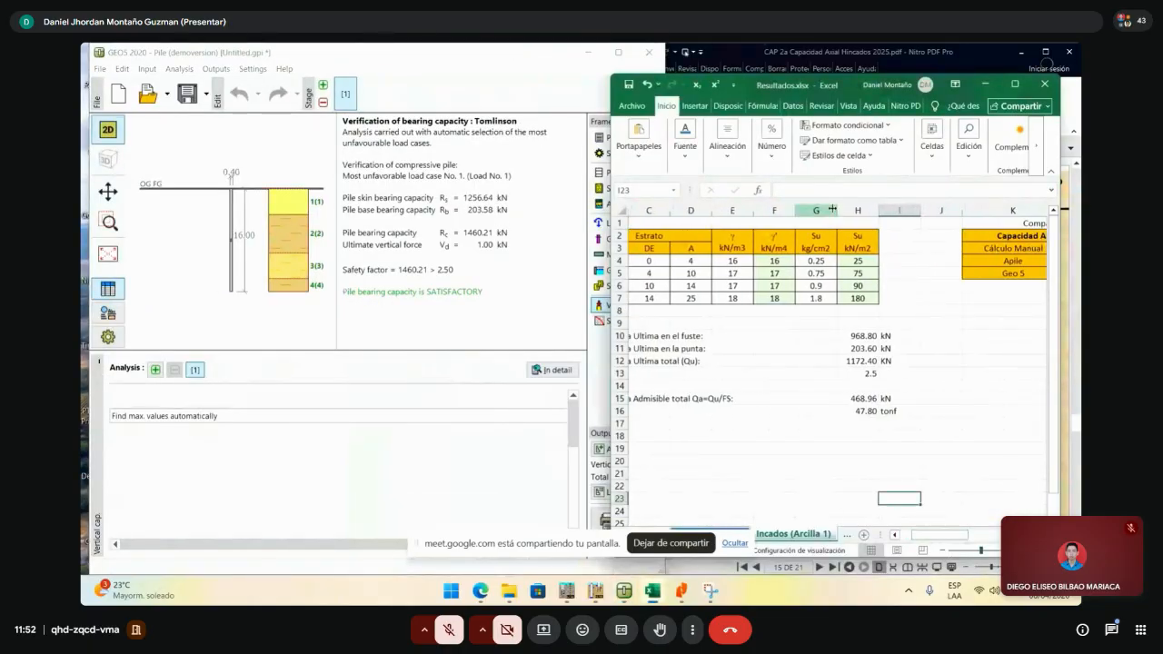
click(900, 263)
click(857, 348)
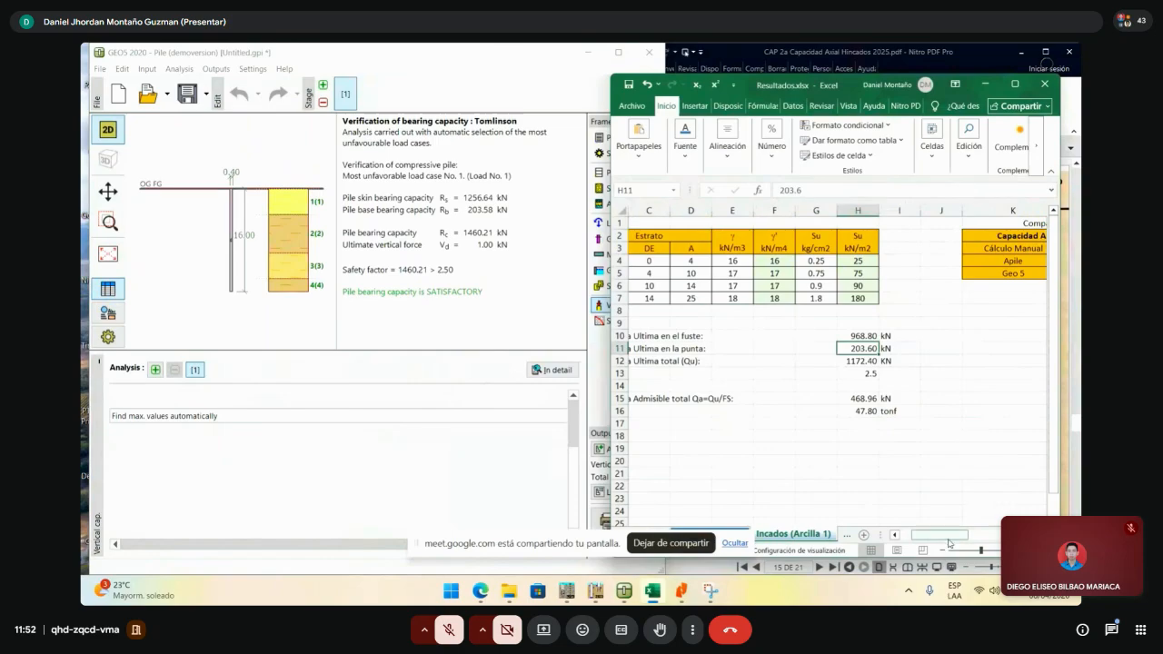
drag(950, 535, 934, 535)
click(828, 377)
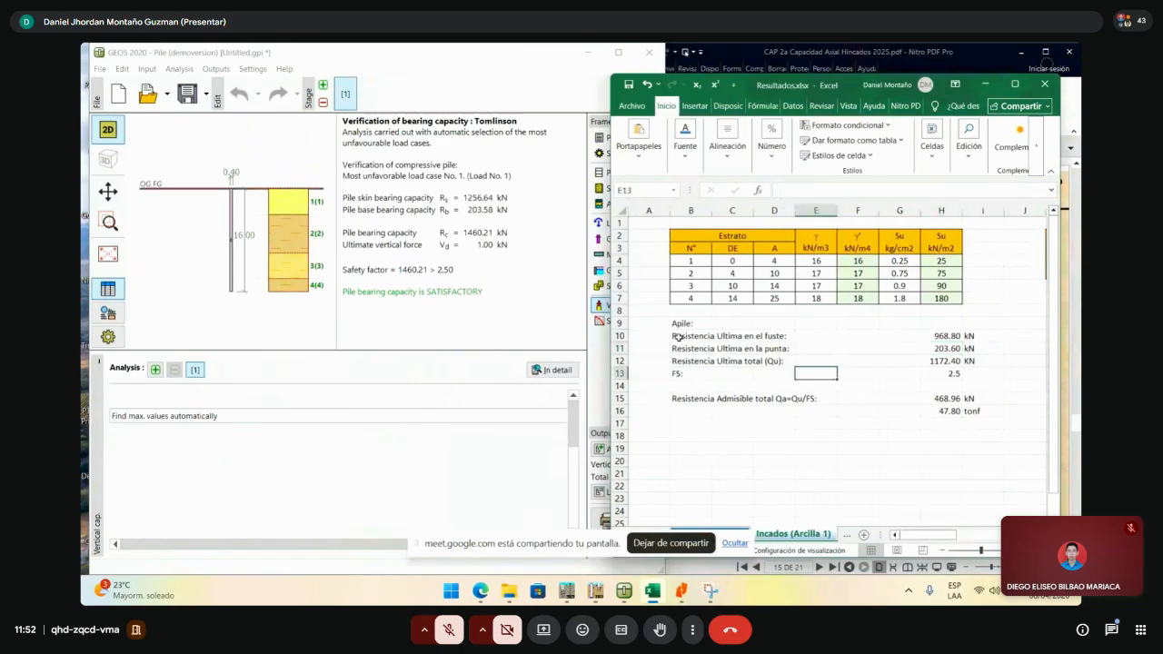
click(683, 337)
drag(681, 322, 968, 402)
key(ctrl+c)
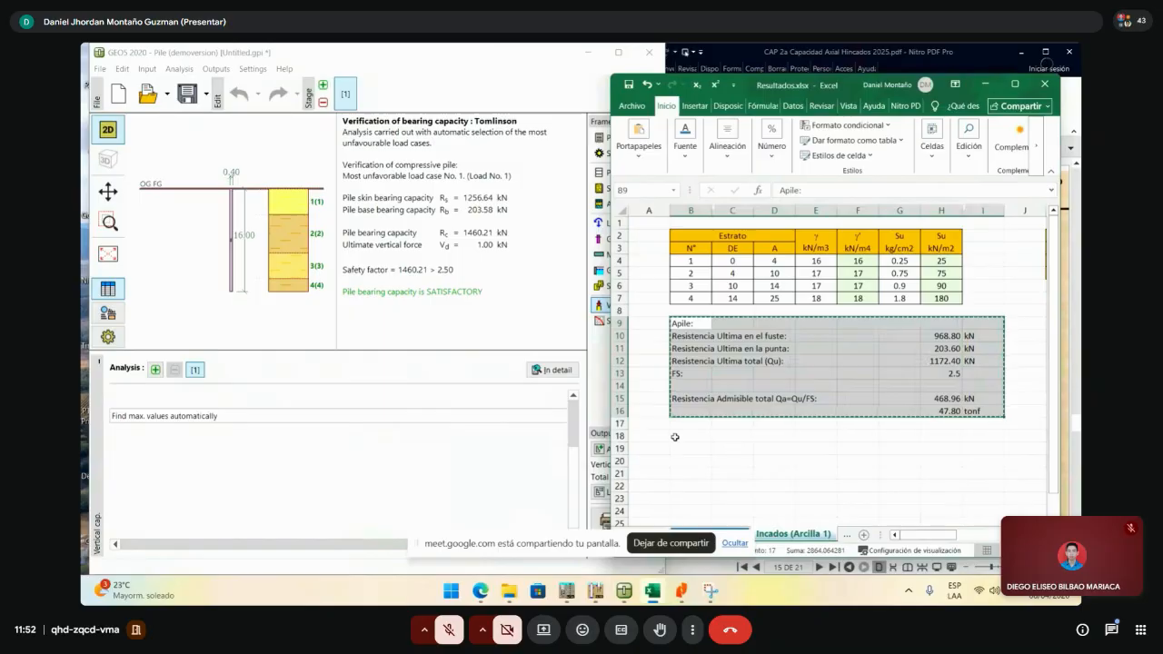
click(692, 447)
key(ctrl+v)
- Rename the pasted block's heading from Apile to Geo5
scroll(693, 436, down, 1)
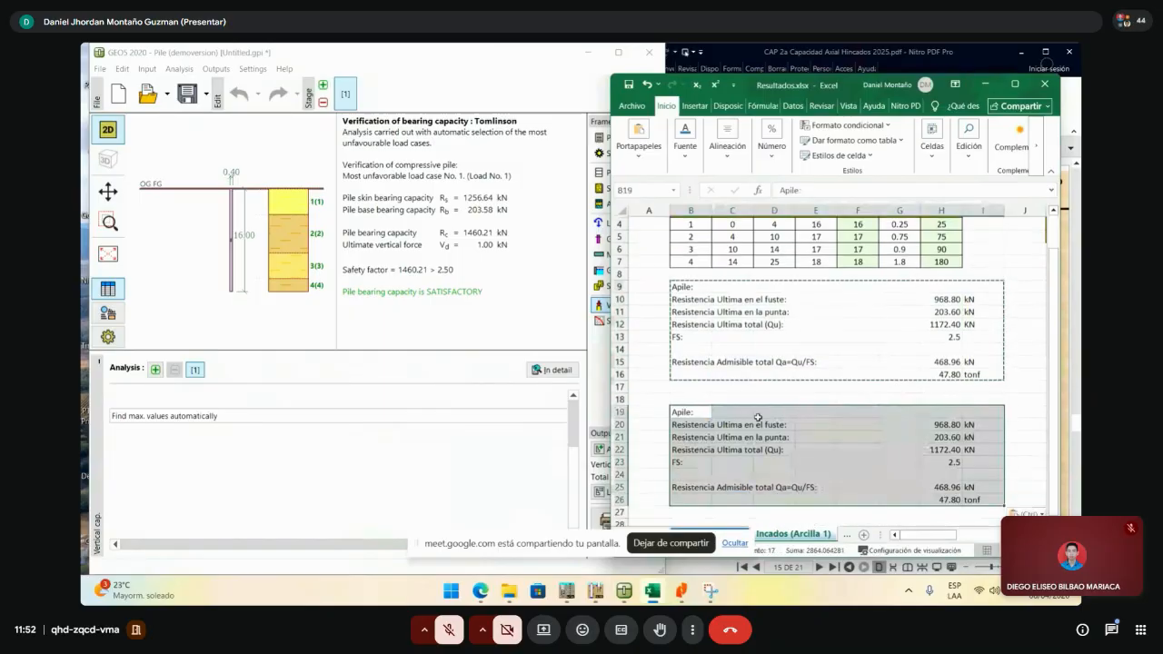
click(684, 412)
double_click(684, 411)
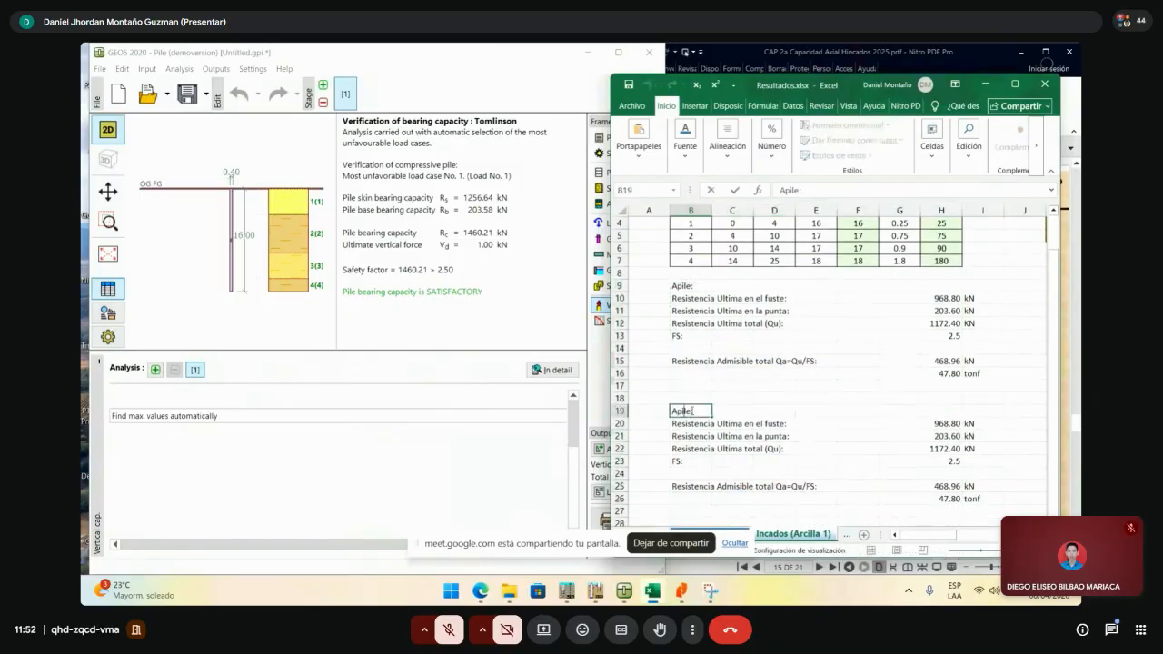
drag(688, 410, 648, 409)
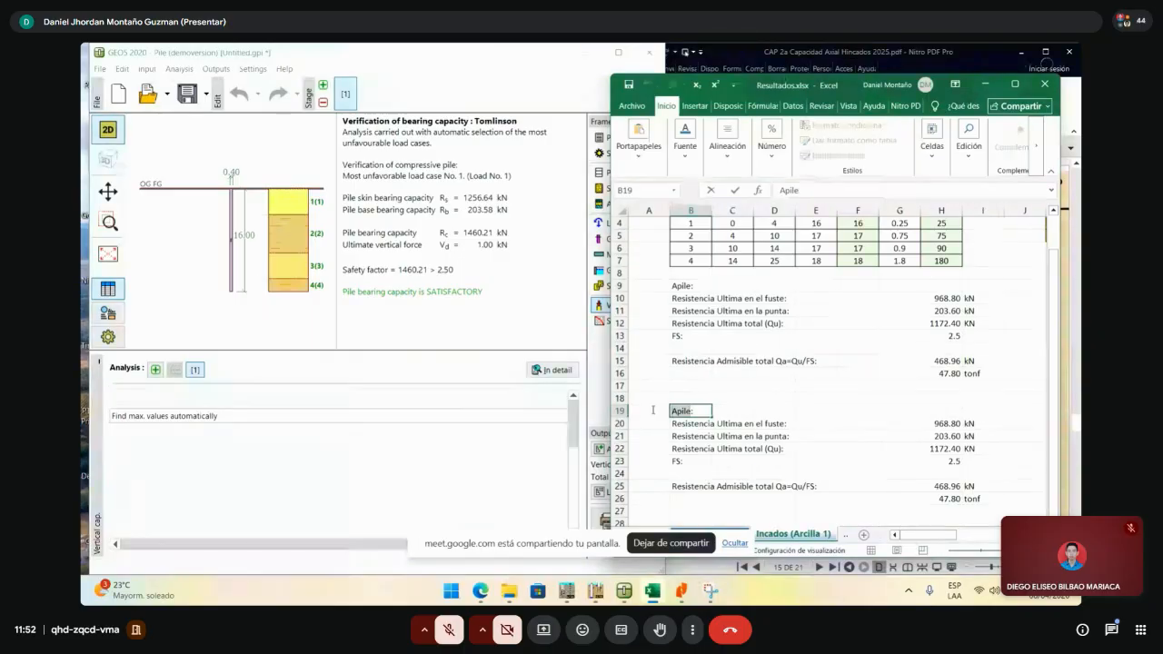
text(GEo:)
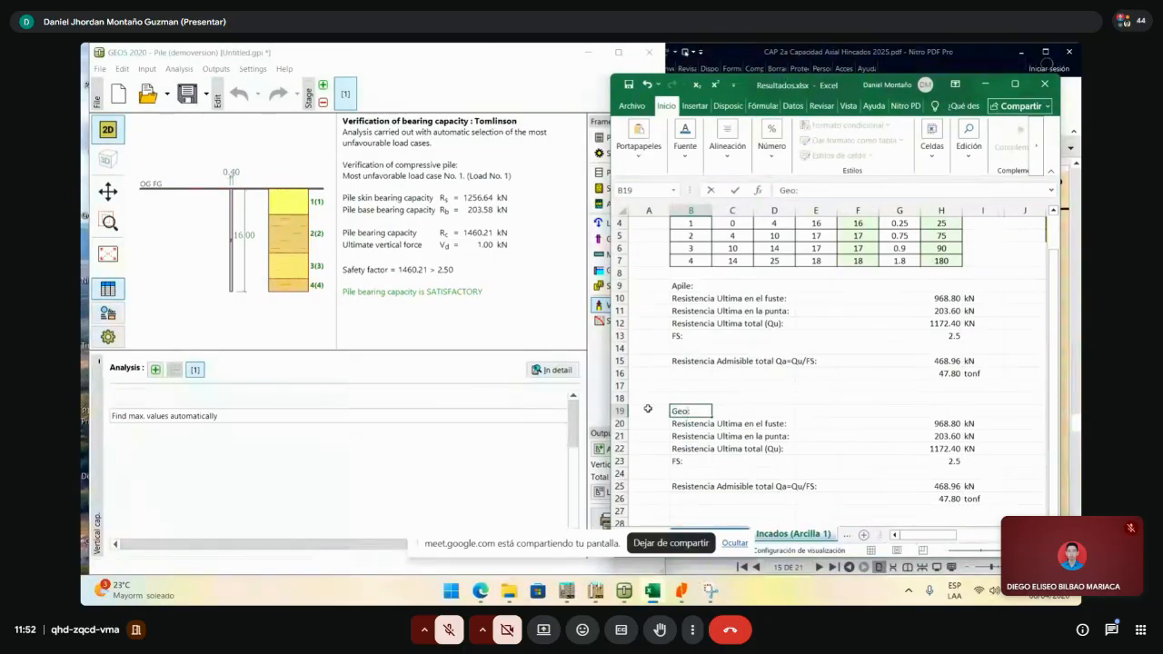
key(Num_Lock)
text(5)
key(Return)
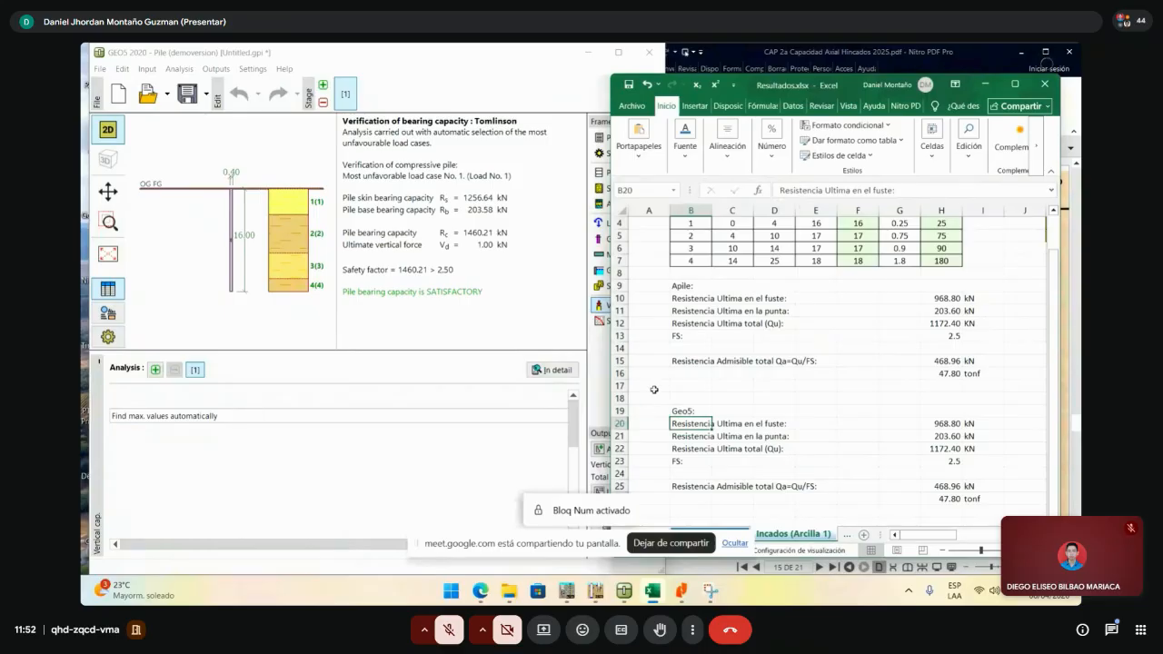
- Enter the GEO5 skin resistance 1256.64 and tip resistance 203.58 in the block
click(930, 423)
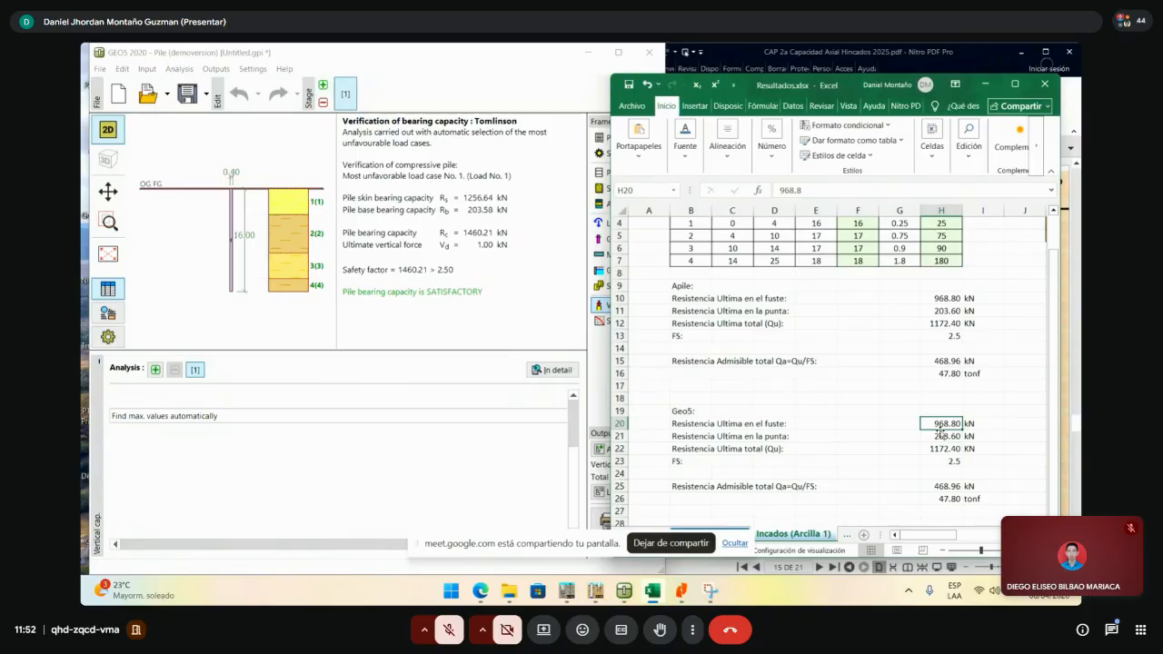
text(1256)
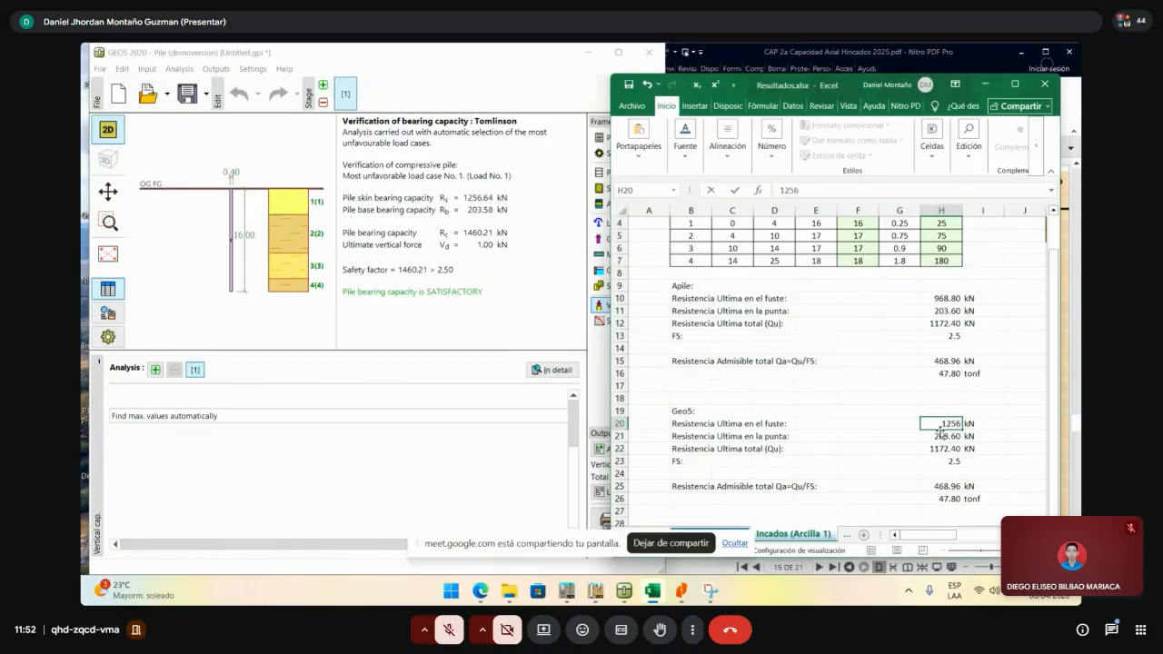
text(.64)
key(Return)
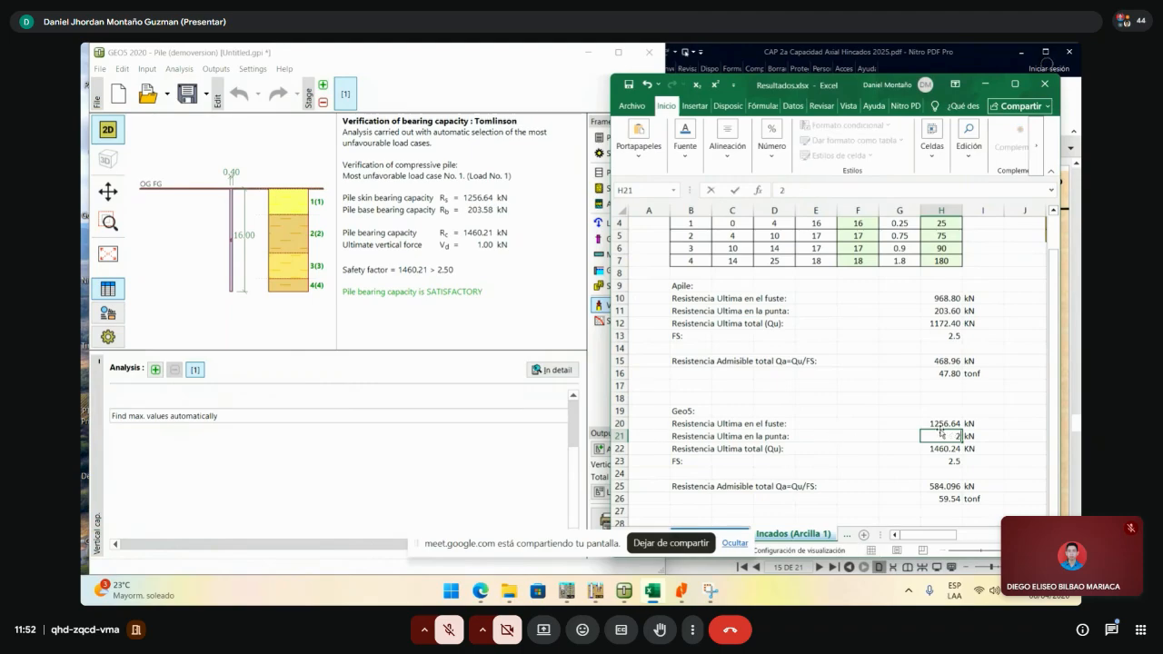
text(203.58)
key(Return)
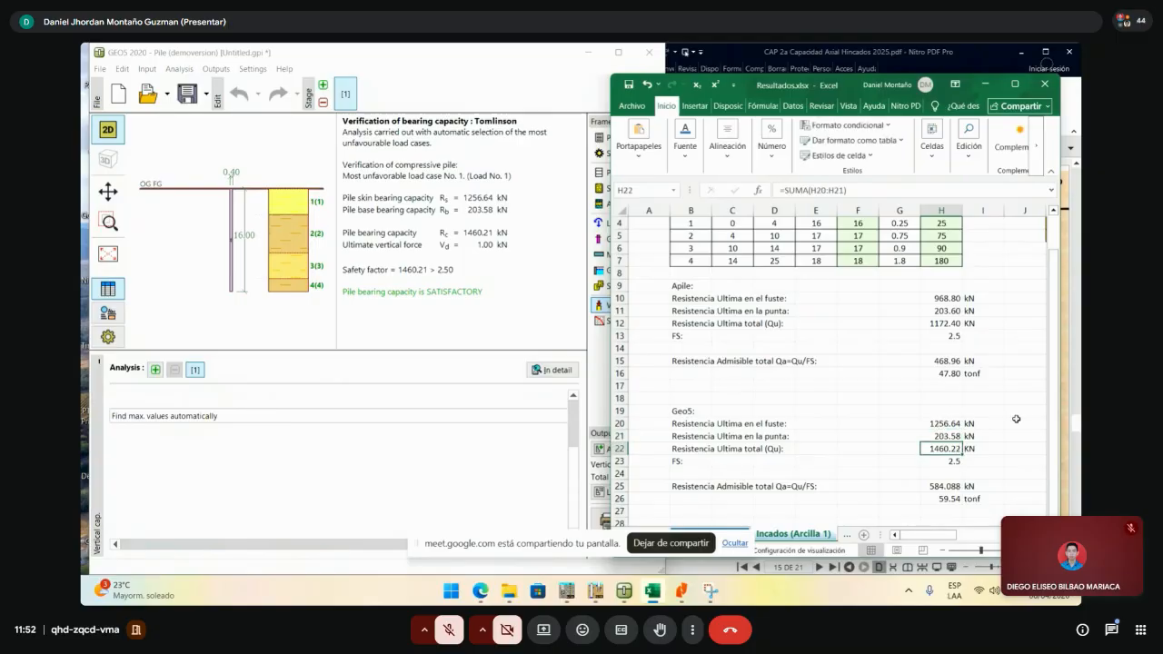
- Check the Geo5 total, FS 2.5, Qa 584.088 kN and 59.54 tonf formulas
double_click(933, 448)
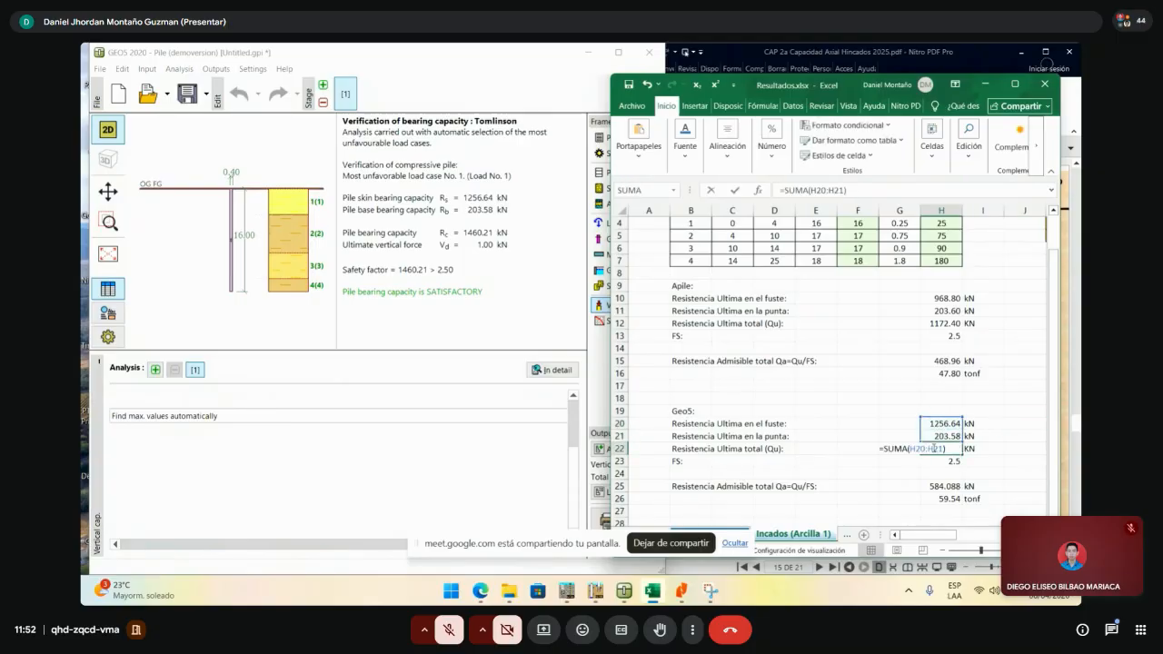
key(Escape)
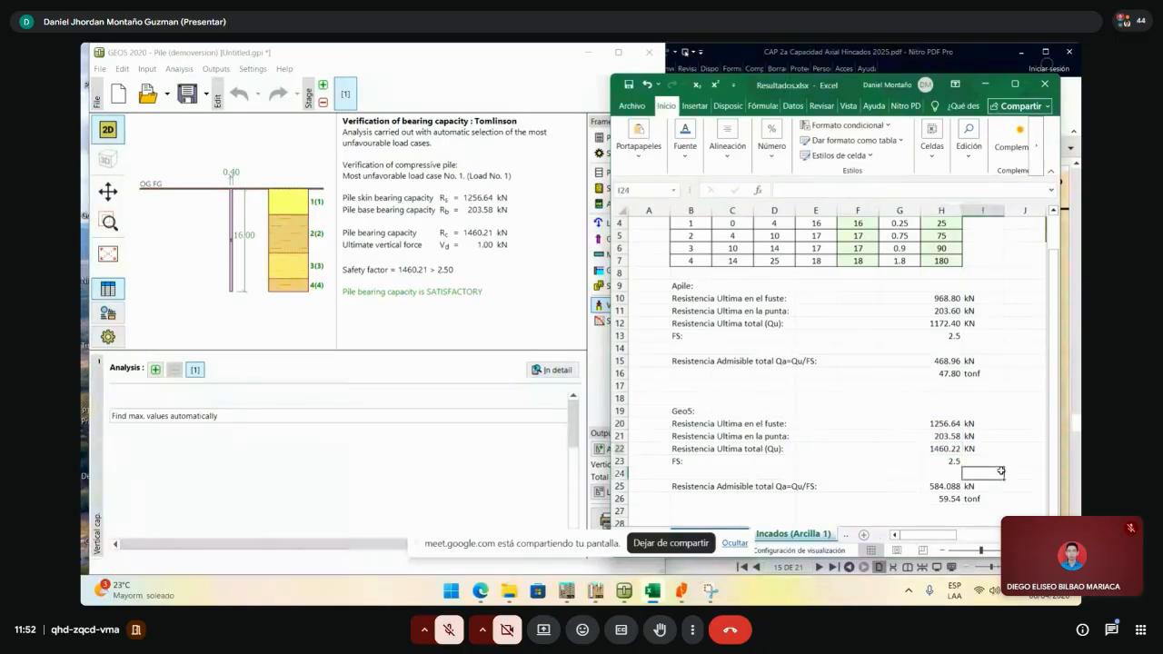
click(951, 461)
scroll(952, 459, down, 1)
click(985, 437)
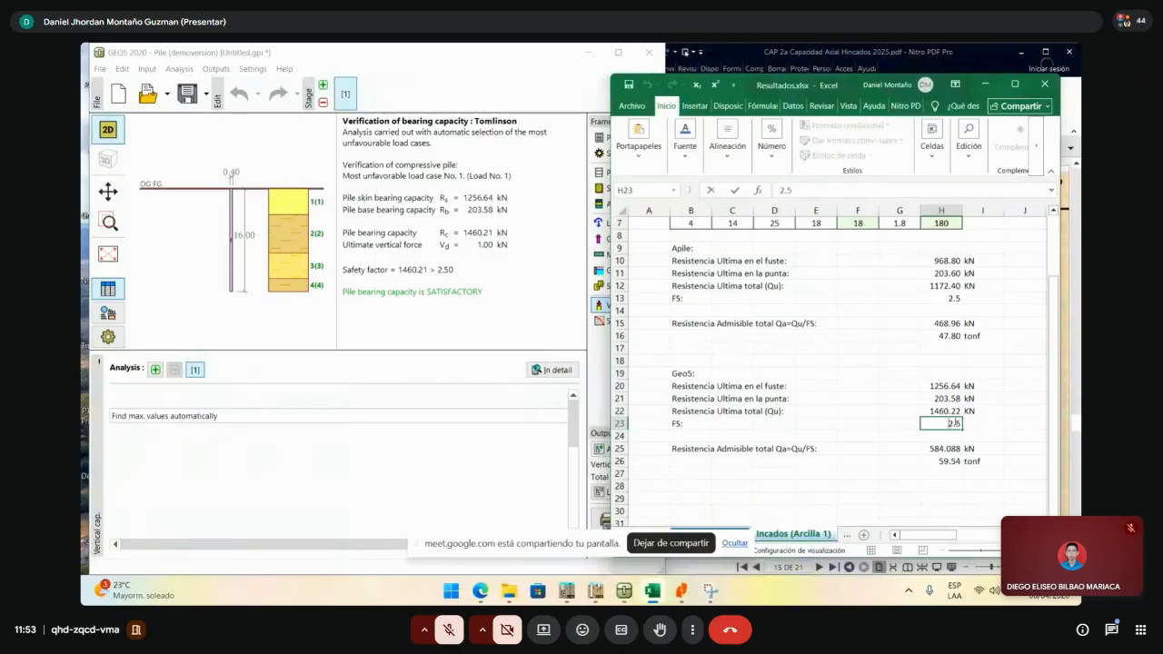
key(Up)
key(Right)
double_click(952, 449)
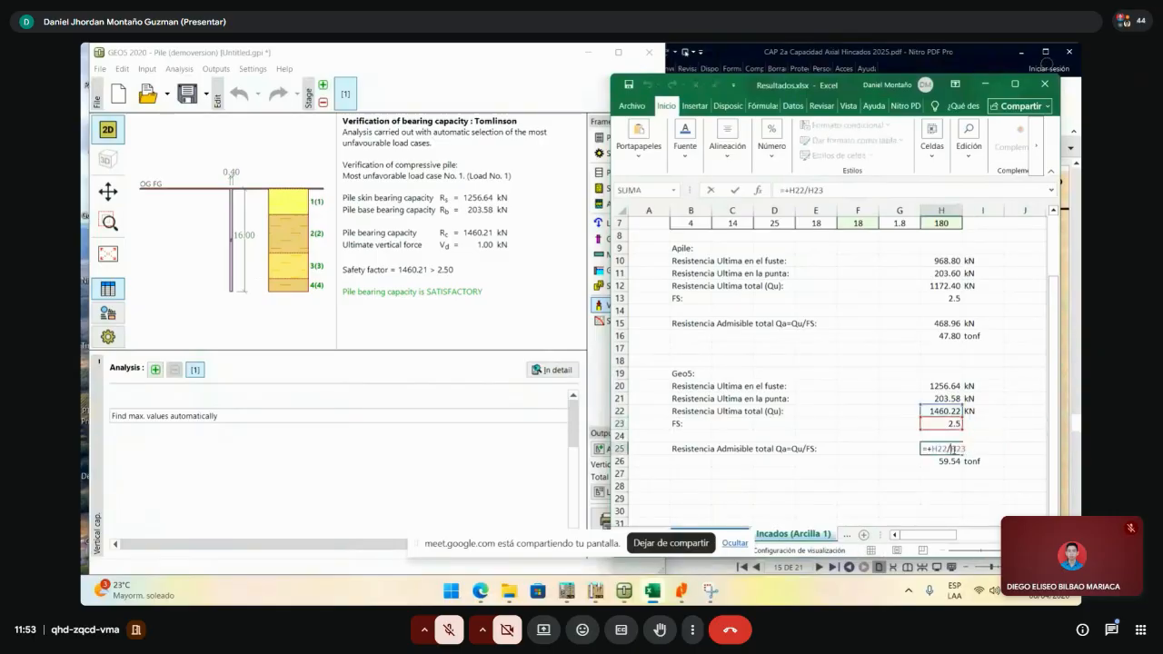
key(Escape)
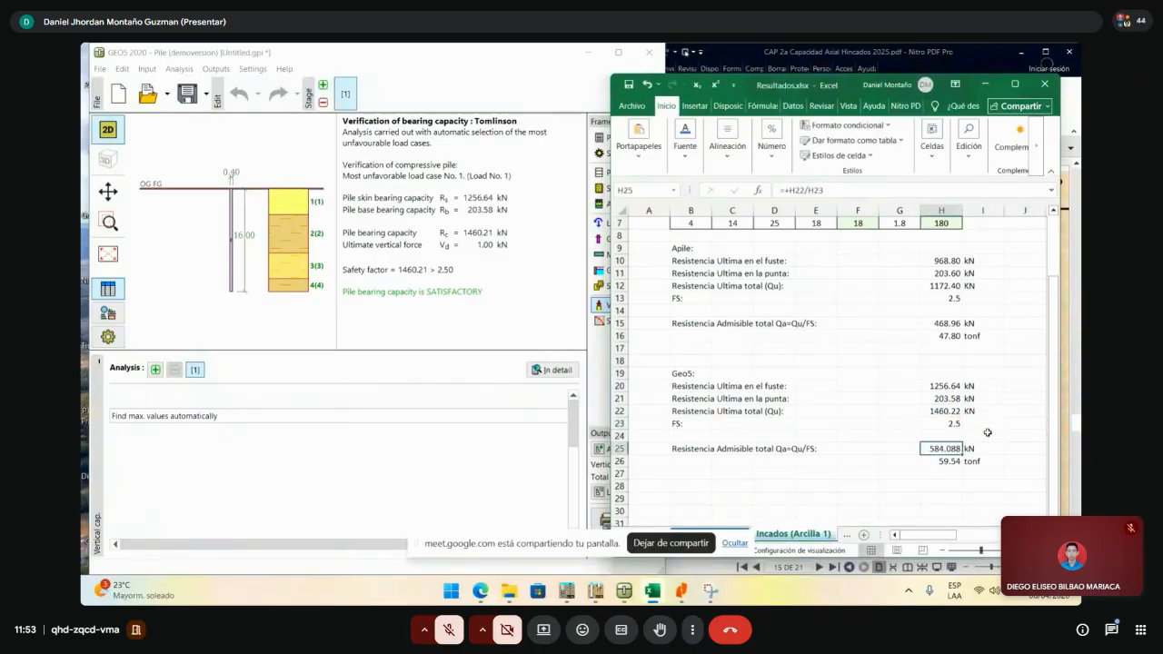
click(991, 433)
click(936, 451)
click(960, 460)
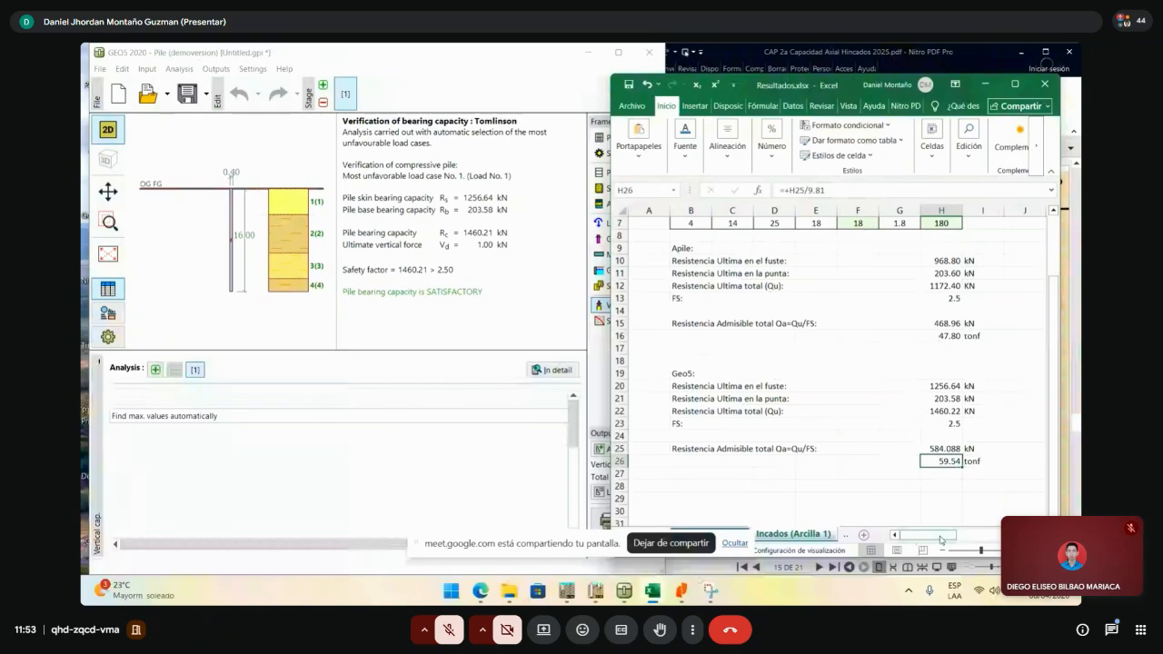
drag(941, 538, 978, 538)
- Enter 59.54 tonf for Geo 5 and compare with Apile 47.80 and manual 49.64
scroll(961, 442, up, 2)
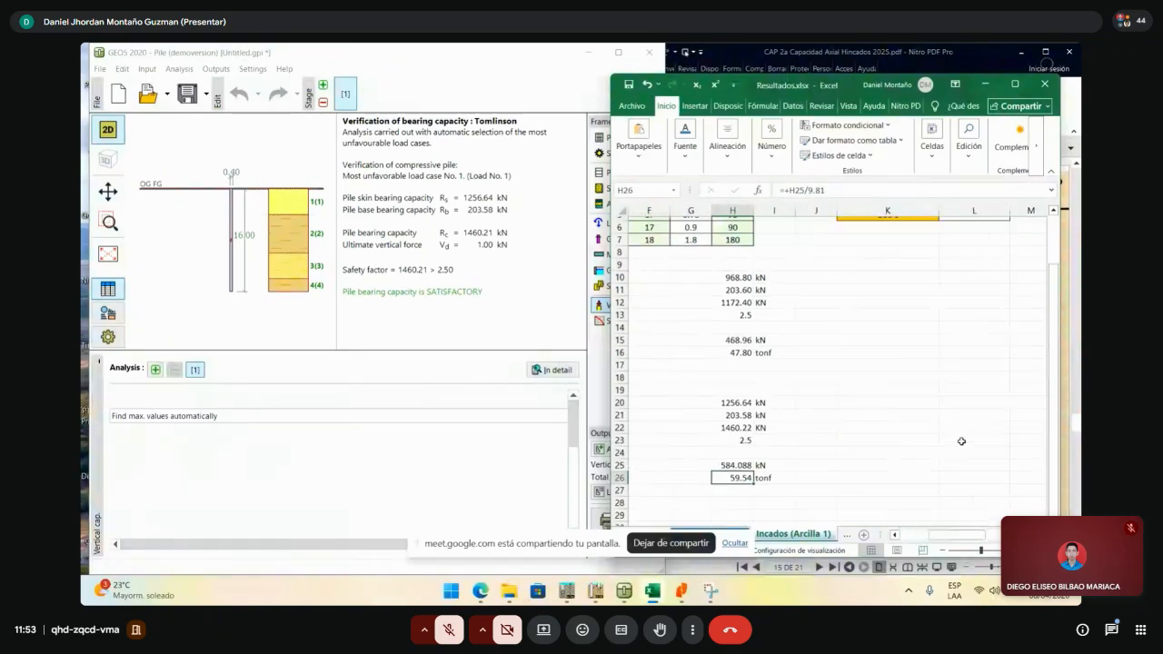
scroll(909, 460, up, 1)
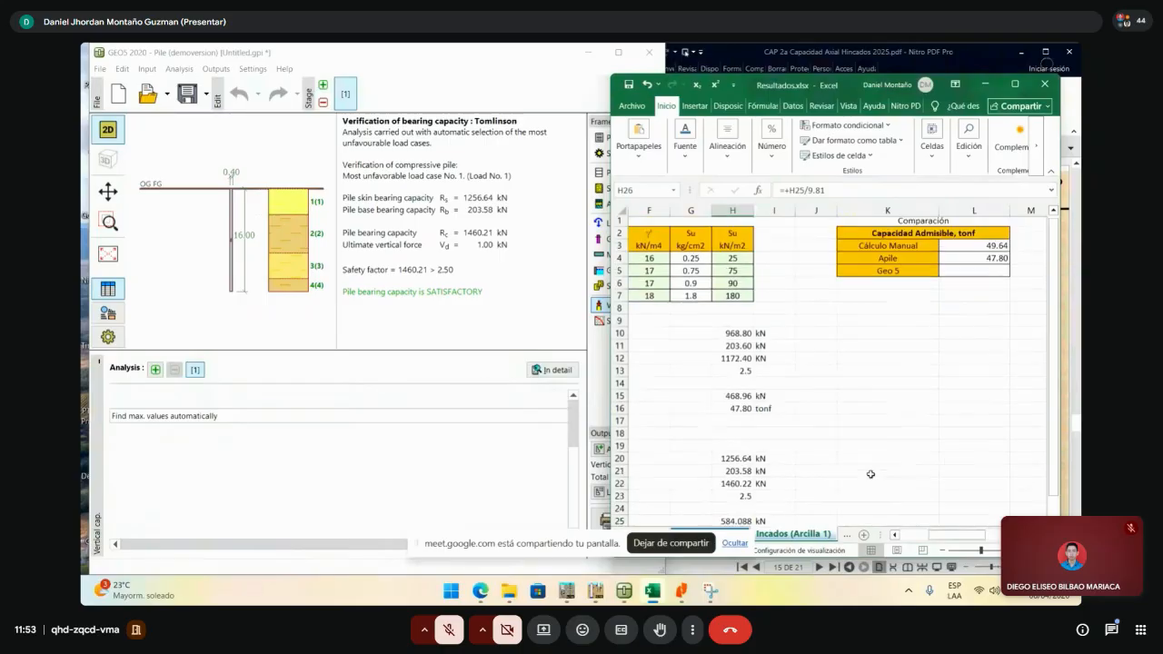
click(989, 269)
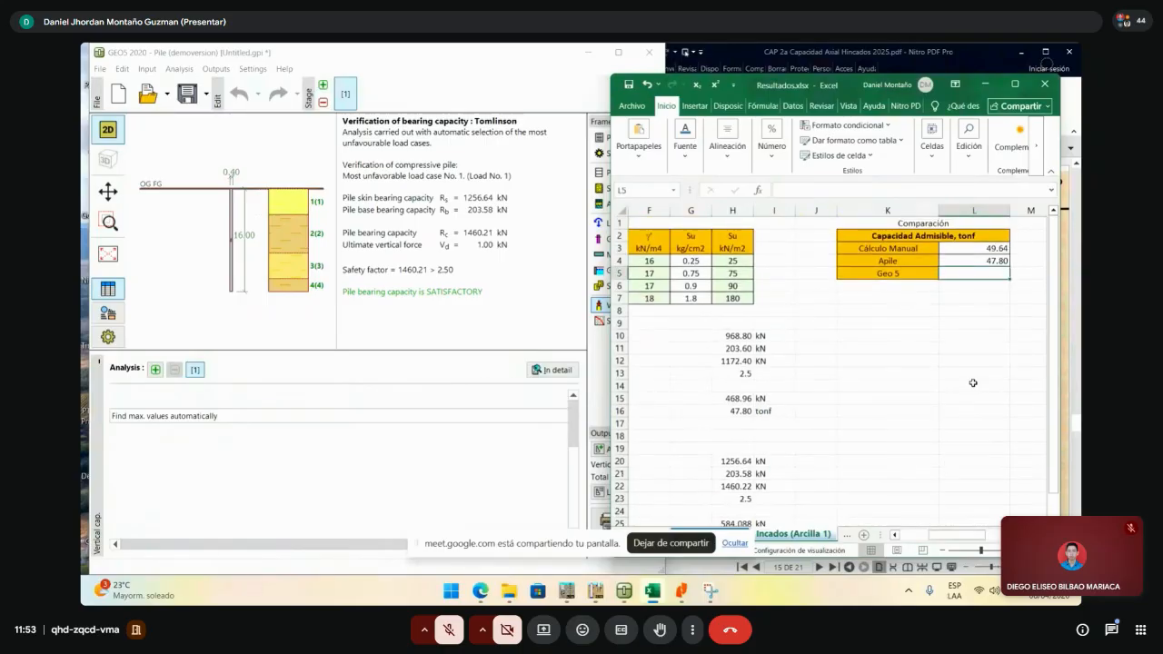
text(59.)
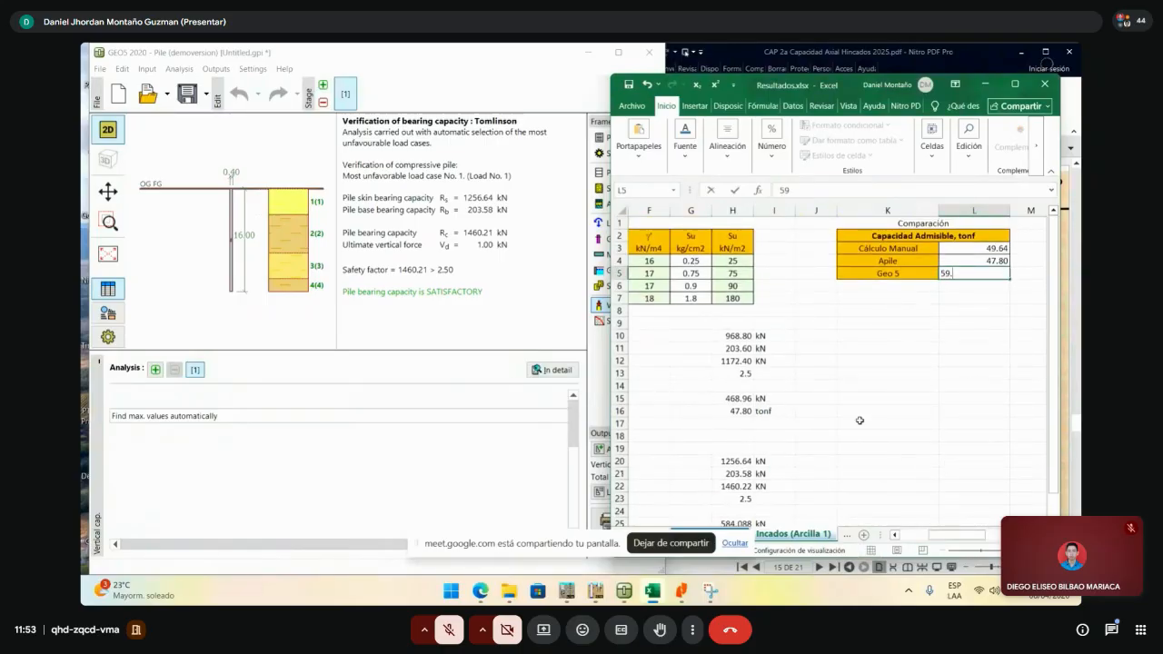
scroll(794, 455, down, 2)
scroll(902, 404, up, 1)
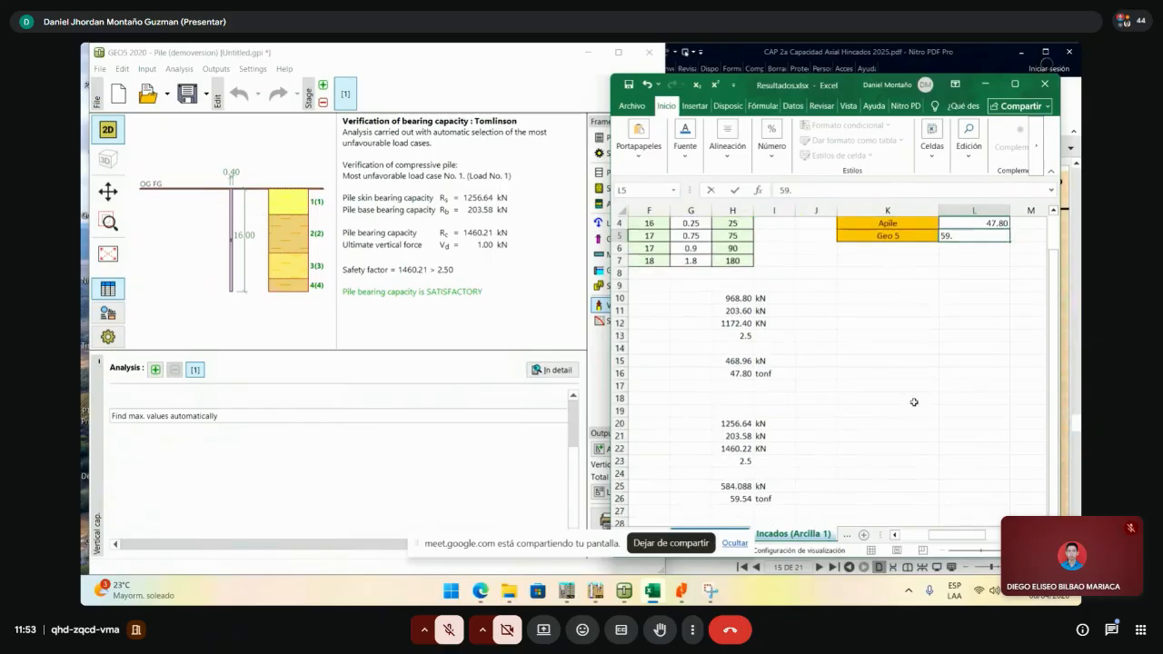
text(54)
key(Return)
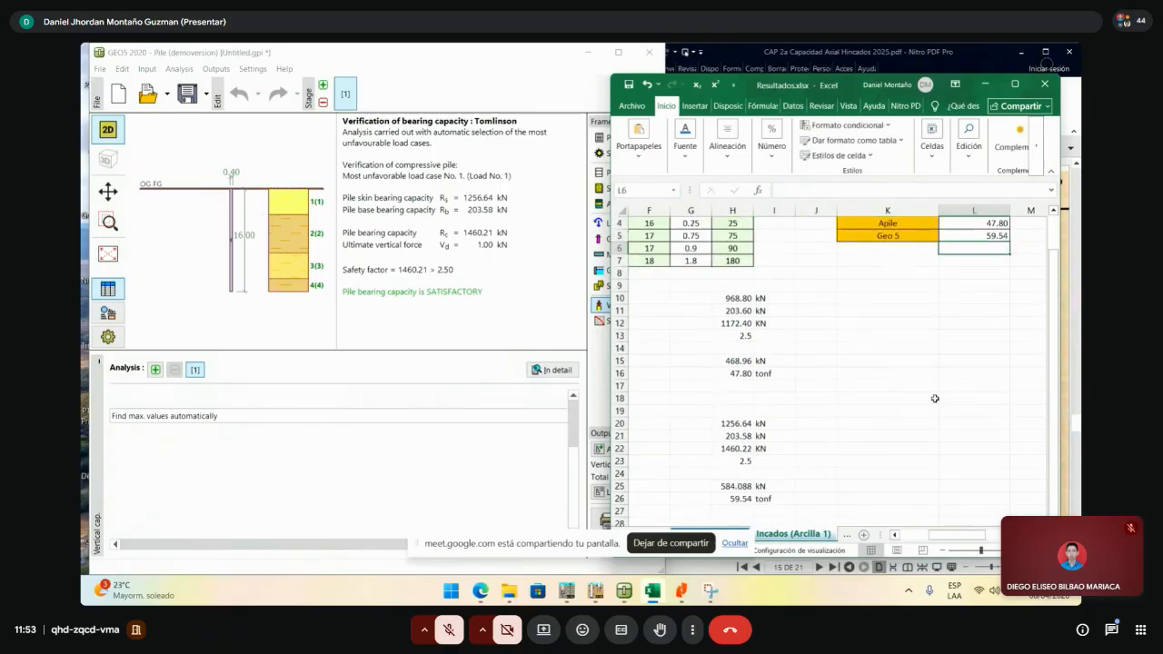
scroll(936, 398, up, 1)
click(995, 260)
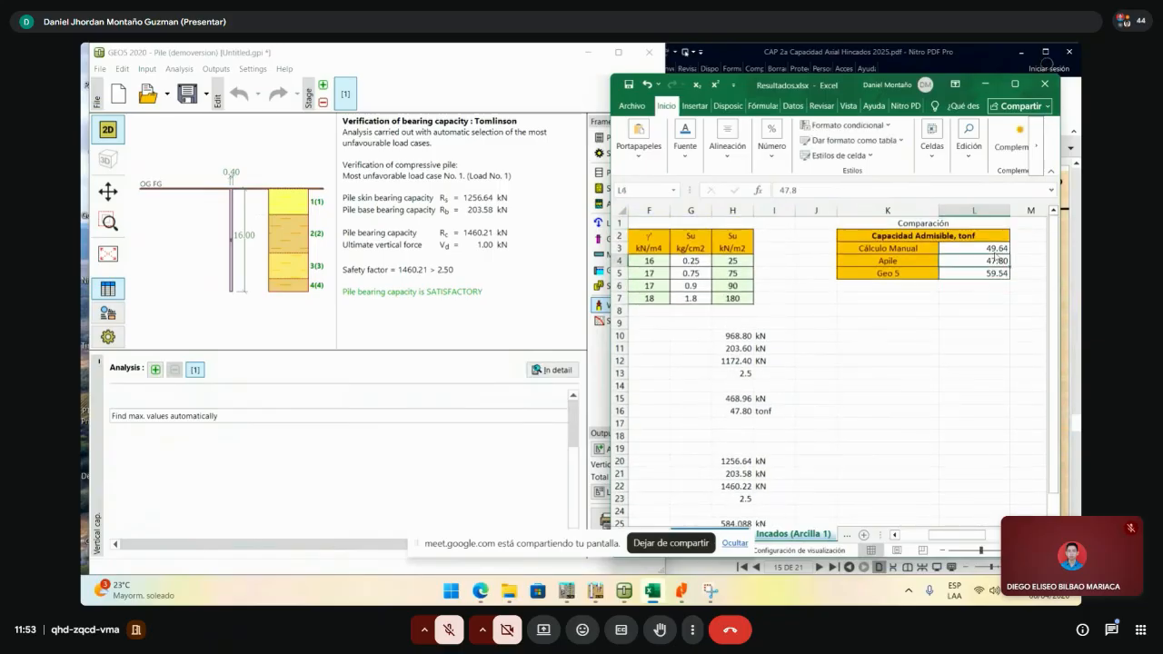
key(Up)
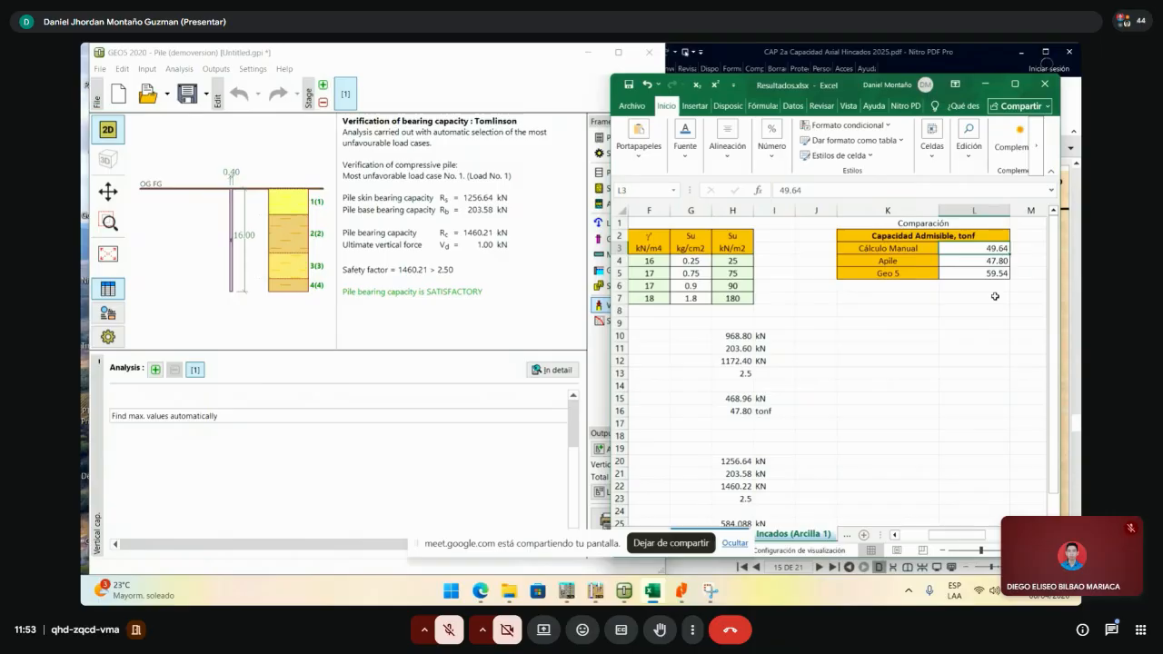
- Review the Geo5 skin resistance 1256.64 and base resistance 203.58 rows
scroll(990, 381, down, 5)
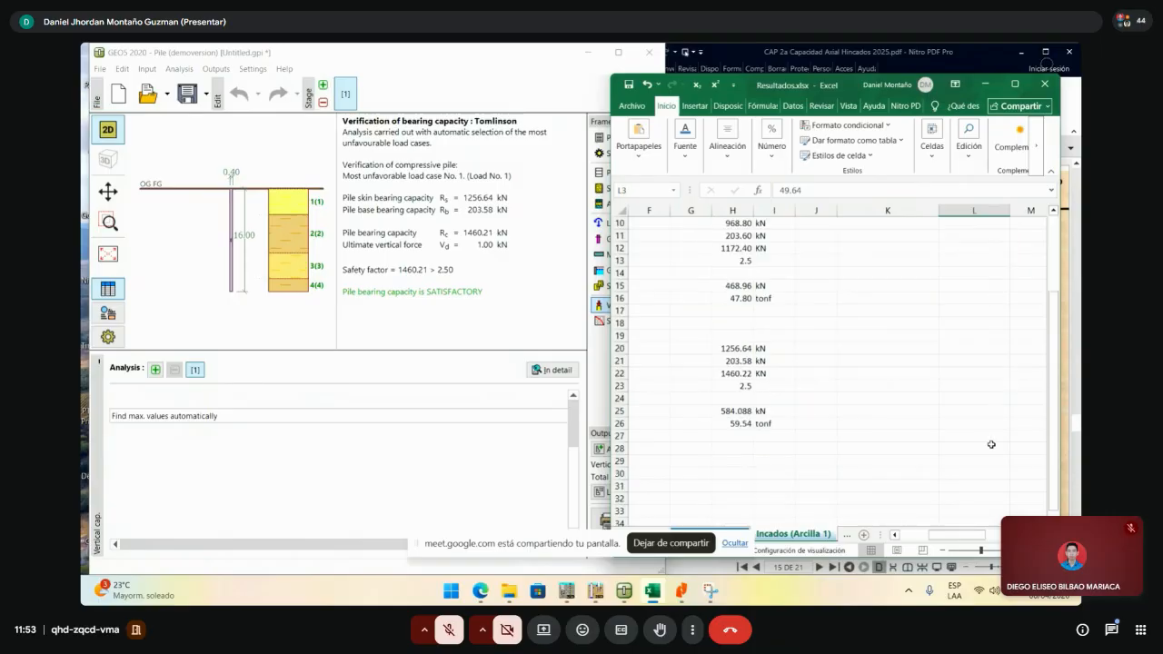
drag(954, 537, 927, 537)
click(815, 433)
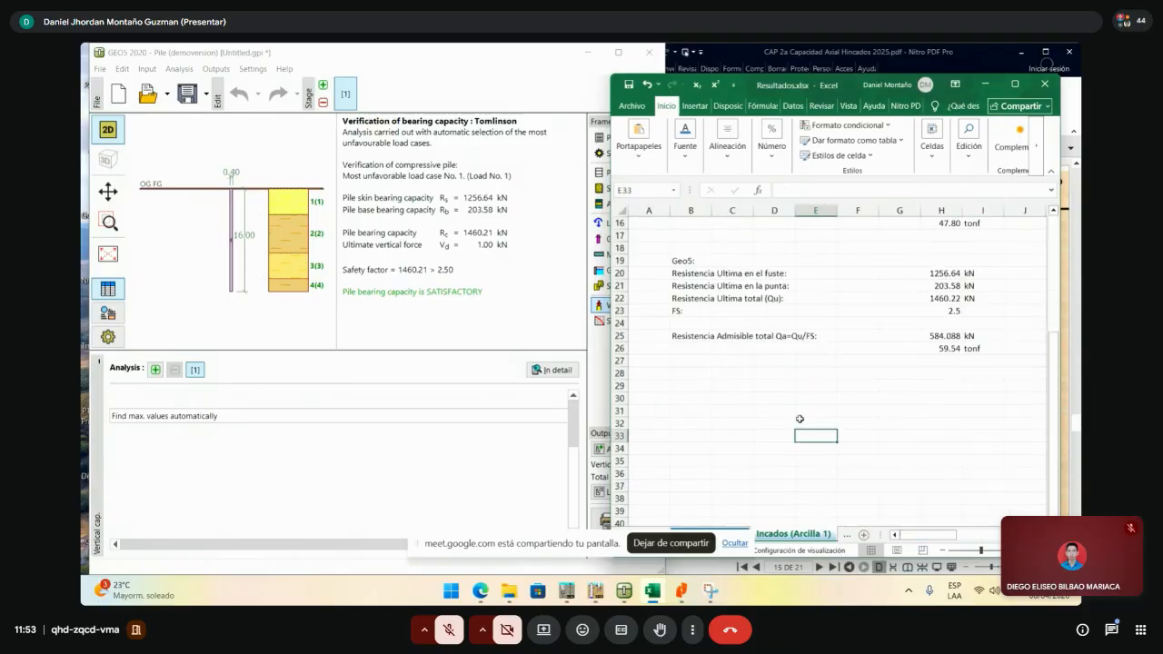
scroll(968, 386, up, 2)
scroll(967, 385, up, 2)
click(949, 423)
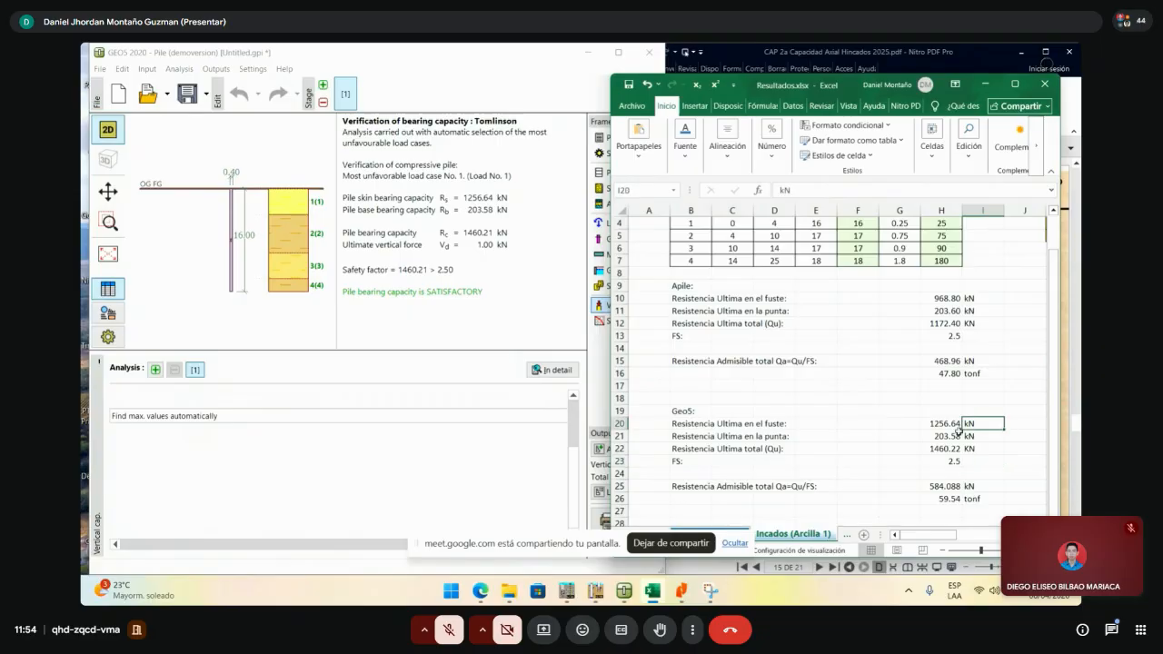
click(950, 436)
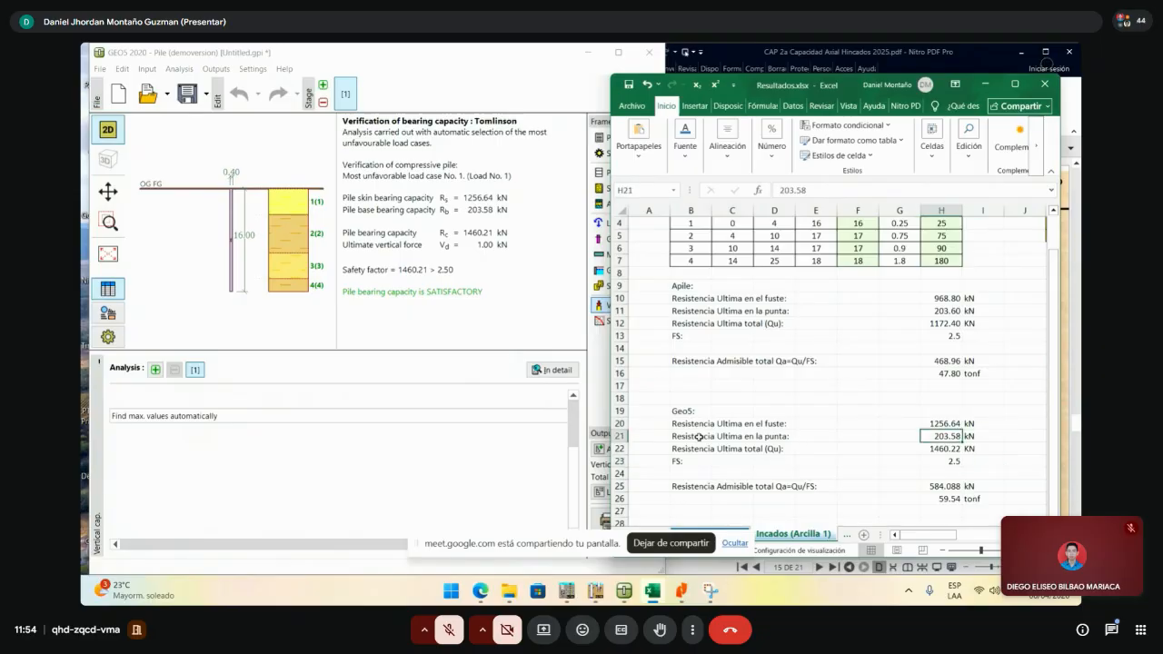
drag(699, 437, 987, 437)
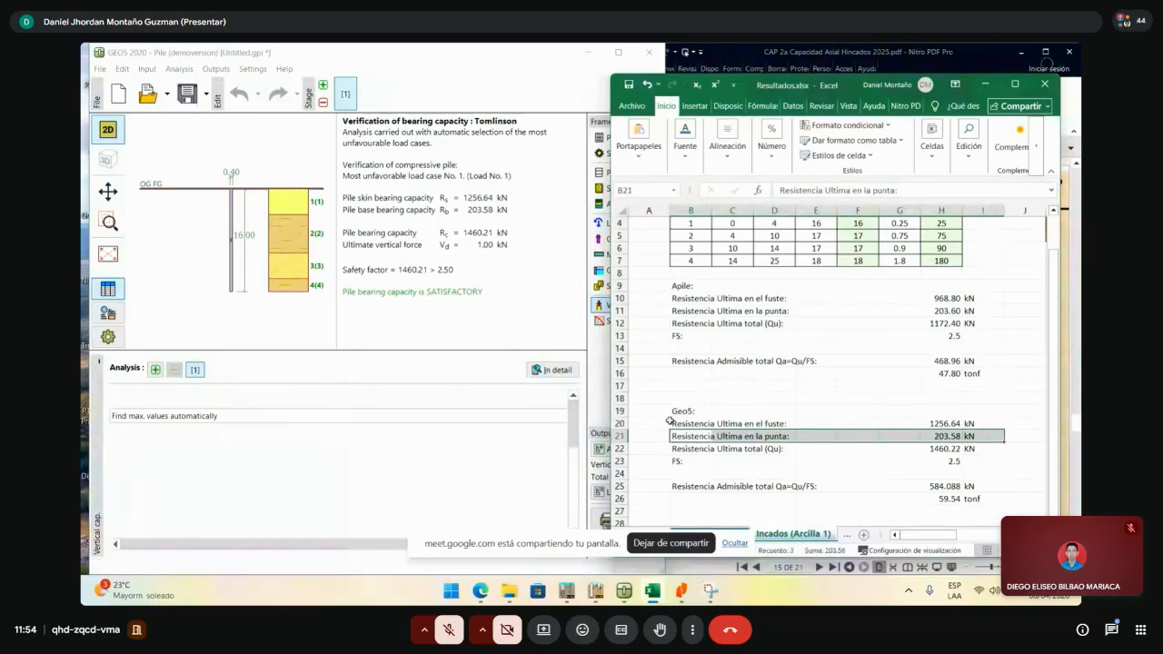
mouse_move(670, 422)
mouse_down()
mouse_move(981, 424)
mouse_move(690, 423)
mouse_up()
- Look over the Geo5 block again, briefly bring GEO5 forward, then return to the workbook
click(940, 361)
click(942, 412)
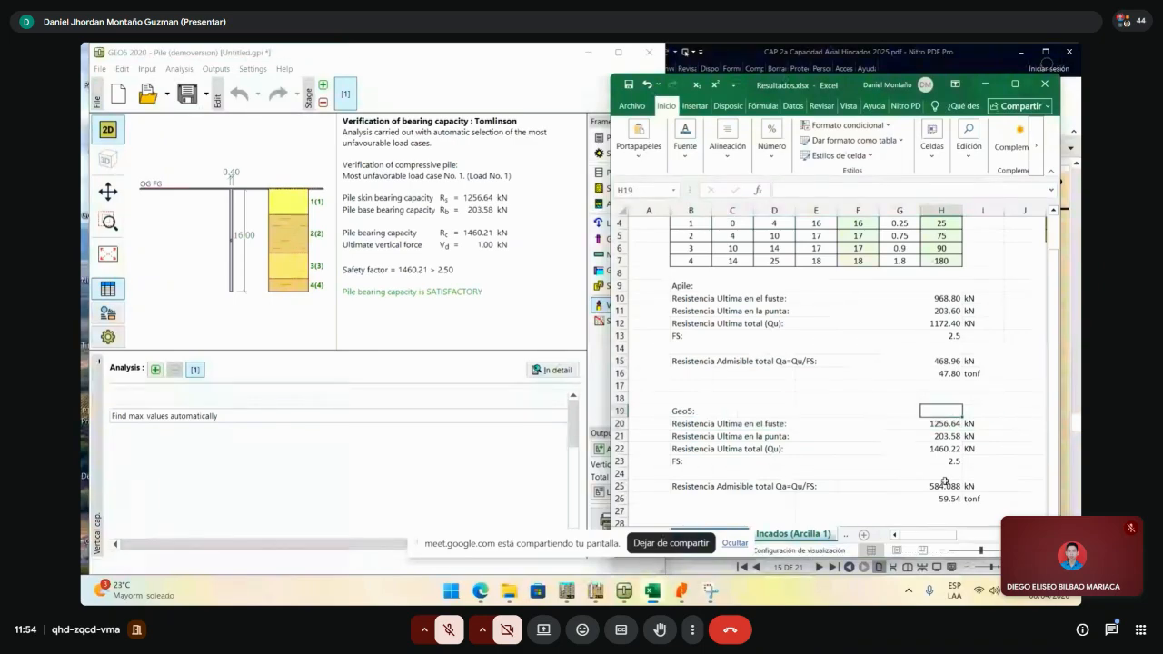
drag(907, 535, 922, 537)
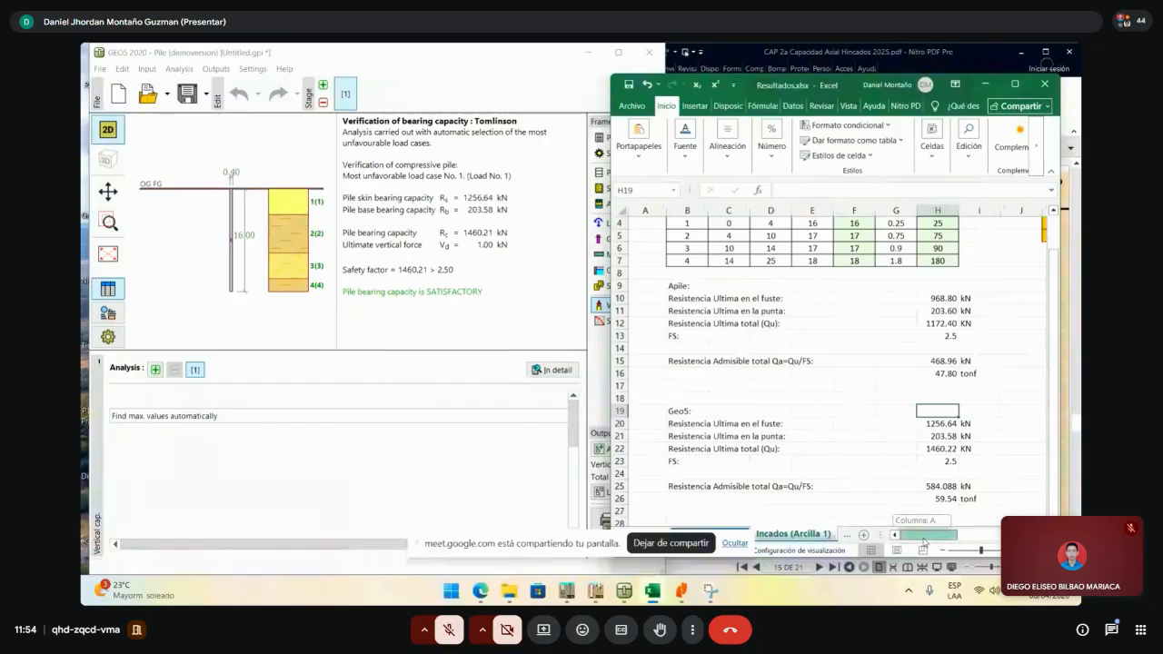
scroll(884, 461, right, 3)
scroll(884, 462, left, 3)
click(874, 423)
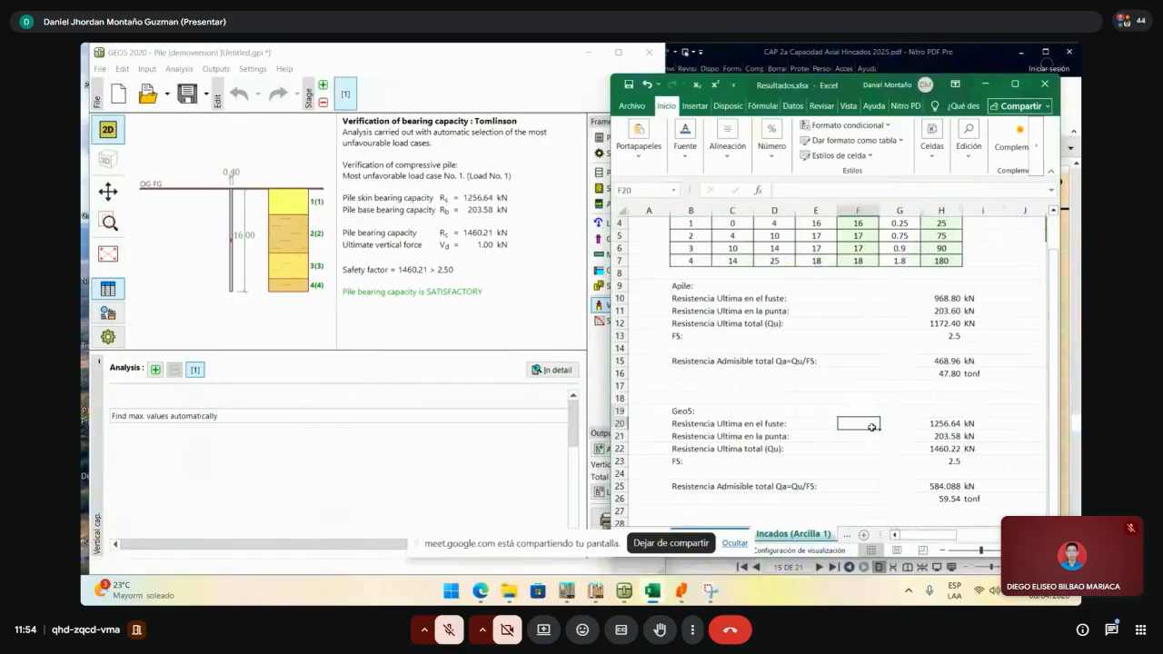
click(877, 461)
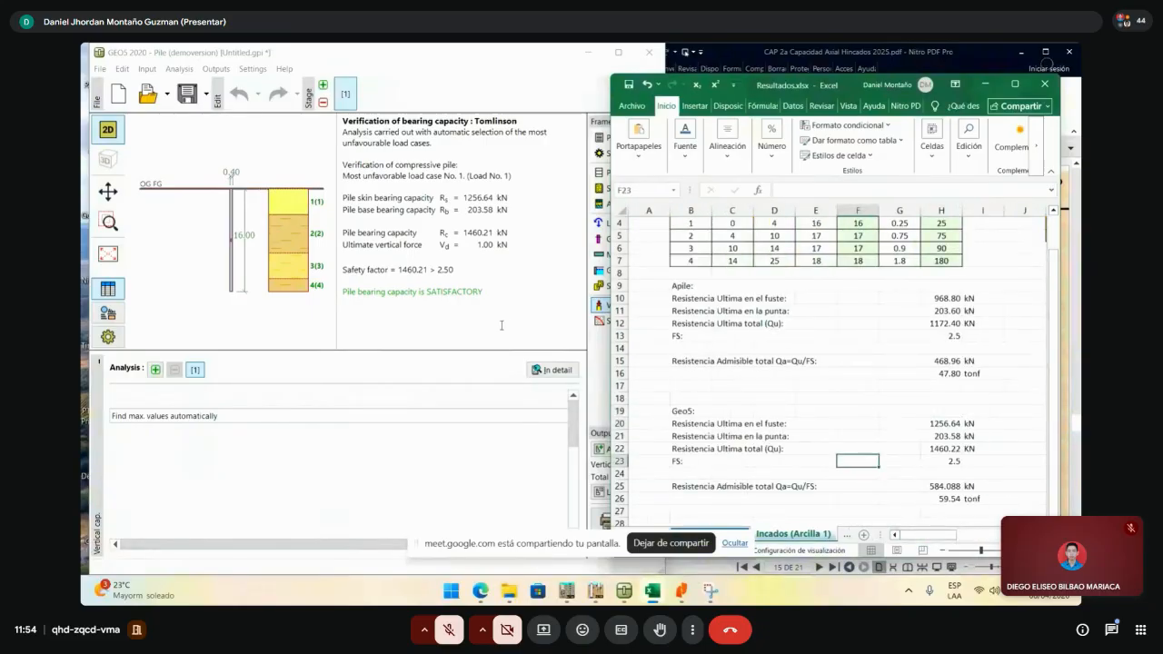
click(511, 324)
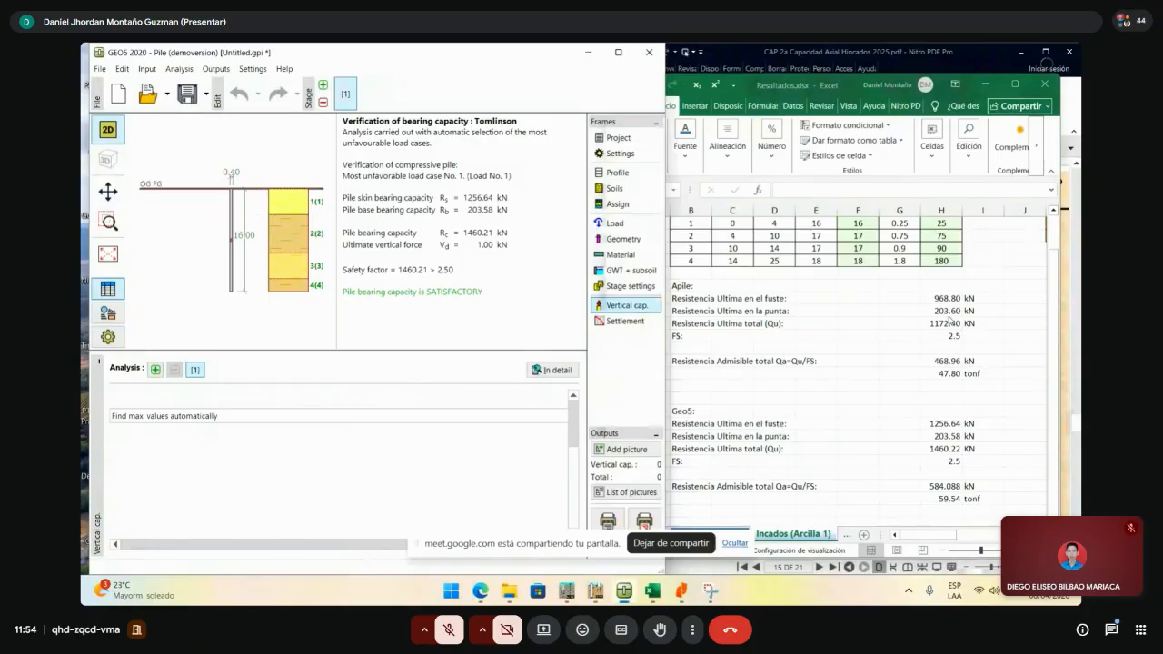
click(916, 357)
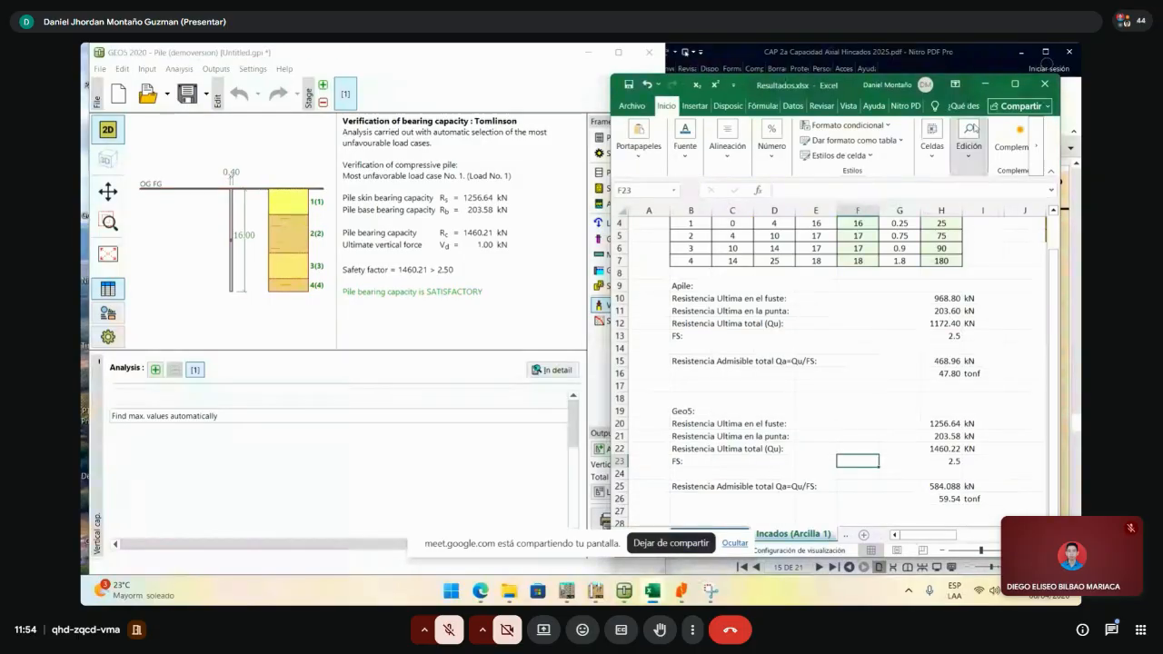
- Set soil arcilla blanda's adhesion factor to manual input with α = 1
click(986, 85)
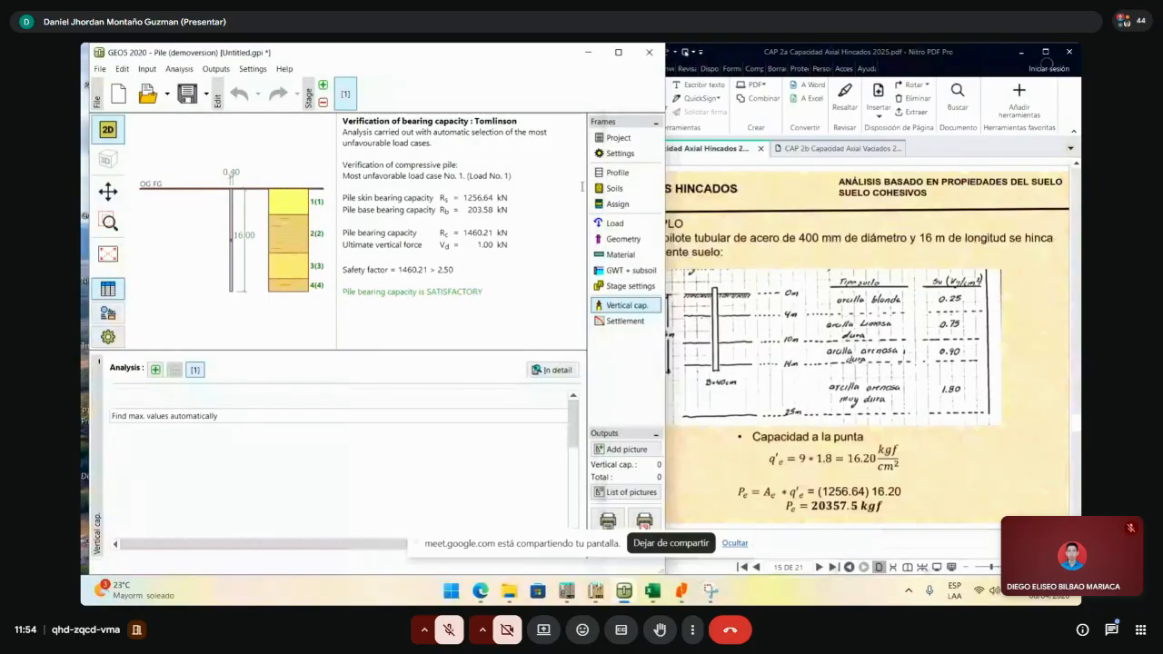
click(630, 190)
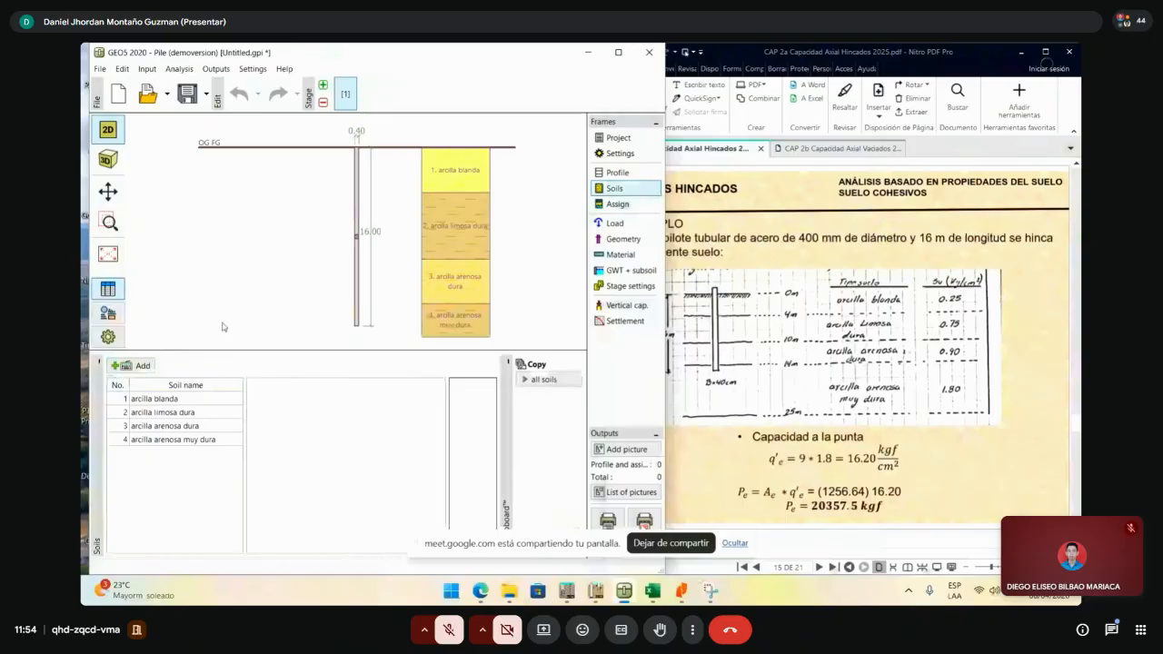
double_click(182, 398)
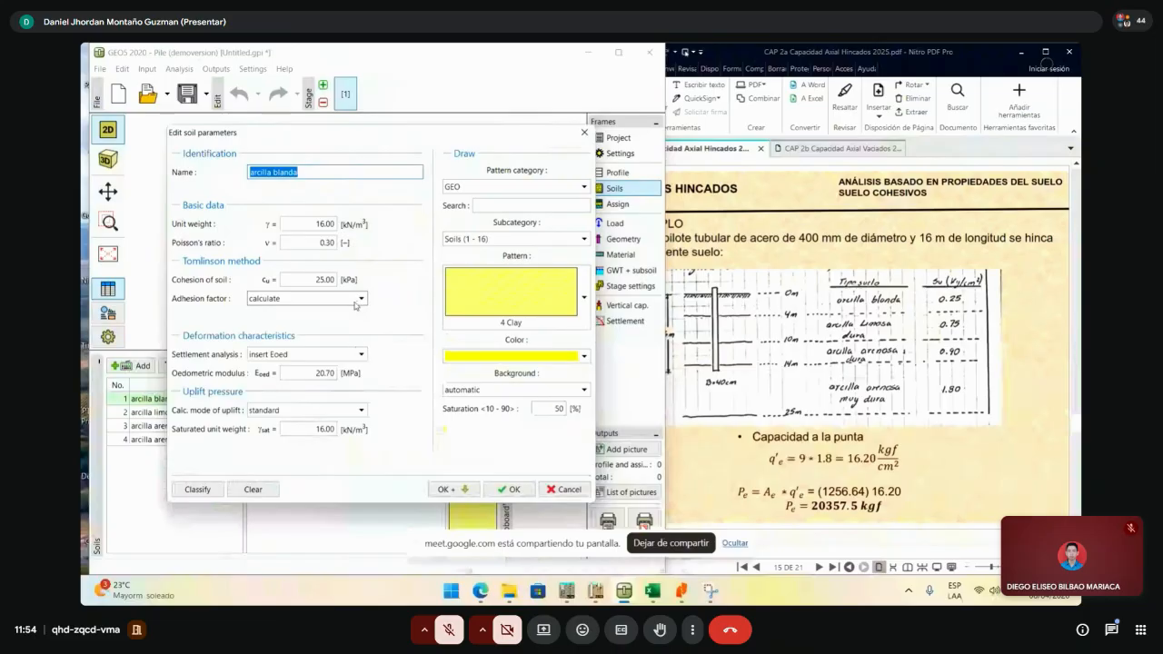
click(359, 300)
click(323, 313)
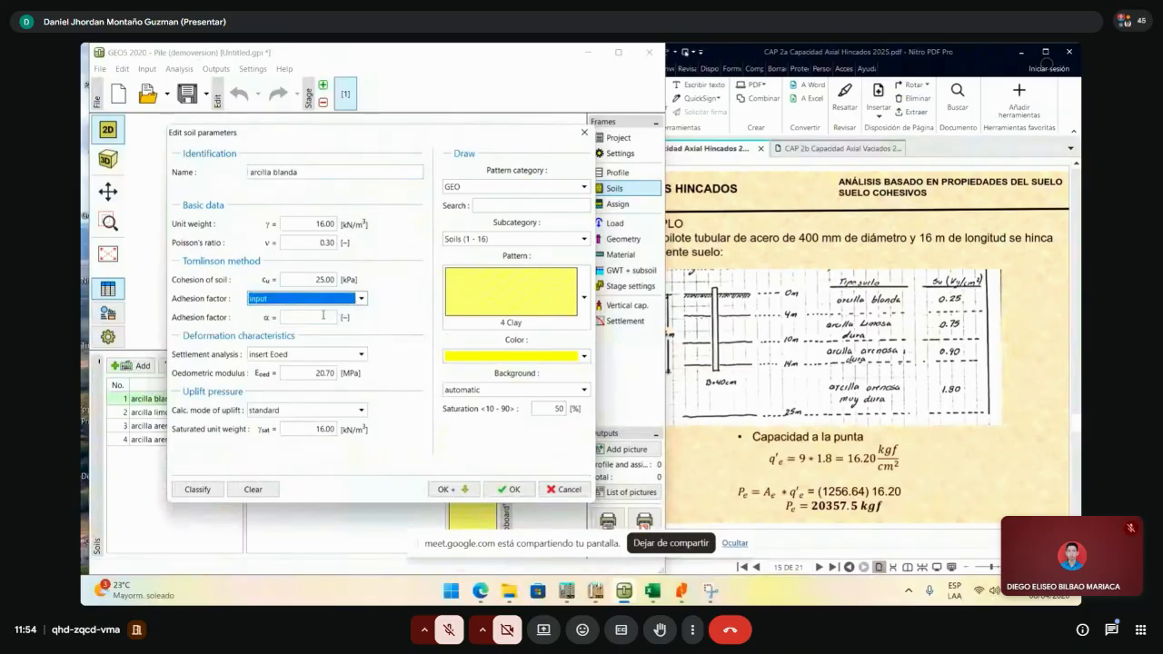
click(300, 317)
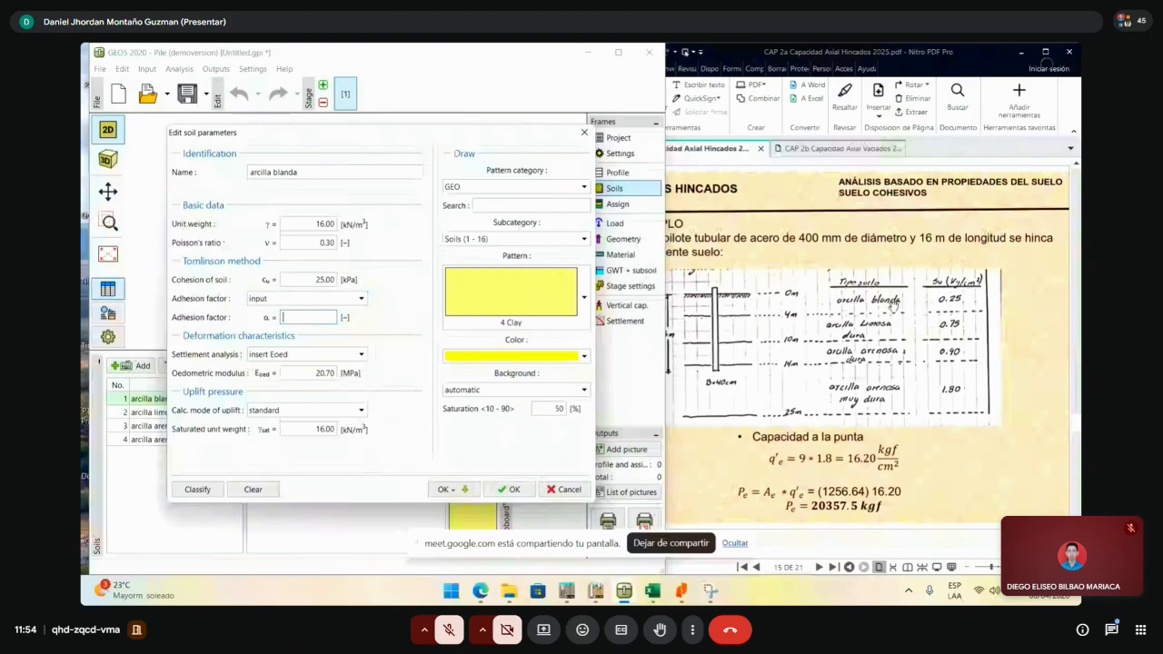
click(866, 276)
scroll(877, 247, down, 1)
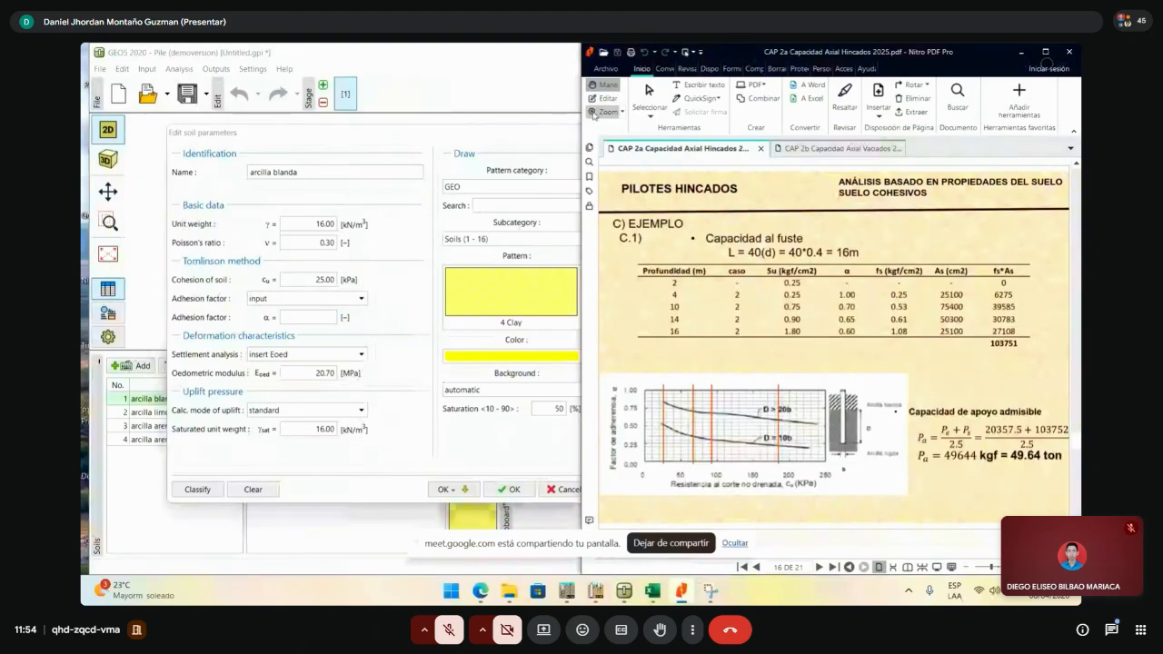
mouse_move(579, 117)
mouse_down()
mouse_move(611, 118)
mouse_move(595, 111)
mouse_up()
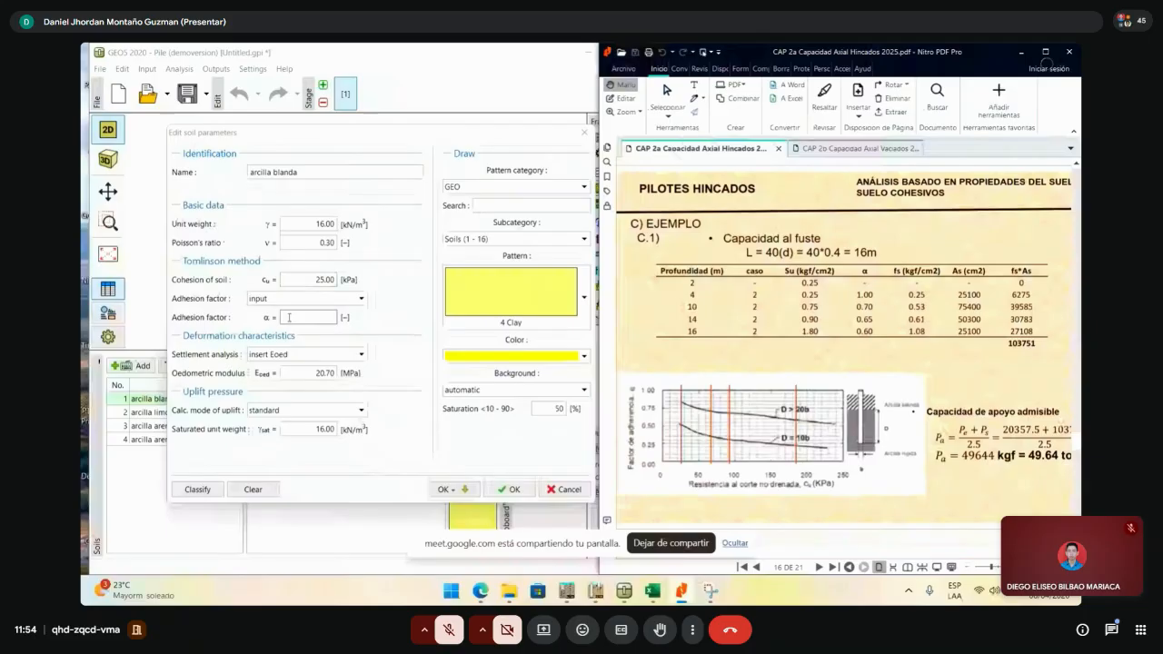
click(291, 318)
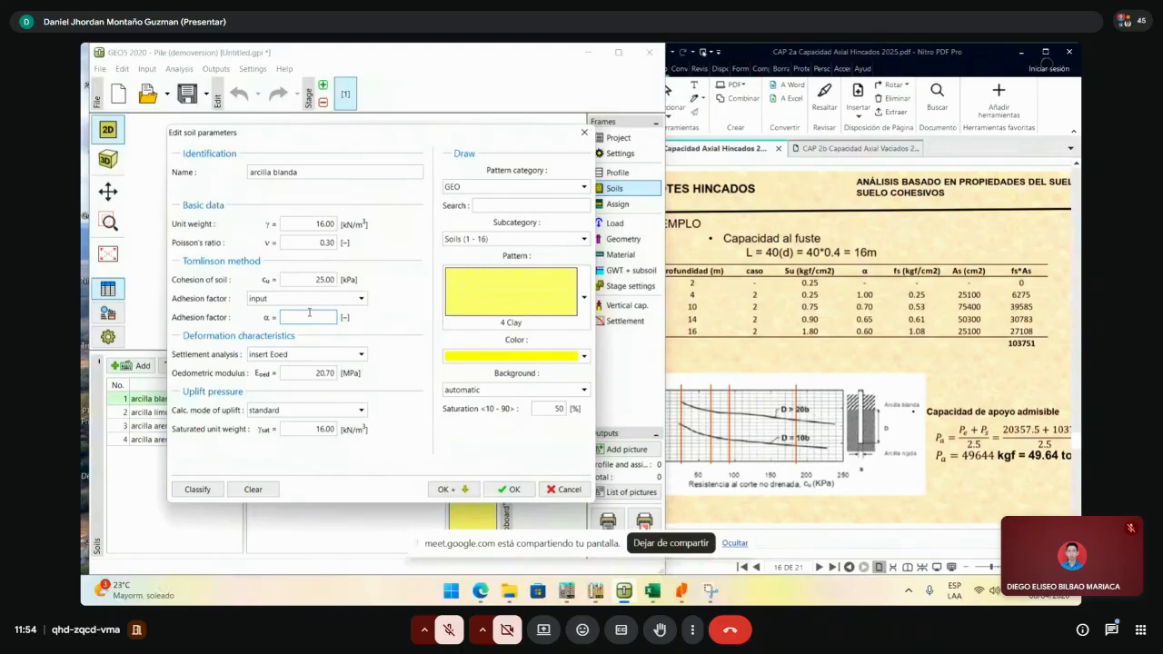
text(1)
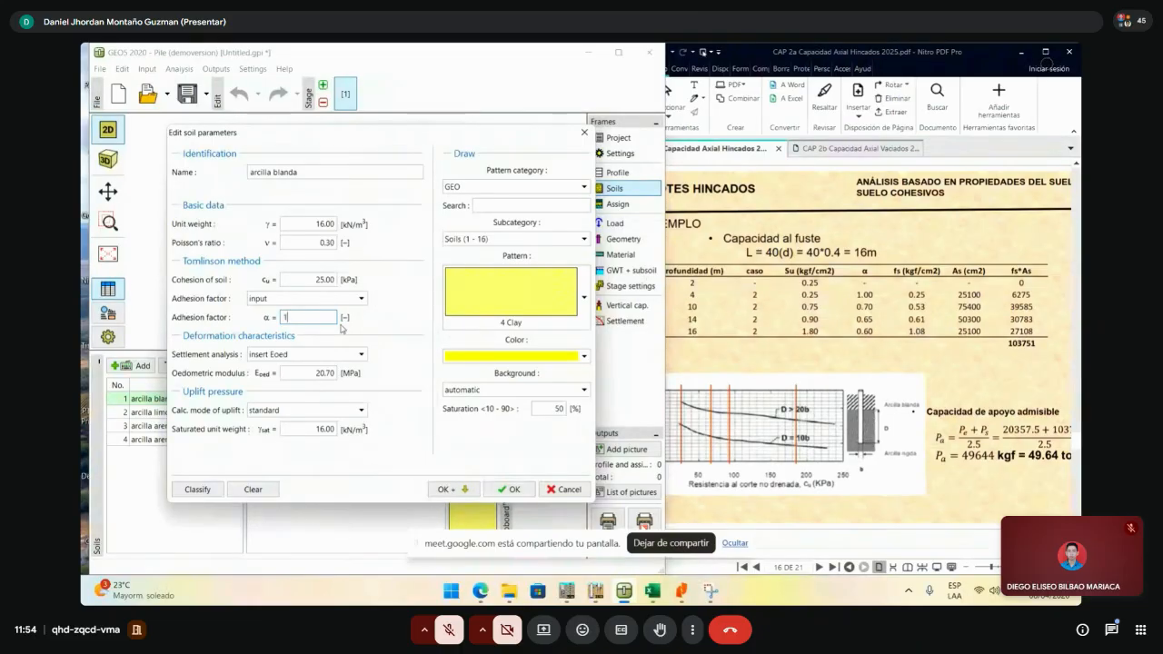
click(452, 489)
- Give soils 2, 3 and 4 manual adhesion factors of 0.70, 0.65 and 0.60
click(288, 299)
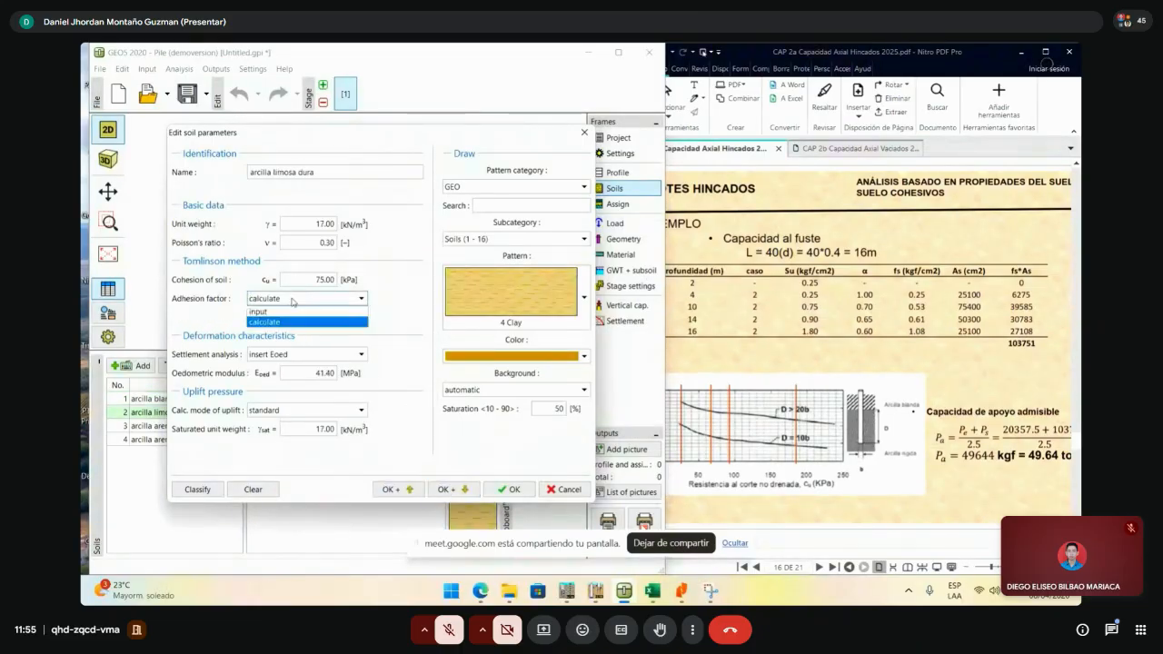
click(293, 317)
click(295, 318)
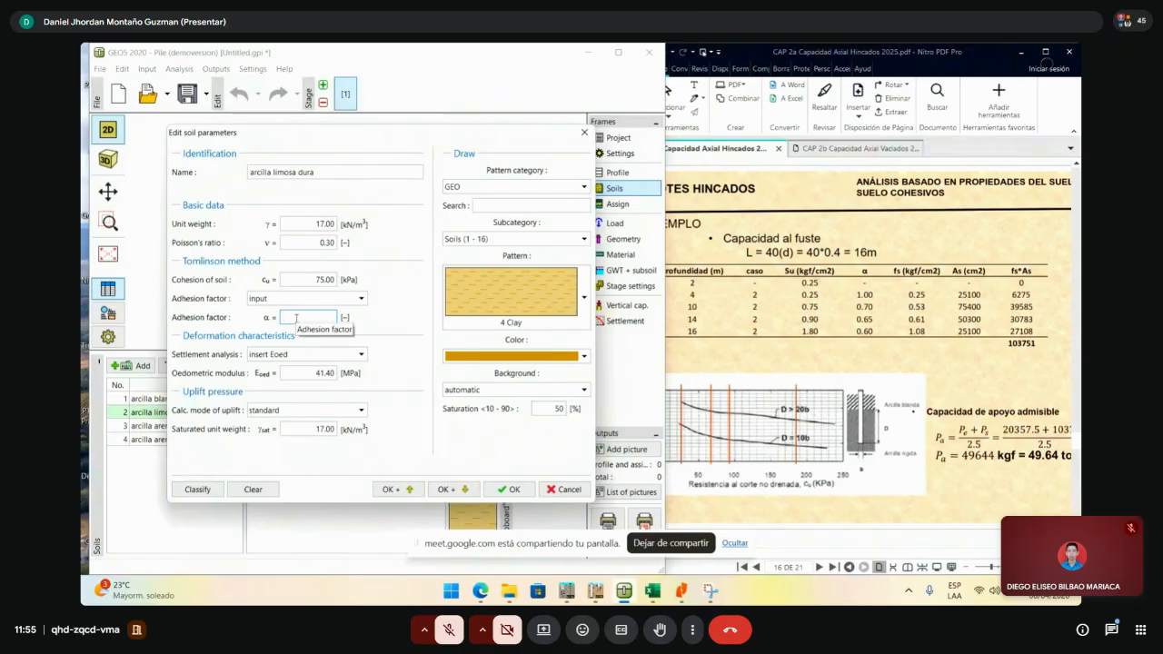
text(0.7)
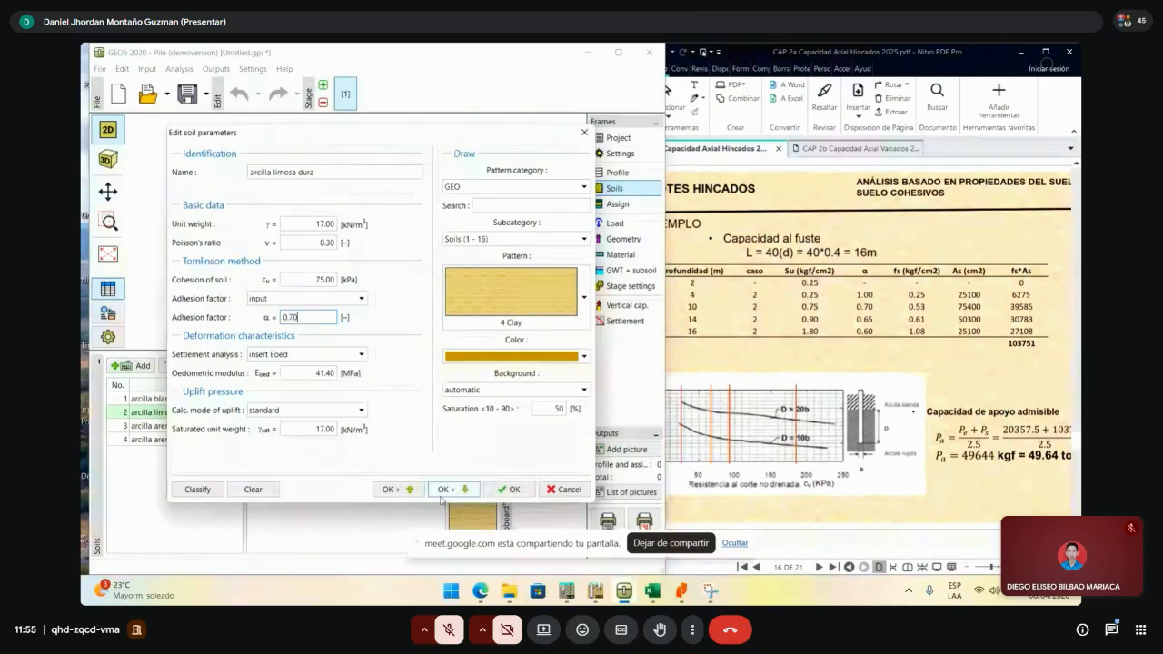
click(452, 488)
click(301, 297)
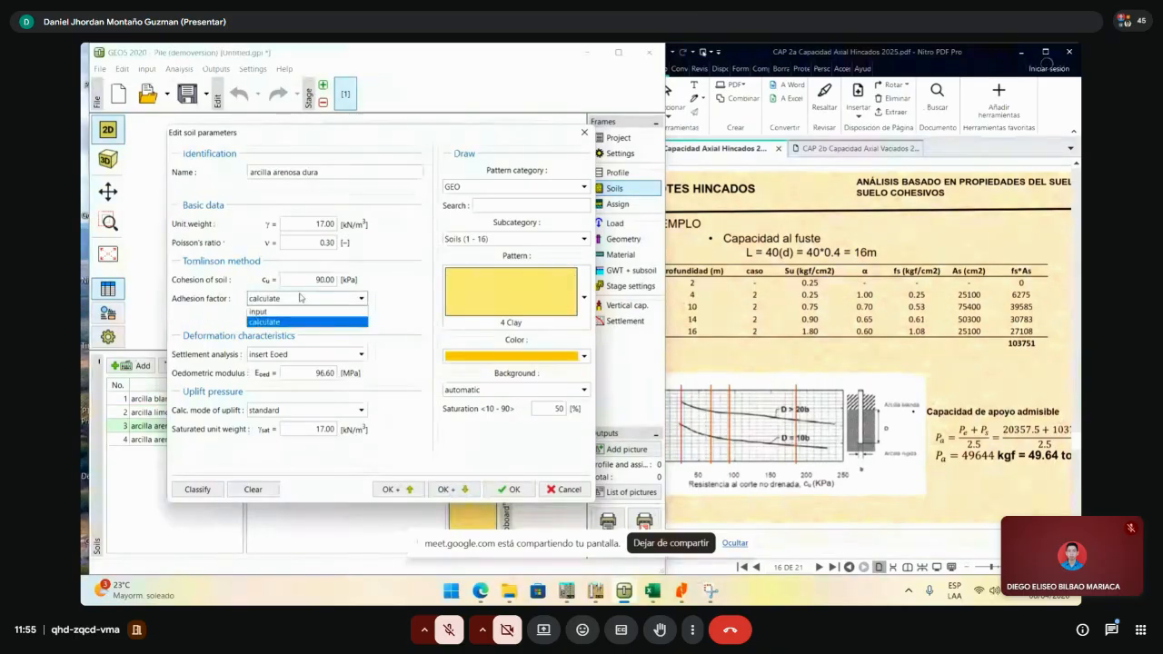
click(301, 311)
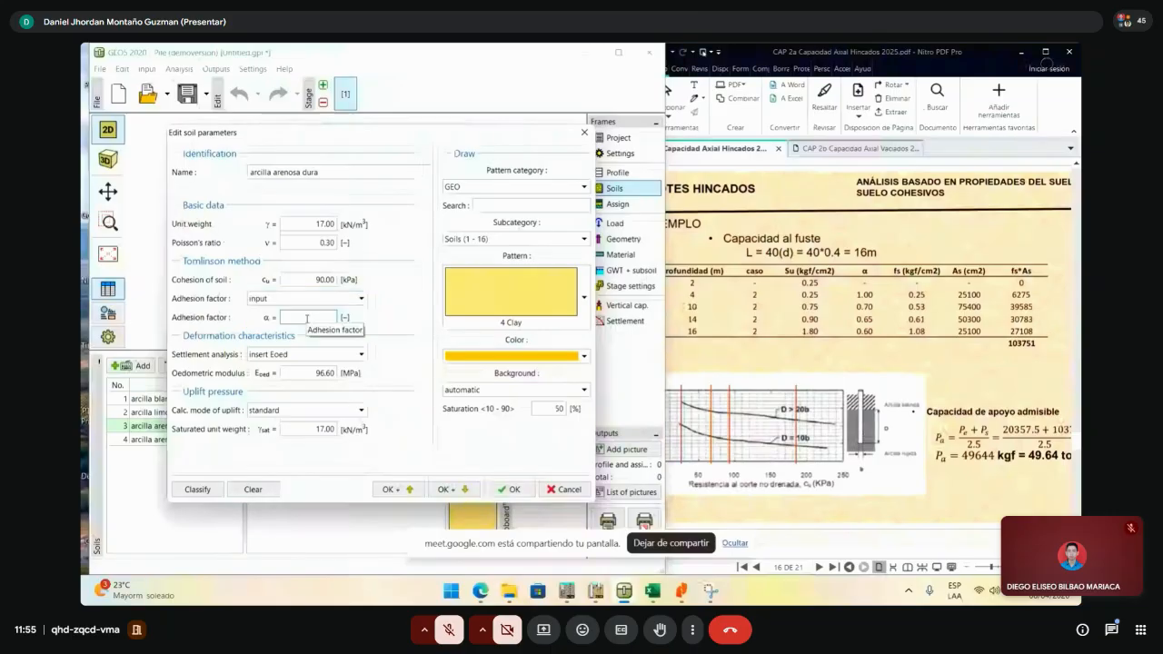
click(309, 317)
text(0.65)
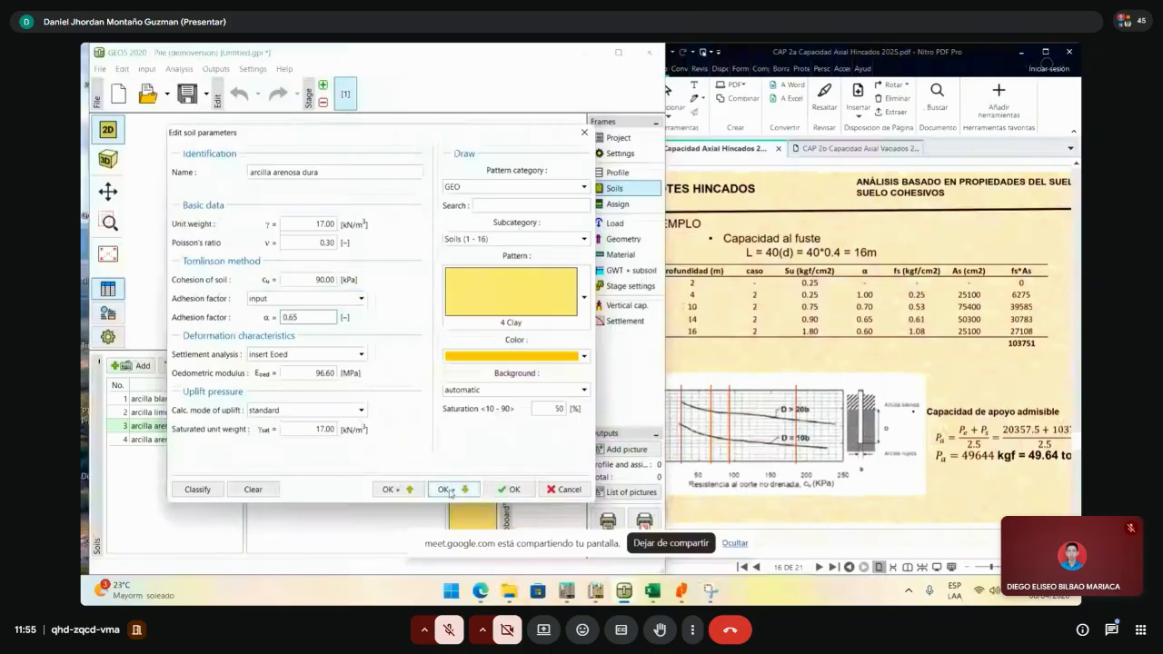
click(449, 489)
click(307, 300)
click(309, 311)
click(322, 317)
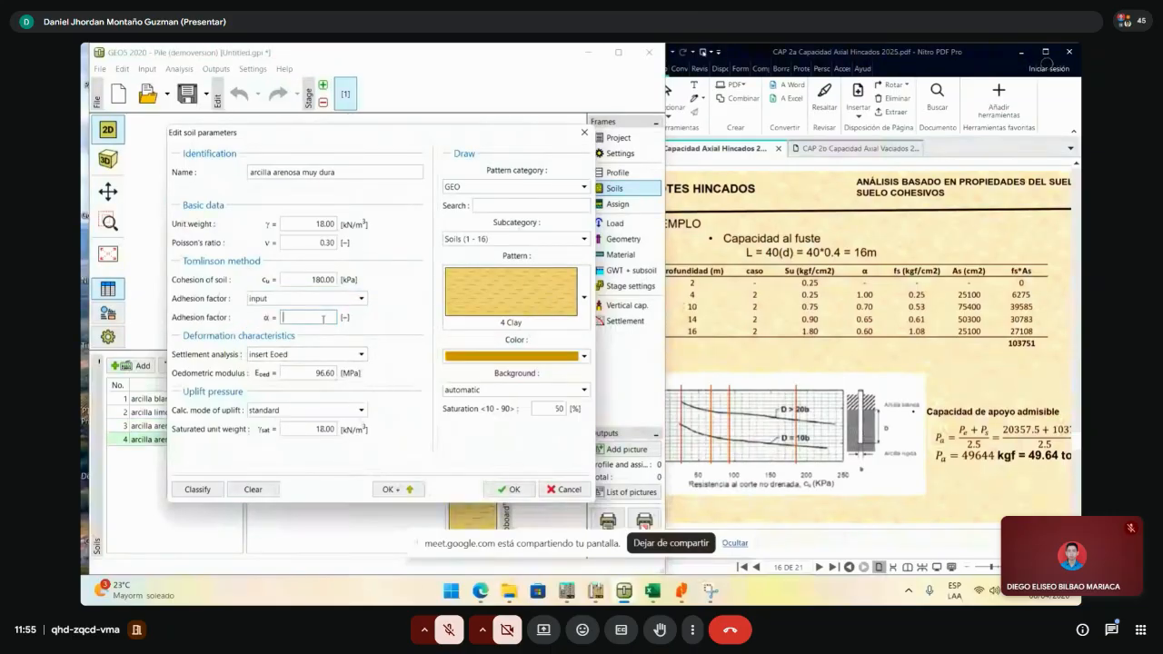
text(0.60)
click(505, 489)
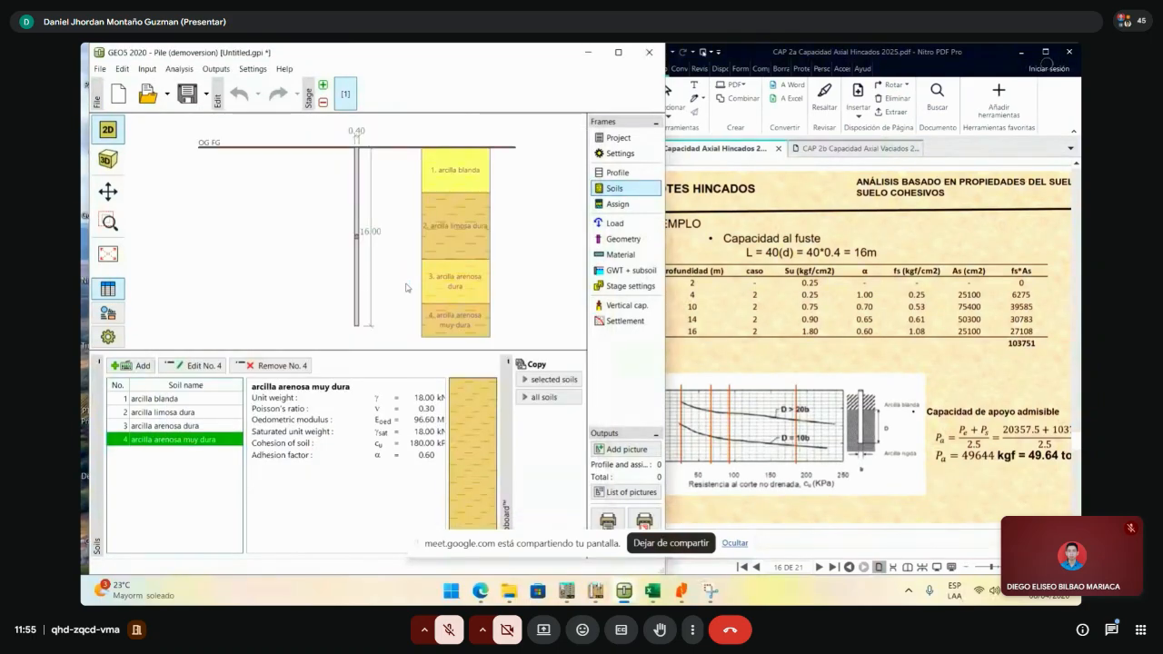
- Show the Tomlinson vertical capacity result of 1290.57 kN and arrange GEO5 beside the workbook
click(615, 54)
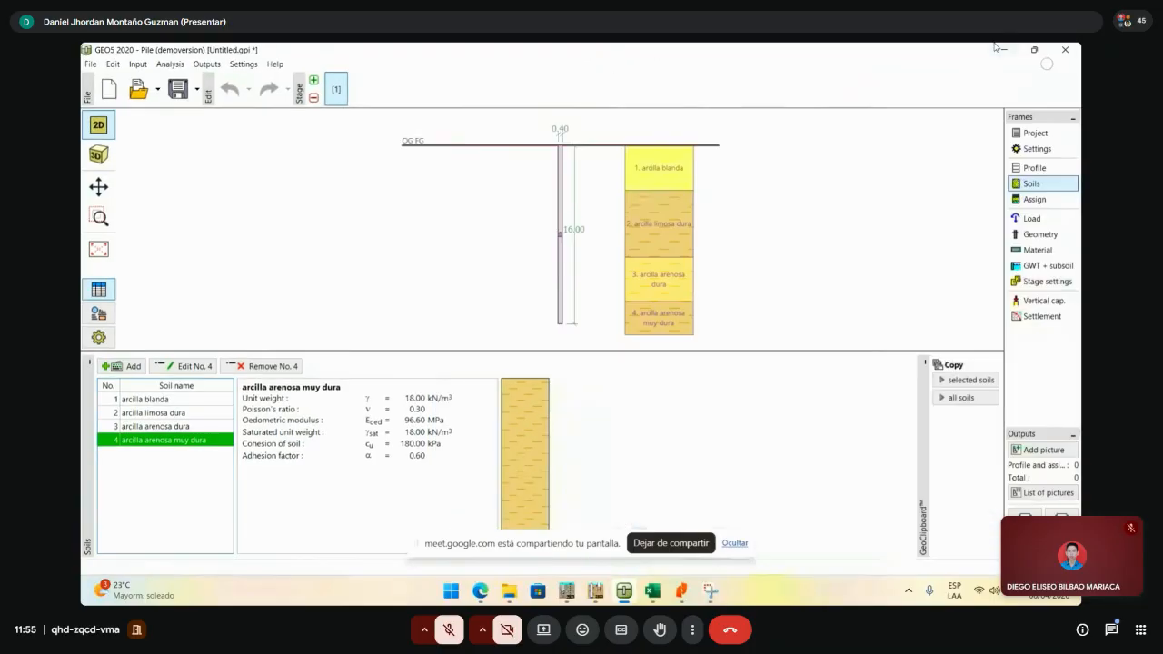
click(1035, 49)
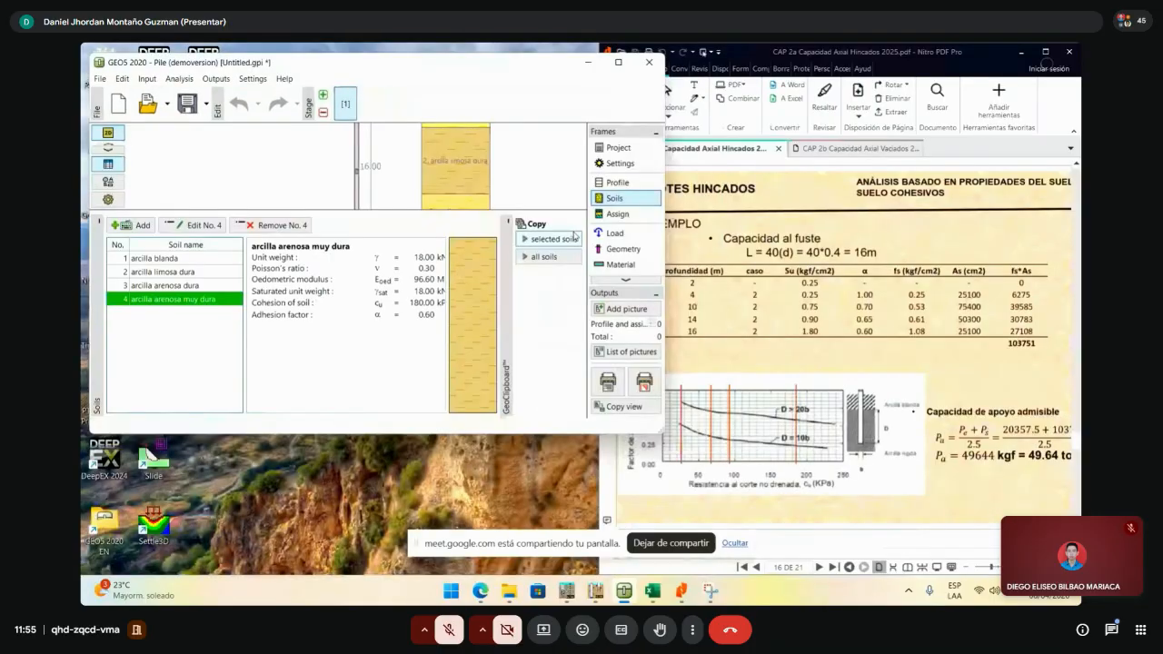
scroll(607, 216, down, 3)
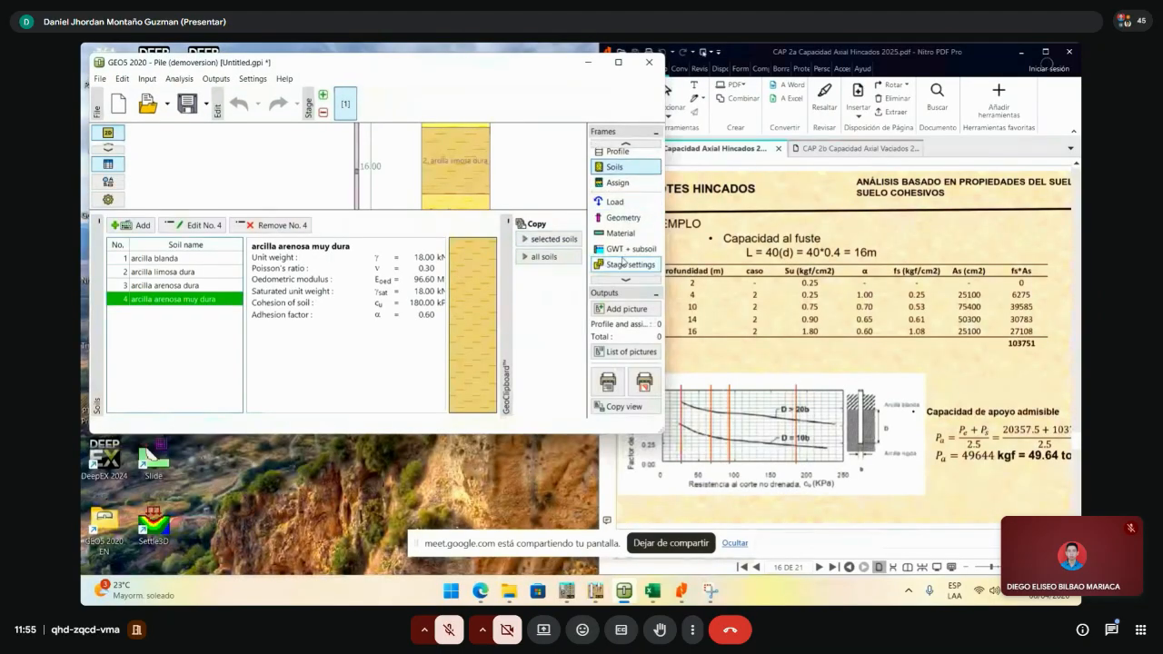
click(623, 260)
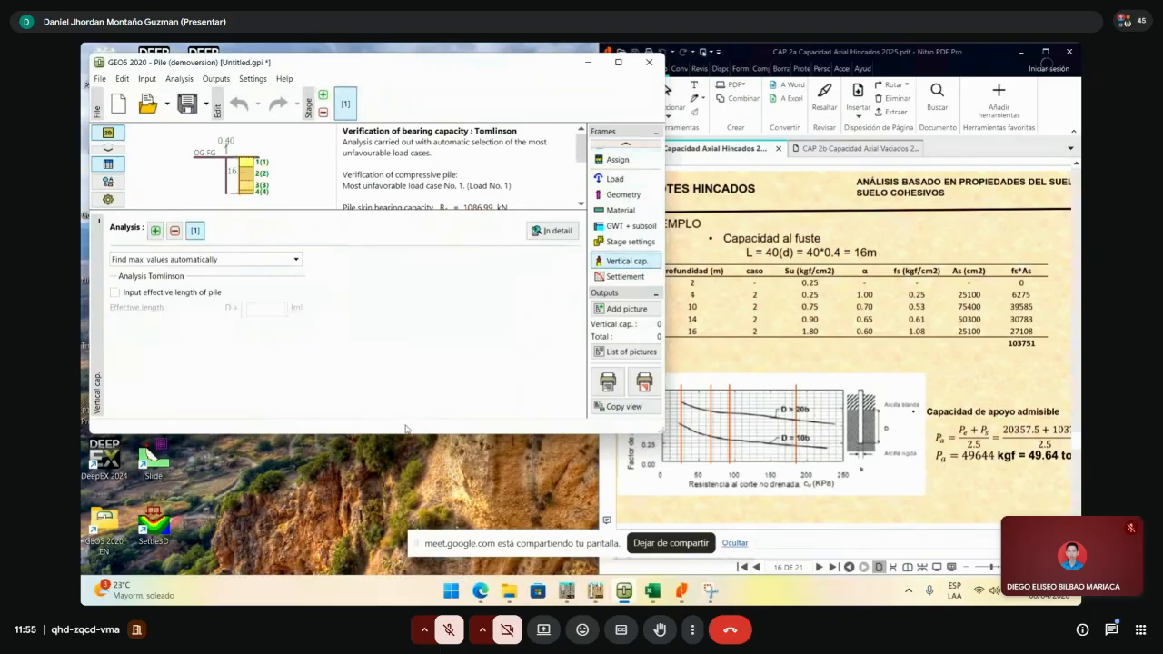
drag(417, 435, 417, 548)
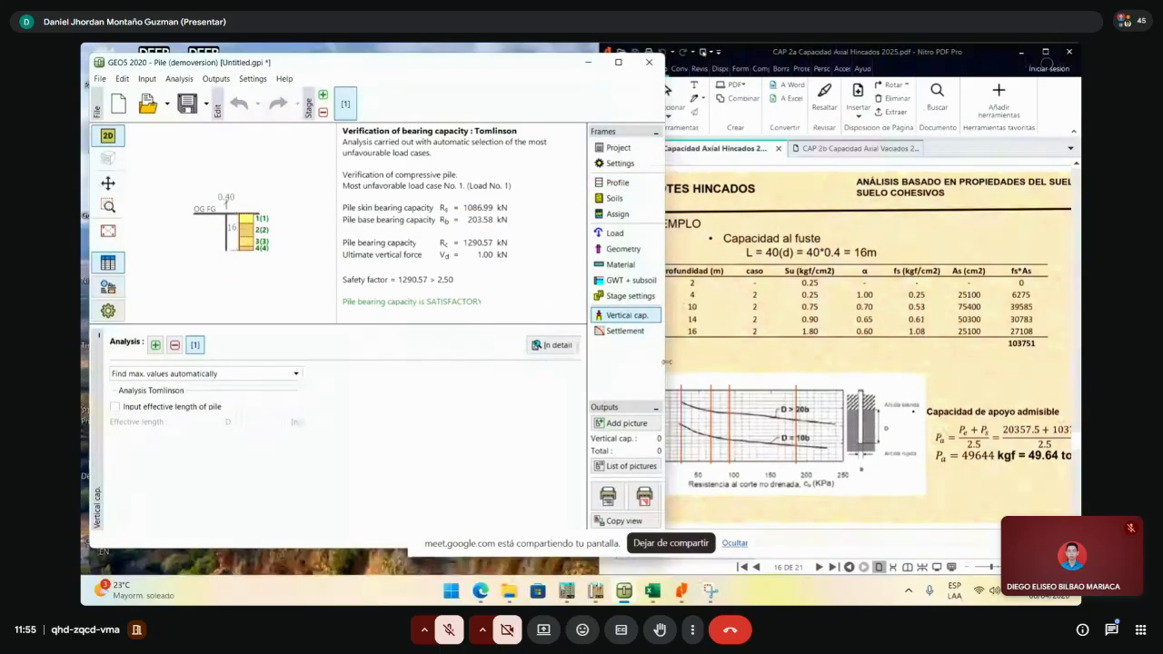
drag(666, 364, 590, 363)
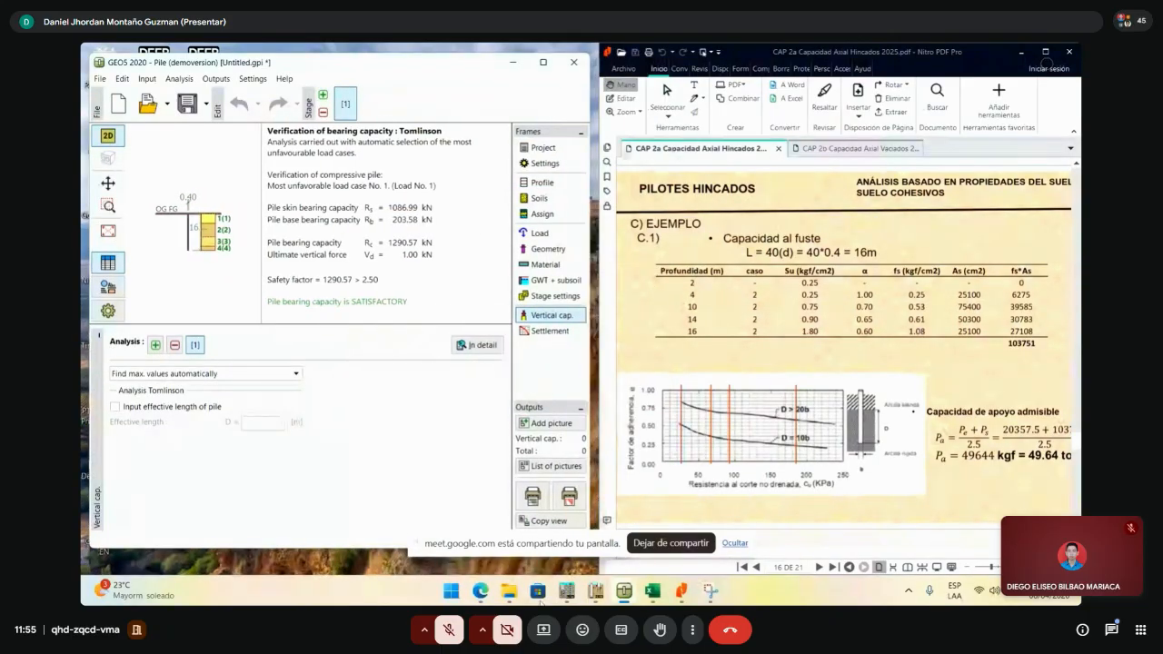
click(651, 591)
- Copy the Geo5 results block B19:H26 and paste it at K19
click(1009, 426)
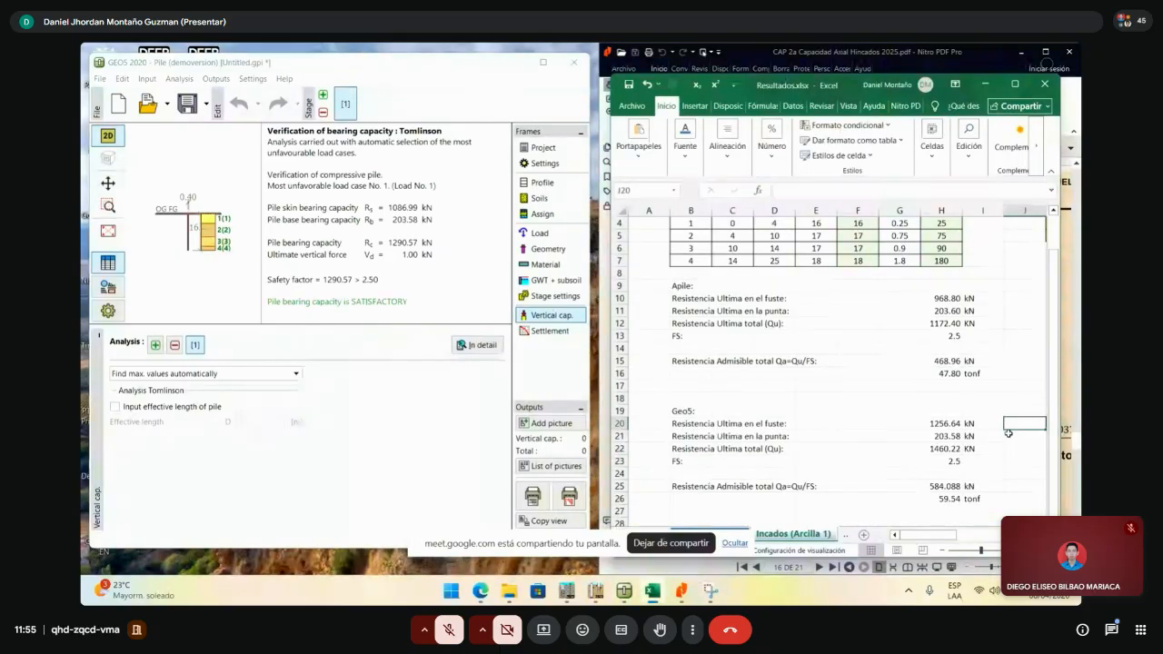
scroll(1000, 427, right, 3)
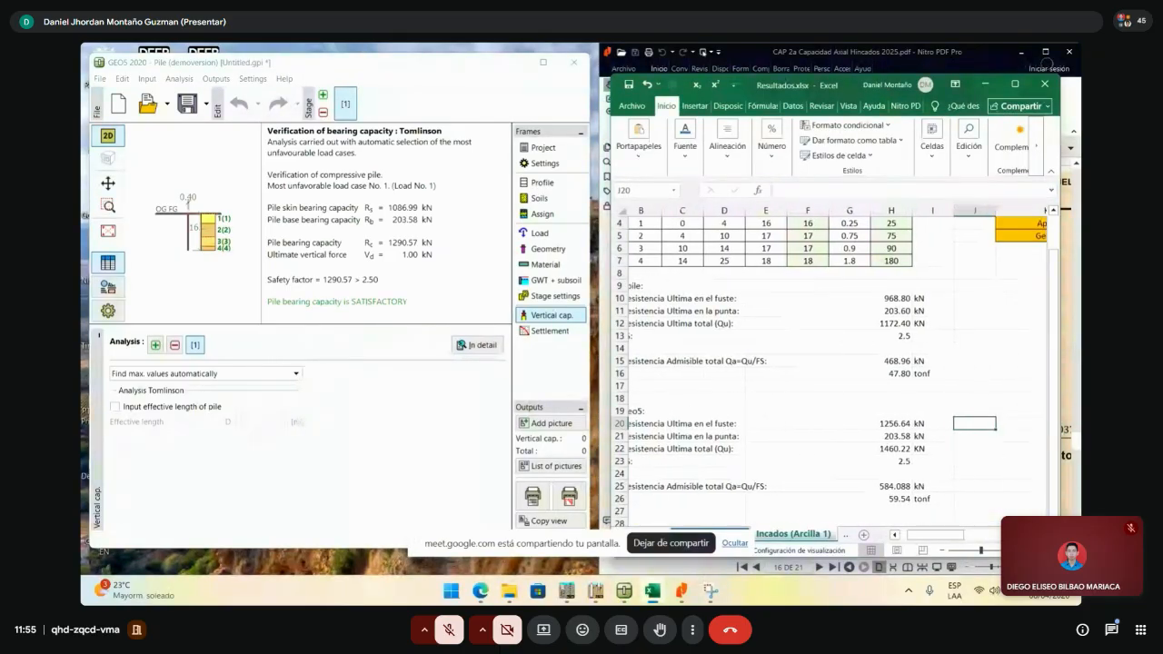
click(968, 420)
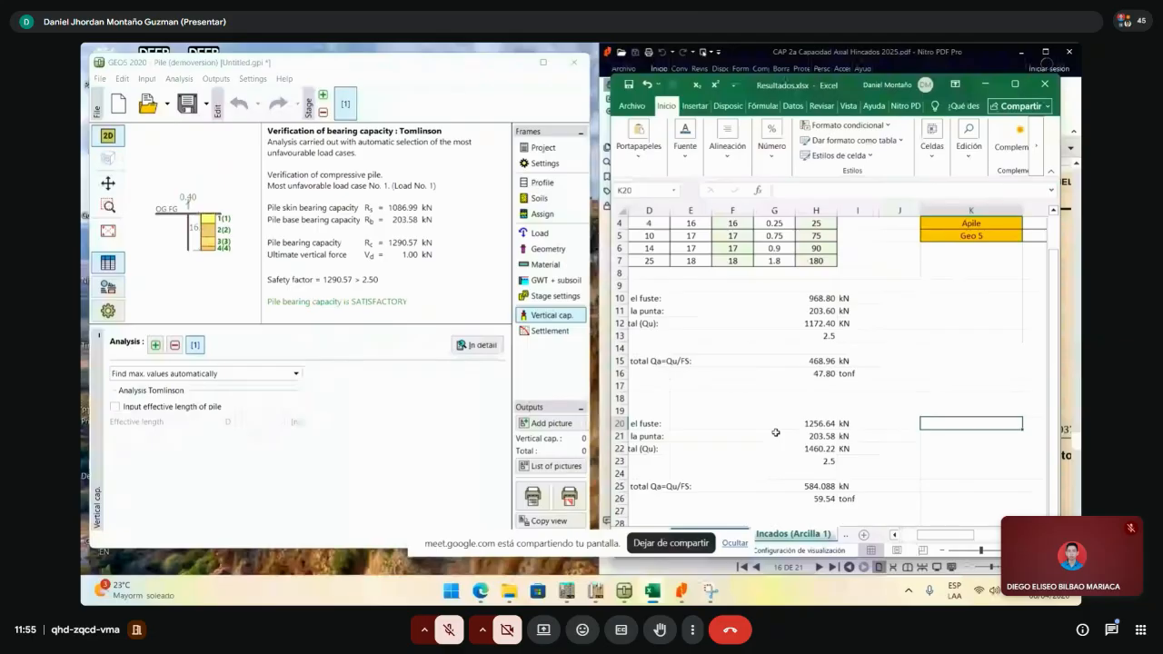
scroll(909, 540, left, 3)
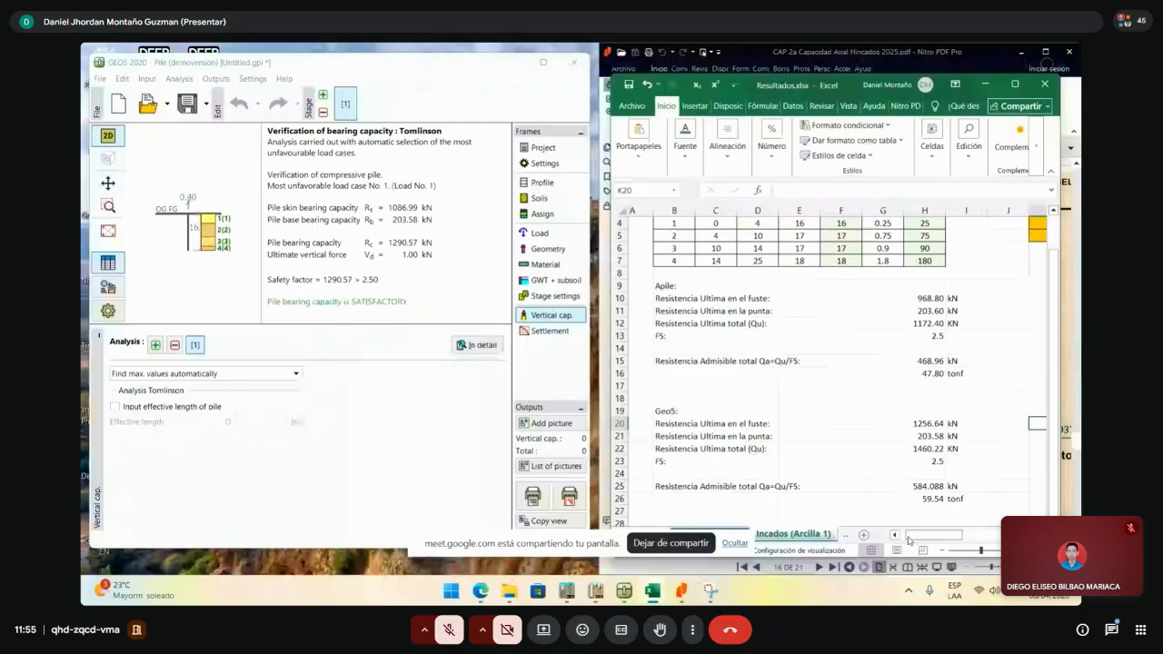
scroll(908, 540, right, 1)
drag(636, 411, 960, 499)
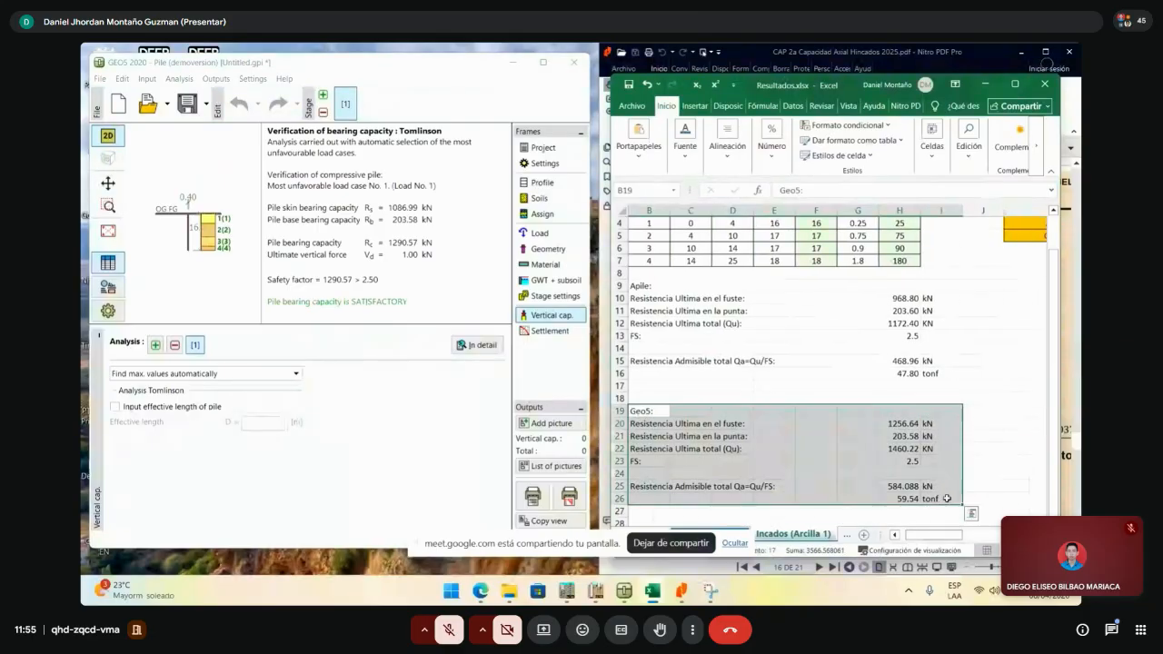
key(ctrl+c)
click(1024, 411)
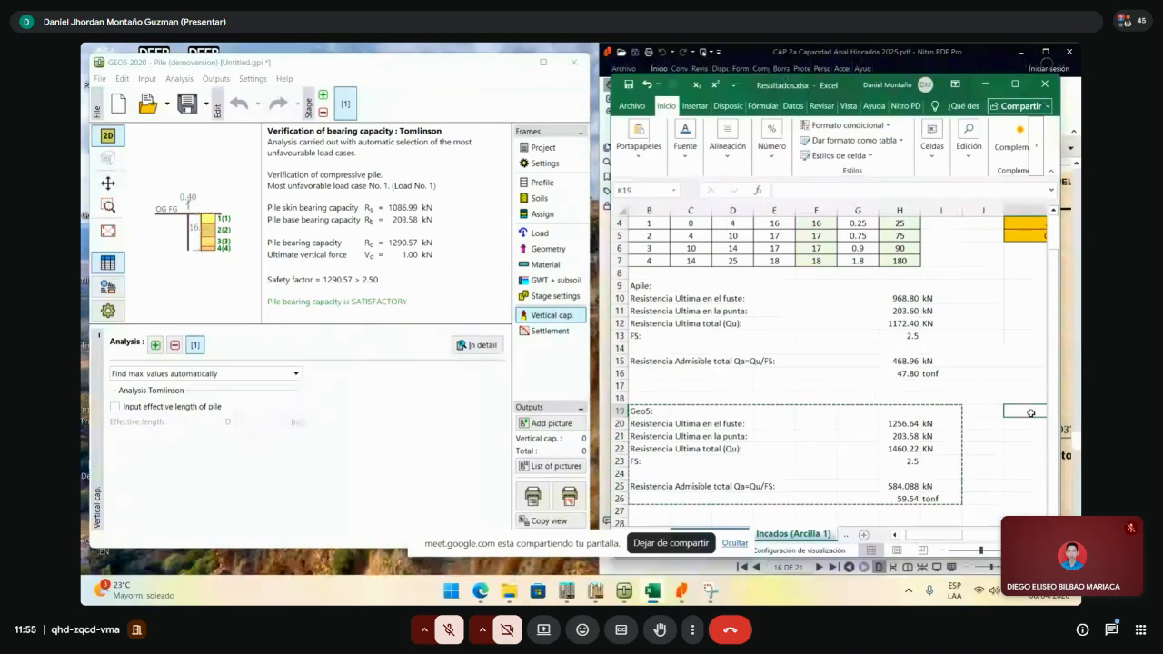
key(ctrl+v)
- Change the copied skin resistance to 1086.99, giving Qu 1290.57 kN and Qa 52.62 tonf
click(974, 424)
mouse_move(943, 536)
mouse_down()
mouse_move(981, 541)
mouse_move(965, 542)
mouse_up()
click(974, 425)
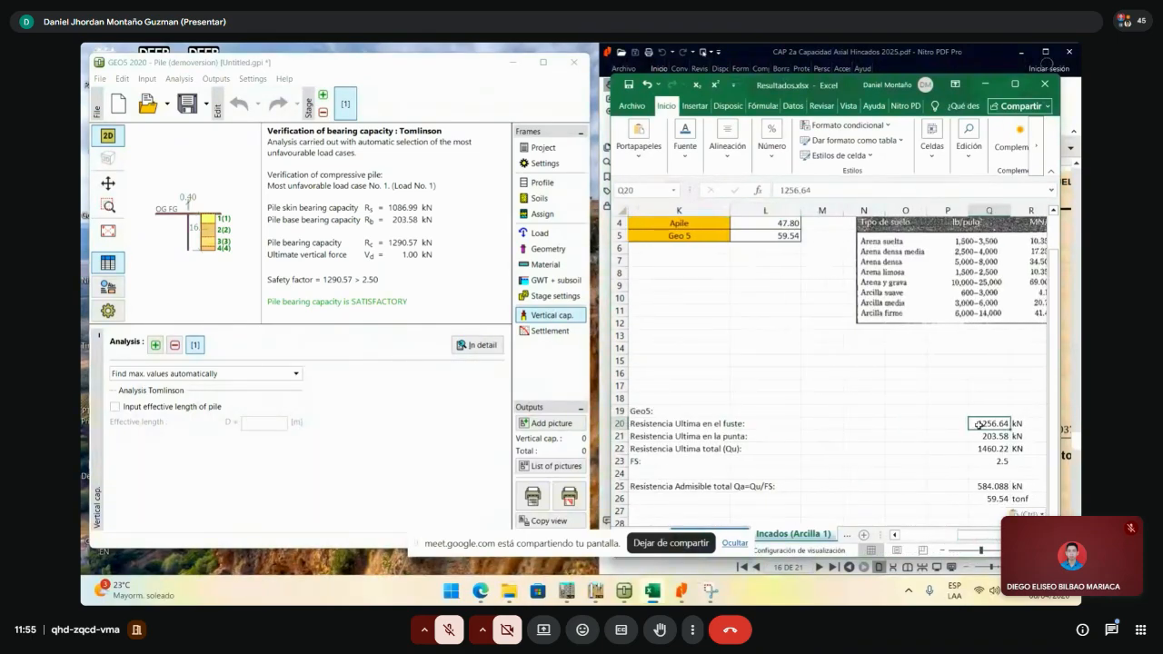
text(10)
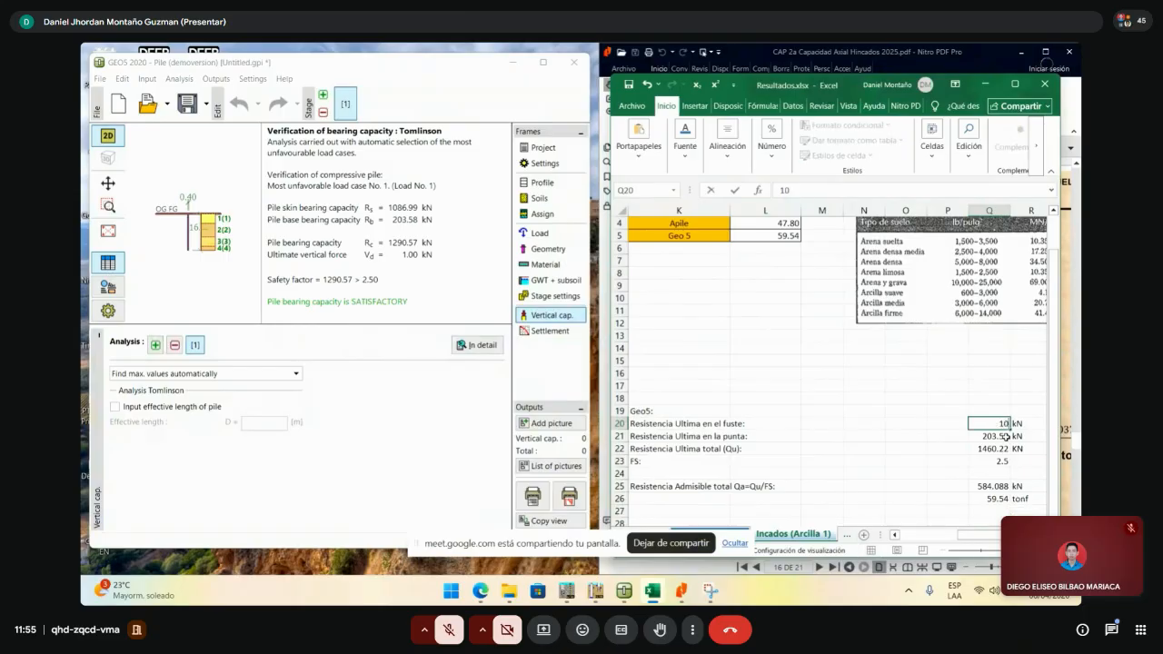
text(86.99)
key(Return)
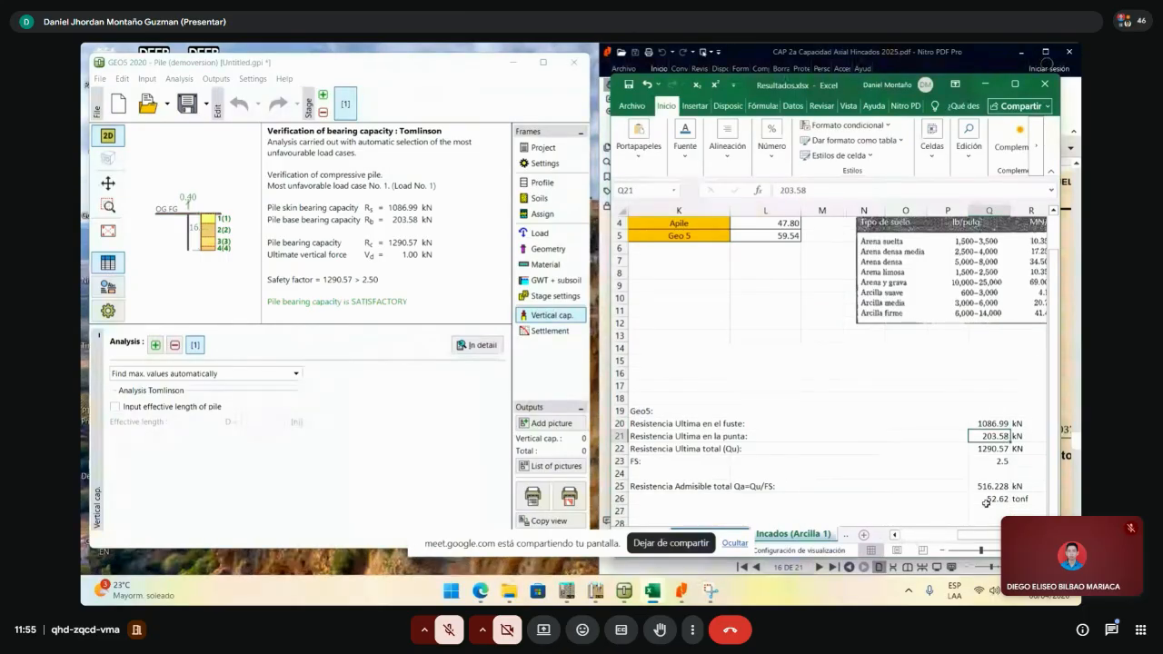
click(1017, 510)
click(822, 500)
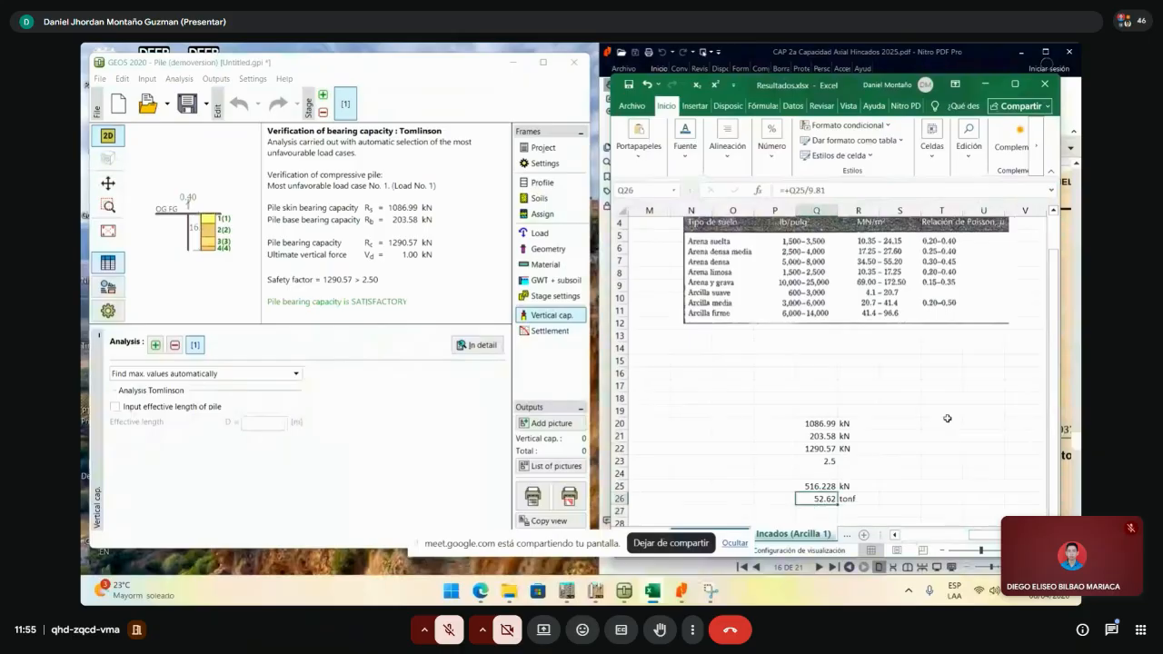
drag(992, 536, 1000, 538)
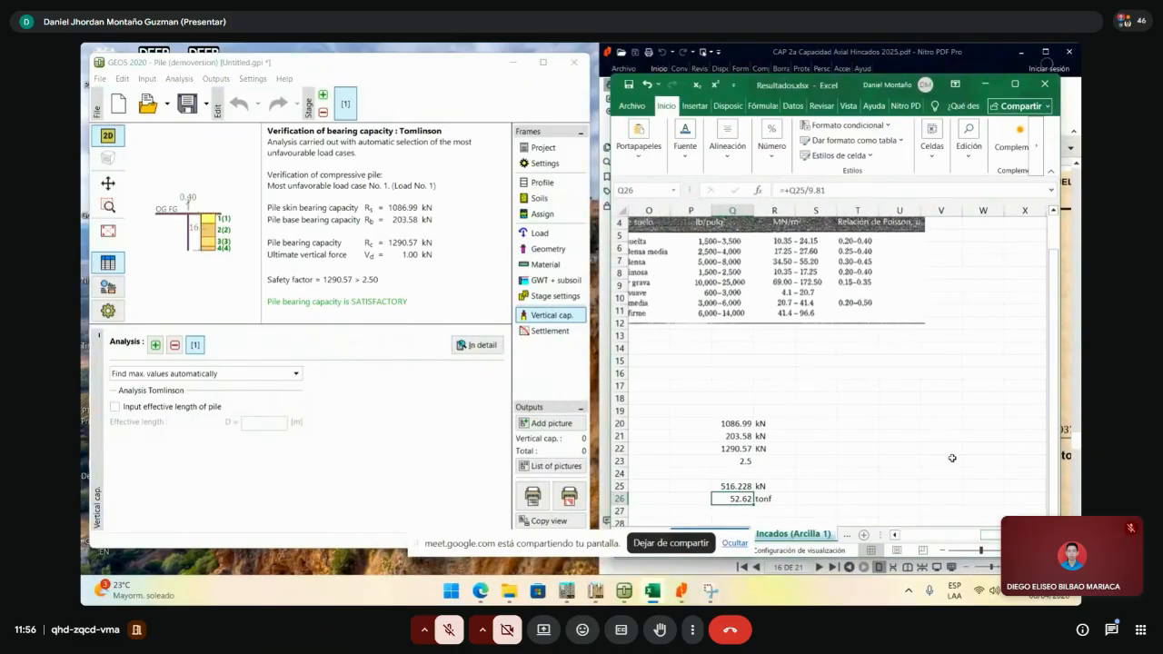
scroll(948, 469, up, 1)
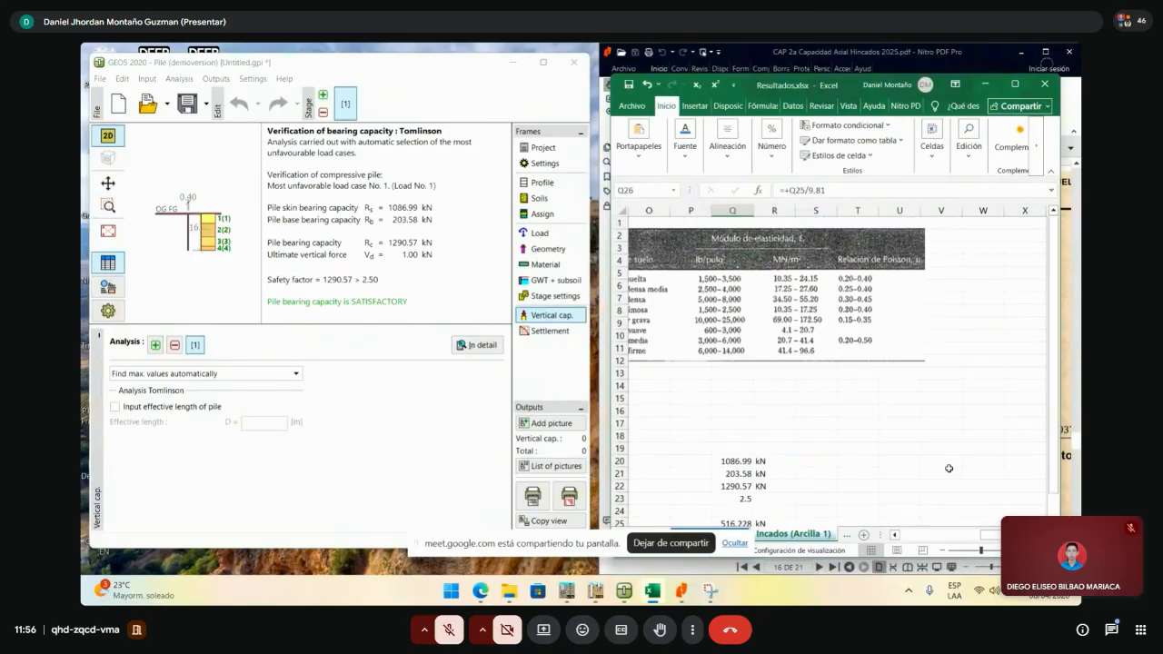
scroll(948, 468, down, 3)
scroll(942, 476, up, 3)
drag(993, 539, 958, 538)
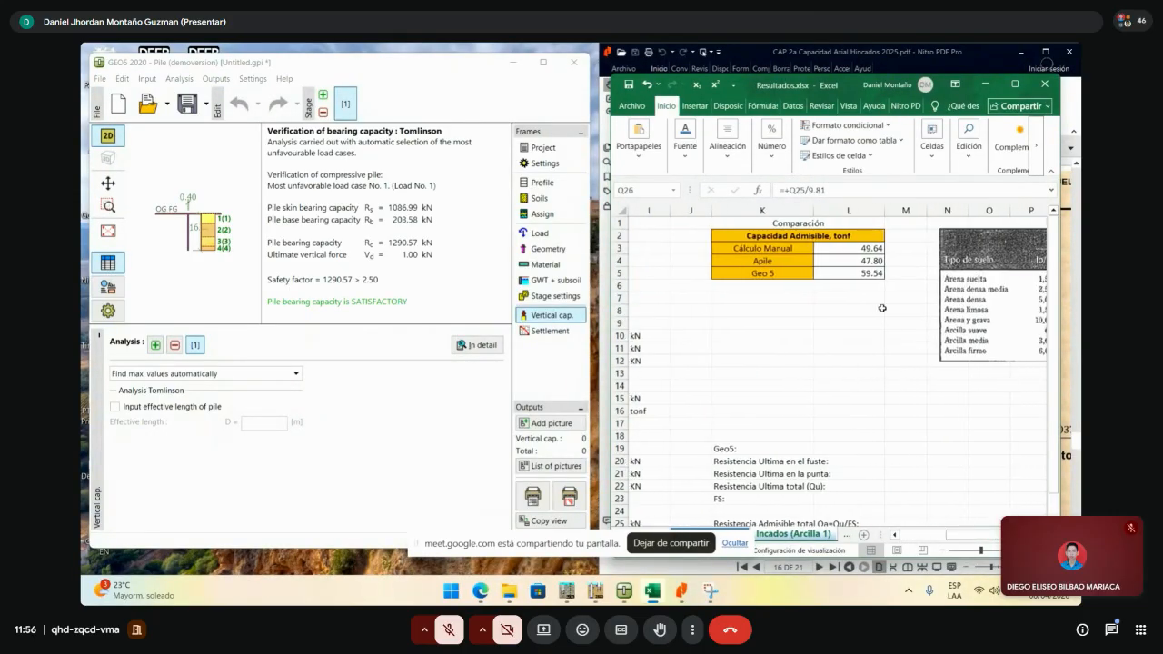
- Update the Geo 5 allowable capacity in L5 to 52.62 tonf
click(873, 273)
text(52.)
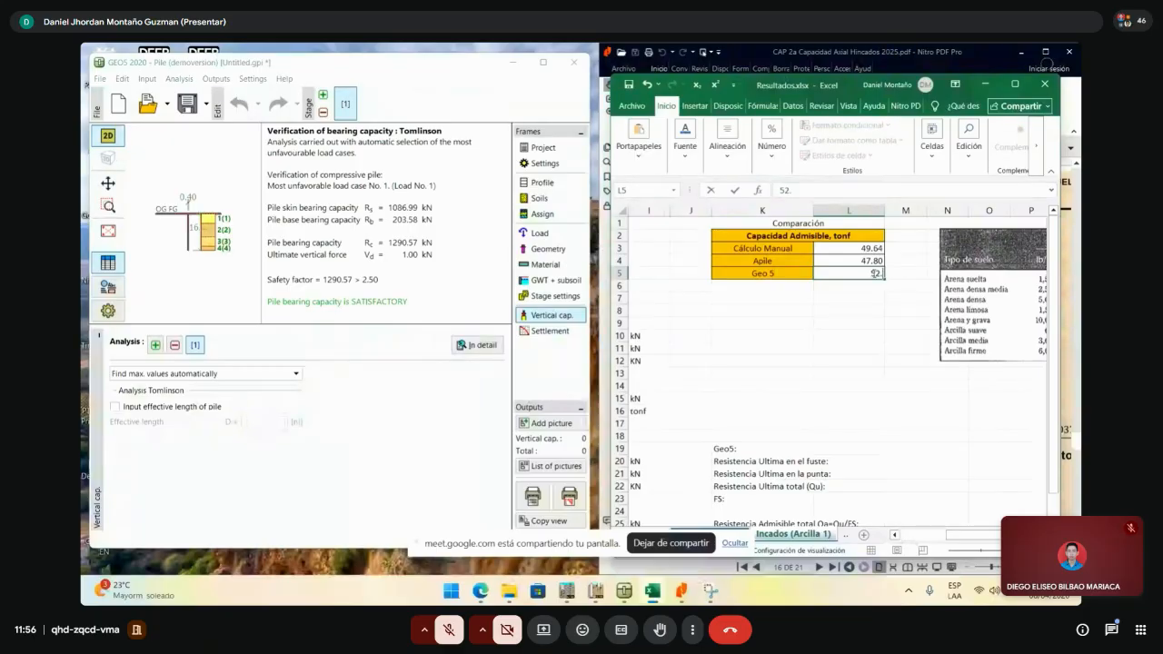
scroll(875, 273, down, 2)
drag(961, 535, 987, 544)
scroll(854, 441, up, 2)
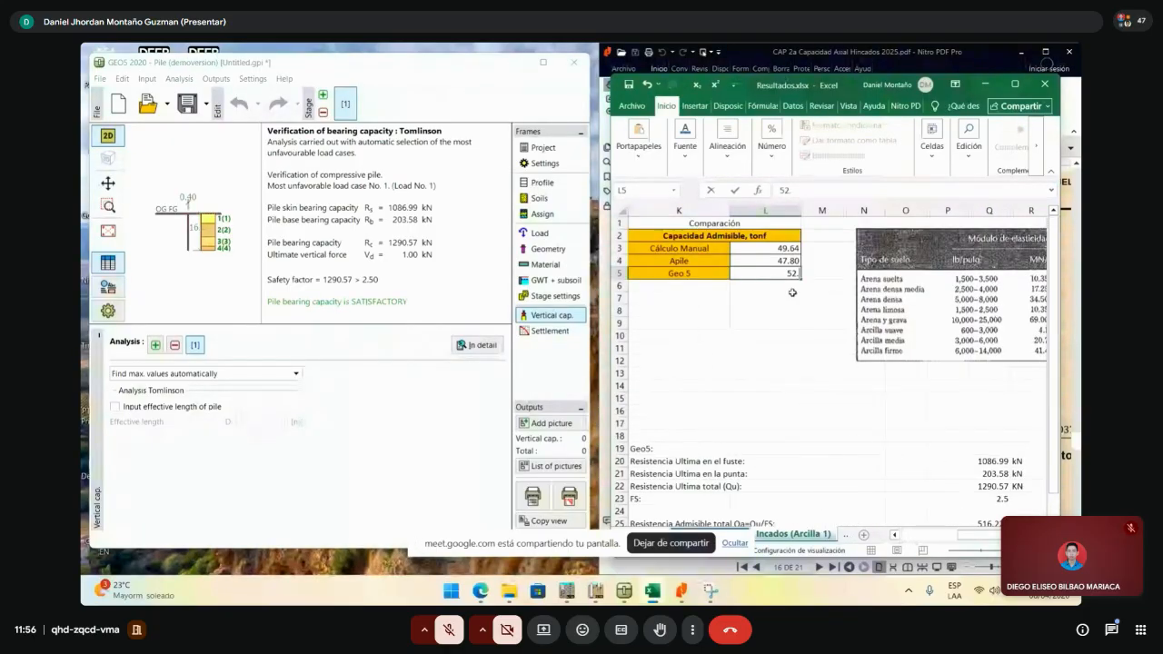
text(62)
key(Return)
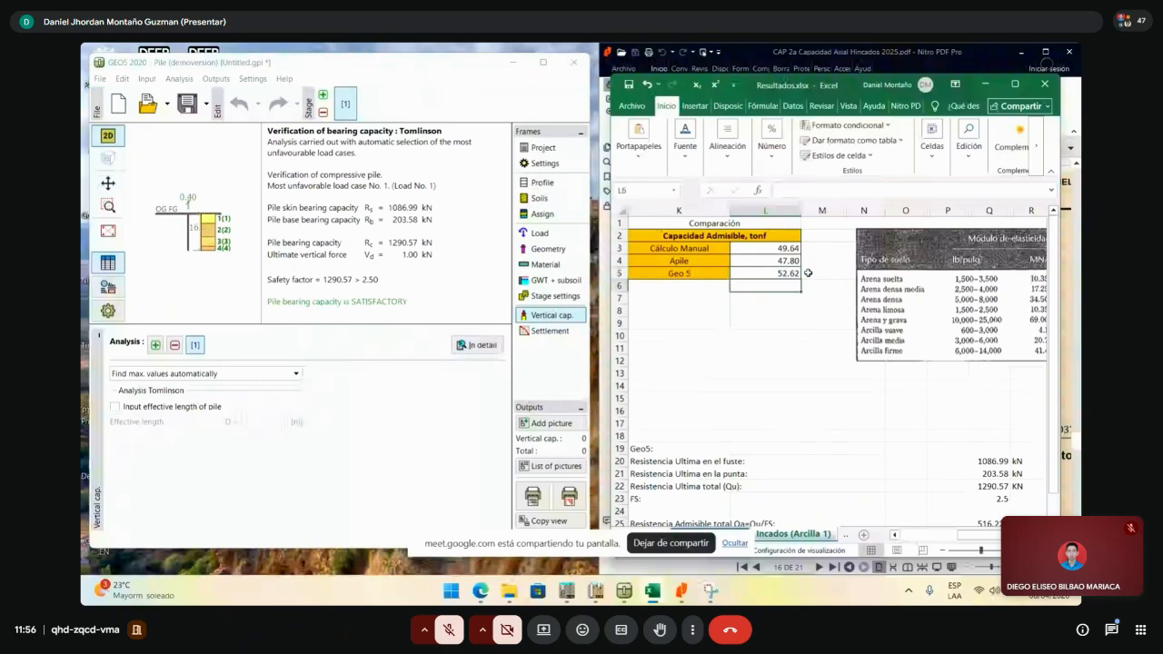
- Compare it against the manual 49.64 and Apile 47.80 values in the table
click(772, 247)
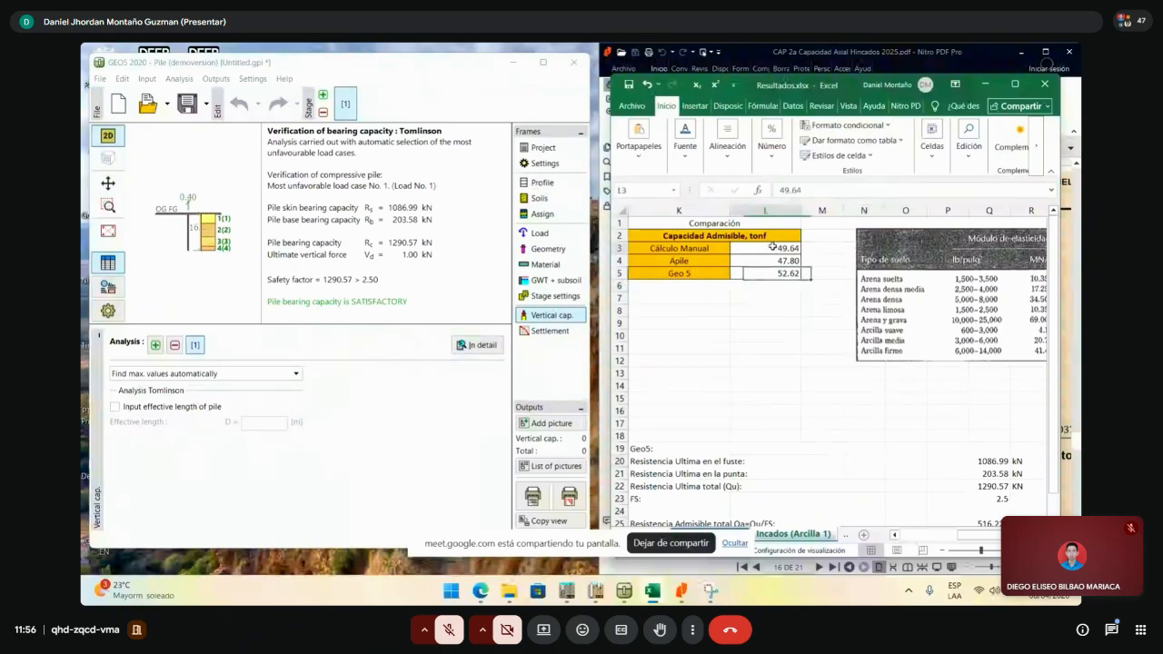
mouse_move(772, 247)
mouse_down()
mouse_move(785, 273)
mouse_move(776, 251)
mouse_up()
click(792, 321)
click(777, 246)
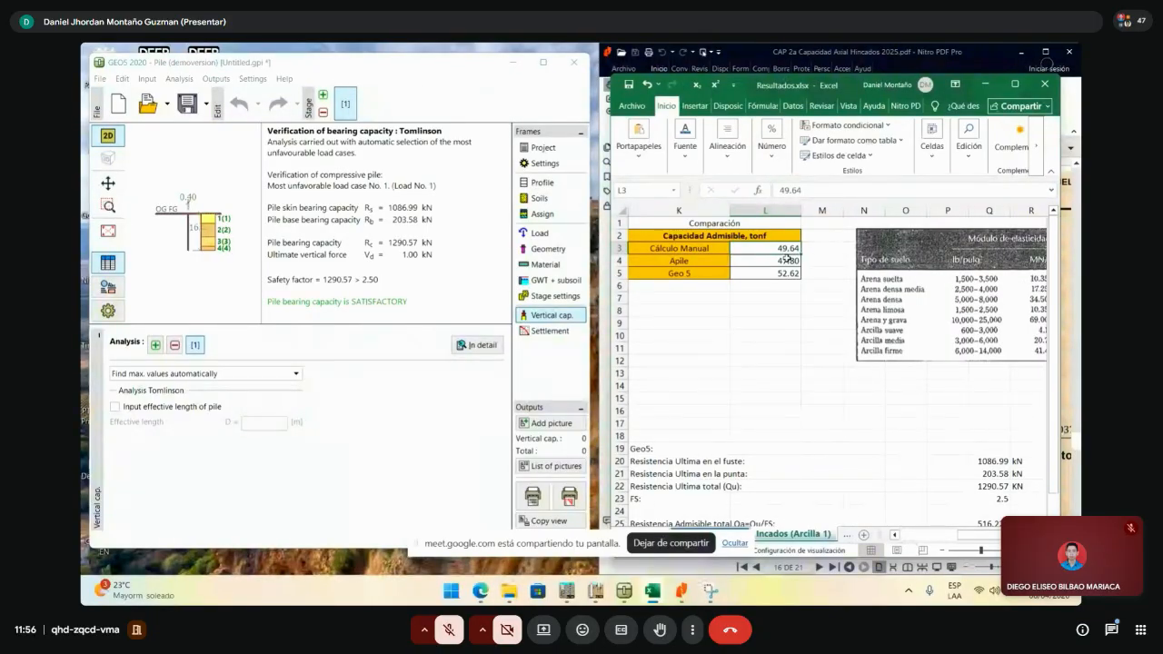
click(777, 325)
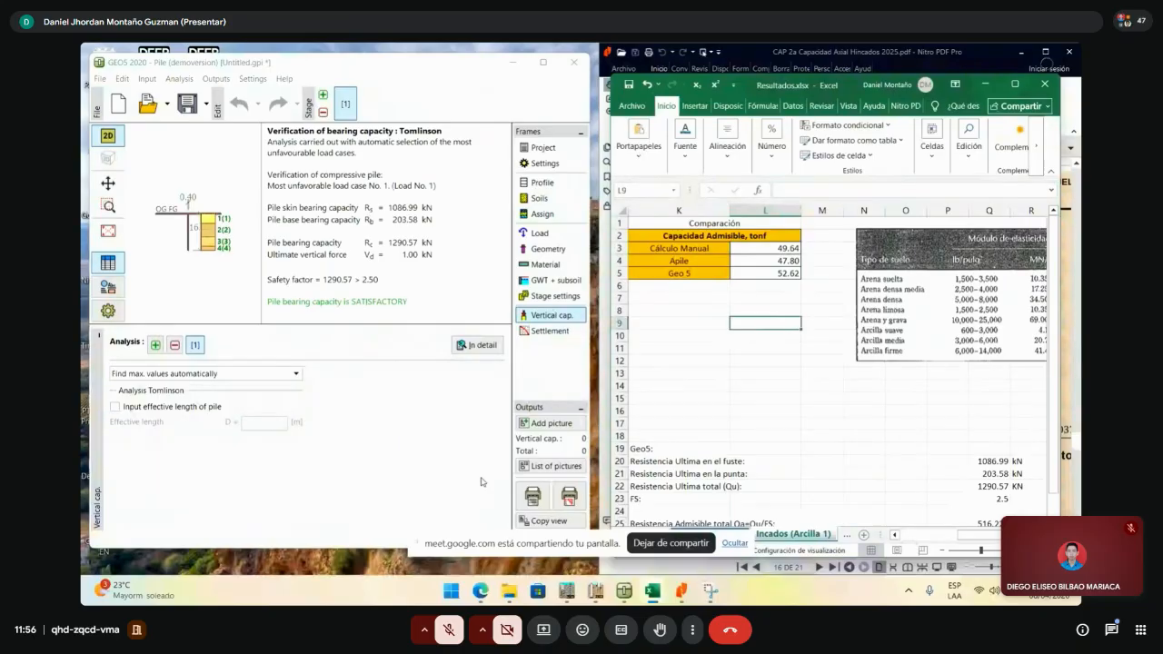
- Maximize GEO5 and pan and zoom the drawing to inspect the pile and four soil layers
click(542, 62)
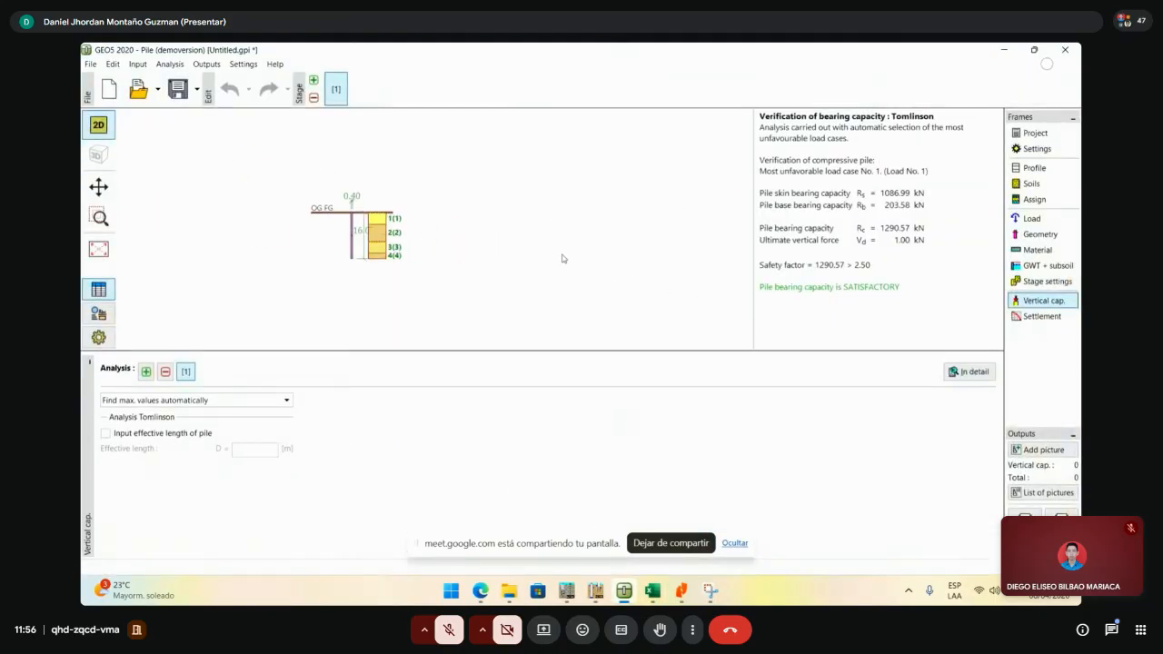
drag(445, 250, 574, 224)
scroll(427, 229, up, 4)
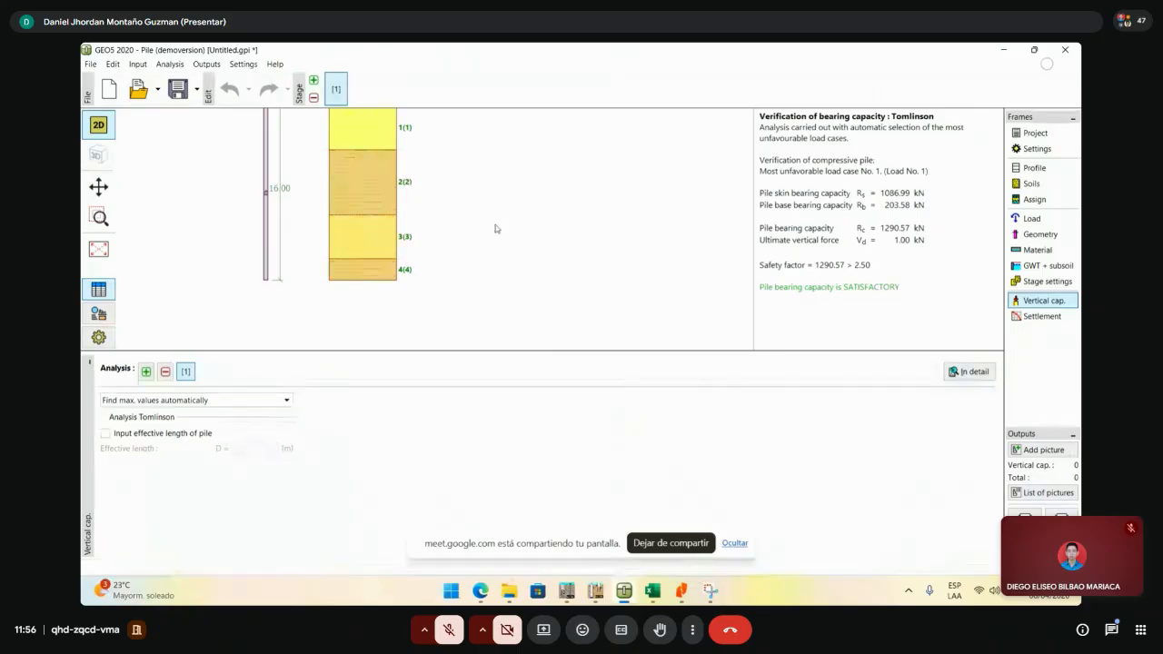
scroll(436, 207, down, 2)
drag(434, 205, 413, 259)
scroll(402, 252, up, 2)
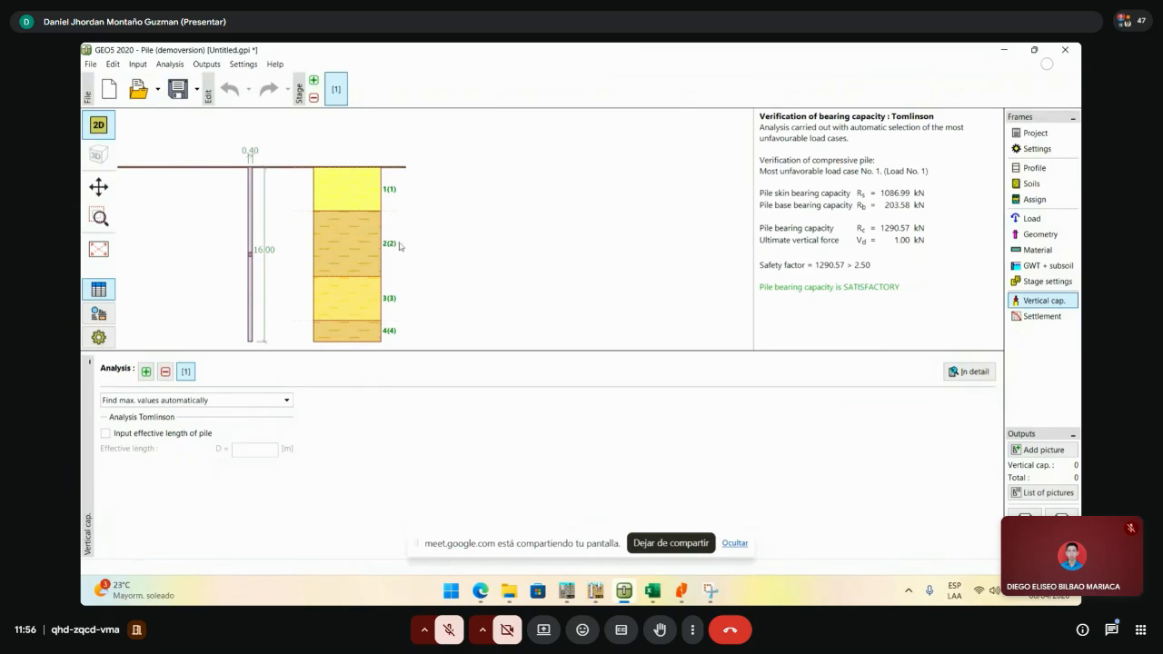
scroll(422, 205, down, 1)
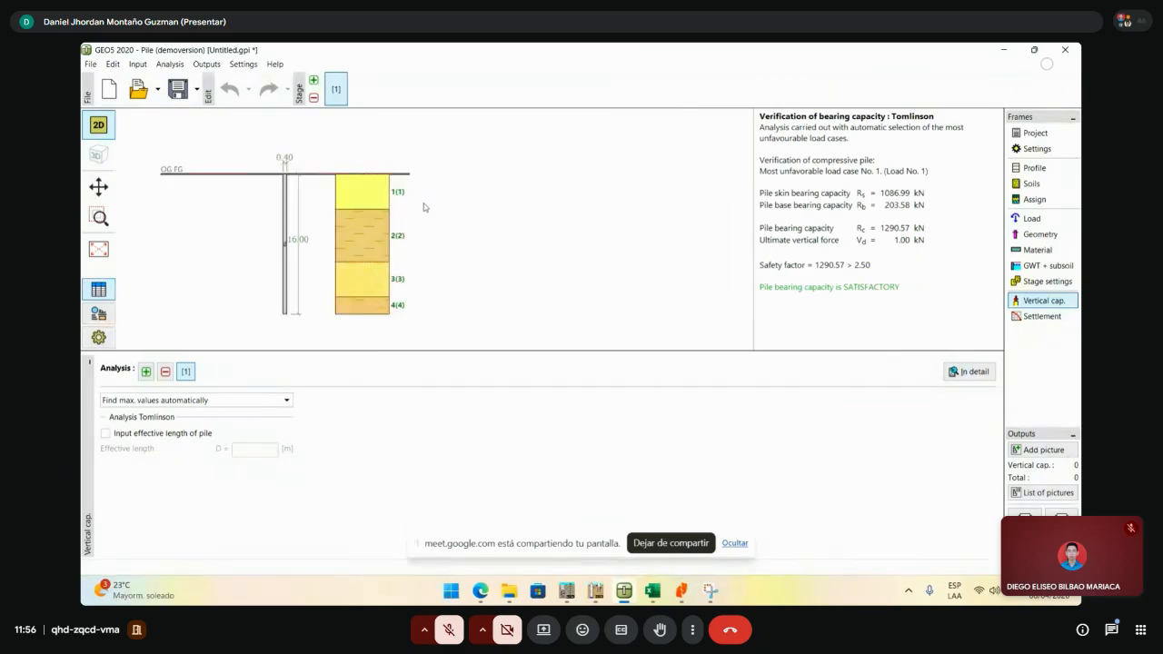
- Change the undrained-conditions analysis method from Tomlinson to NAVFAC DM 7.2 and confirm the settings
click(1051, 151)
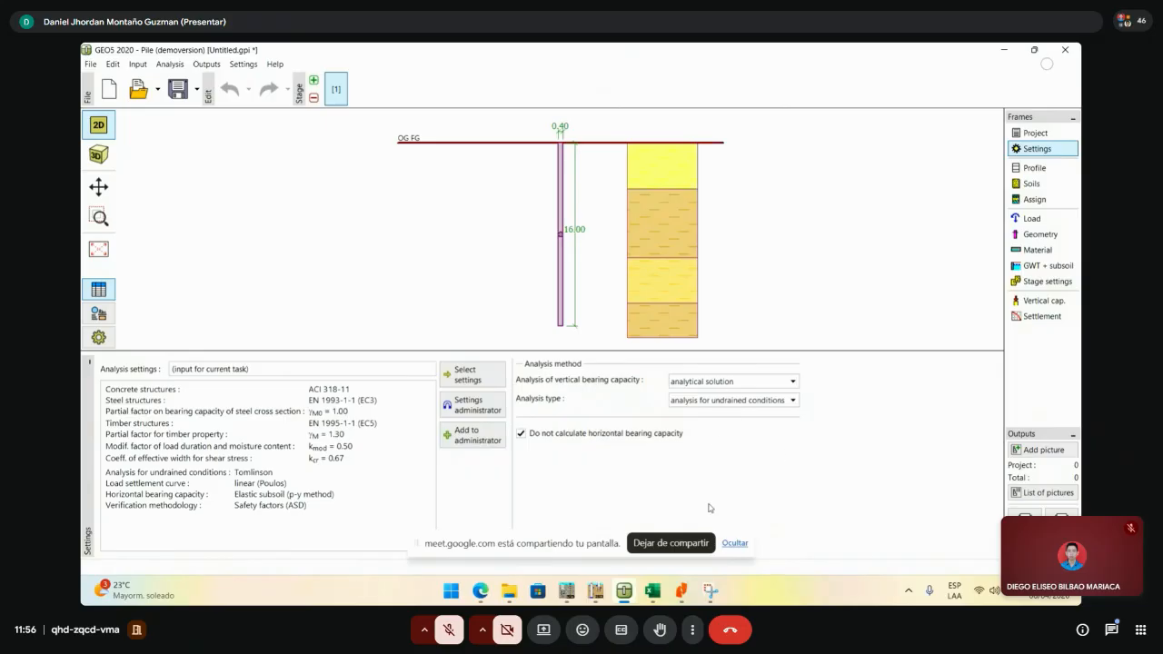
click(734, 544)
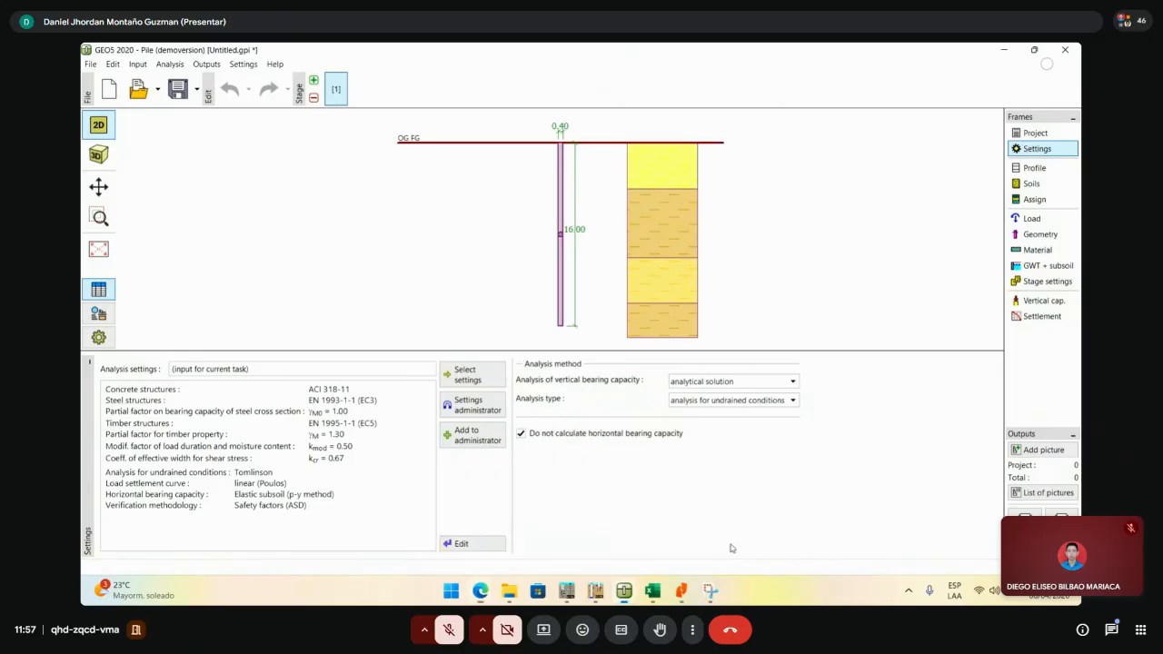
click(476, 545)
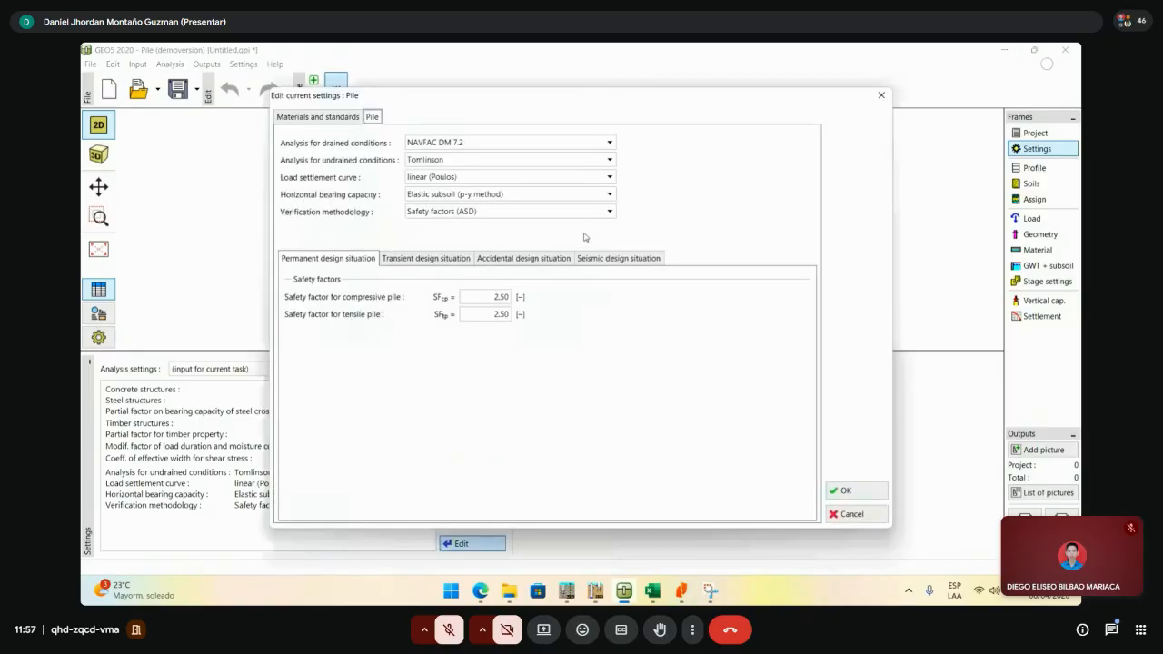
click(473, 161)
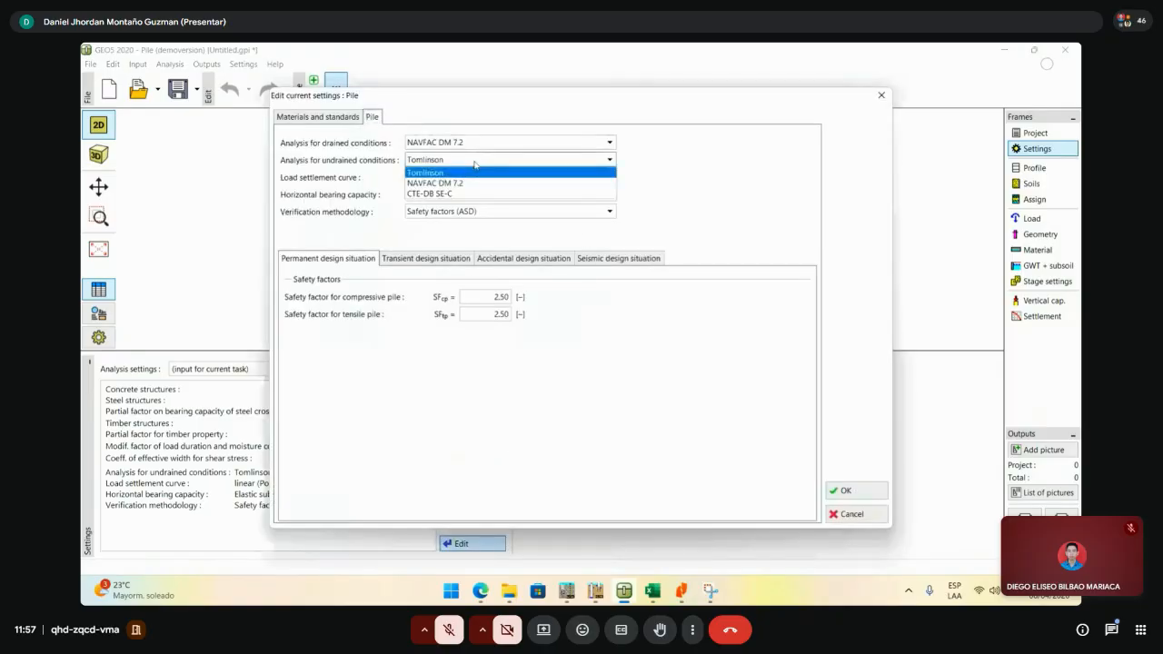
click(883, 105)
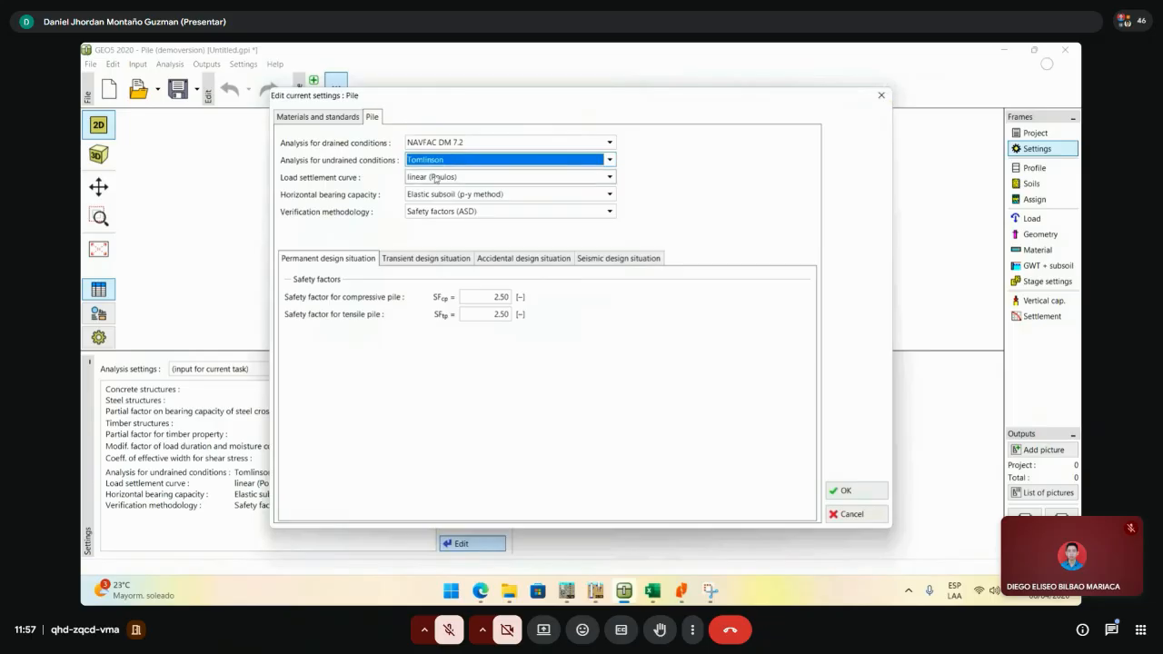
click(444, 160)
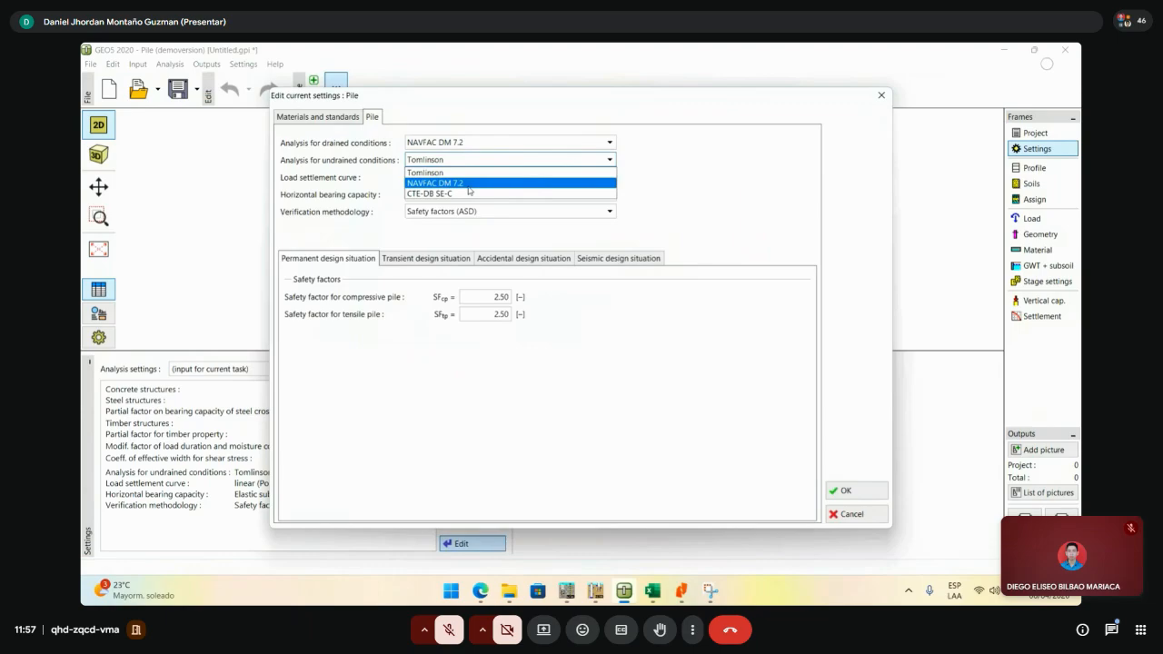
click(469, 186)
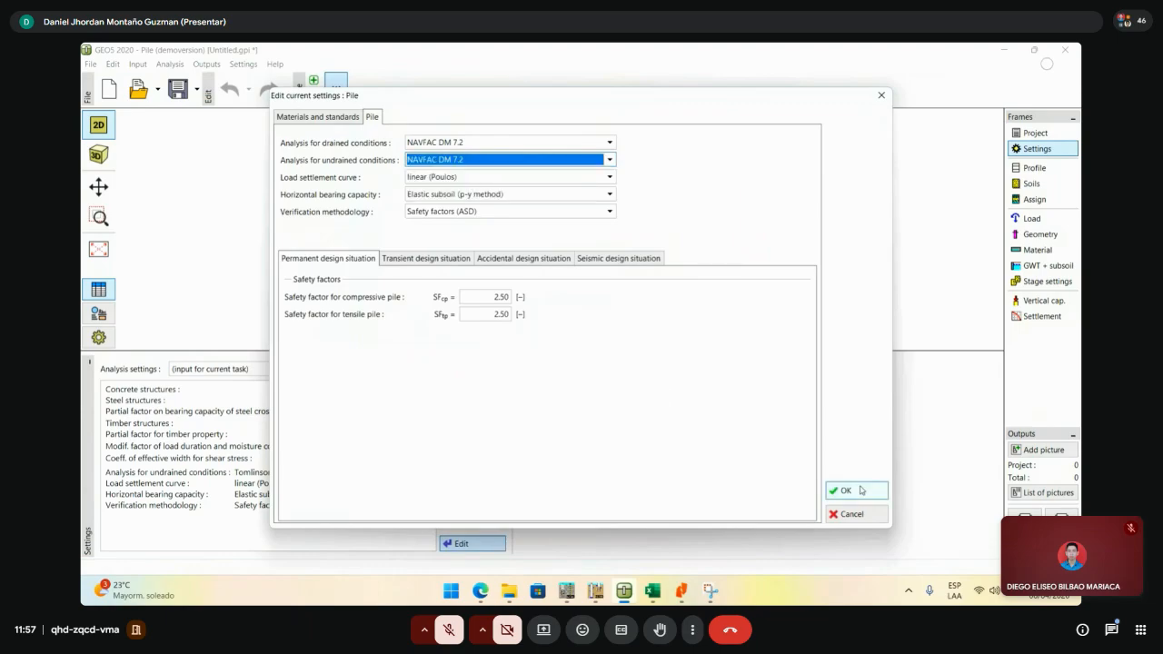
click(431, 114)
mouse_move(451, 99)
mouse_down()
mouse_move(514, 98)
mouse_move(466, 98)
mouse_up()
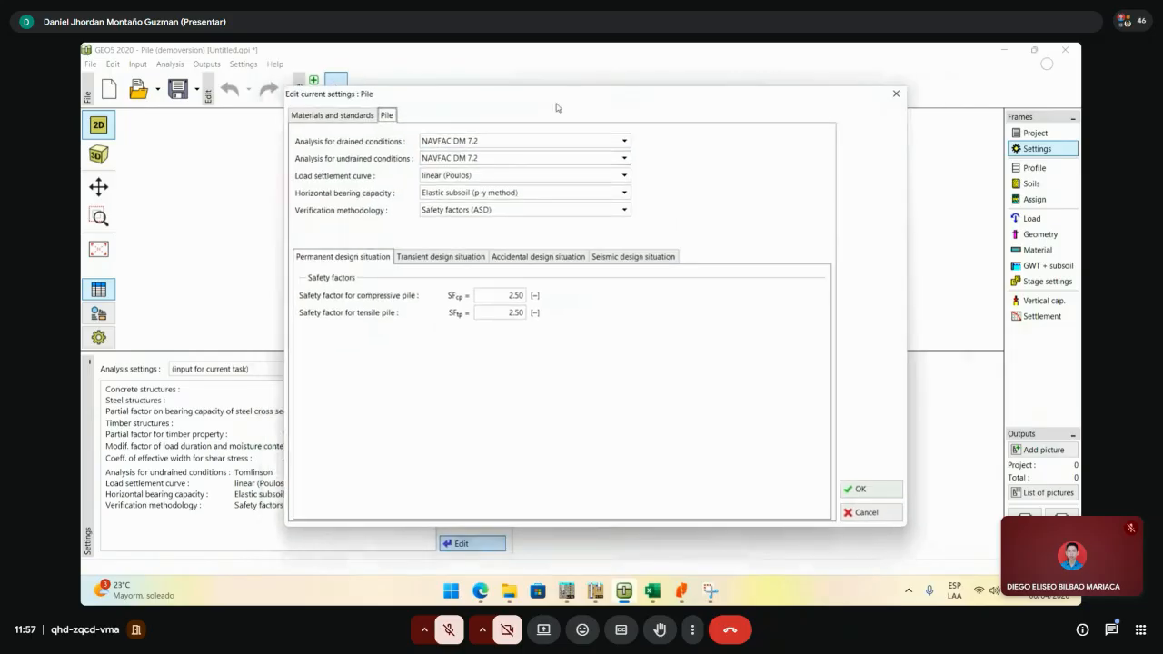
click(874, 487)
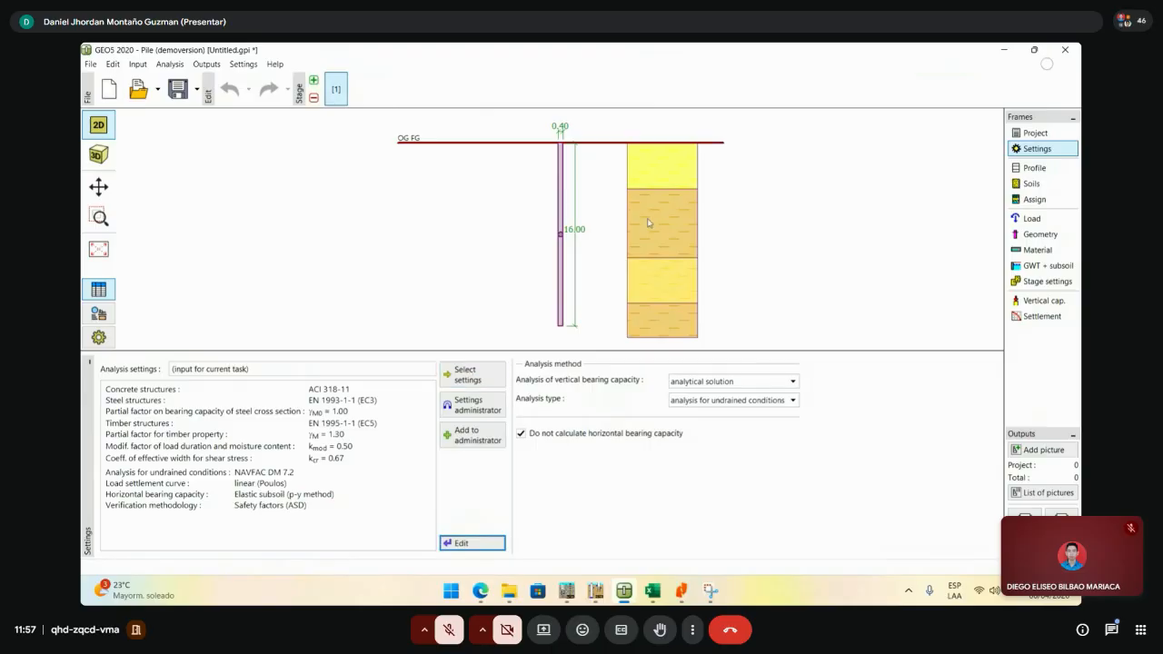
- Open soil 1 arcilla blanda's parameters, then close them without changes
click(1032, 184)
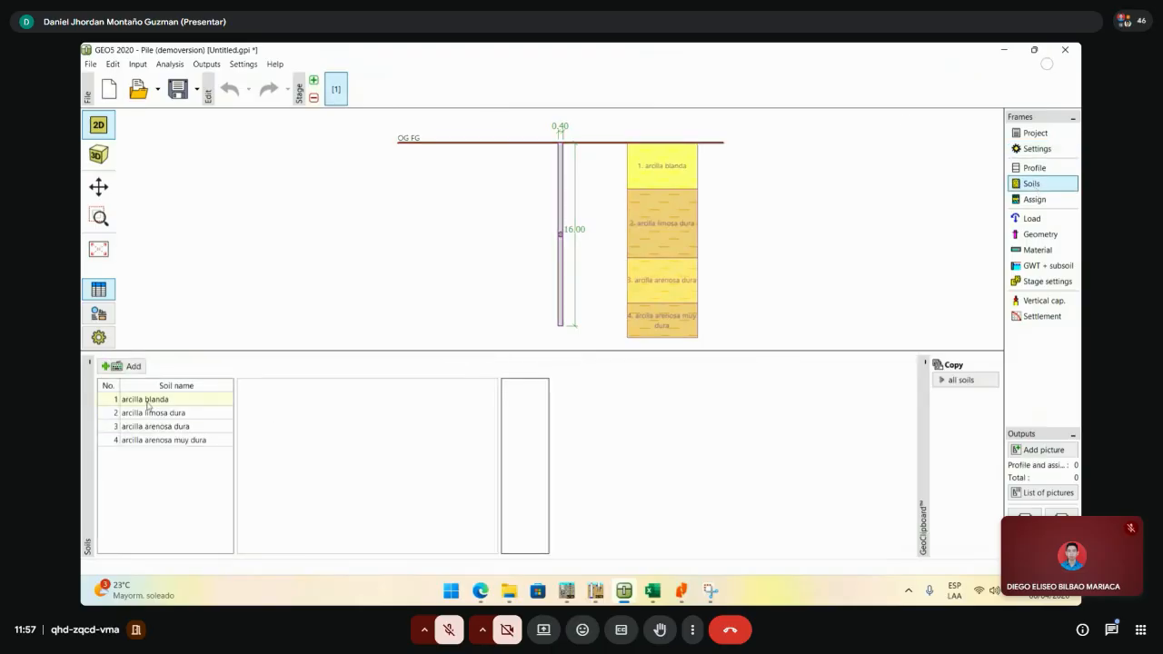
click(149, 401)
double_click(150, 403)
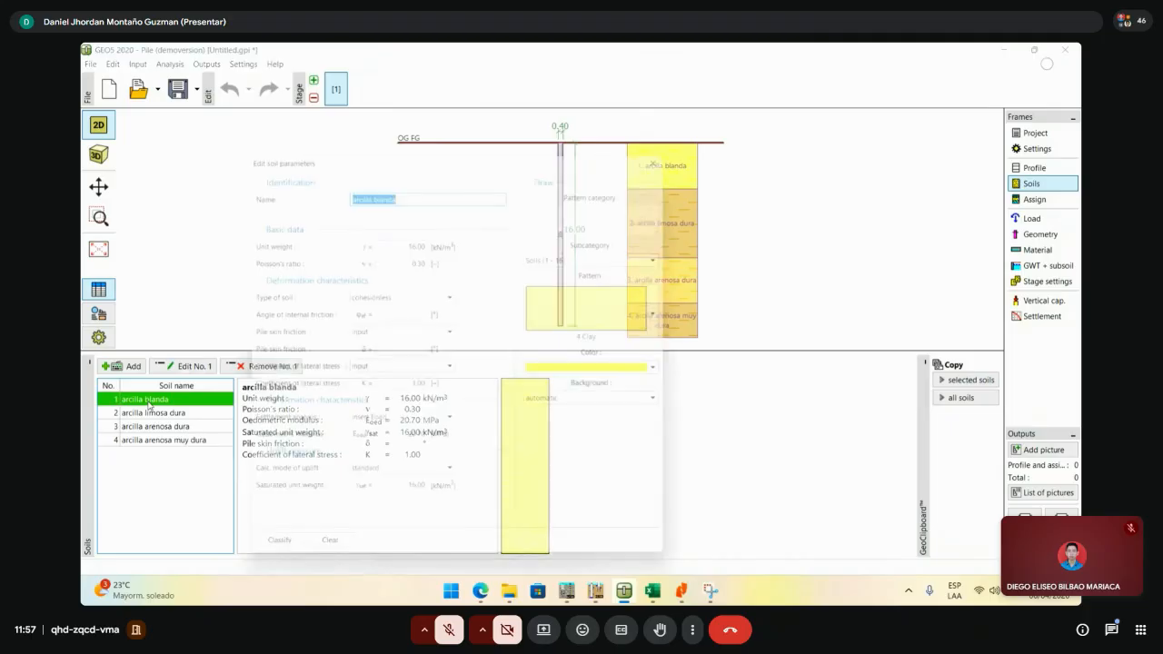
drag(417, 151, 527, 73)
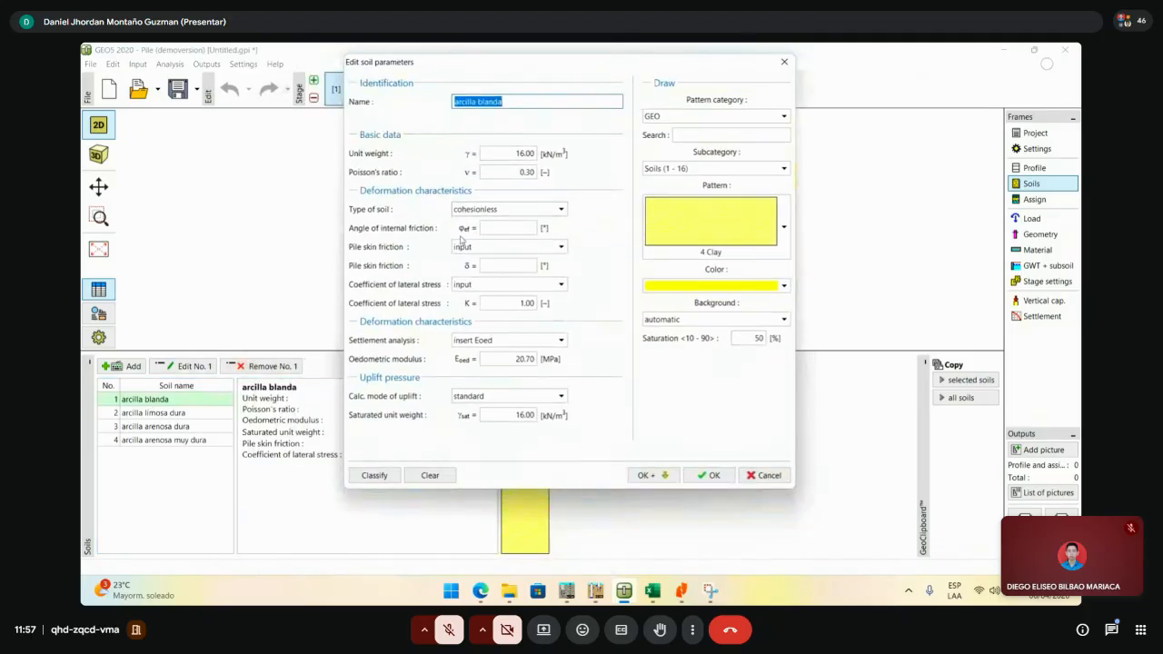
click(782, 61)
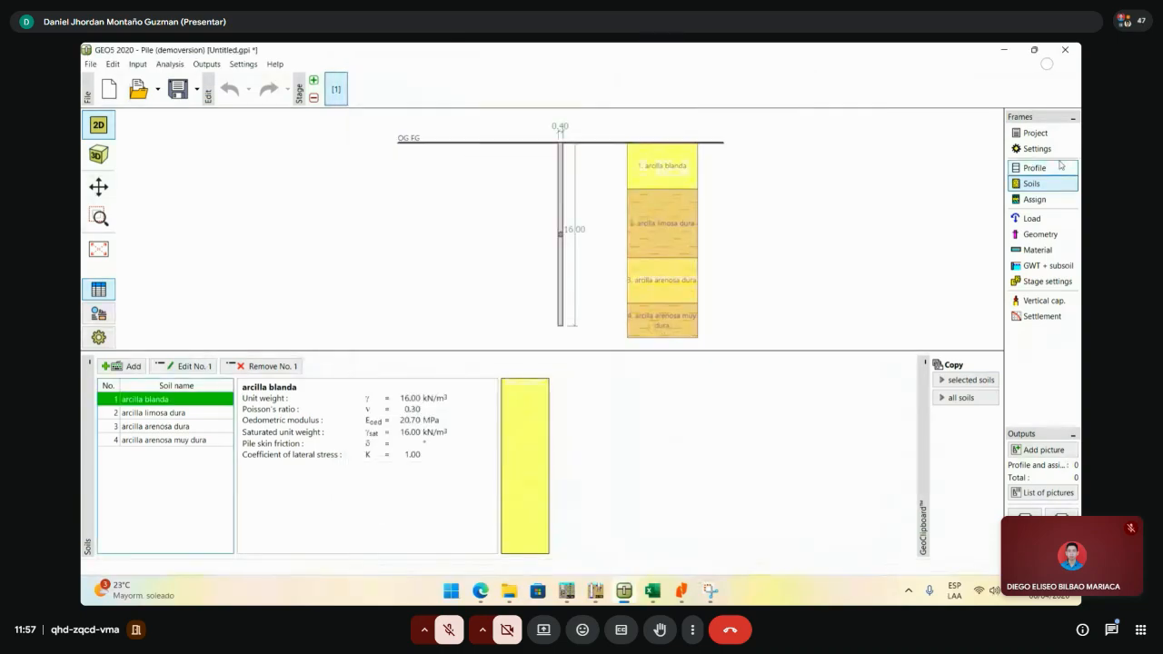
- Confirm the analysis type stays set to undrained conditions
click(1035, 148)
click(754, 401)
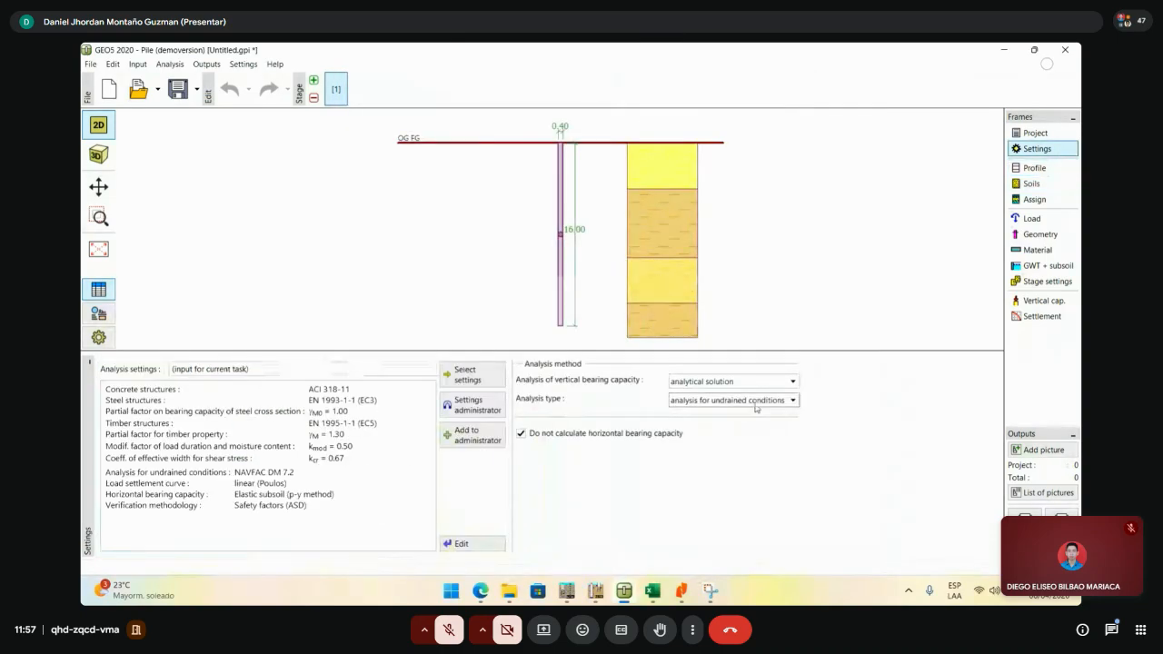
click(755, 425)
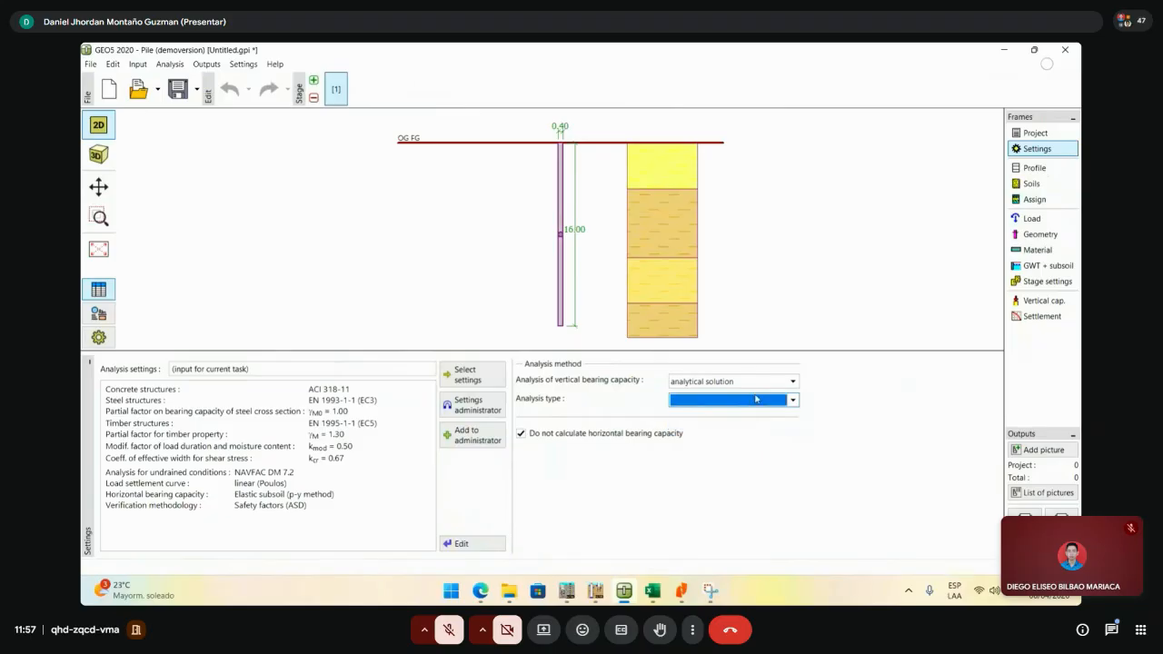
- Reopen arcilla blanda, reviewing unit weight 16.00 and Poisson's ratio 0.30, and expand Type of soil
click(1032, 184)
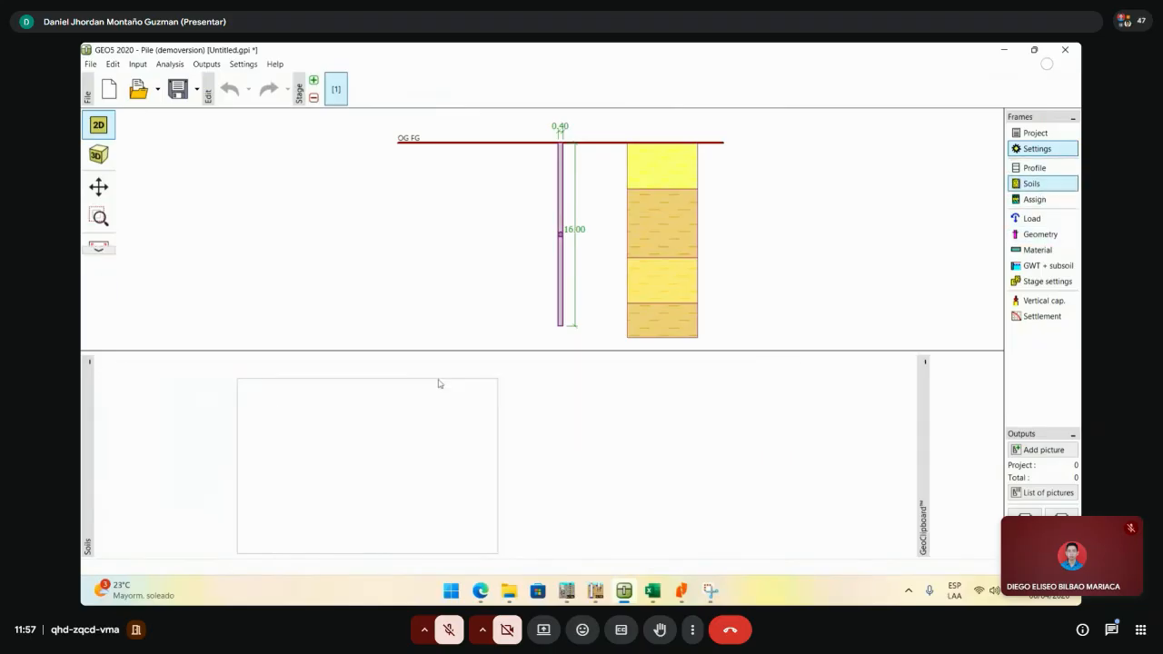
double_click(186, 403)
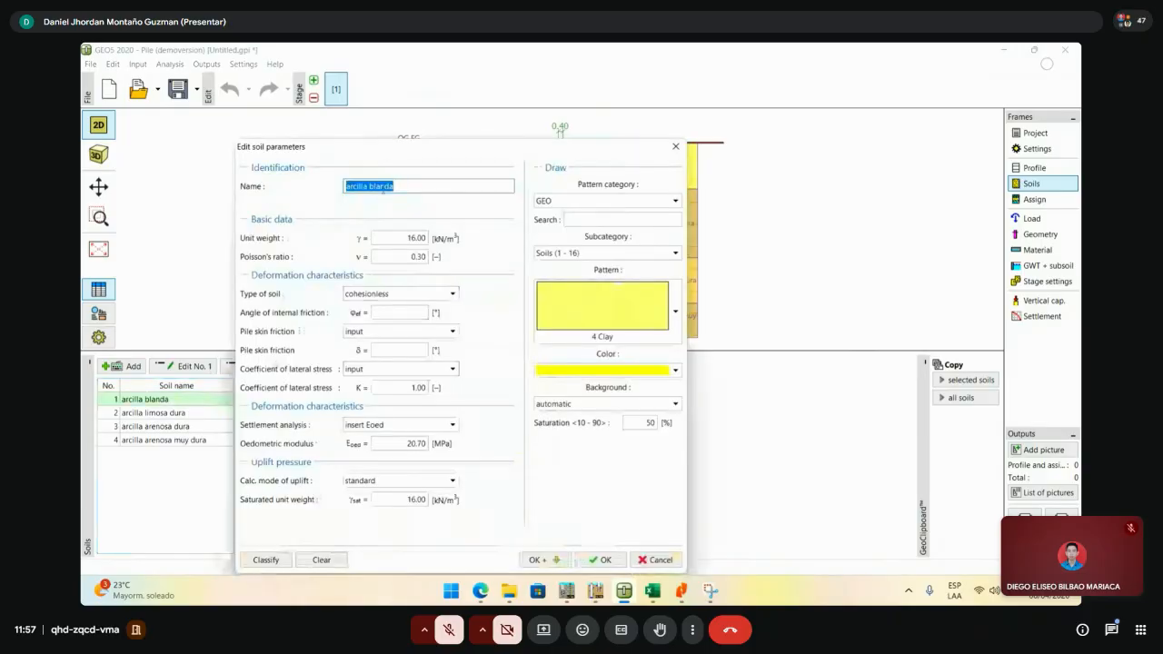
drag(407, 185, 293, 185)
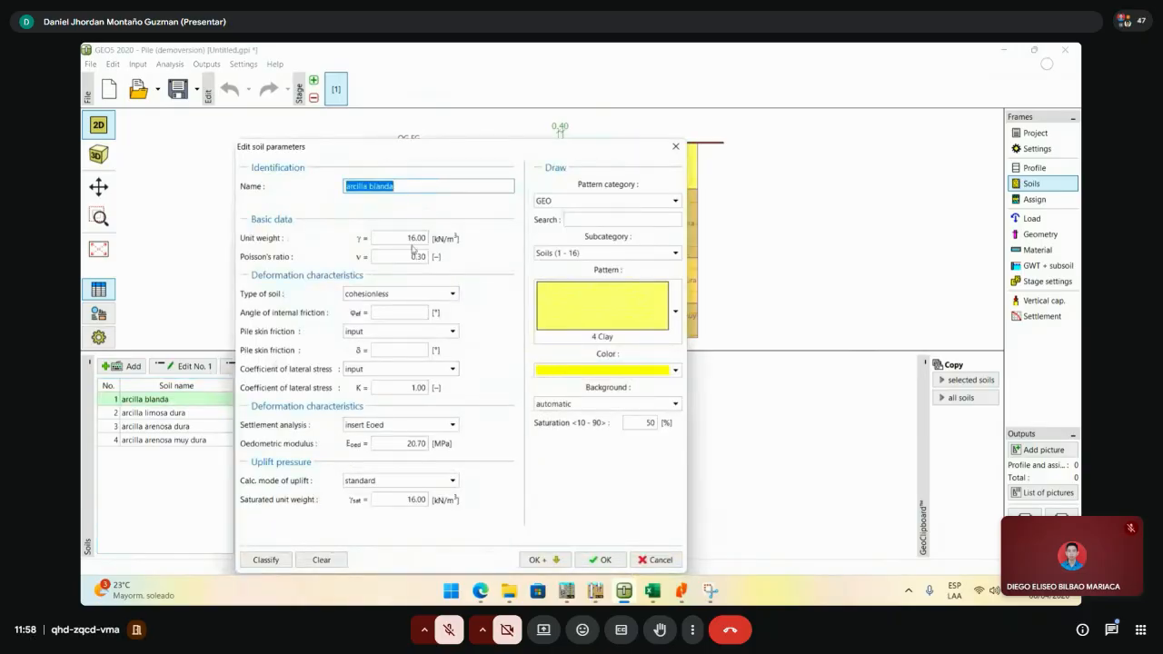
double_click(414, 237)
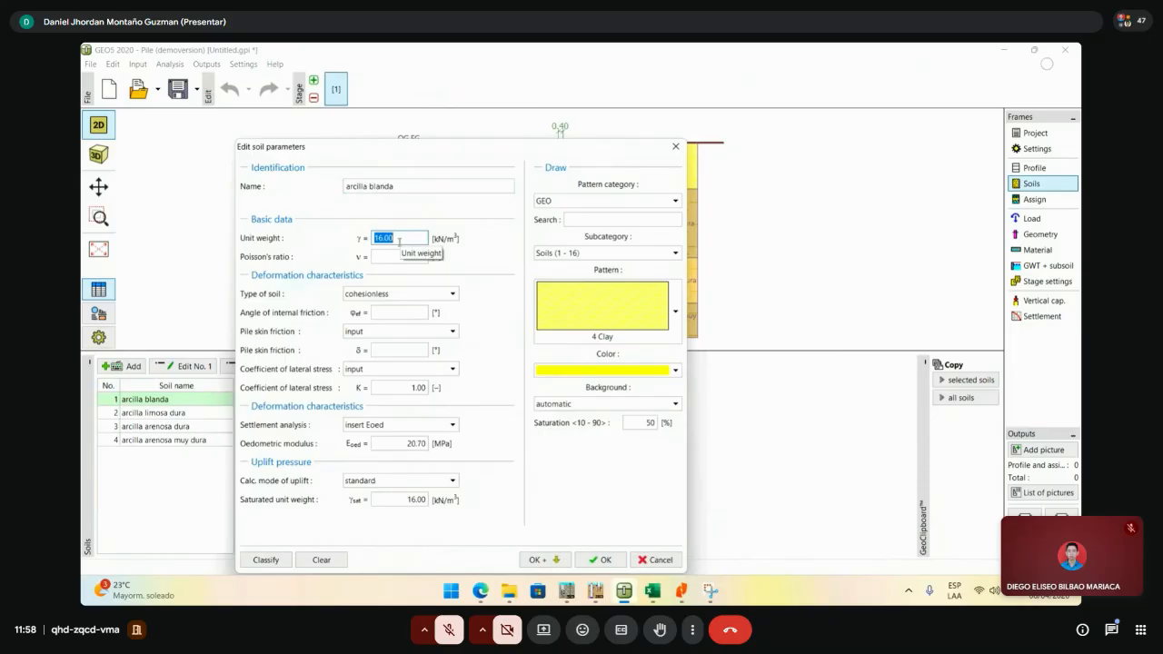
double_click(409, 258)
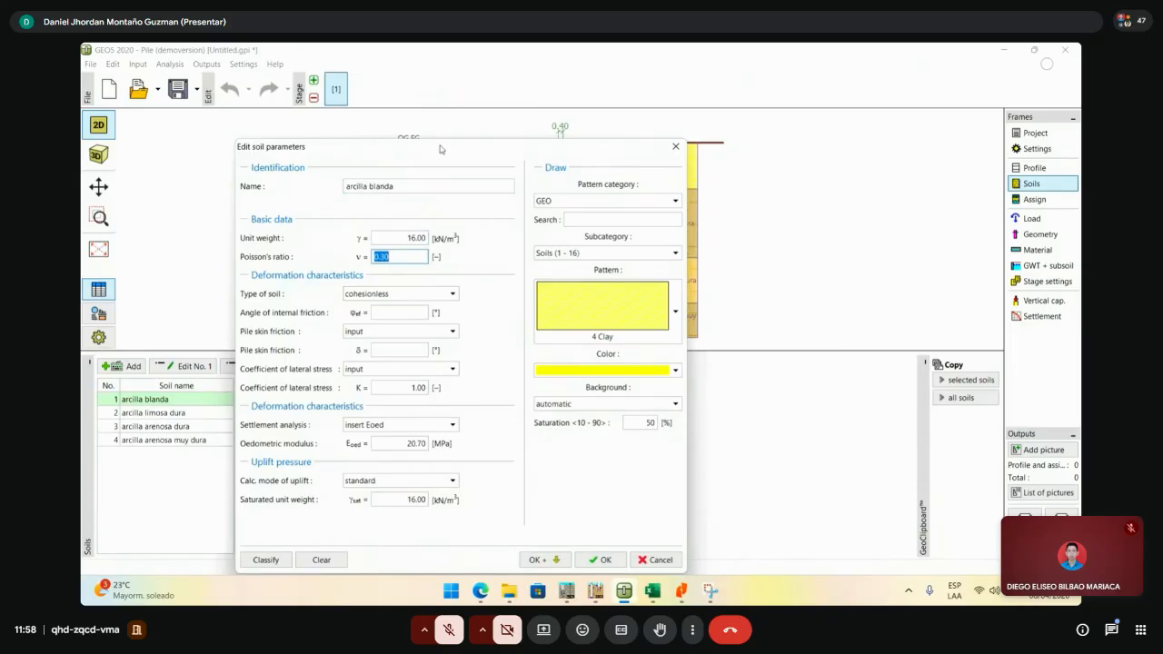
drag(441, 148, 470, 94)
click(457, 248)
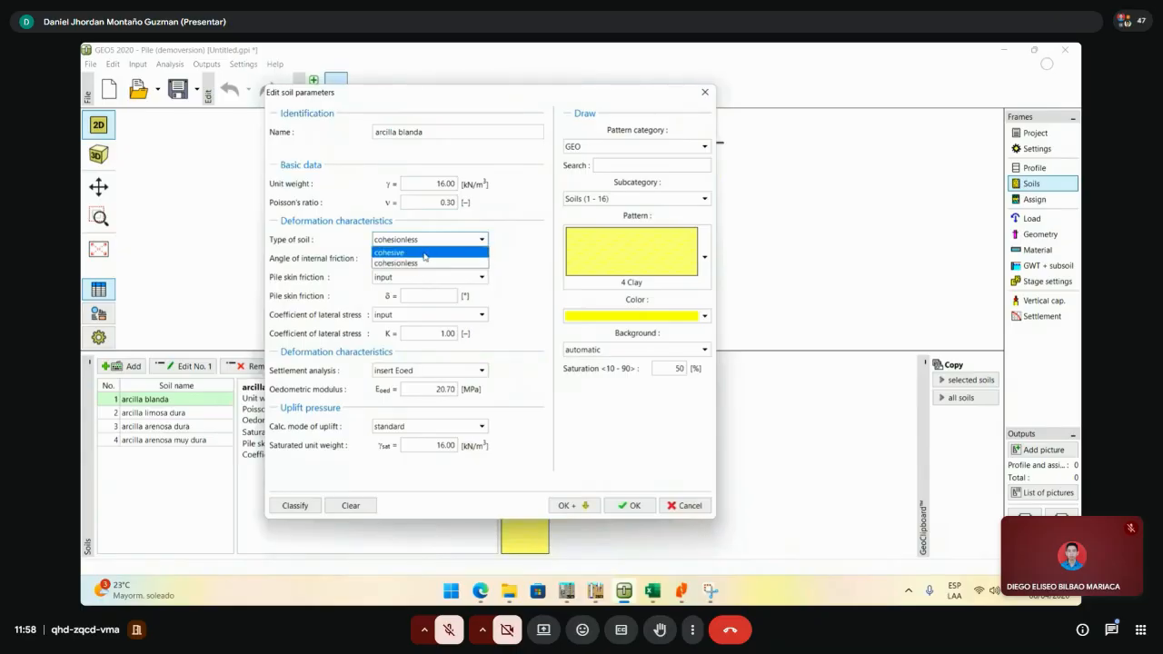
- Make arcilla blanda a cohesive soil, keeping undrained cohesion cu at 25.00 kPa
click(424, 253)
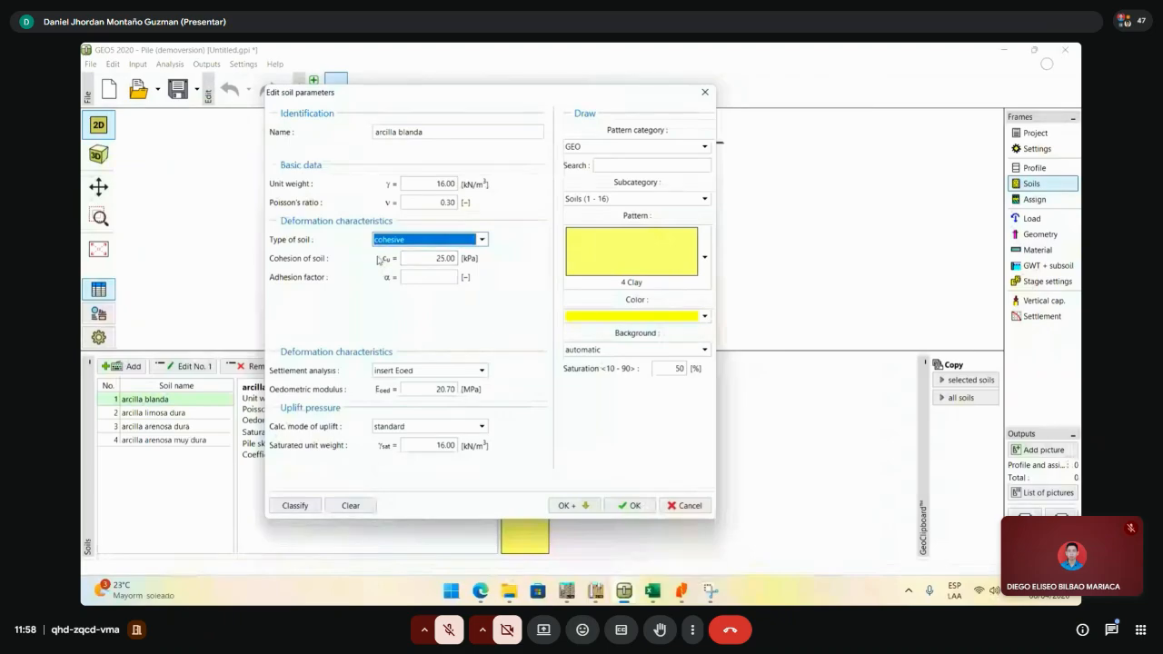
key(Tab)
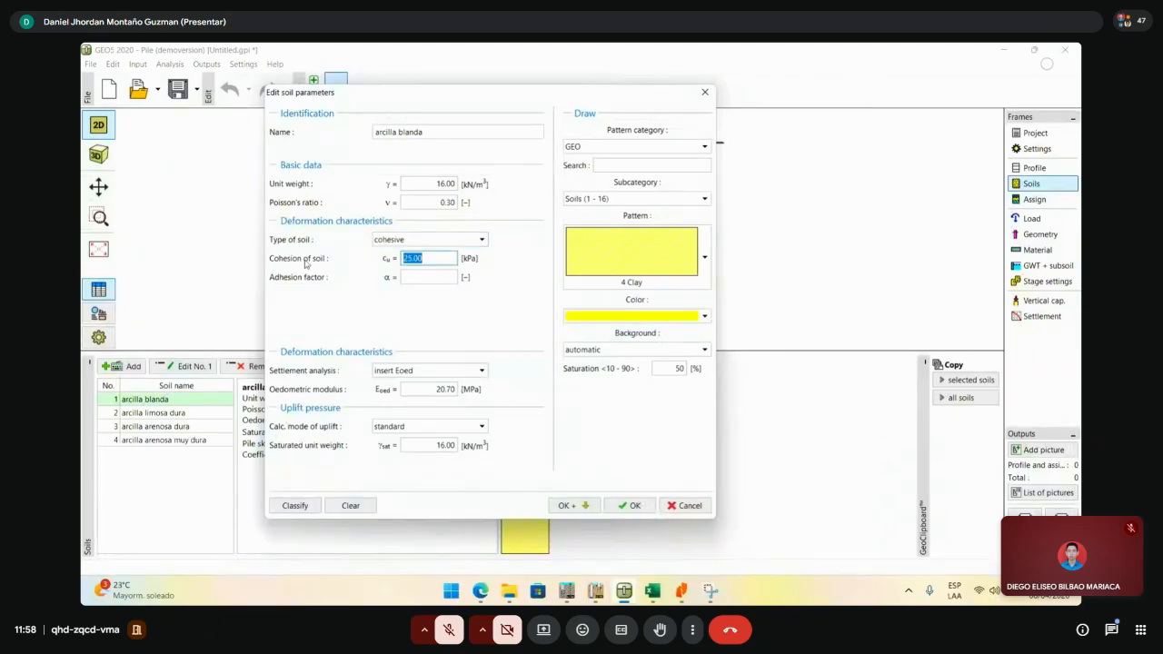
click(443, 257)
click(418, 277)
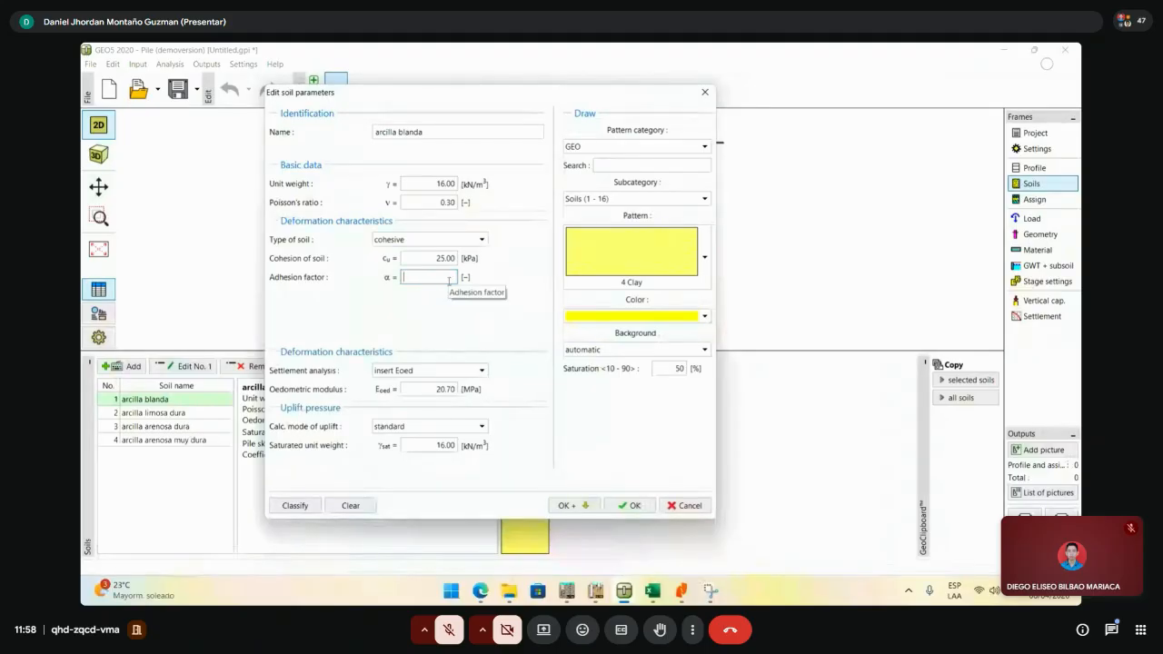
drag(463, 96, 302, 113)
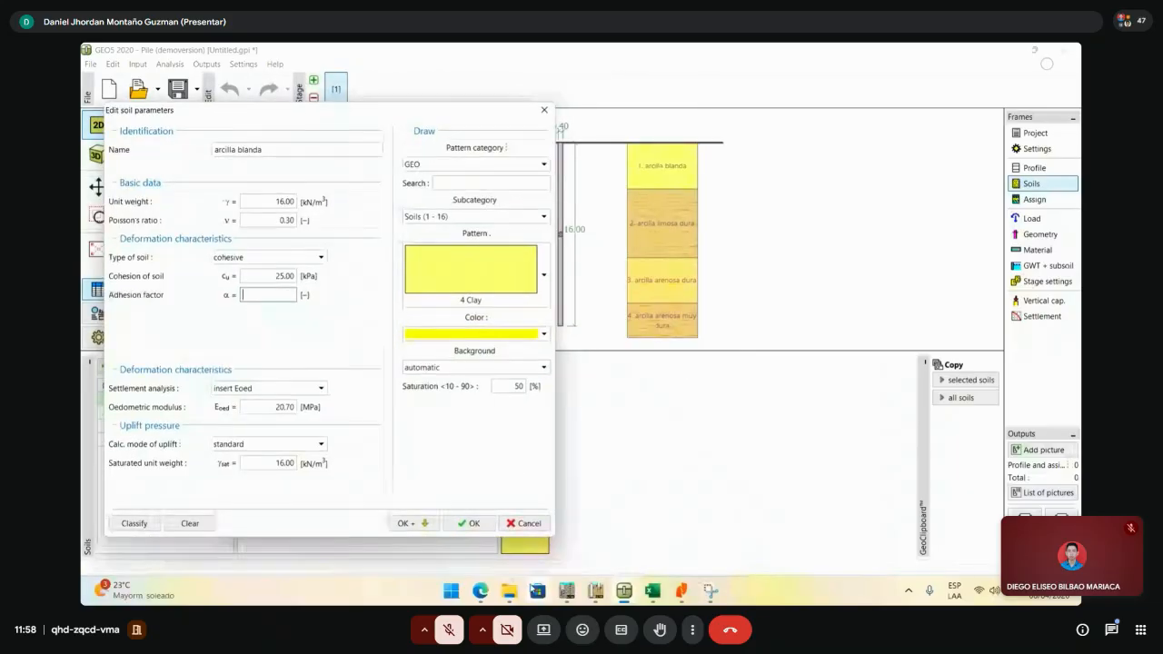
- Look up adhesion factors in the reference PDF and fit GEO5 beside it
click(681, 590)
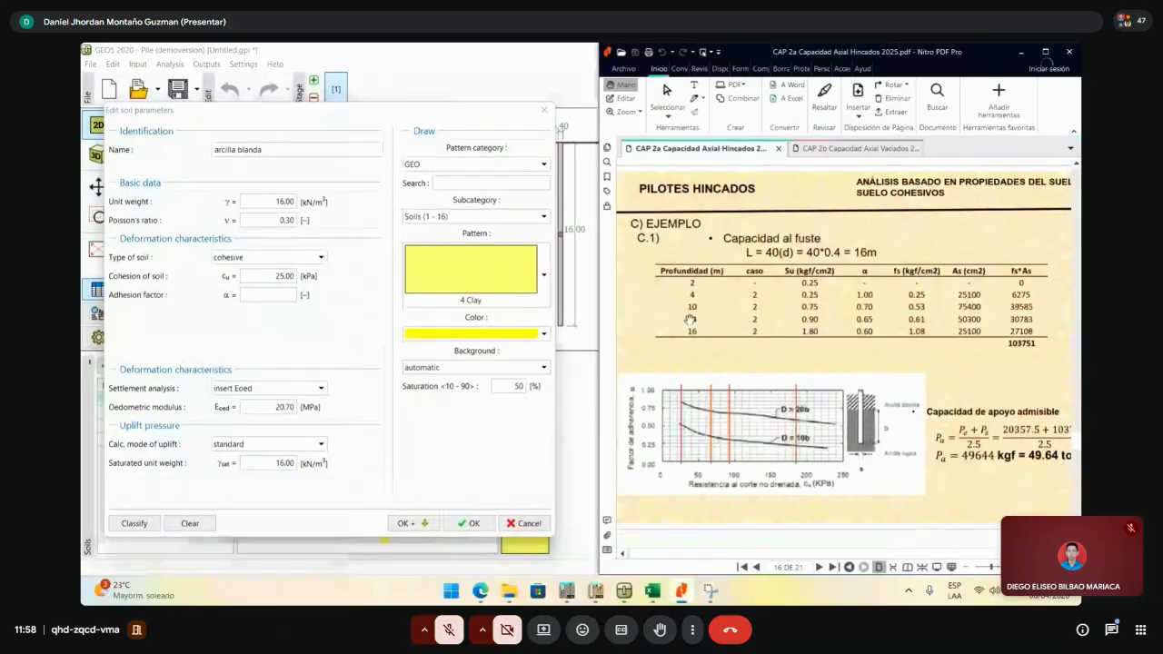
click(286, 296)
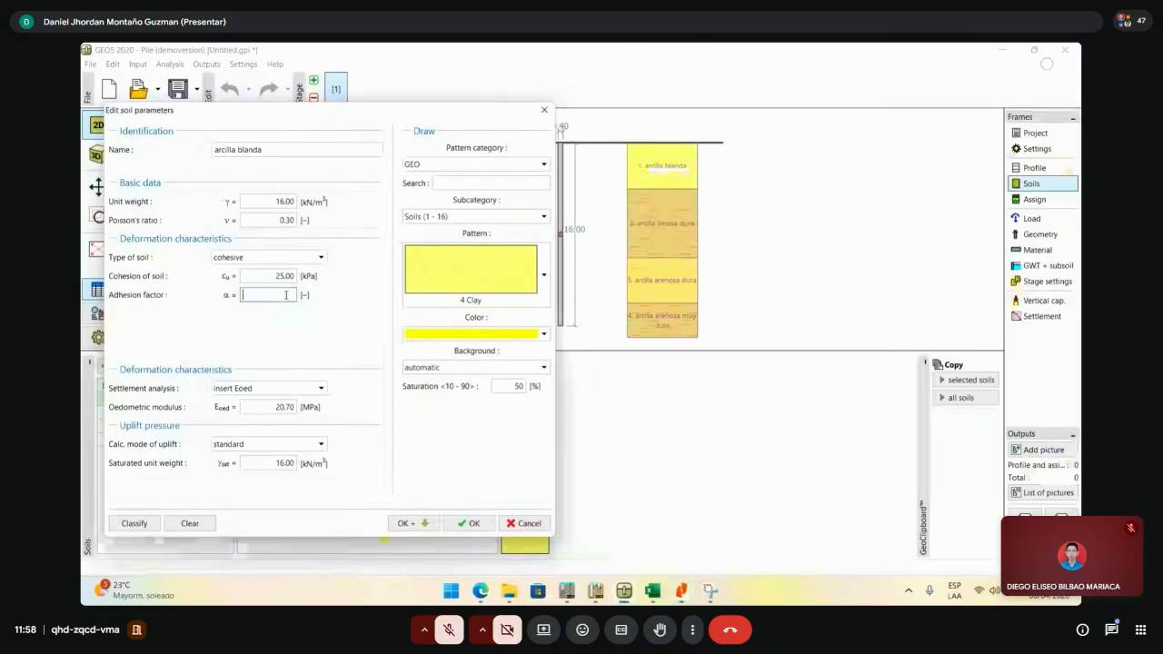
click(681, 590)
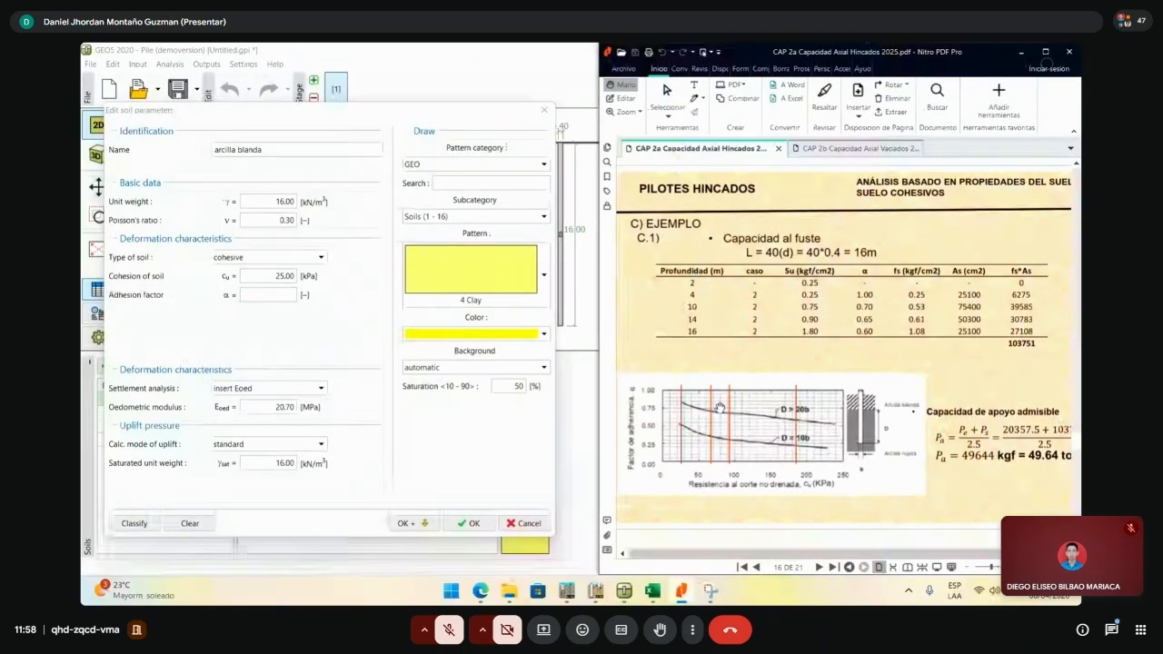
click(254, 297)
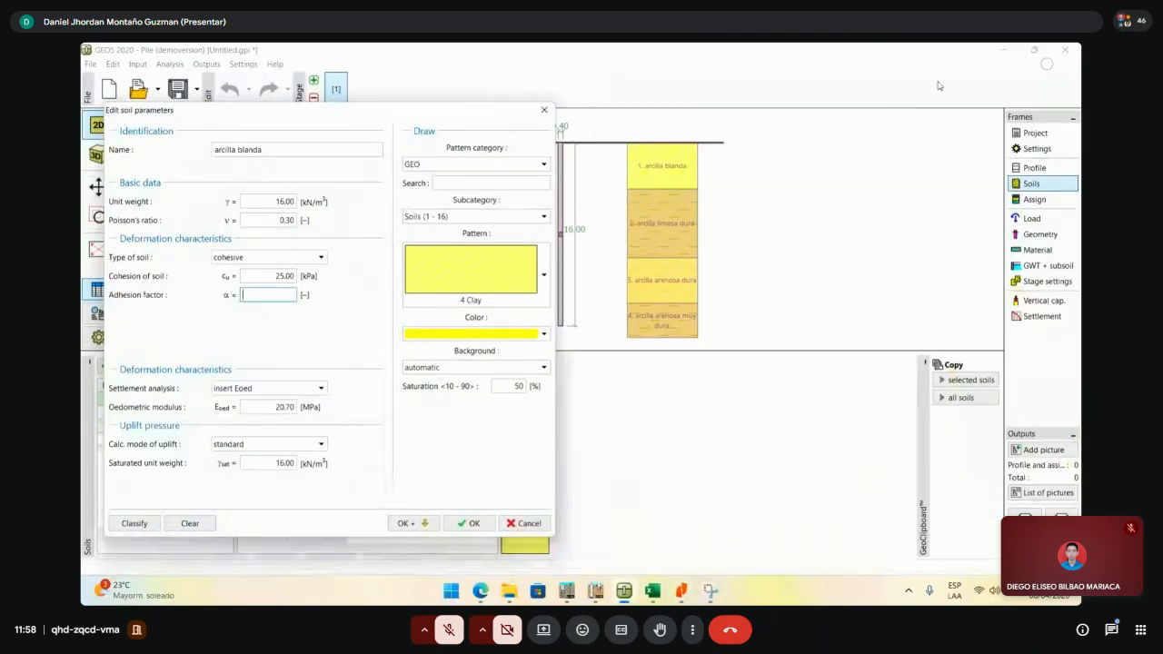
text(1)
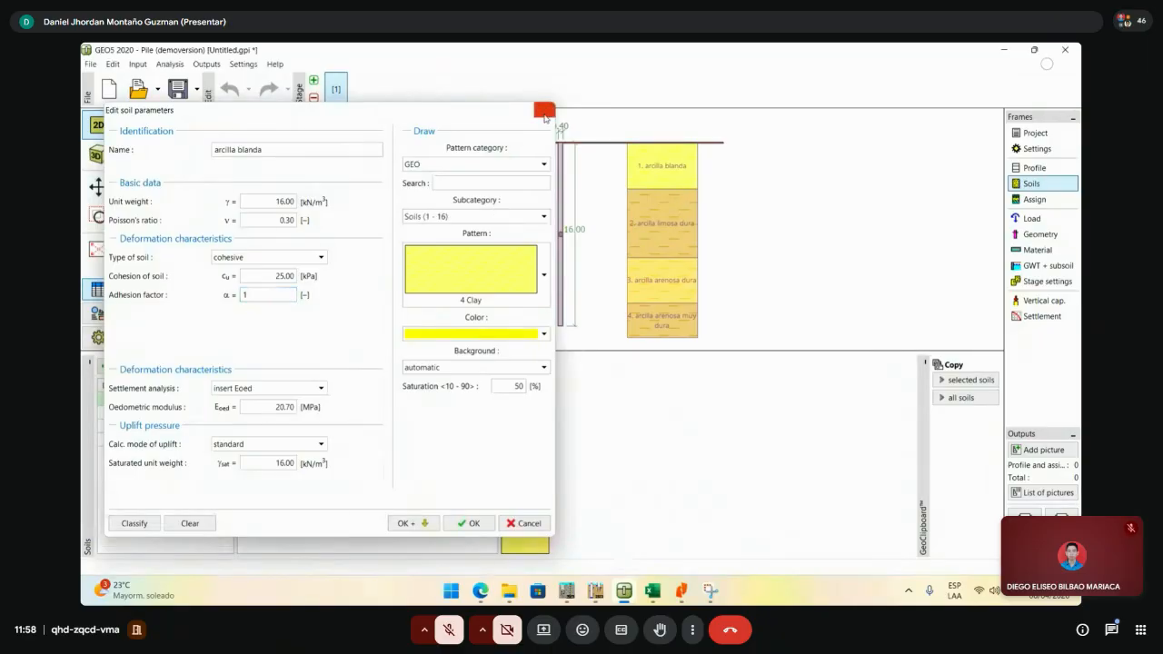
click(545, 110)
click(1034, 50)
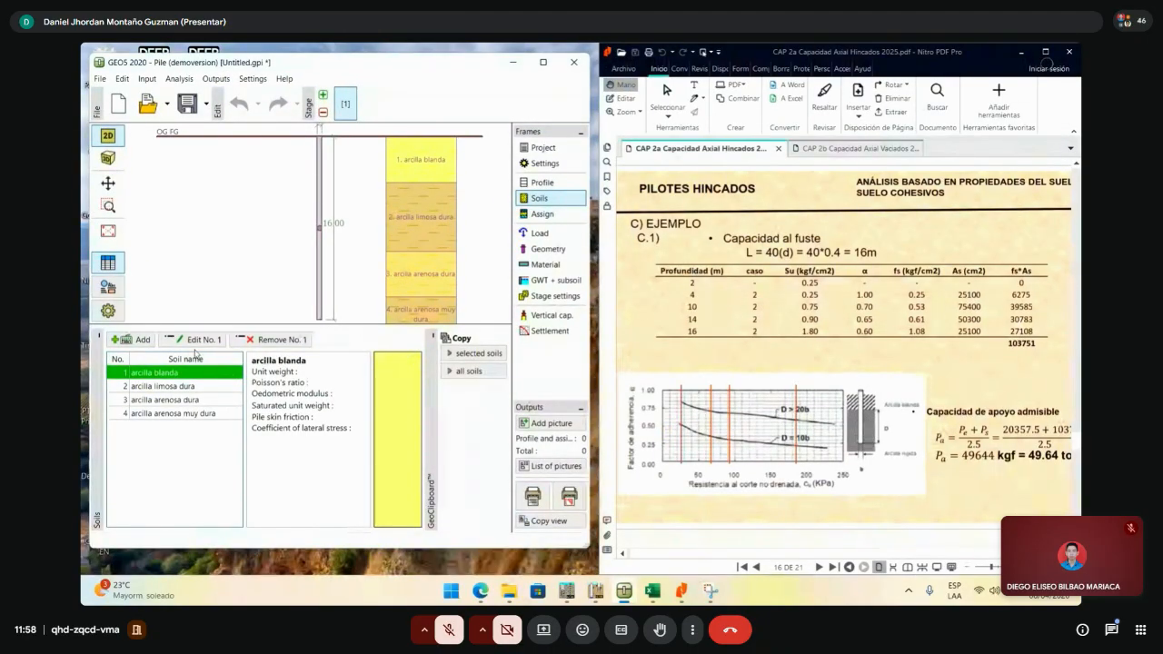
- Set arcilla blanda to cohesive with adhesion factor 1 and advance to the next soil
double_click(173, 373)
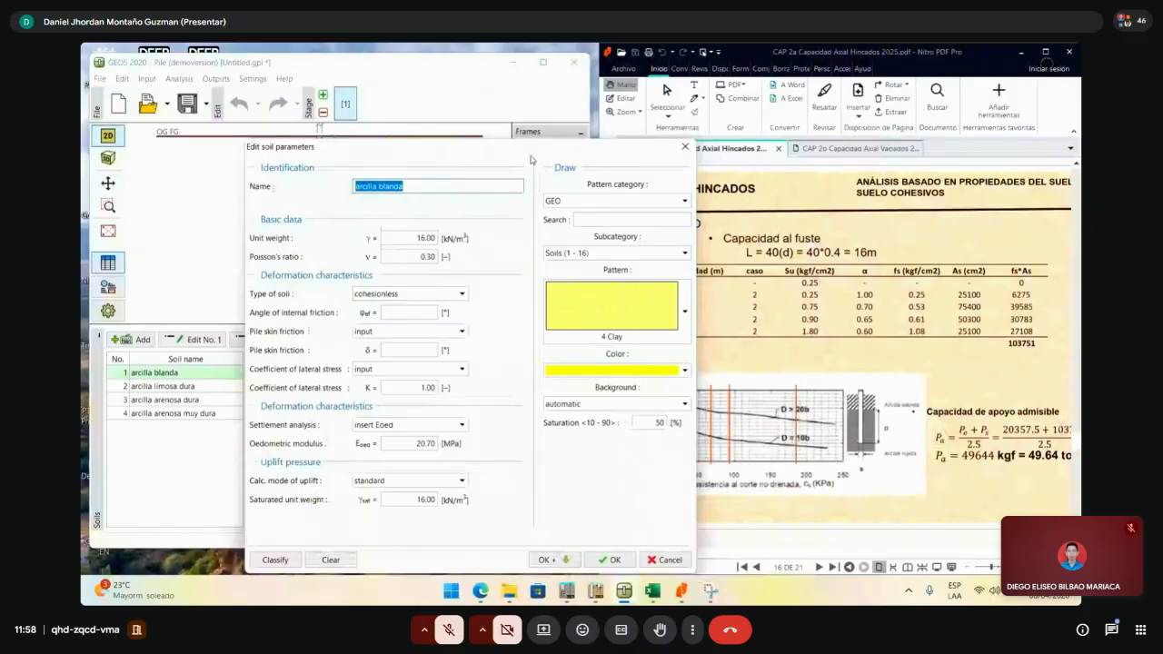
click(291, 274)
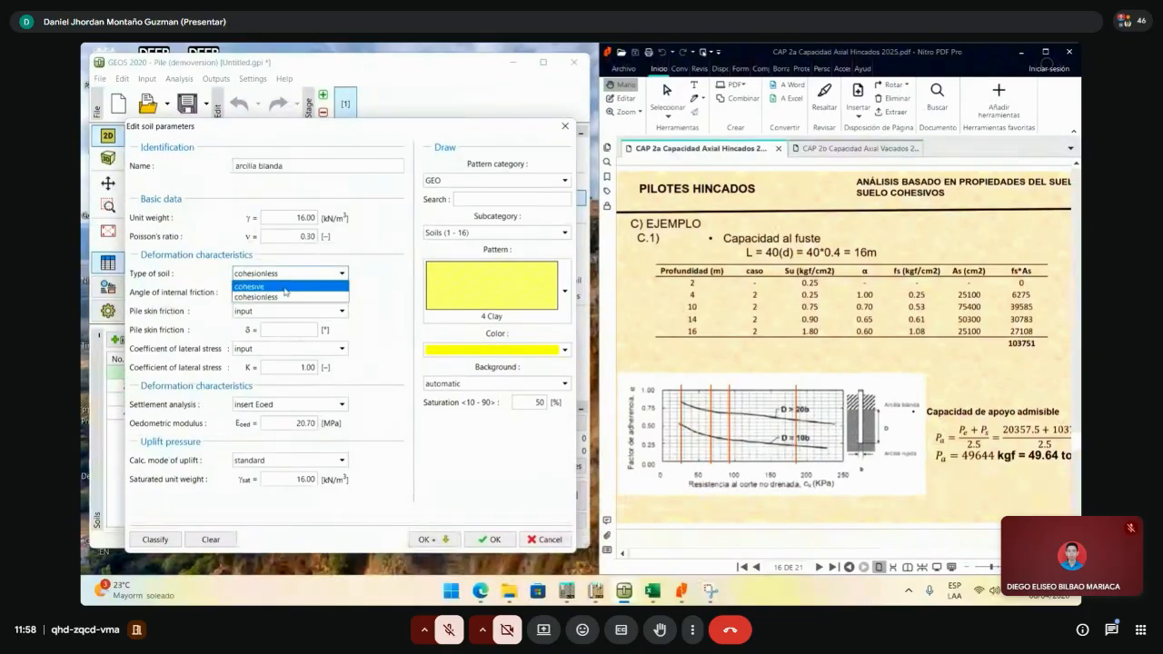
click(272, 293)
click(274, 310)
text(1)
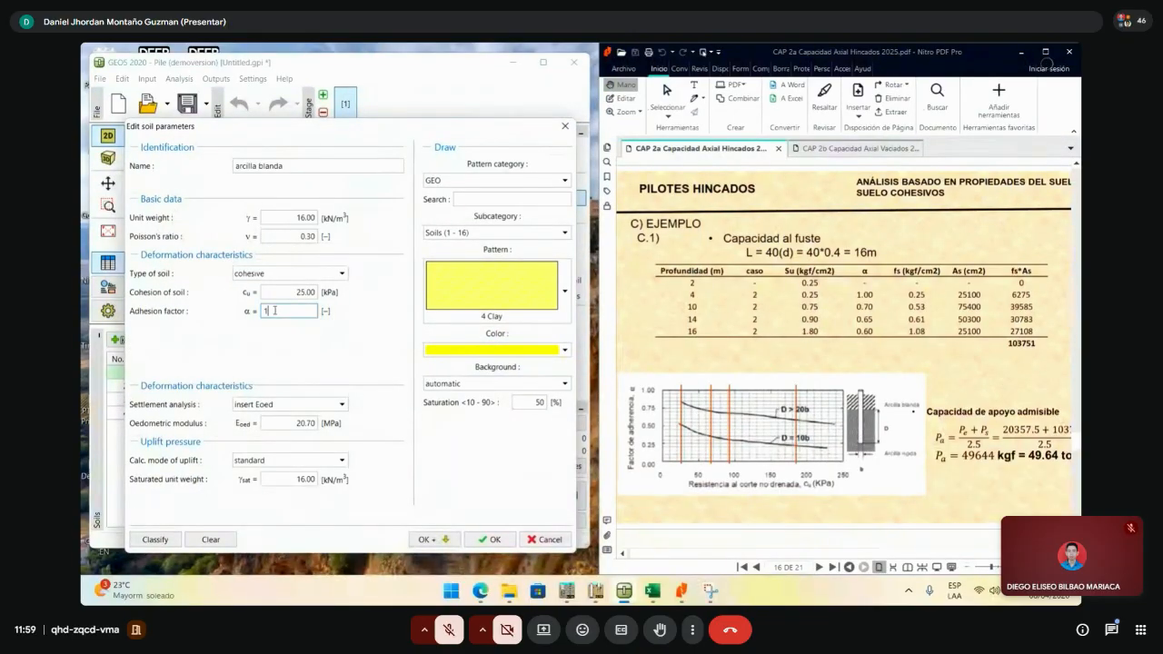
click(446, 542)
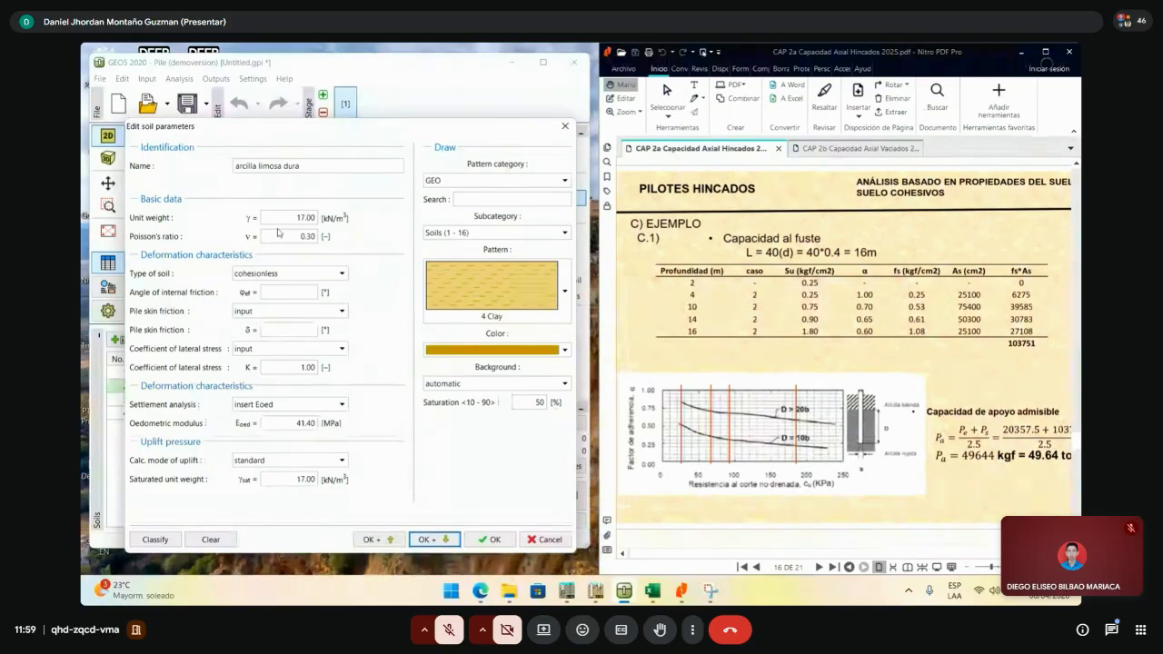
- Make arcilla limosa dura cohesive with adhesion factor 0.70 and advance
click(302, 274)
click(282, 293)
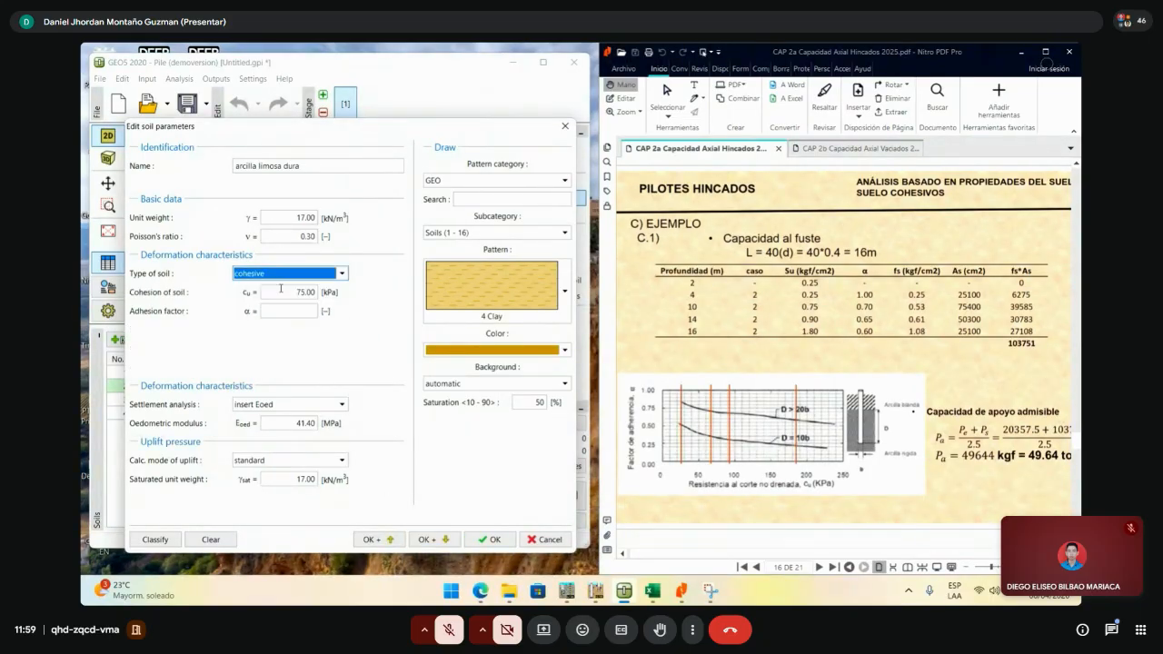
click(312, 315)
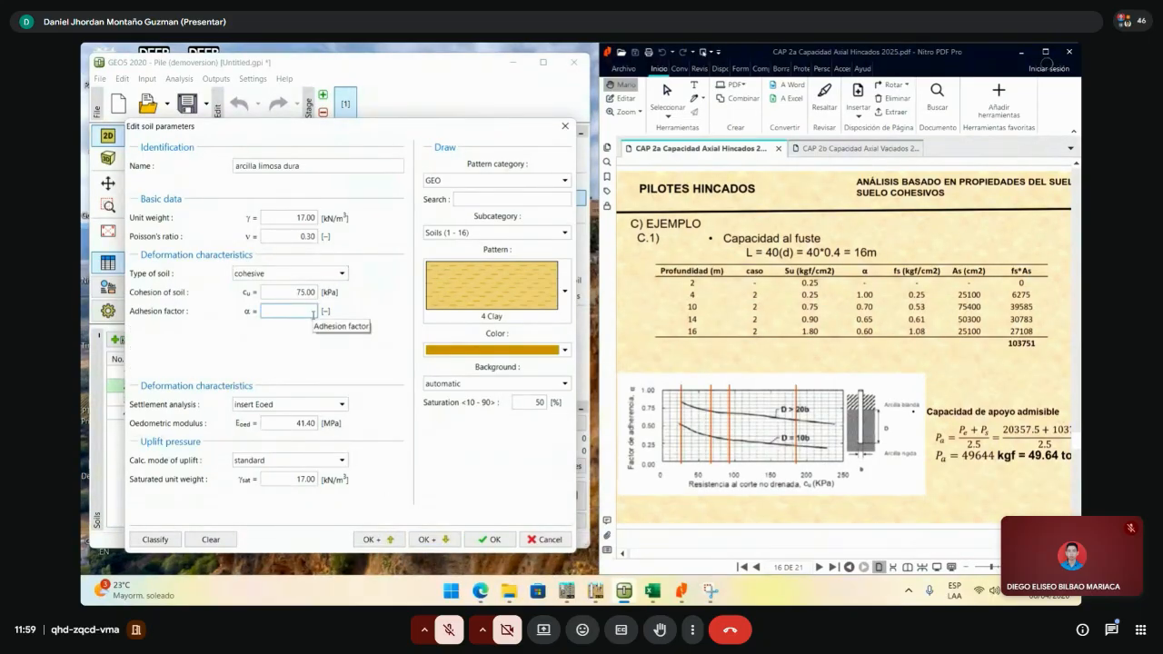
text(0.70)
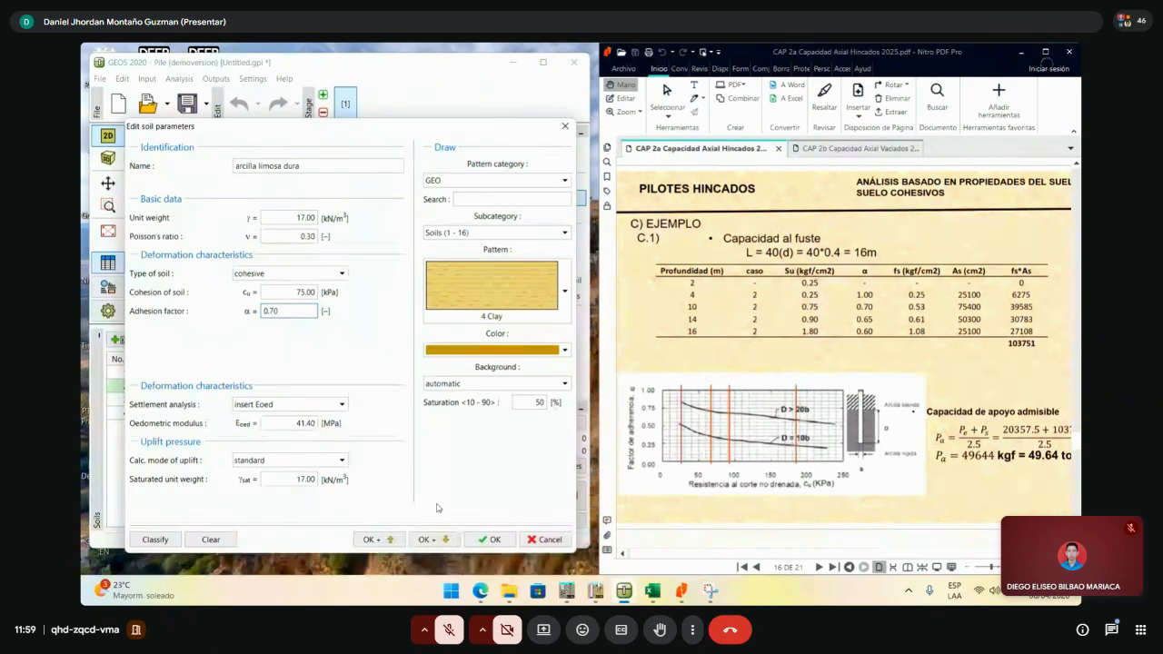
click(445, 541)
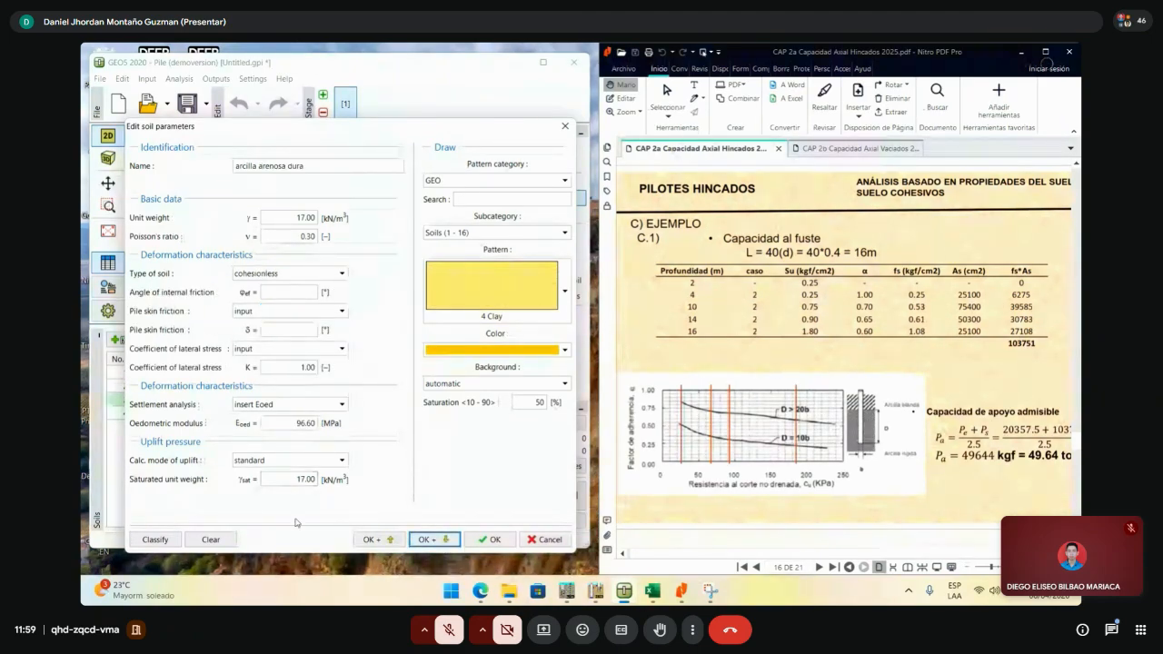
- Make arcilla arenosa dura cohesive with adhesion factor 0.65 and advance
click(311, 275)
click(311, 275)
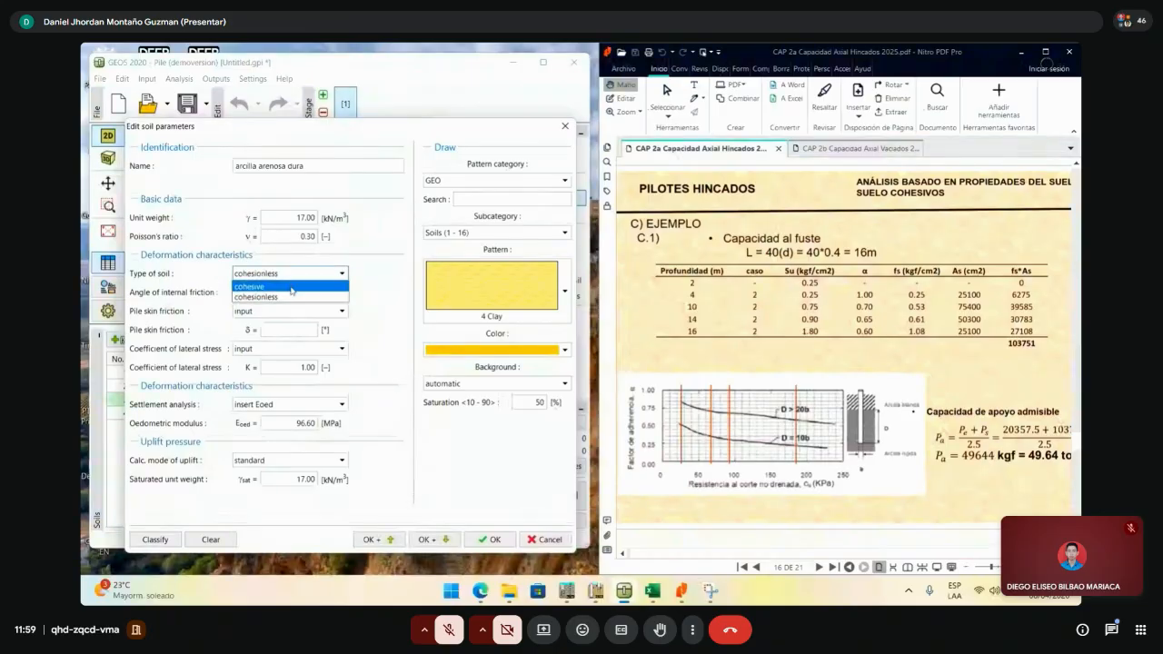
click(293, 291)
click(307, 313)
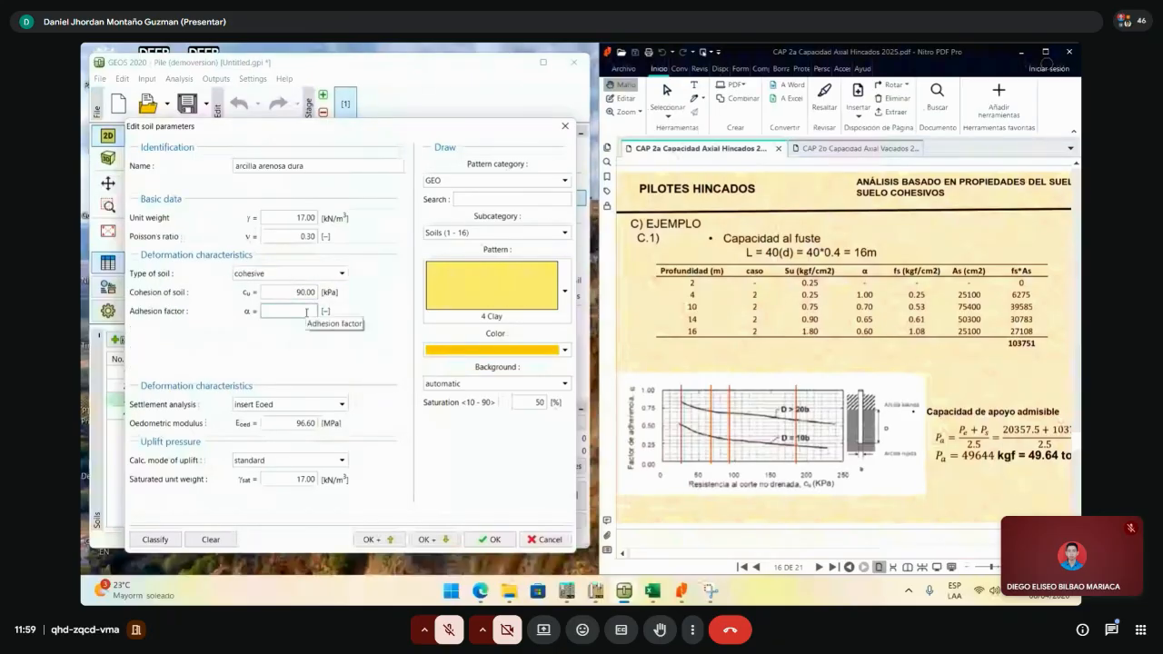
text(0.65)
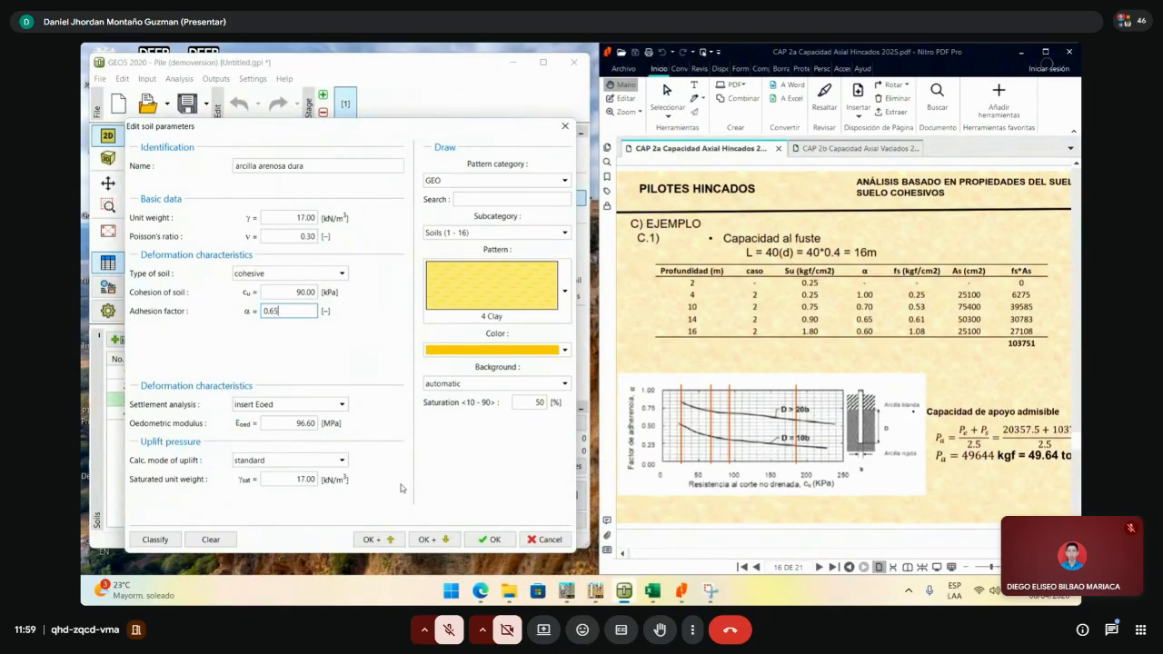
click(433, 539)
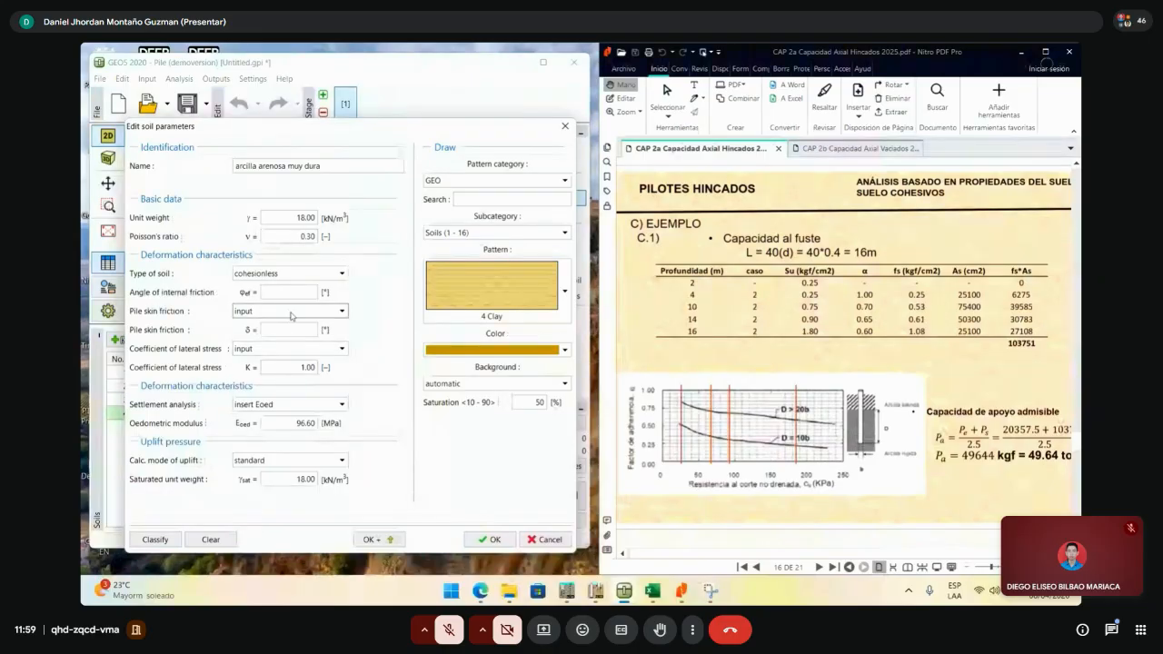
- Make arcilla arenosa muy dura cohesive with adhesion factor 0.60 and close the soil editor
click(309, 273)
click(300, 292)
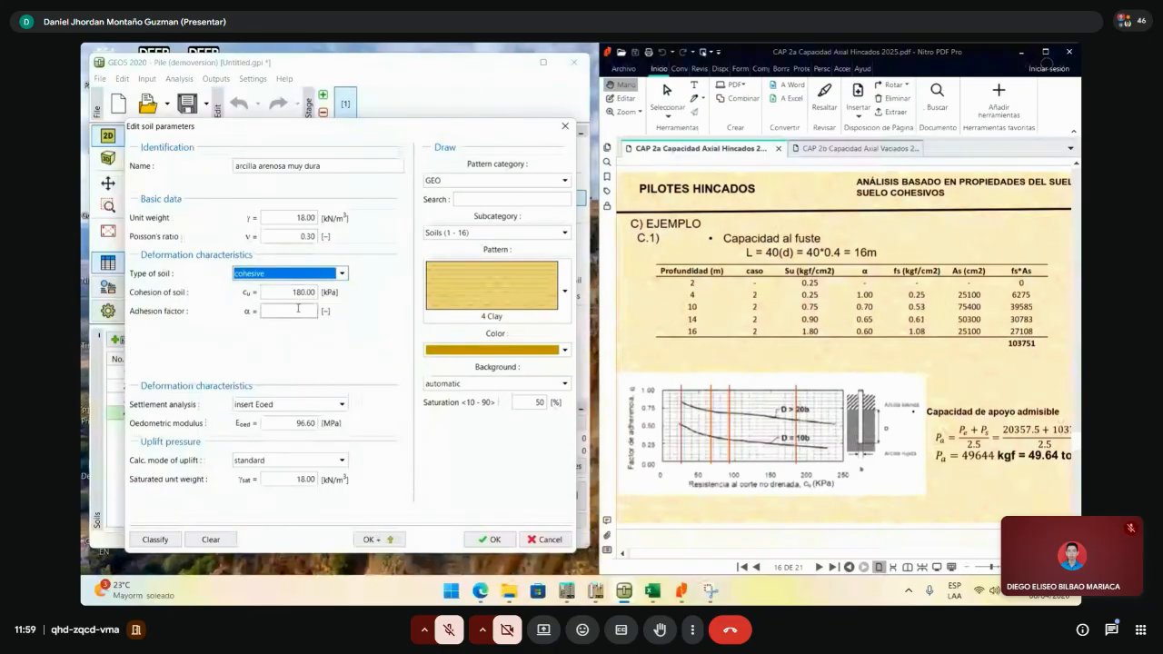
click(298, 312)
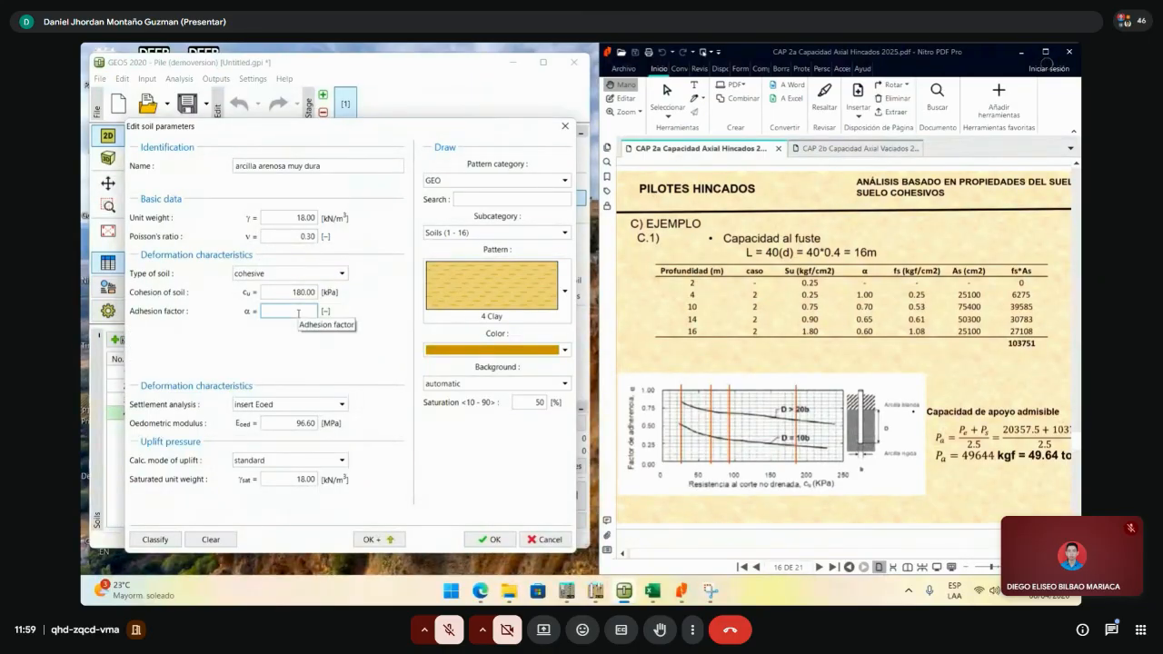
text(00)
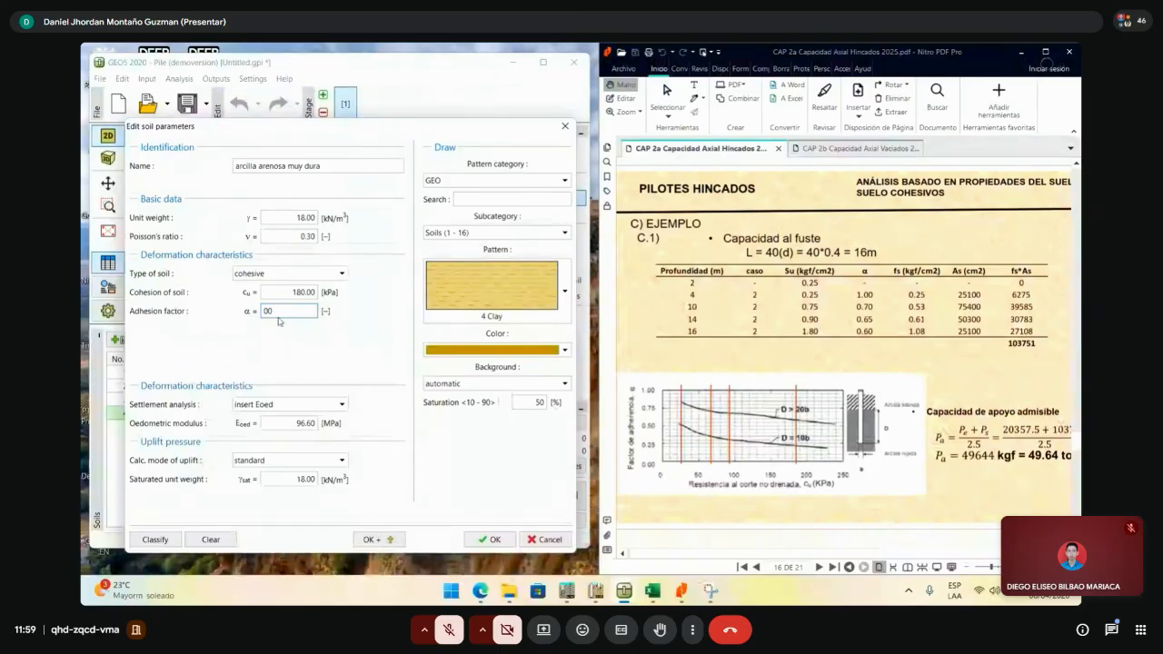
key(BackSpace)
text(,60)
click(485, 539)
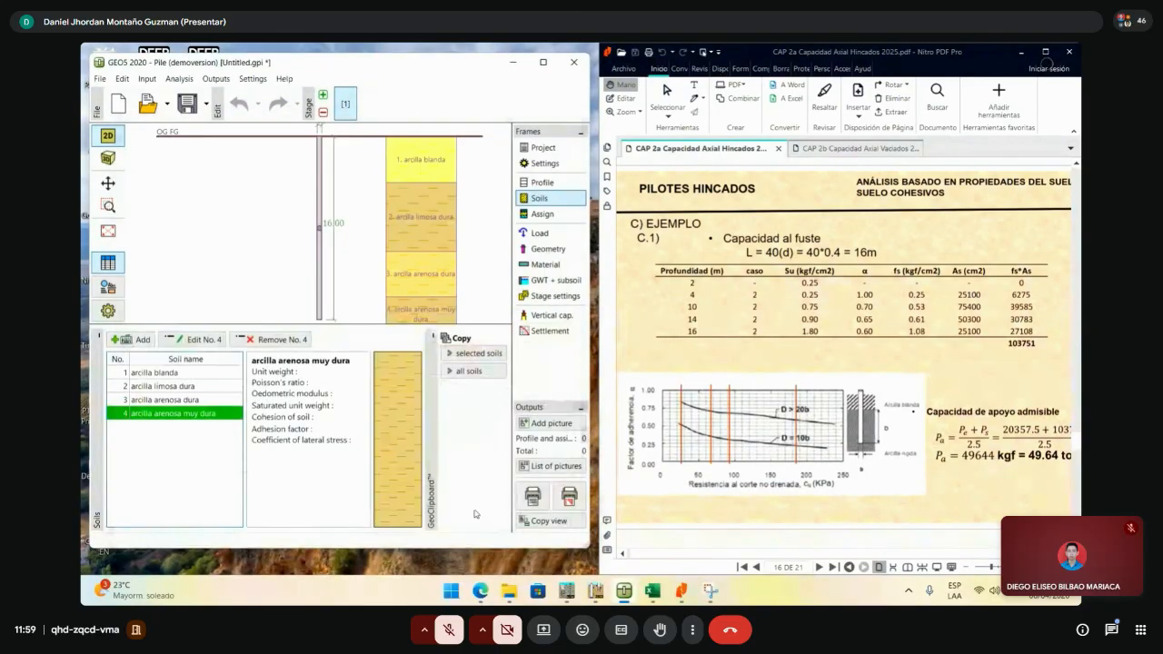
- Show GEO5's NAVFAC DM 7.2 vertical capacity (Rc 1290.57 kN) and bring up Resultados.xlsx
click(547, 320)
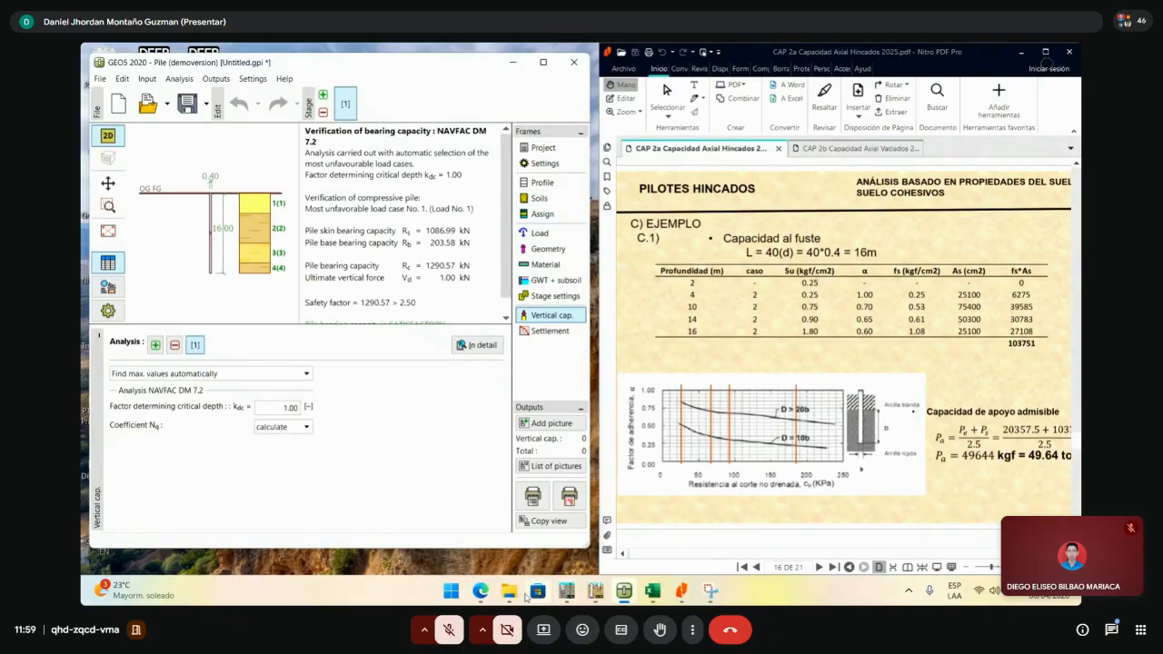
click(652, 591)
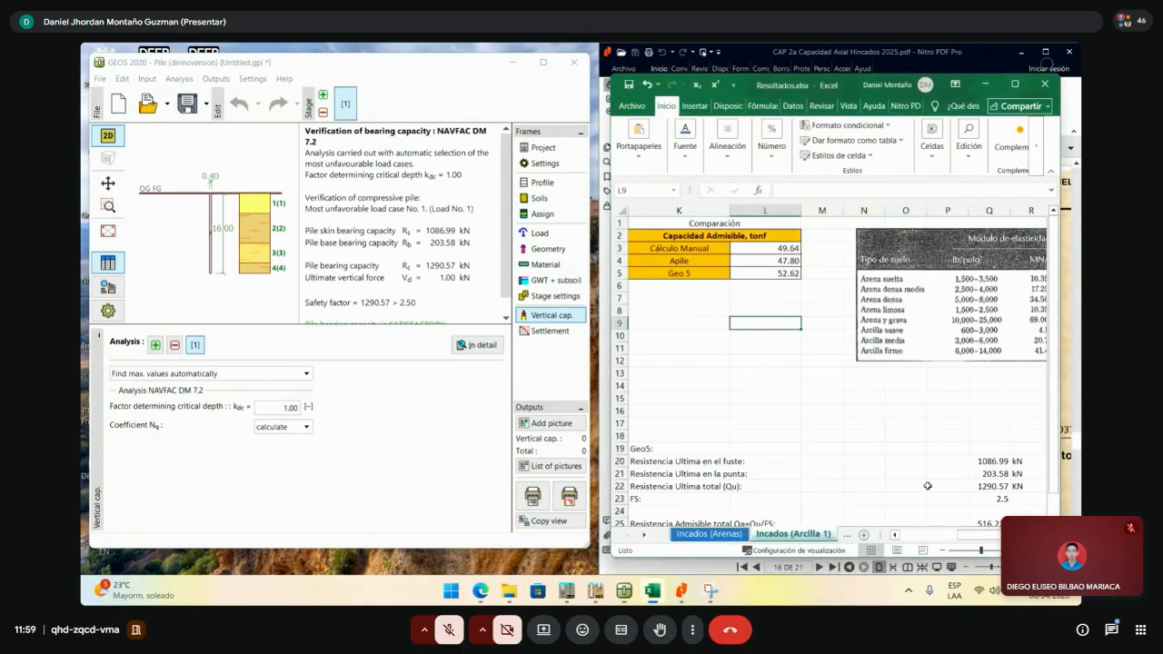
scroll(947, 535, right, 2)
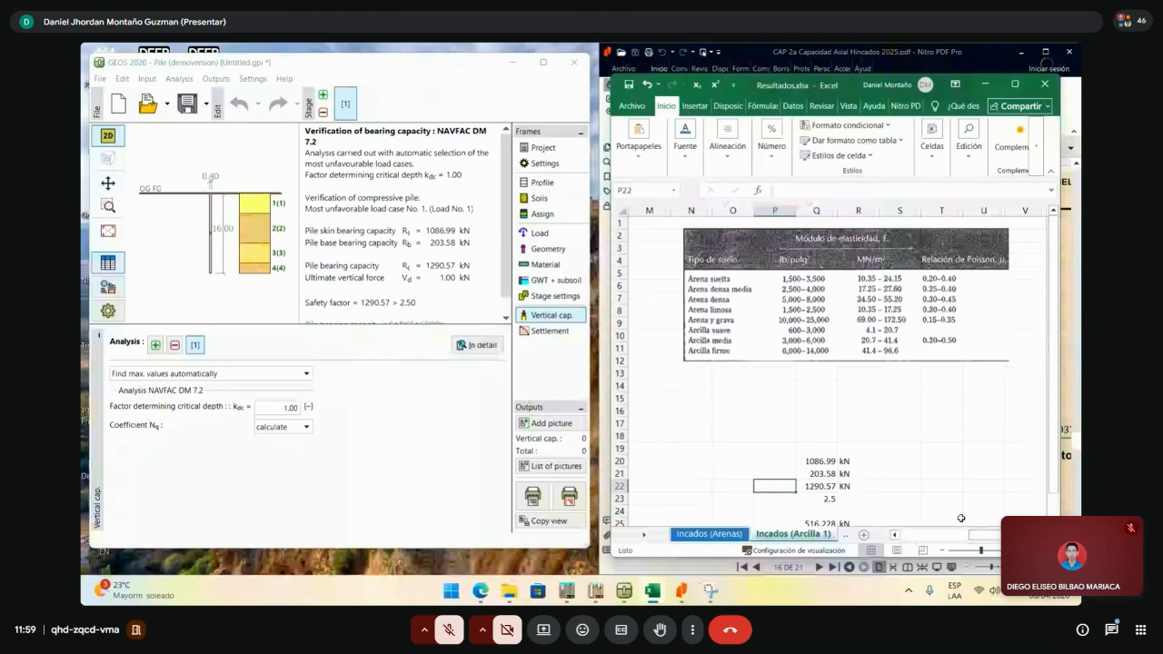
click(922, 474)
scroll(916, 474, down, 2)
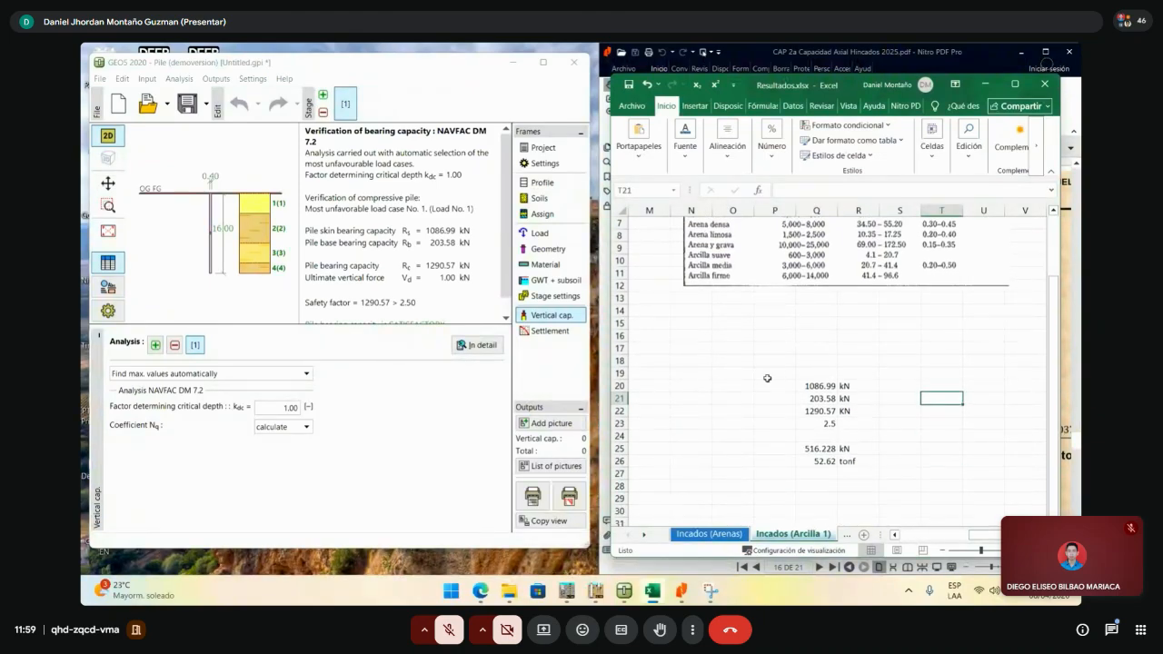
- Select the GEO5 capacity values in Q20:R24 to compare with the Geo 5 entry of 52.62 tonf
drag(767, 378, 863, 461)
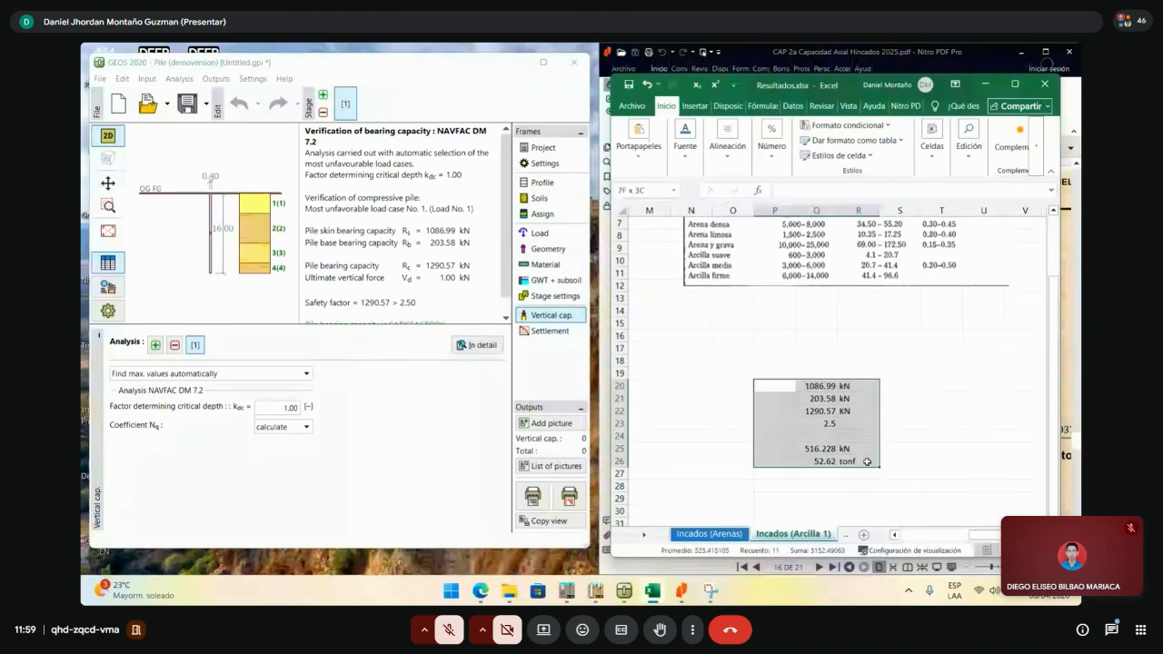
drag(813, 386, 863, 462)
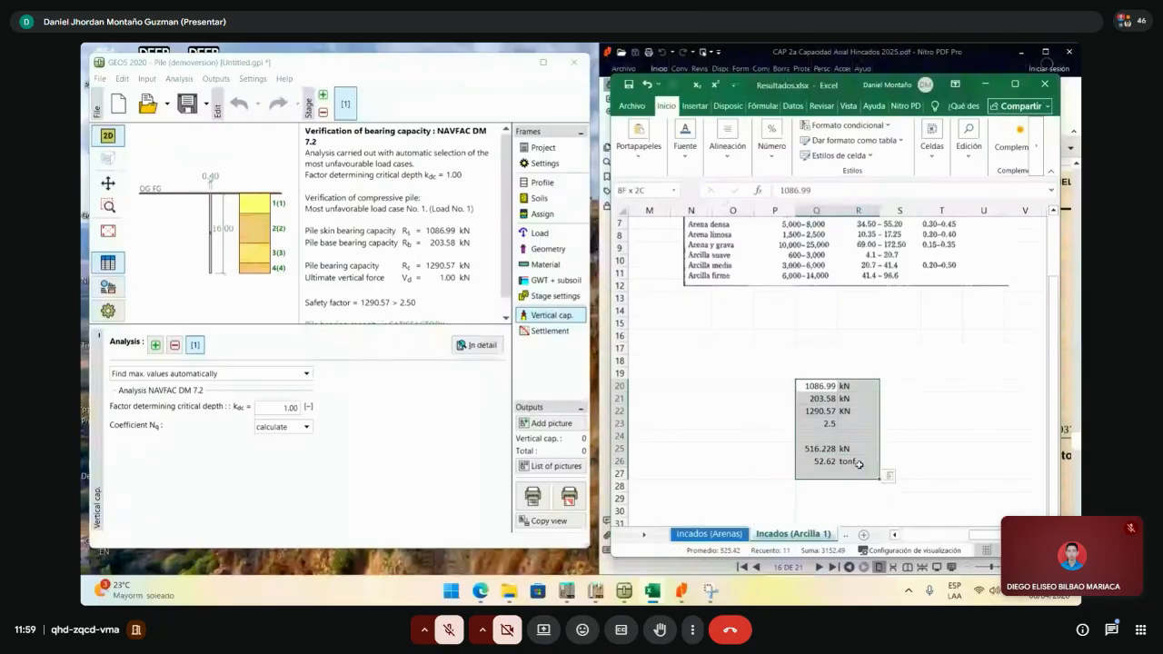
click(928, 387)
drag(805, 387, 859, 463)
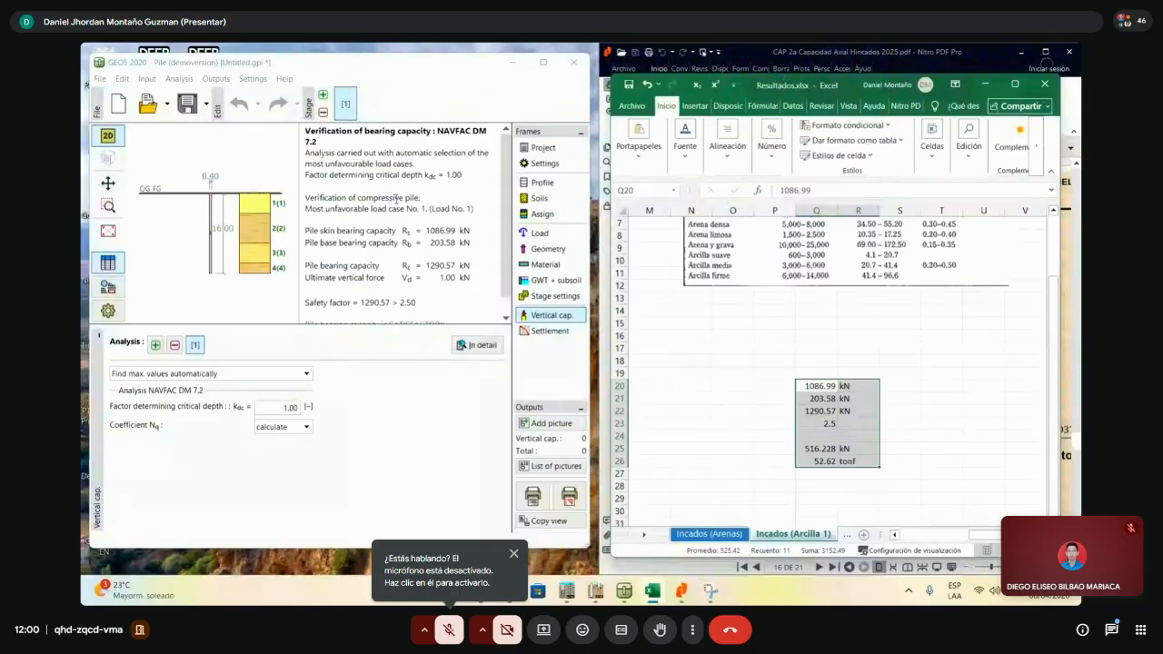
scroll(971, 502, up, 2)
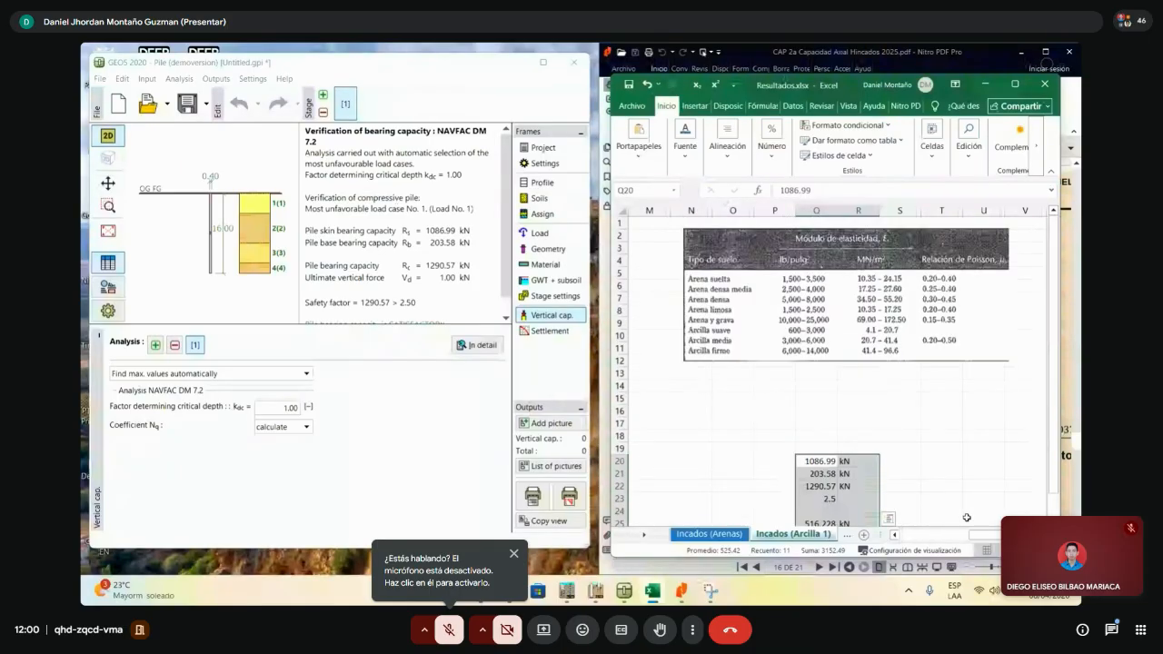
drag(975, 536, 945, 549)
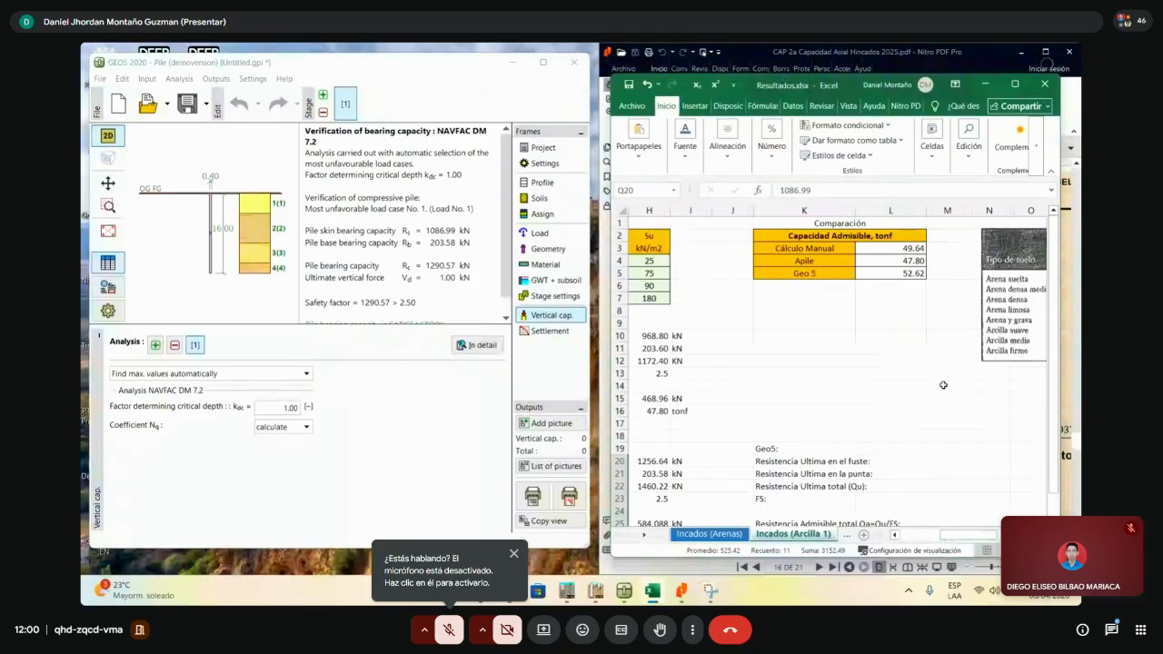
click(889, 404)
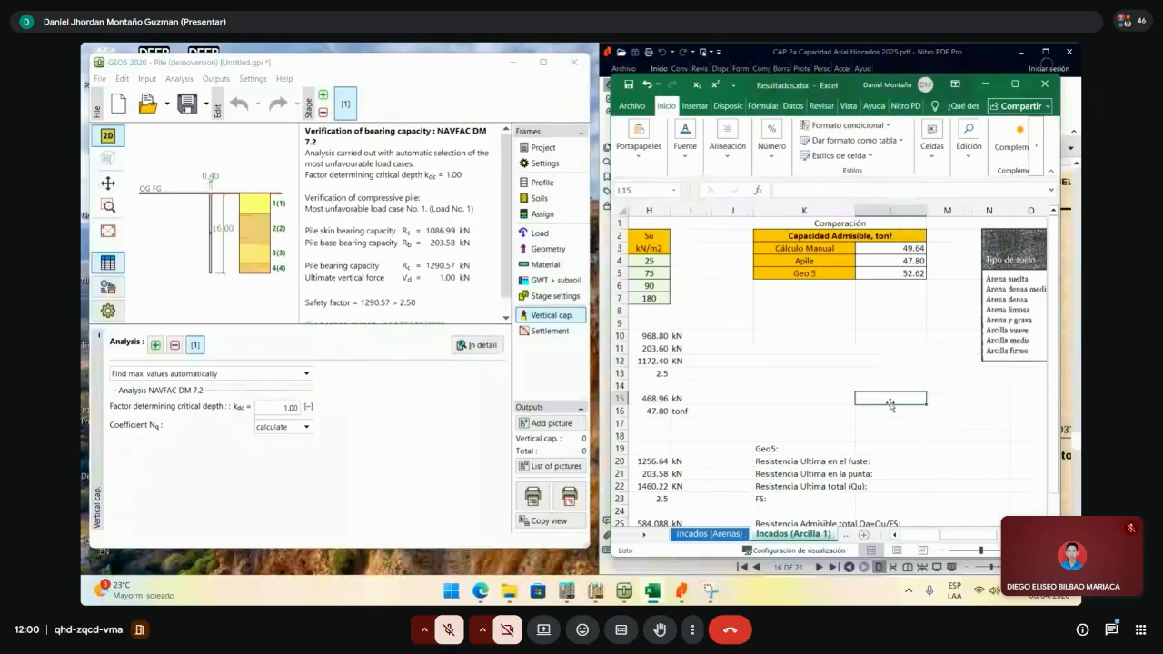
click(867, 359)
click(816, 372)
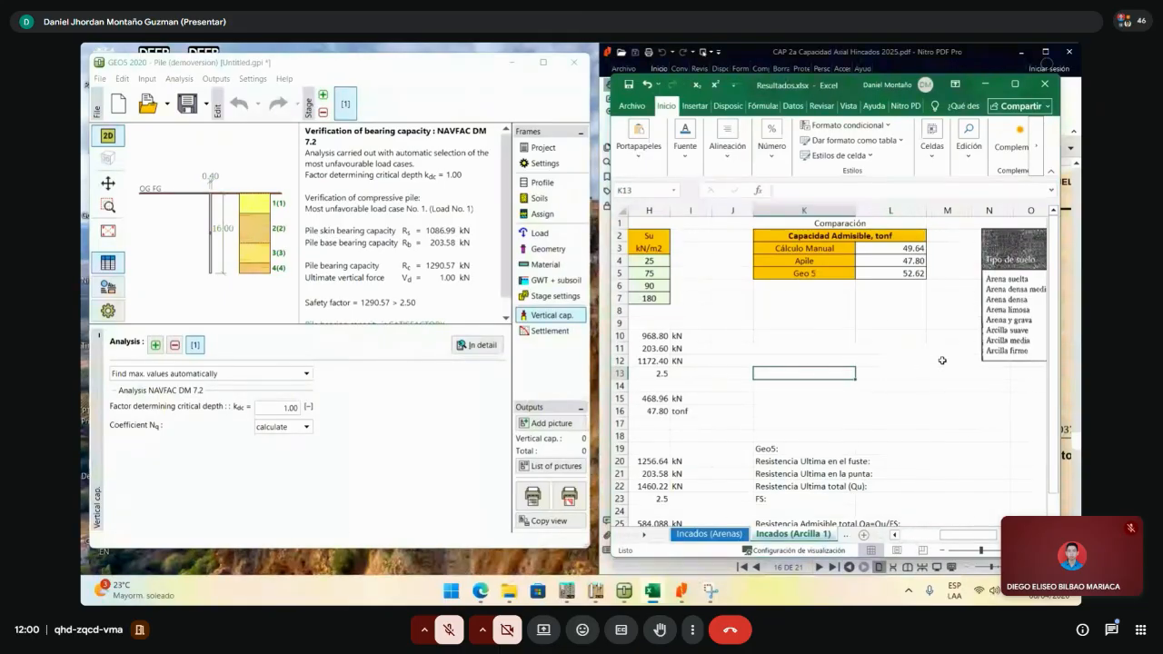
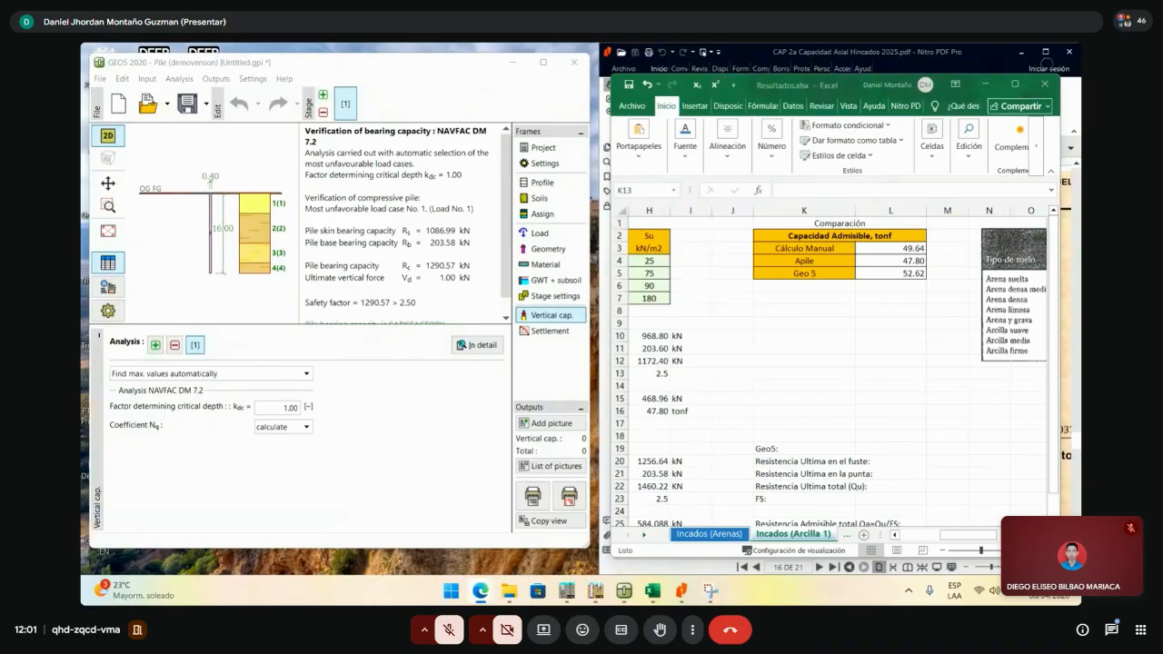
- Hide the GEO5 Pile window and maximize Resultados.xlsx to show the 52.62 tonf comparison
click(544, 62)
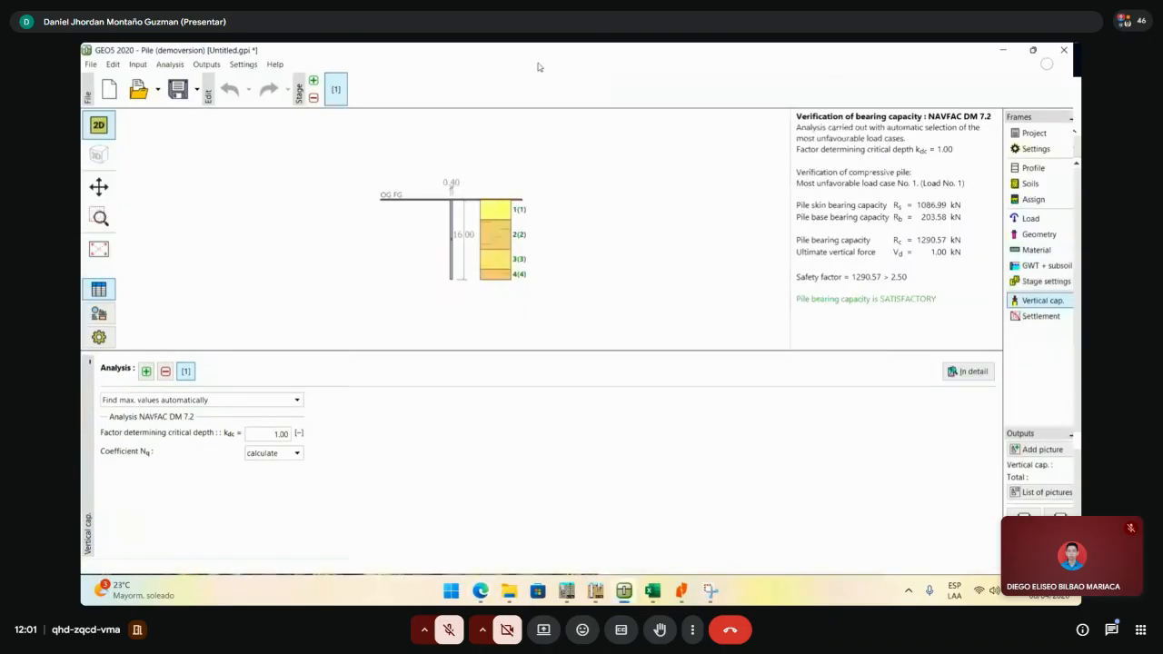
click(1005, 54)
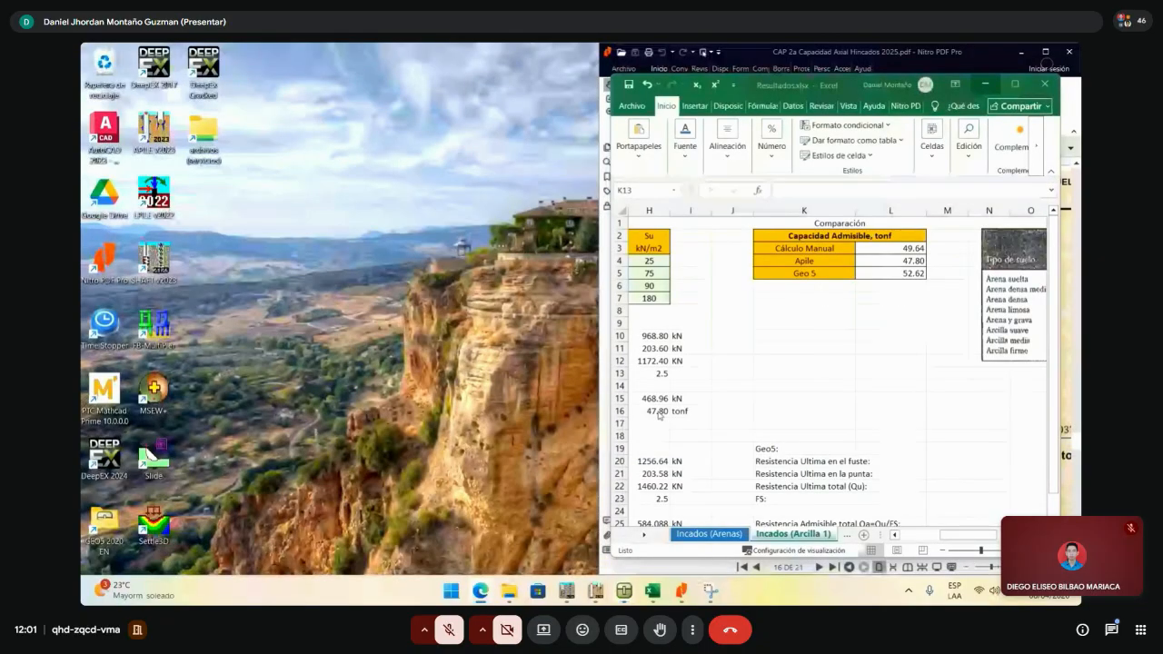
click(1016, 86)
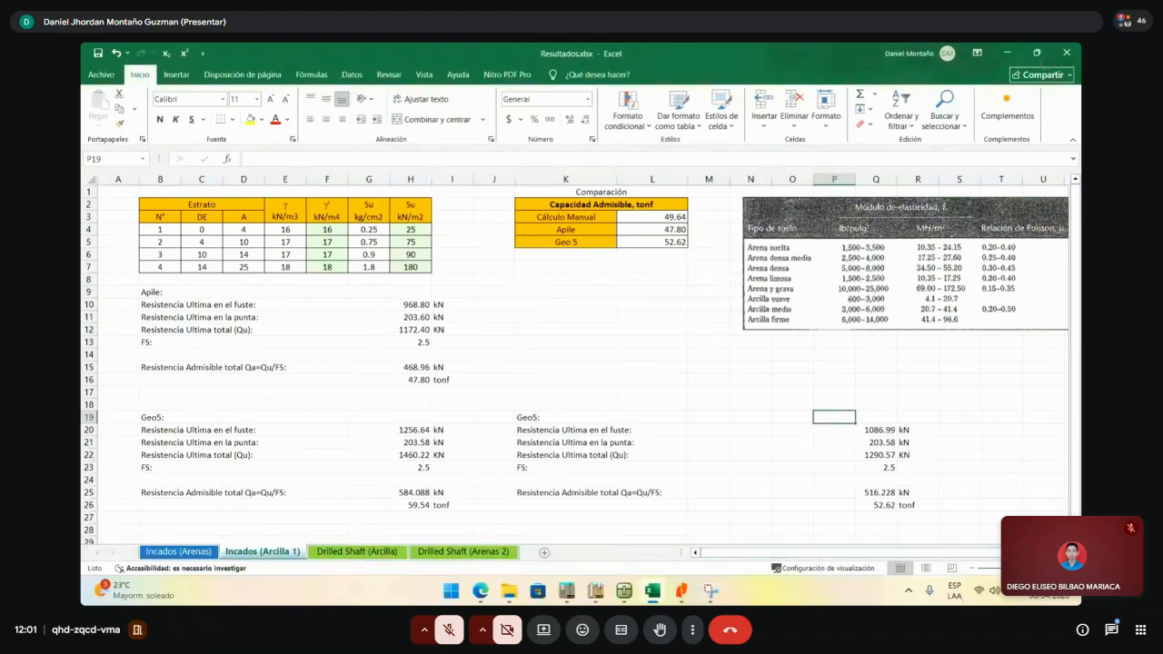
click(623, 317)
click(521, 309)
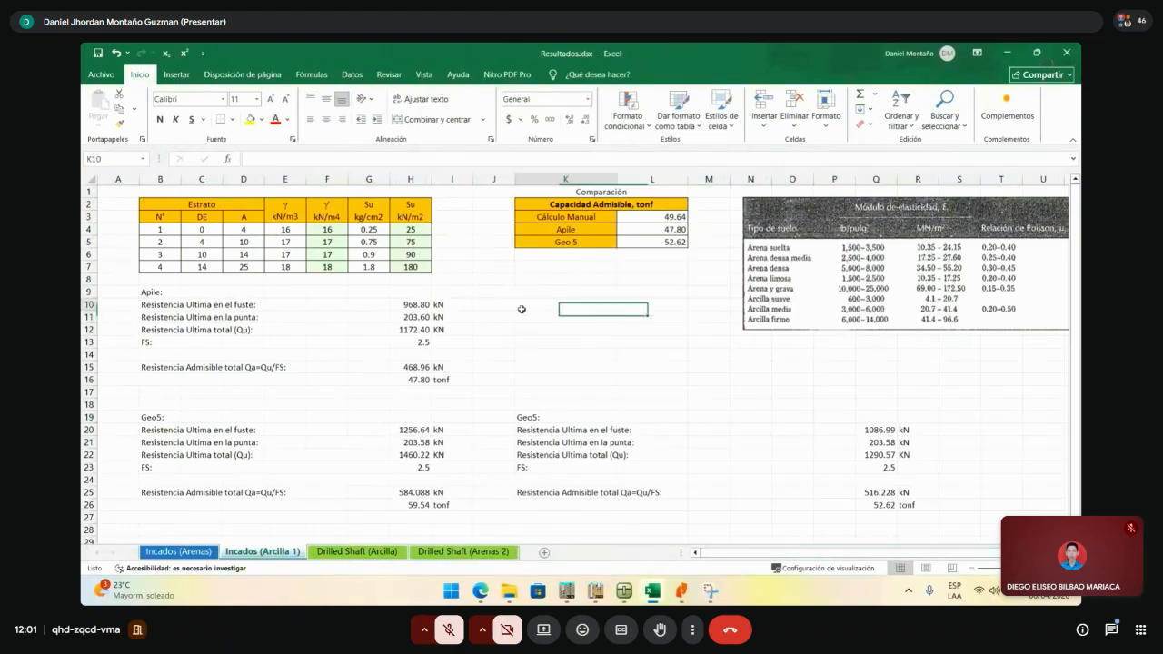
click(461, 492)
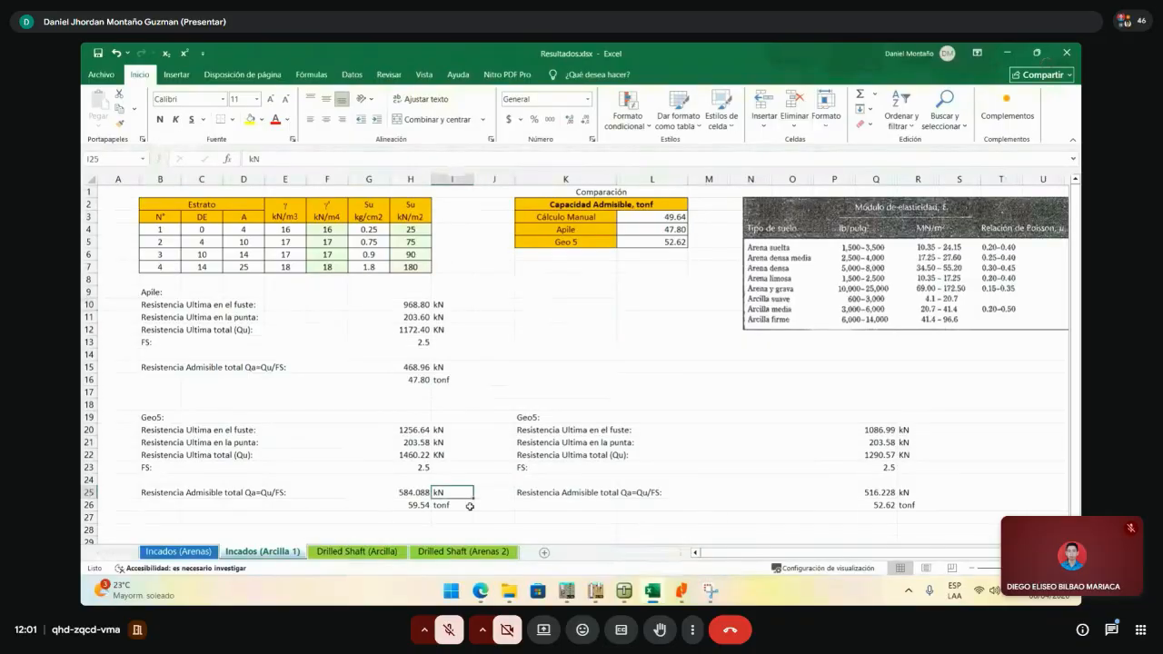
click(481, 491)
click(490, 468)
click(520, 382)
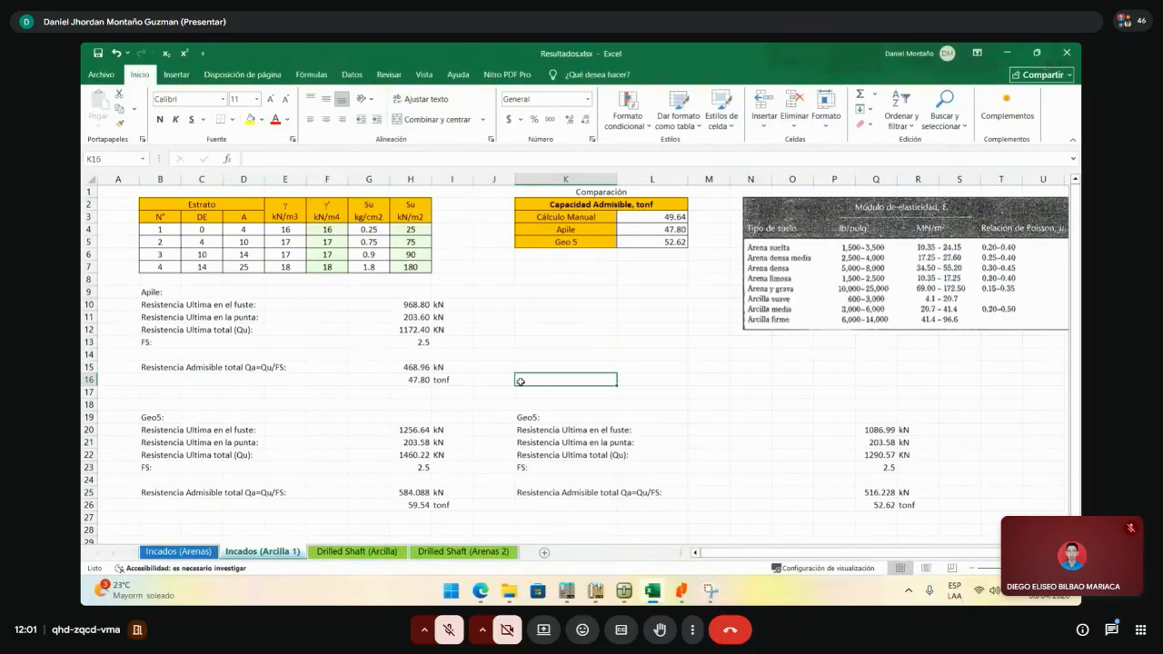
click(520, 320)
drag(491, 266, 485, 526)
drag(497, 355, 498, 451)
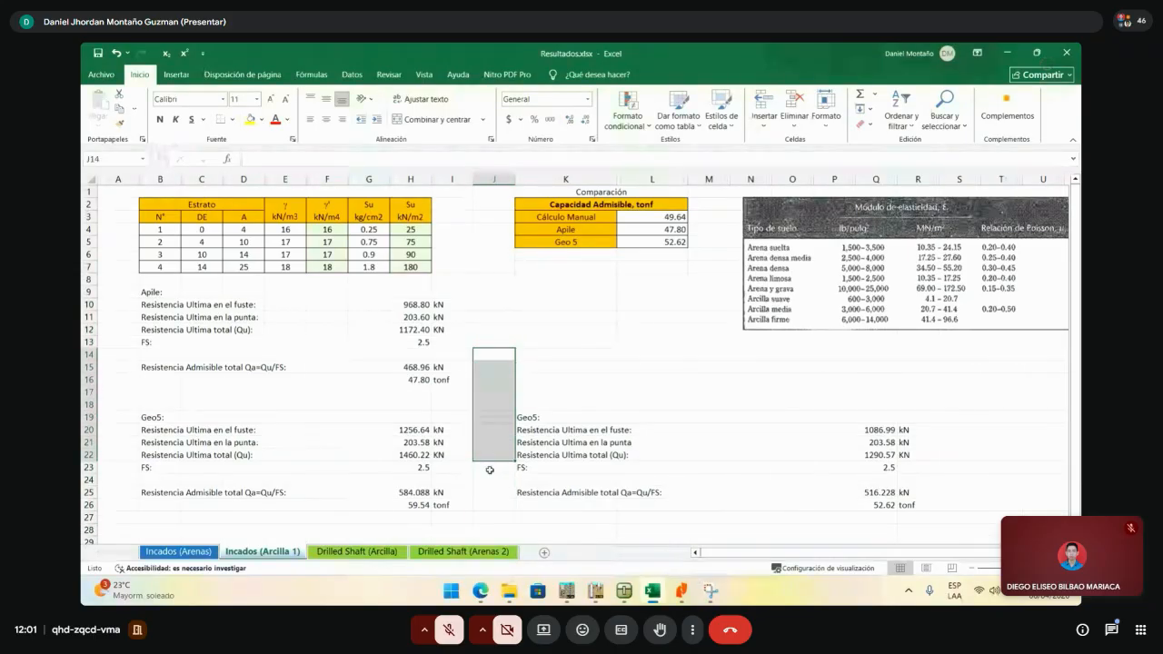
click(497, 452)
click(486, 443)
drag(486, 443, 491, 481)
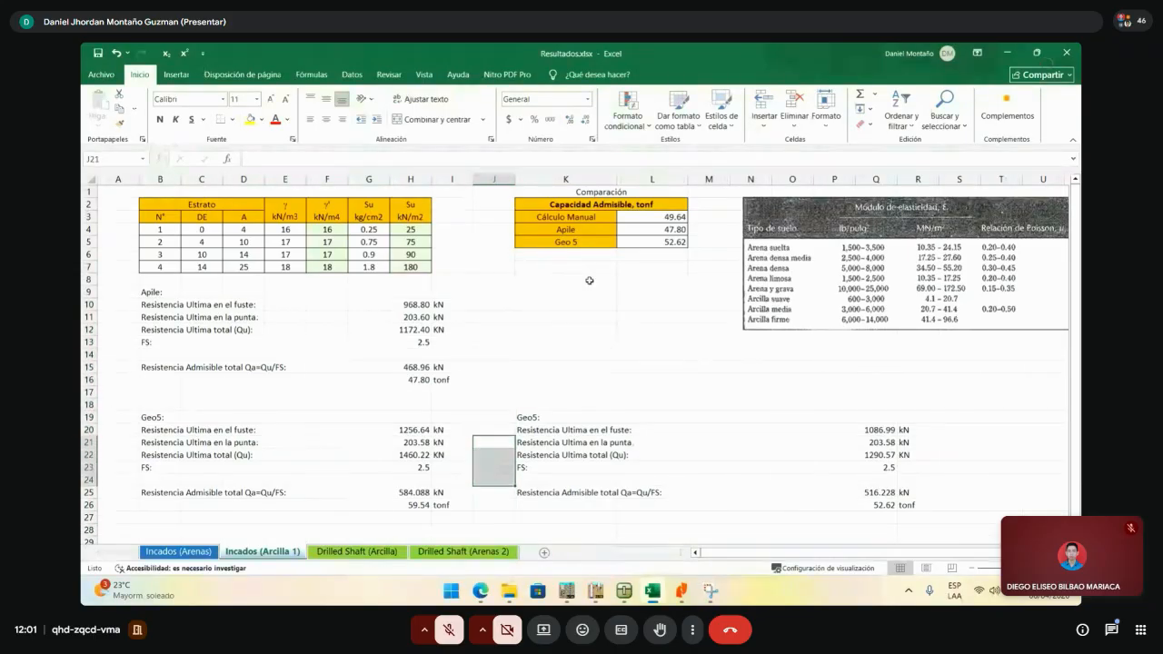
click(589, 279)
drag(670, 217, 668, 240)
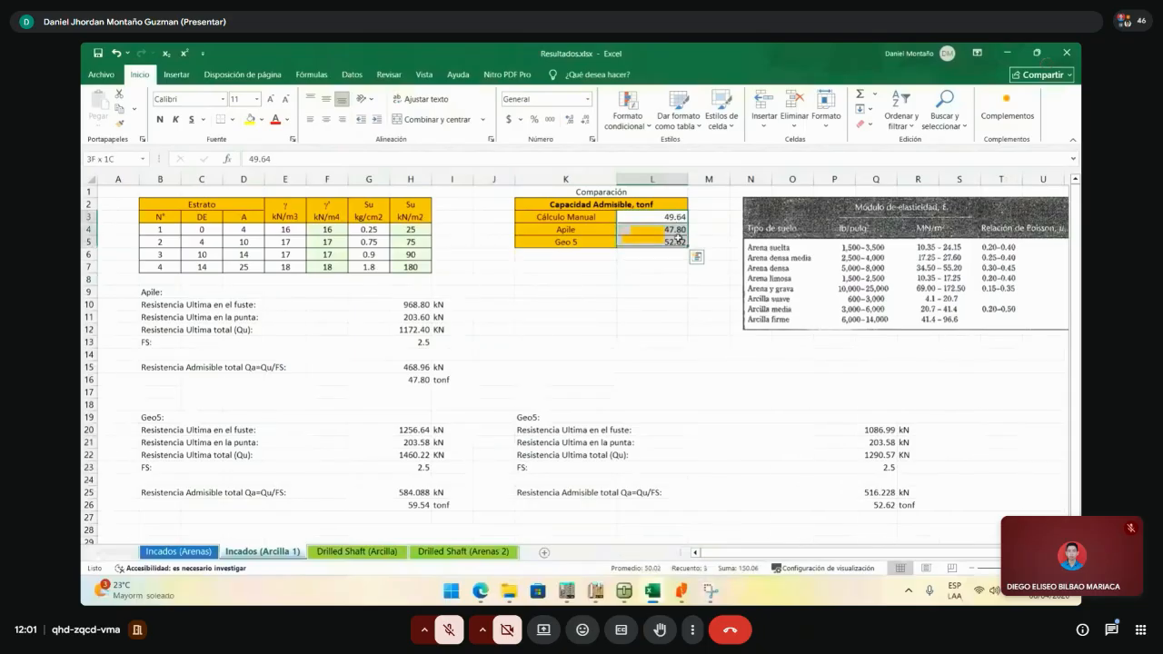
click(667, 265)
click(672, 218)
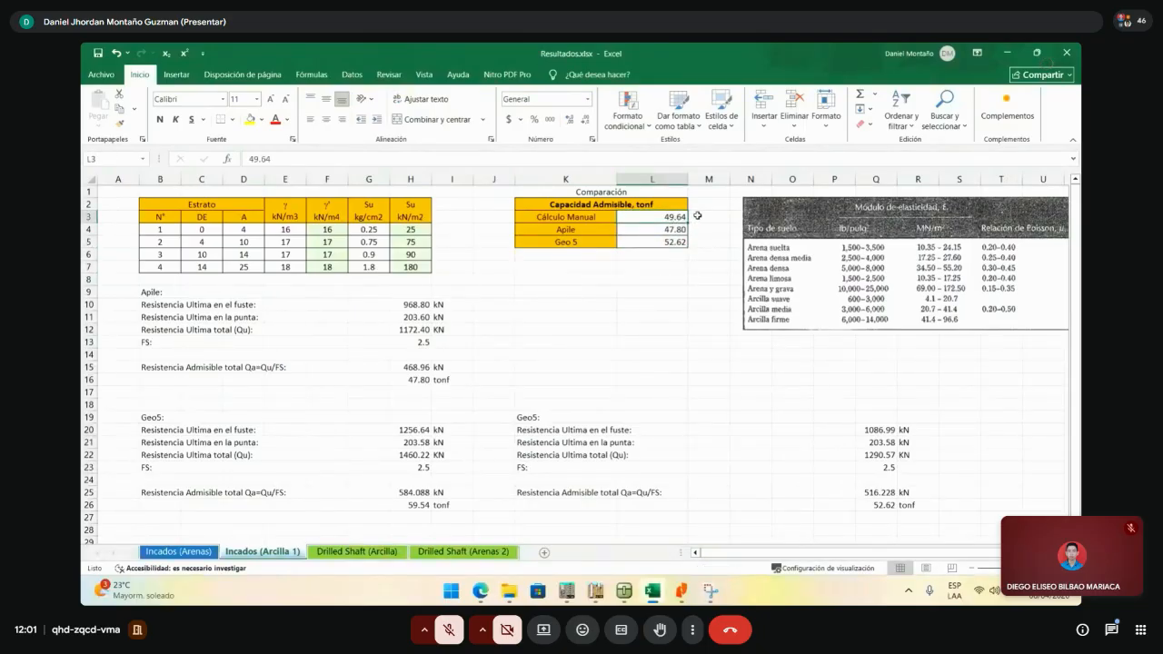
click(677, 230)
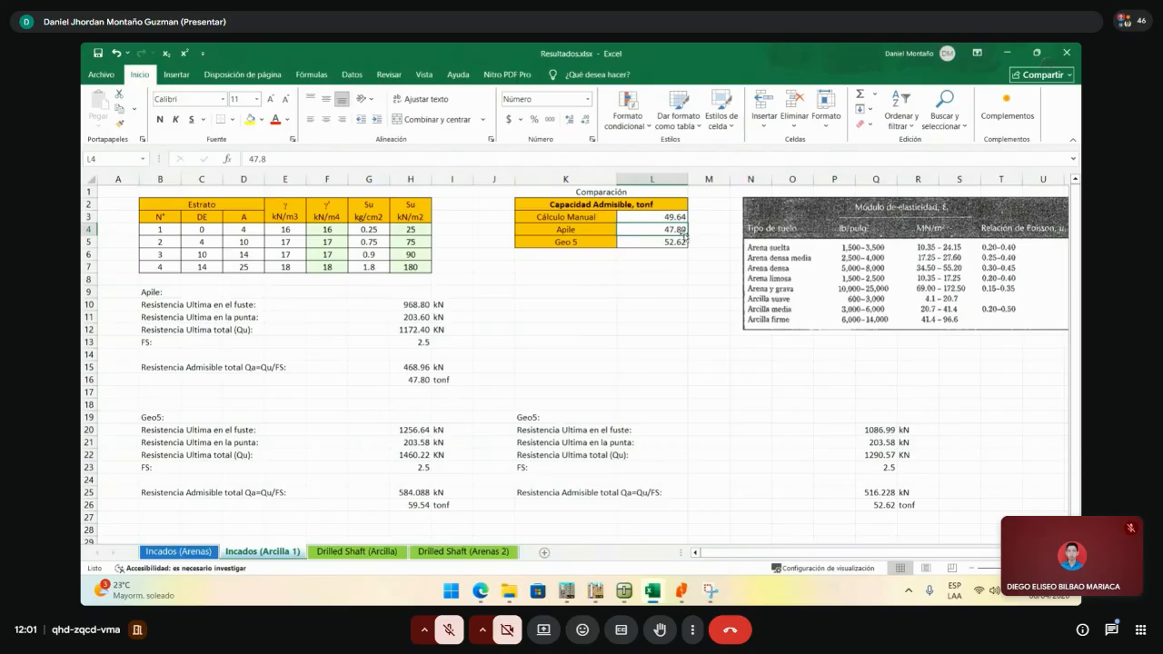
click(669, 242)
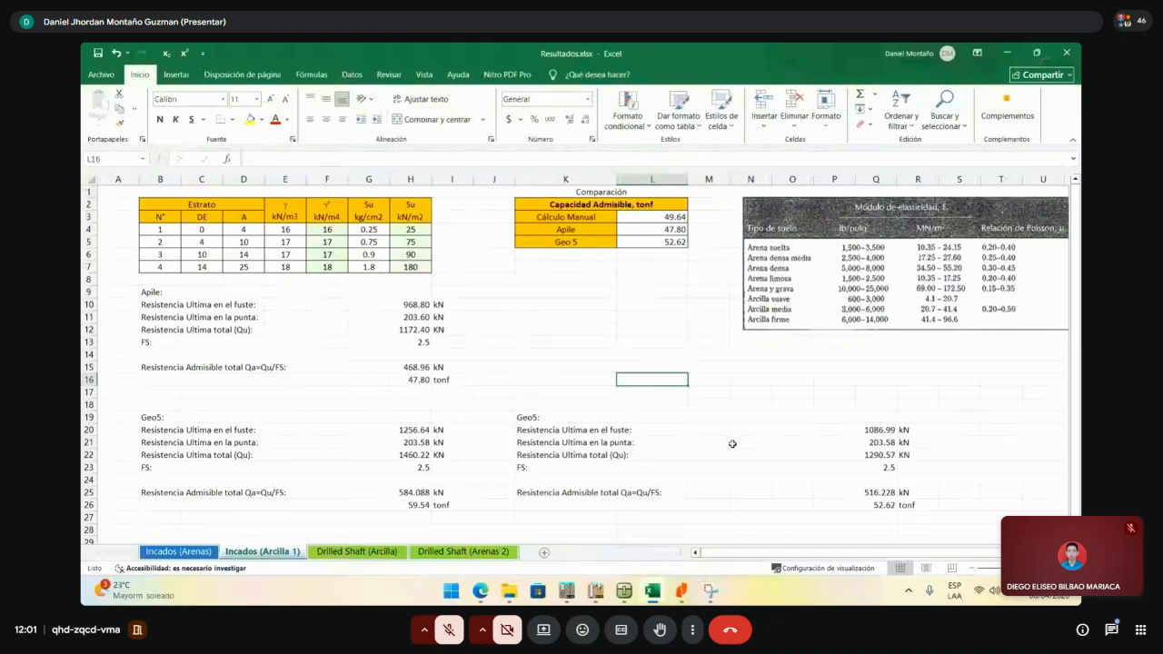
scroll(733, 442, down, 1)
click(691, 450)
key(Down)
key(Down)
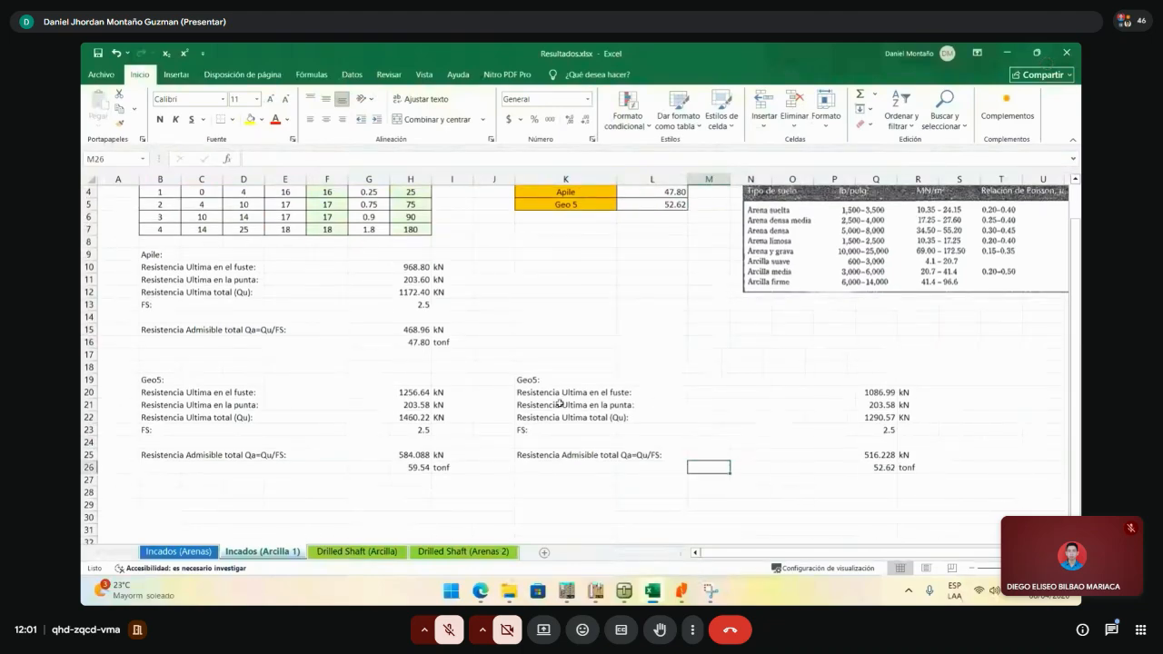
drag(534, 382, 919, 478)
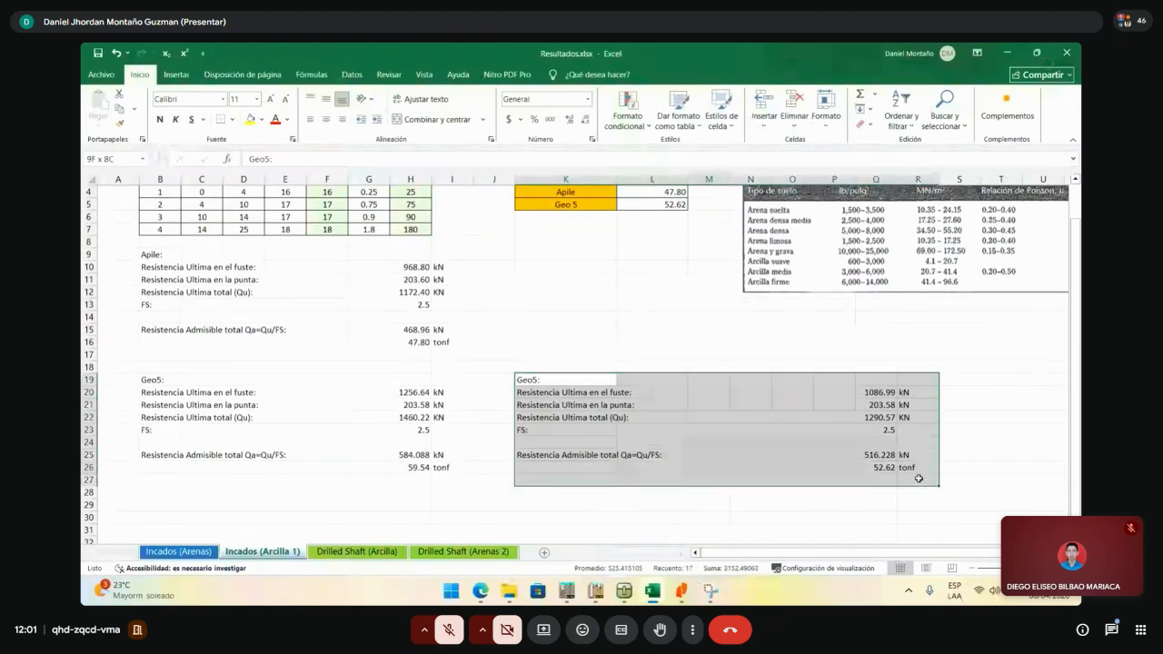
drag(556, 367, 919, 491)
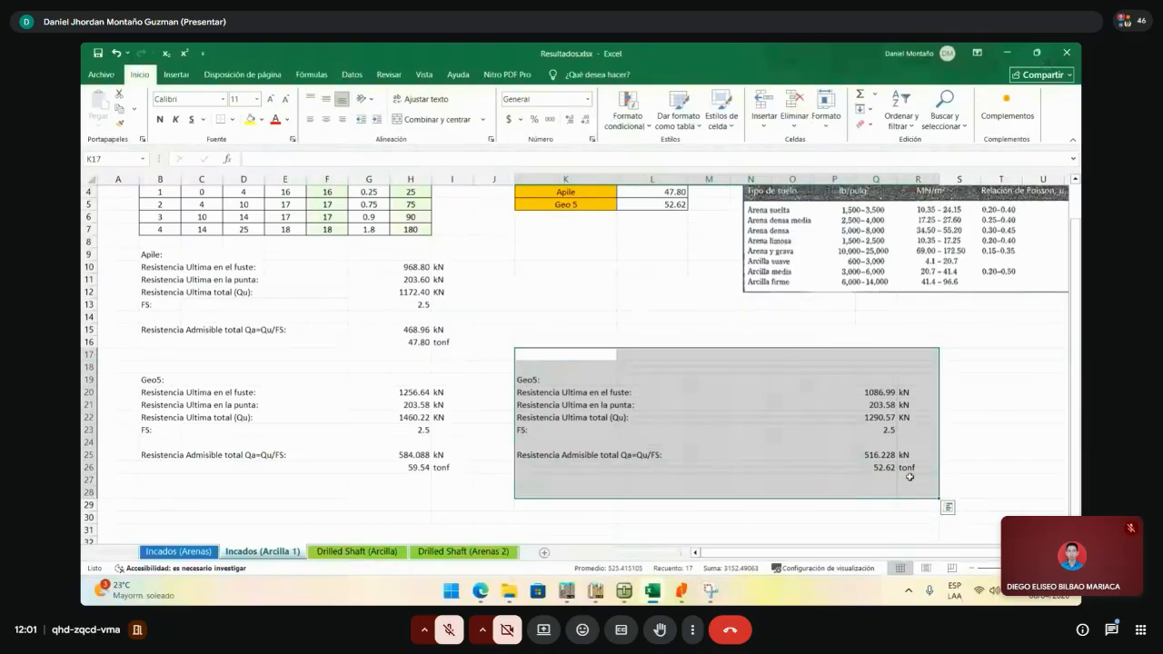
click(916, 442)
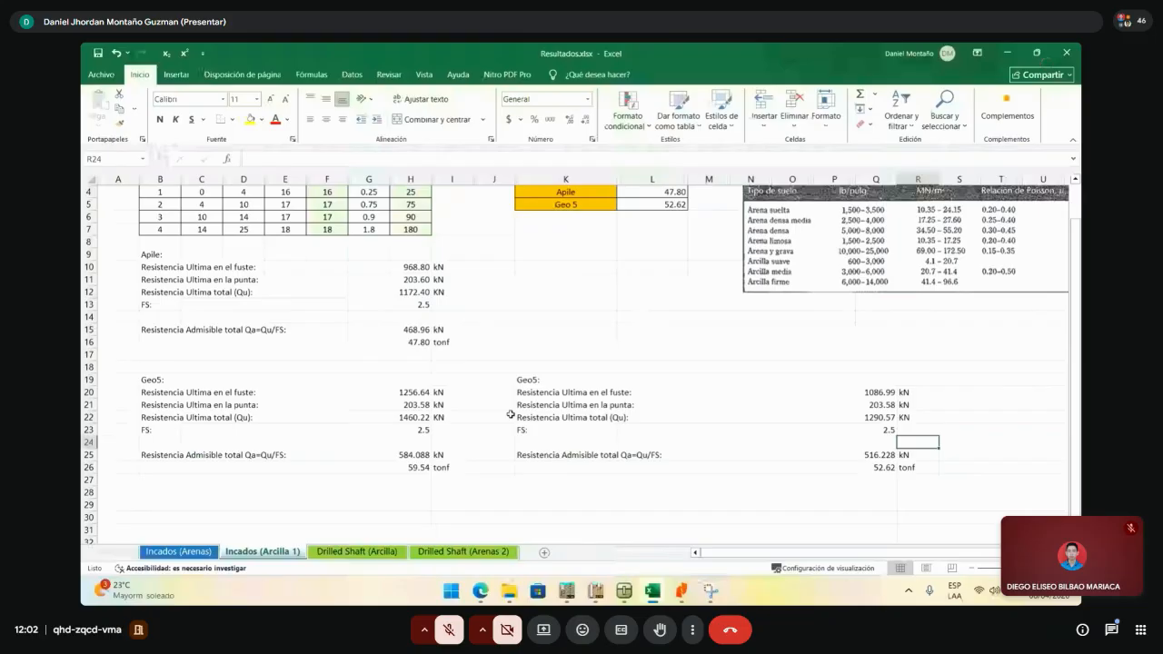
- Scroll to the top of the results sheet and select empty cells around the Apile and Geo5 results
scroll(631, 449, up, 1)
click(666, 403)
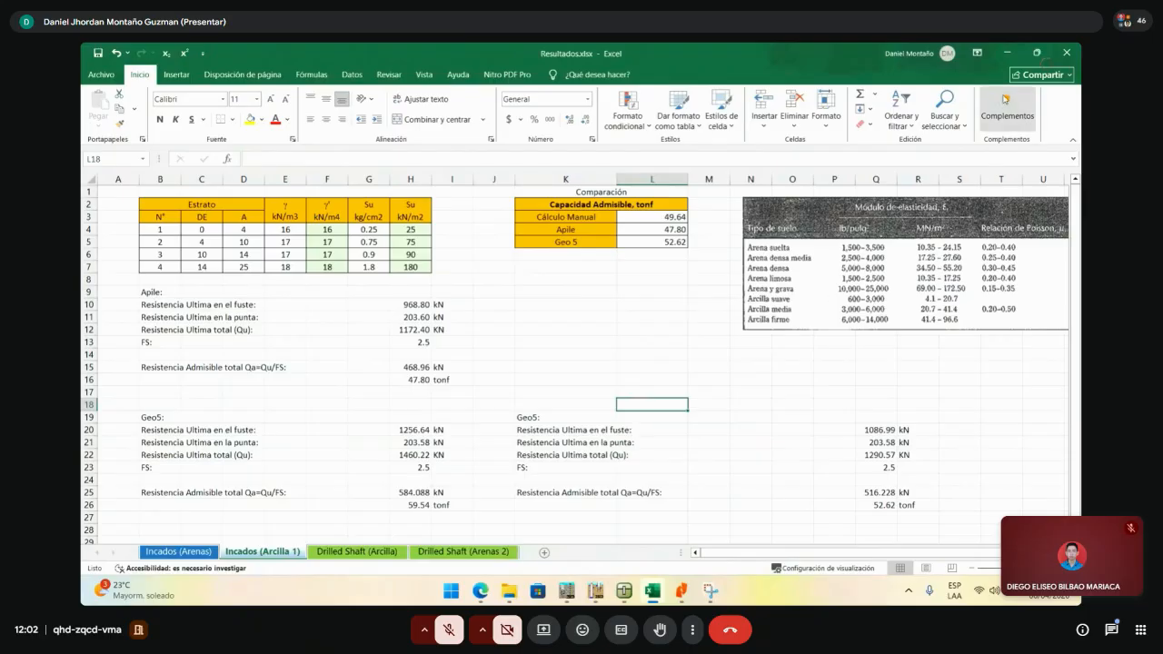
click(721, 367)
click(600, 342)
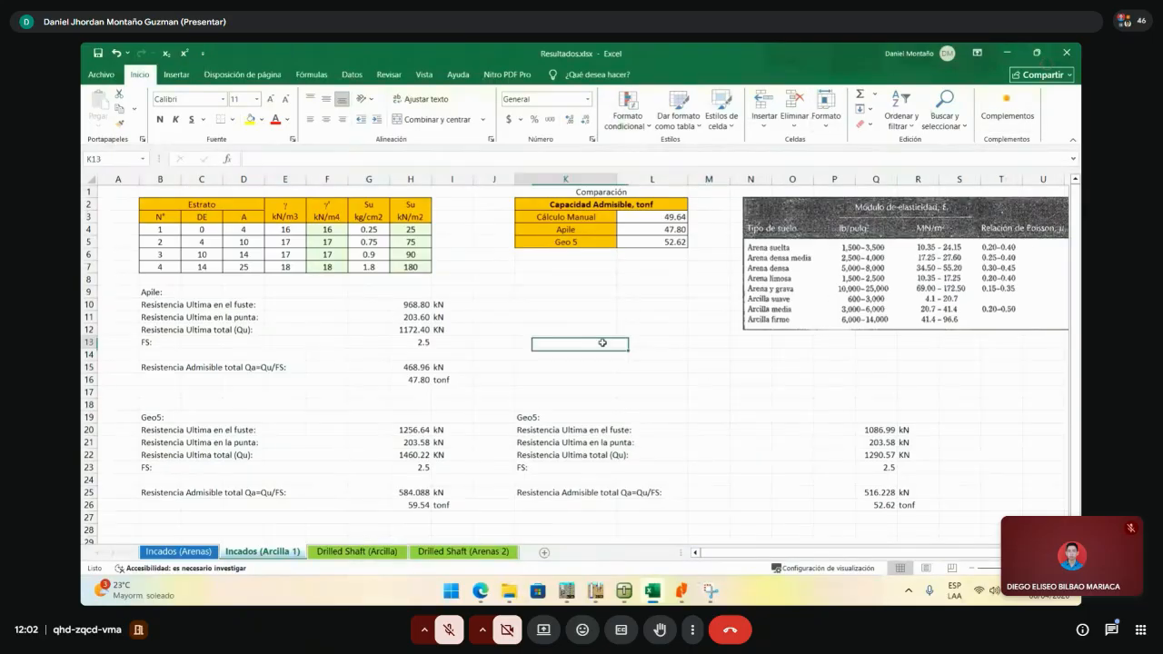
click(805, 402)
click(736, 405)
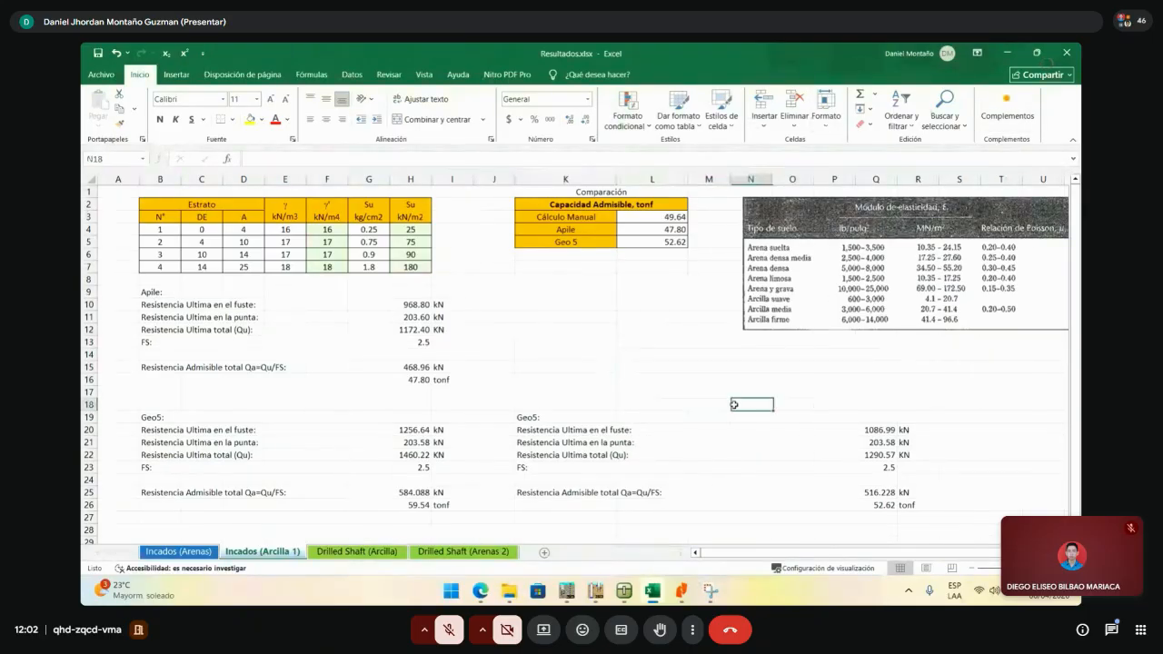
click(754, 451)
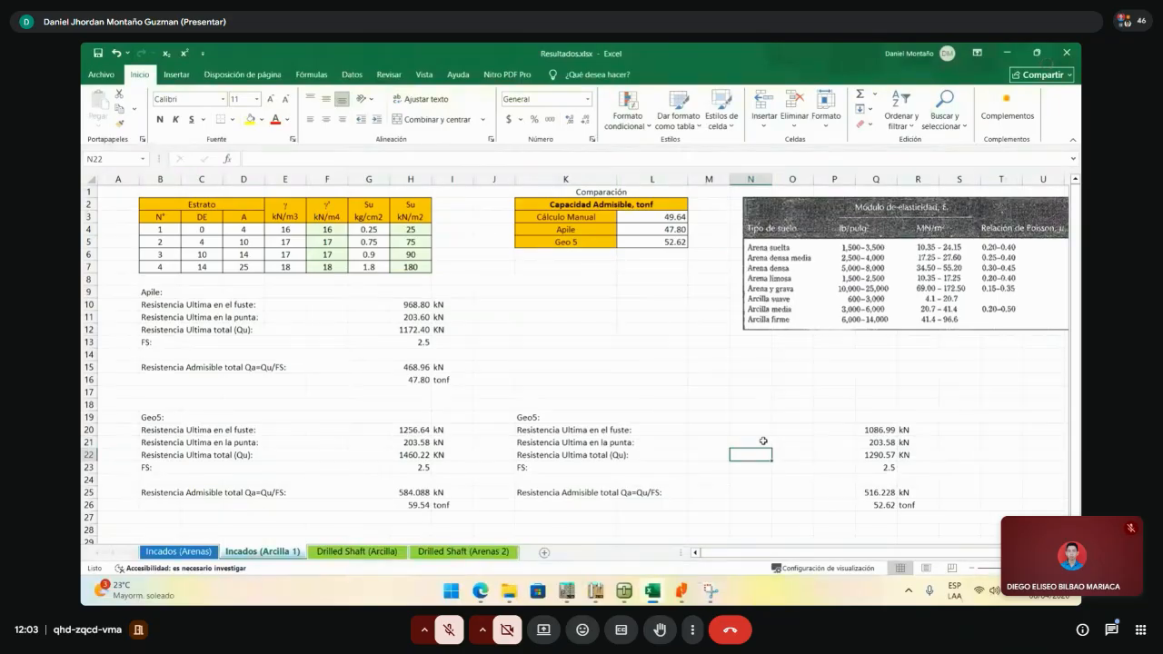
- Minimize Excel and review GEO5's NAVFAC DM 7.2 result of 1290.57 kN, nudging the pile drawing
click(1007, 52)
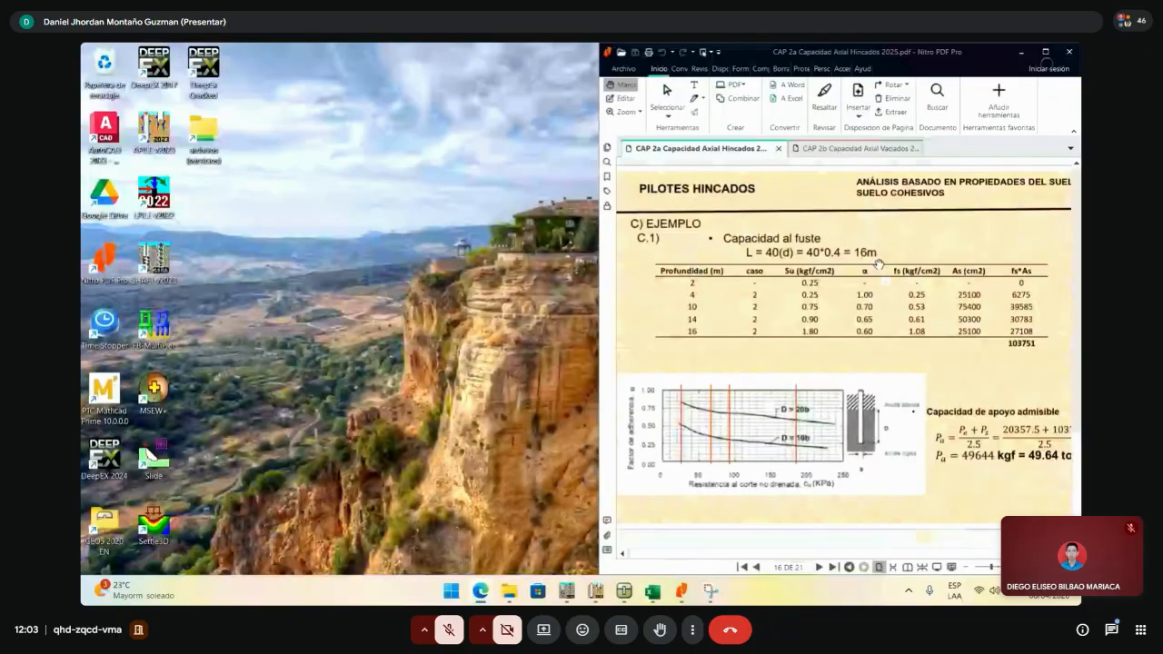
click(624, 591)
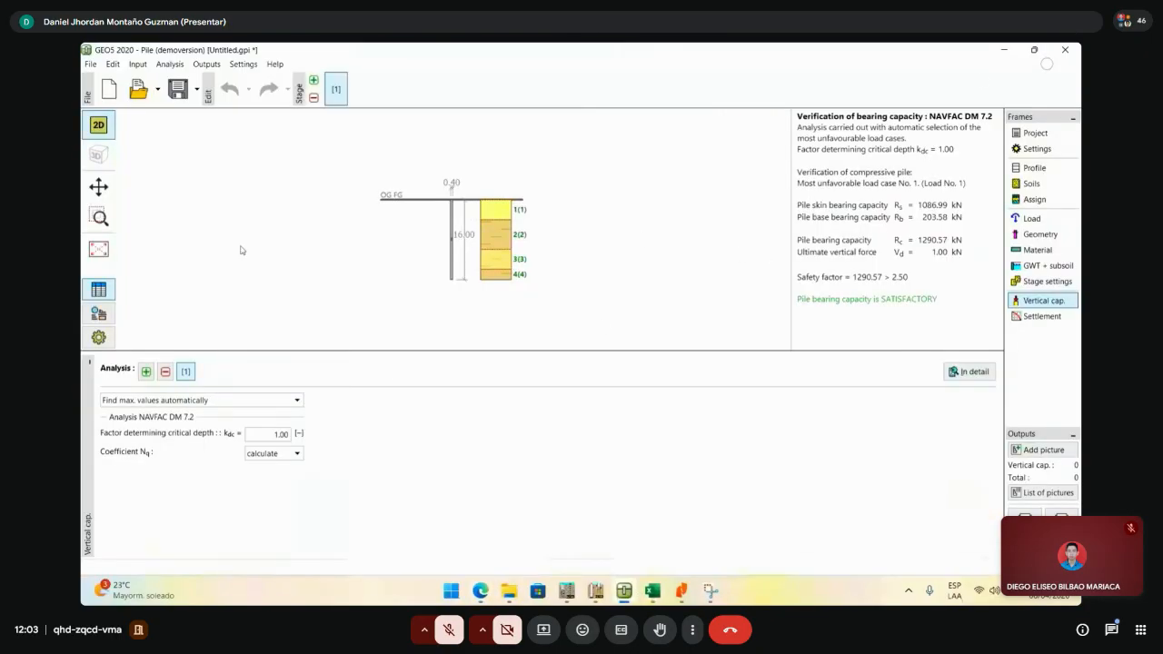
scroll(509, 232, up, 4)
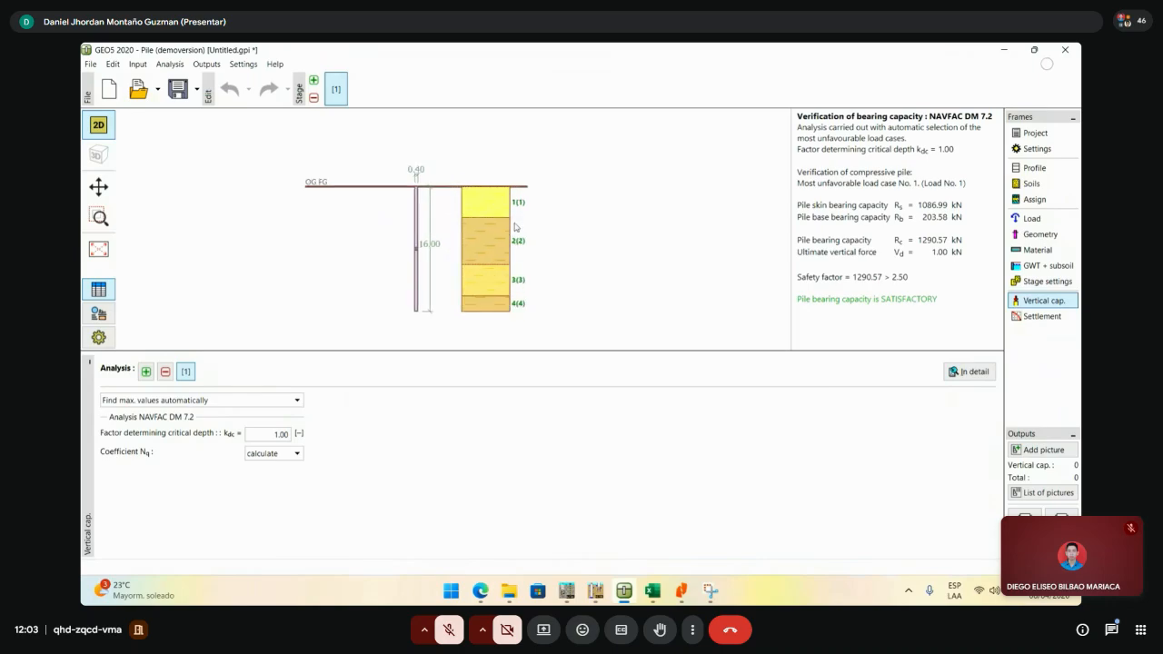
scroll(491, 240, down, 2)
scroll(487, 246, up, 2)
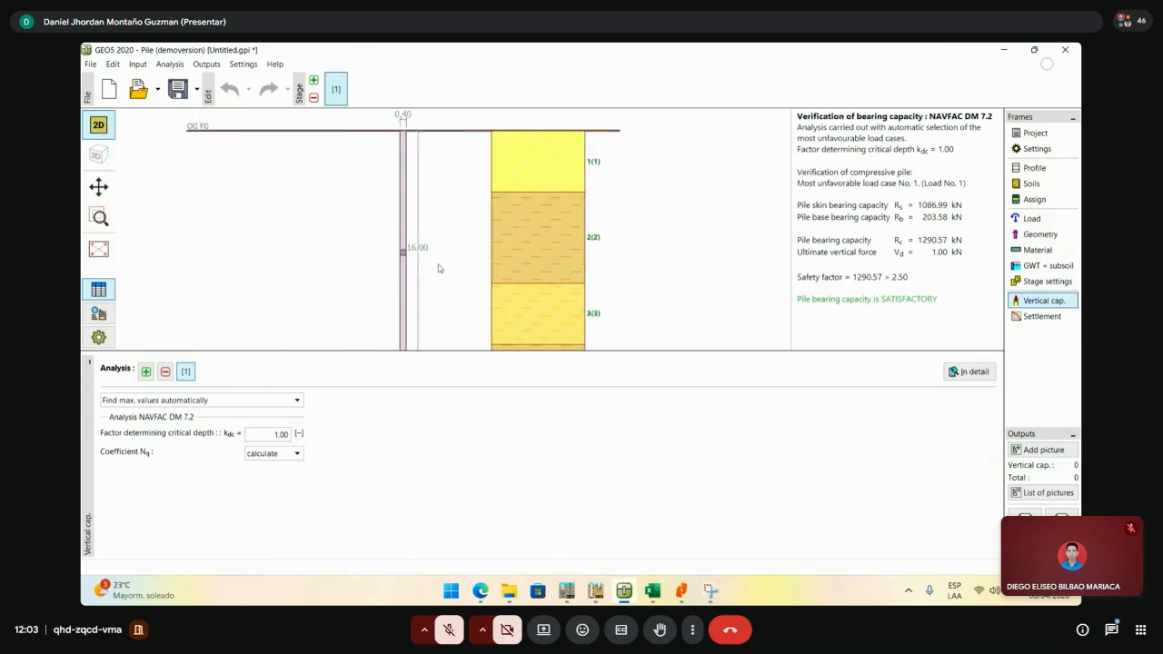
scroll(475, 268, down, 3)
scroll(484, 271, up, 1)
scroll(486, 271, up, 2)
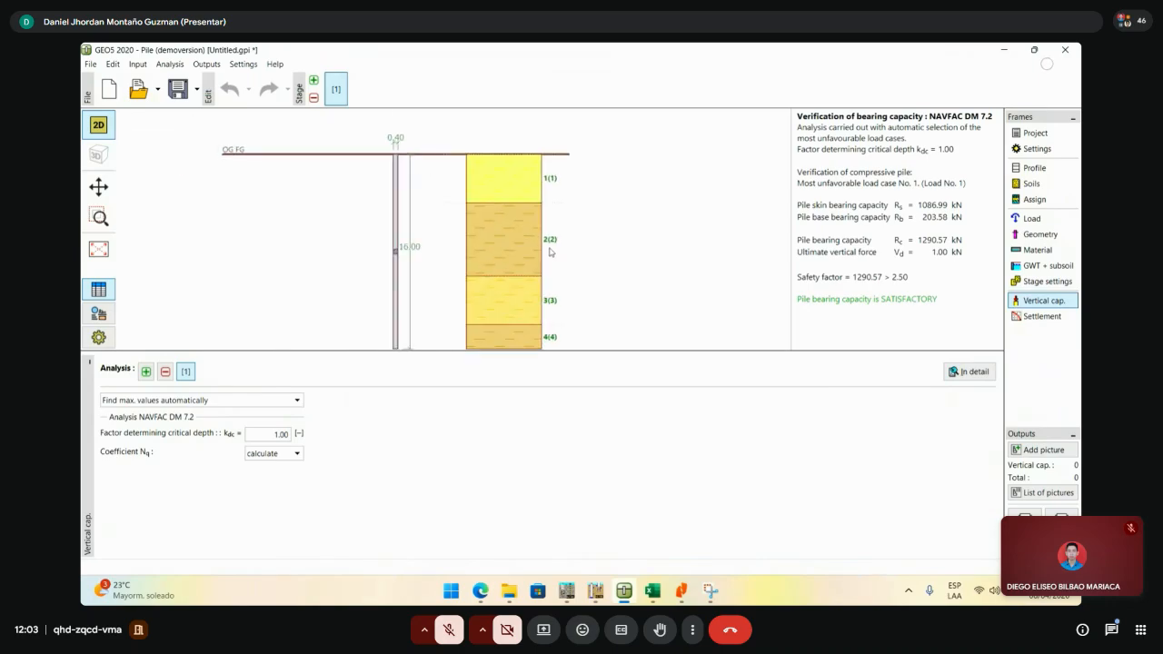
scroll(576, 247, down, 2)
scroll(598, 264, up, 1)
scroll(598, 262, up, 2)
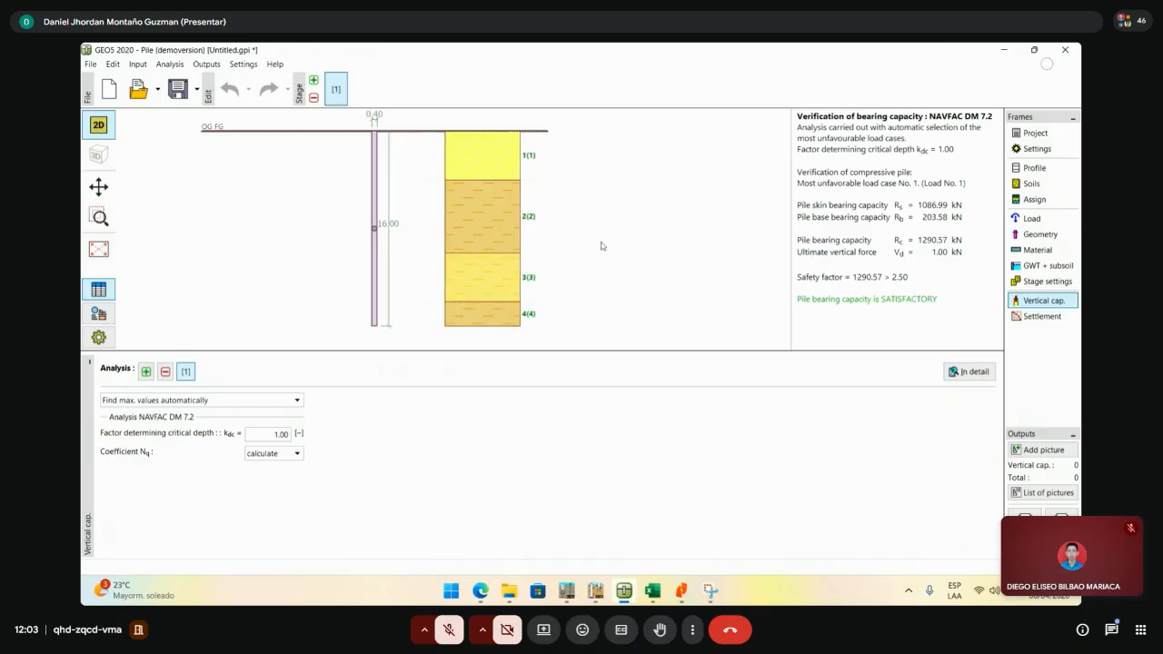
scroll(627, 245, down, 2)
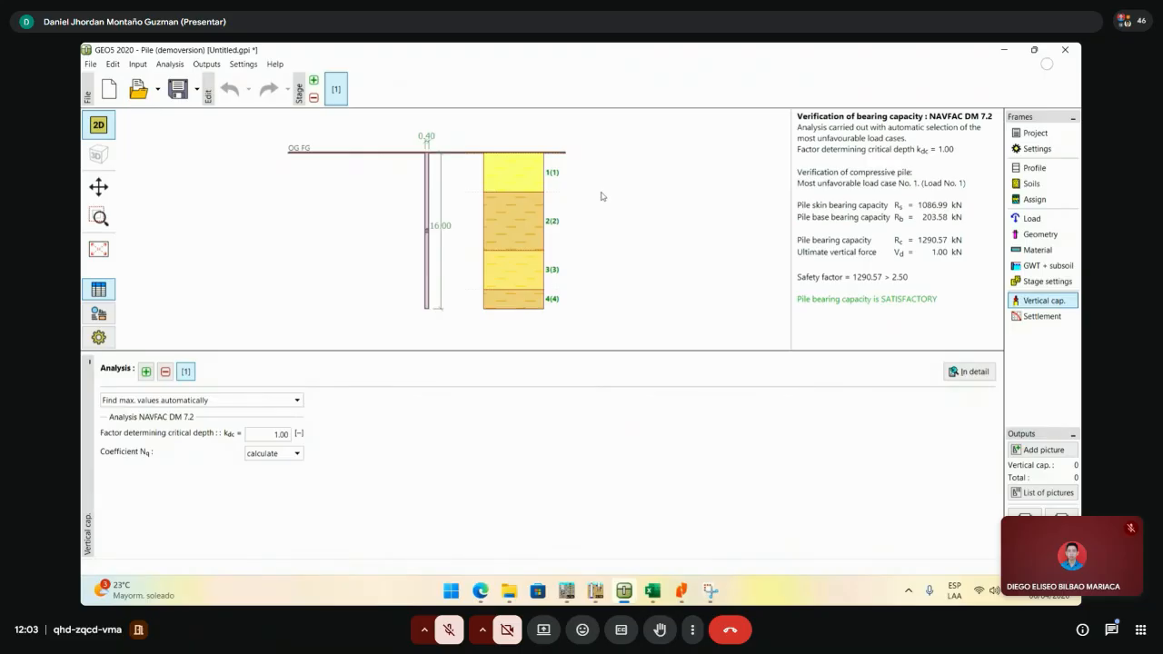
drag(576, 200, 581, 209)
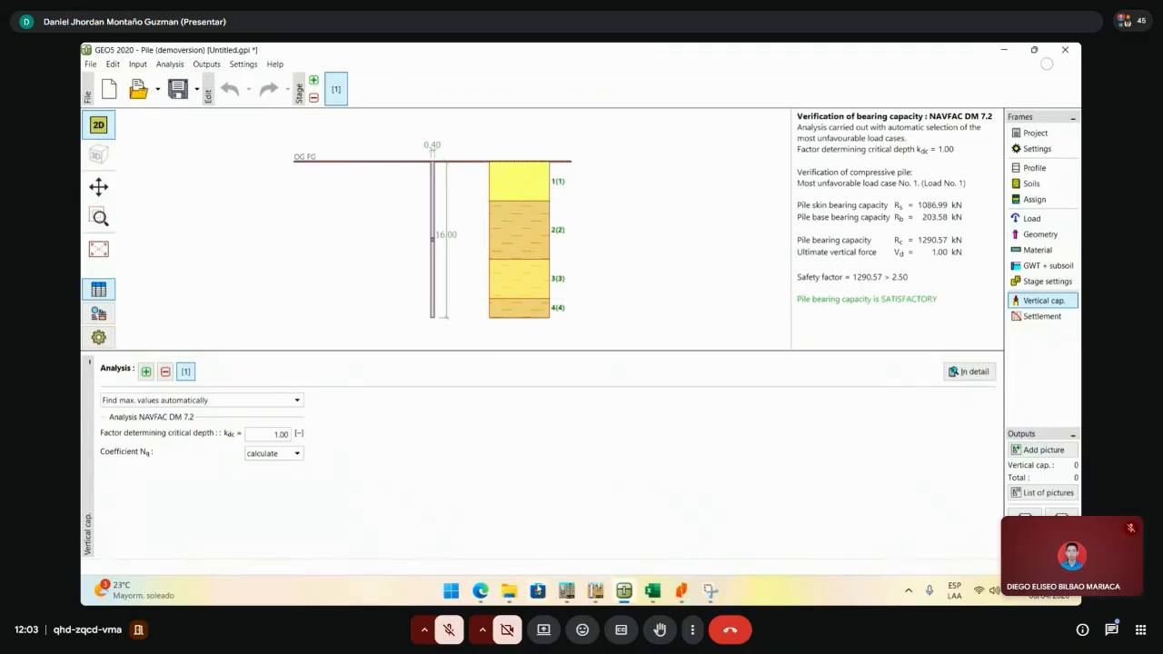
- Briefly return to the workbook, hide it again and bring up the lecture PDF
click(653, 592)
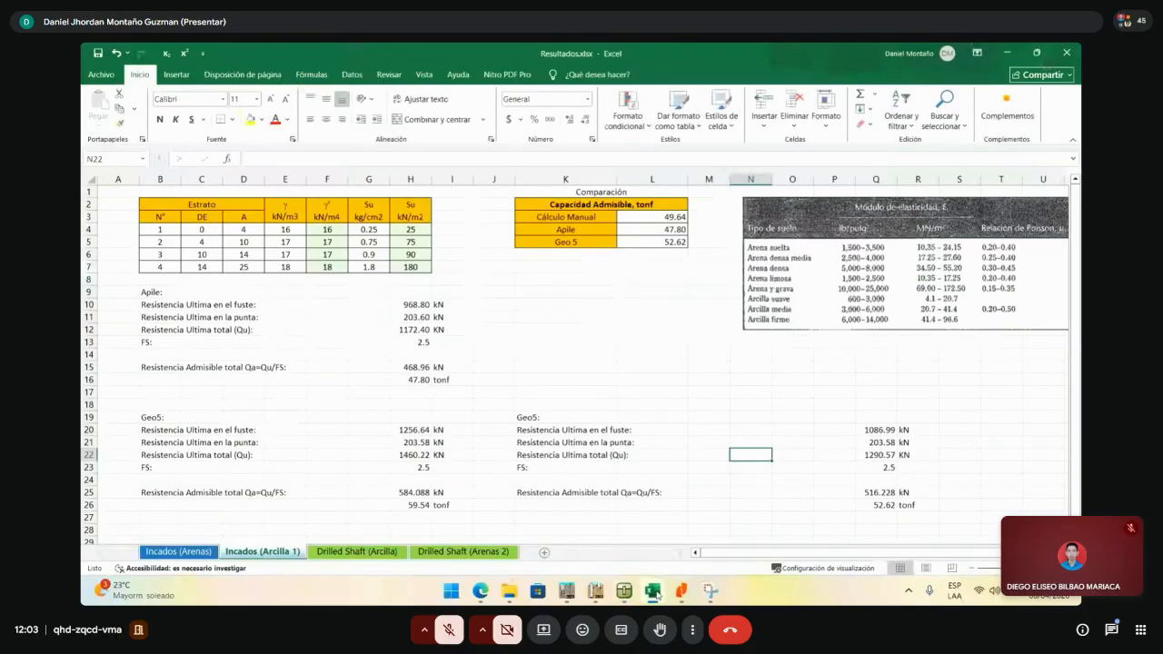
click(1008, 53)
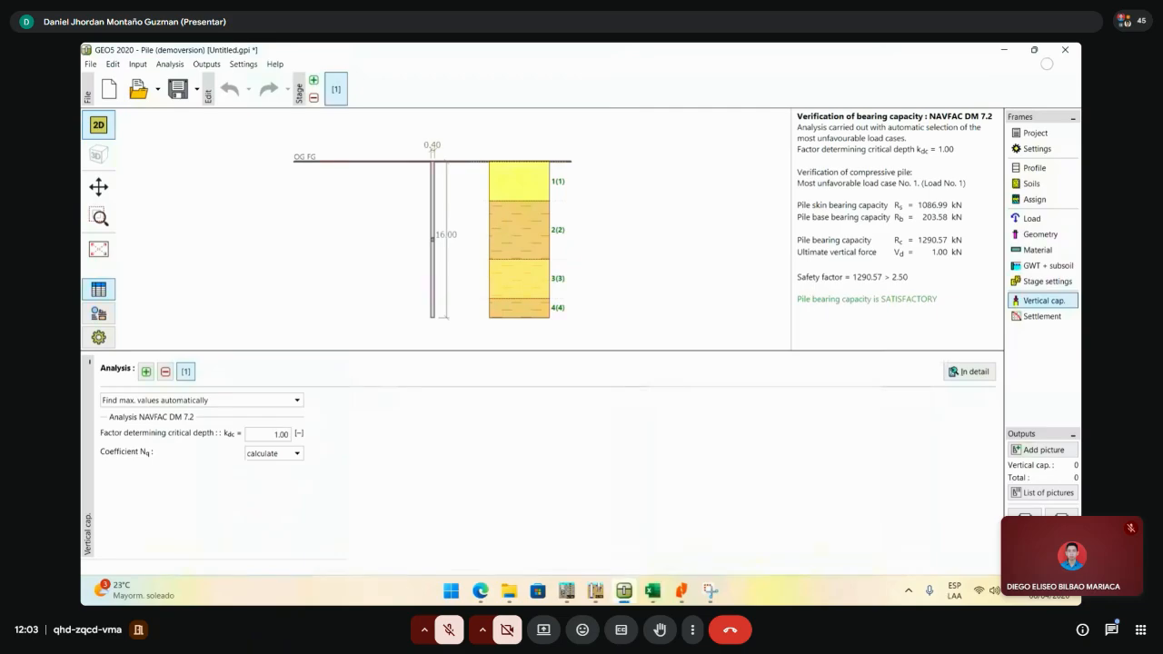
click(682, 592)
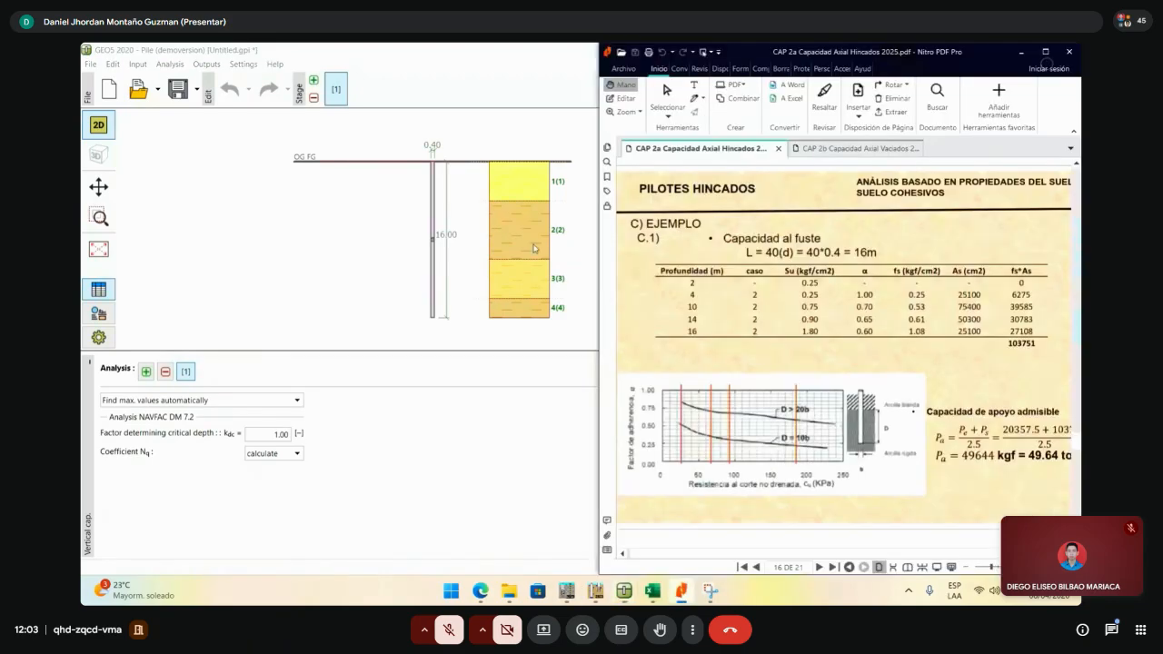
- Show the CAP 2b page 10 example (Ps = 1609 kN, Padm = 793 kN) zoomed out, then bring GEO5 forward
click(836, 148)
scroll(879, 312, down, 15)
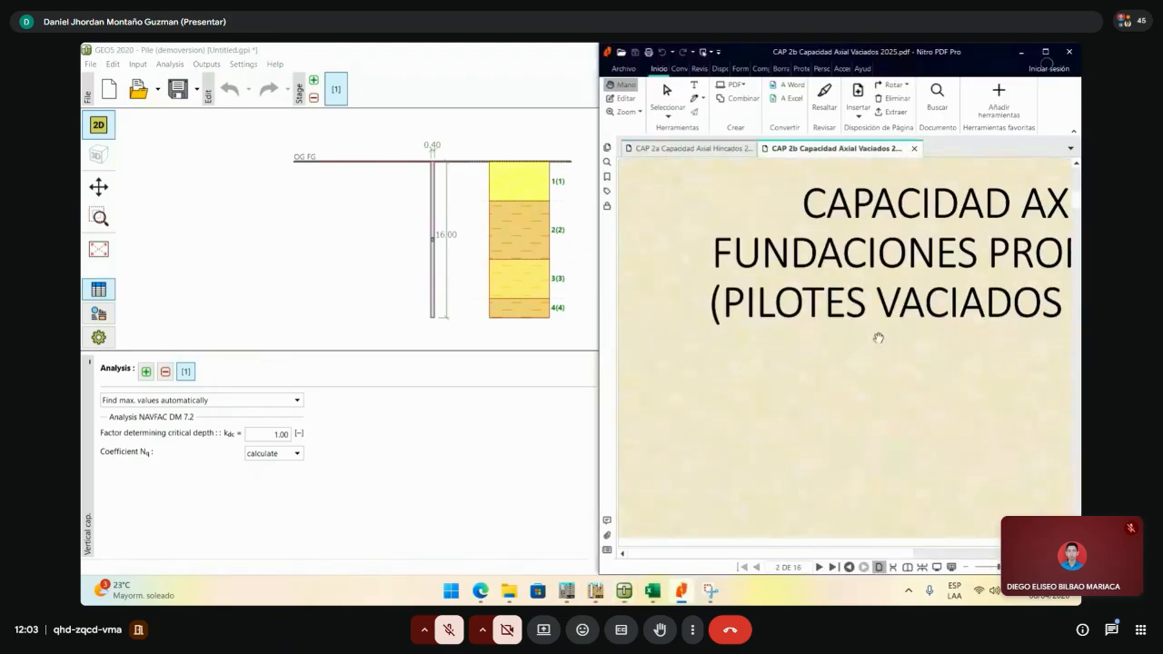
scroll(872, 413, down, 6)
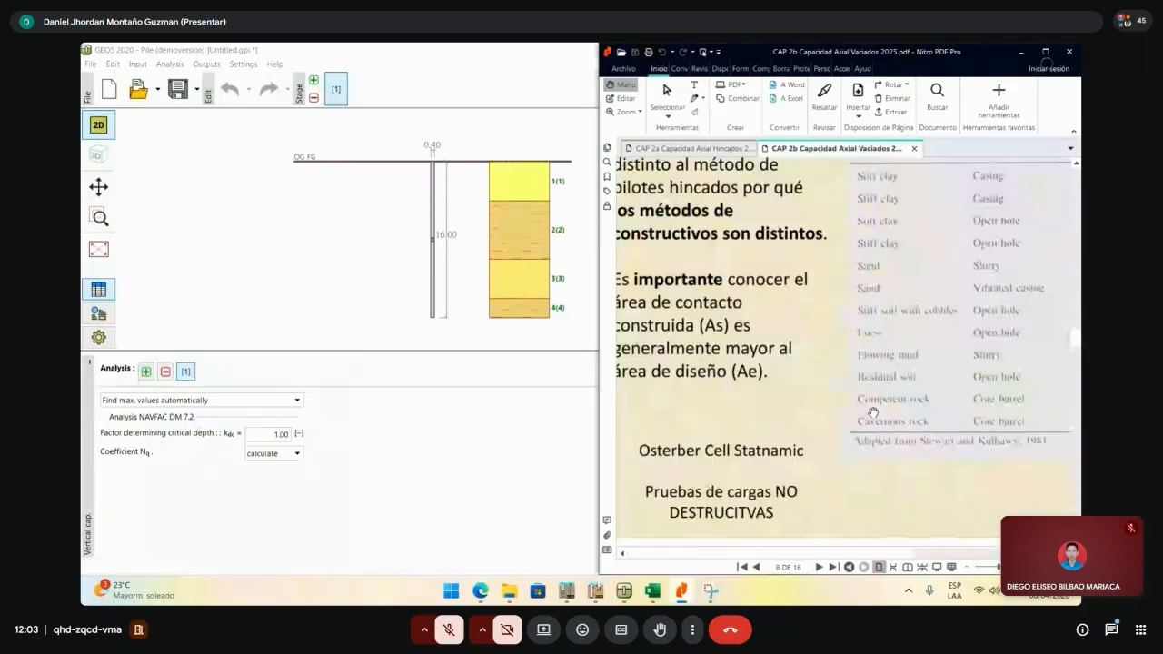
scroll(872, 411, down, 6)
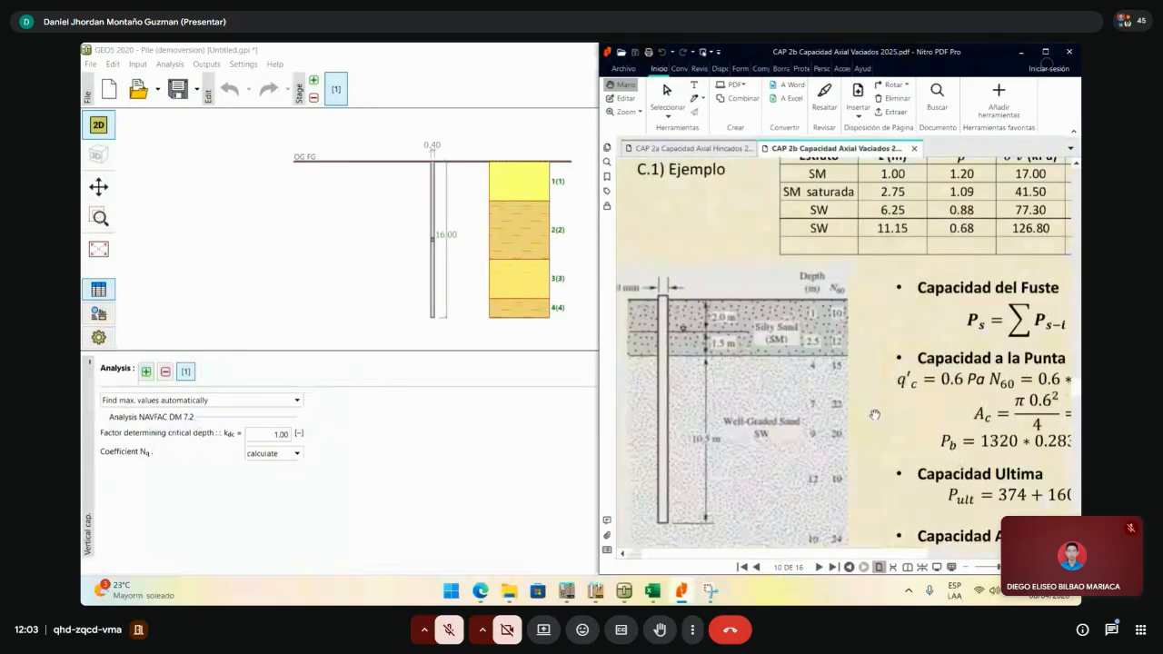
click(988, 569)
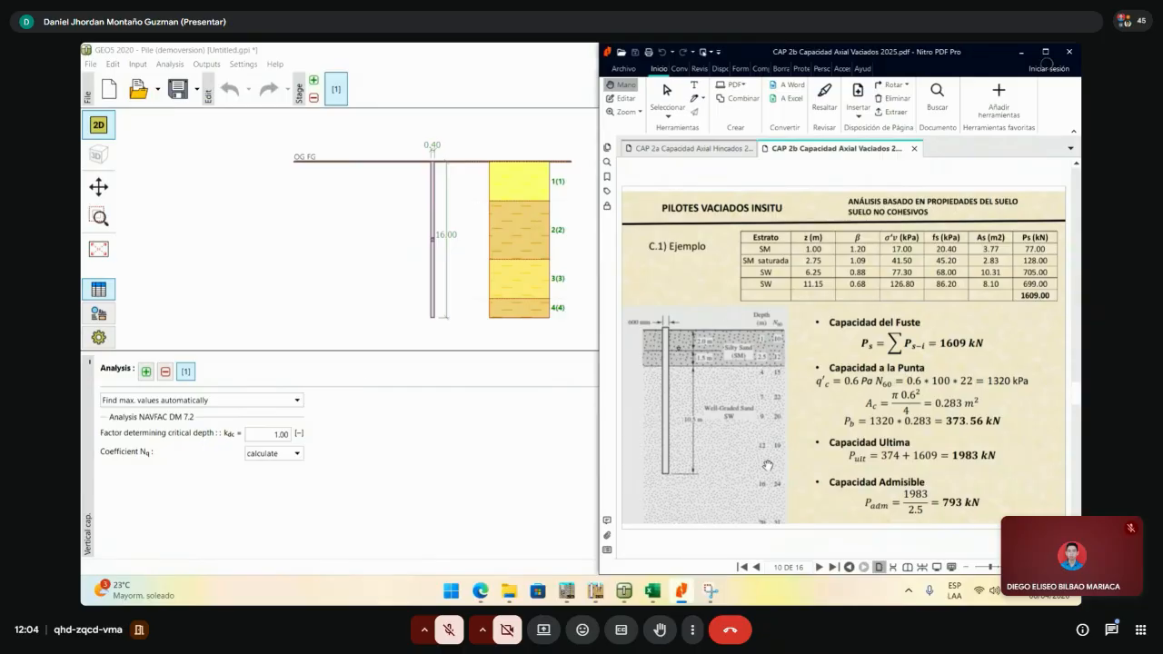
click(281, 218)
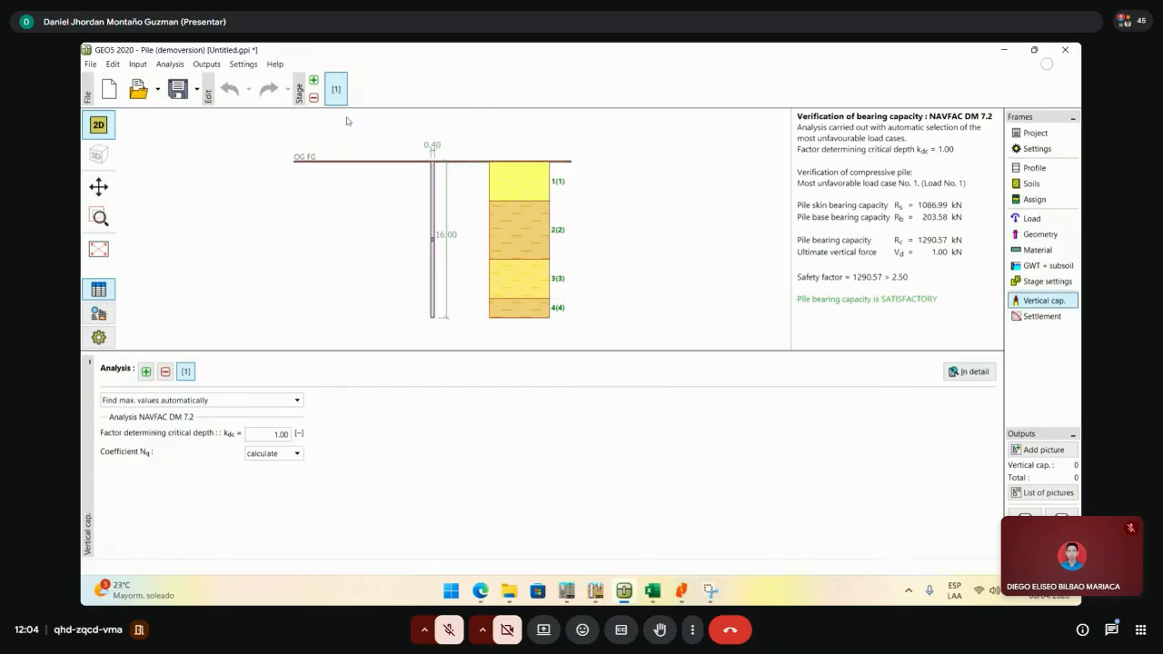
click(91, 65)
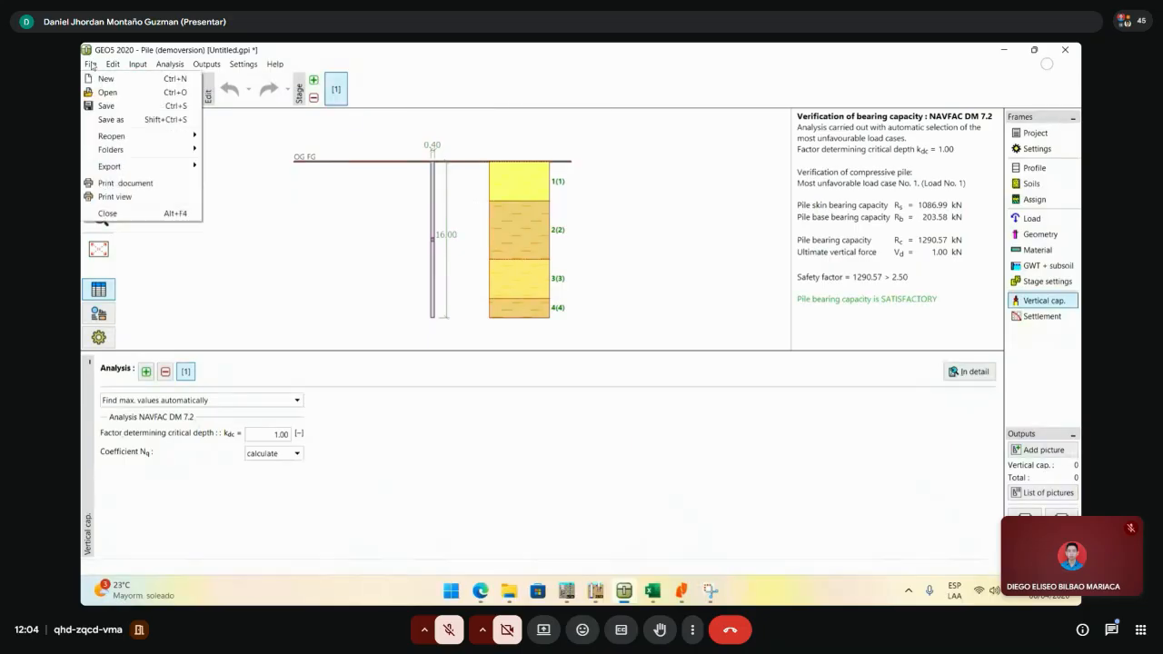
- Start a new GEO5 Pile project and snap it to the left half beside the PDF
click(107, 66)
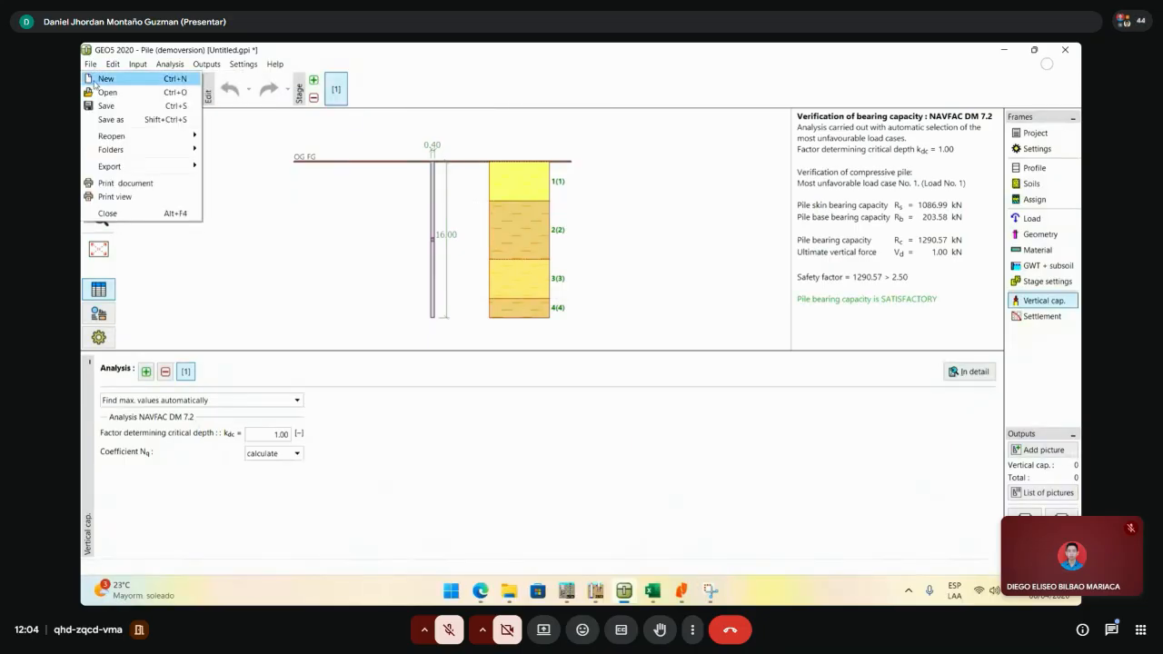
click(102, 78)
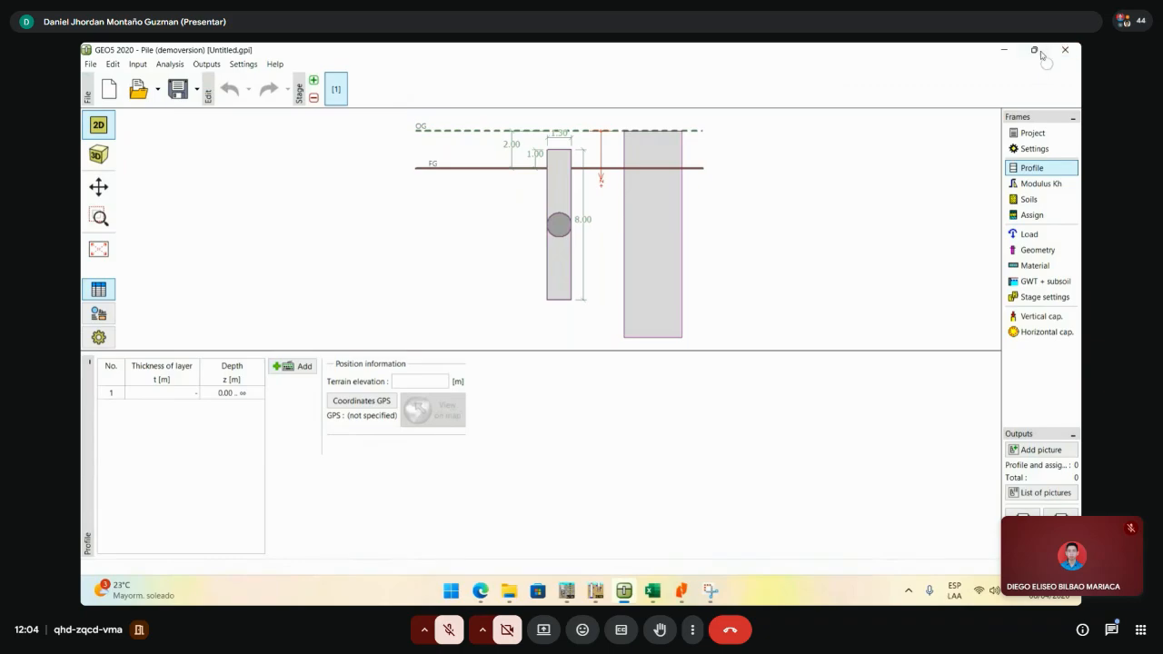
mouse_move(1036, 53)
click(952, 86)
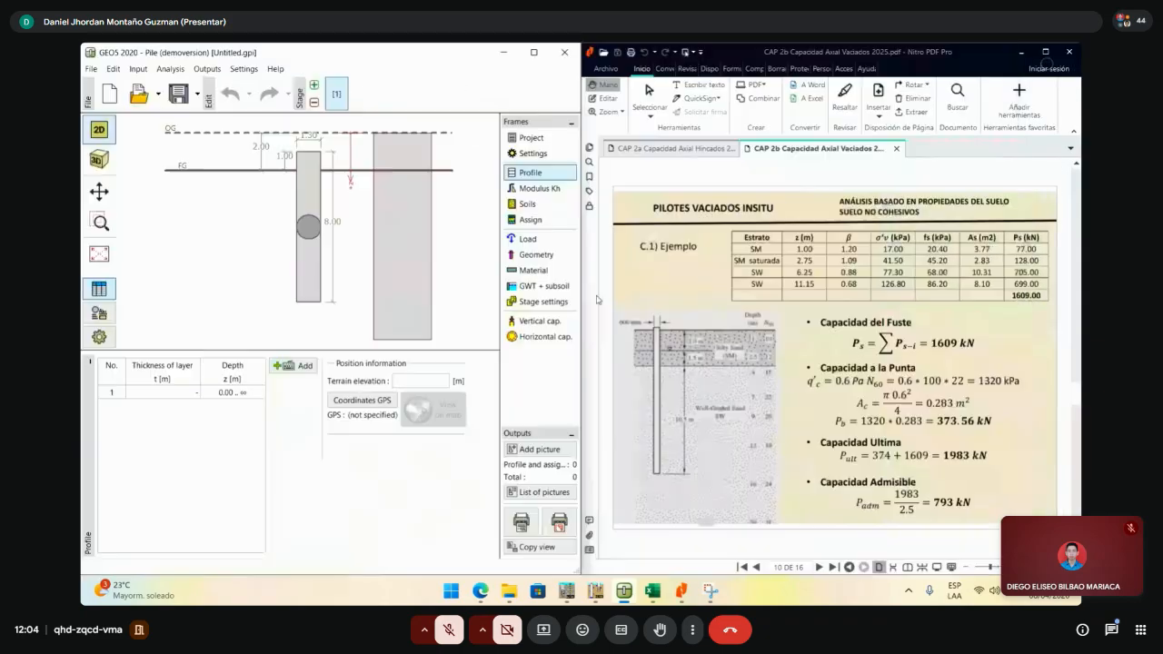
- Keep metric as the system of units in the Project details
click(533, 140)
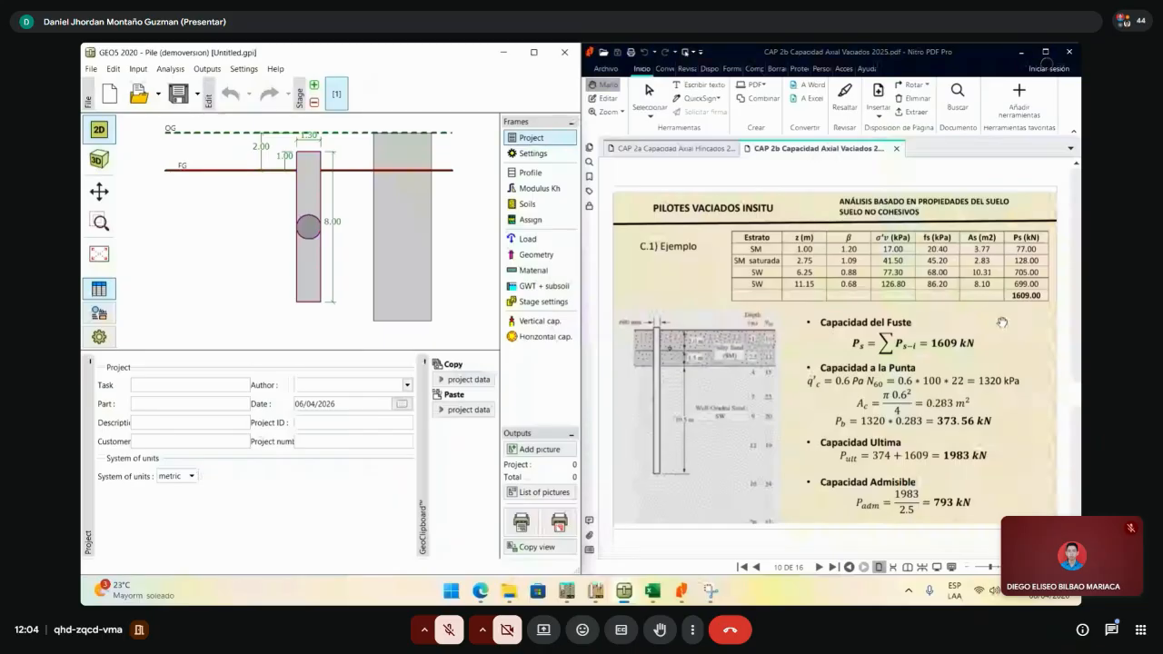
scroll(945, 411, up, 3)
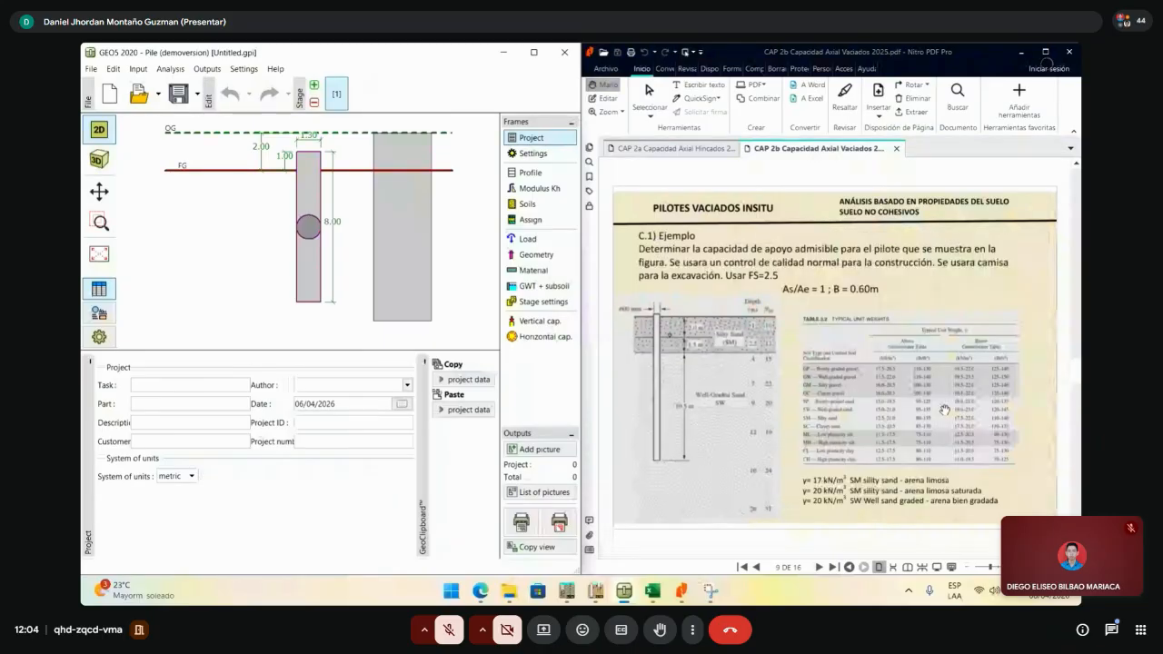
click(192, 476)
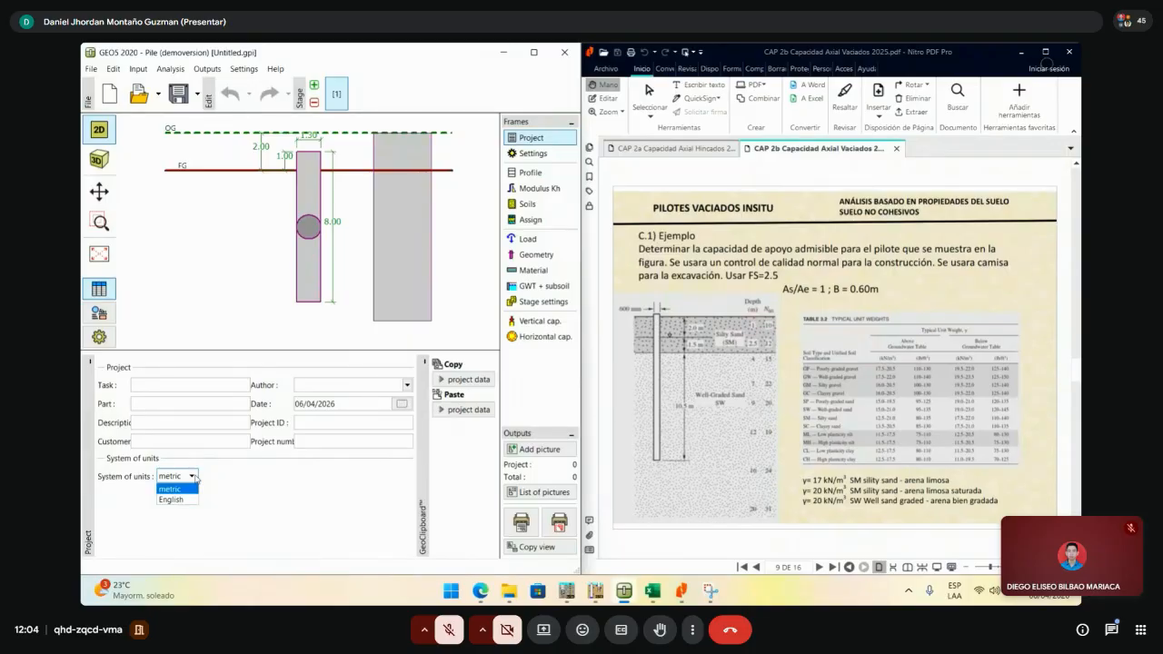
click(193, 478)
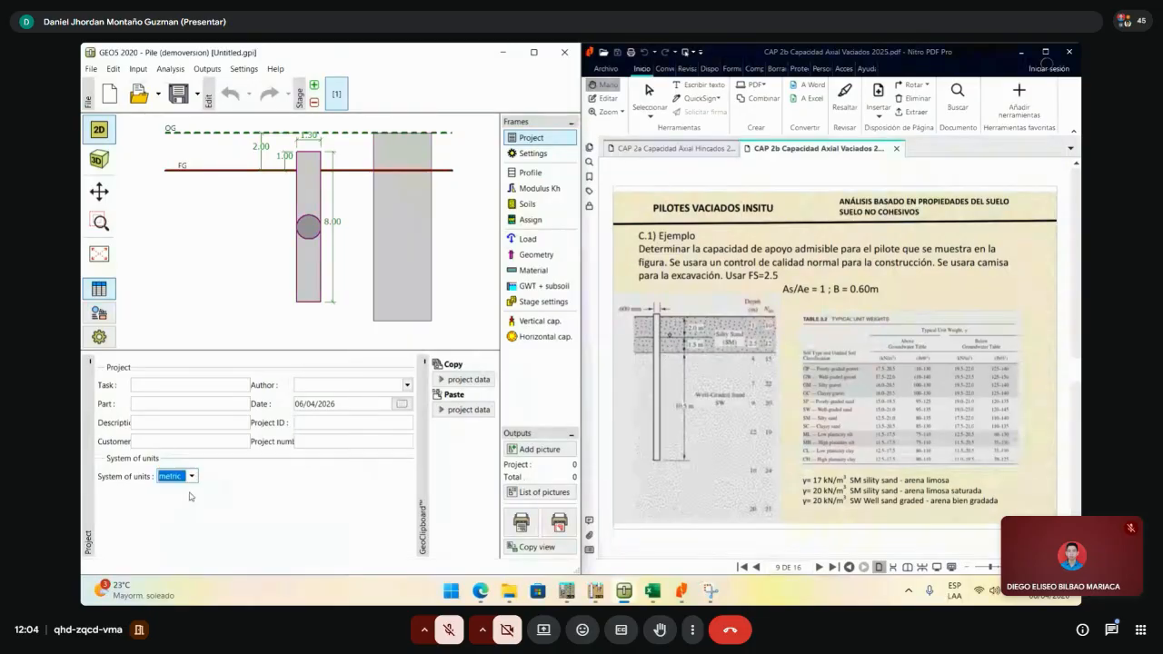
click(557, 156)
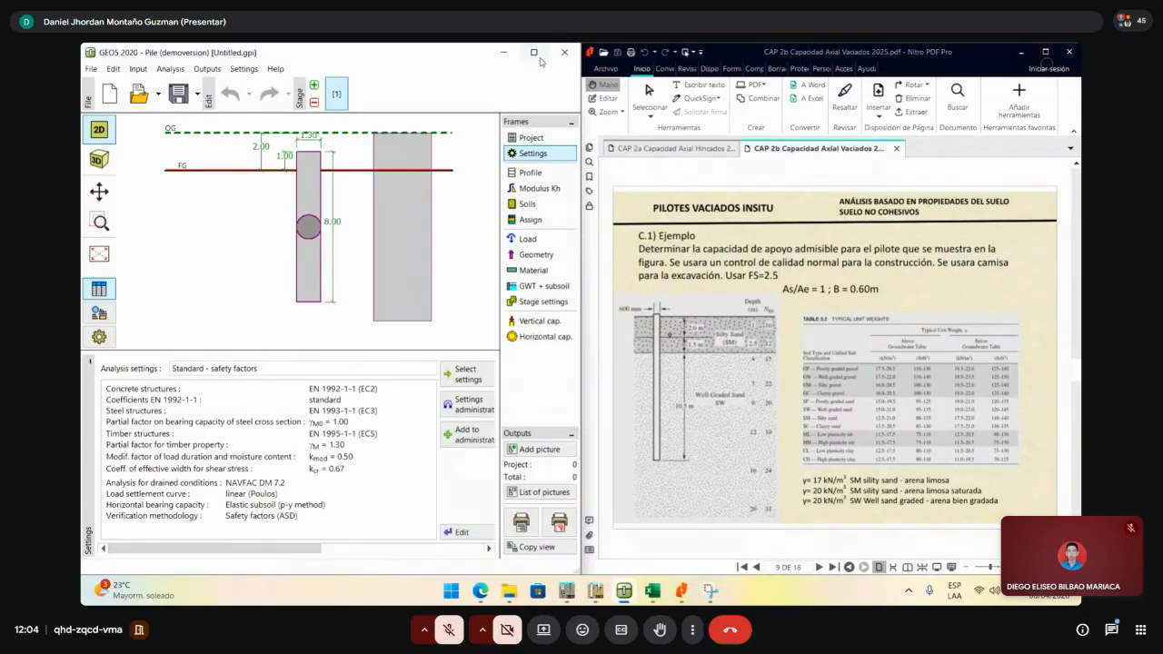
- Edit the analysis settings to use Effective stress for drained conditions
mouse_move(541, 61)
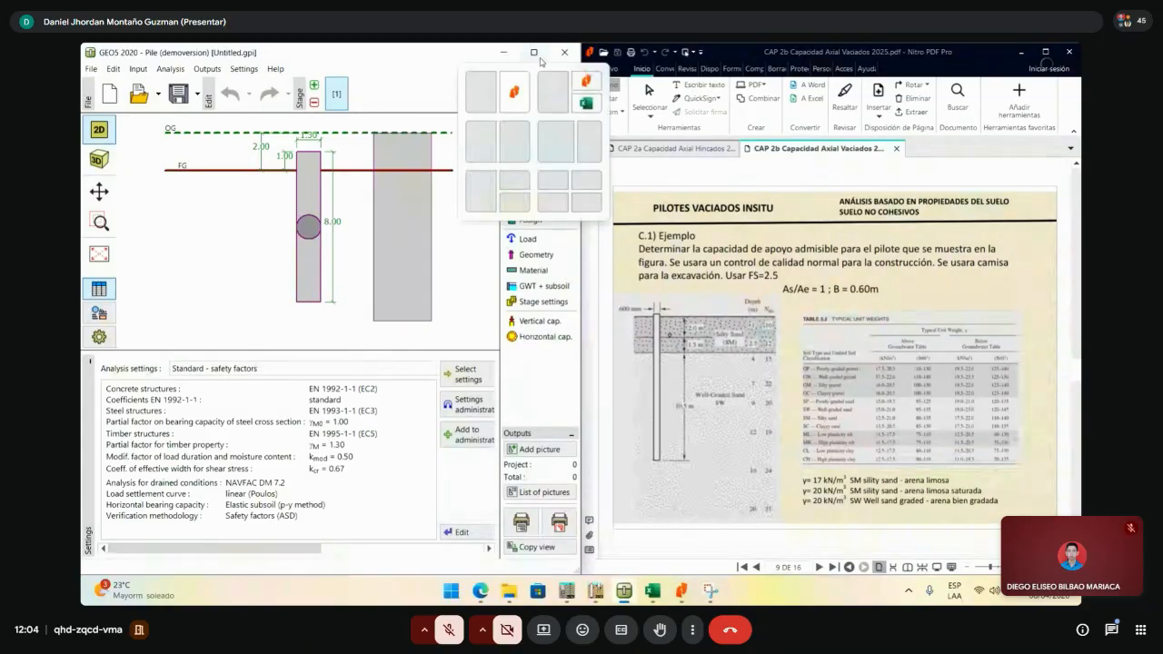
click(460, 531)
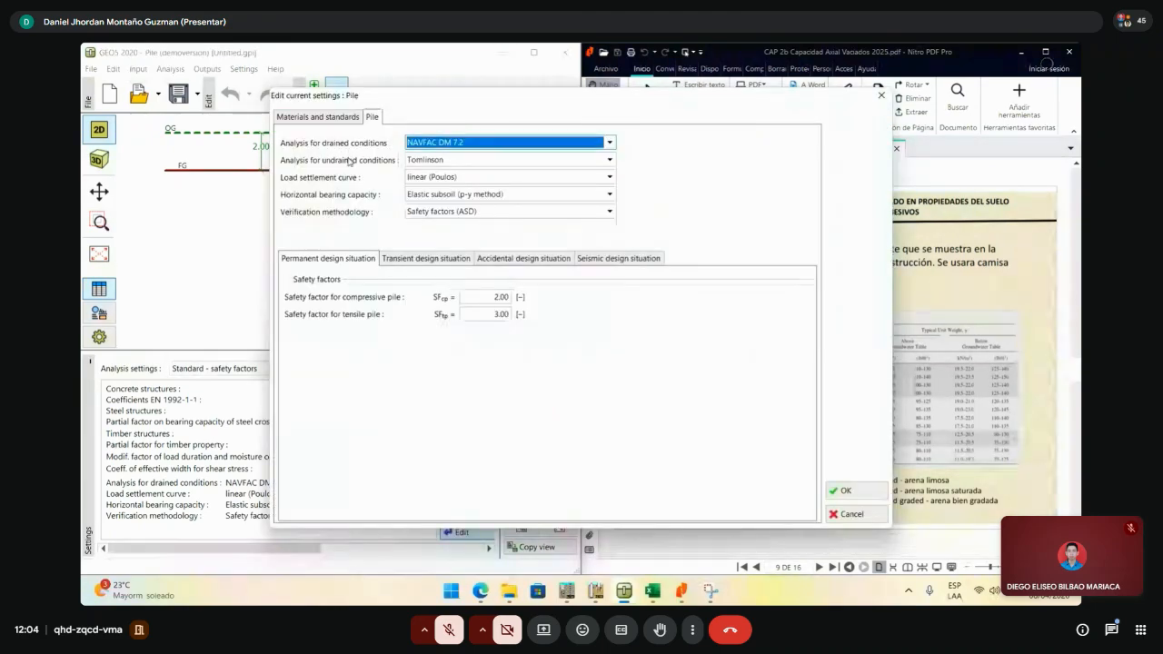
click(461, 142)
click(462, 143)
click(461, 143)
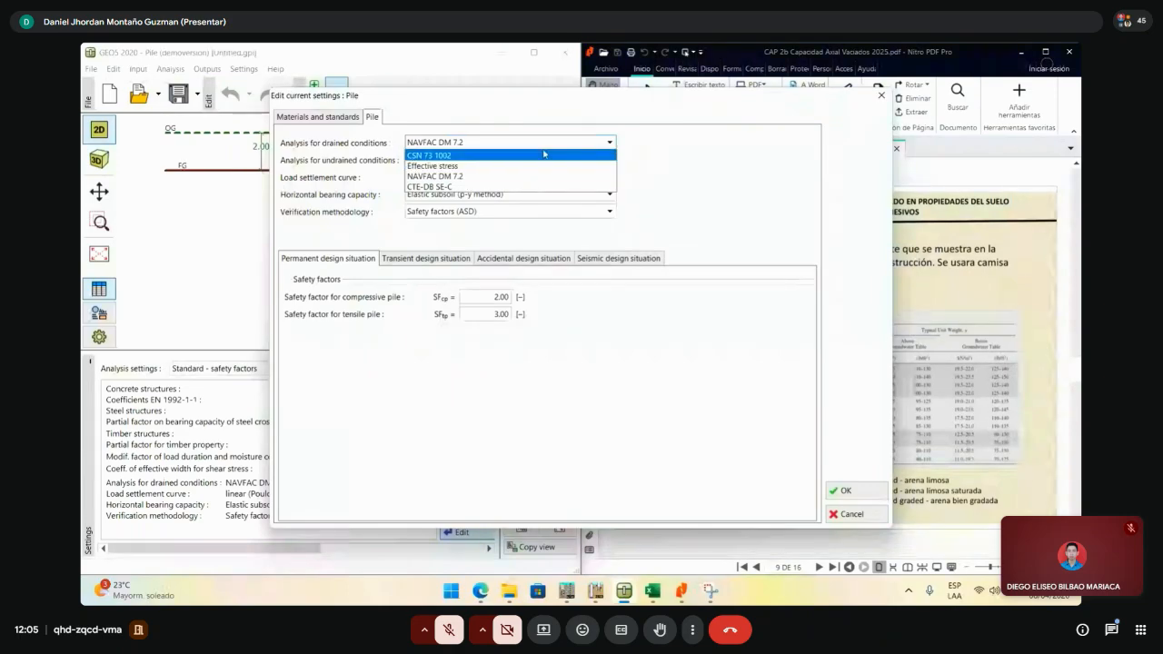
click(489, 172)
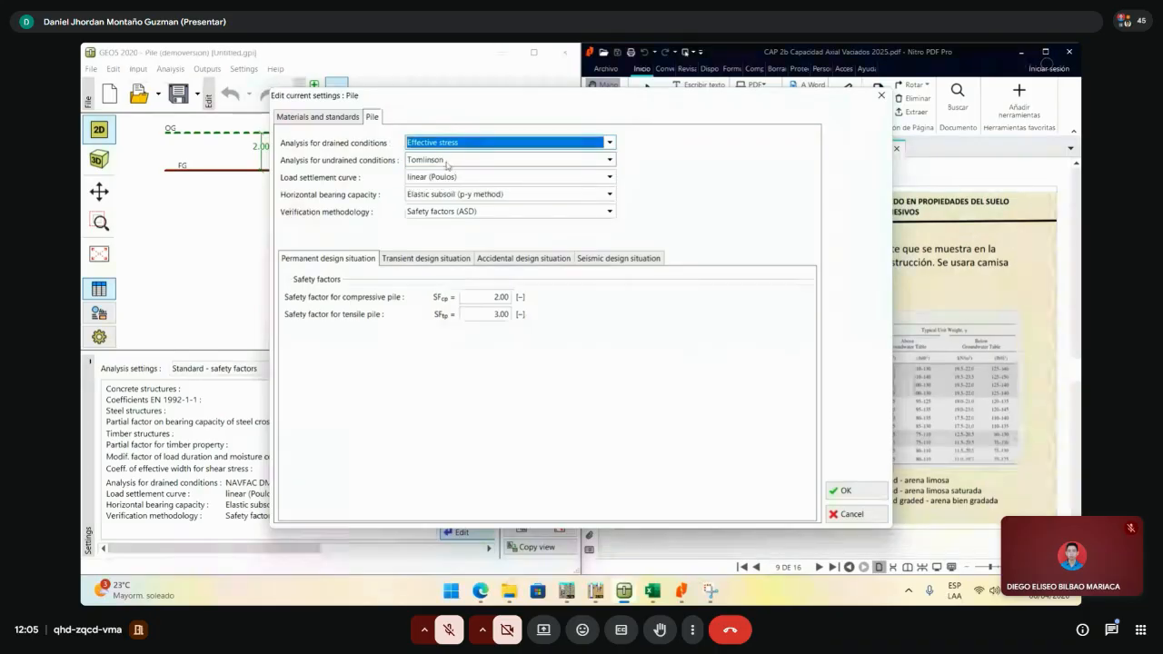
- Set both the compressive and tensile pile safety factors to 2.5
drag(507, 297, 435, 297)
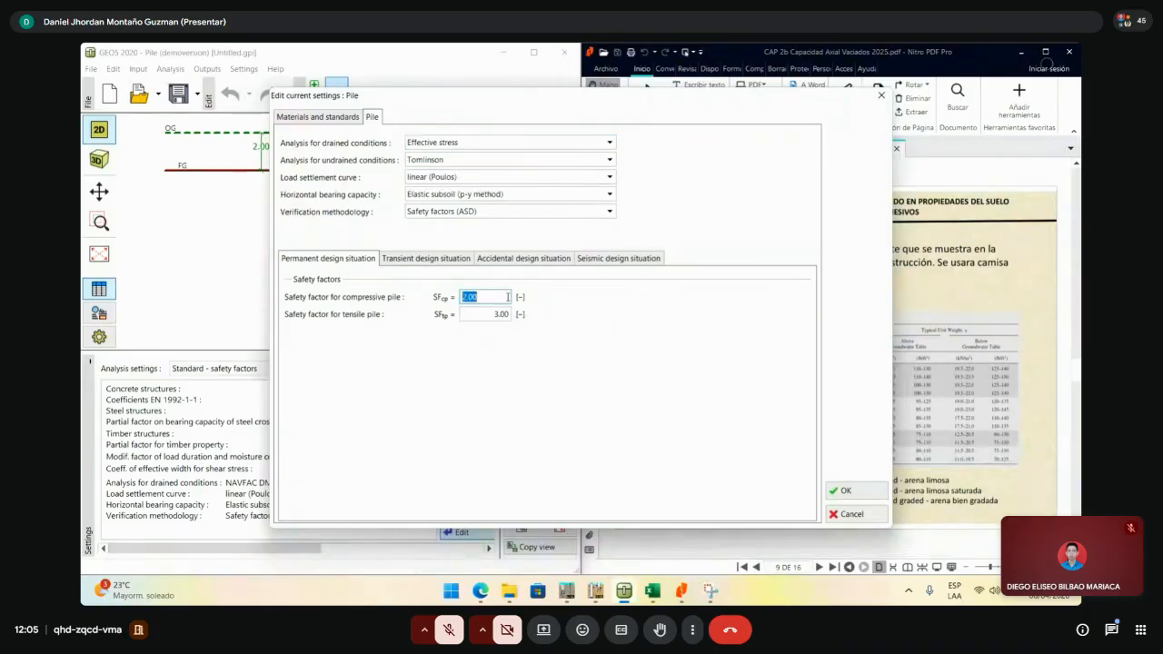
text(2.5)
double_click(504, 314)
text(2.5)
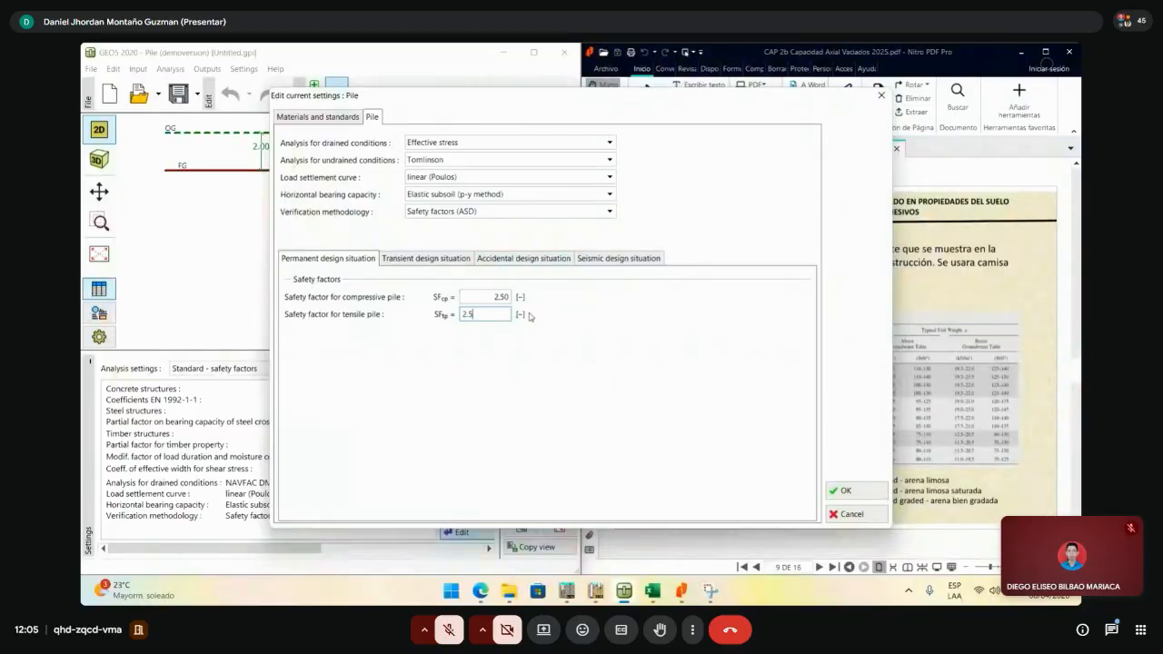
- Confirm the edited settings and keep the analytical solution for drained conditions
click(845, 490)
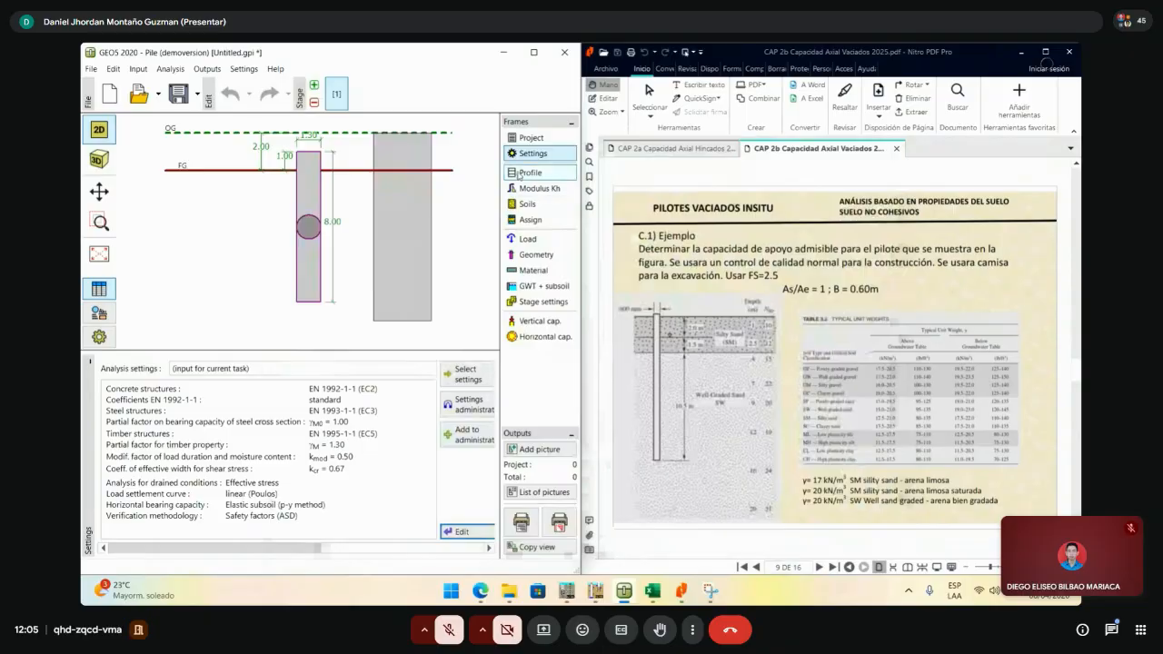
drag(304, 551, 465, 551)
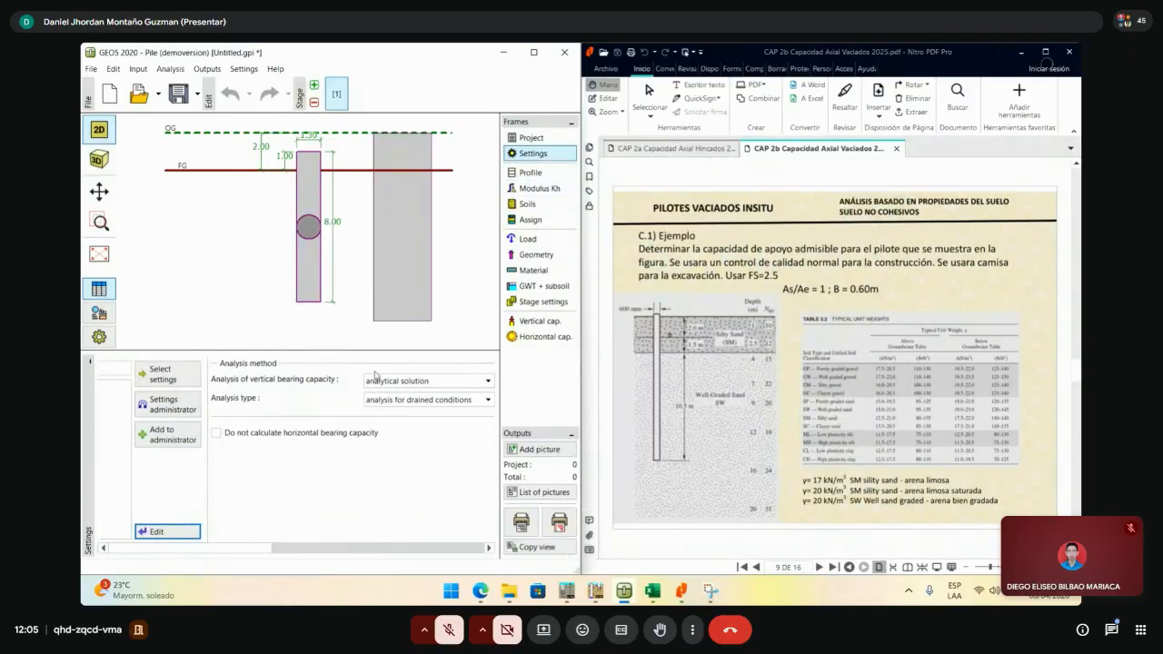
click(403, 382)
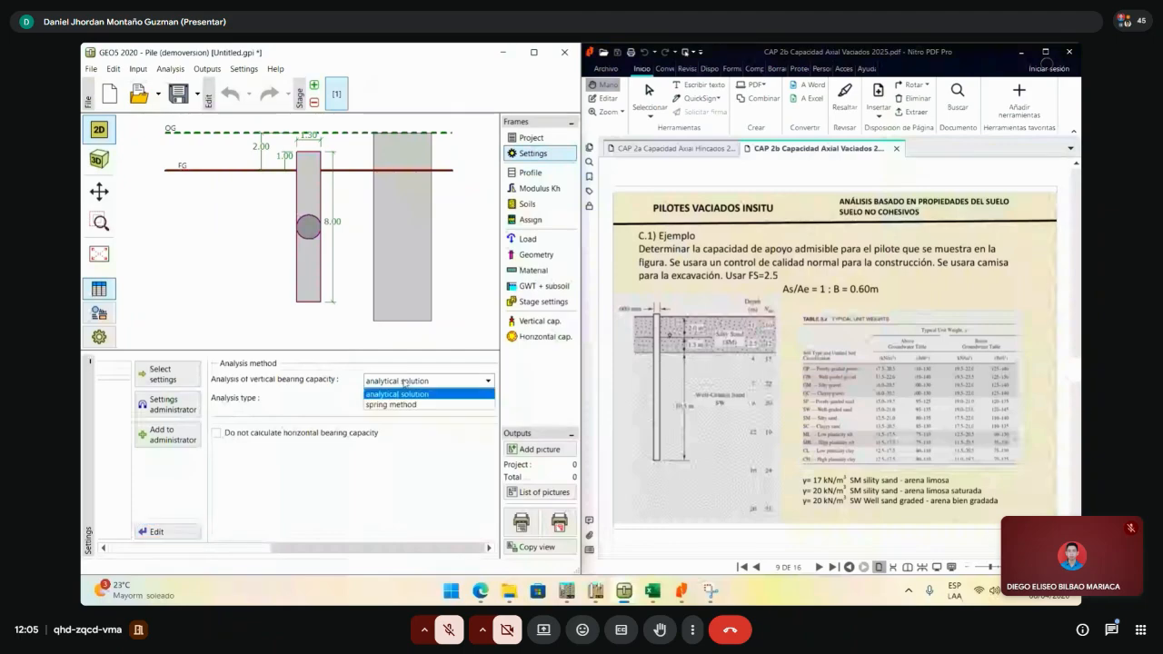
click(404, 394)
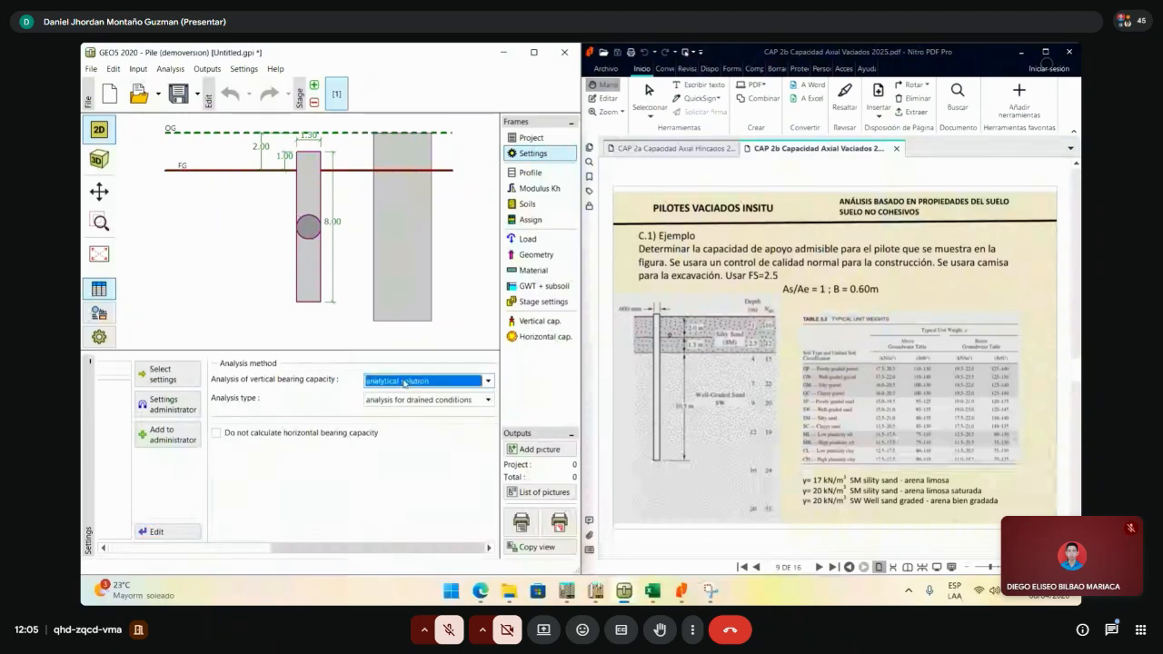
click(411, 400)
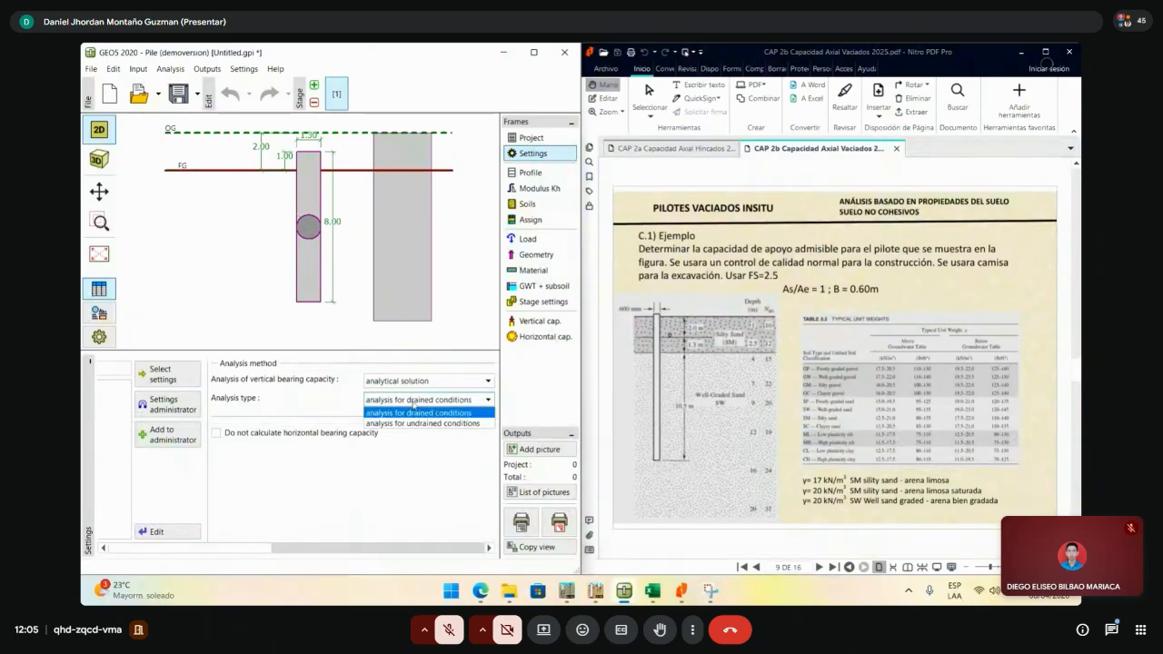
click(423, 413)
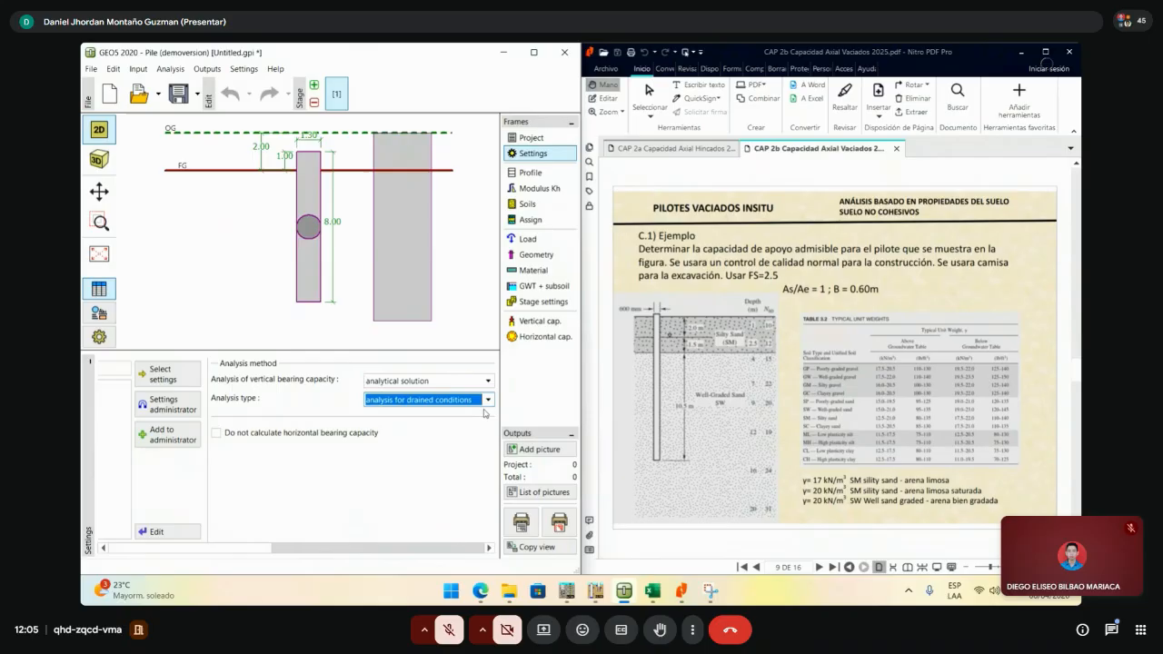
- Skip the horizontal bearing capacity calculation and move on to the soil profile input
click(225, 438)
click(225, 439)
click(244, 548)
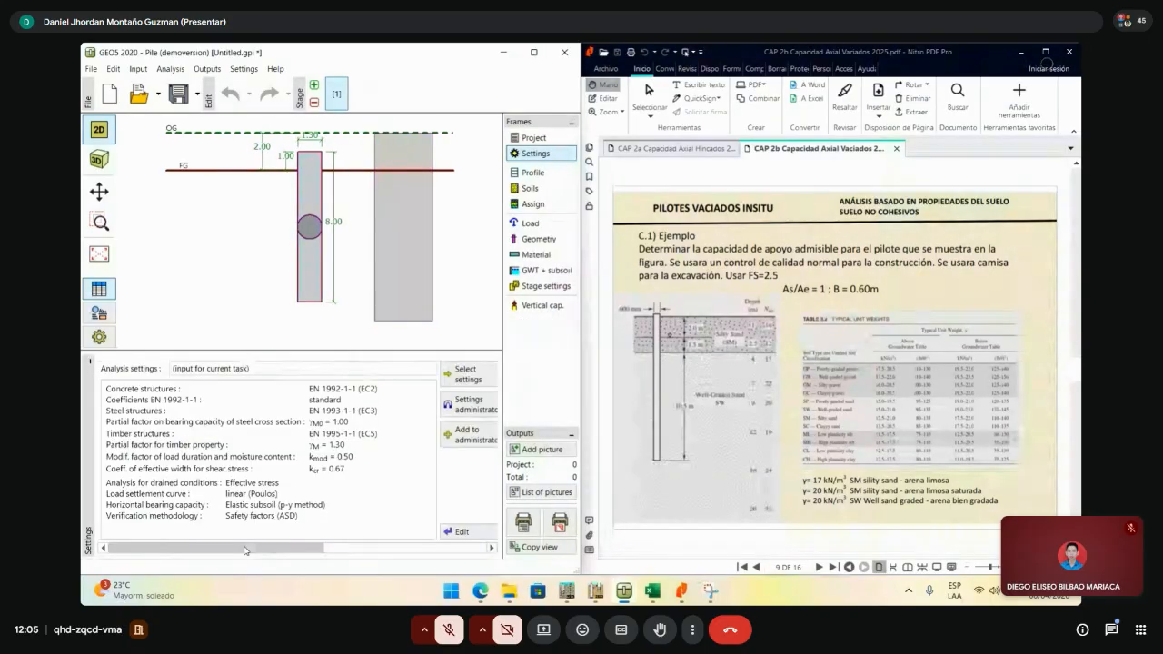
drag(245, 549, 443, 554)
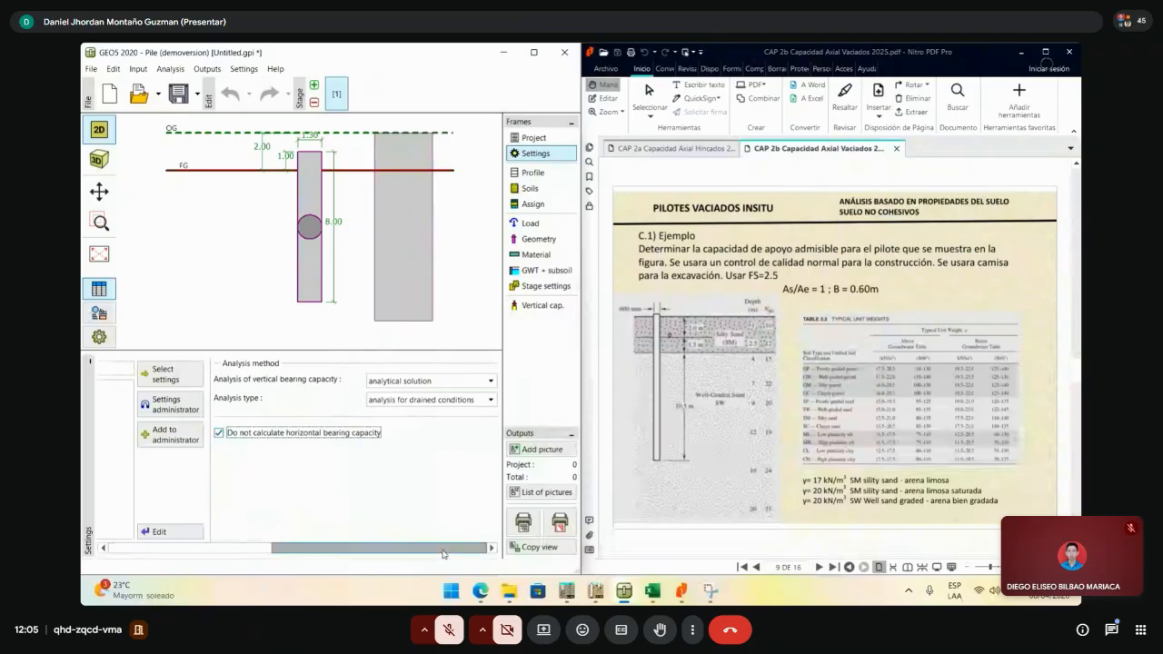
click(533, 174)
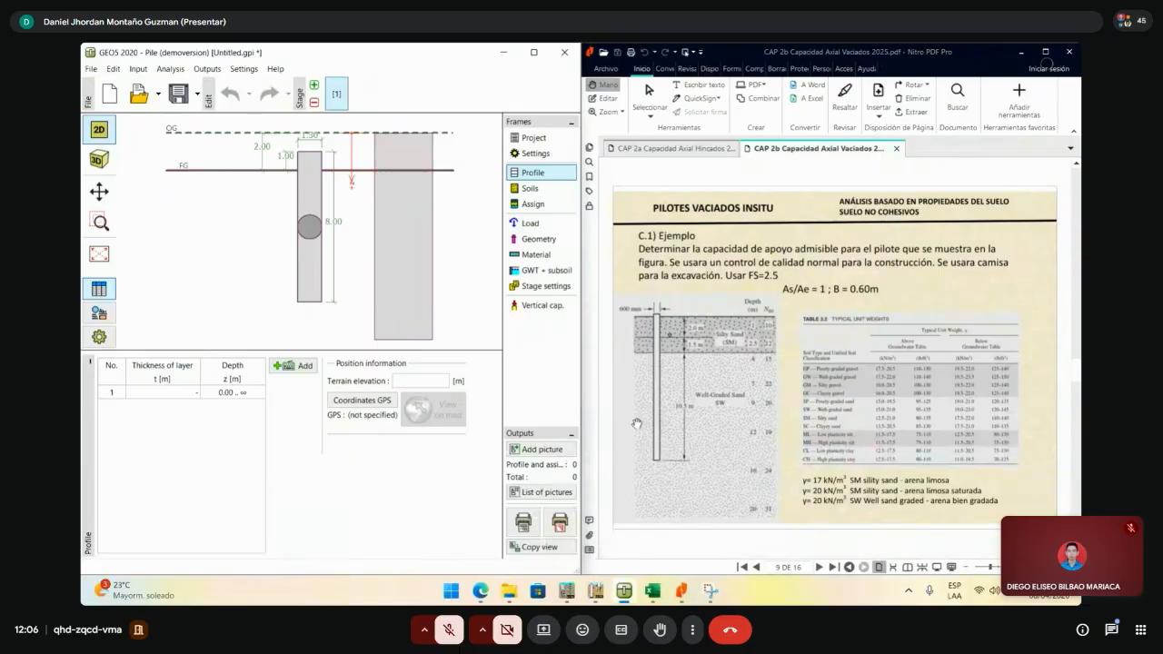
- Show the Drilled Shaft (Arenas 2) sheet in a restored Excel window beside GEO5 and the PDF
click(652, 592)
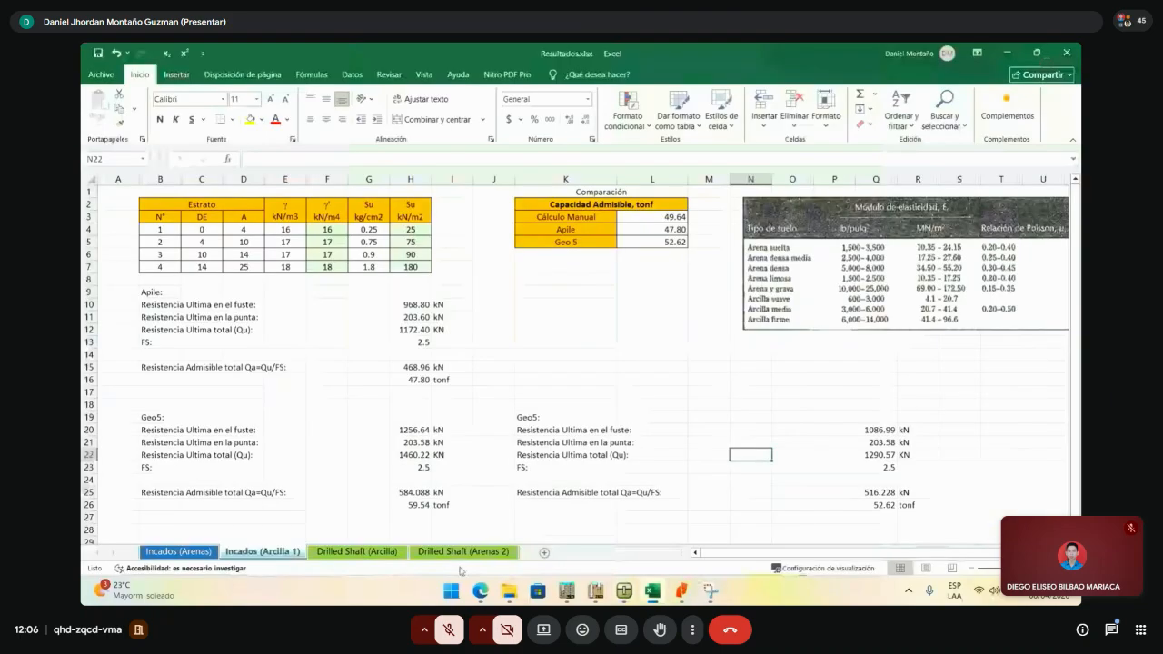
click(463, 551)
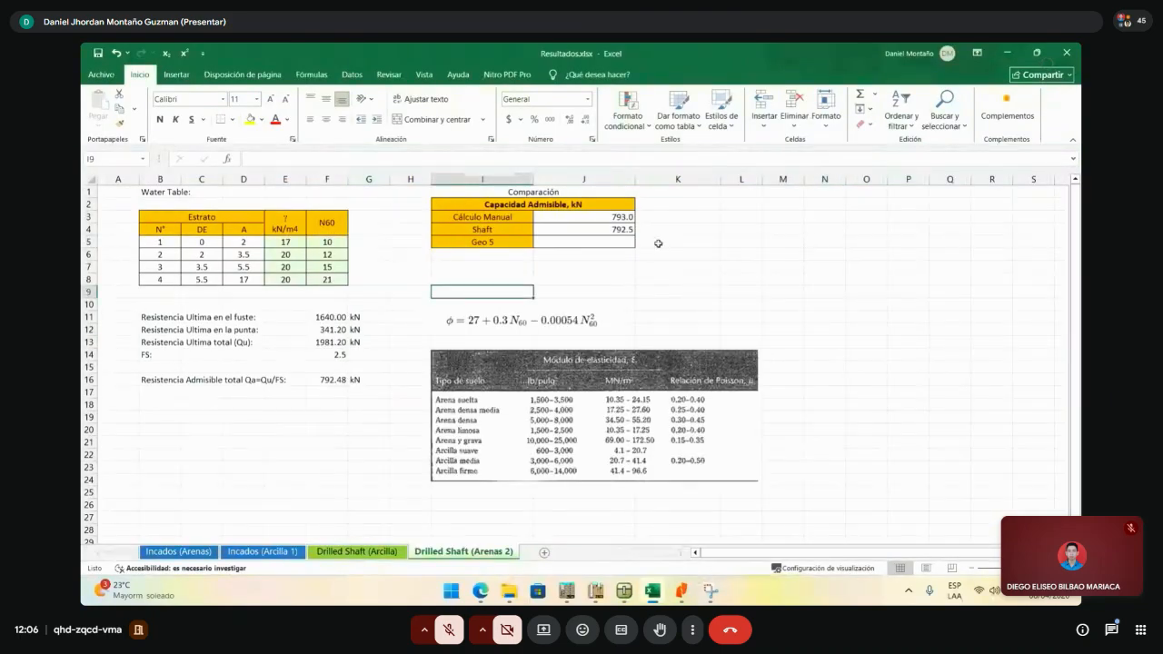
click(1037, 52)
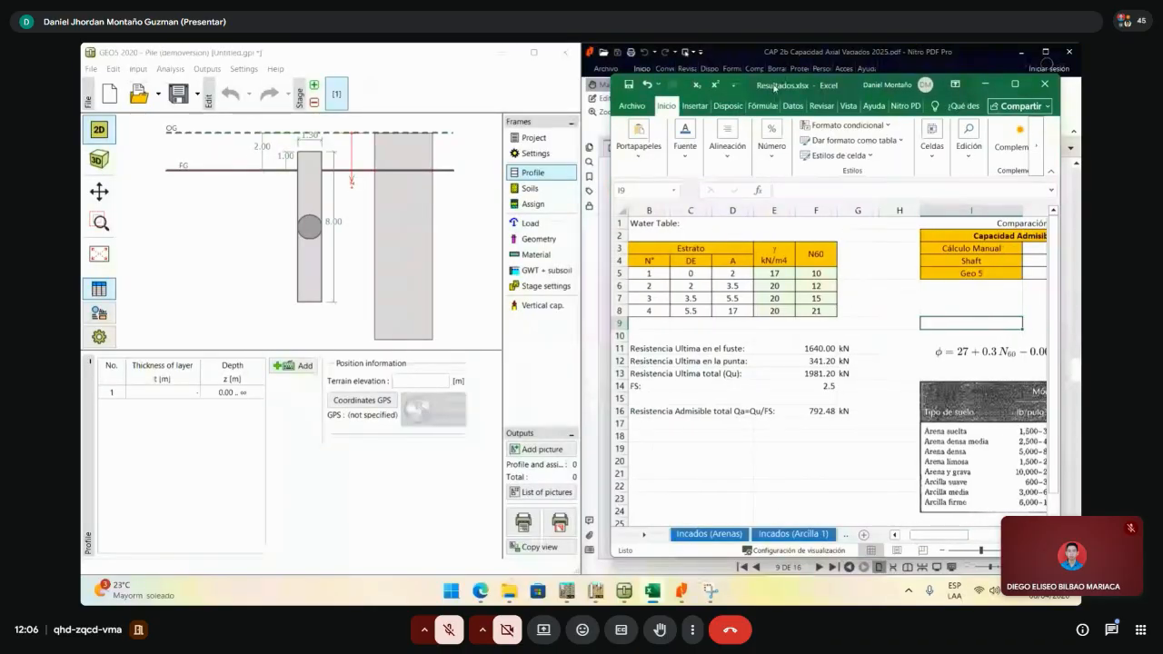
drag(774, 88, 268, 72)
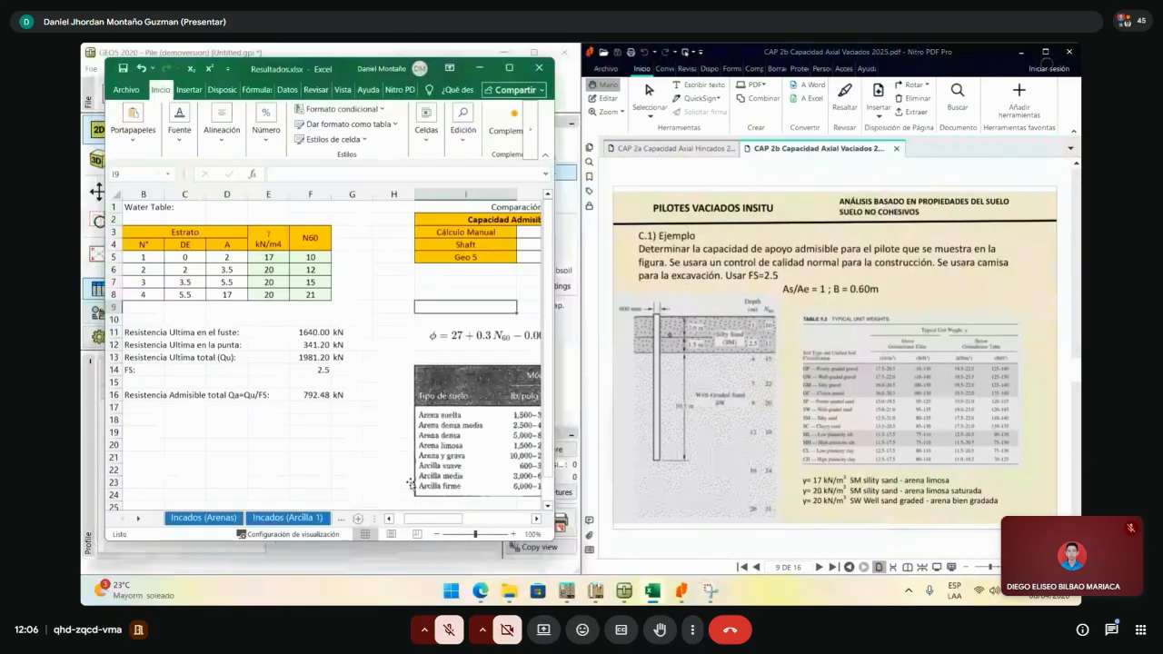
scroll(411, 482, left, 1)
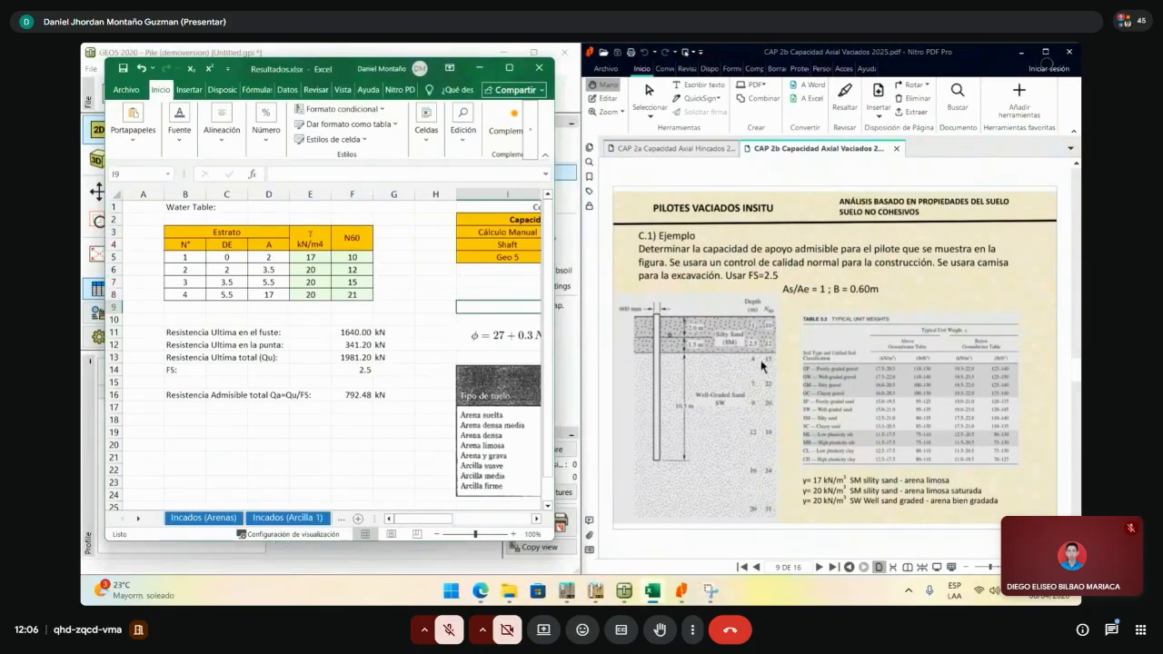
scroll(736, 370, down, 2)
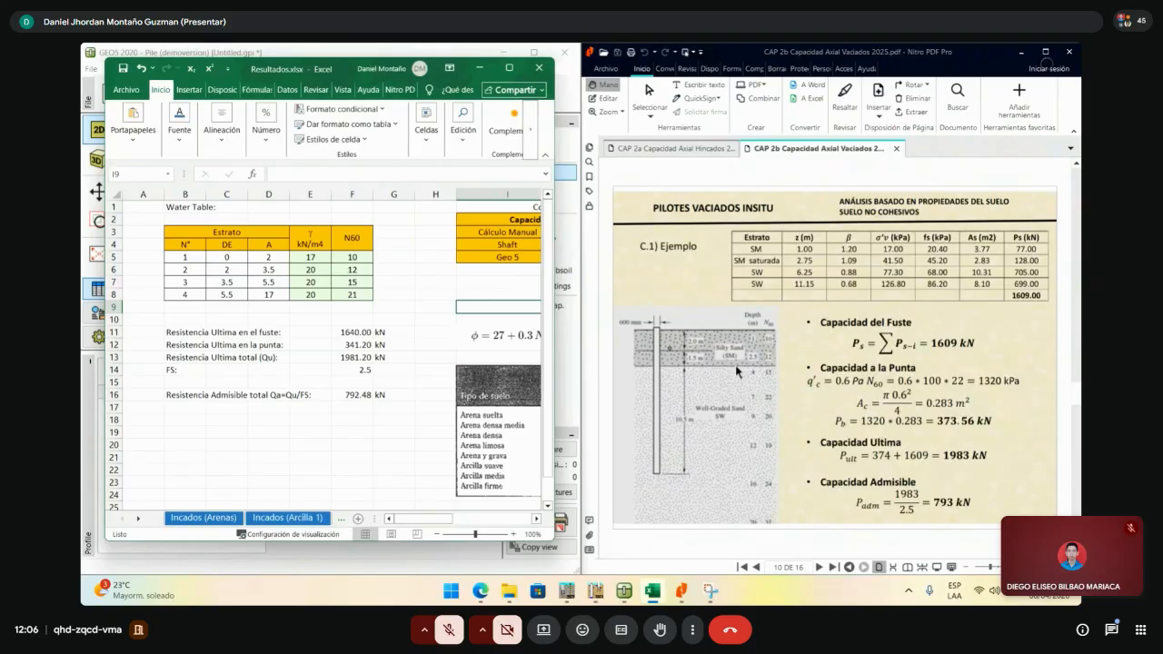
scroll(737, 371, up, 2)
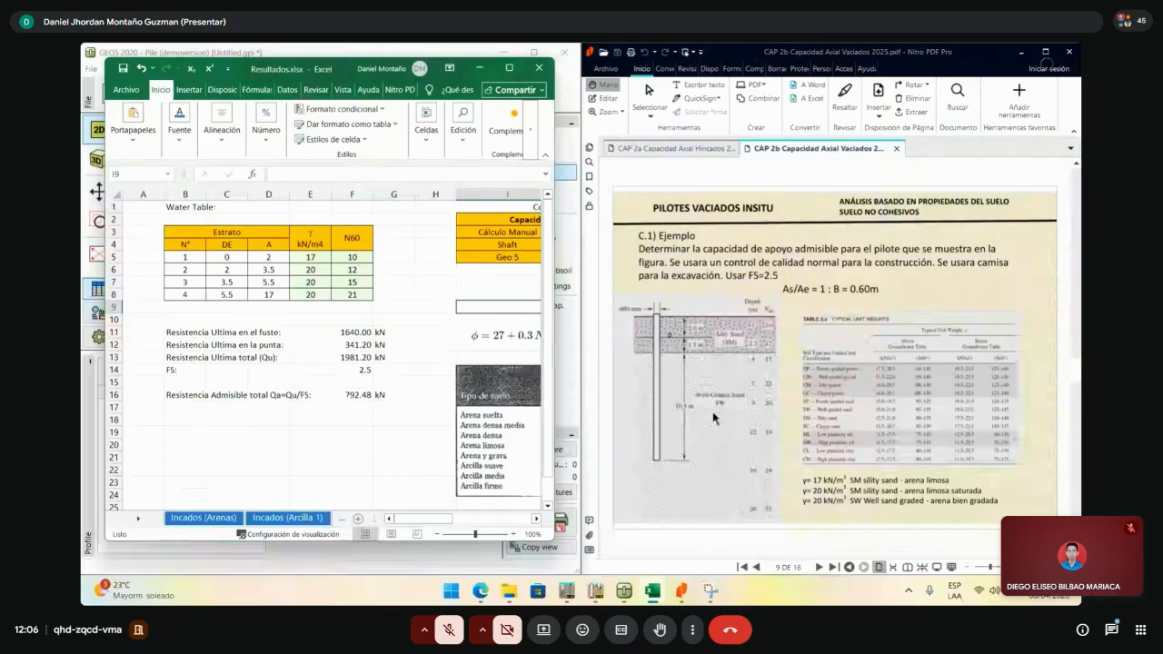
click(380, 309)
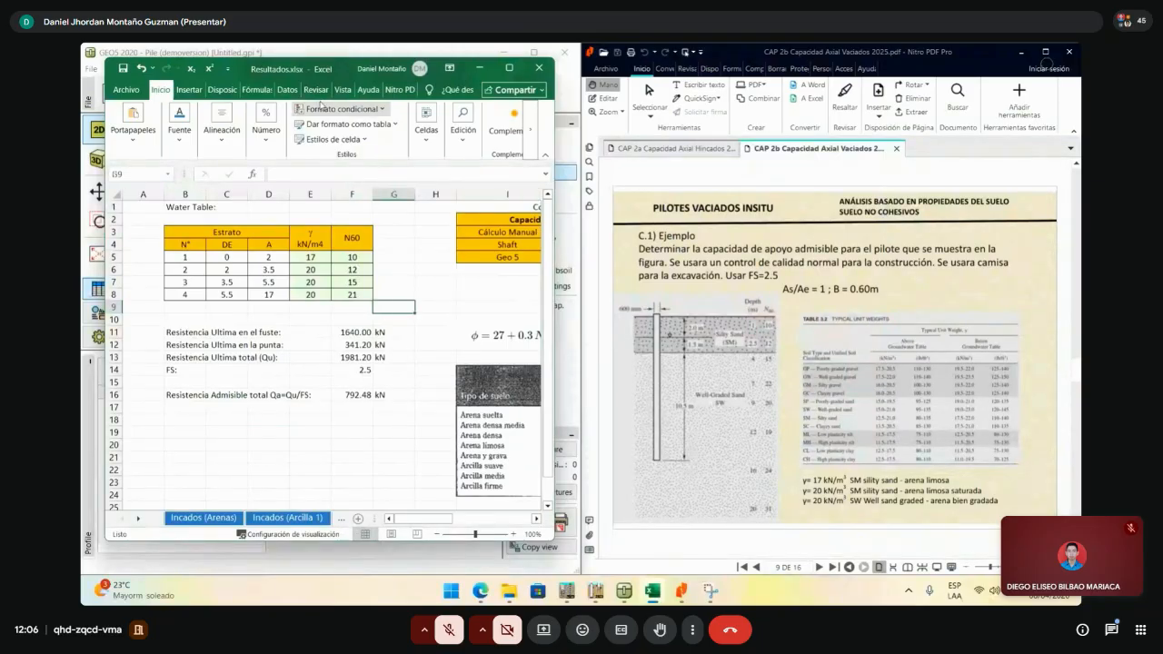
drag(254, 69, 775, 71)
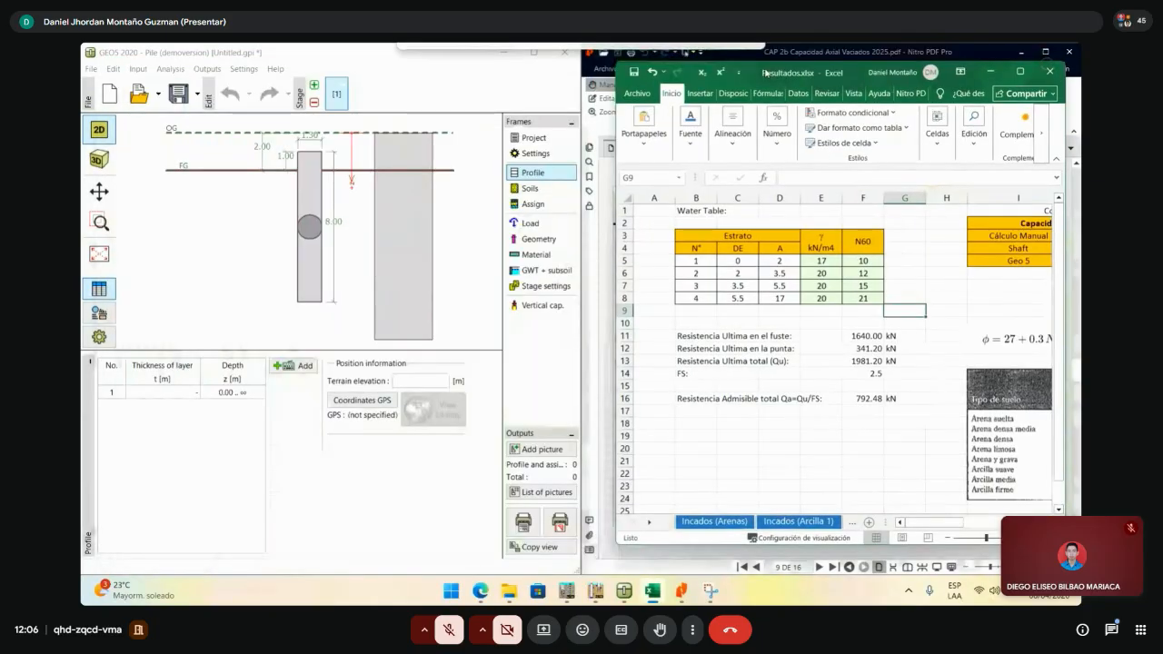
- Add layer interfaces at 2, 3.5 and 5.5 m depth to split the profile into four layers
click(294, 365)
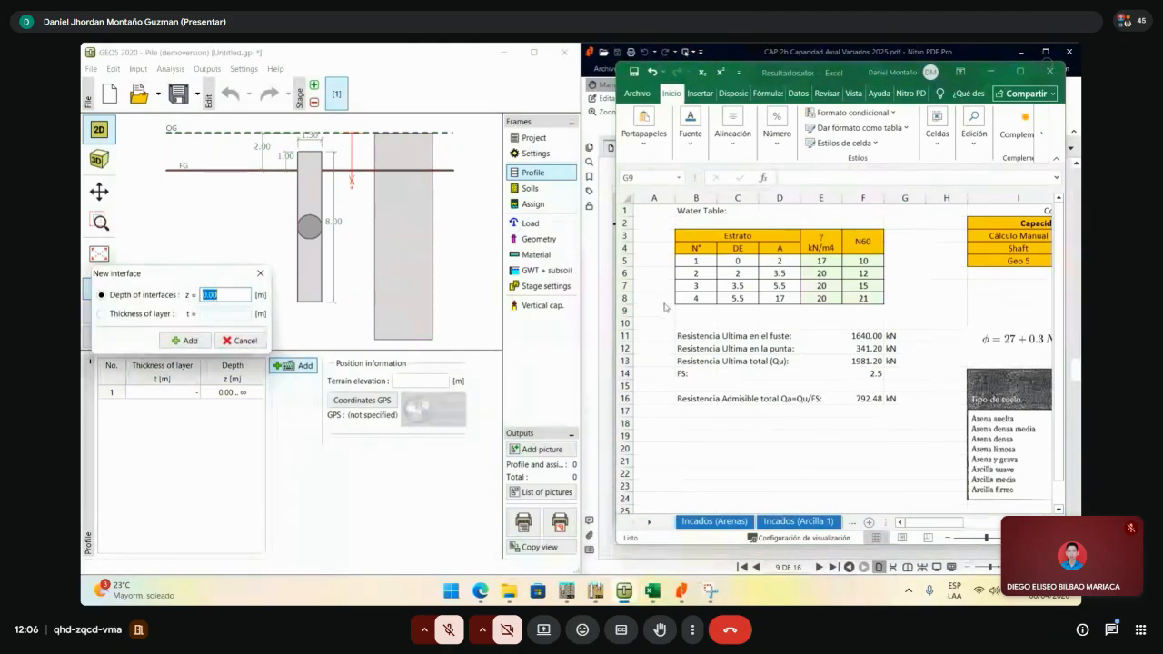
text(2)
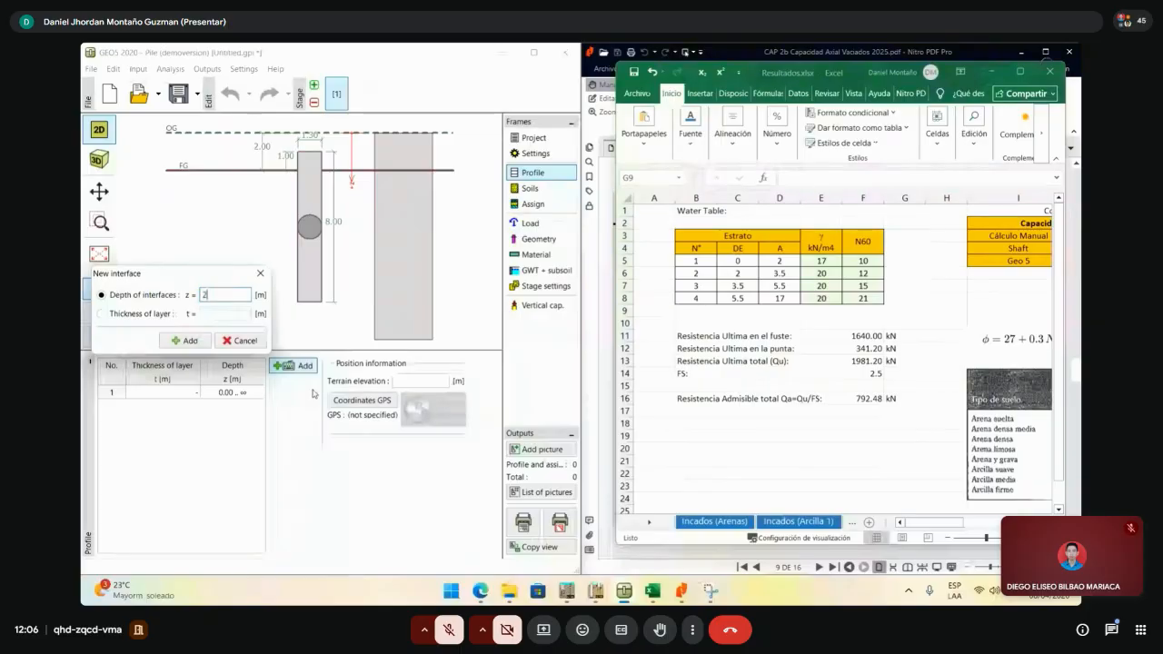
click(184, 342)
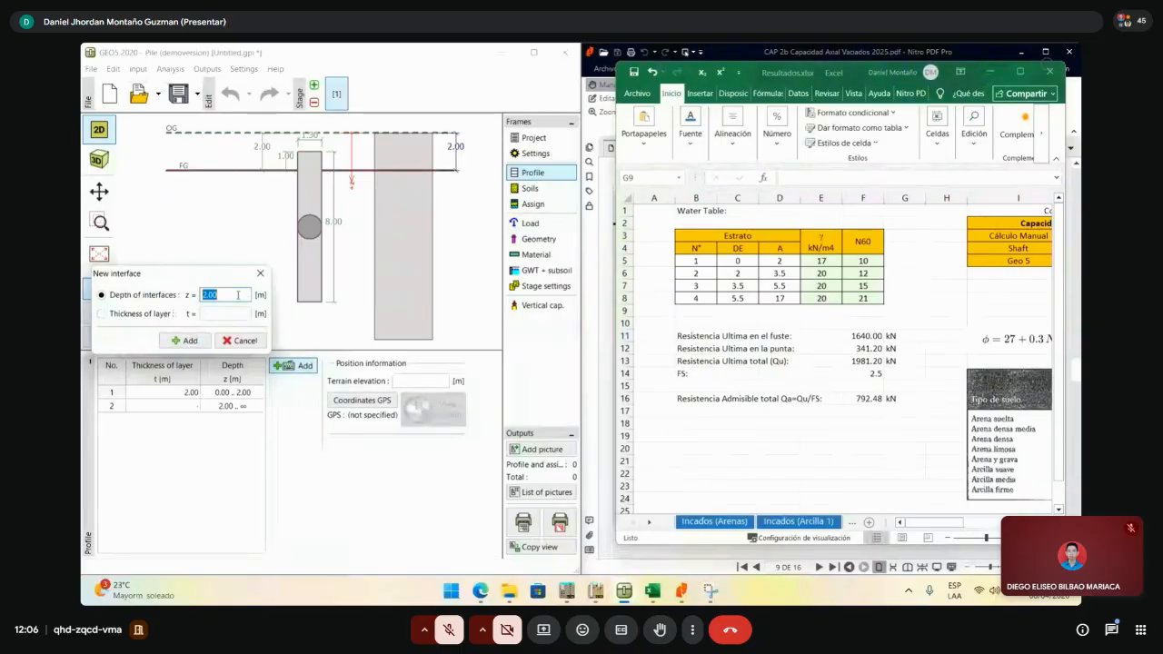
text(3.5)
click(184, 340)
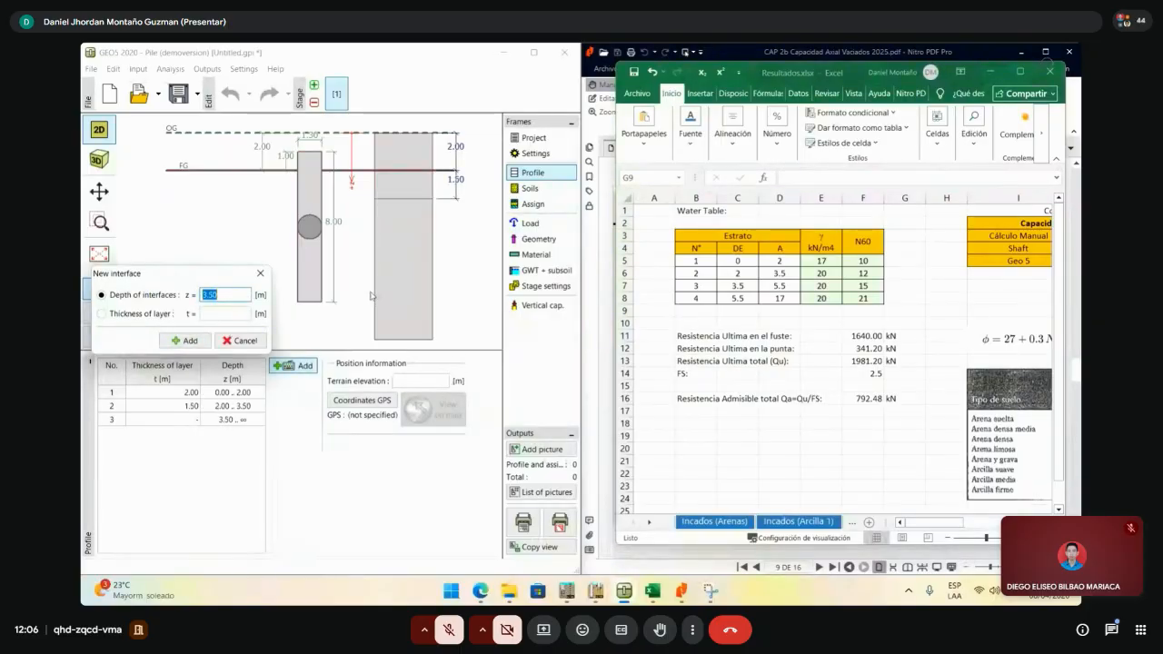
text(5.5)
click(185, 341)
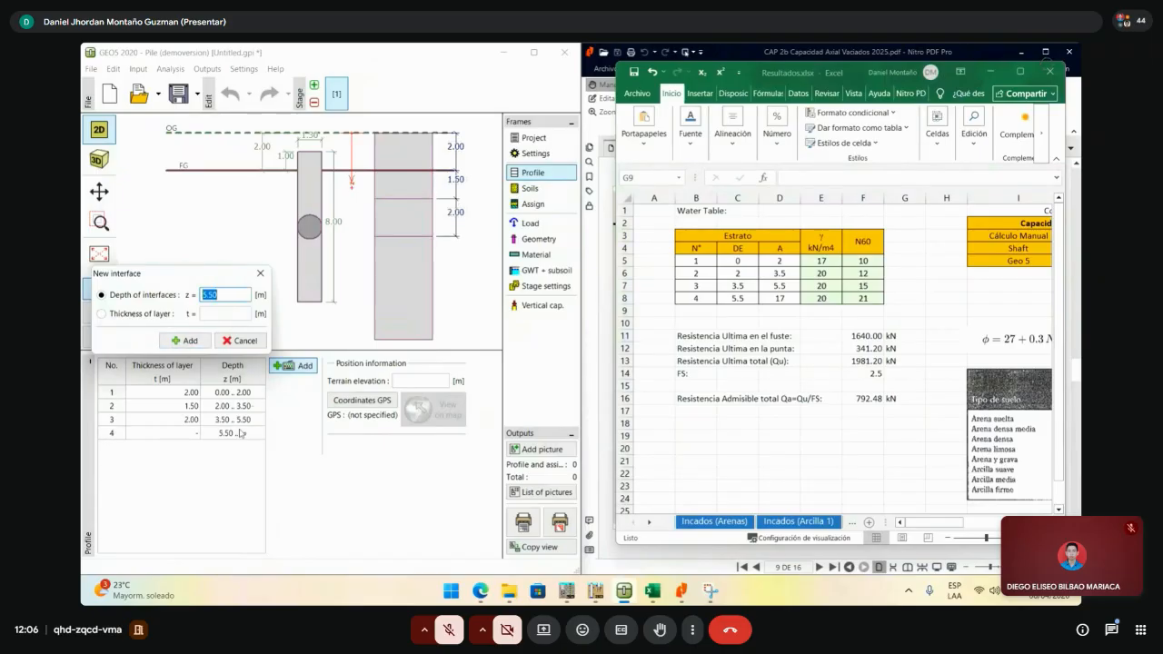
click(263, 276)
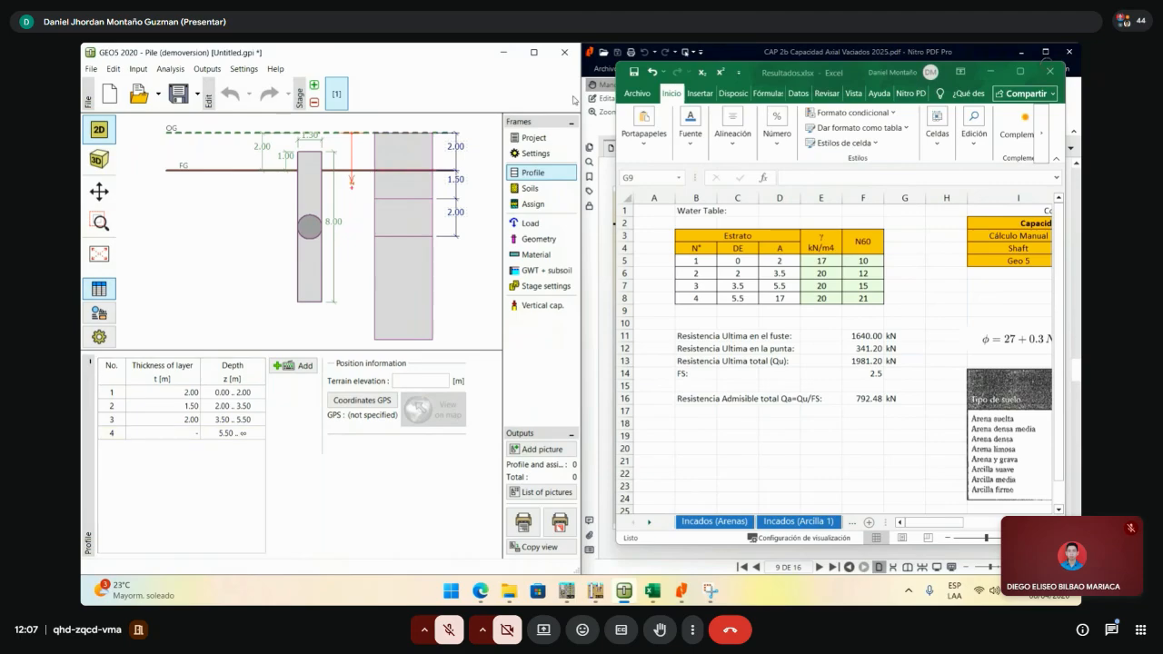
- Add a new soil named SM 1 with unit weight 17 kN/m³
click(537, 192)
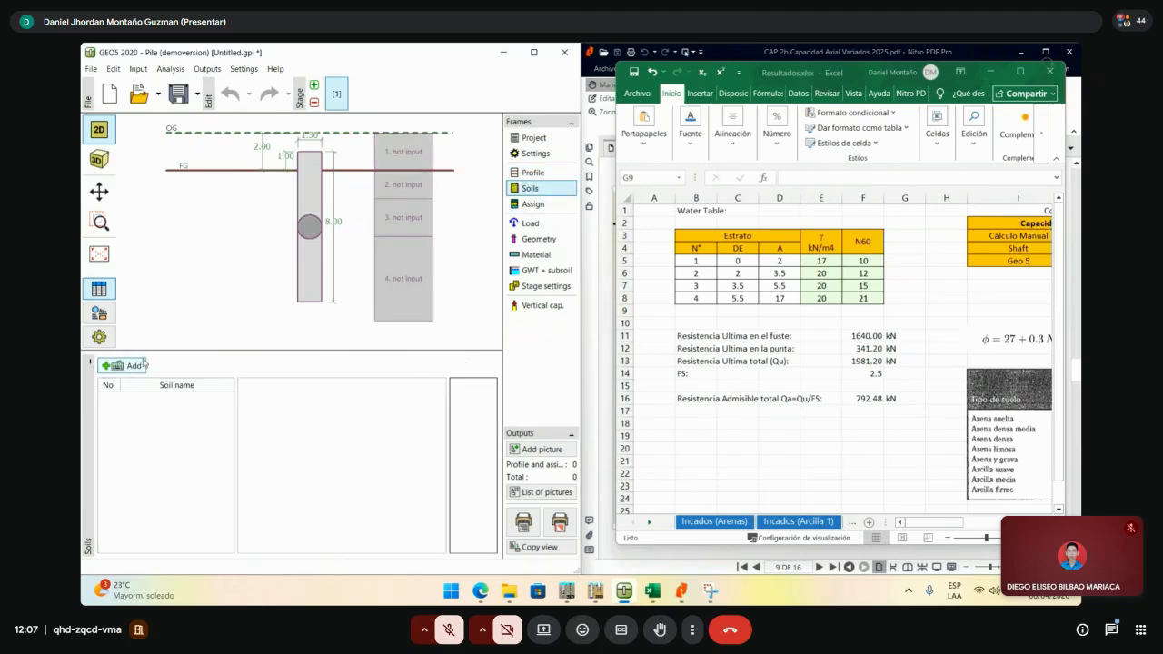
click(136, 366)
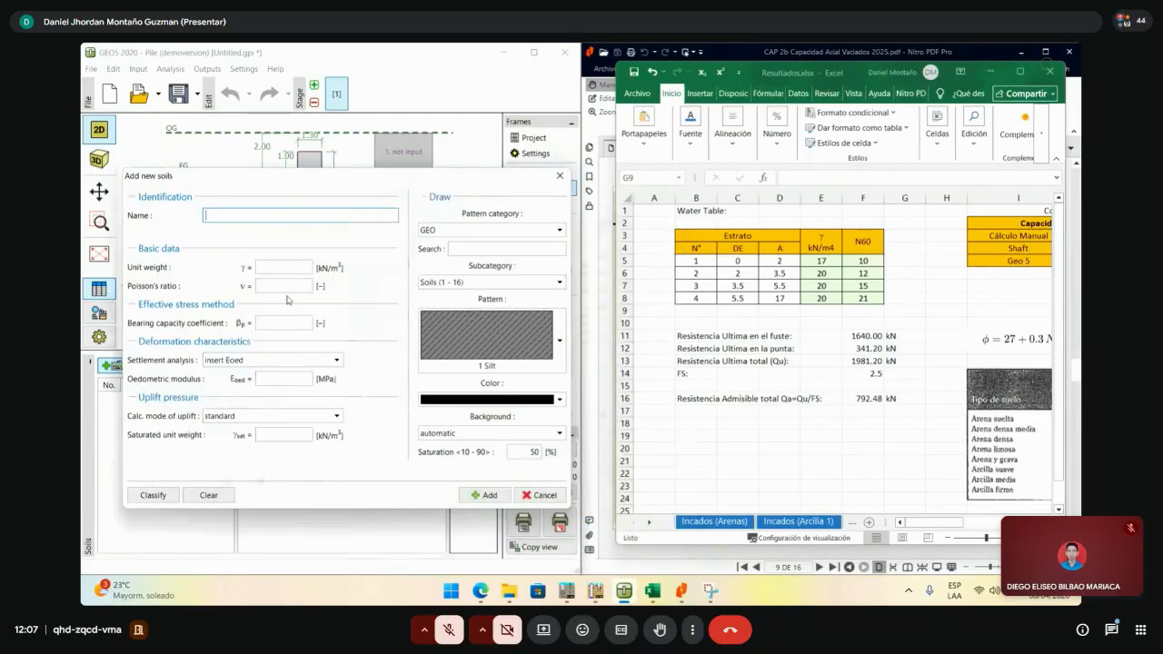
click(309, 269)
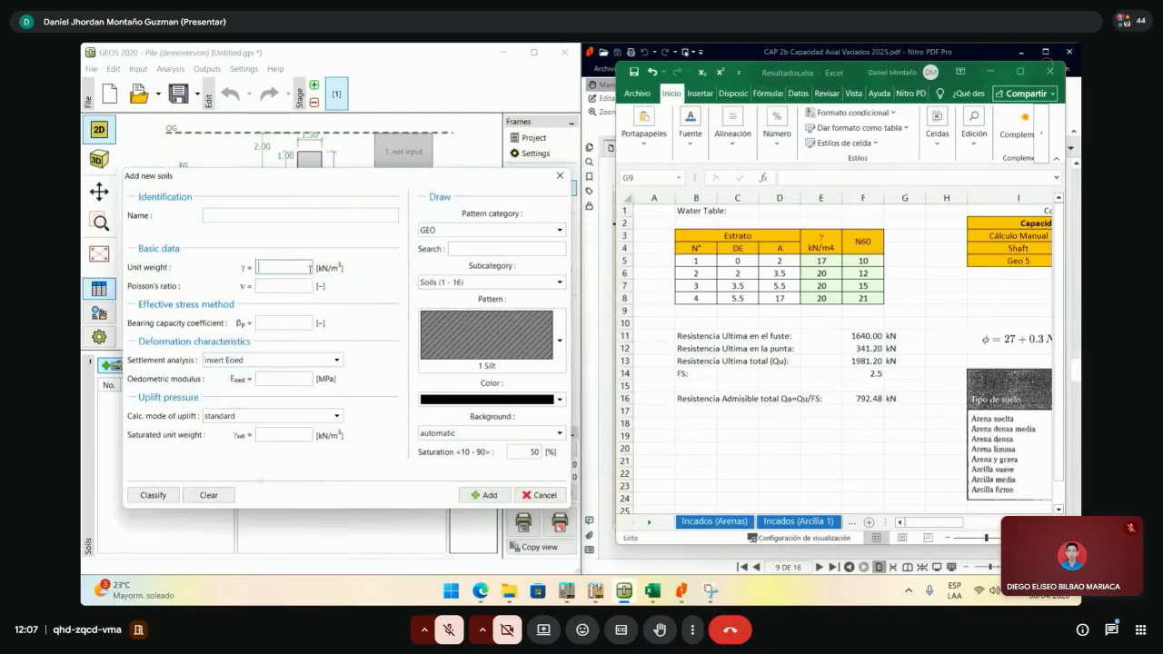
click(300, 216)
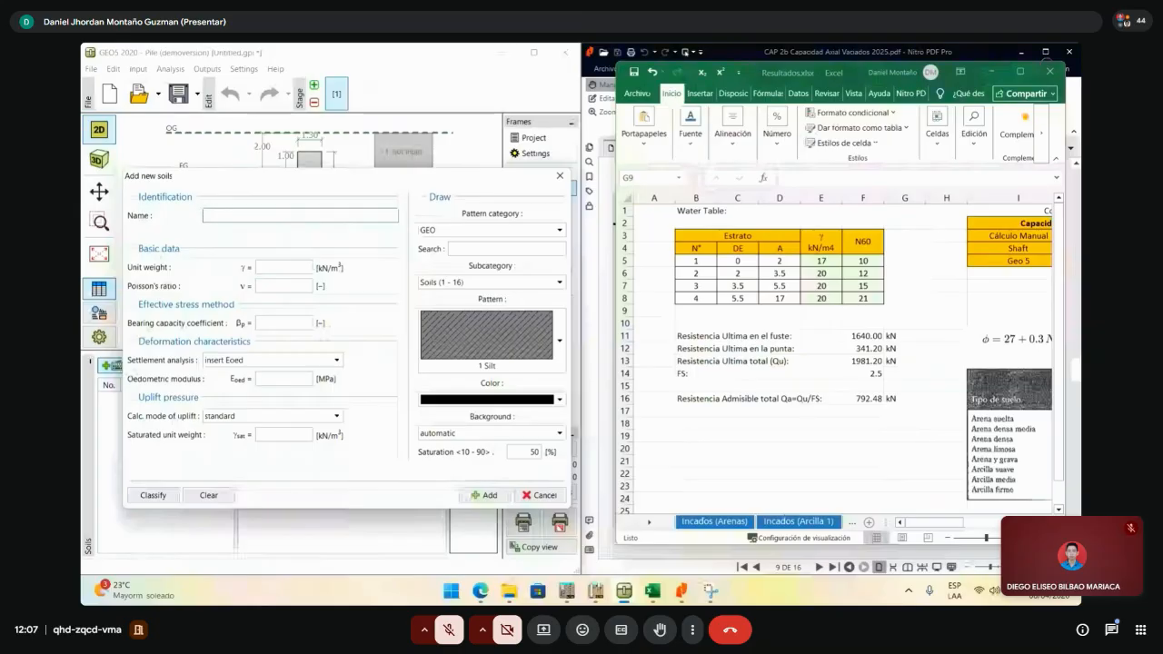
text(SM 1)
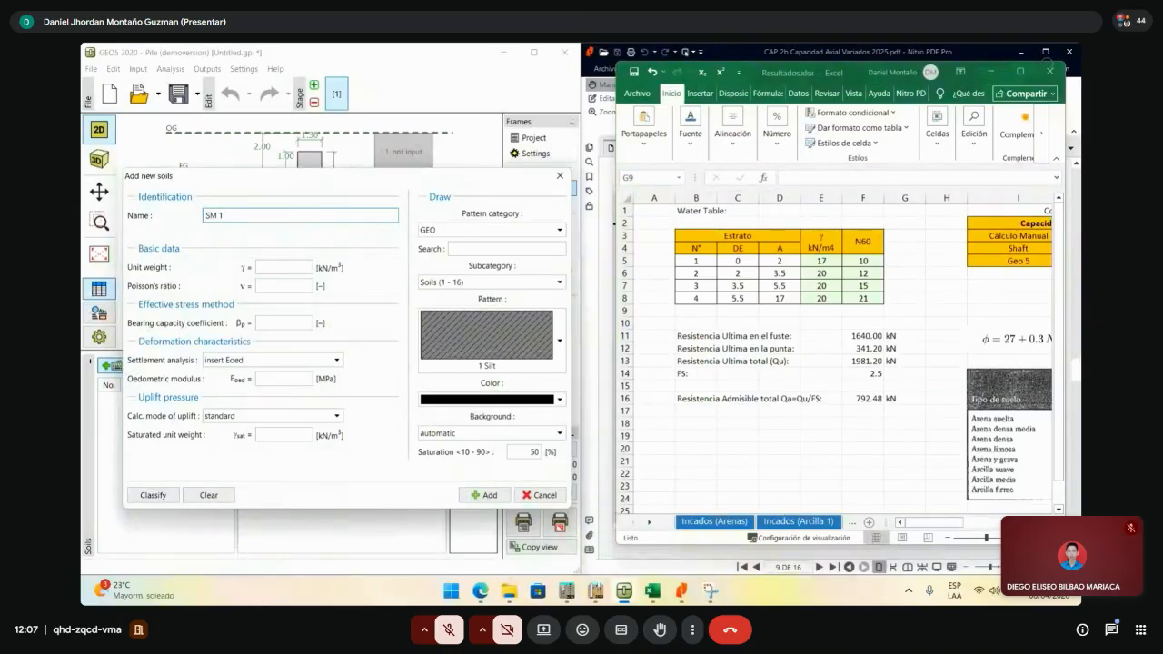
click(272, 266)
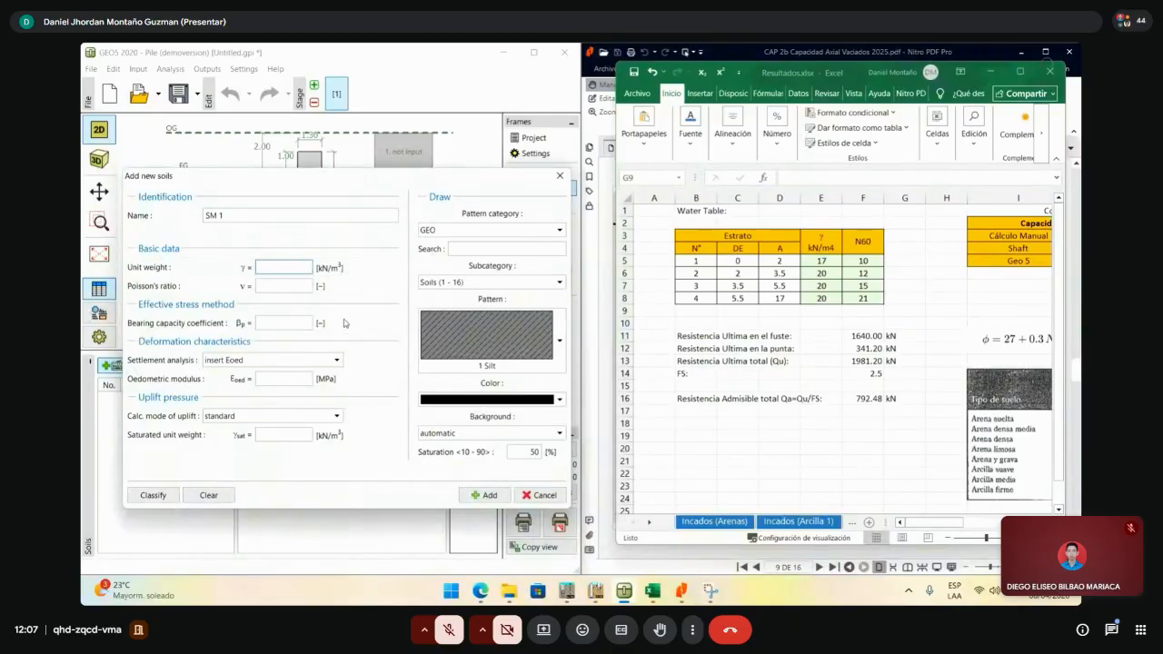
click(276, 286)
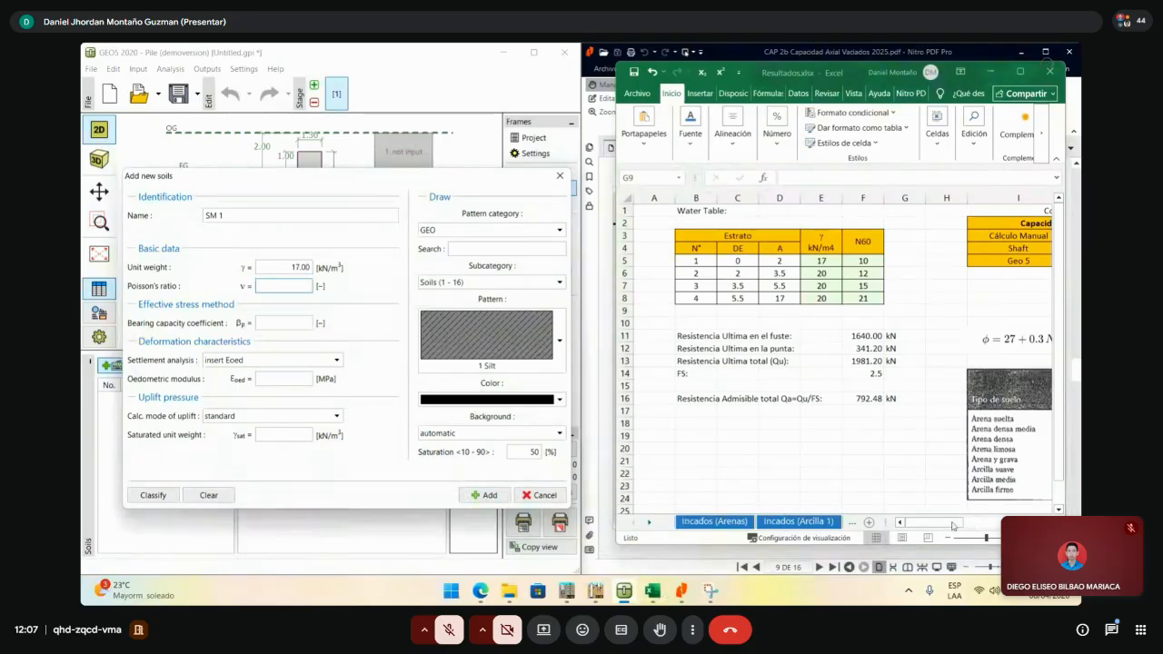
- Check the Excel strata, then give SM 1 a Poisson's ratio of 0.3
click(991, 525)
drag(957, 523, 1003, 524)
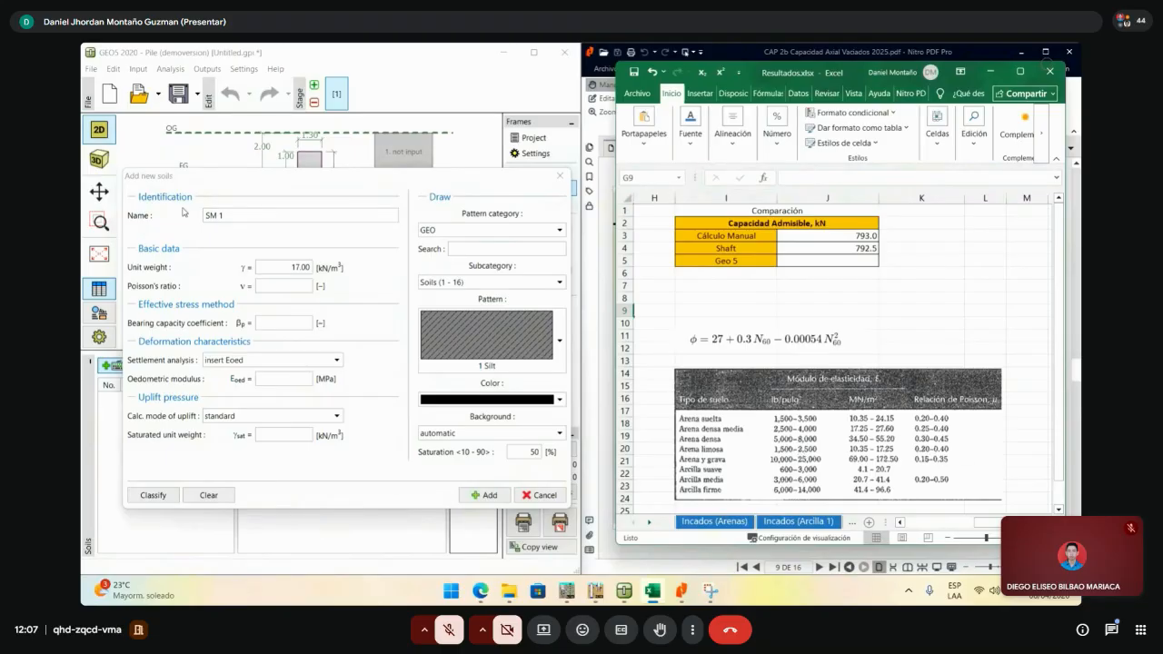
click(283, 285)
text(0.3)
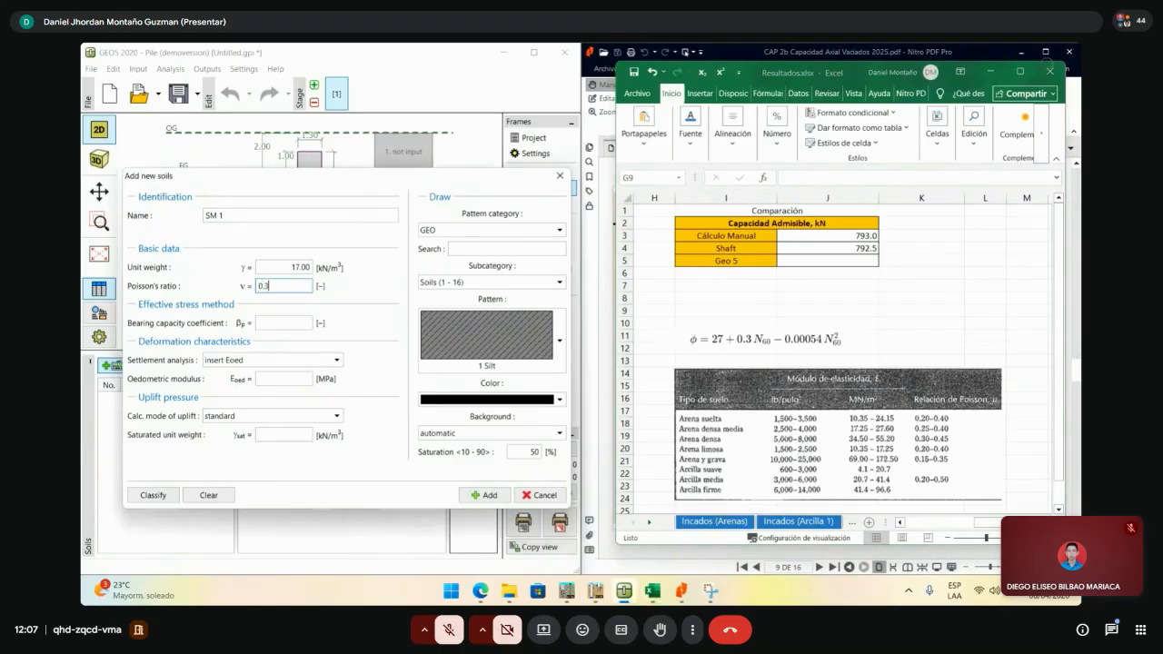
click(283, 319)
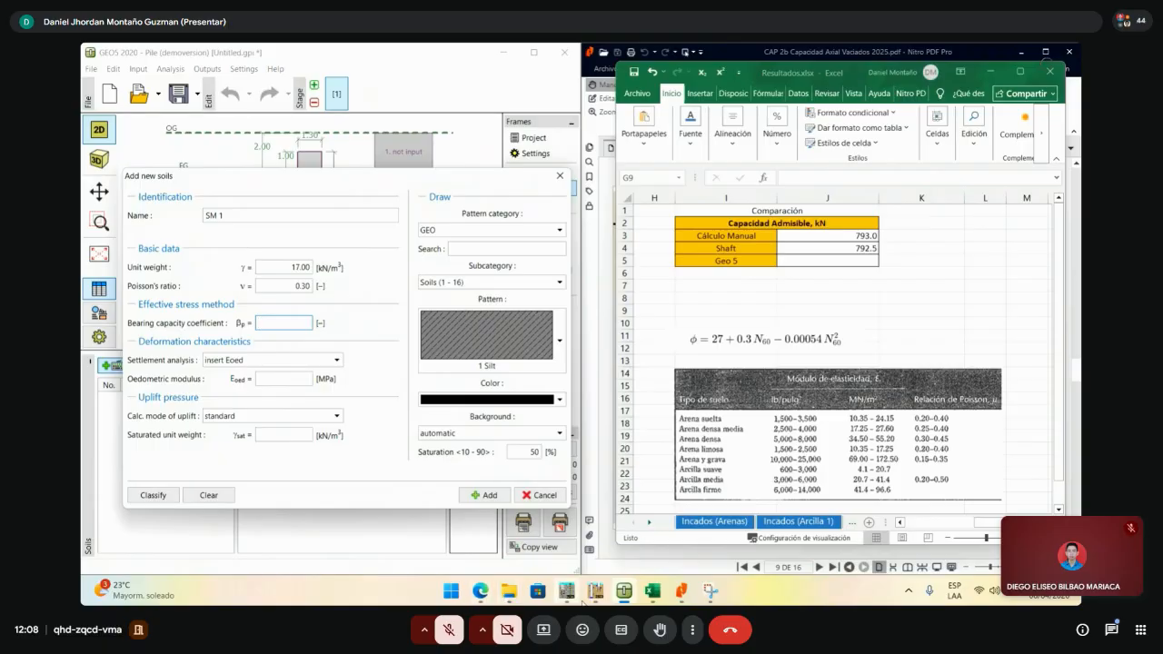
mouse_move(483, 603)
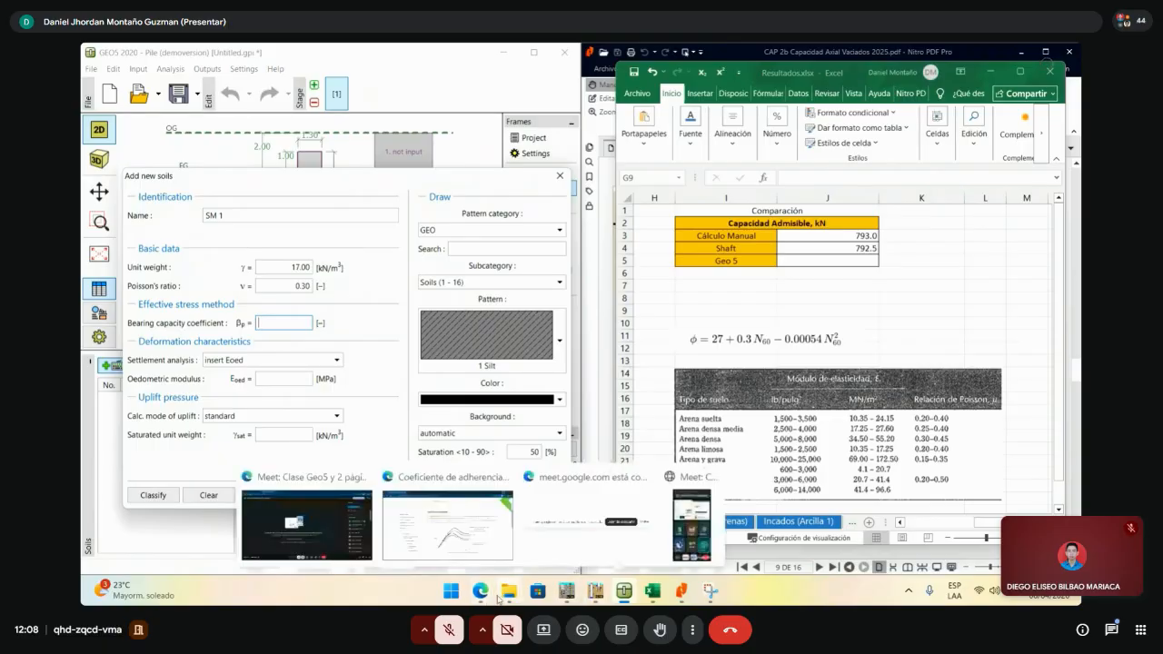
- Bring the browser forward and open the GEO5 Pile product help page
click(448, 525)
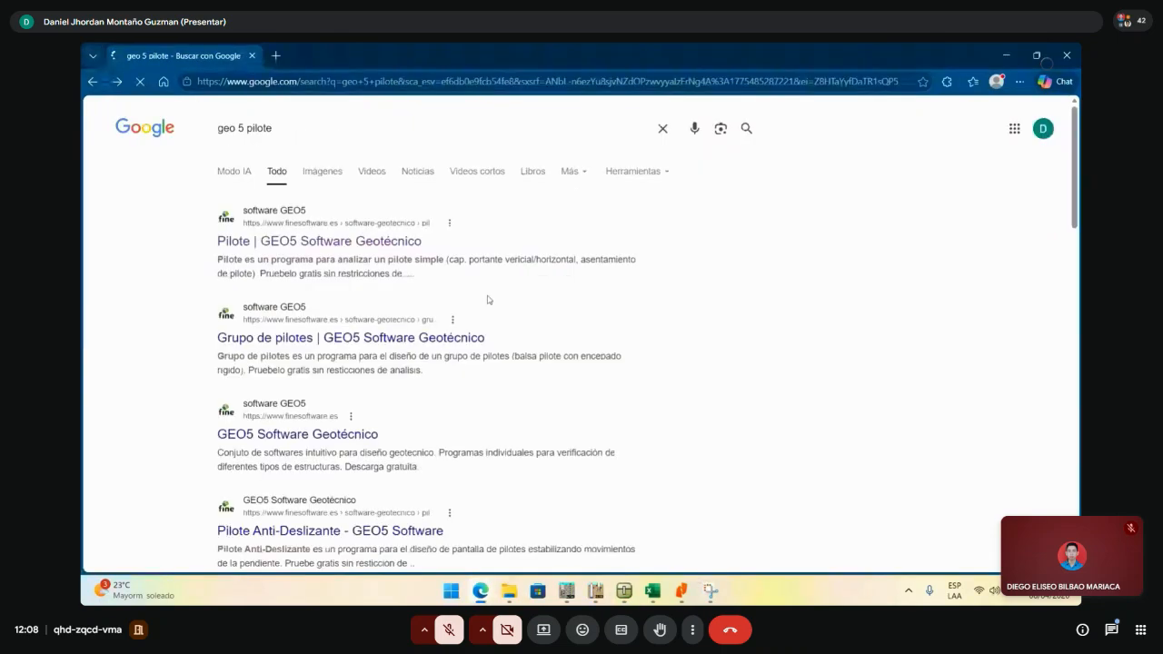
click(372, 243)
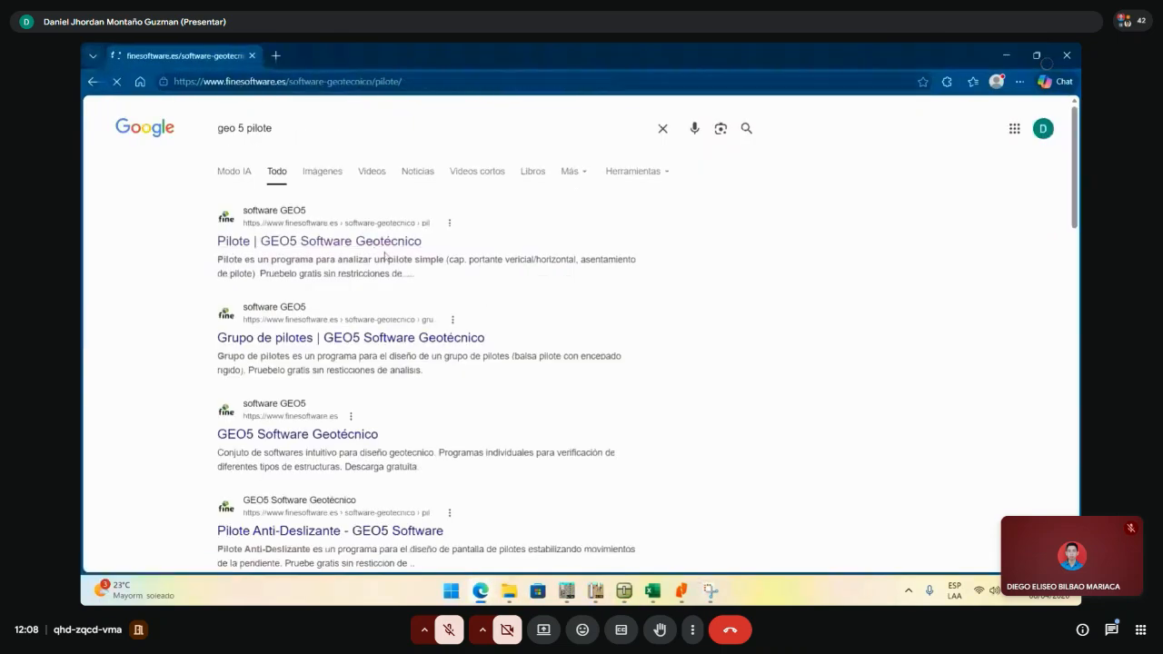
scroll(372, 346, down, 5)
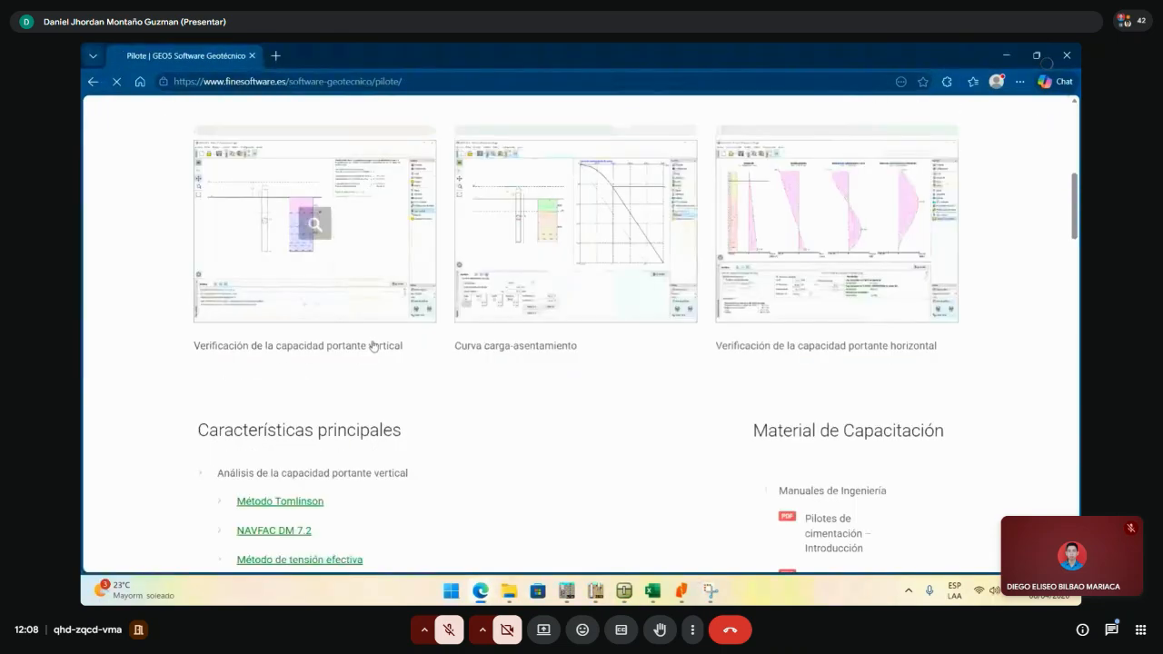
scroll(373, 345, down, 3)
- Open the 'Método de tensión efectiva' help page and read the shaft and base resistance formulas
click(338, 322)
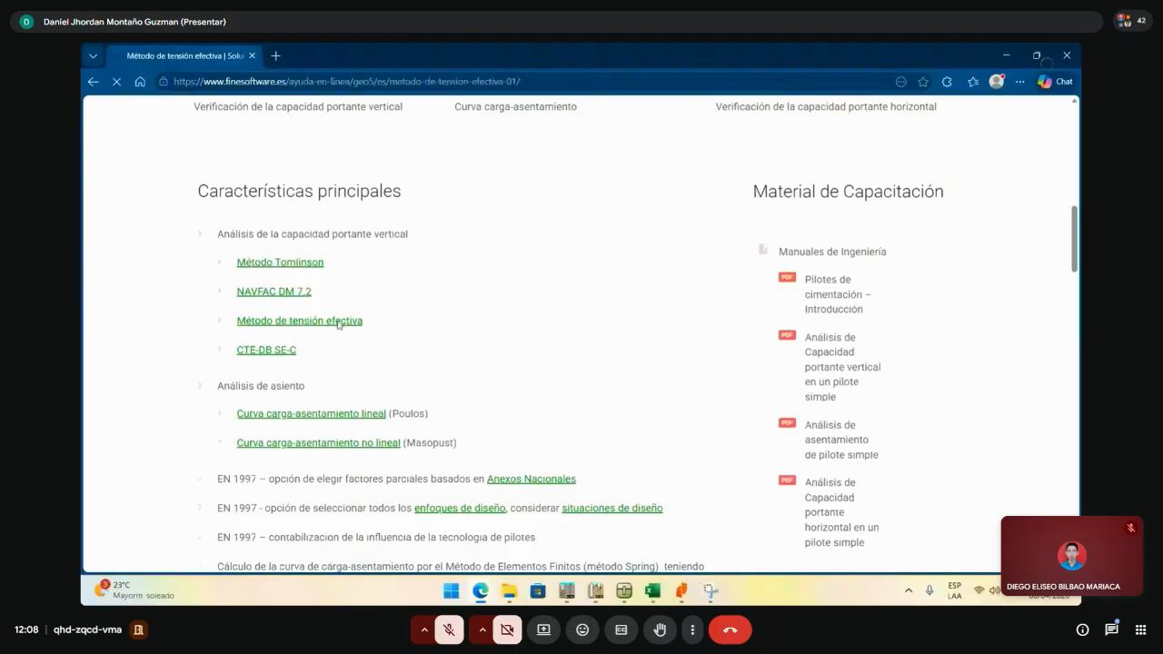
scroll(338, 325, down, 9)
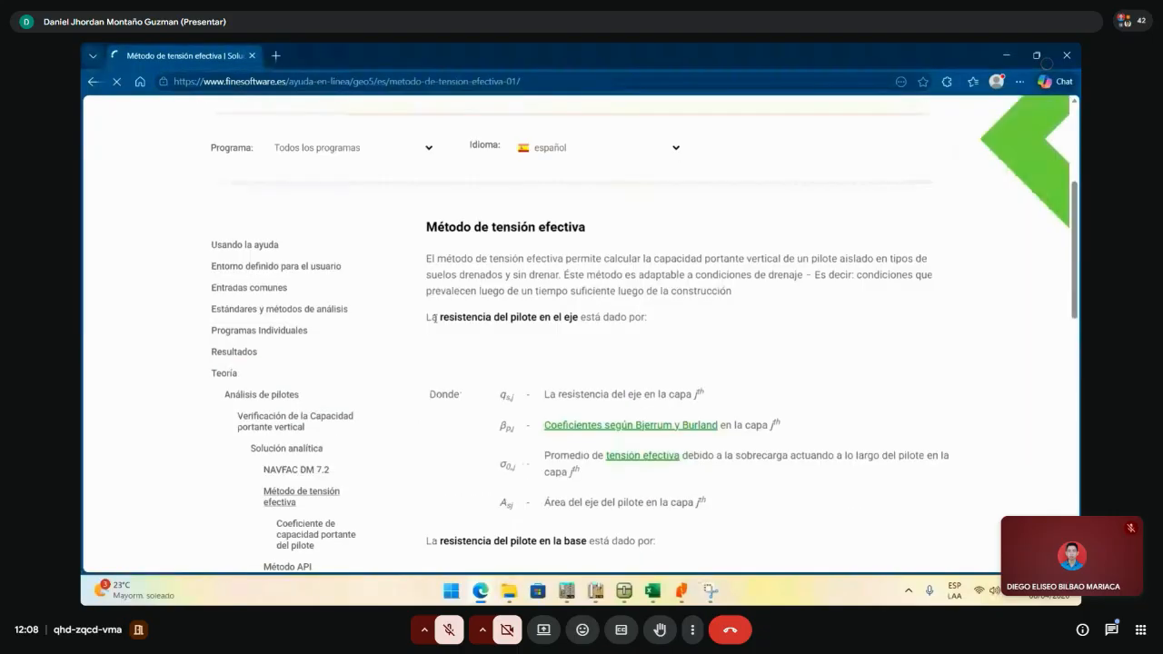
scroll(464, 331, up, 4)
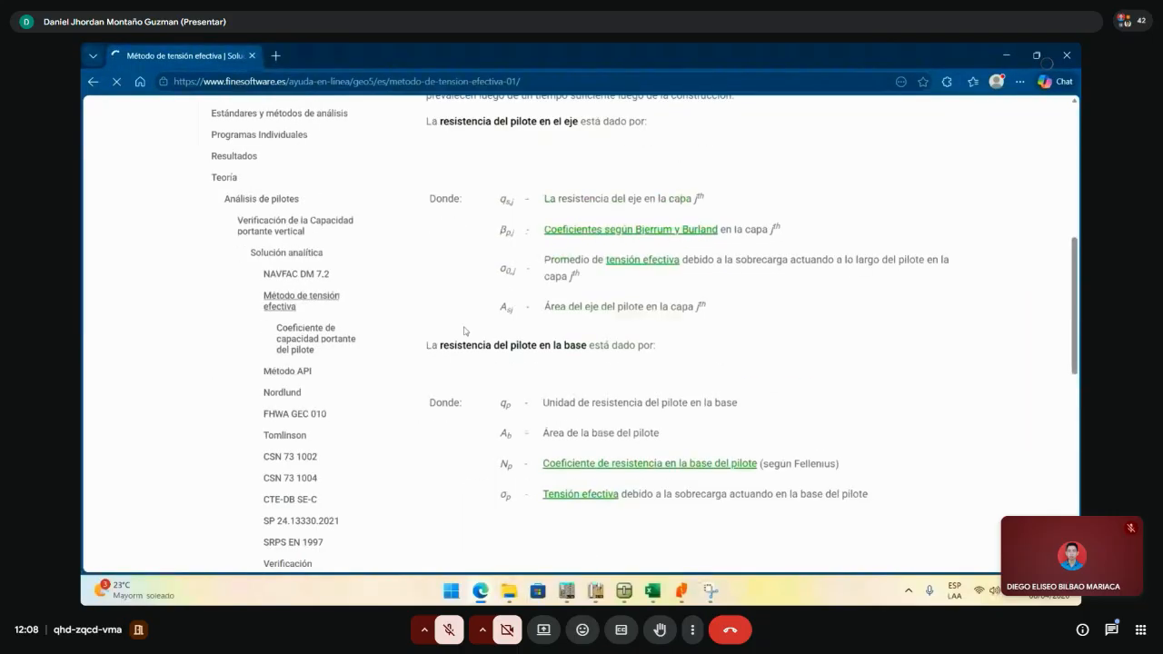
scroll(464, 331, up, 3)
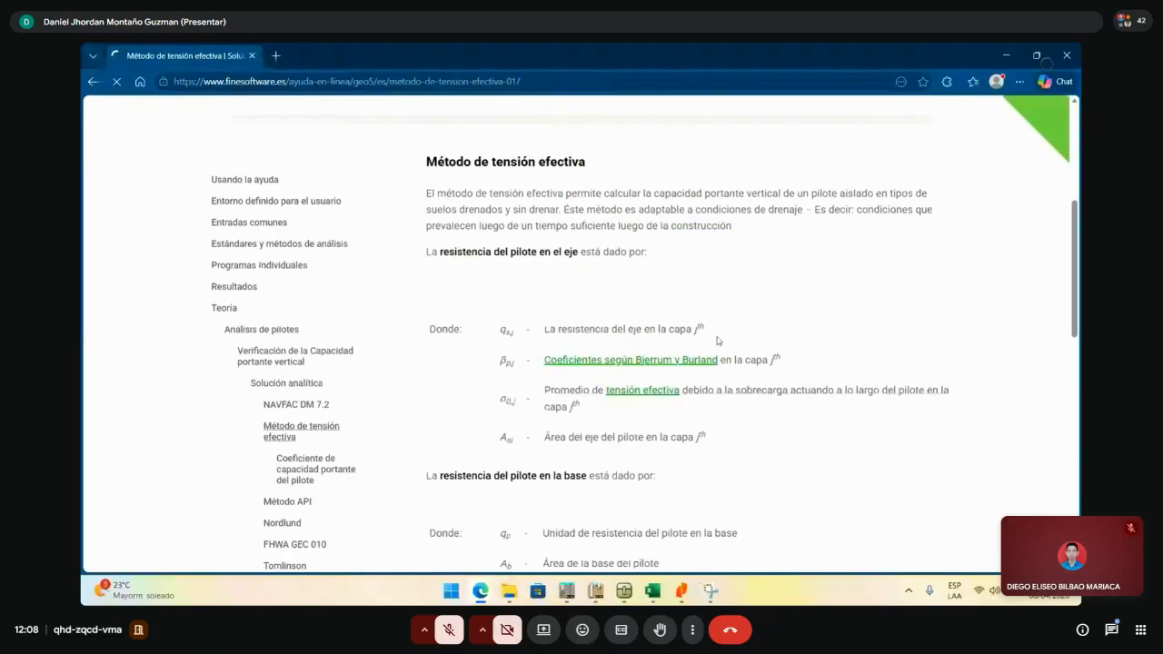
scroll(718, 341, down, 1)
scroll(718, 342, down, 1)
scroll(714, 340, up, 1)
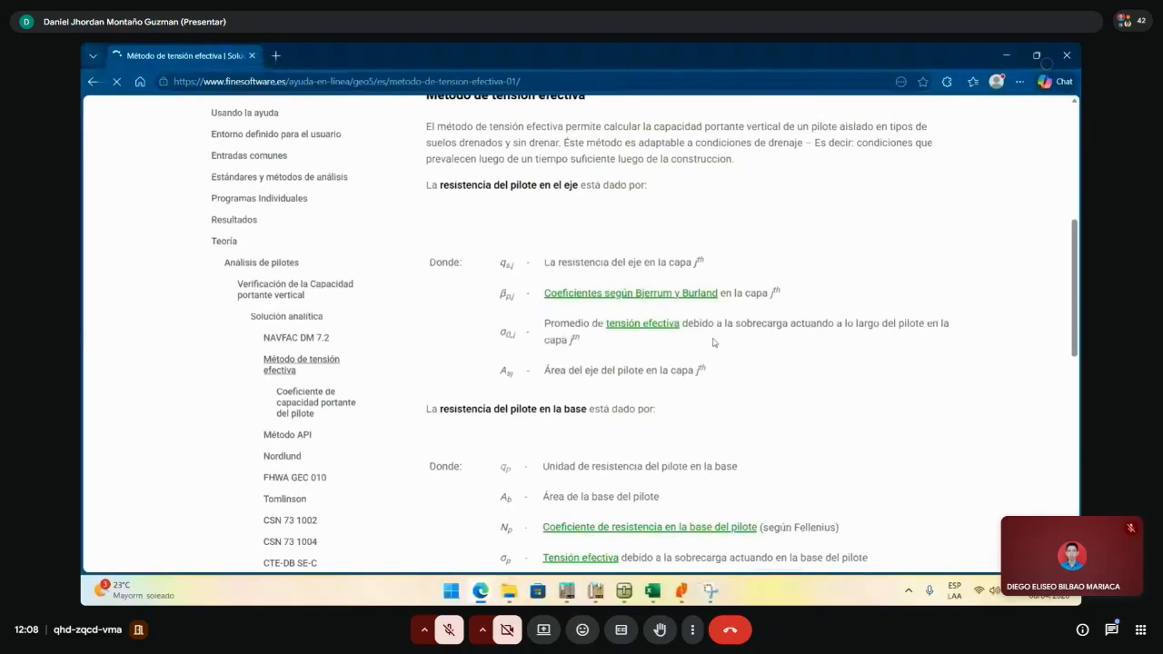
scroll(771, 357, down, 2)
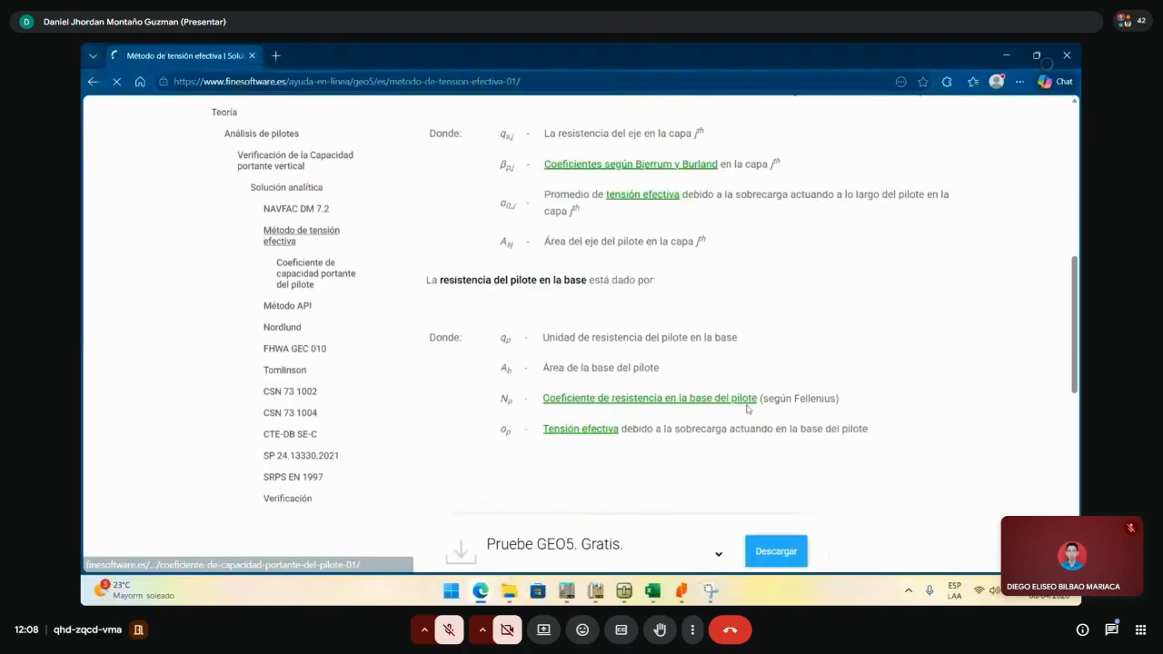
scroll(809, 408, up, 5)
- Minimize the help browser and show the PDF's C.1 example β table (1.20 to 0.68) on page 10
scroll(837, 364, down, 5)
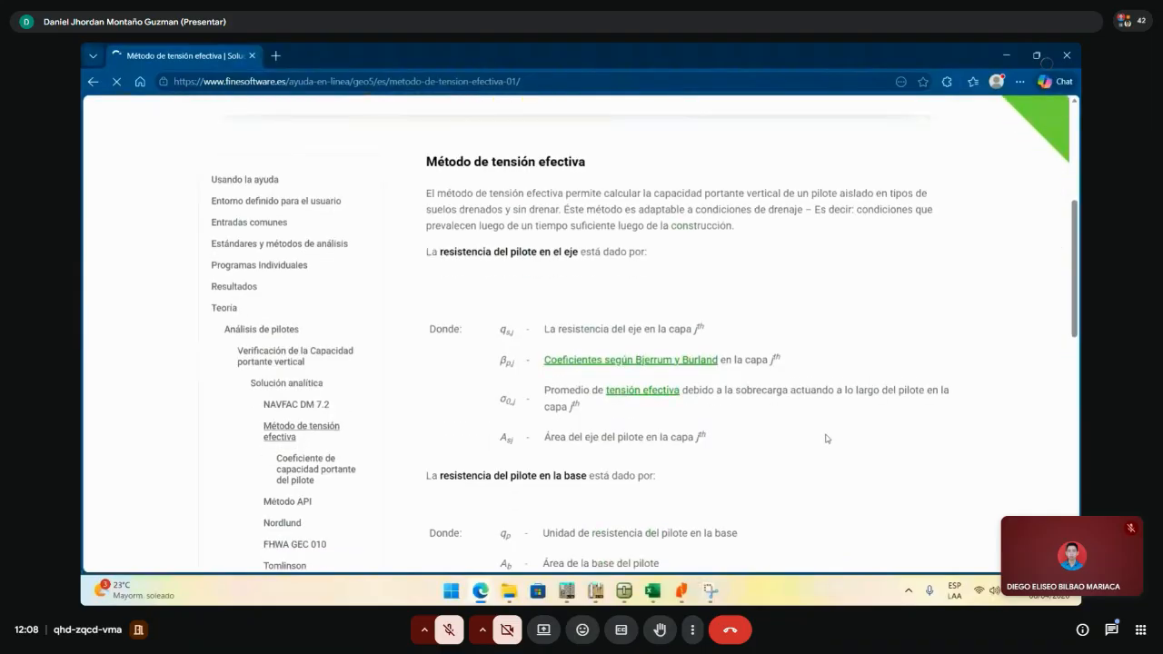
click(1007, 55)
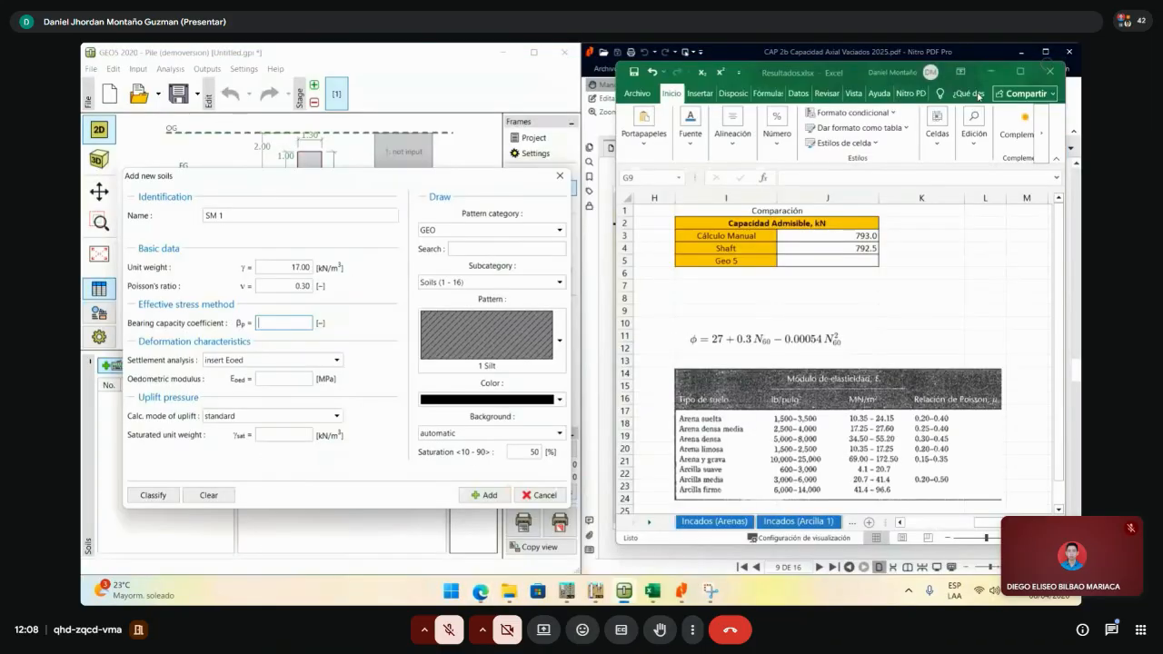
click(683, 589)
scroll(815, 411, down, 3)
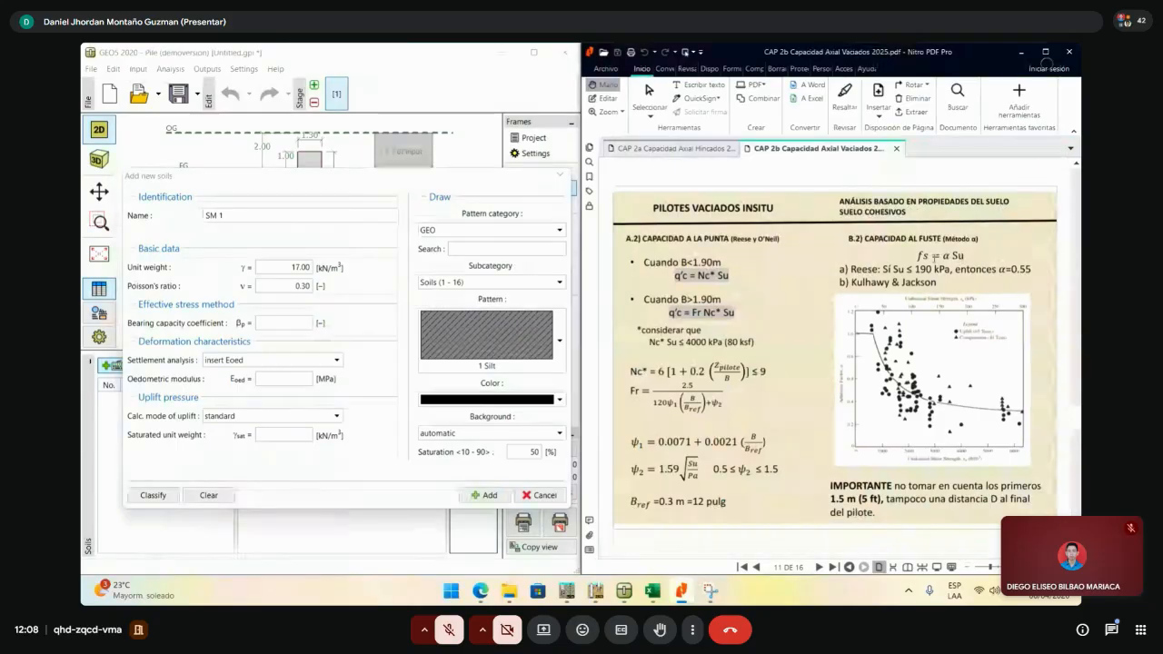
scroll(945, 272, up, 3)
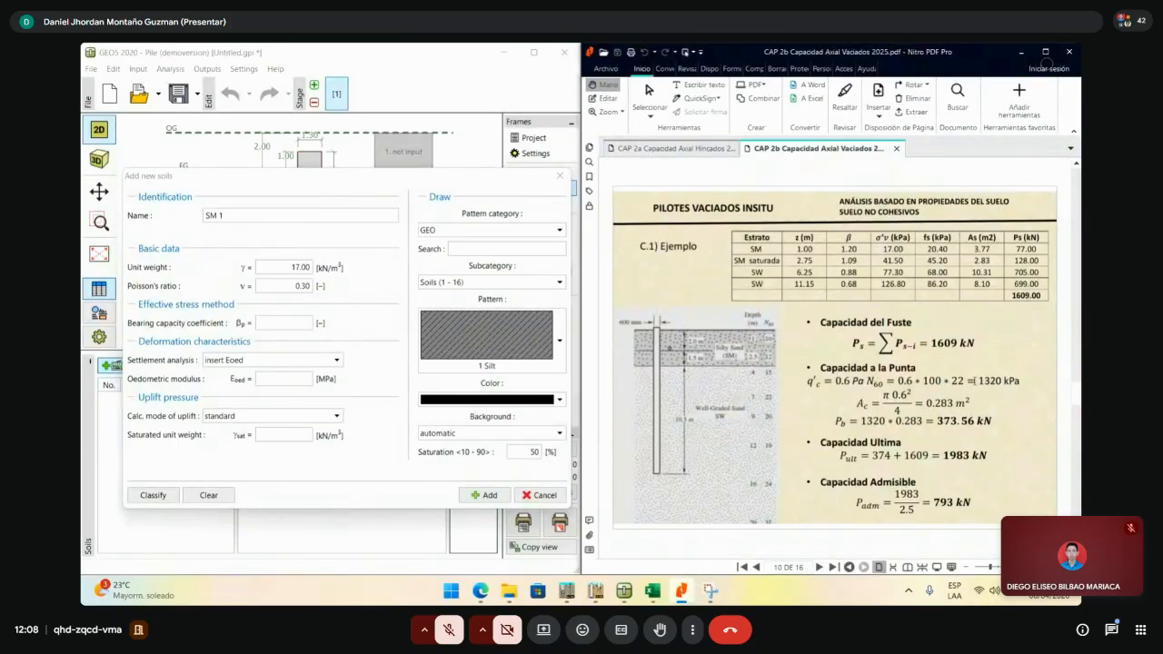
scroll(973, 379, up, 3)
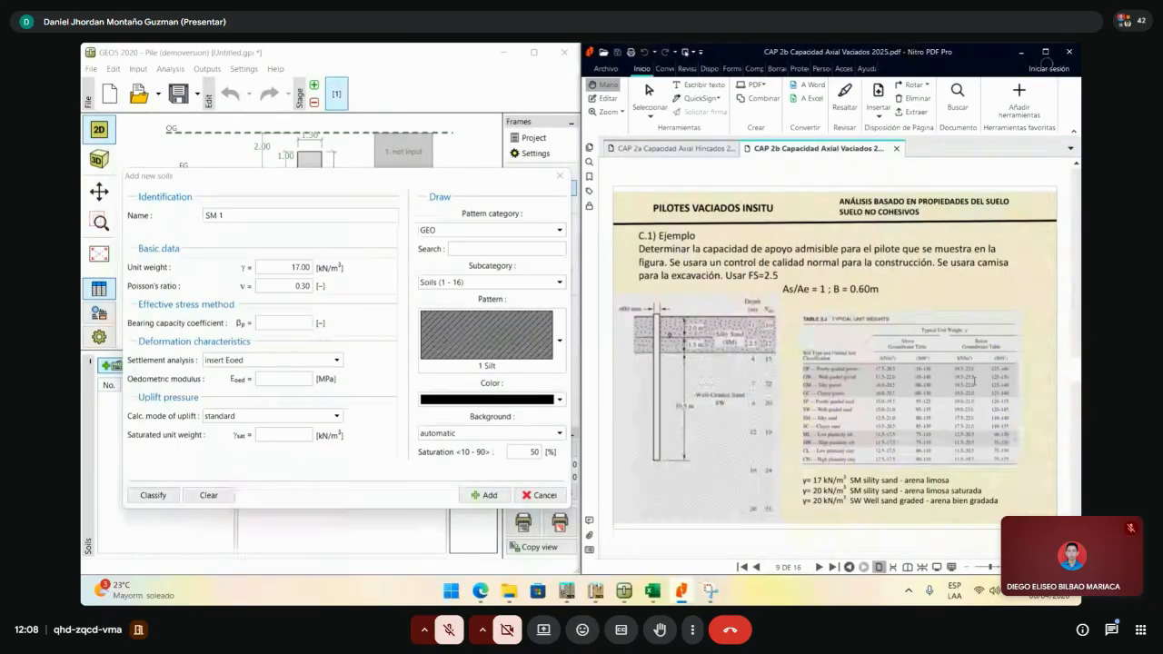
scroll(974, 380, down, 3)
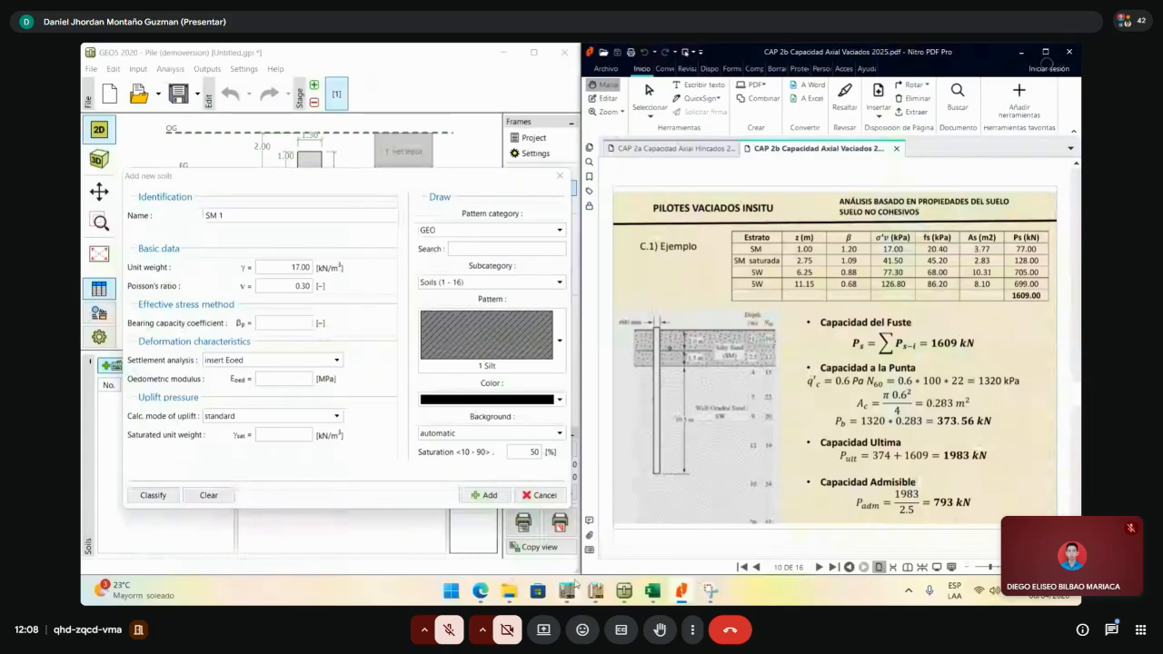
mouse_move(480, 591)
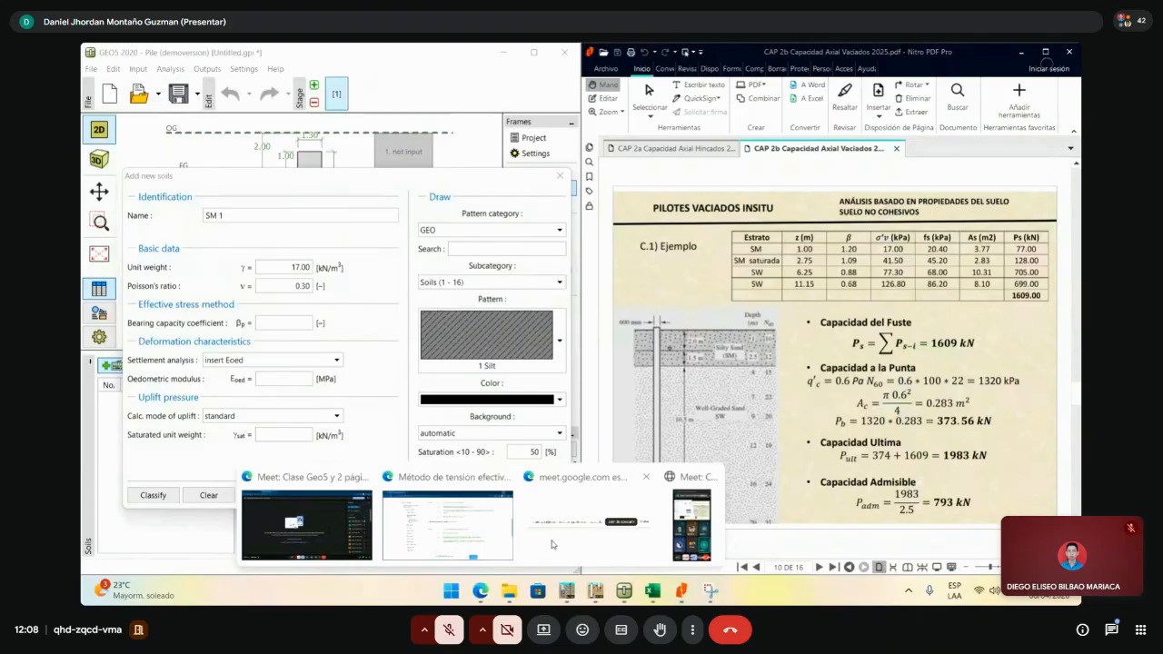
- Check the online help's Np/β table per soil type (sand β 0.30–0.60), then return to GEO5
click(448, 525)
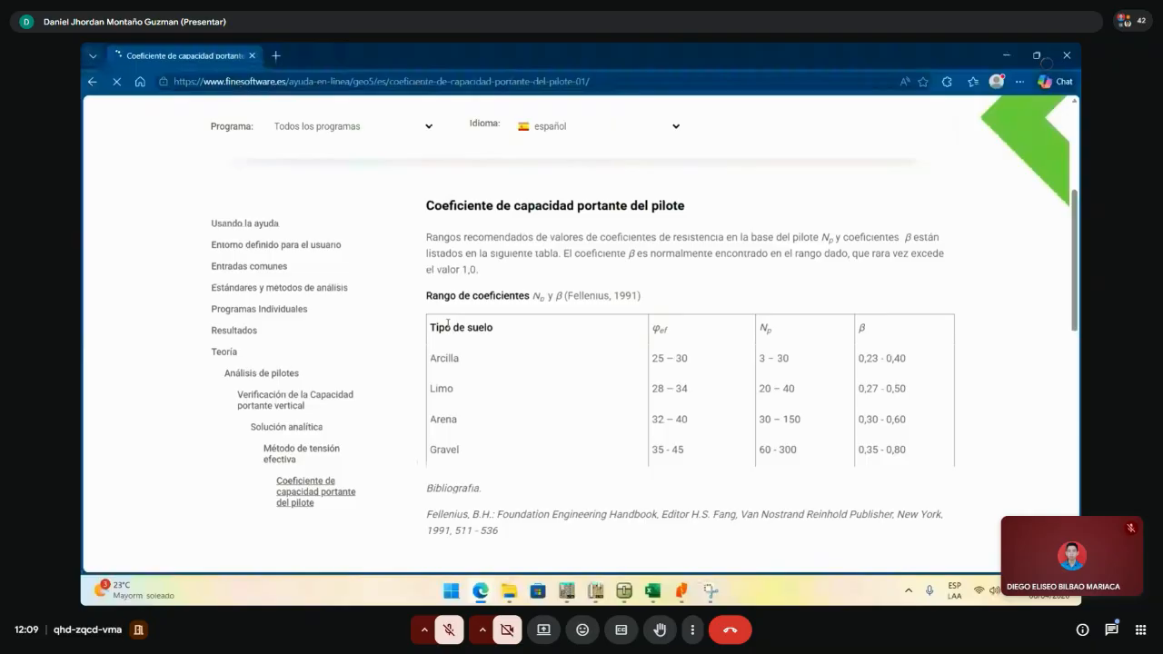
key(alt+Tab)
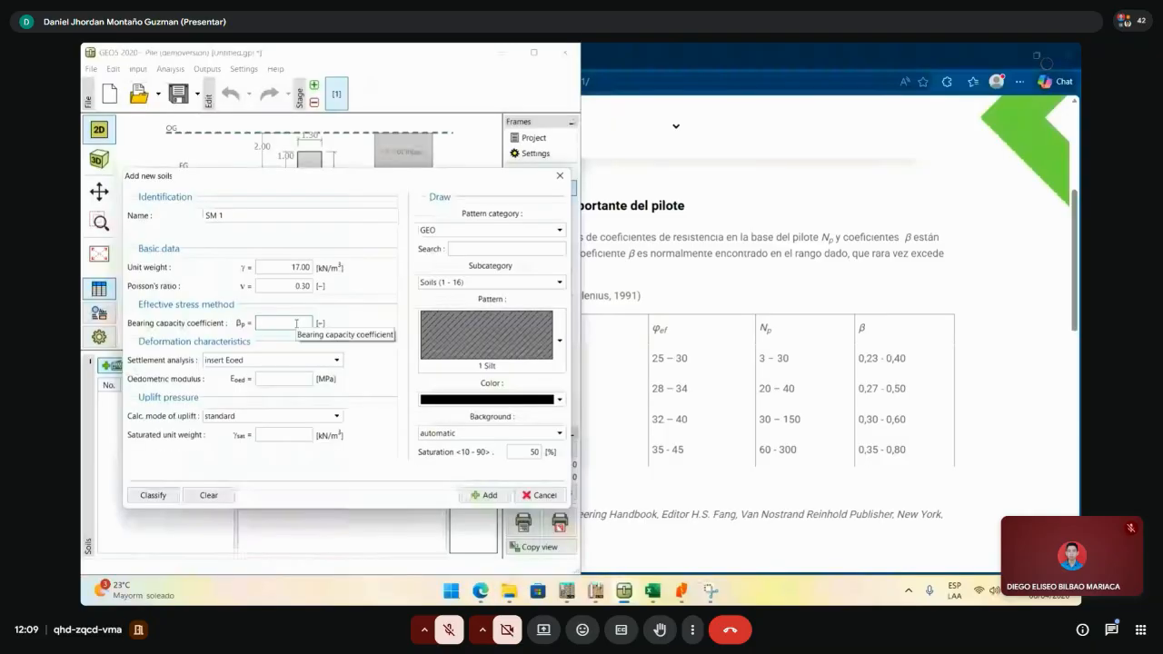
- Enter bearing capacity coefficient βp 0.50 and oedometric modulus 17.25 MPa for SM 1
text(0.50)
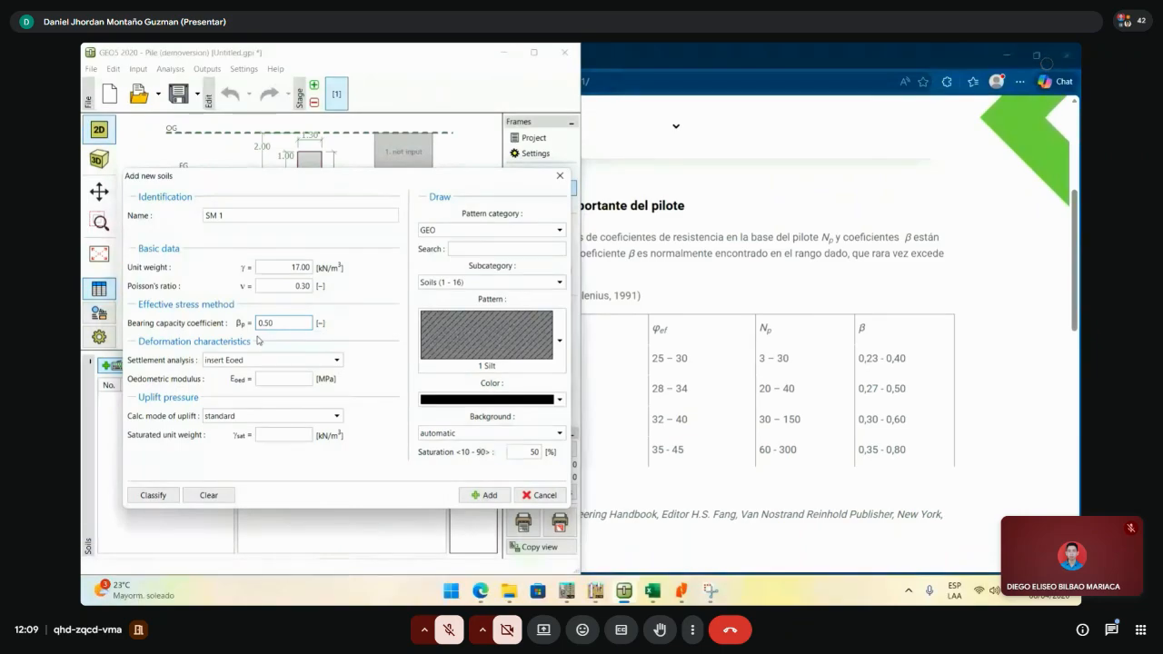
drag(258, 324, 649, 408)
click(651, 591)
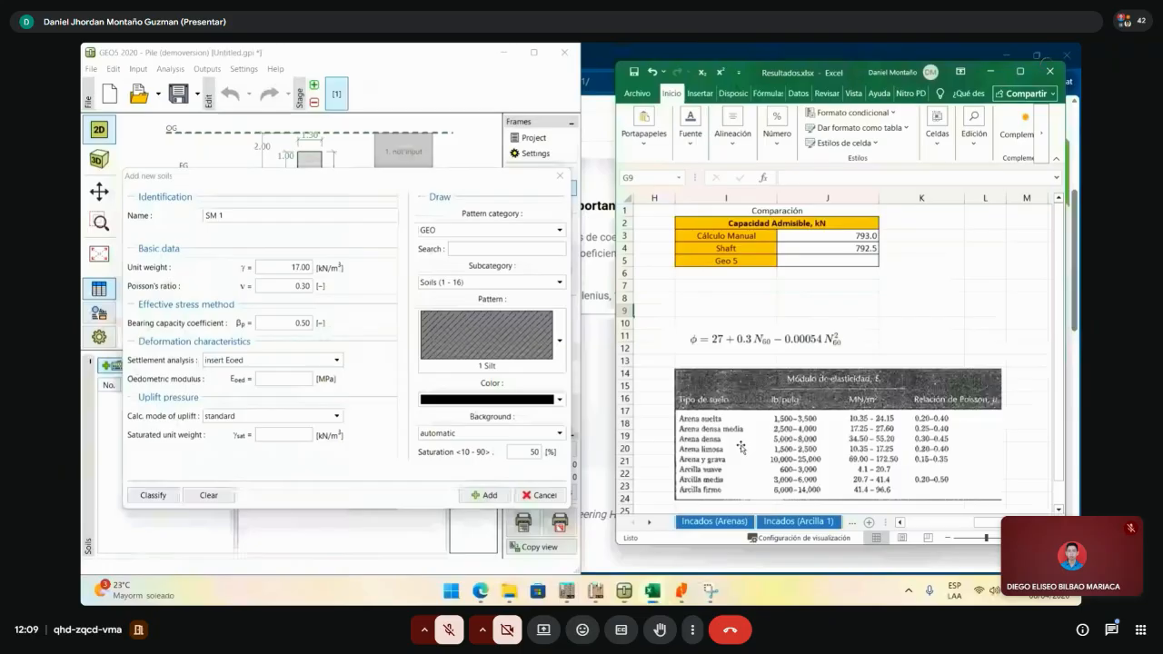
click(289, 380)
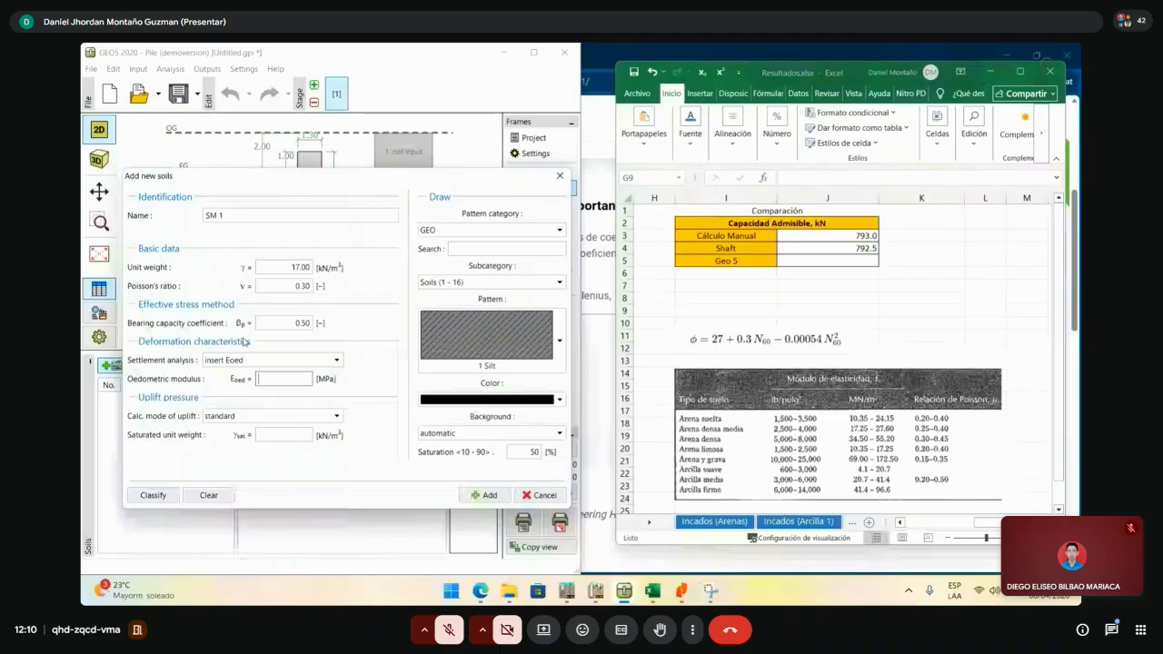
text(17.25)
click(289, 287)
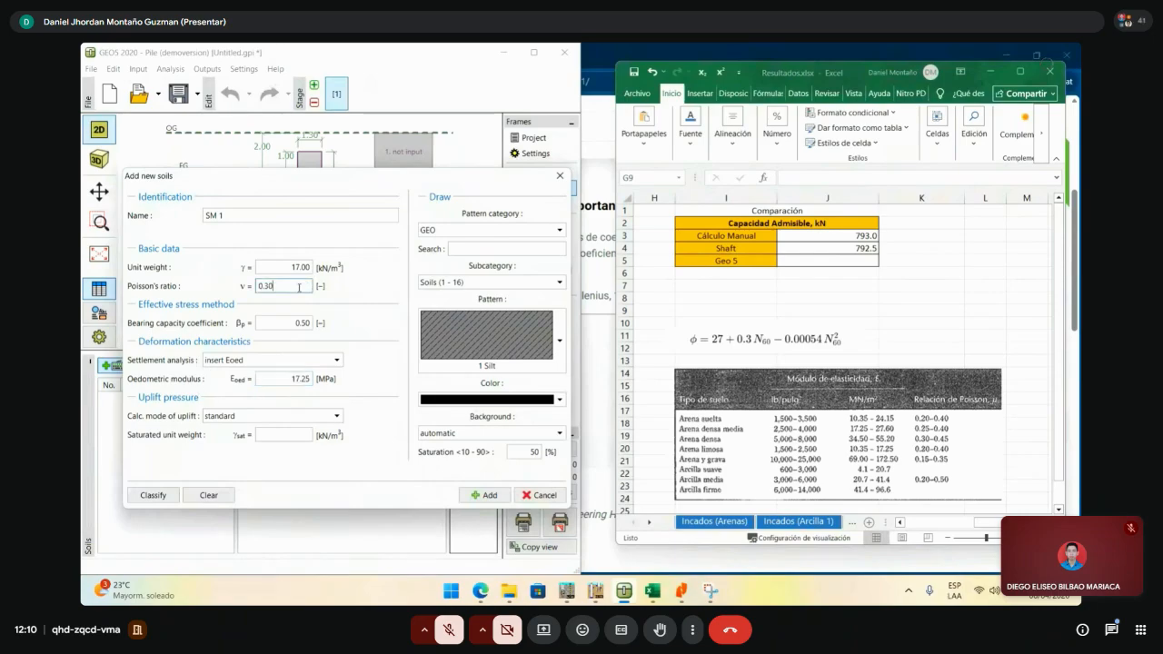
click(299, 379)
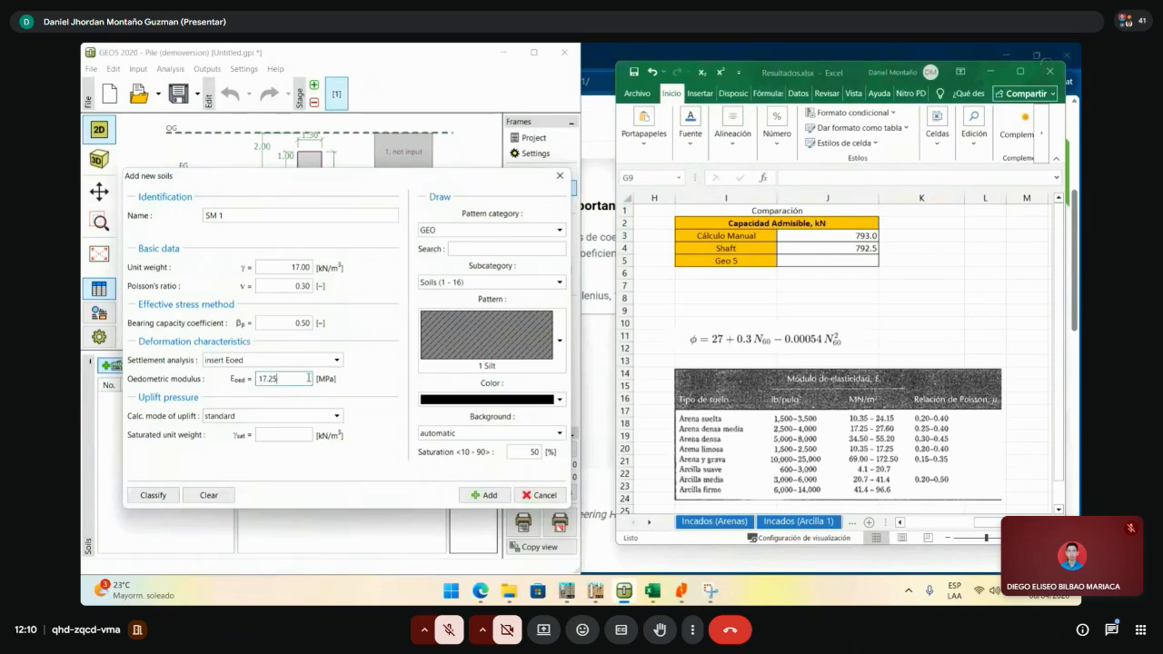
- Set the saturated unit weight of SM 1 to 17 kN/m³, checking the PDF example
click(264, 433)
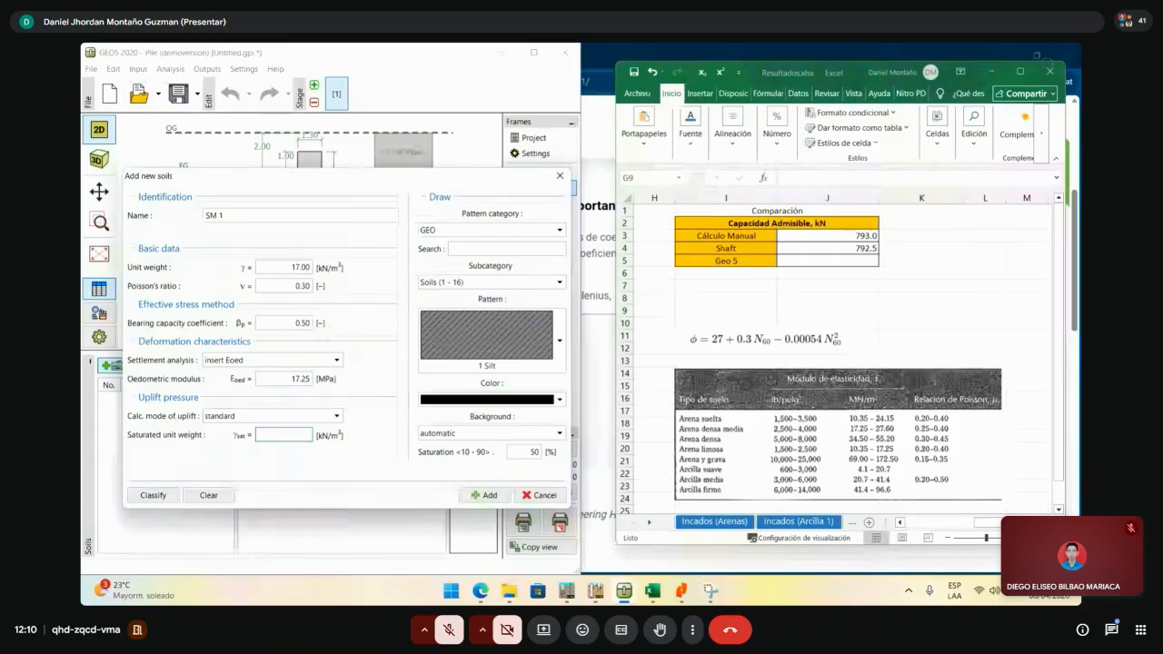
click(681, 591)
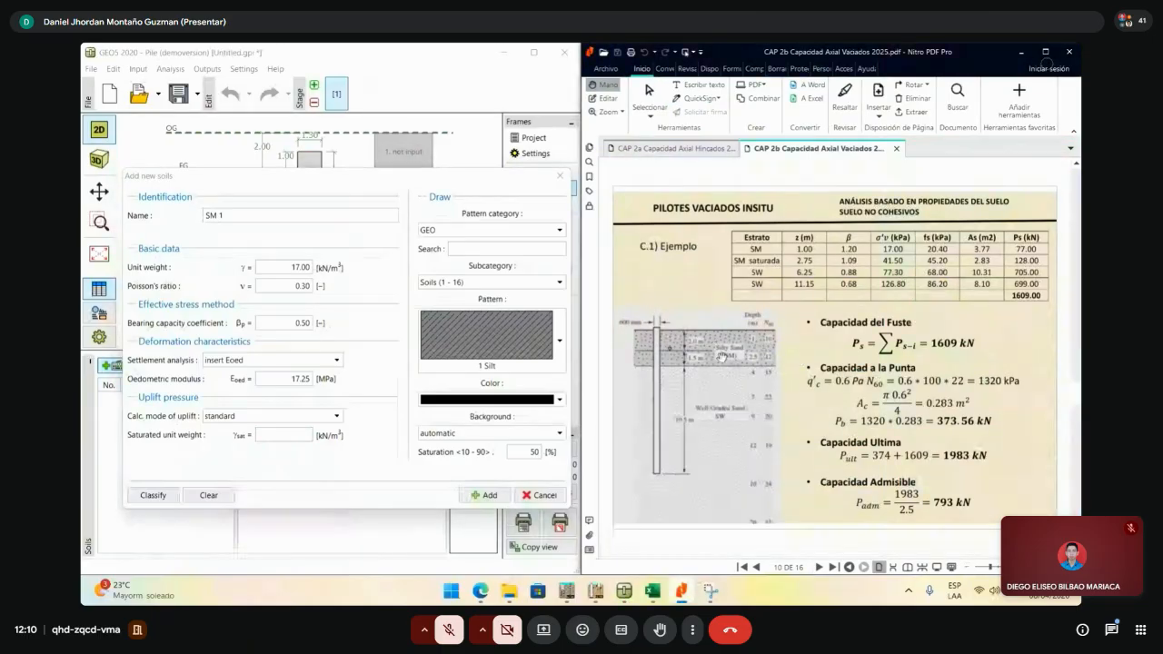
click(287, 435)
text(17)
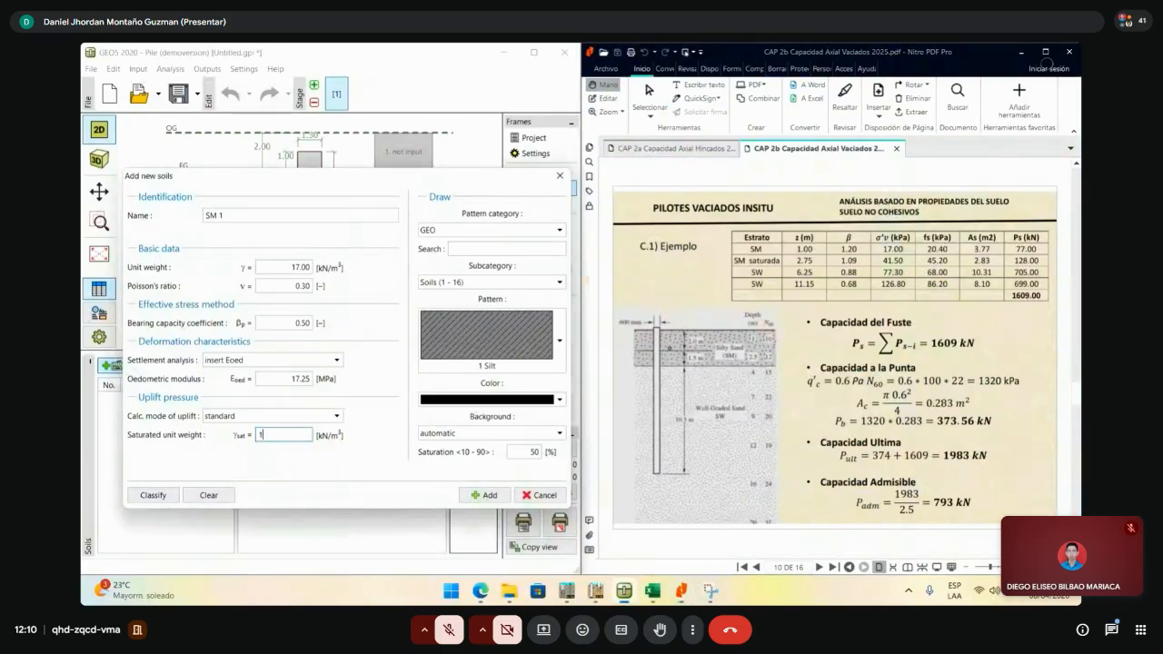
- Give SM 1 the black '2 Sandy silt' pattern and add it to the soils table
click(560, 343)
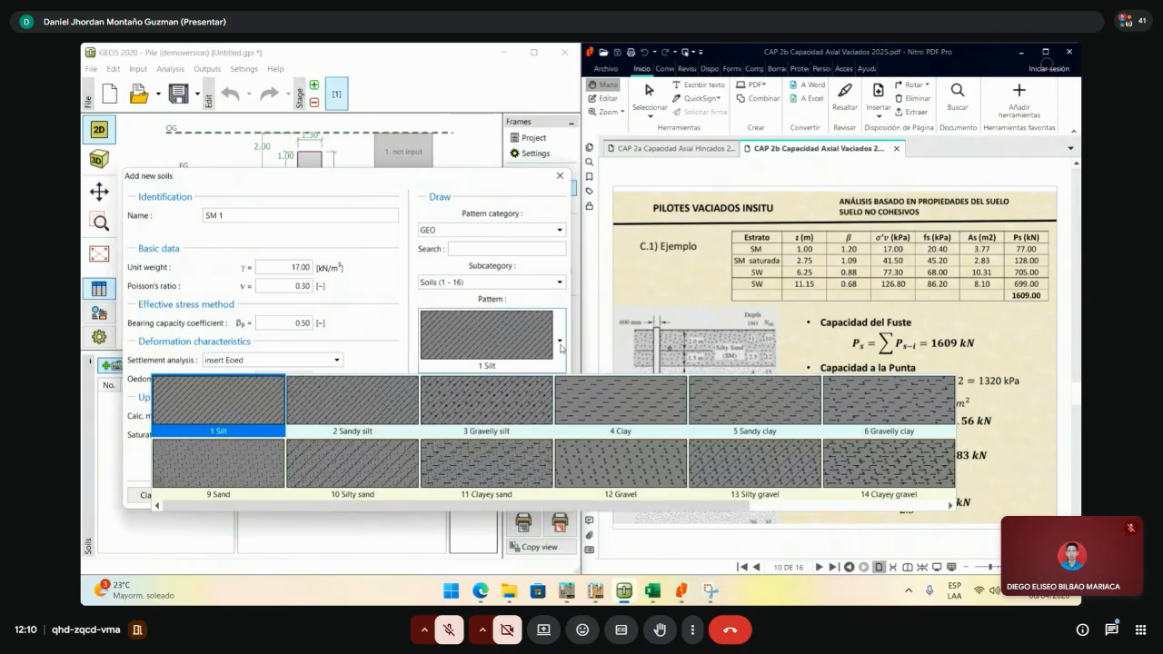
click(397, 419)
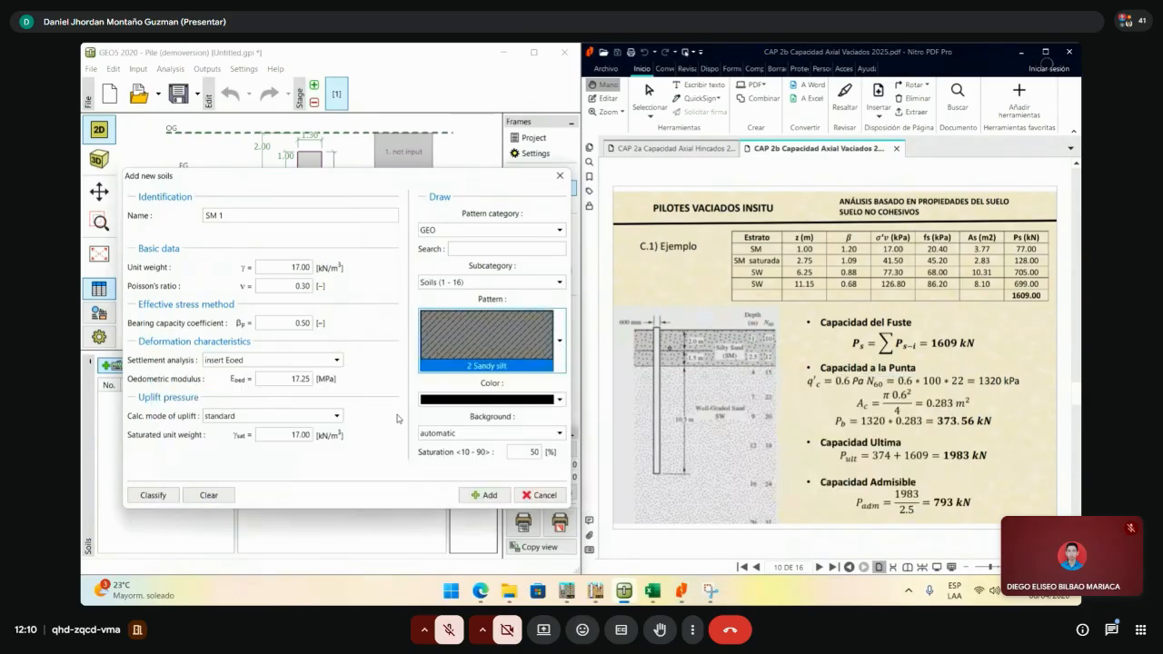
click(558, 400)
click(552, 401)
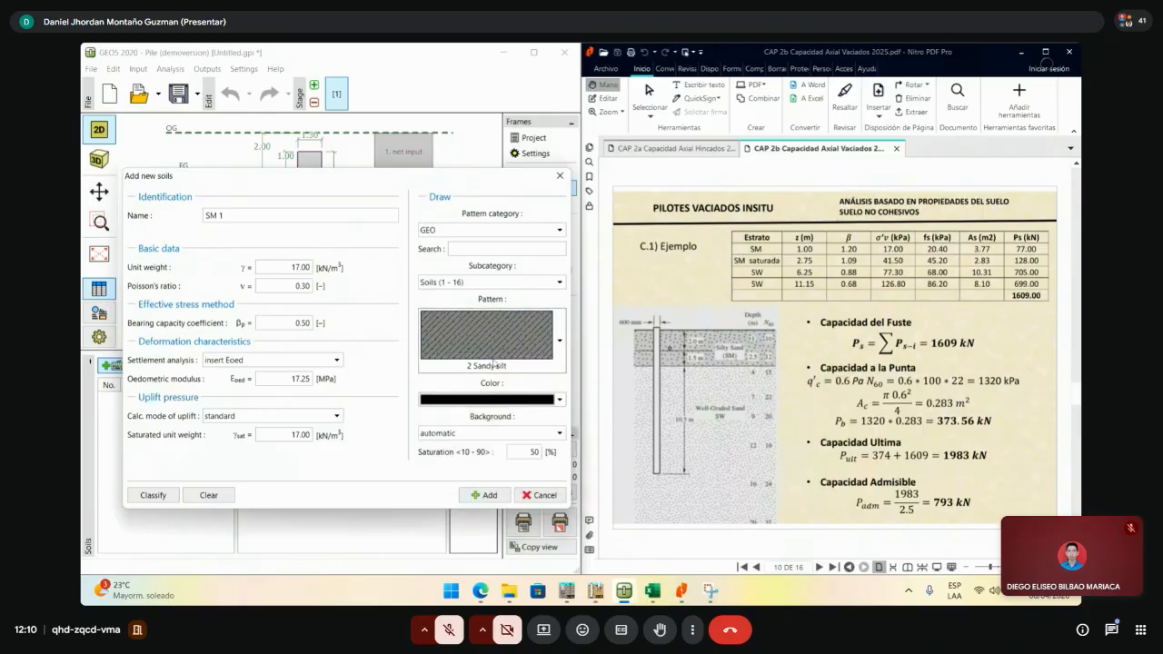
click(488, 495)
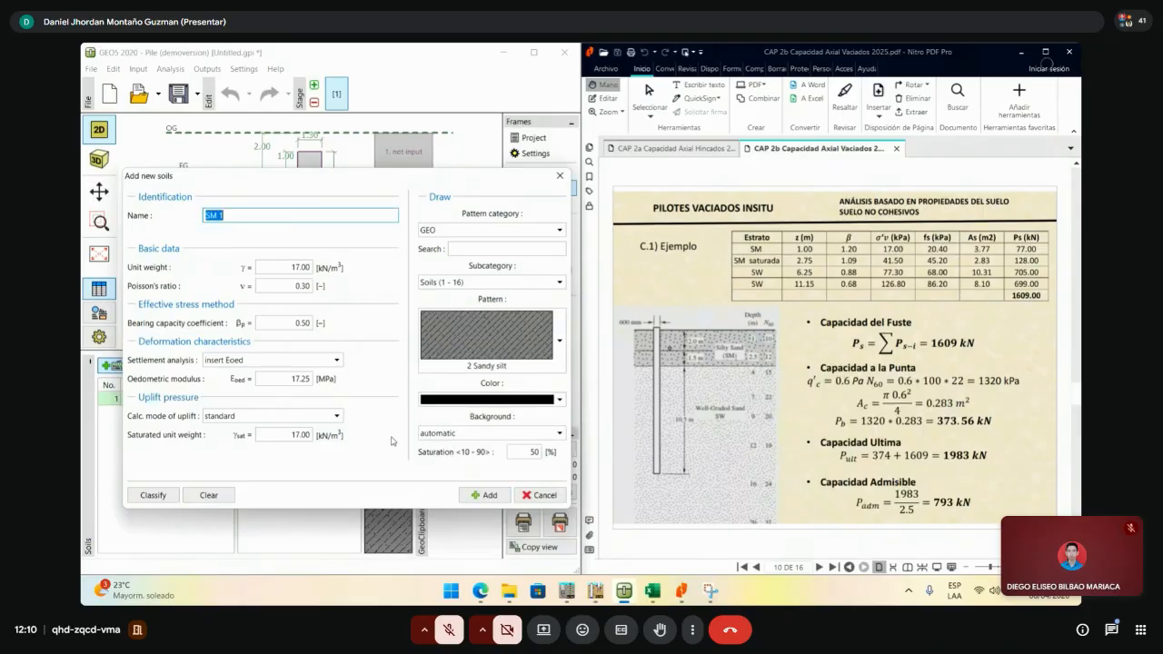
- Rename the next soil to SM 2 and set its unit weight to 17 kN/m³
click(246, 217)
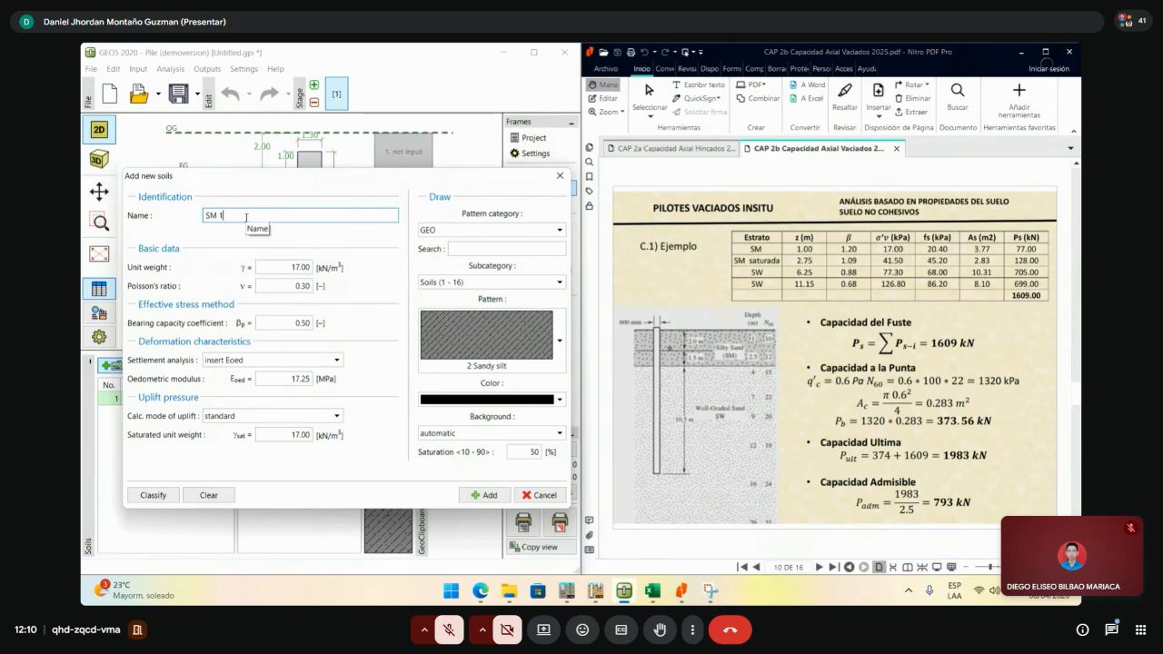
key(BackSpace)
text(2)
click(289, 267)
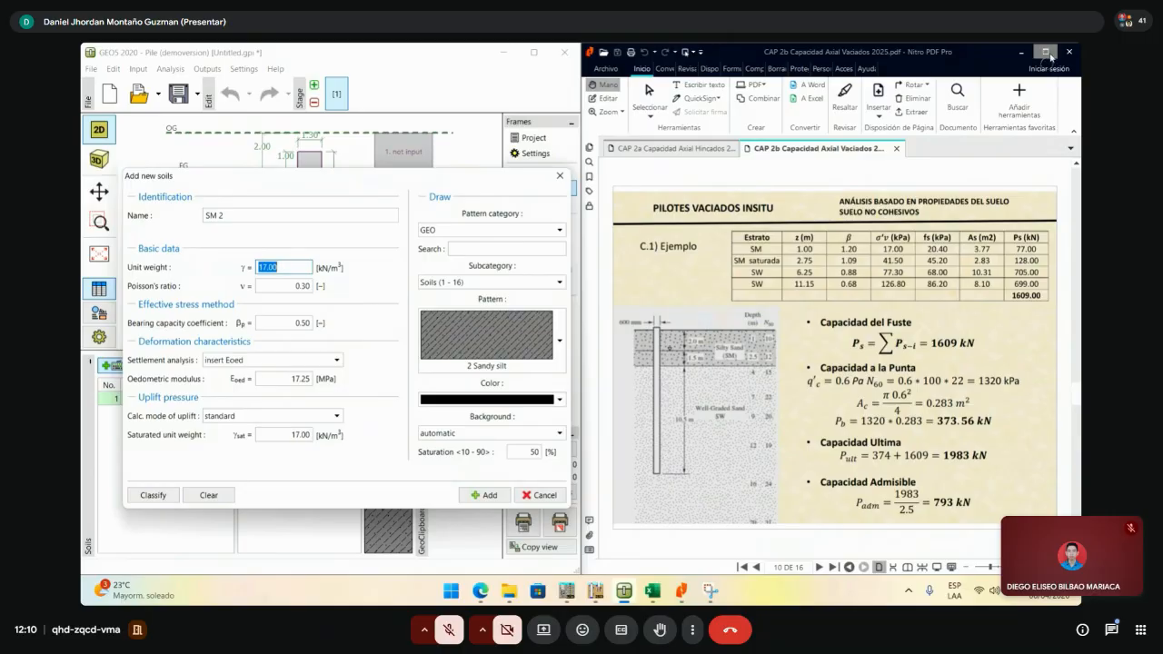
click(651, 592)
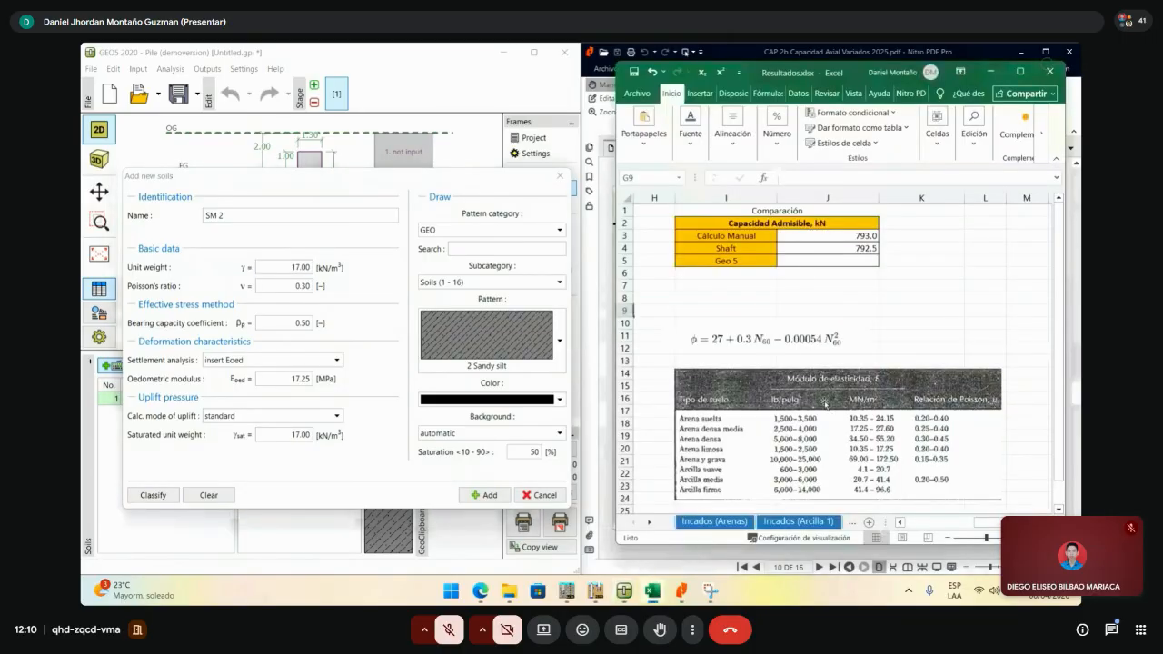
drag(981, 527, 907, 525)
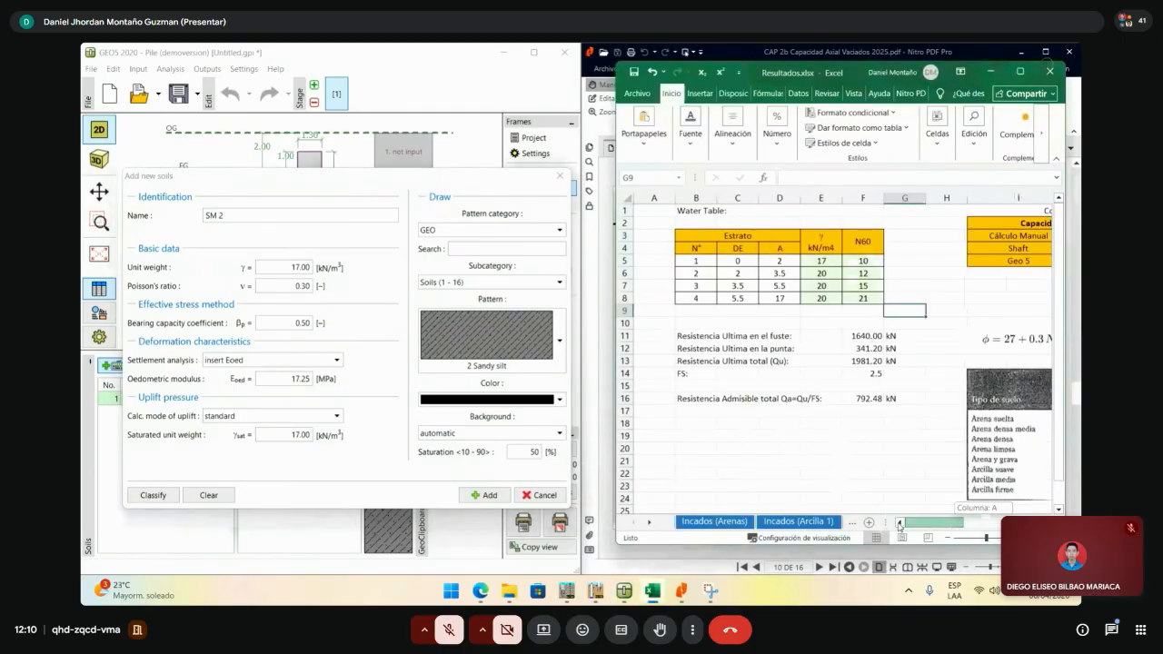
click(267, 272)
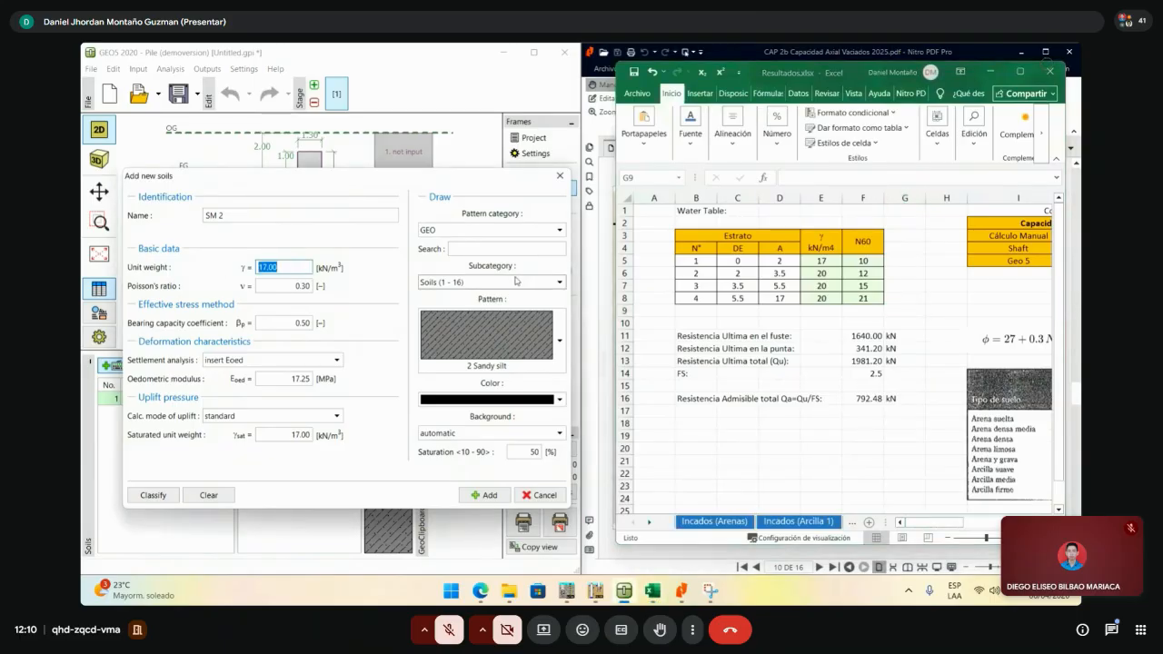
text(1)
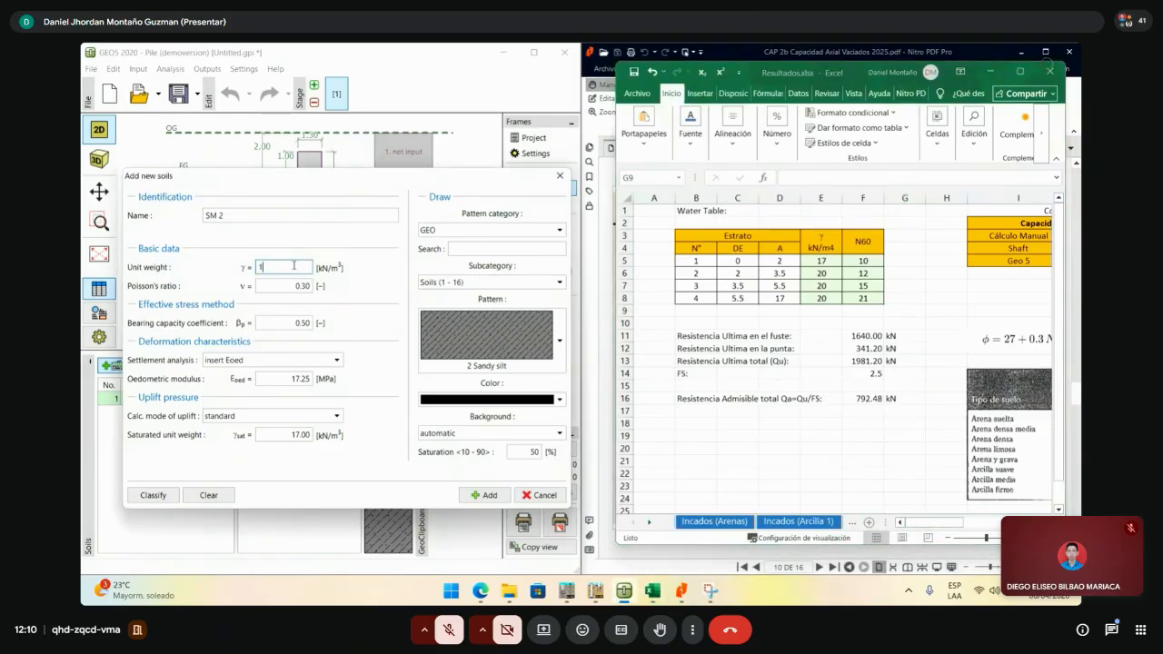
text(7)
- Set SM 2's saturated unit weight to 20 kN/m³ and add the soil
click(307, 436)
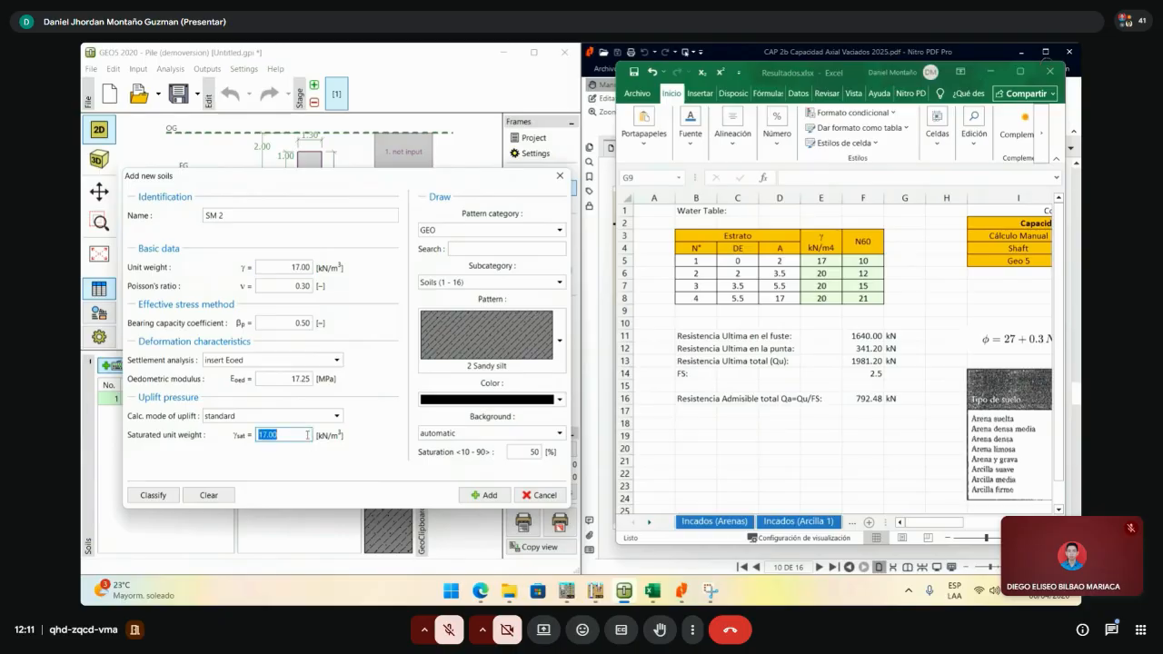
text(20)
click(681, 592)
click(681, 593)
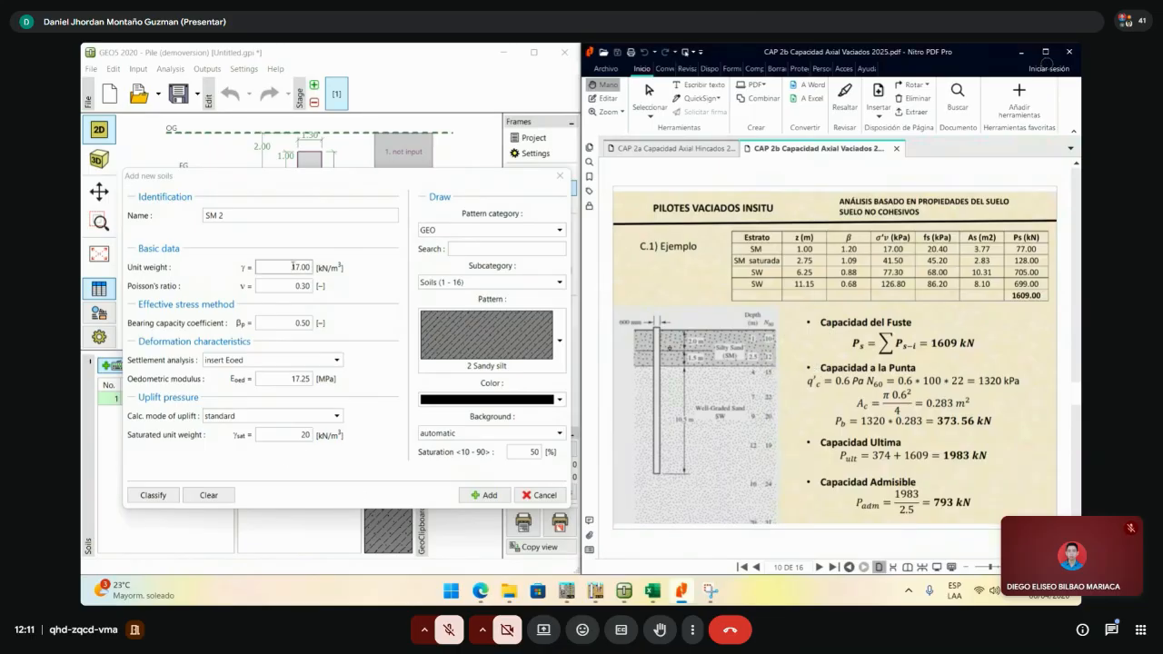
click(310, 297)
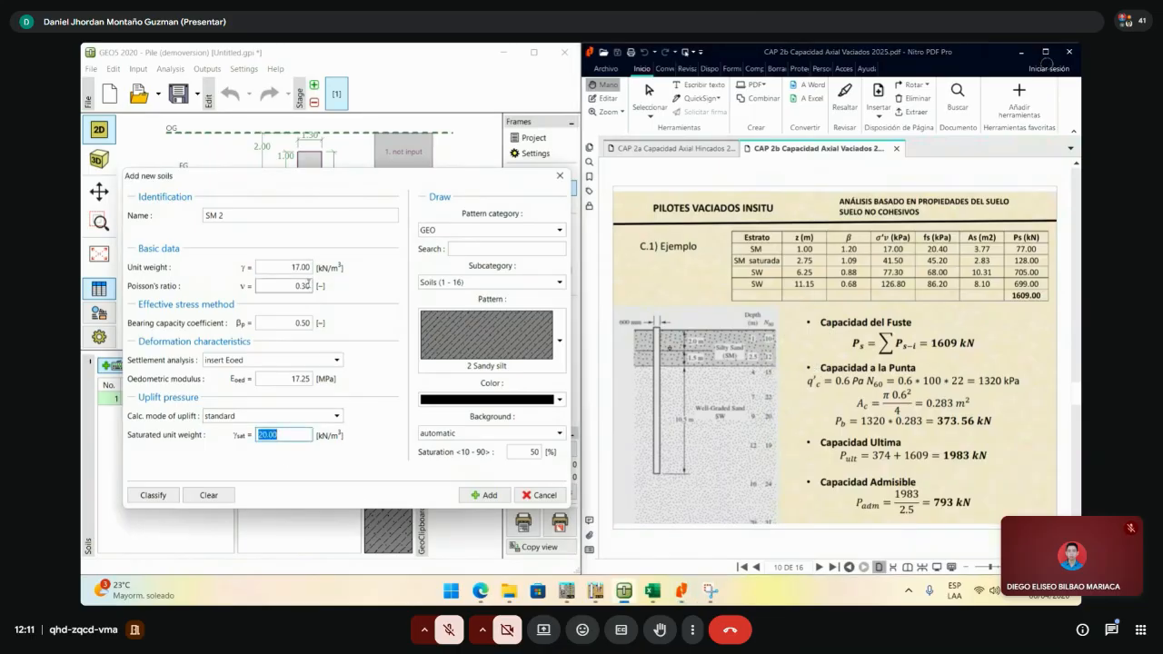
click(300, 323)
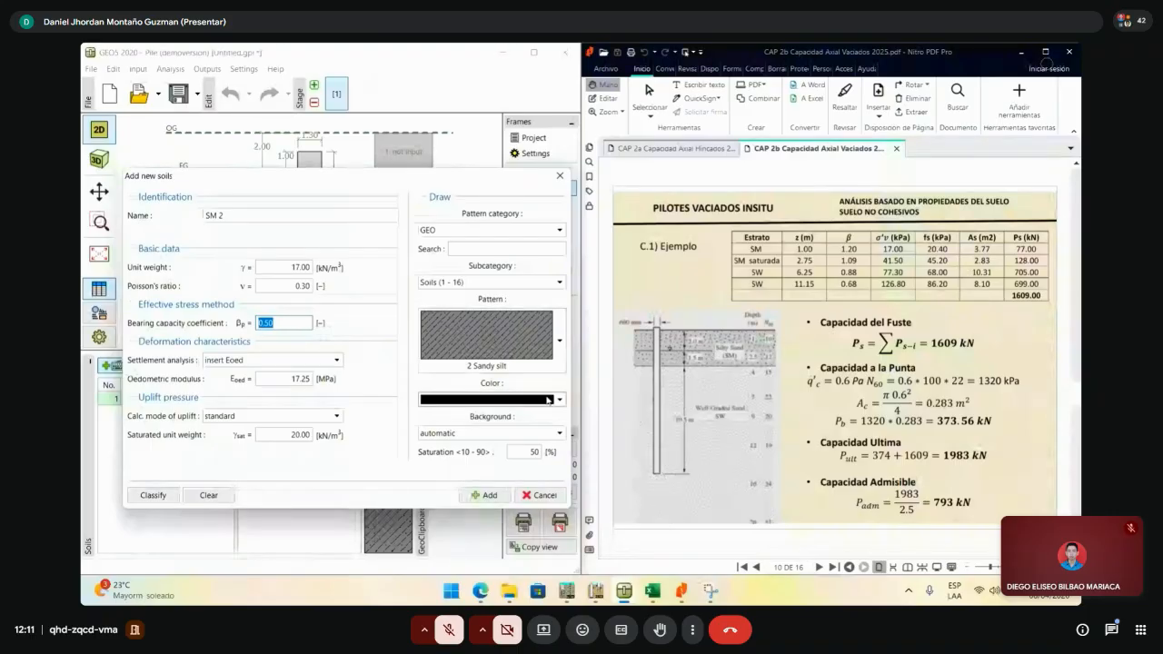
click(485, 495)
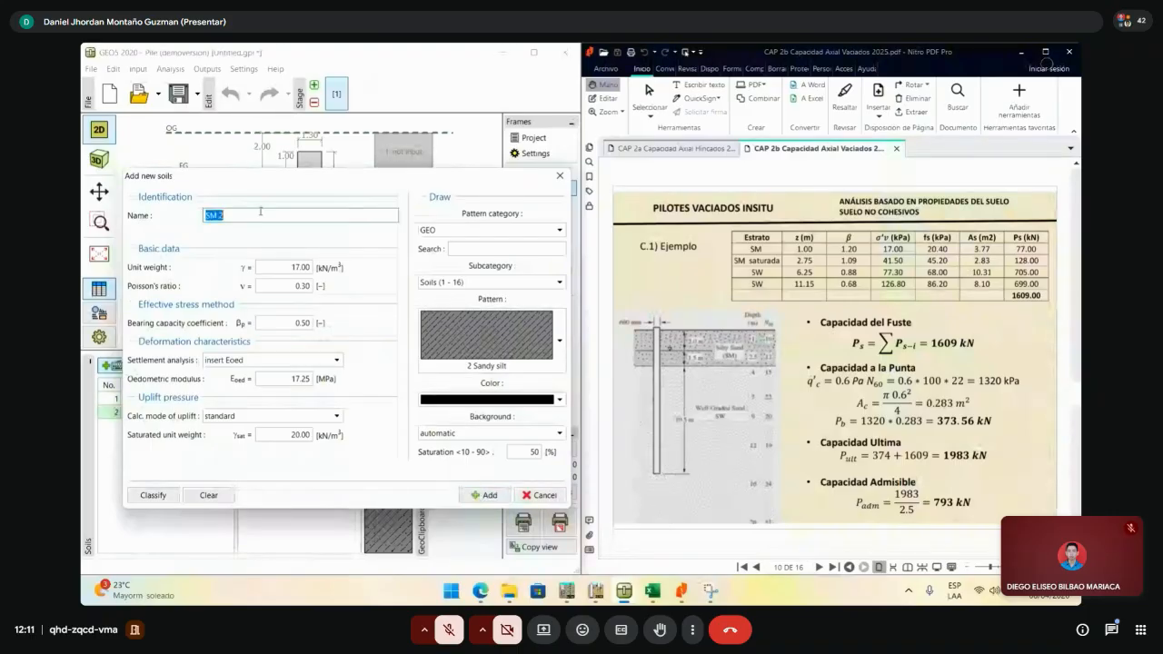
- Rename the soil to SW 1 with unit weight and saturated unit weight both 20 kN/m³
text(S)
click(301, 270)
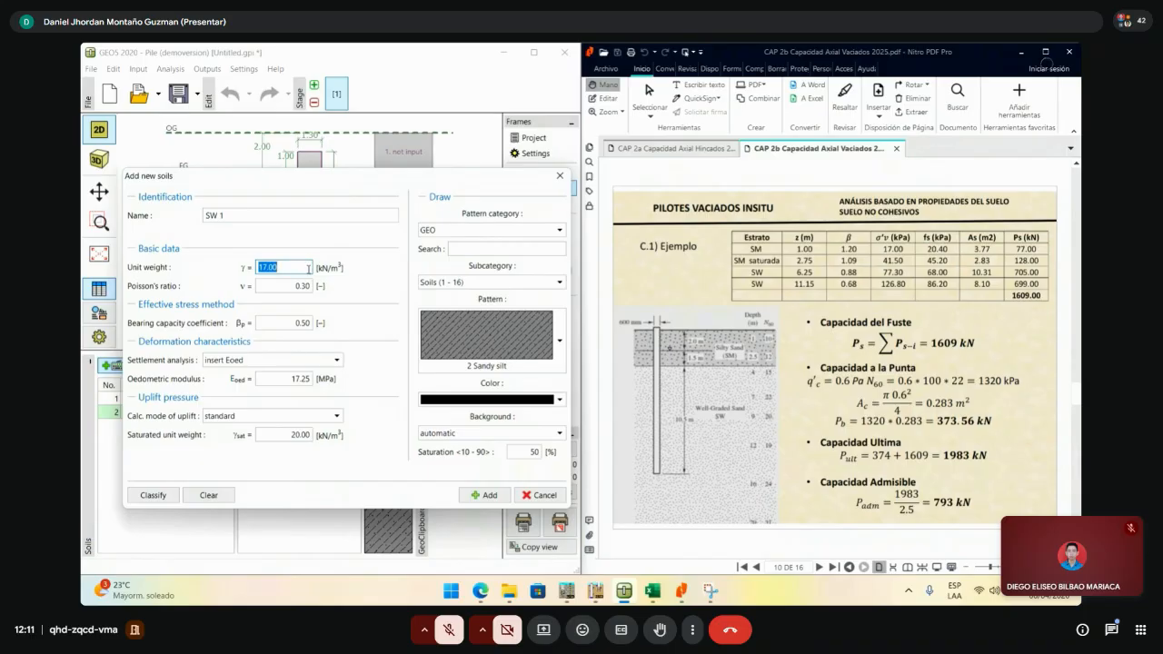
text(20)
click(302, 437)
double_click(304, 438)
text(20)
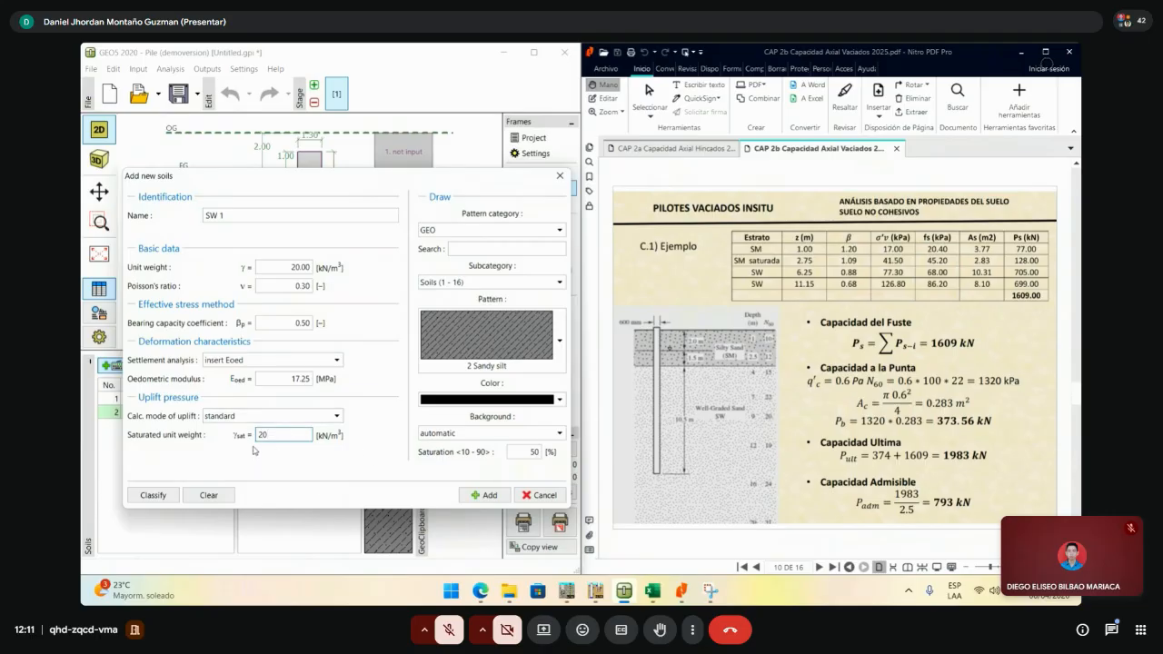
double_click(275, 433)
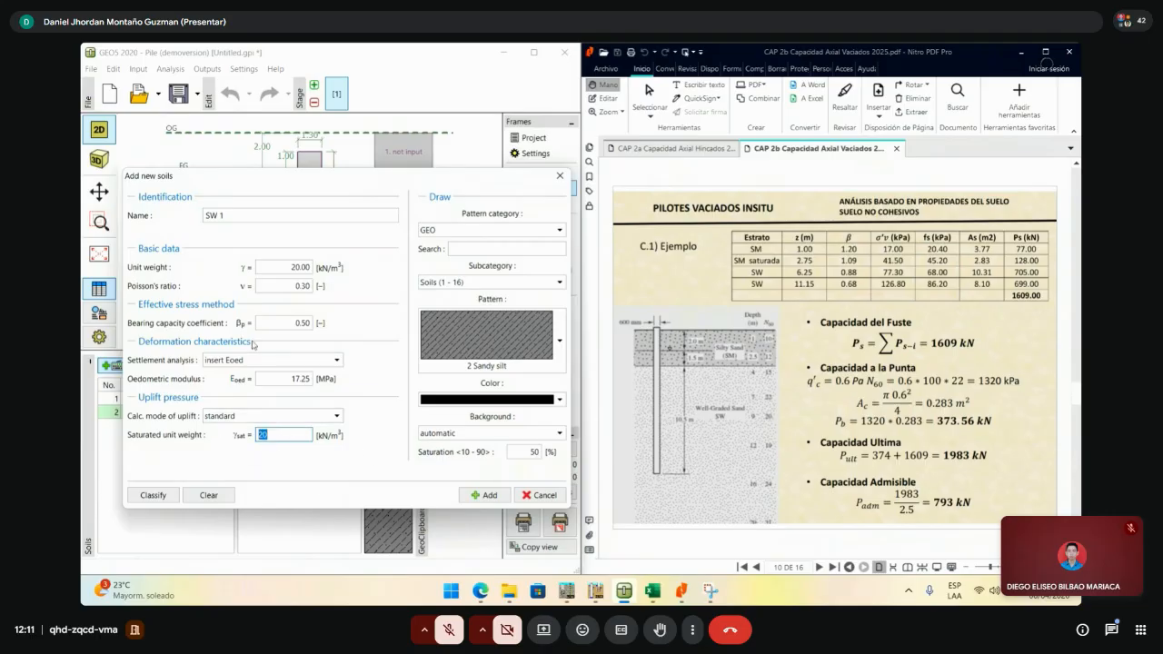
double_click(296, 271)
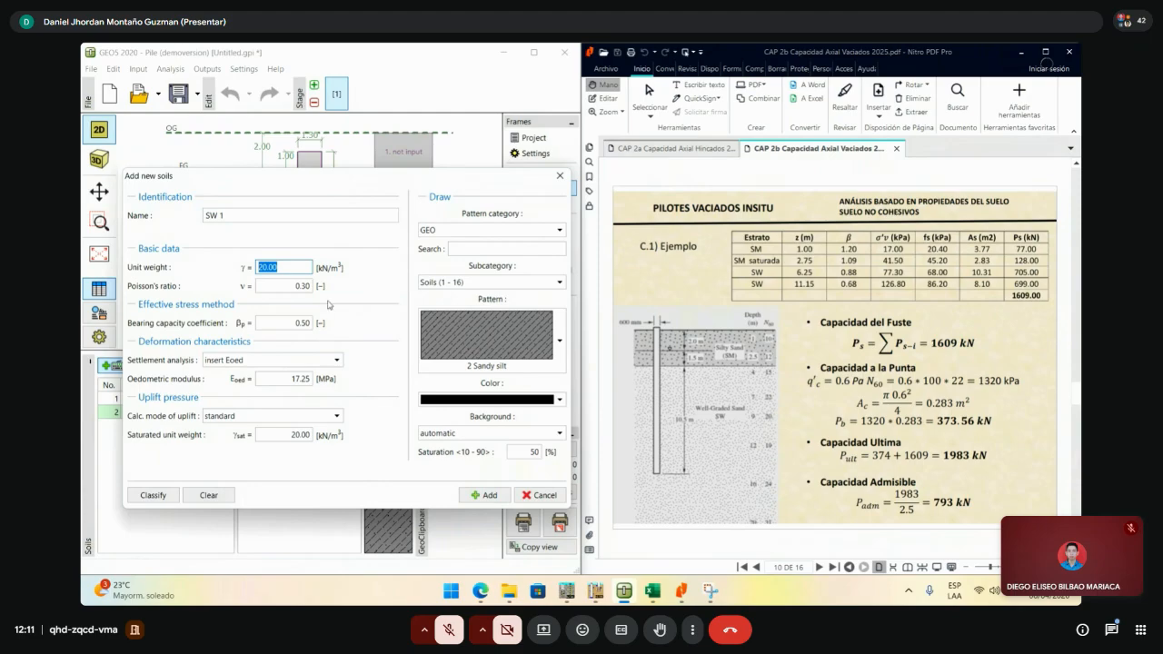
click(300, 434)
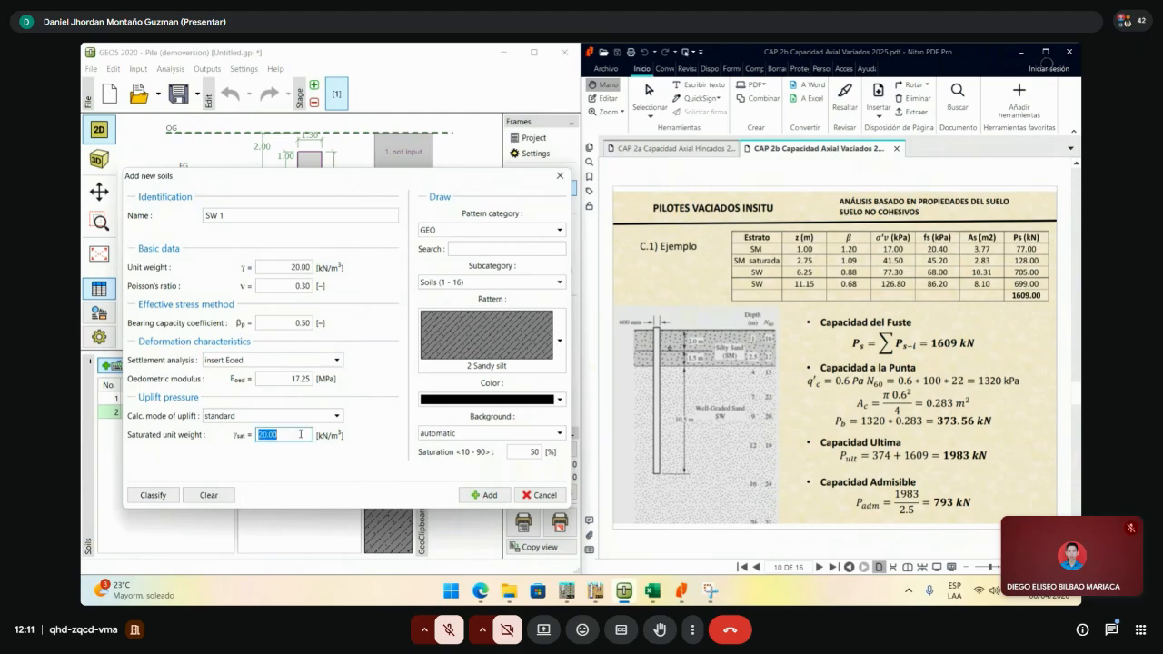
double_click(292, 265)
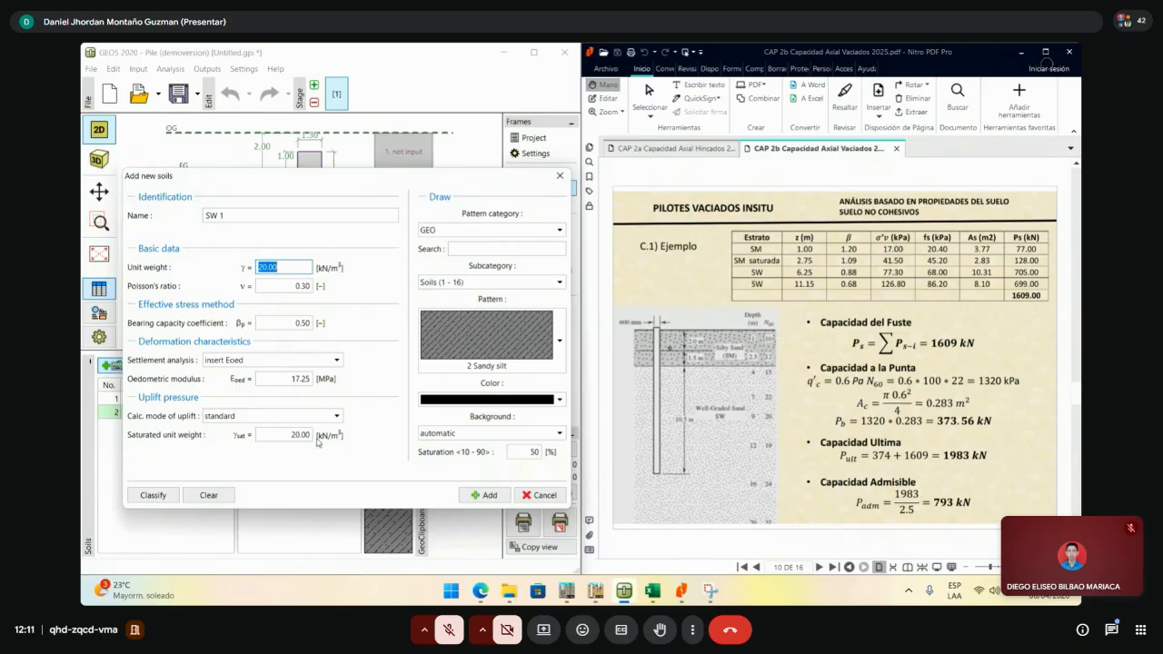
click(287, 266)
drag(288, 266, 205, 271)
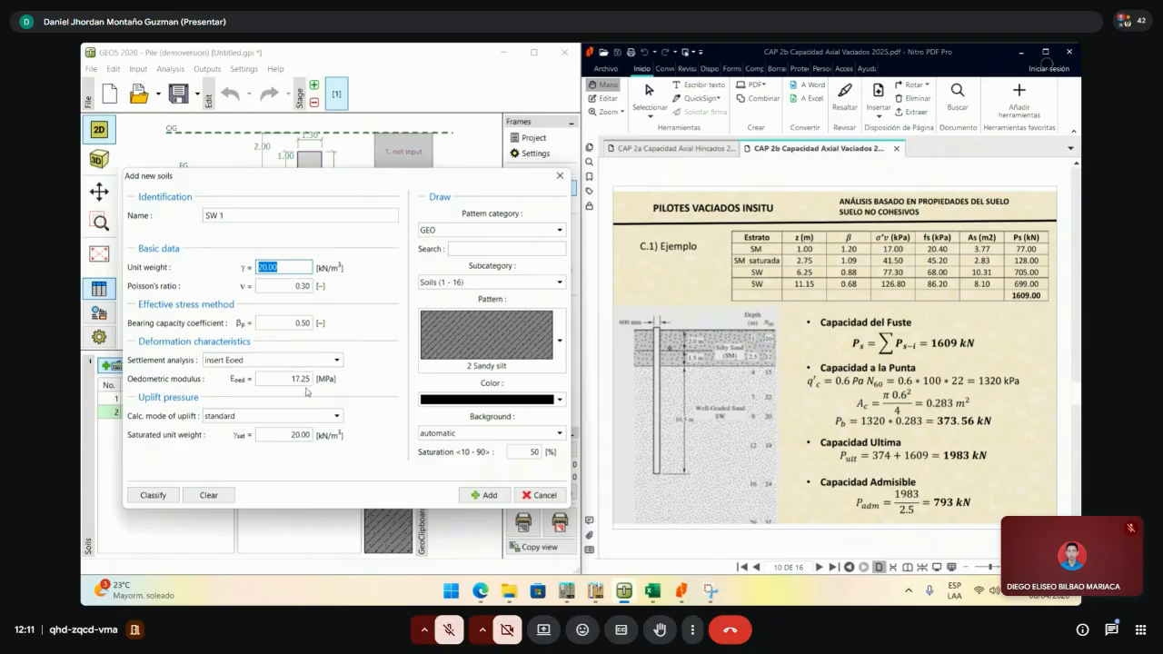
- Keep the Sandy silt pattern, colour it orange, and add SW 1
click(562, 361)
click(562, 362)
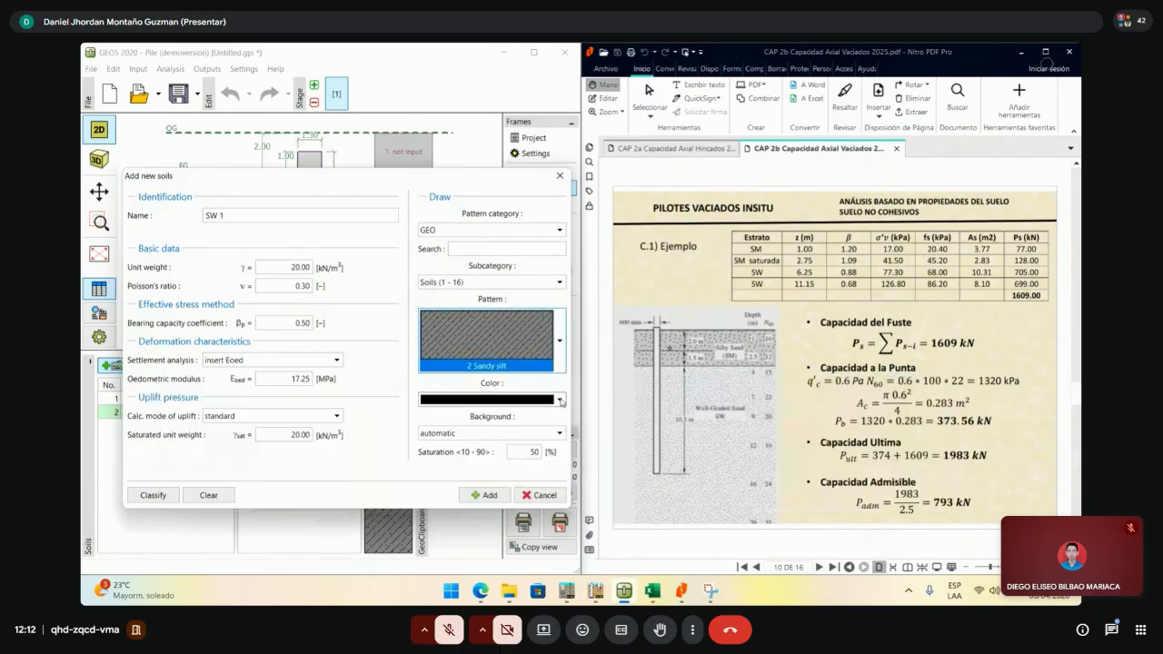
click(560, 399)
click(452, 444)
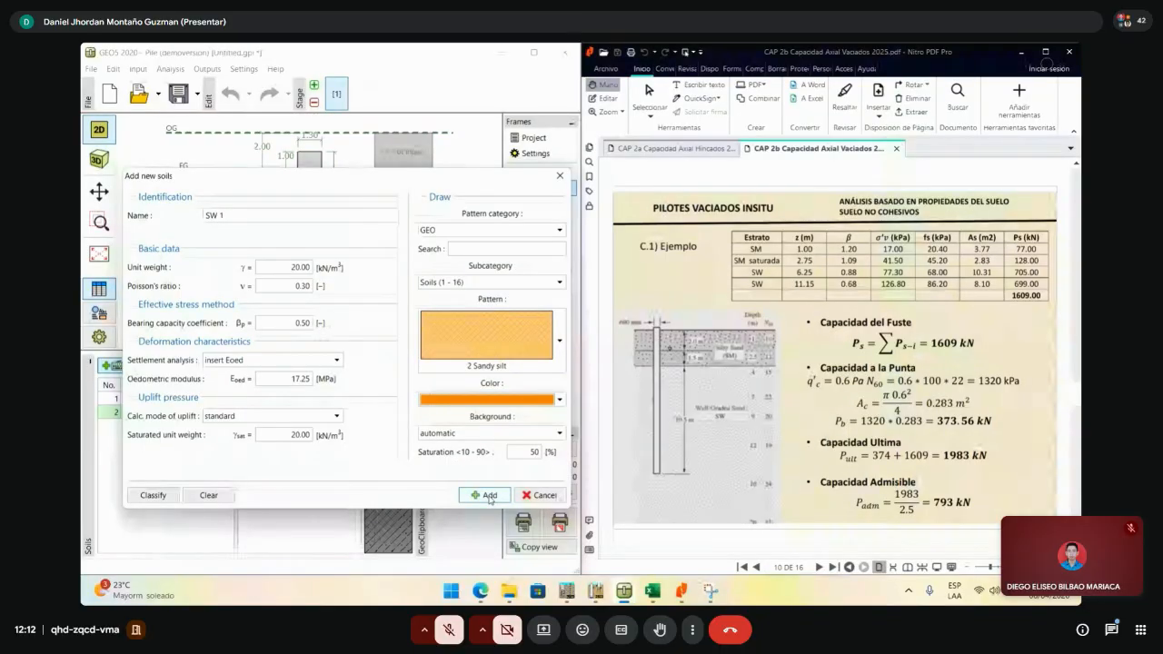
click(490, 496)
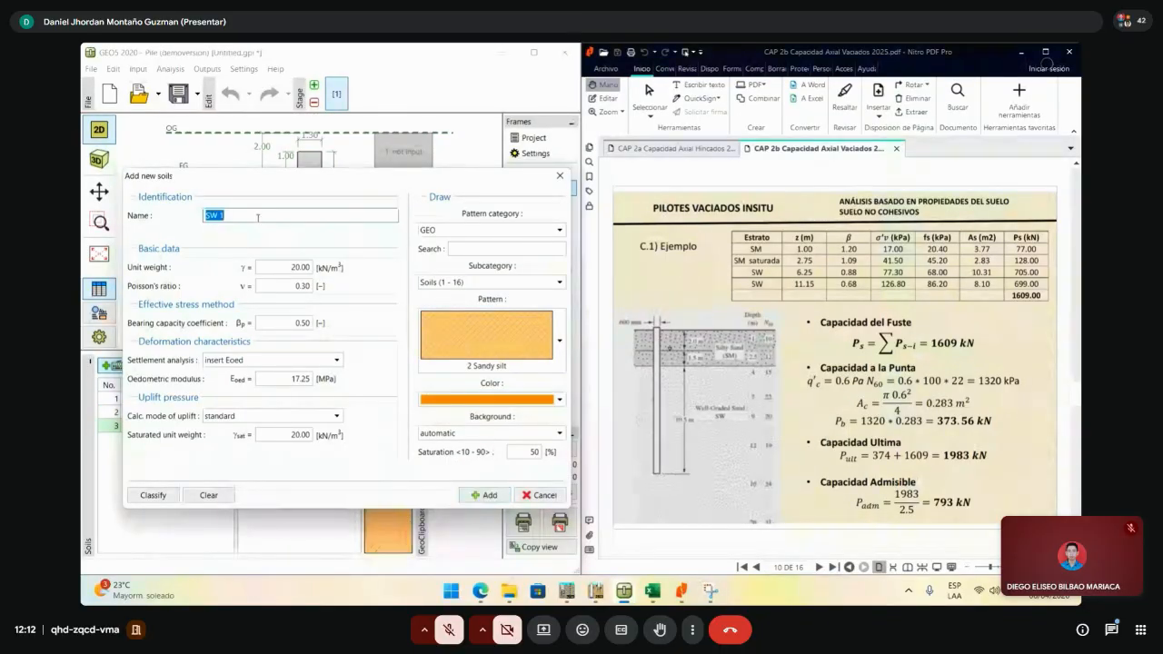
- Rename the next soil to SW 2 with bearing capacity coefficient 0.60
click(258, 218)
text(2)
double_click(306, 270)
double_click(303, 324)
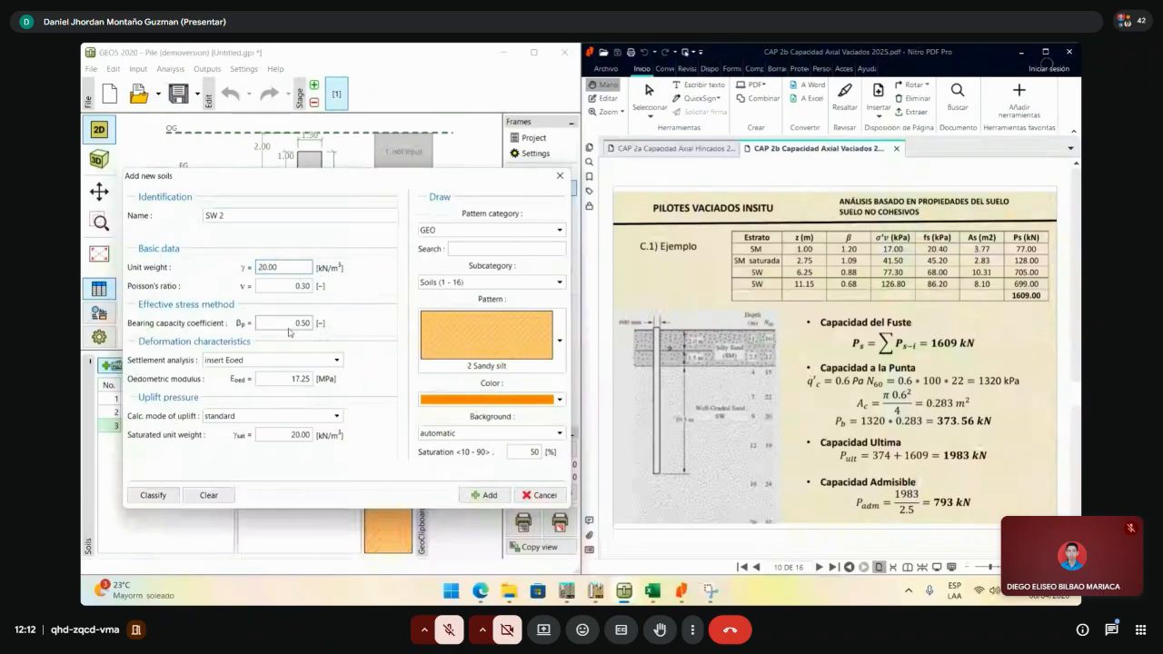
drag(335, 186, 429, 173)
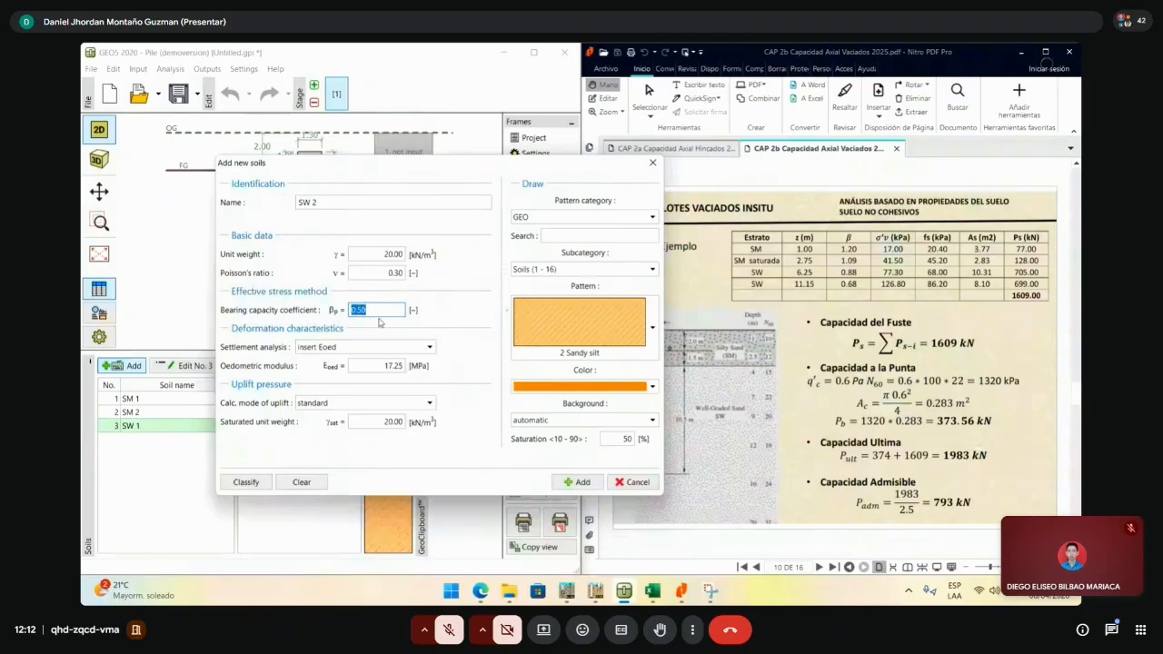
text(0.60)
- Colour SW 2 gold, add it, and close the Add new soils dialog
click(632, 392)
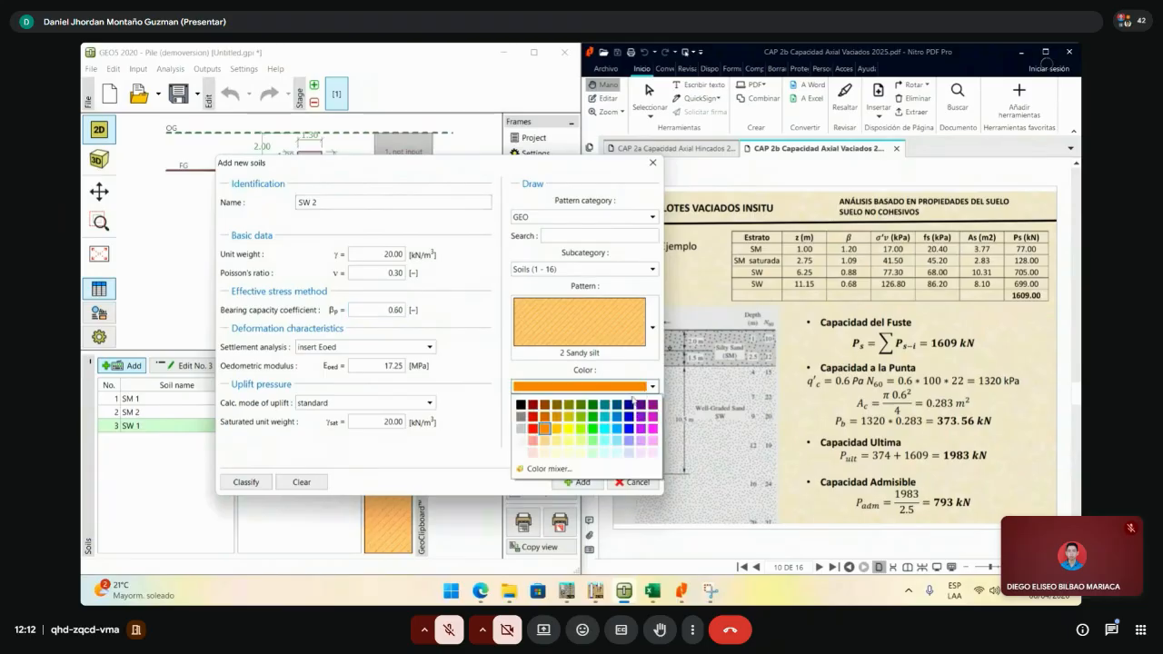
click(558, 439)
click(578, 481)
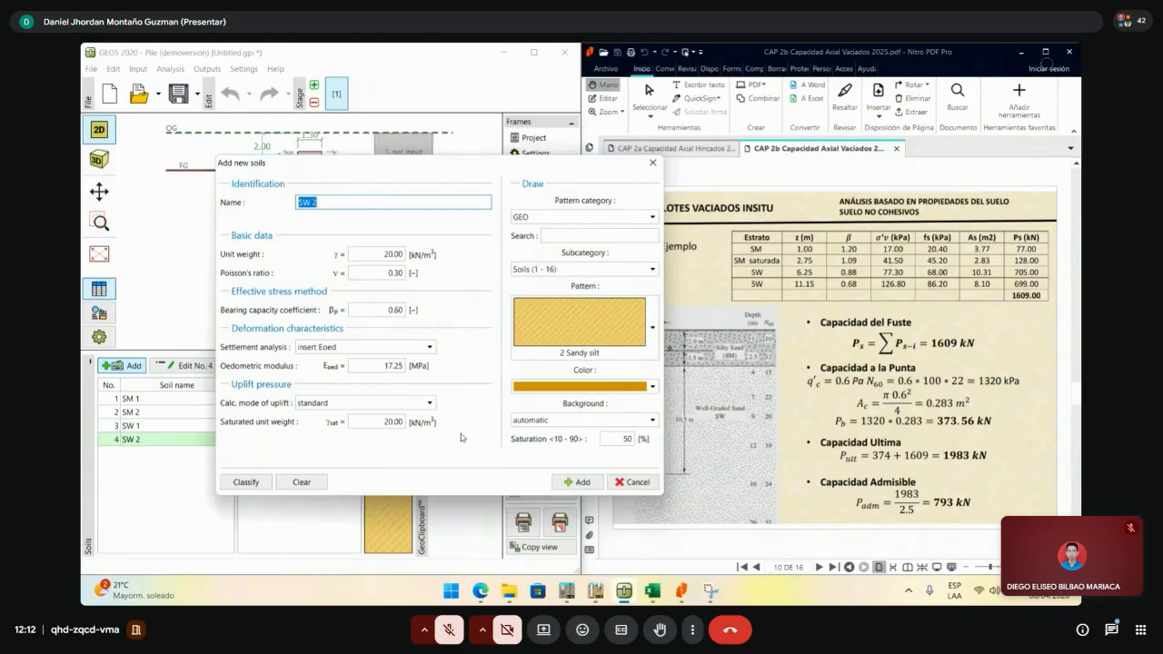
click(653, 163)
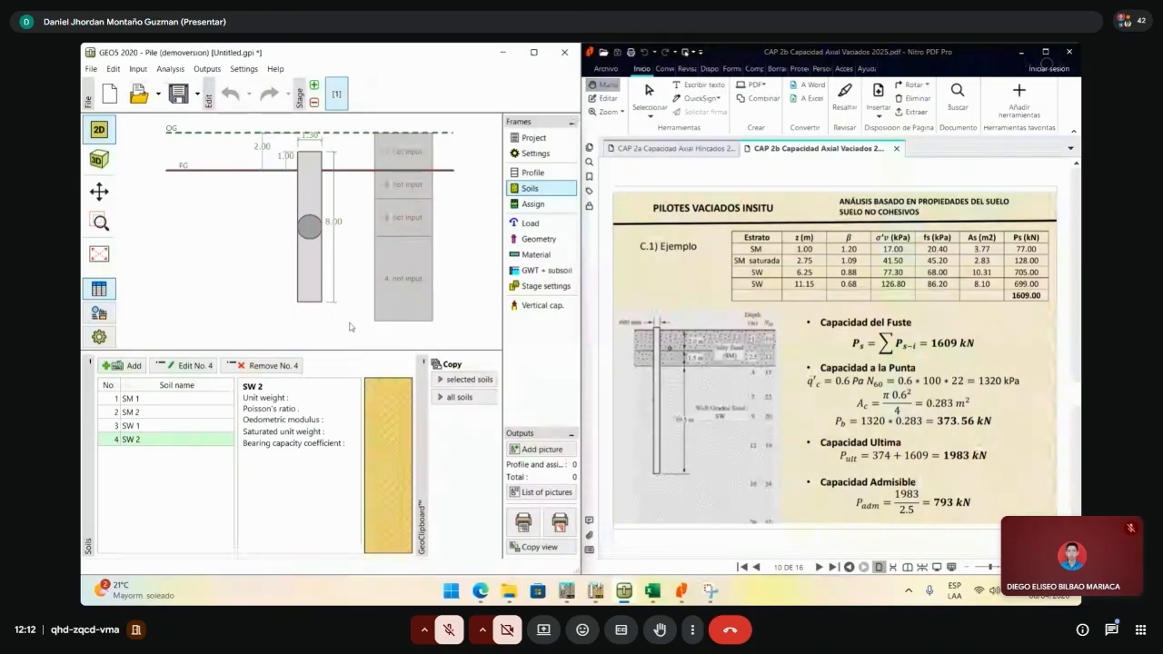
- In Assign, give layers 2, 3 and 4 the soils SM 2, SW 1 and SW 2
click(534, 204)
click(276, 419)
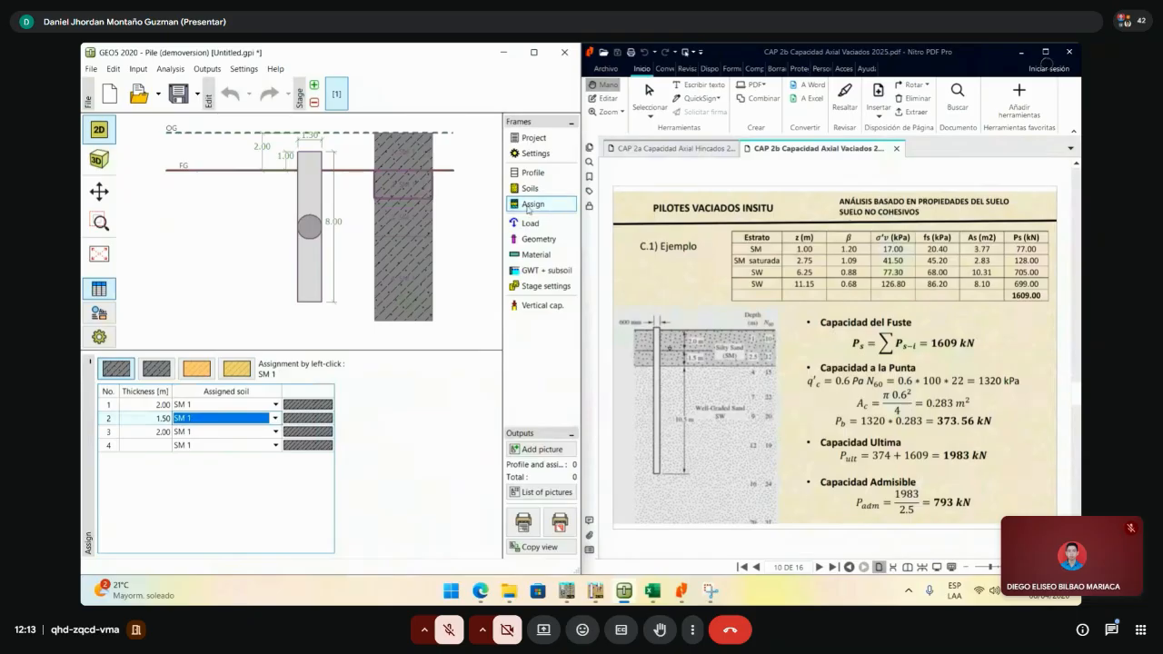
click(278, 420)
click(217, 451)
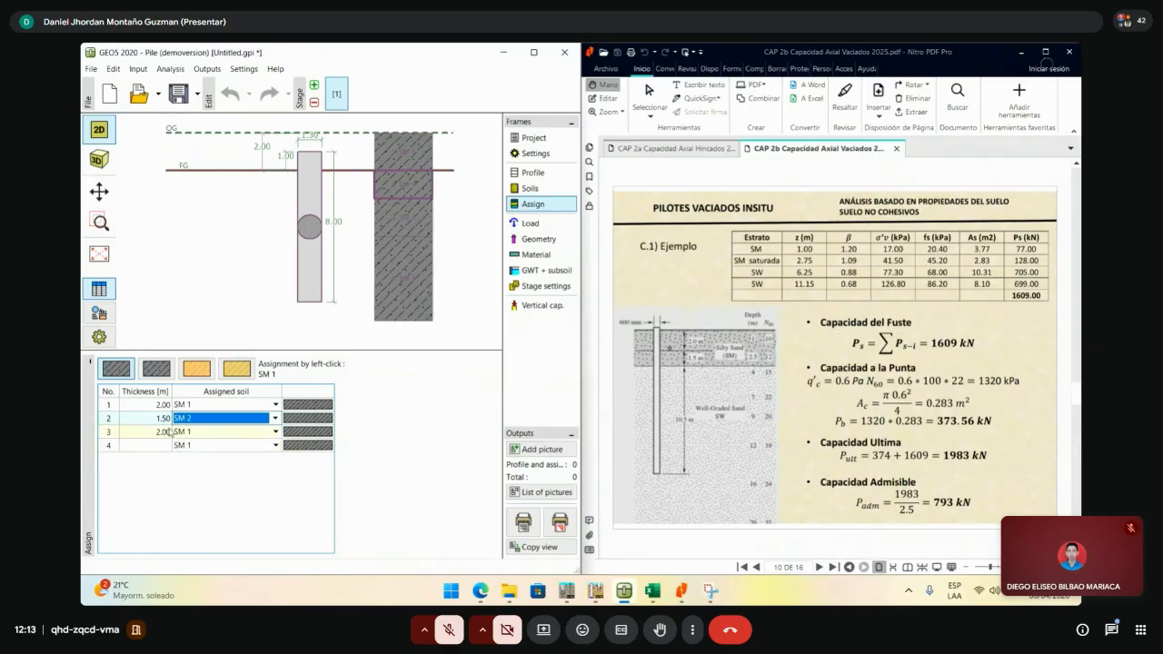
click(274, 435)
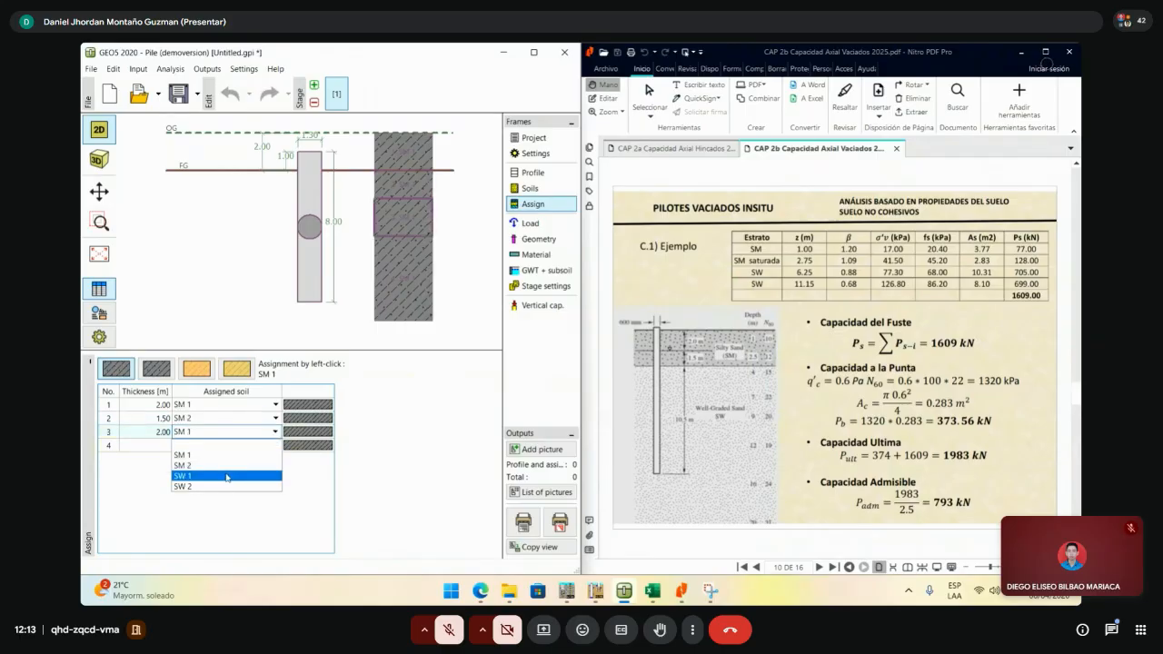
click(226, 476)
click(251, 437)
click(241, 454)
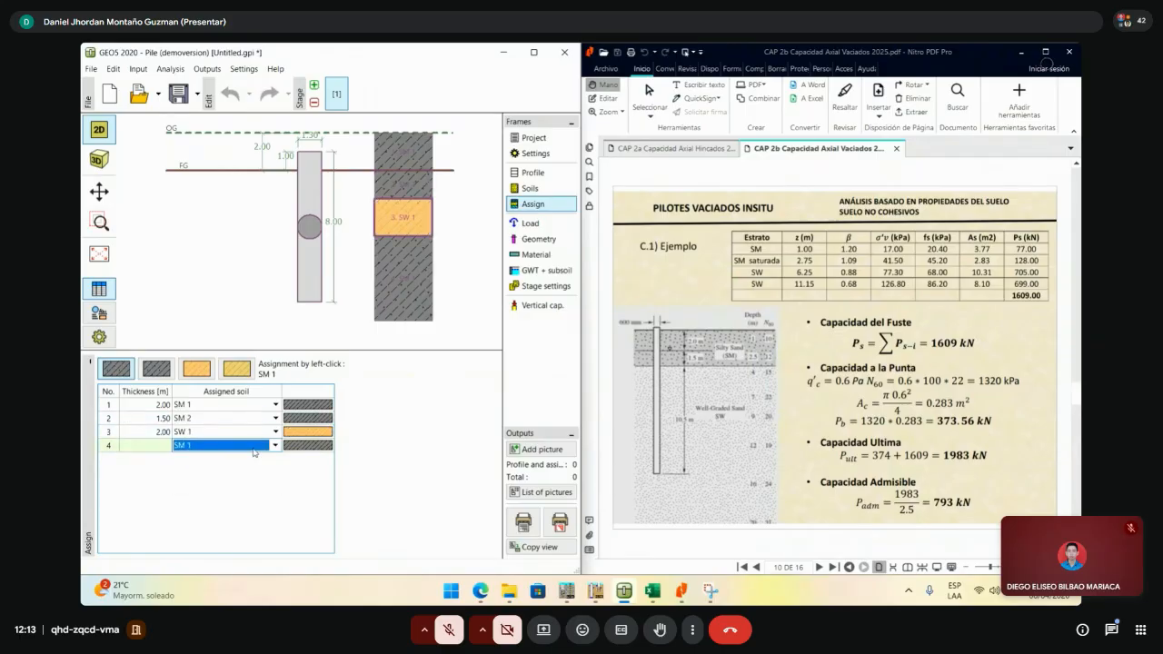
click(227, 446)
click(193, 500)
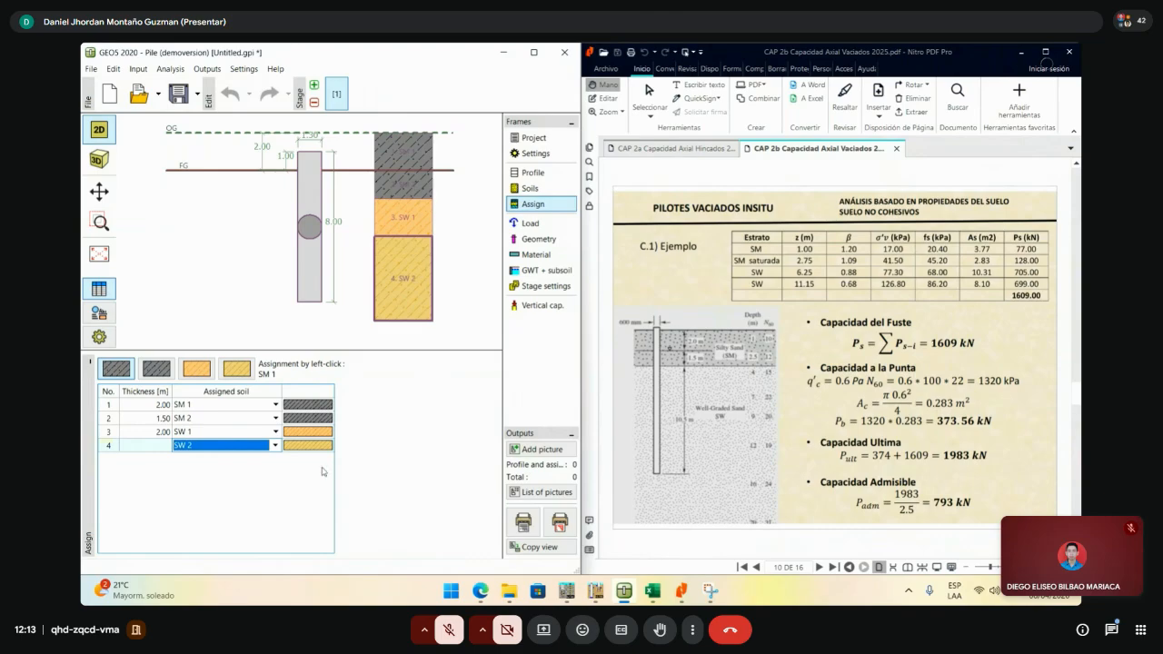
- Add a new service load with vertical force N = 1 kN to the pile
click(531, 223)
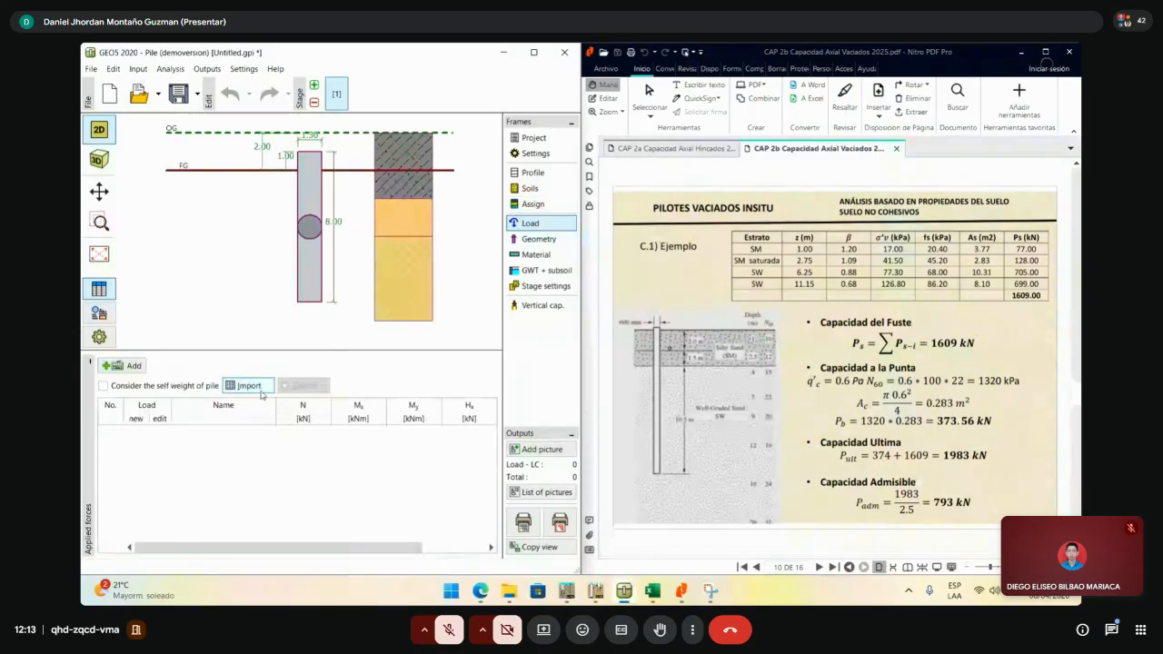
click(129, 372)
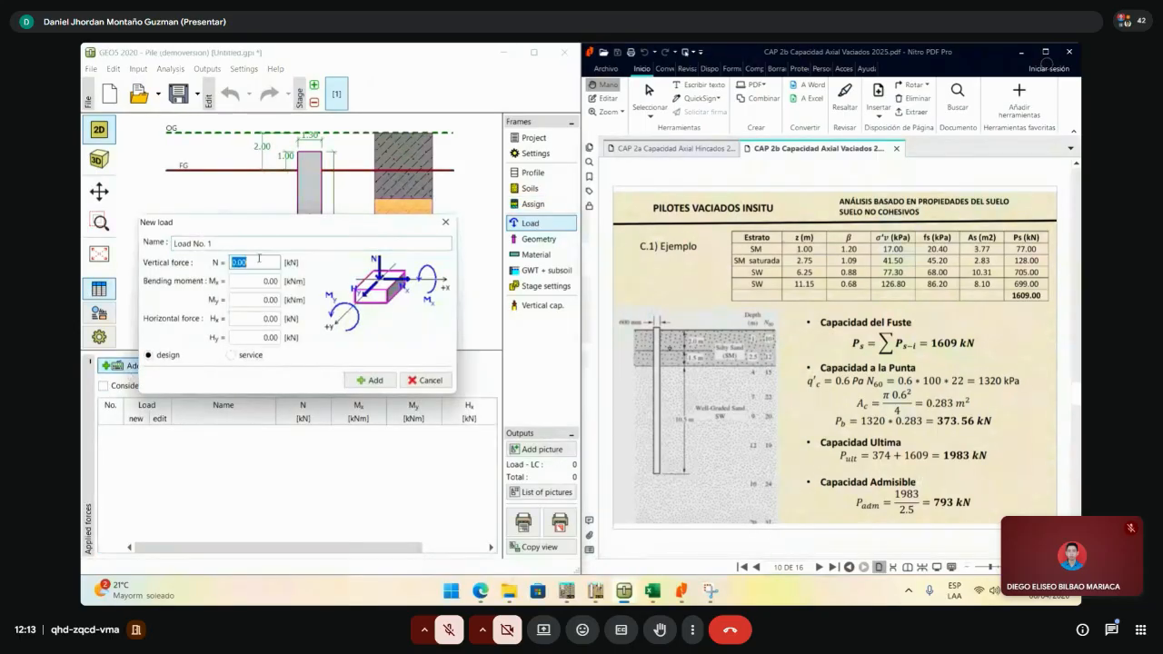
text(1)
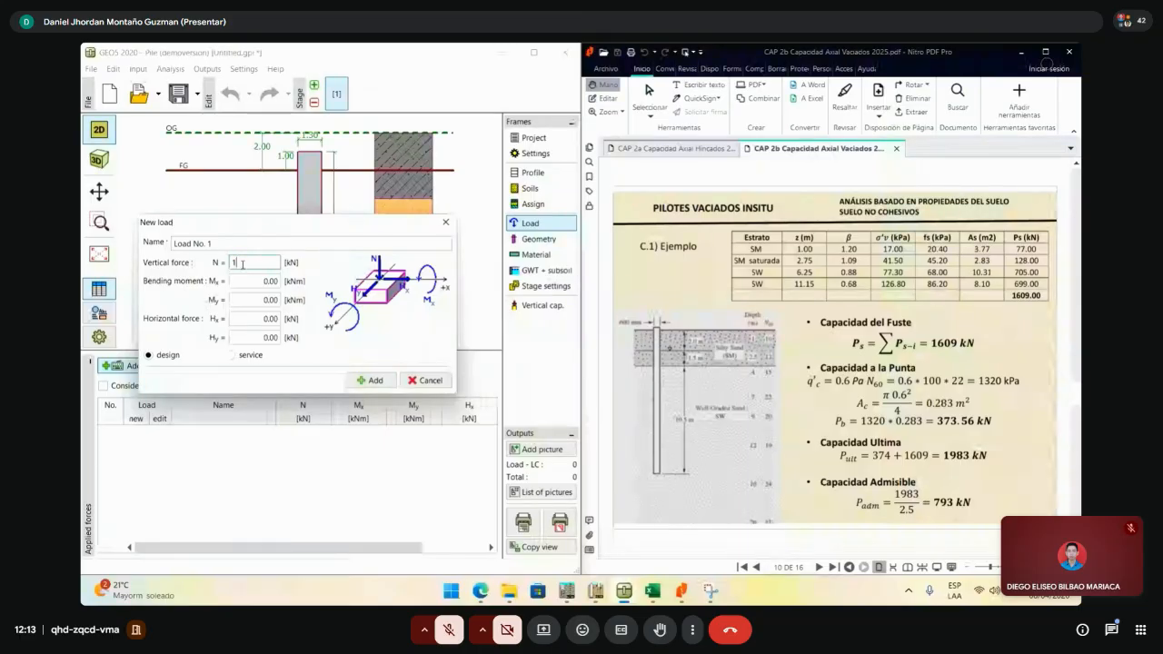
drag(242, 264, 225, 265)
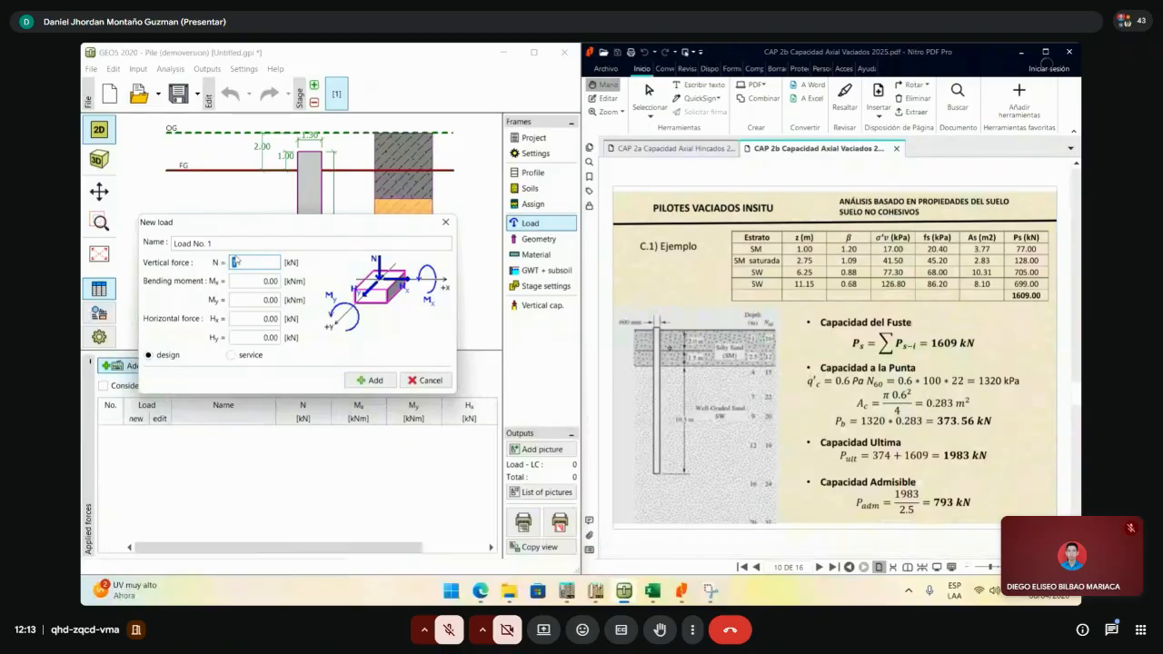
click(236, 264)
double_click(235, 264)
click(243, 354)
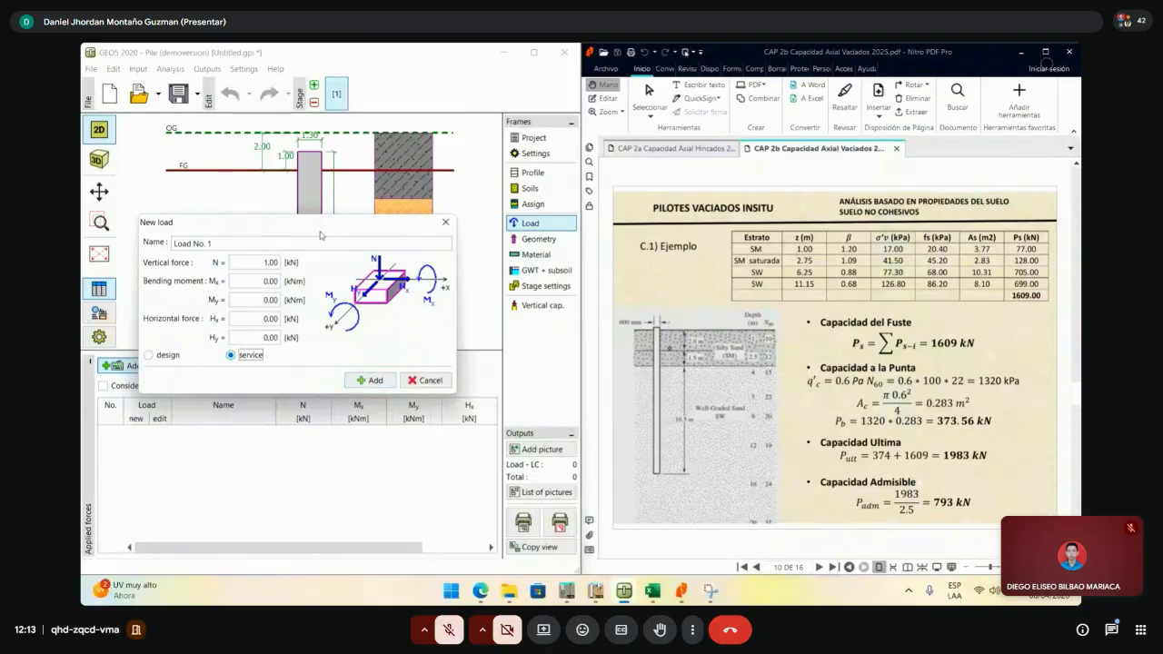
drag(320, 235, 300, 223)
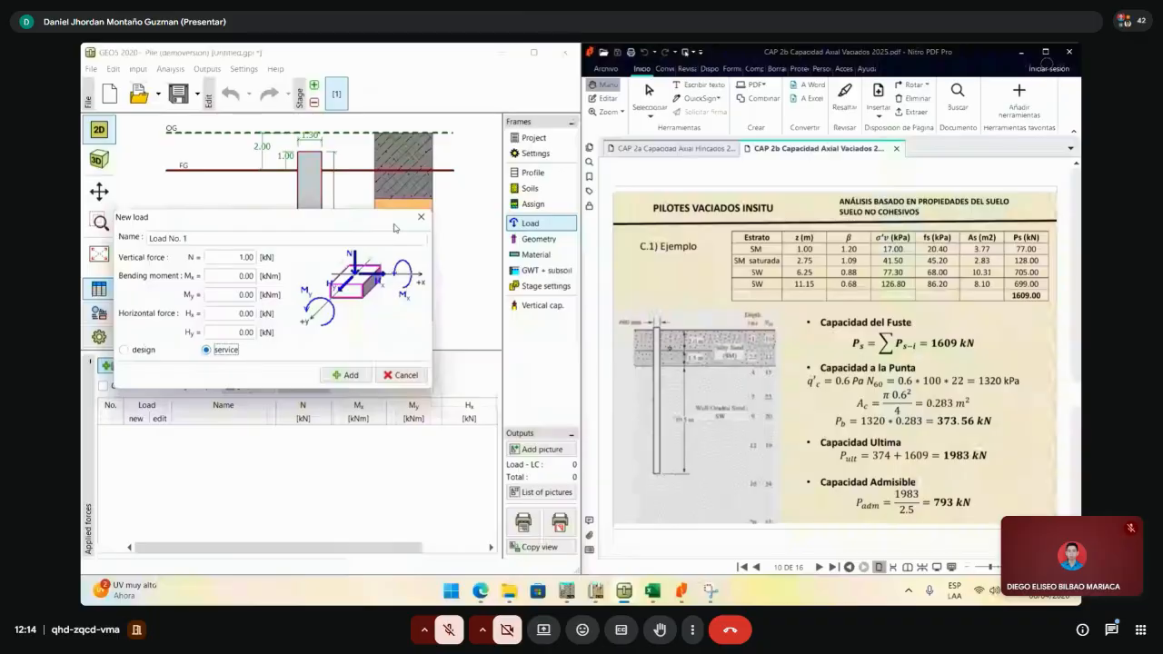
click(346, 376)
- Keep a circular cross section and set pile diameter 0.60 m and length 14.00 m
click(447, 375)
click(539, 239)
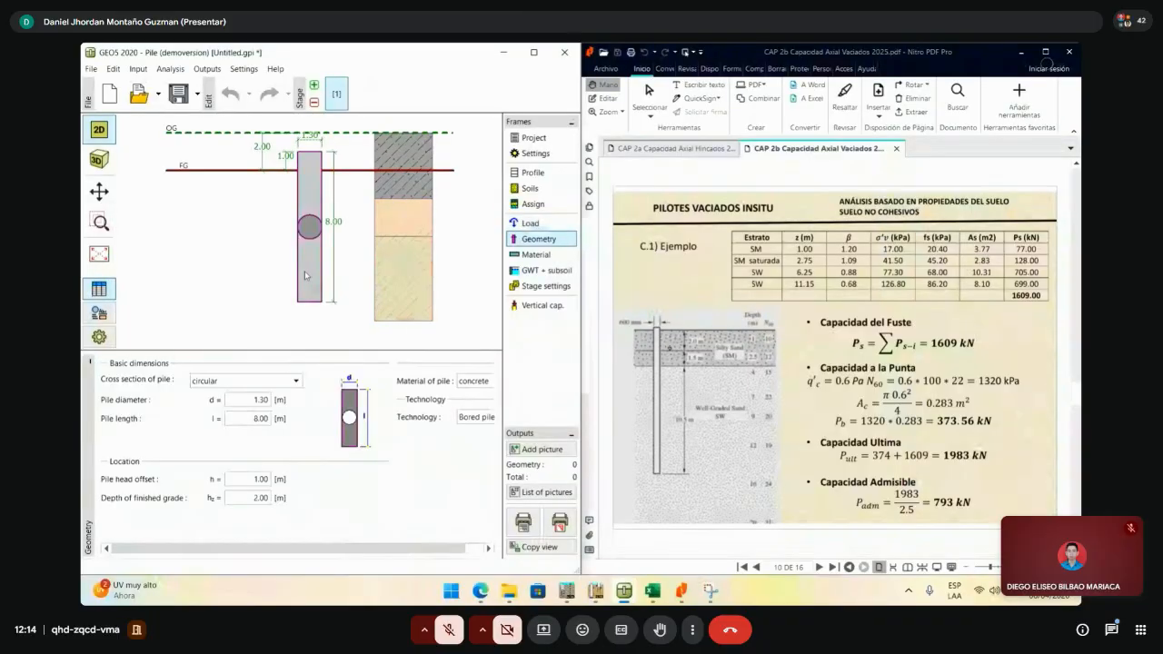
click(257, 383)
click(257, 392)
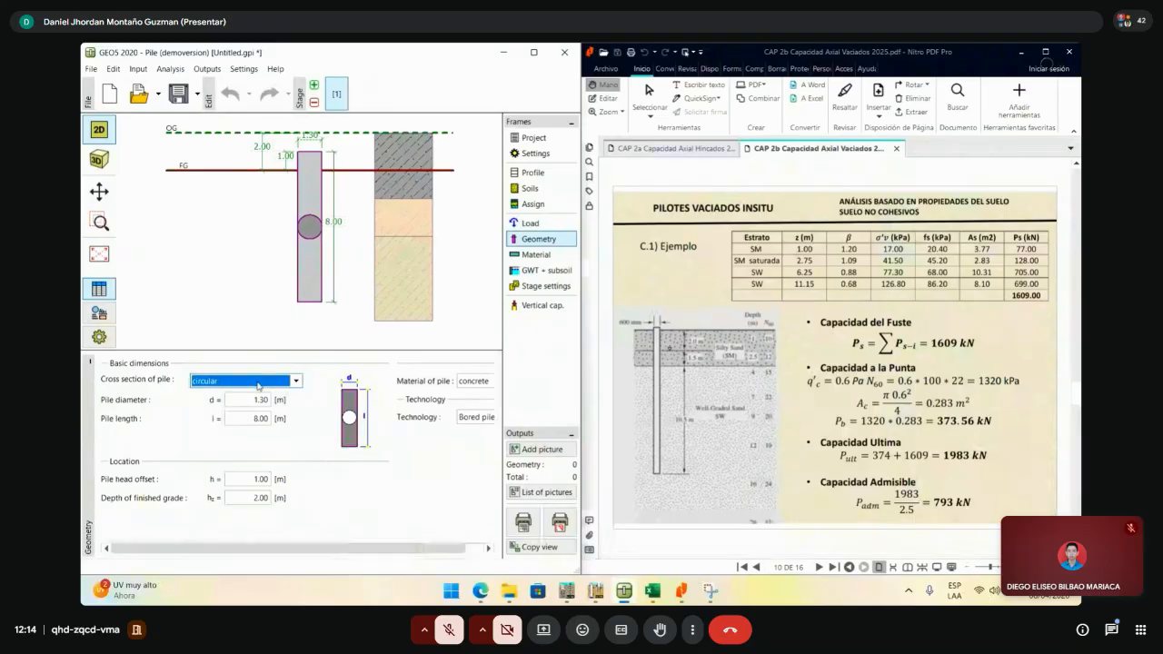
click(266, 401)
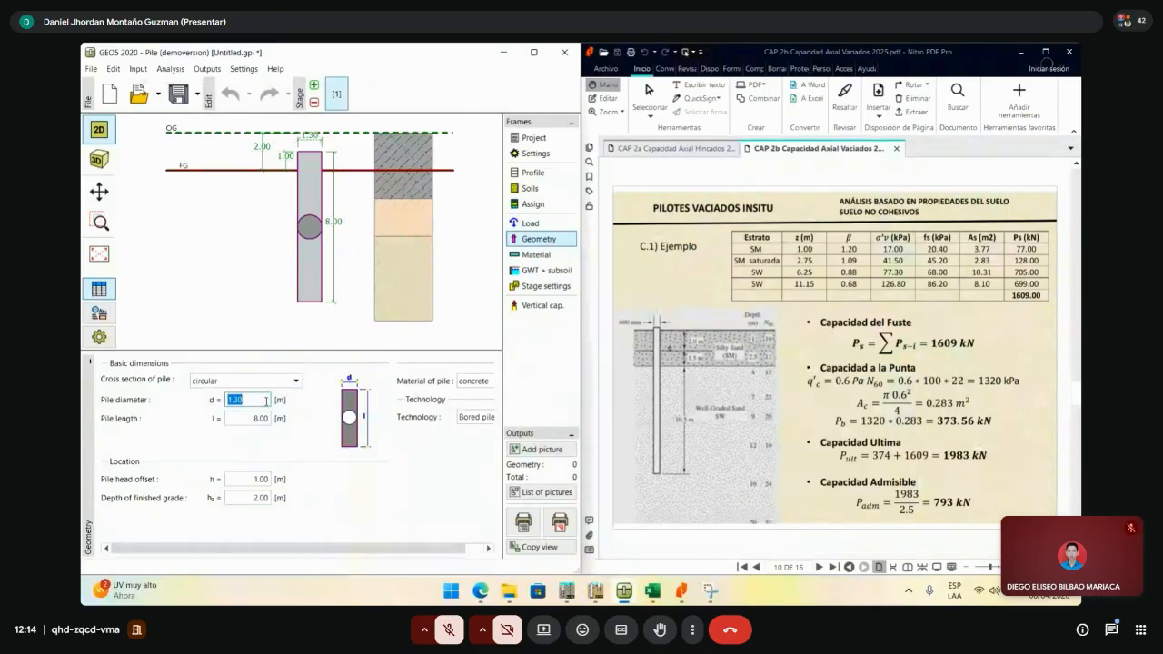
text(0.6)
key(Tab)
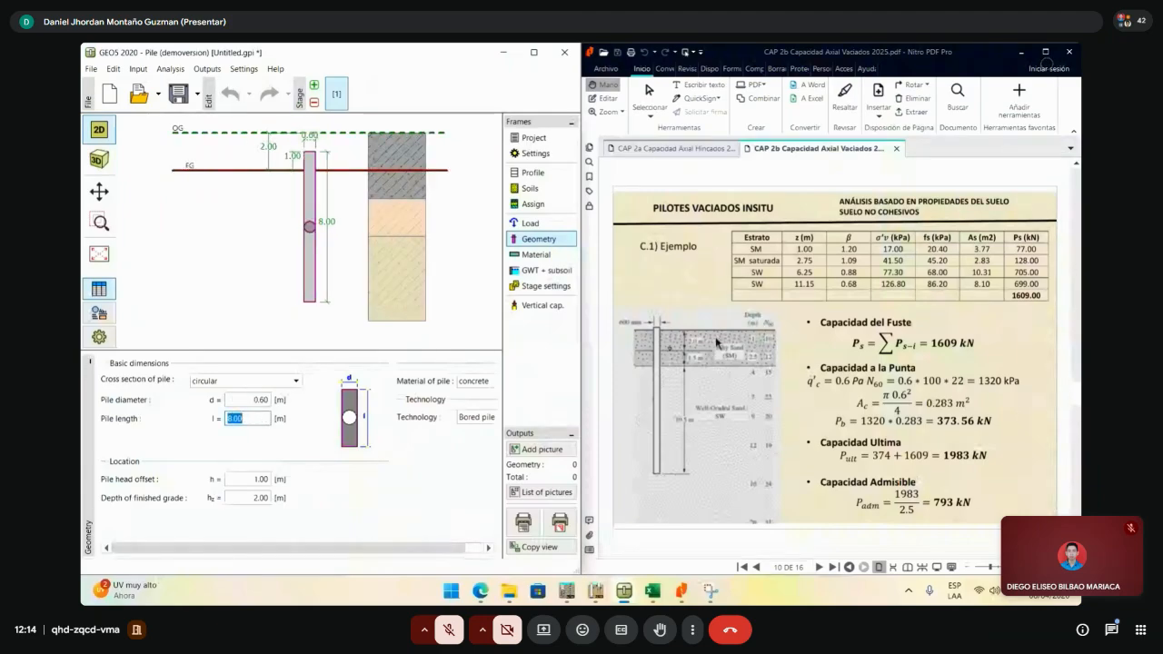
text(14)
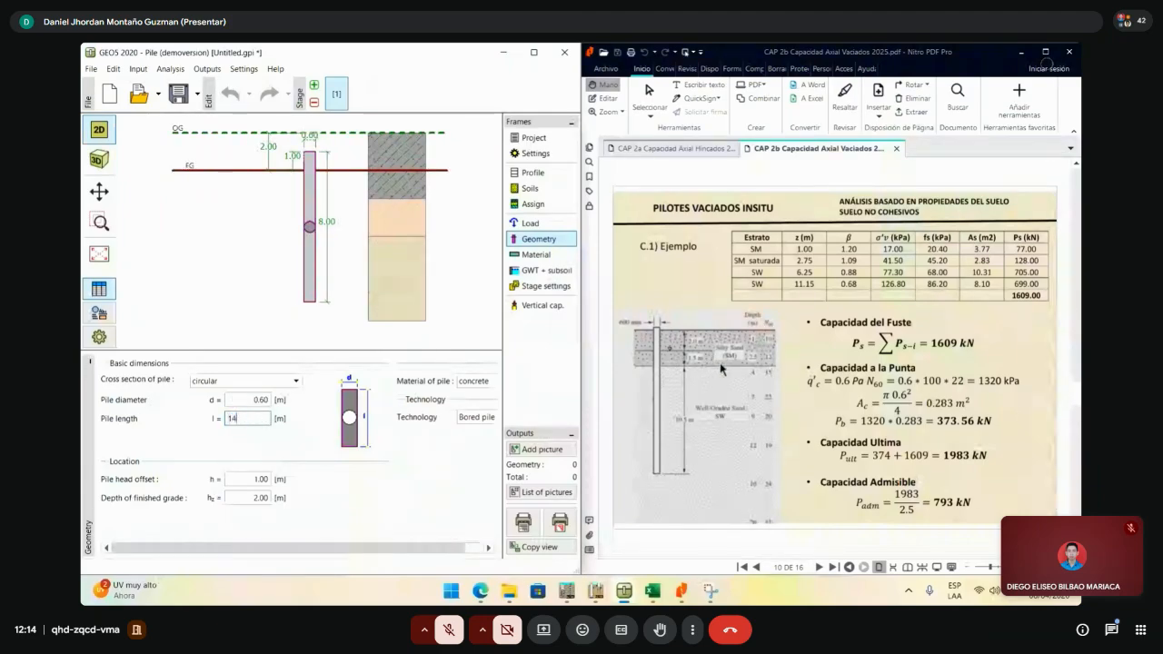
click(248, 478)
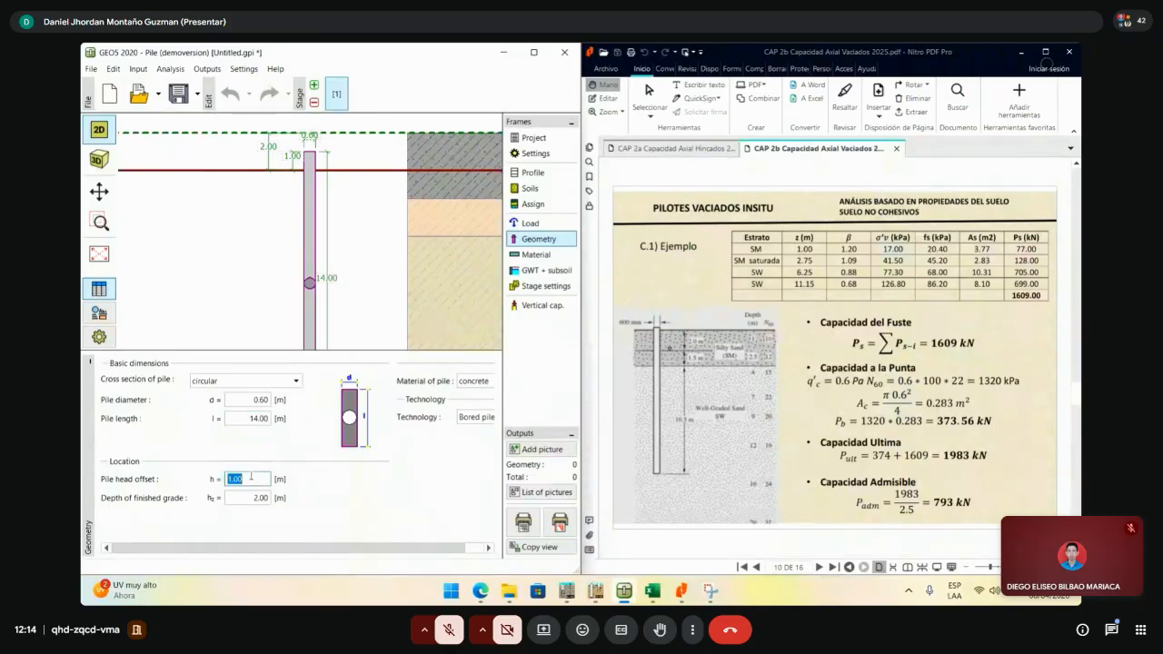
- Set the pile head offset and finished grade depth both to 0
text(0)
key(Tab)
text(0)
key(Tab)
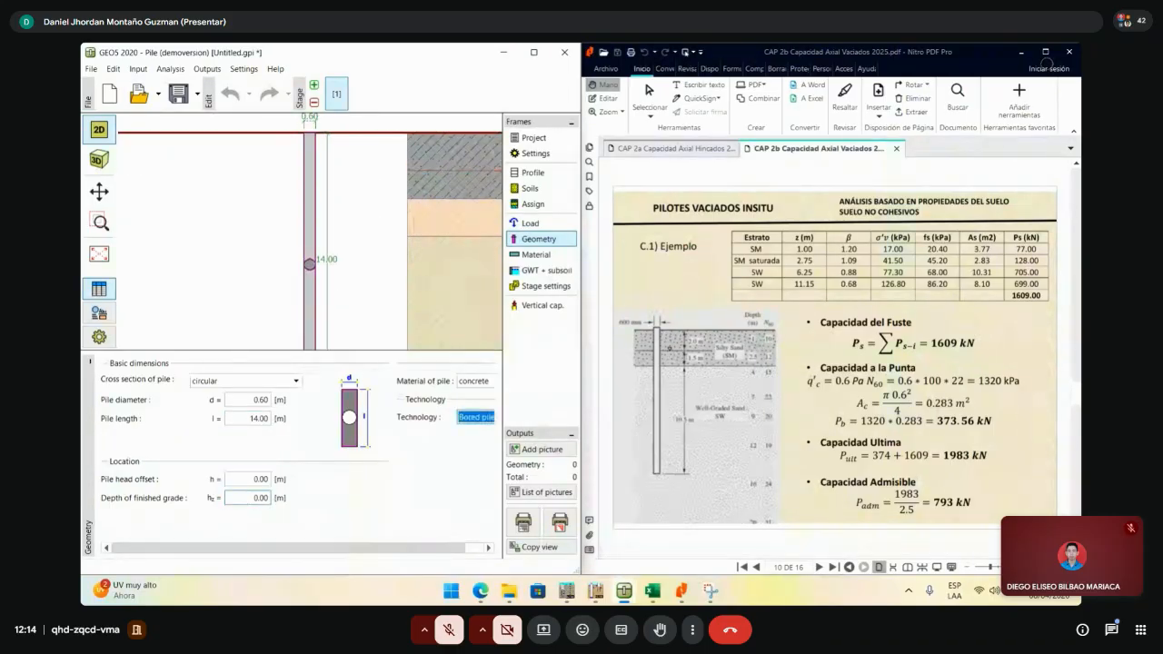
click(258, 479)
scroll(295, 263, down, 5)
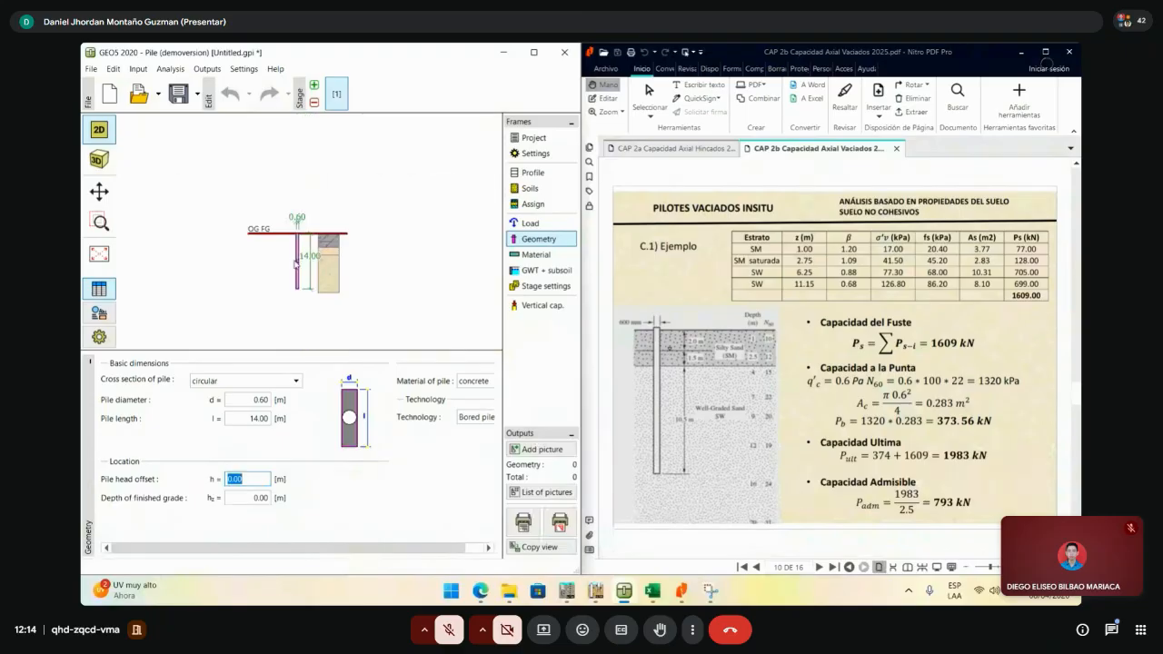
scroll(295, 263, up, 5)
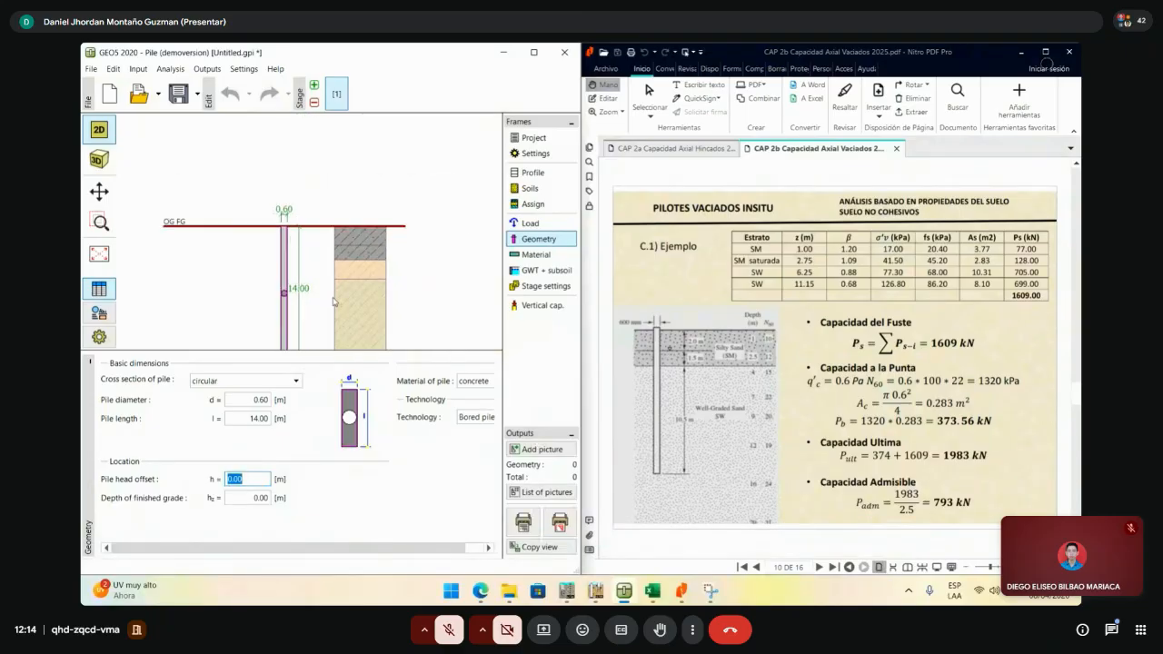
drag(334, 301, 329, 257)
click(253, 496)
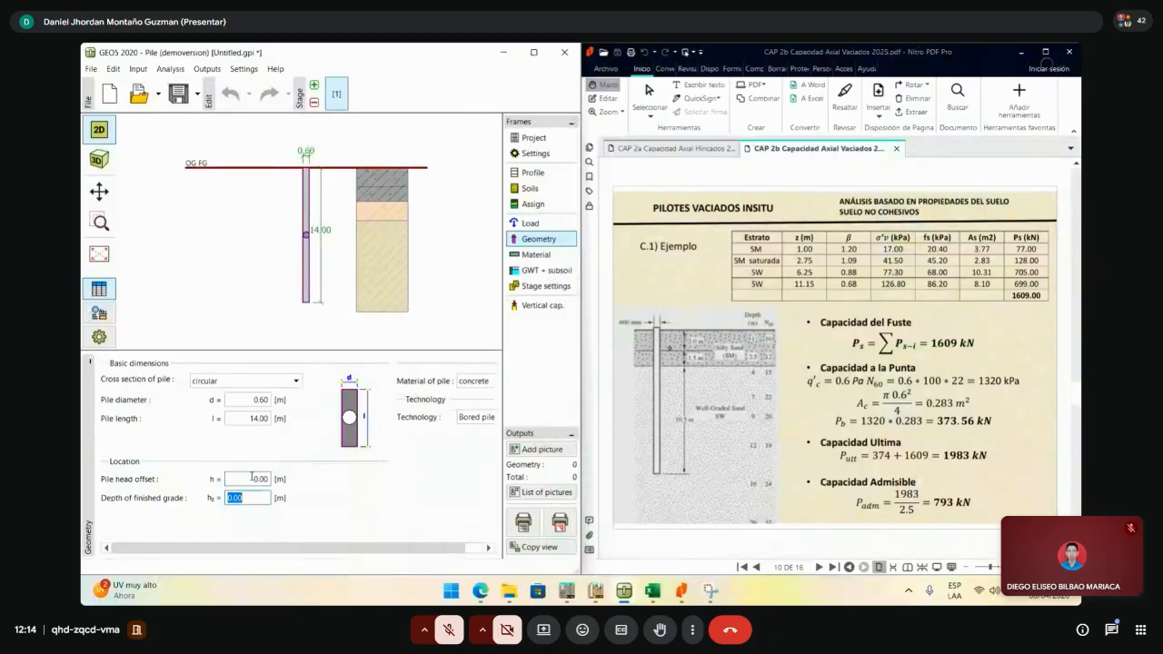
click(259, 480)
click(261, 493)
drag(582, 330, 685, 329)
- Keep concrete as the pile material and bored piles as the technology
click(508, 381)
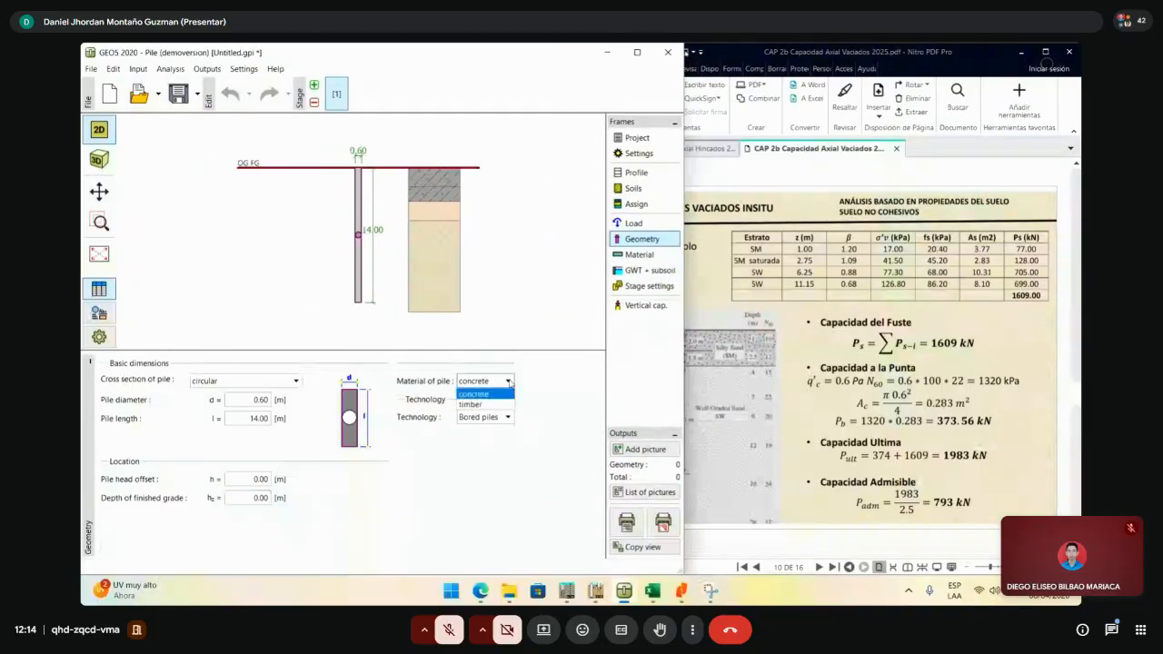
click(510, 383)
click(508, 417)
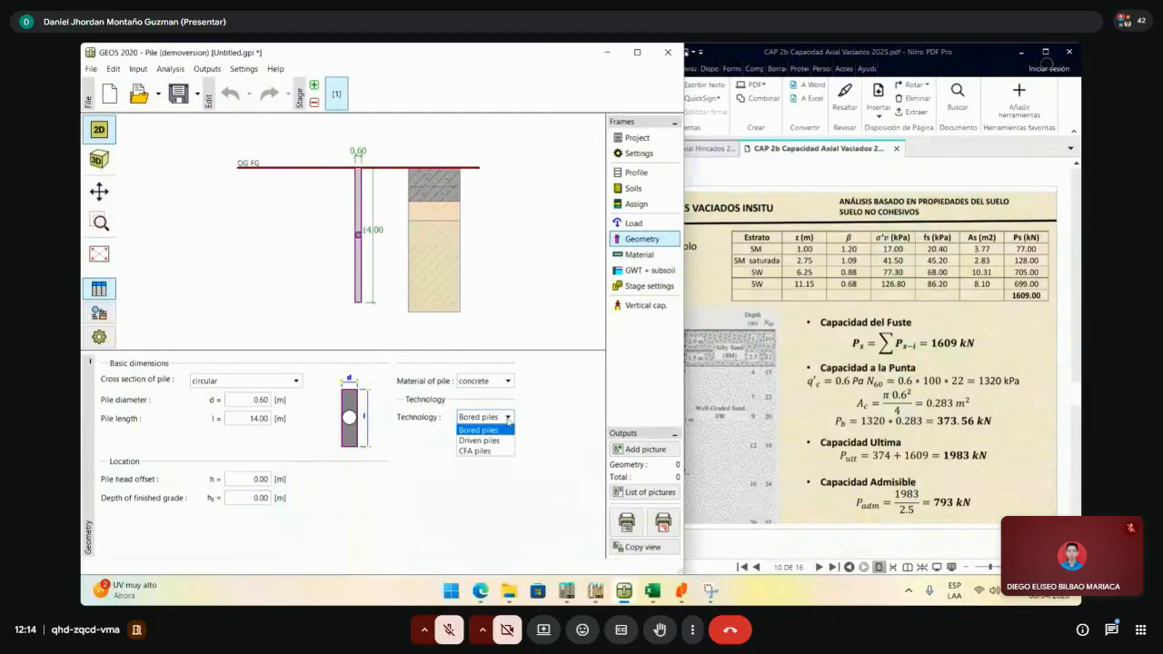
click(508, 417)
click(507, 417)
click(508, 417)
click(508, 417)
click(508, 417)
click(508, 417)
click(496, 432)
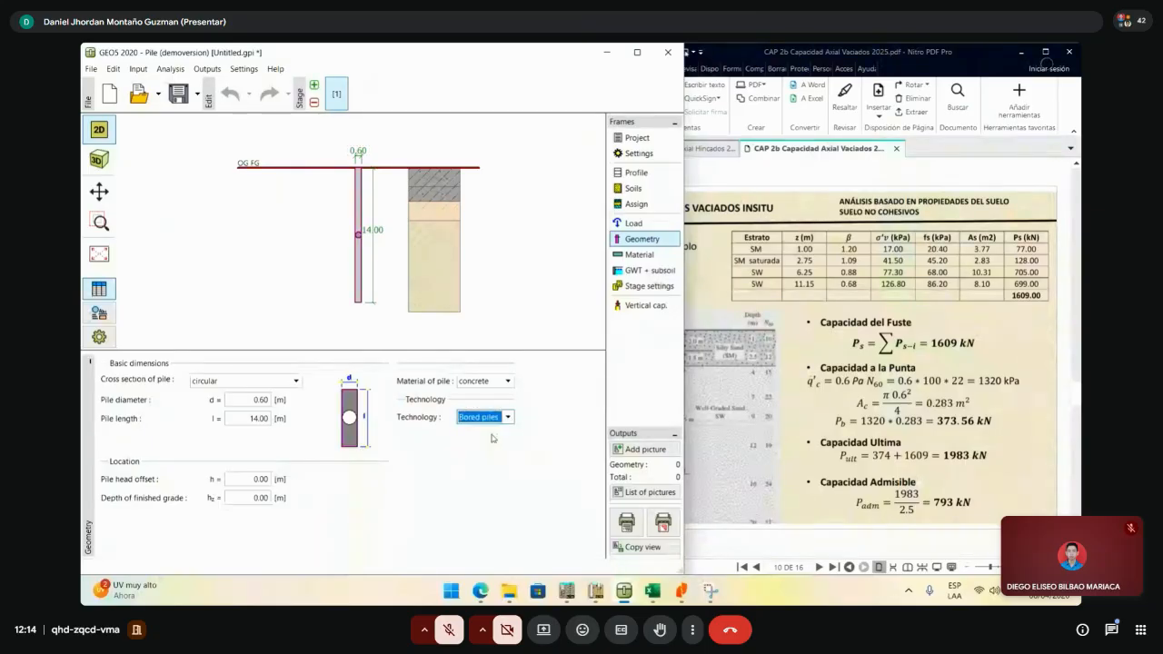
- Review the C 20/25 concrete and B500 reinforcement properties without changing them, then go to GWT + subsoil
click(637, 256)
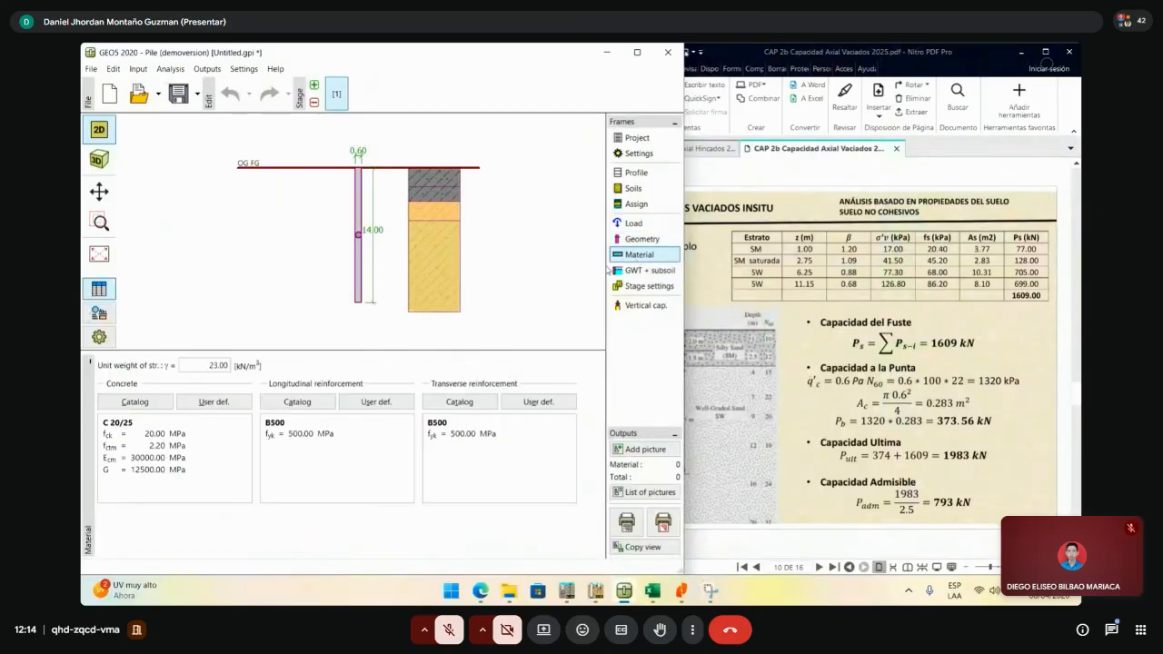
click(215, 404)
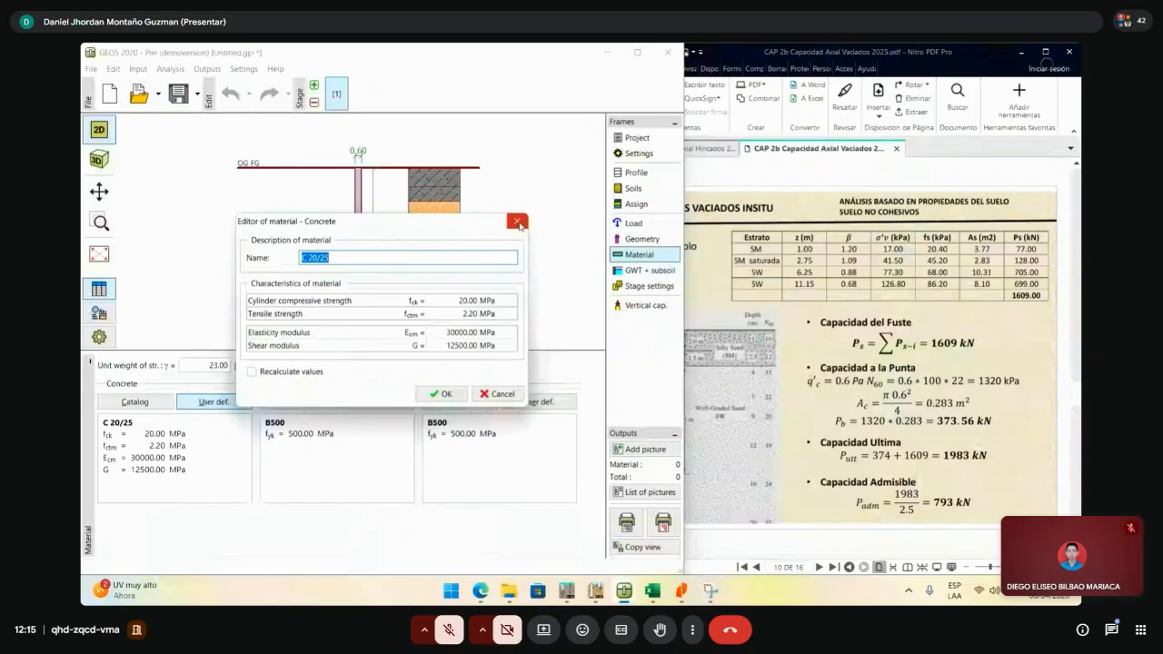
click(517, 222)
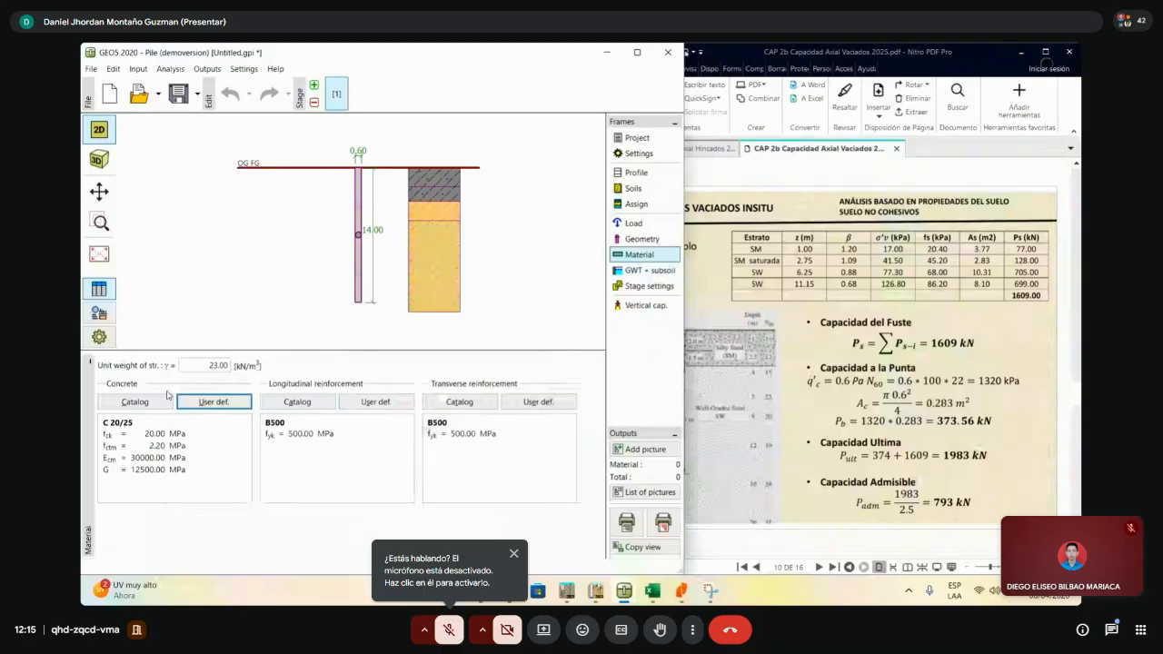
click(213, 401)
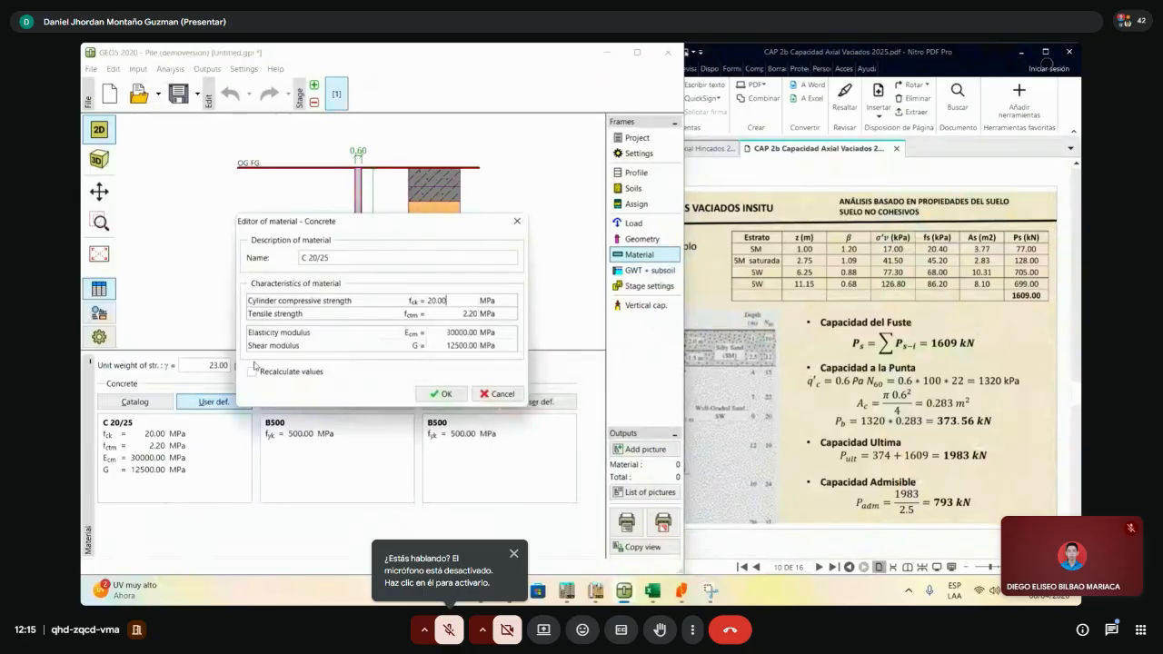
click(517, 220)
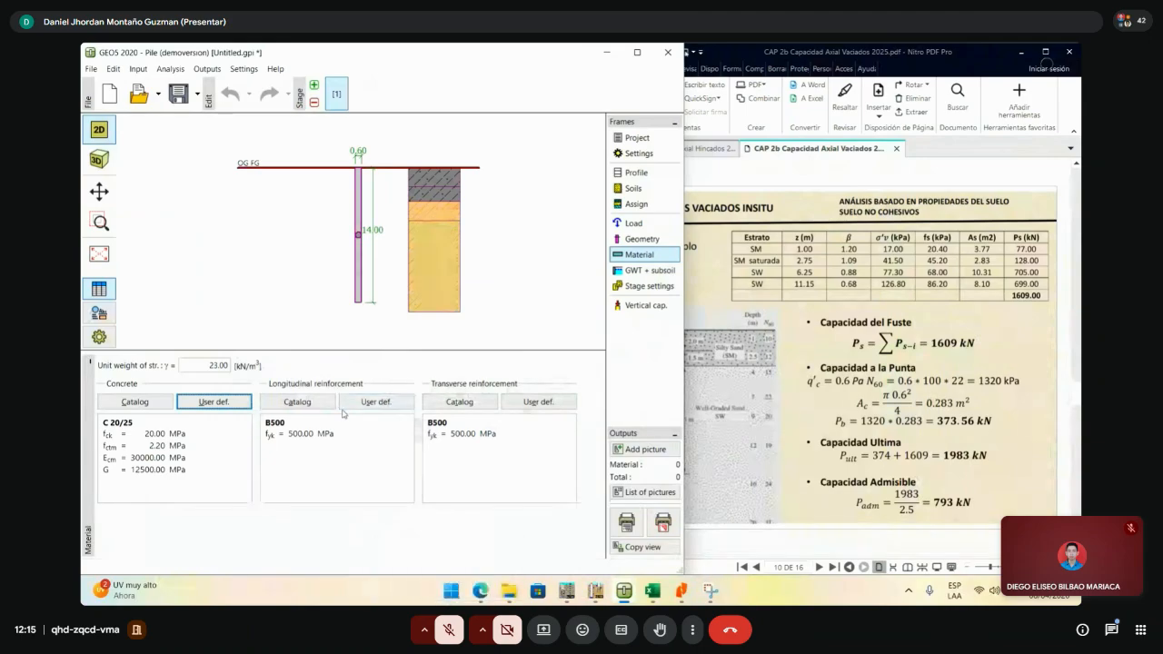
click(374, 405)
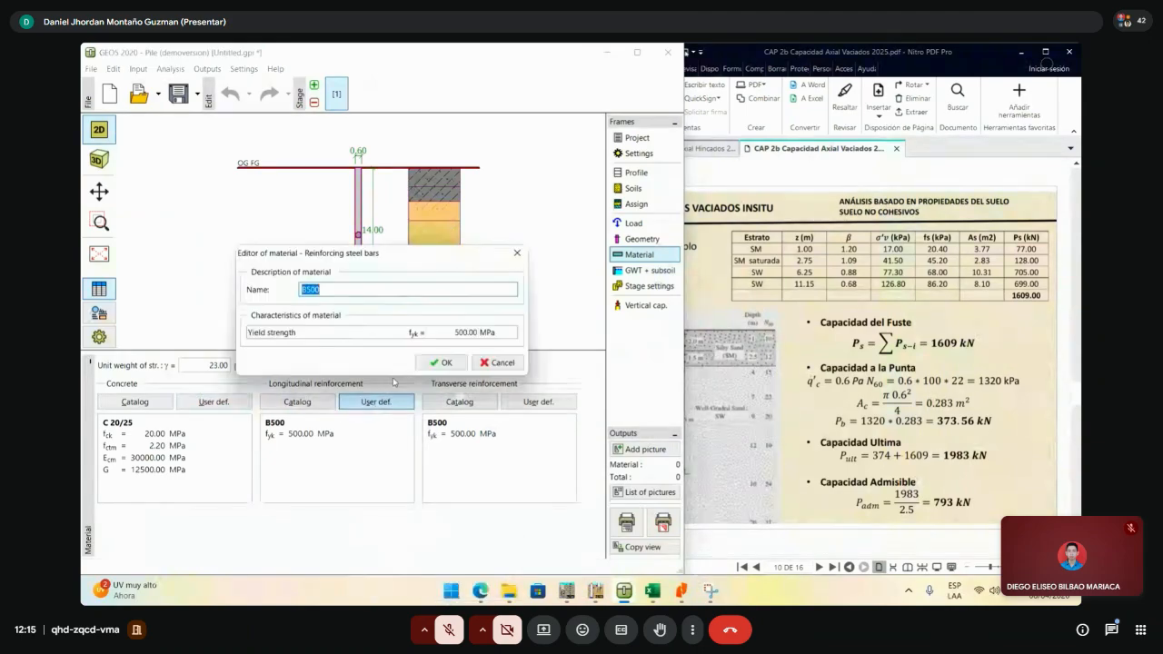
click(517, 254)
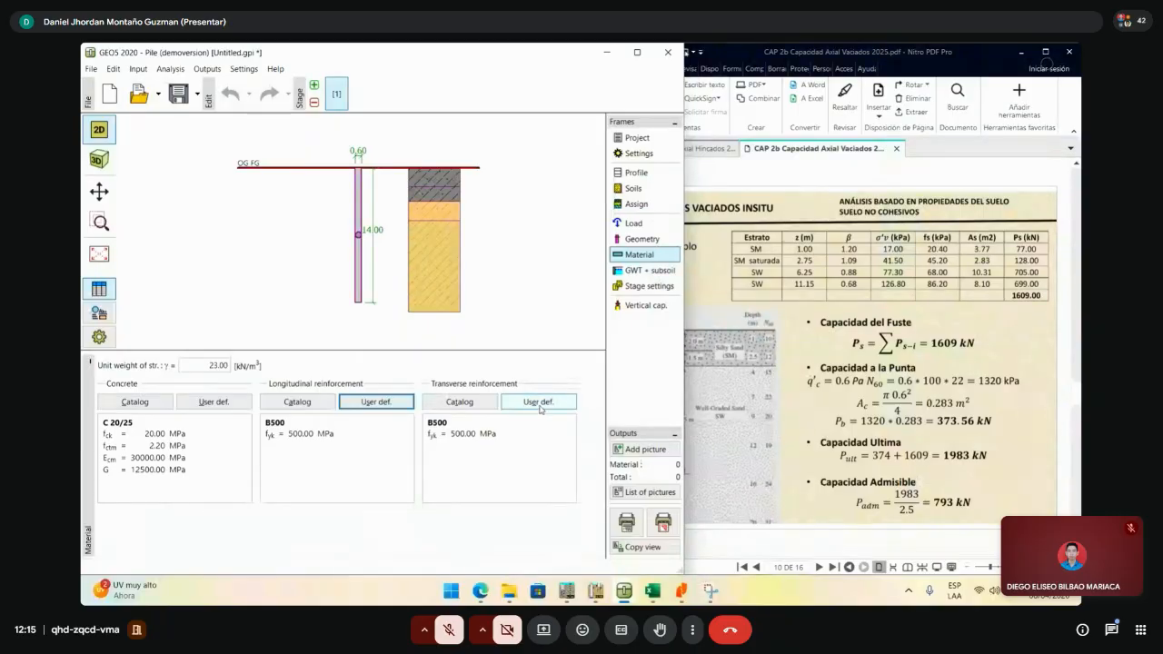
click(652, 270)
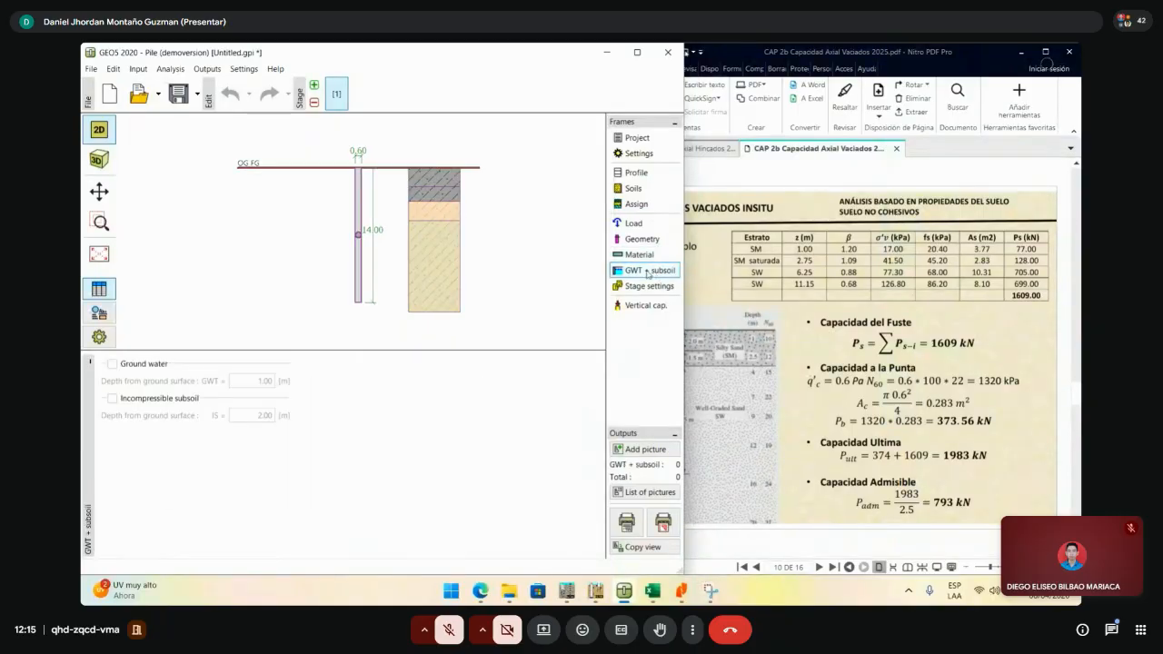
- Turn on ground water at a depth of 2.00 m, checking the value against the PDF example
click(134, 366)
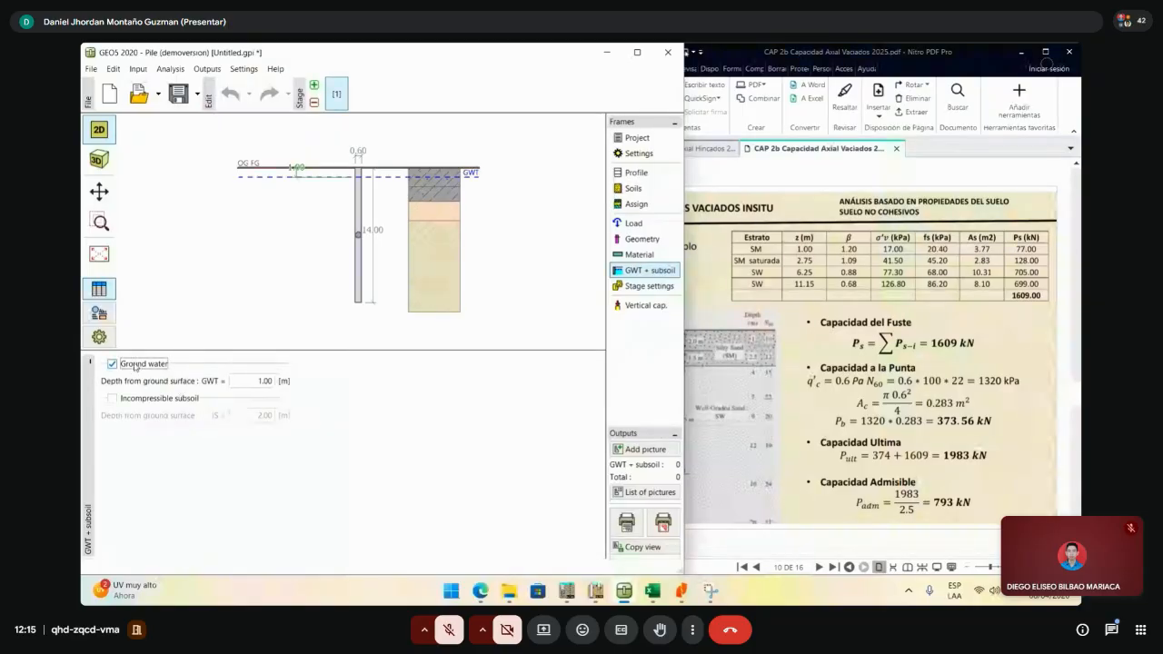
click(273, 381)
double_click(273, 381)
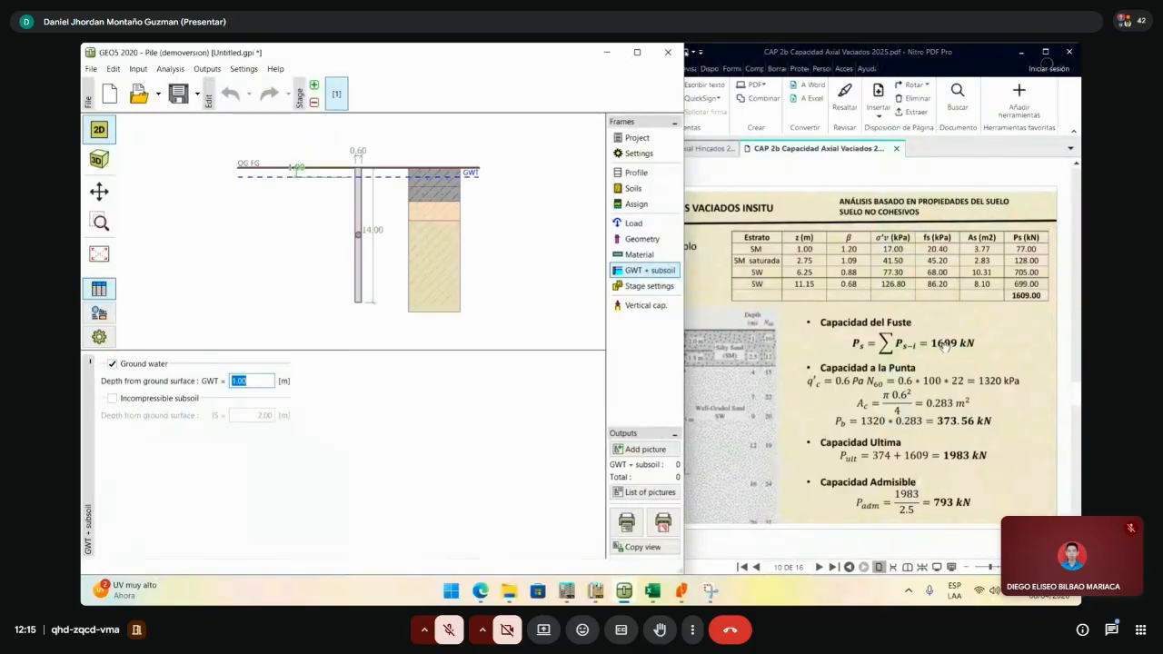
click(908, 360)
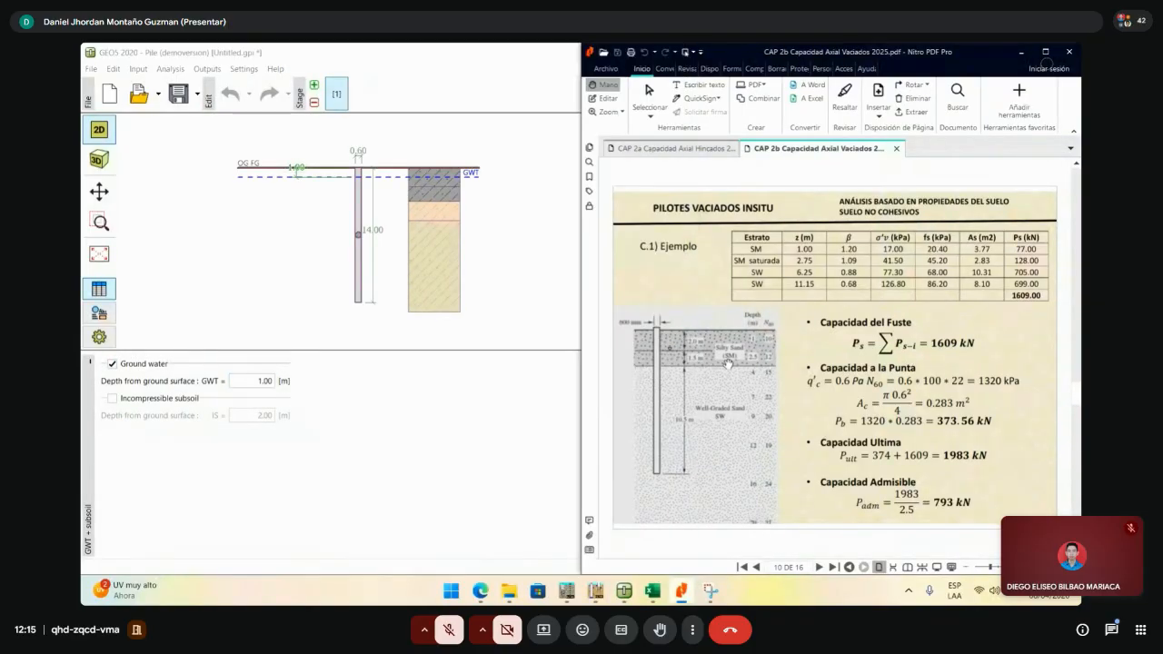
click(257, 380)
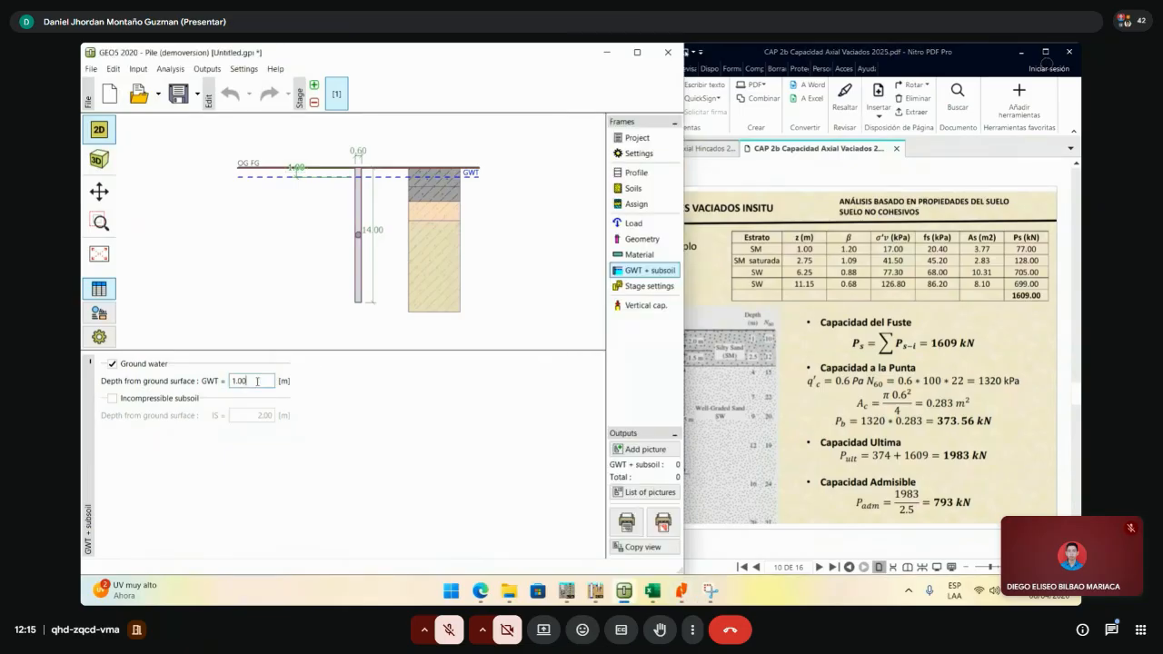
text(2)
drag(255, 383, 113, 398)
text(2)
key(Return)
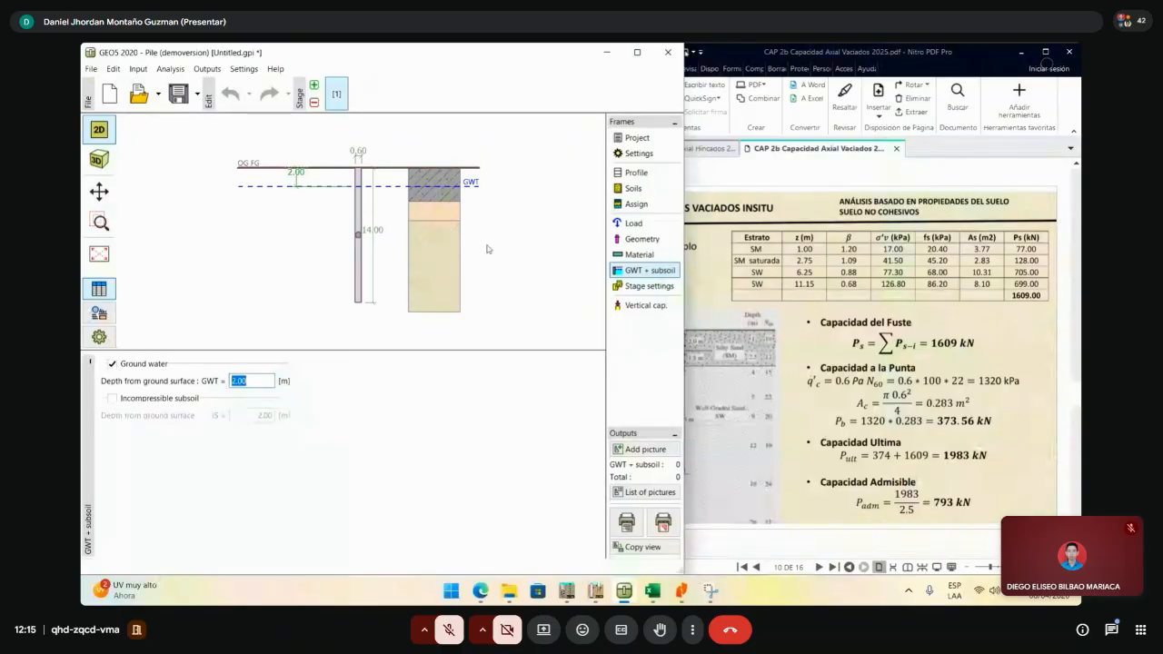
- Orbit the pile in 3D, return to the 2D section, and open Stage settings
click(102, 161)
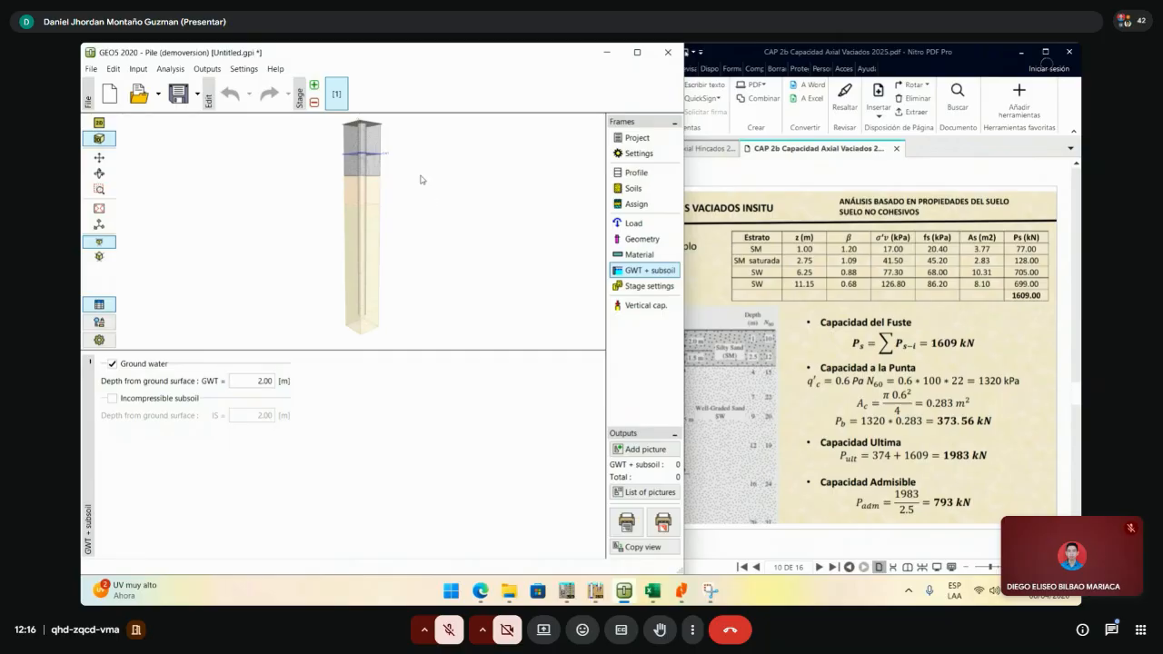
click(99, 173)
drag(446, 163, 382, 288)
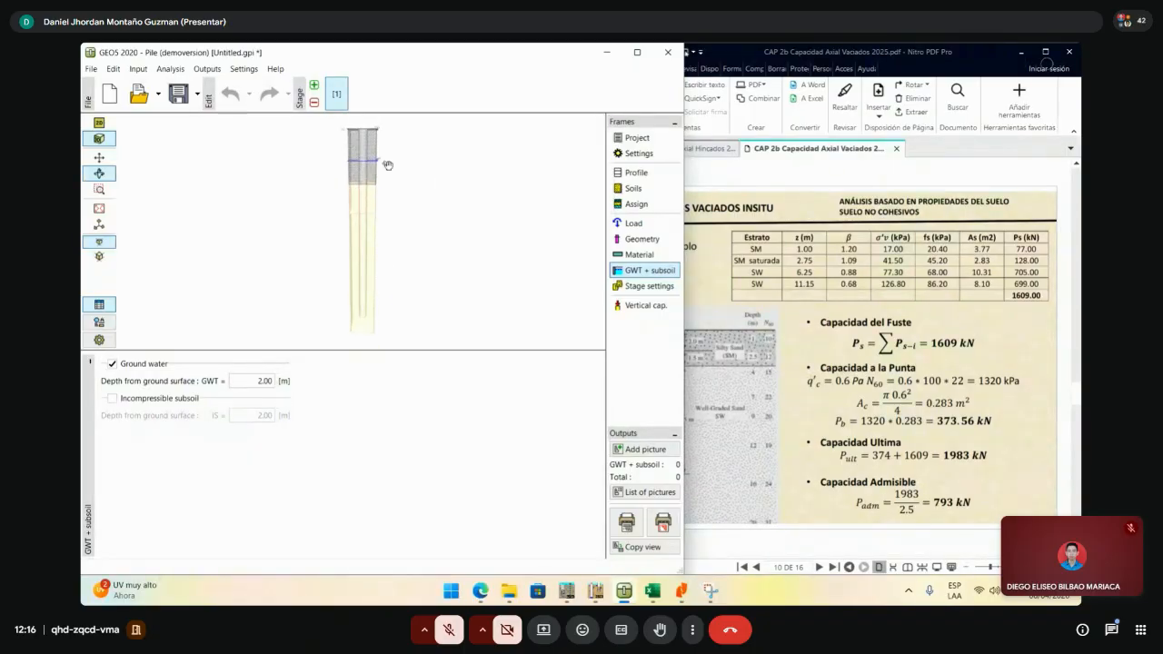
drag(387, 164, 368, 186)
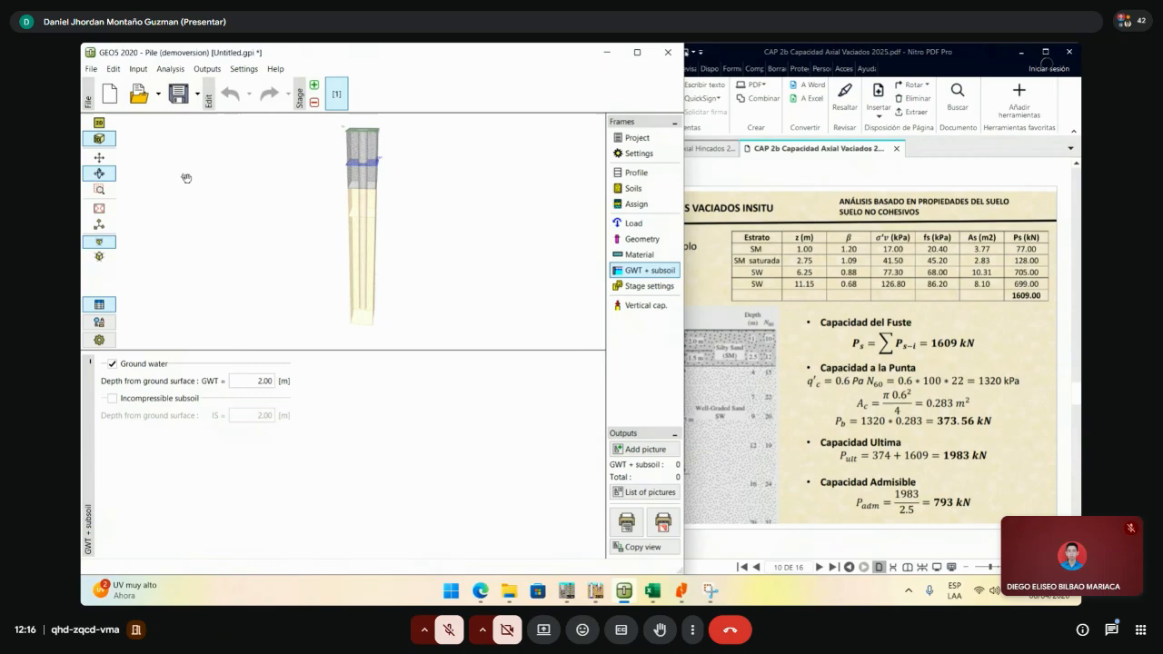
click(99, 122)
click(656, 287)
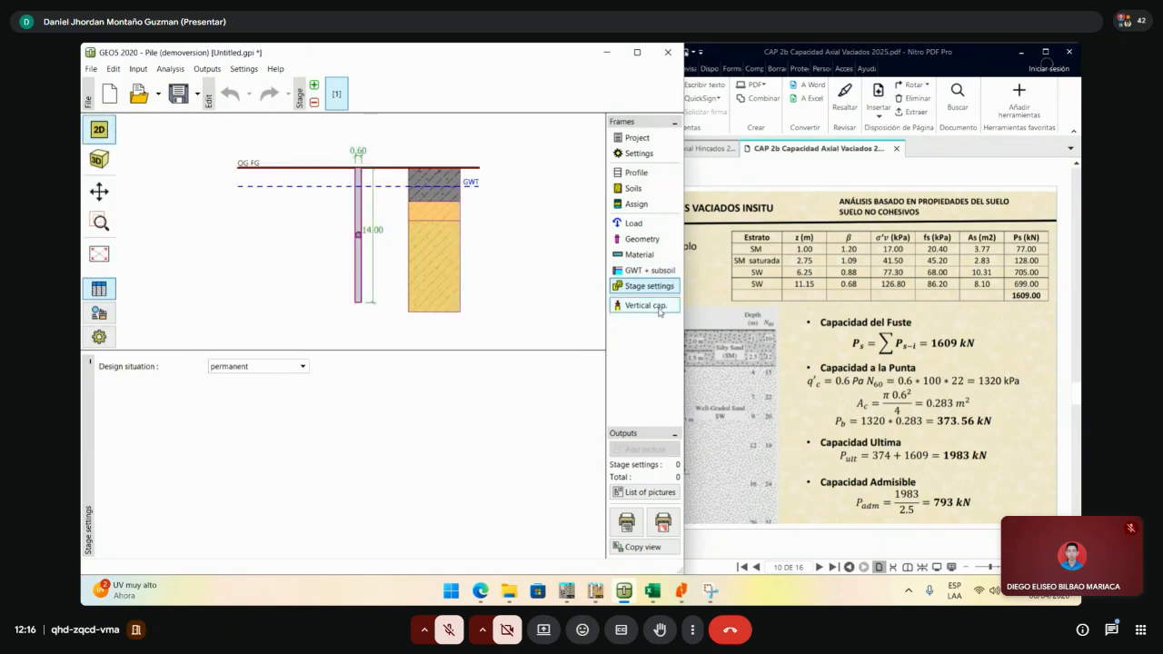
- Show the vertical capacity verification, Rc = 1360.89 kN, keeping automatic max-value load cases
click(658, 310)
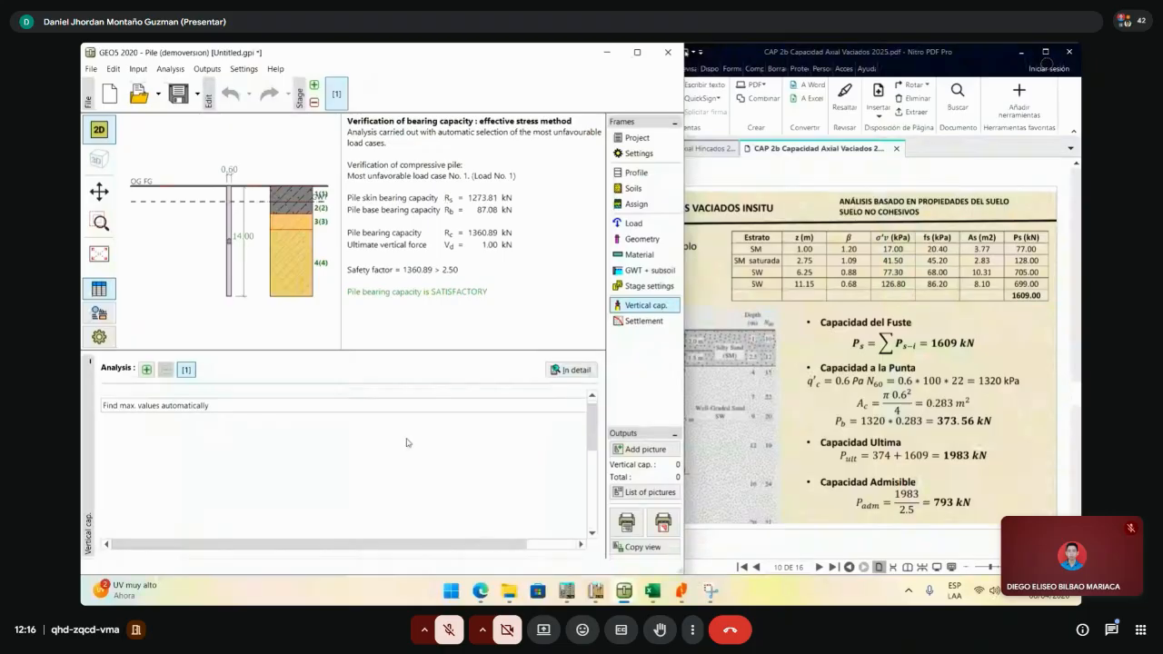
click(637, 53)
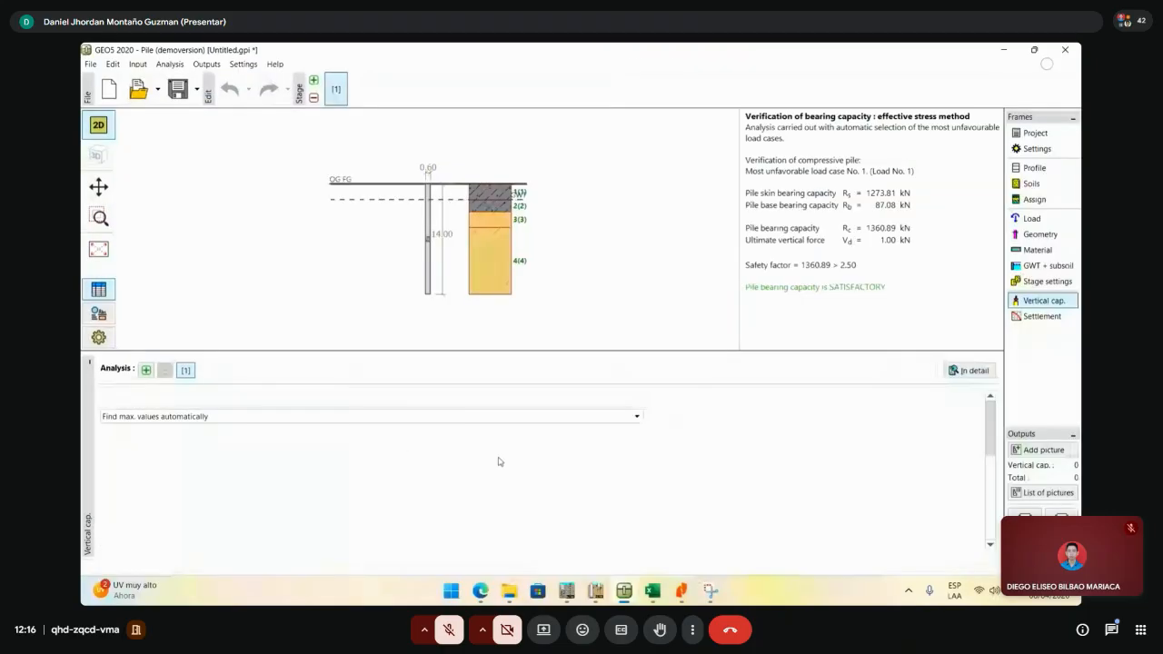
scroll(459, 446, down, 3)
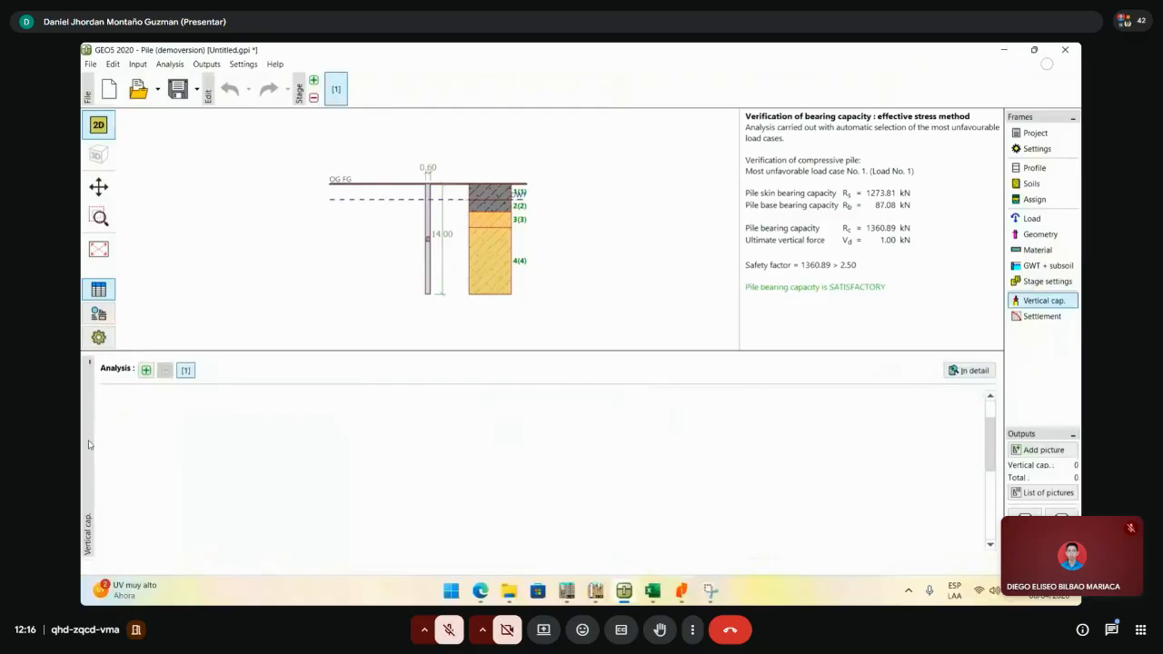
scroll(576, 451, up, 3)
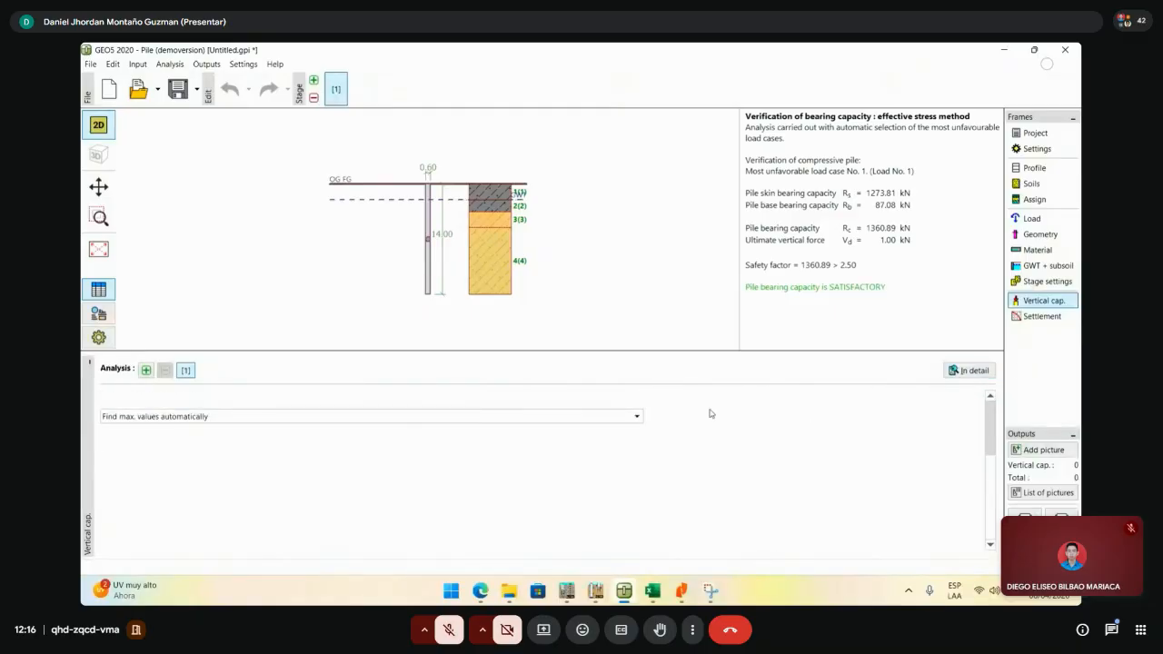
click(451, 417)
click(464, 413)
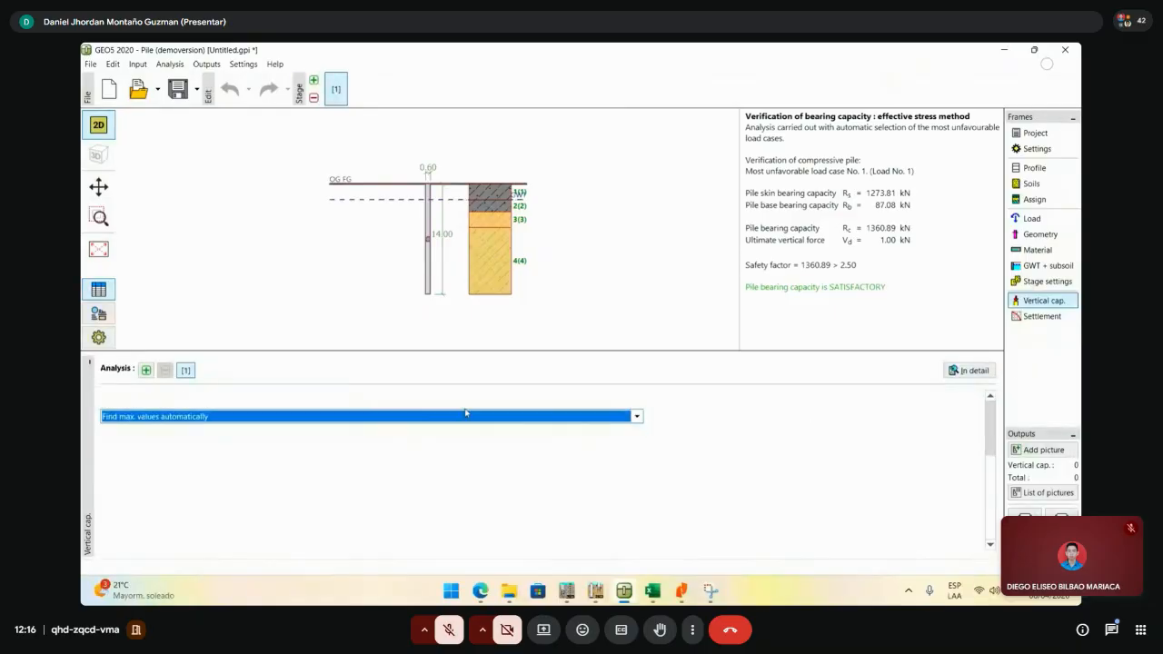
drag(895, 56, 871, 185)
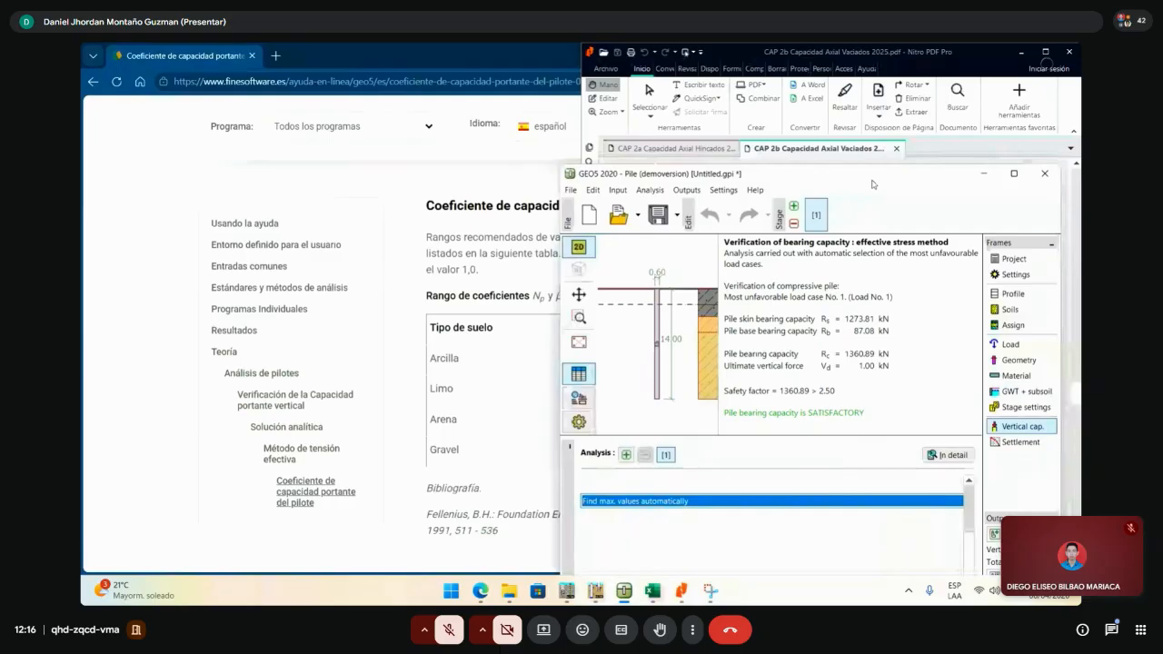
- Maximize GEO5 and open the F1 help for the Np coefficient field
double_click(871, 185)
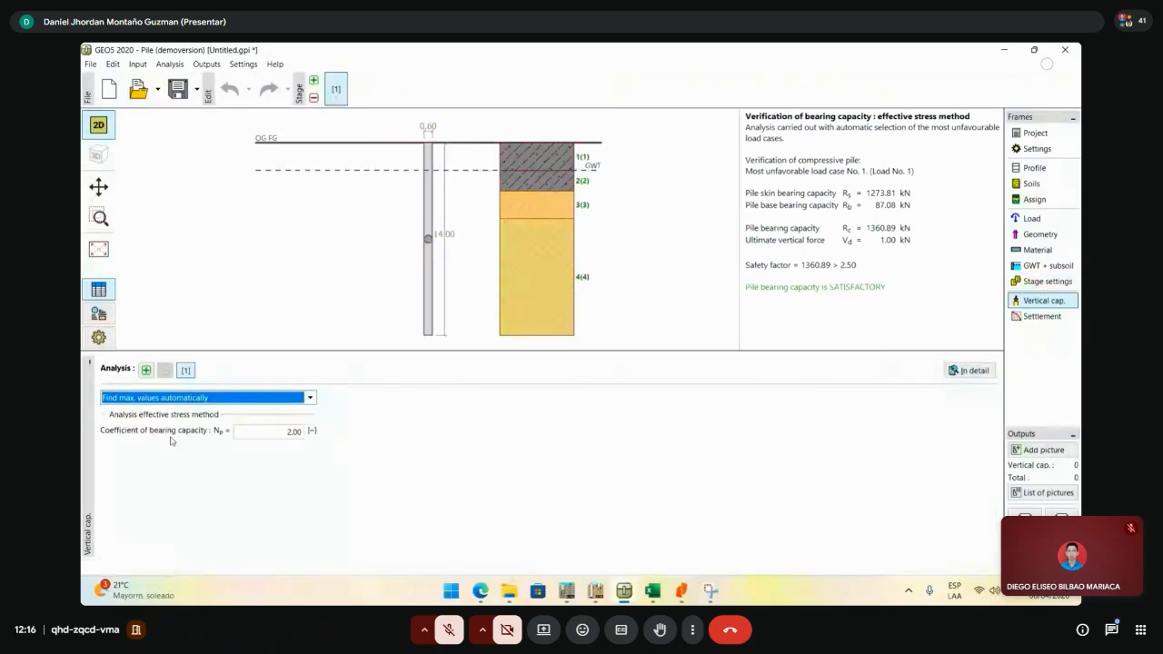
key(Tab)
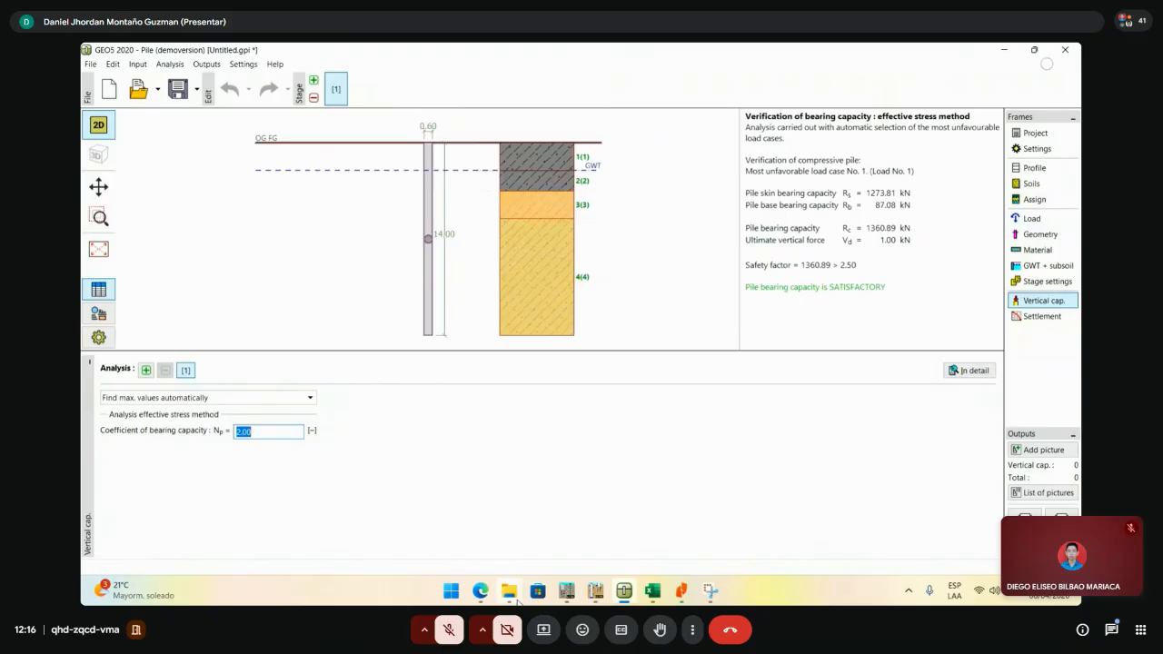
key(F1)
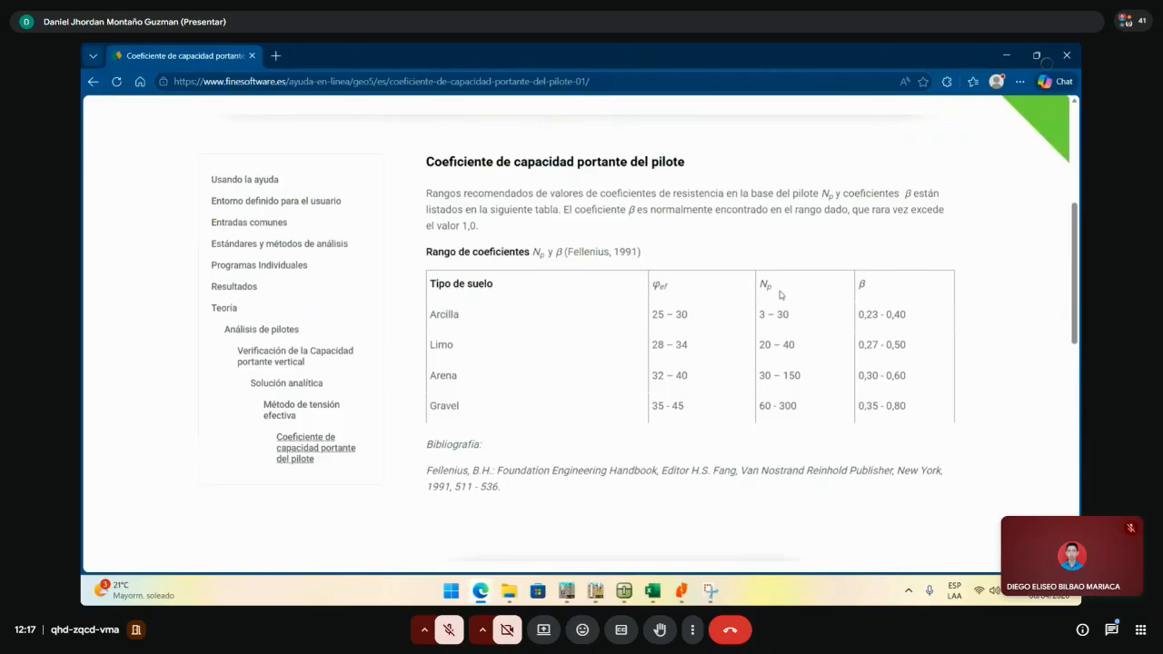
- Check the Arena (sand) Np range of 30–150 in the help table, then minimize the help
drag(779, 292, 750, 289)
click(777, 292)
double_click(768, 377)
drag(803, 377, 783, 376)
click(776, 384)
double_click(768, 377)
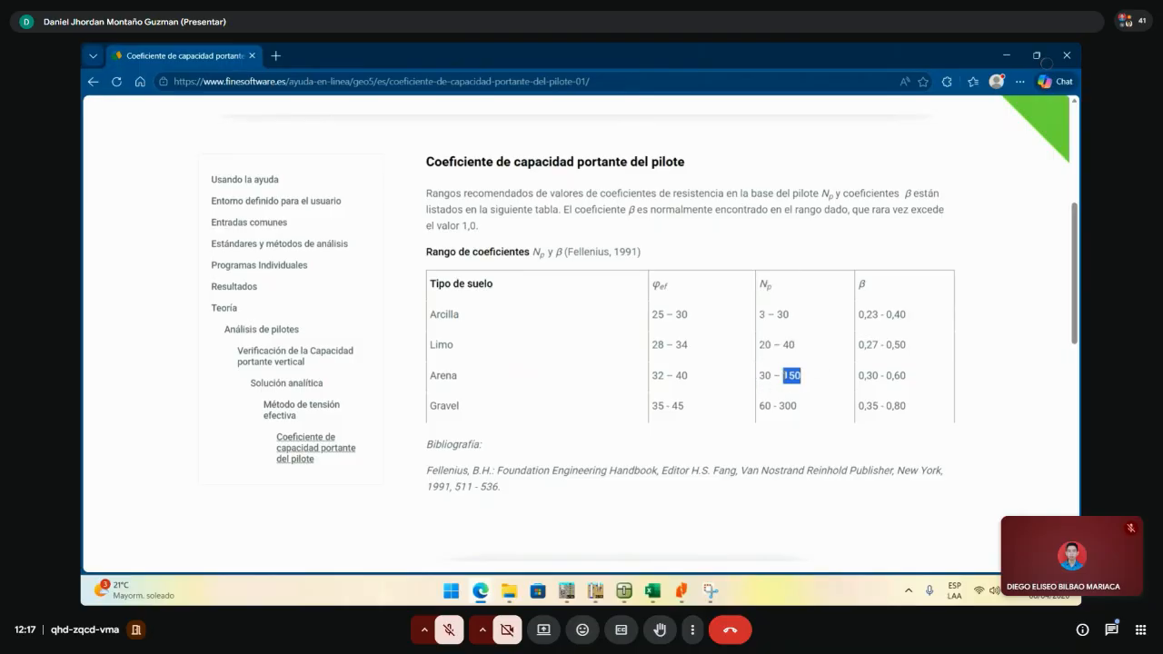
double_click(768, 377)
drag(799, 385, 782, 378)
double_click(769, 377)
click(769, 376)
double_click(768, 376)
key(ctrl+c)
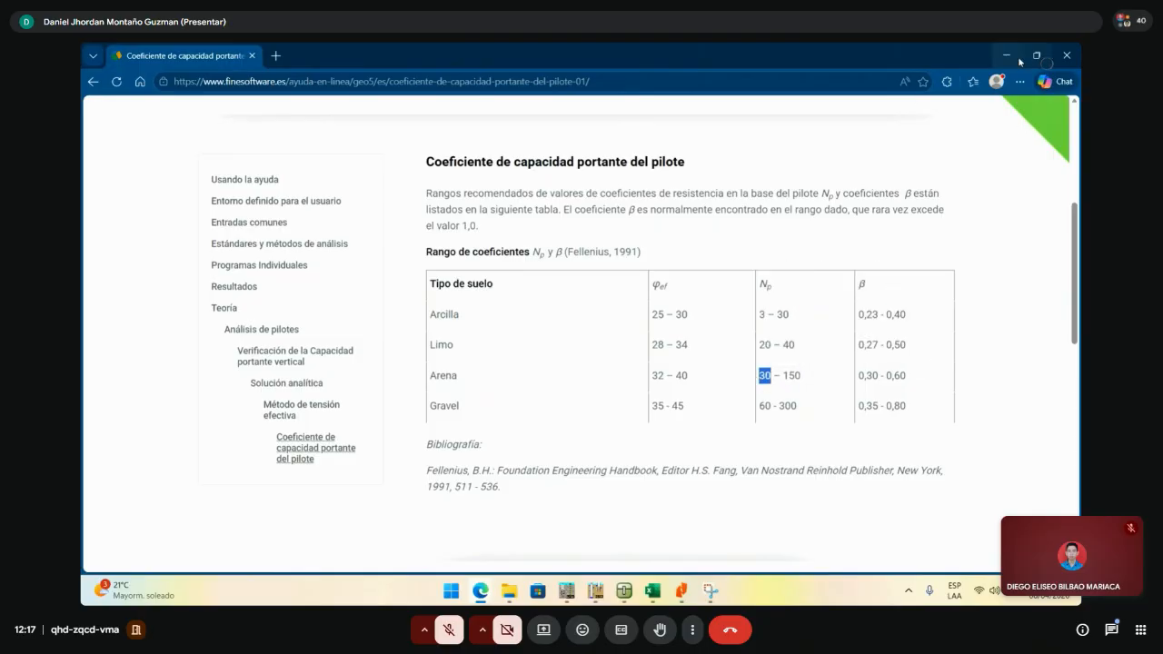
click(1006, 56)
- Set Np to 30 and check the new base capacity of 1306.27 kN
double_click(266, 433)
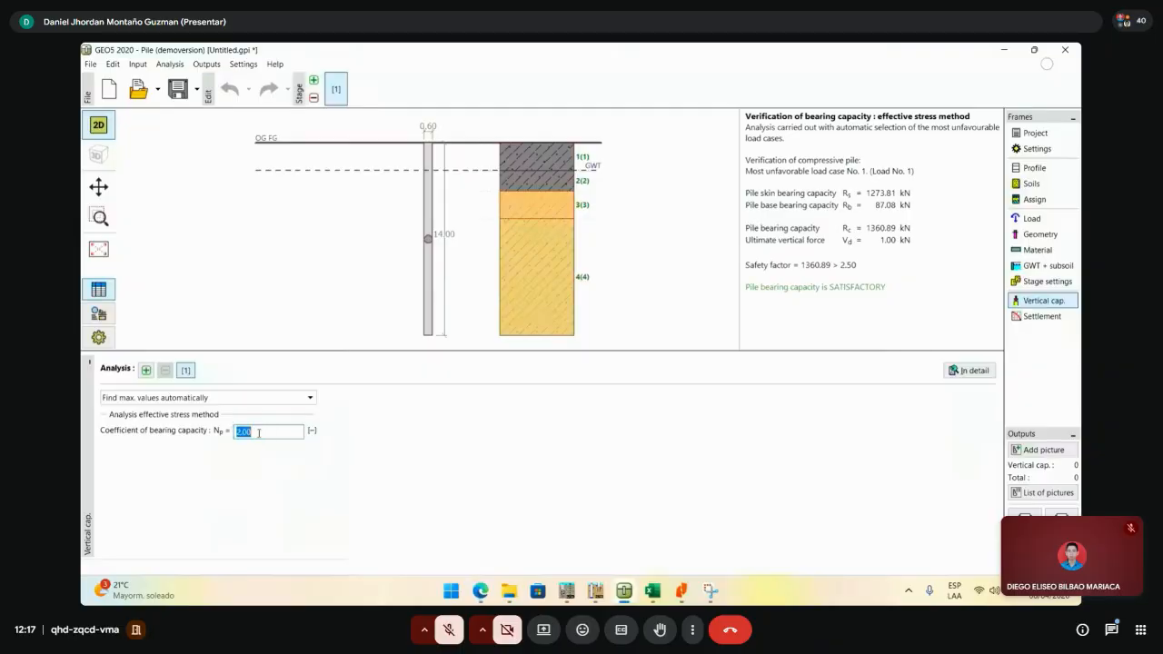
key(ctrl+v)
key(Return)
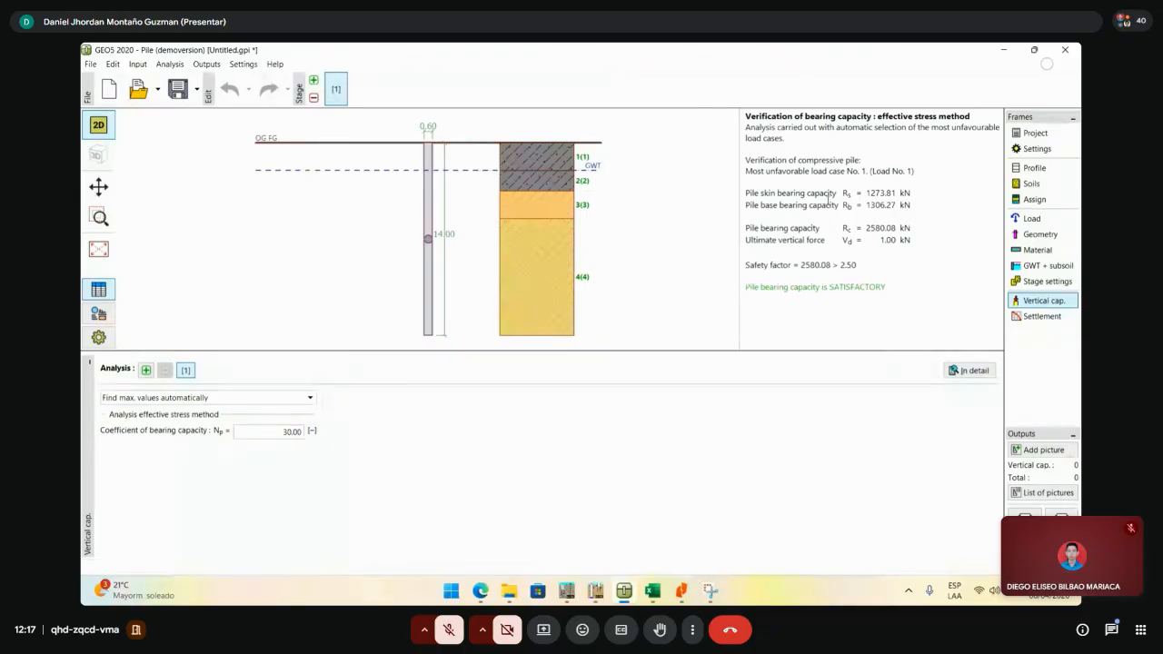
triple_click(803, 205)
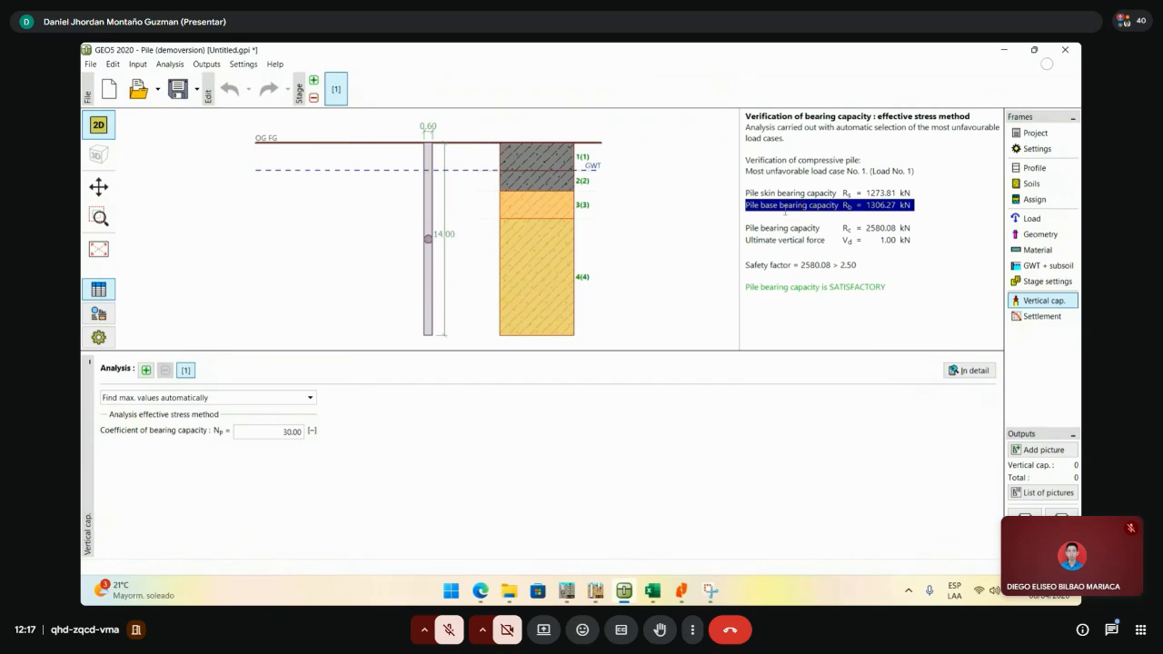
drag(923, 207, 774, 216)
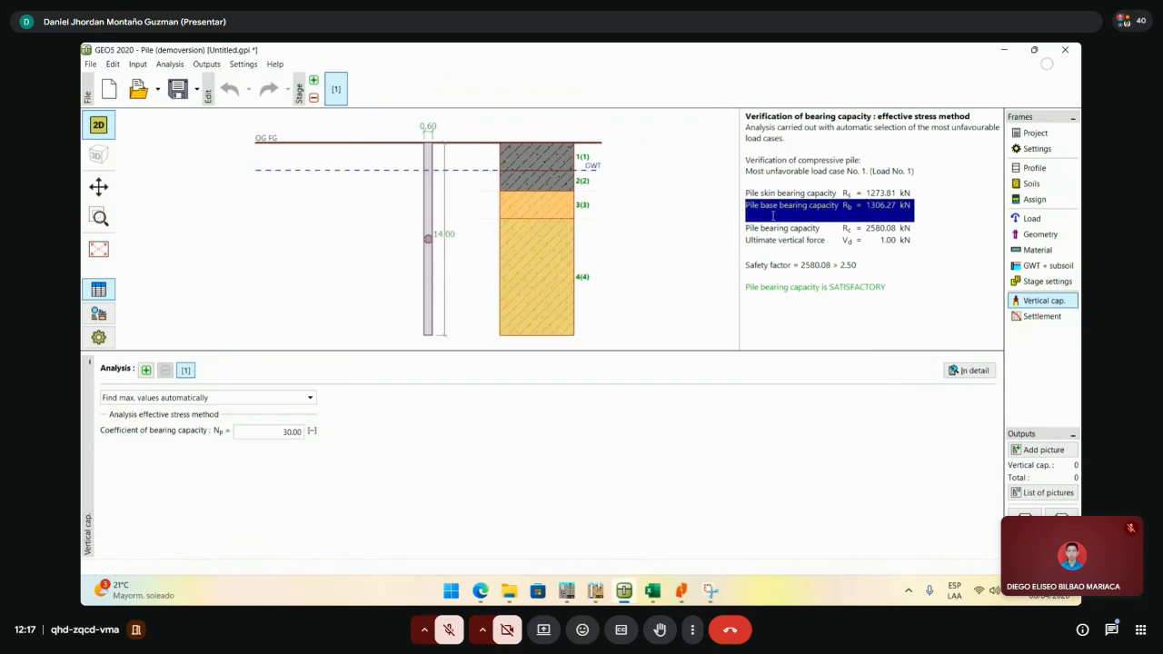
- Test Np values 0 and 2, dismiss the range error, then re-enter Np 30
click(299, 433)
text(0)
key(Return)
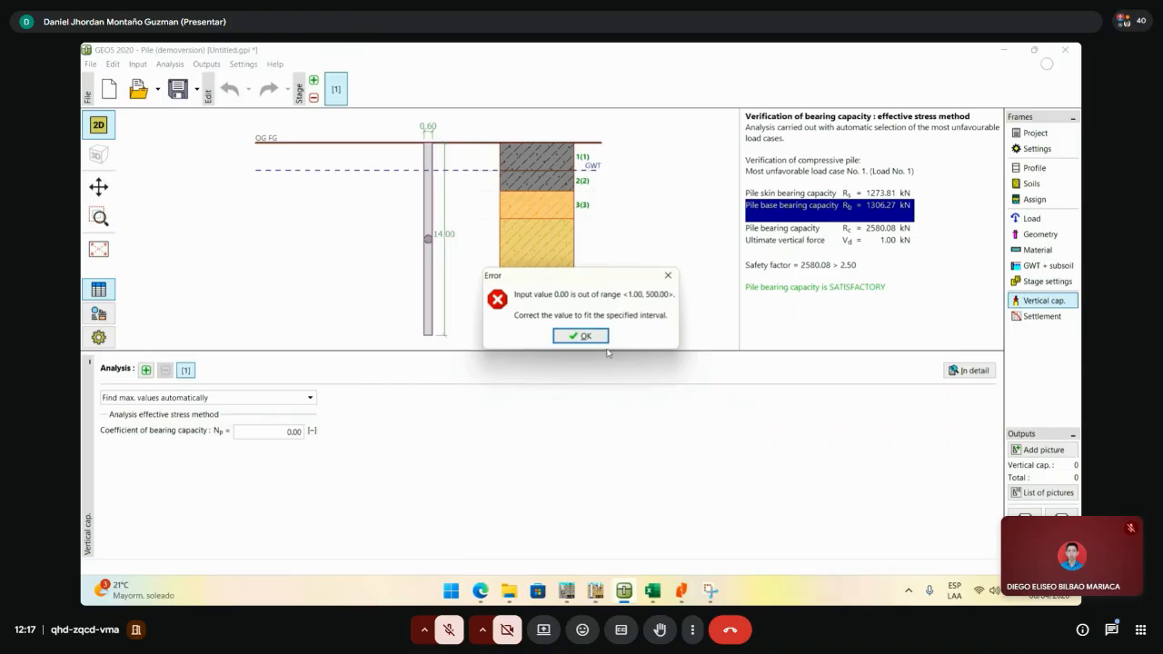
key(Return)
text(2)
key(Return)
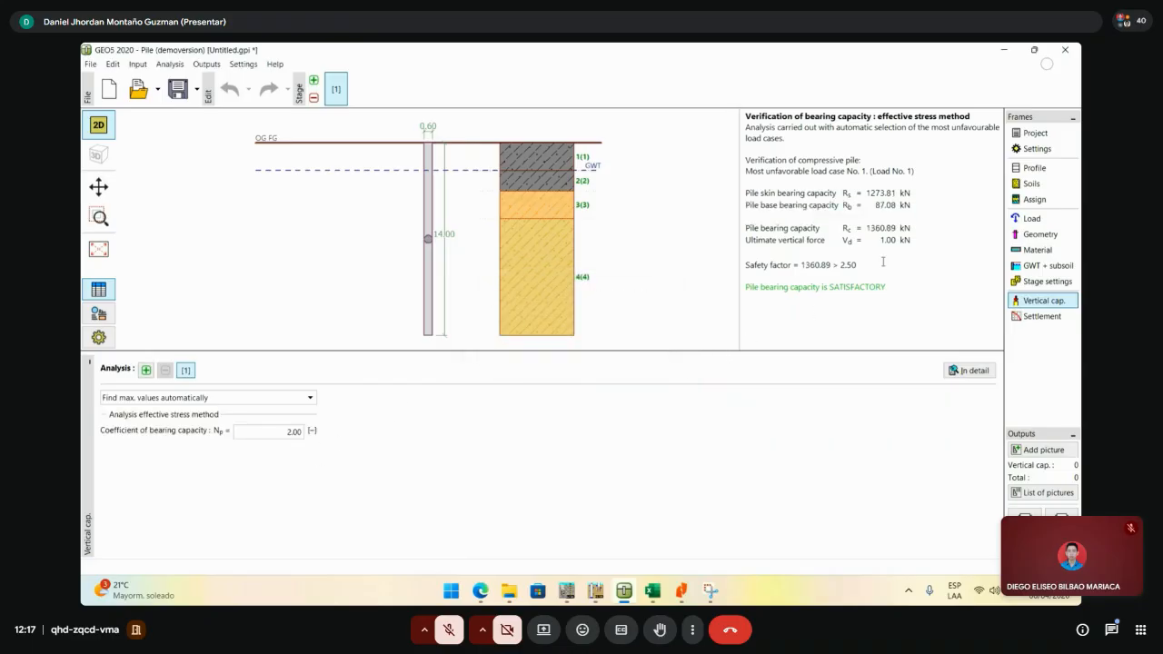
click(298, 435)
text(30)
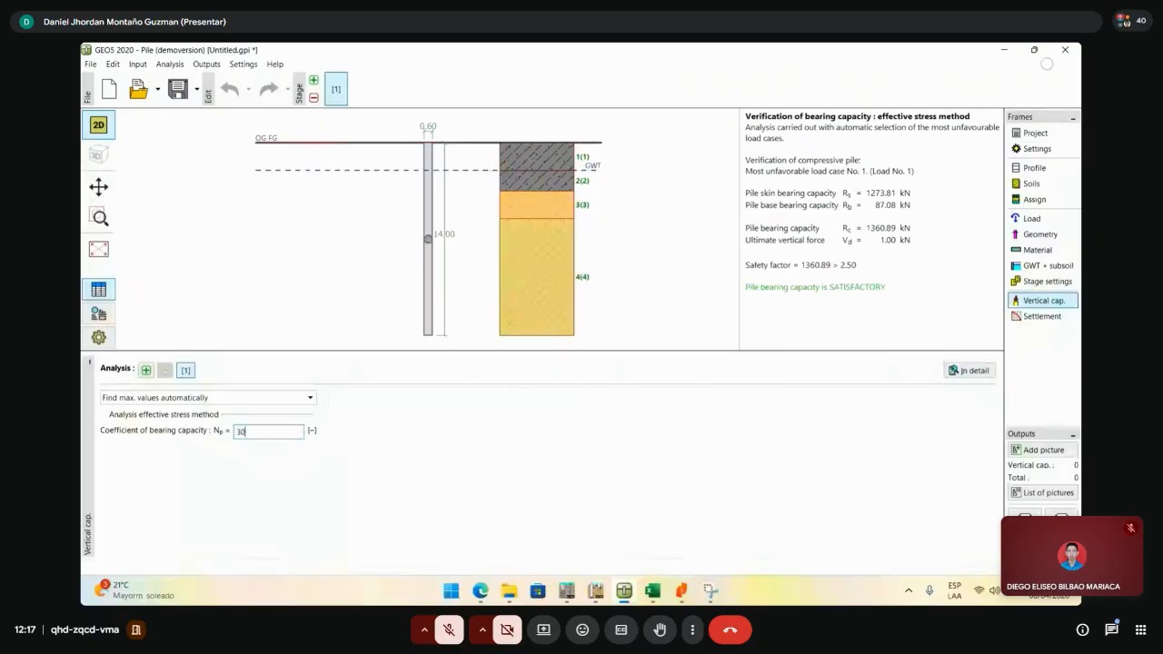
key(Return)
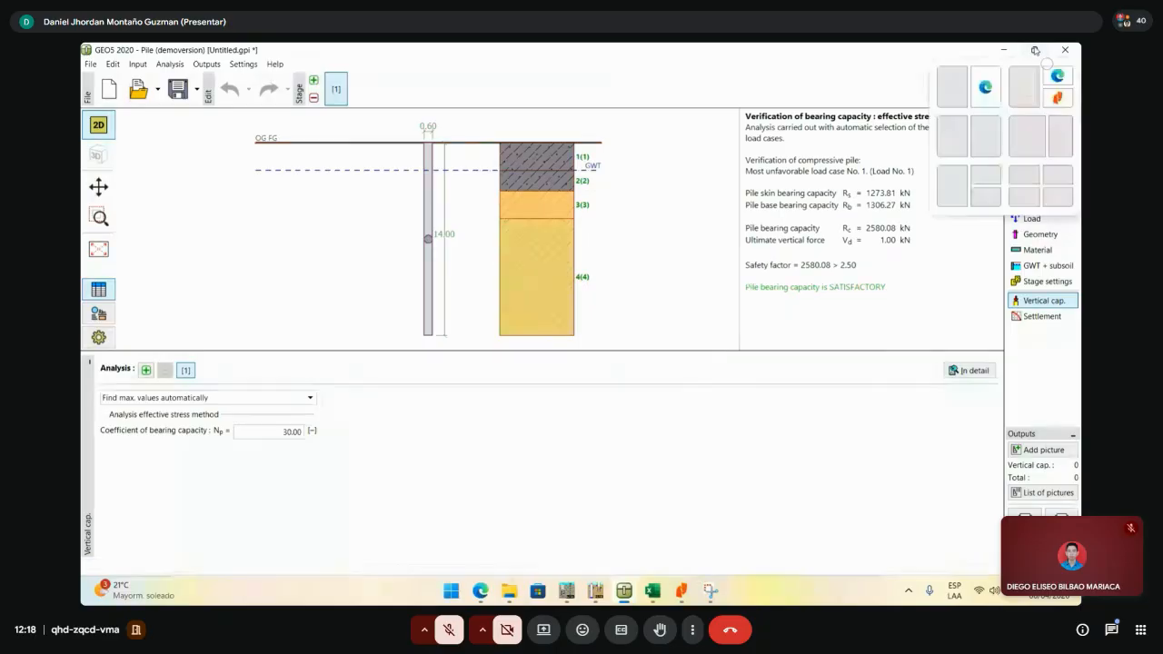
- Place GEO5 beside the Resultados workbook showing the Drilled Shaft (Arenas 2) sheet, both full height
click(1035, 50)
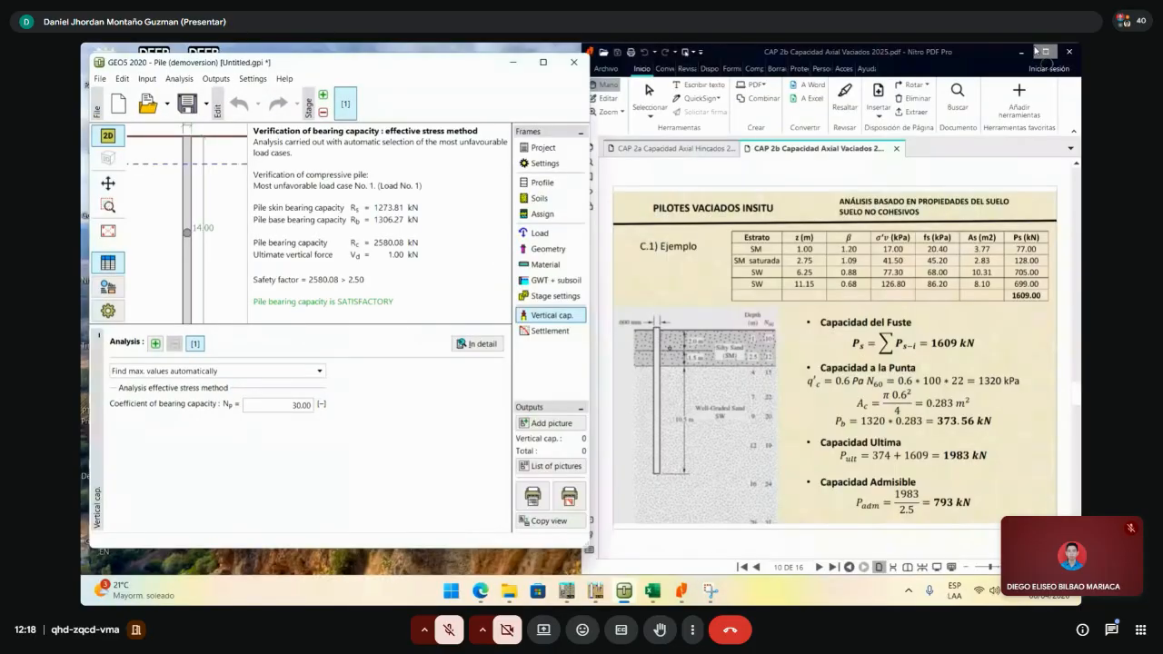
mouse_move(652, 593)
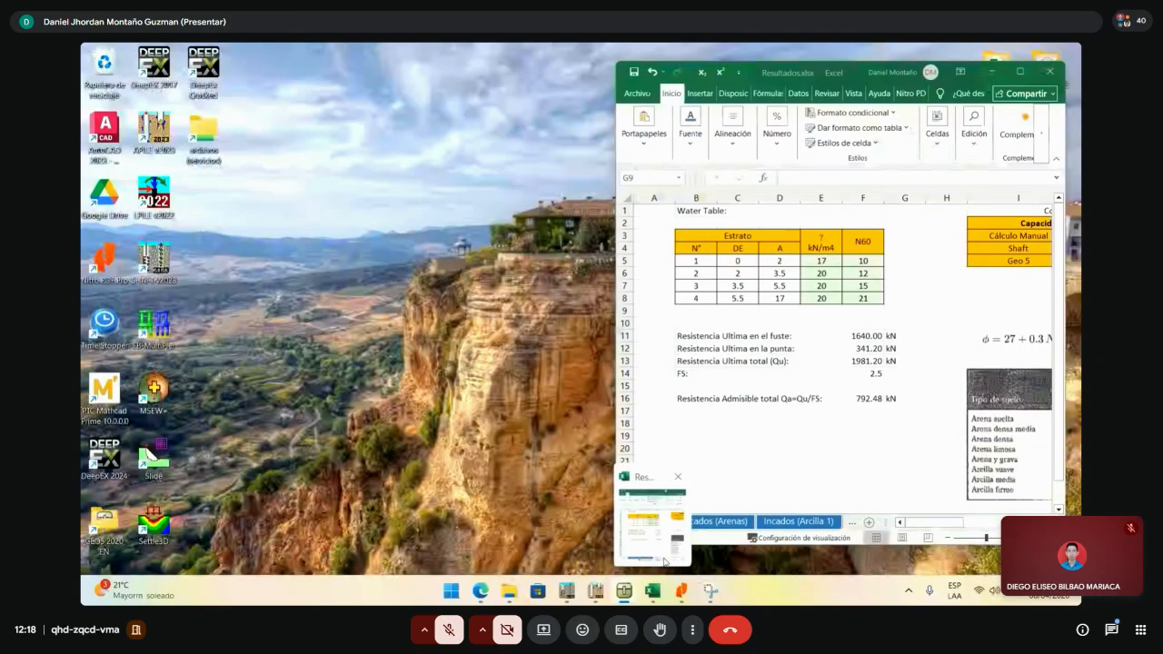
click(664, 558)
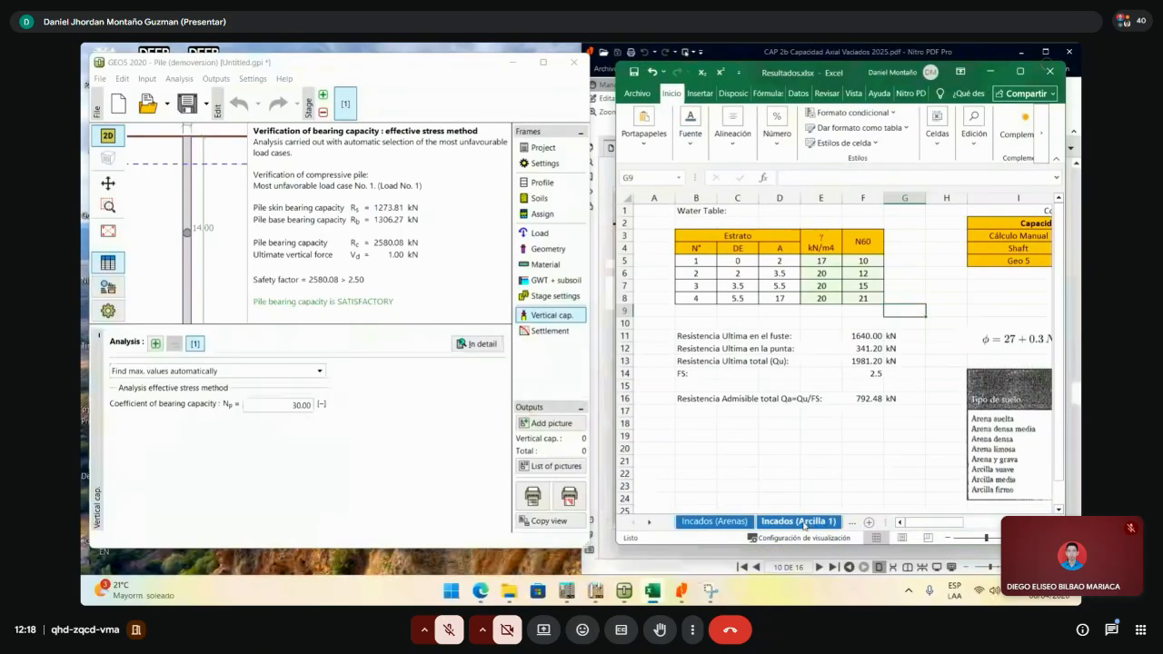
click(800, 522)
click(850, 524)
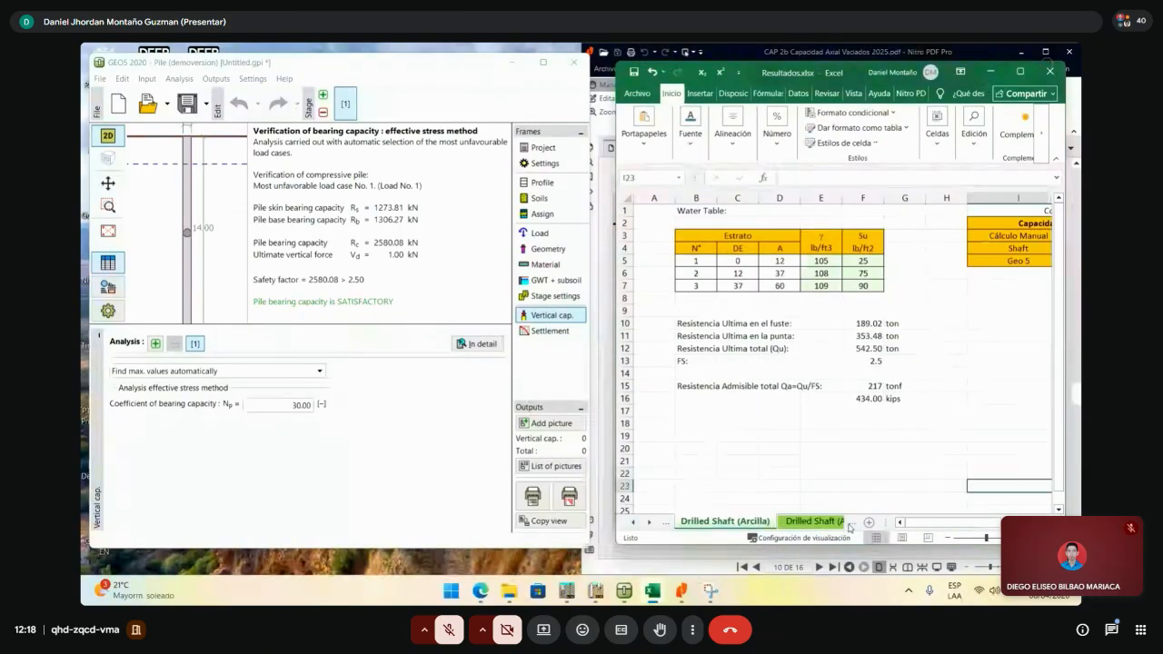
click(848, 524)
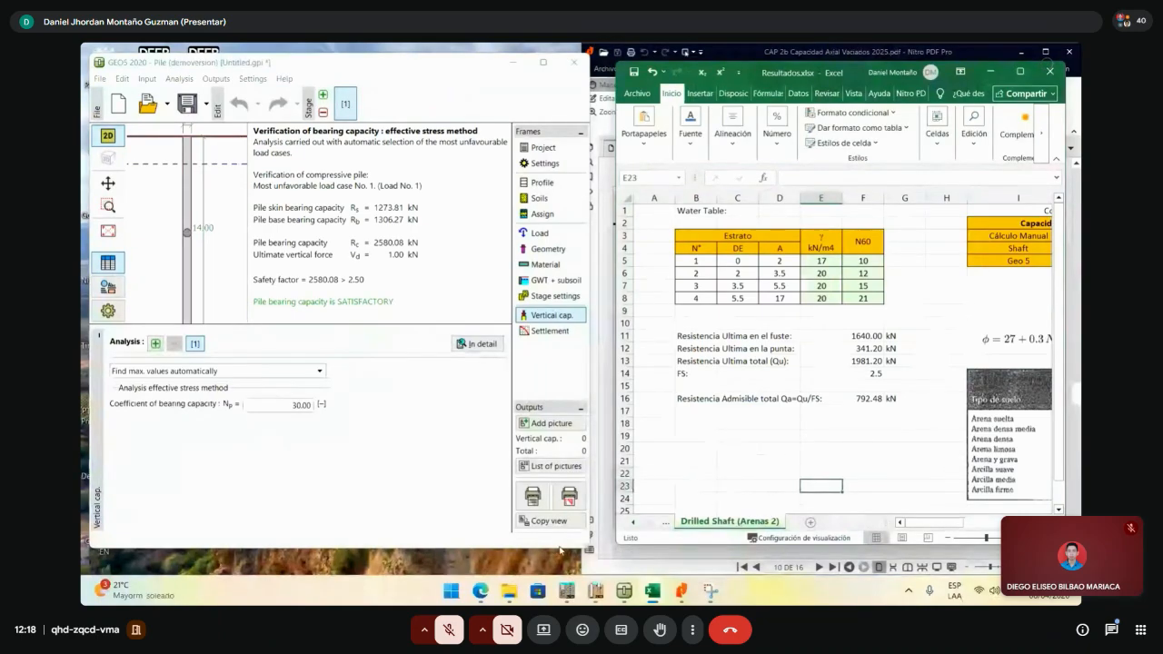
drag(560, 548, 561, 575)
drag(709, 545, 708, 575)
click(737, 480)
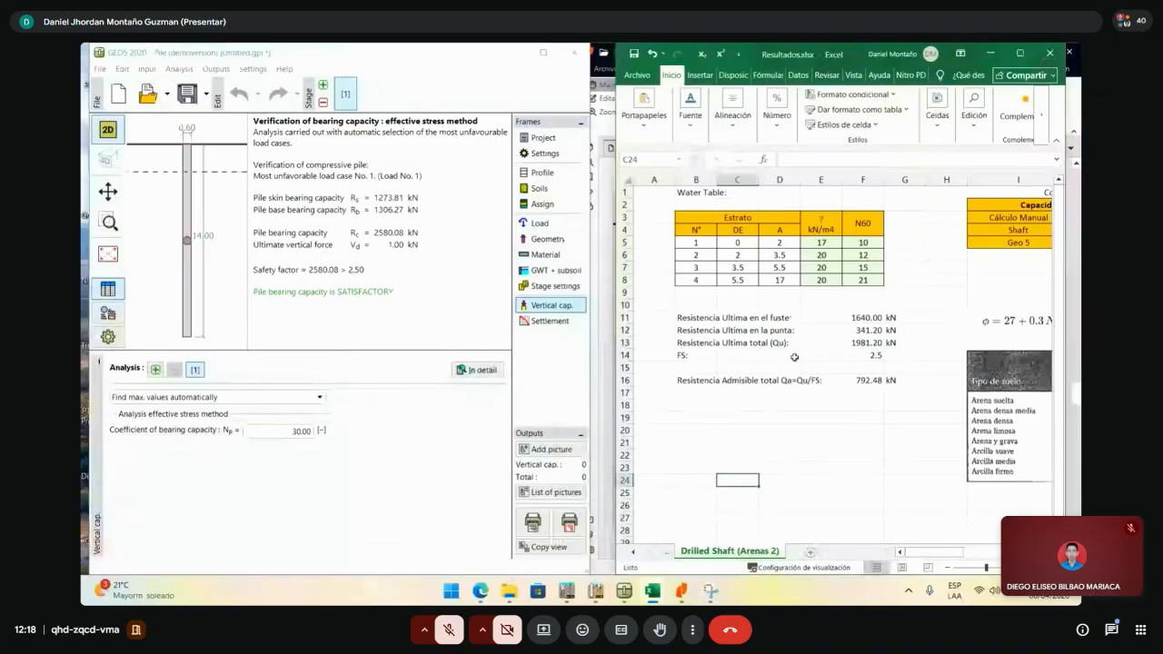
- Copy the hand-calculated results block B11:G16 to B24
click(793, 356)
drag(677, 319, 908, 380)
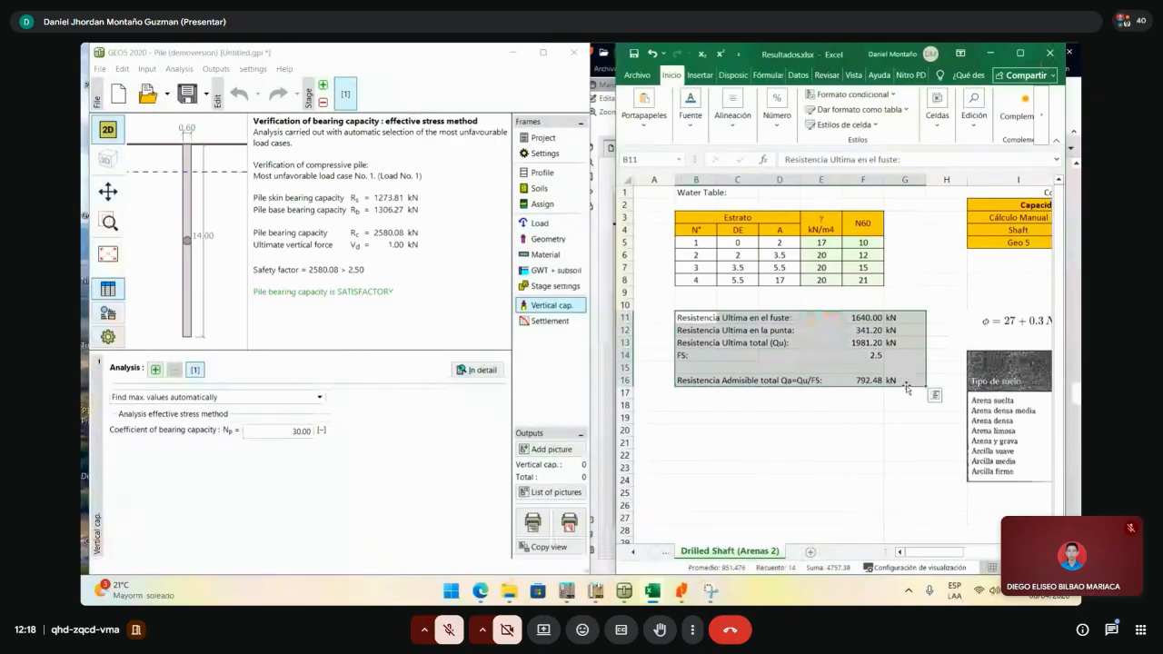
key(ctrl+c)
click(711, 476)
key(ctrl+v)
scroll(711, 476, down, 2)
- Enter GEO5's 1273.81 shaft and 1306.27 base capacities, then check the F29 result
click(708, 406)
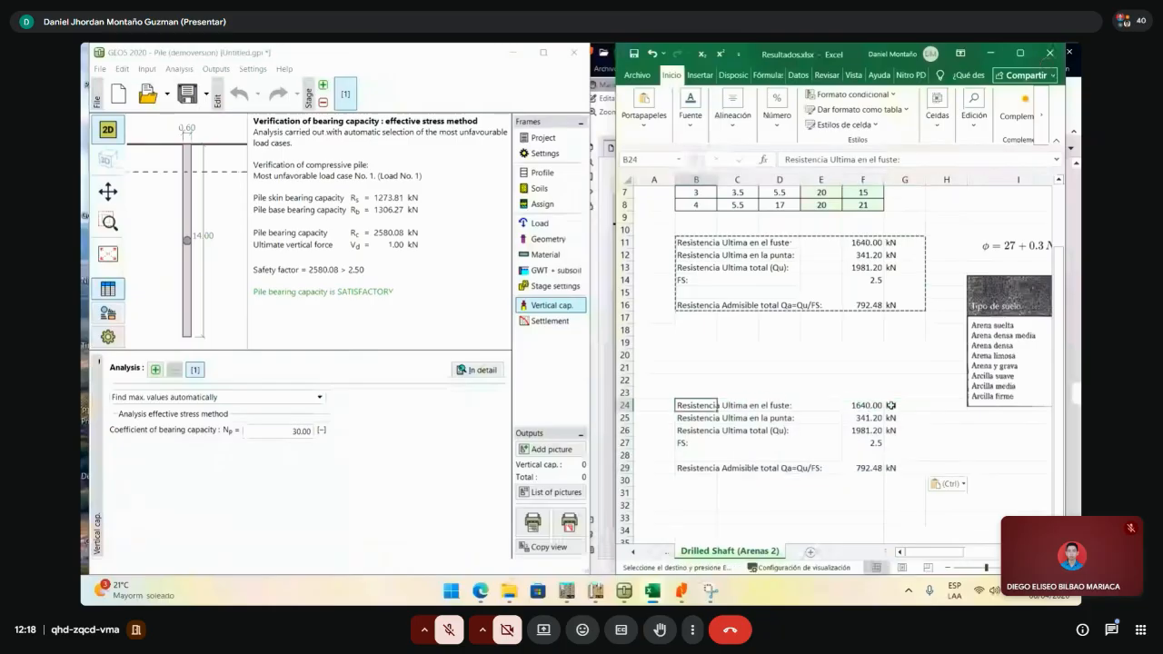
click(870, 409)
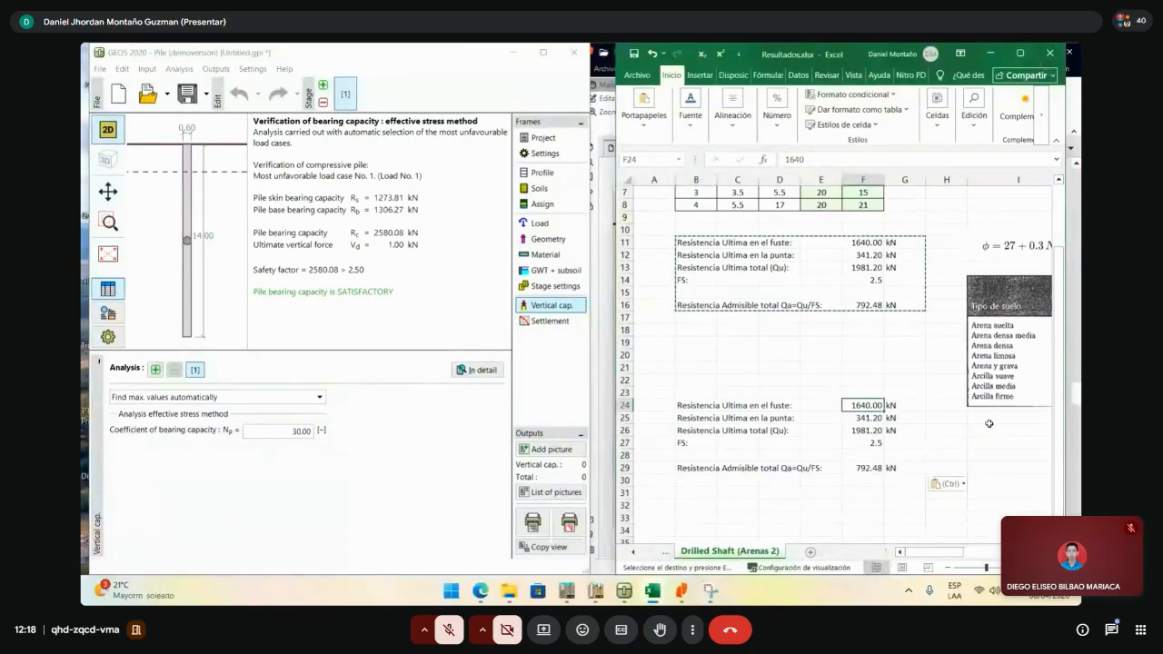
text(1273.81)
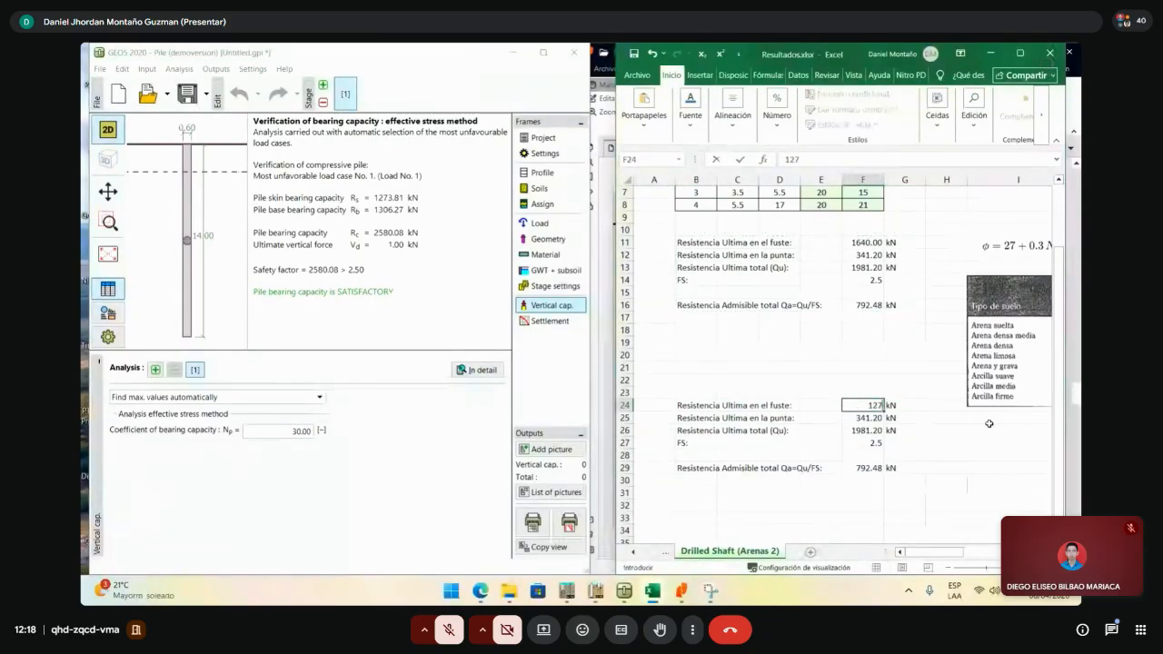
key(Return)
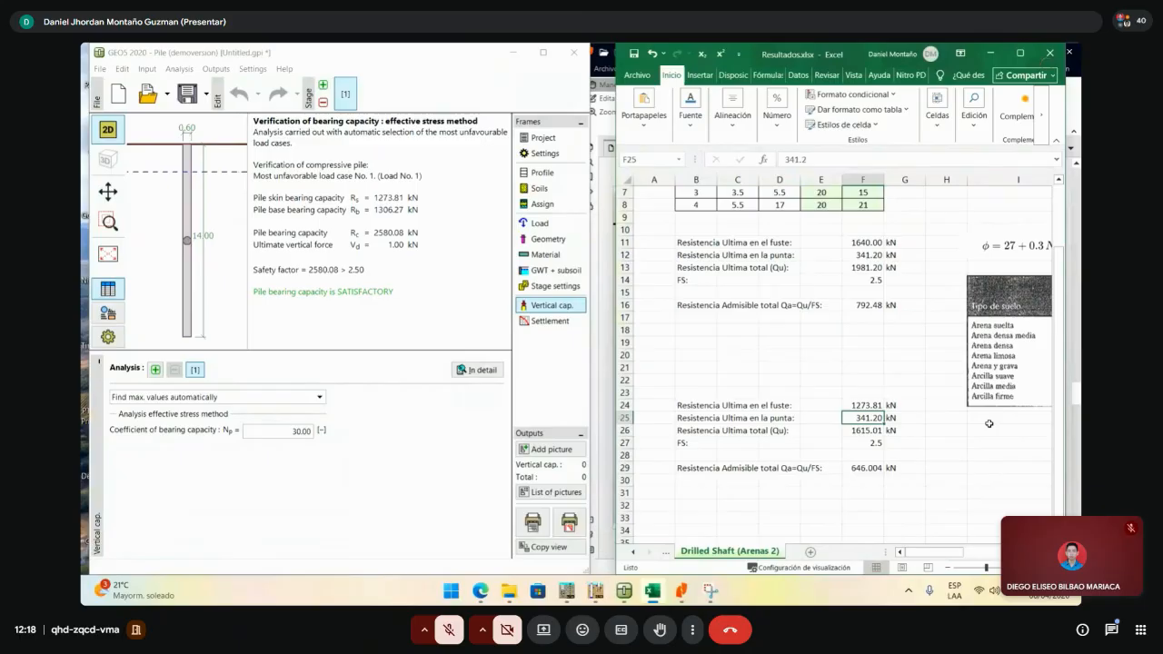
text(1306)
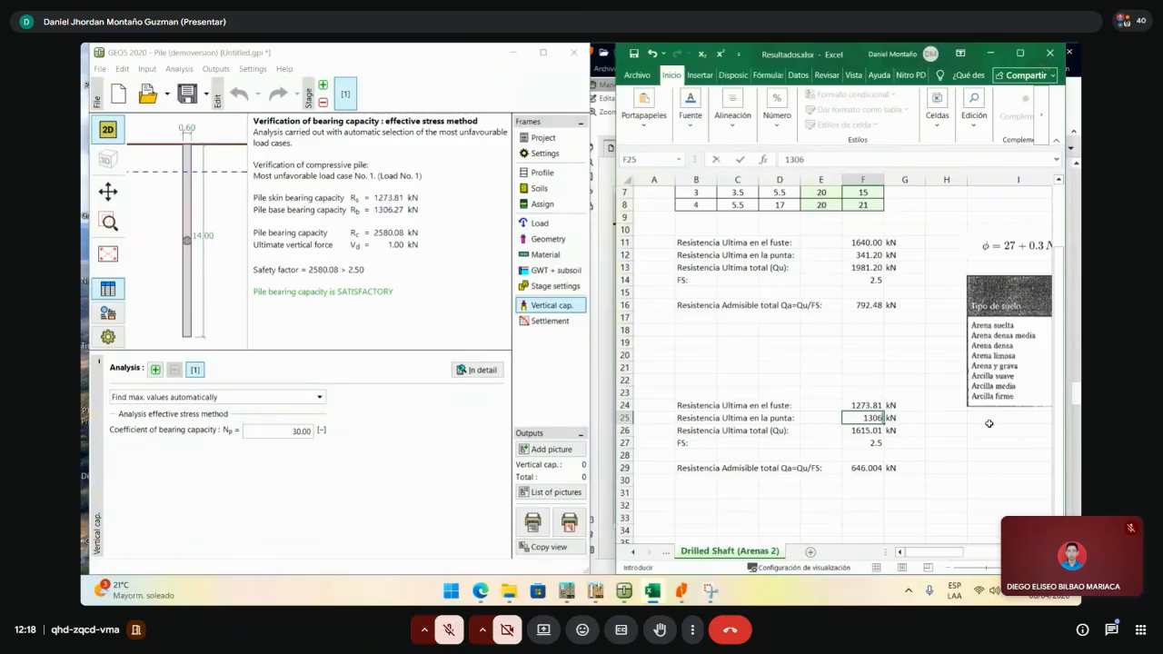
text(.27)
key(Return)
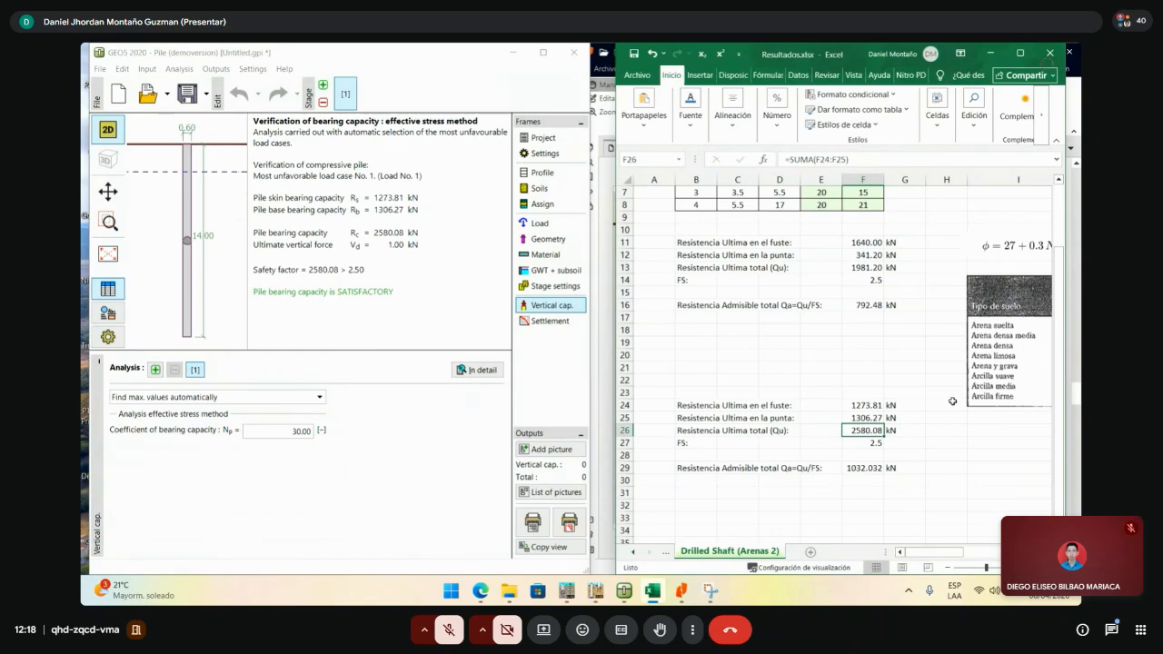
click(918, 469)
click(879, 489)
click(866, 469)
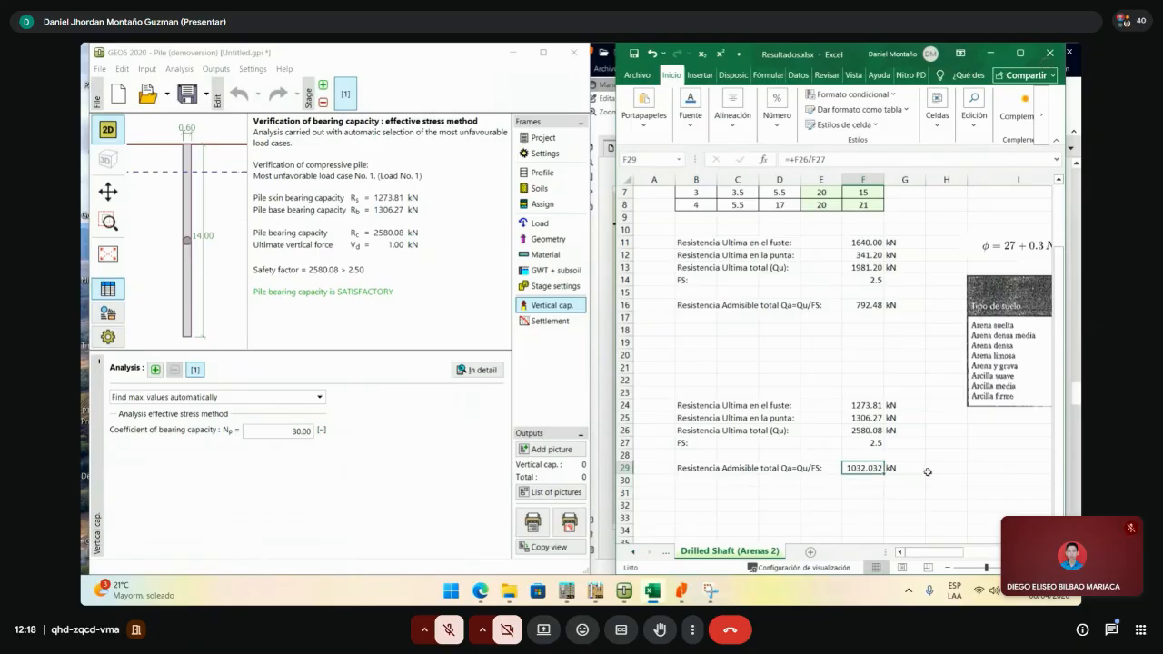
key(Right)
click(863, 469)
scroll(948, 483, up, 2)
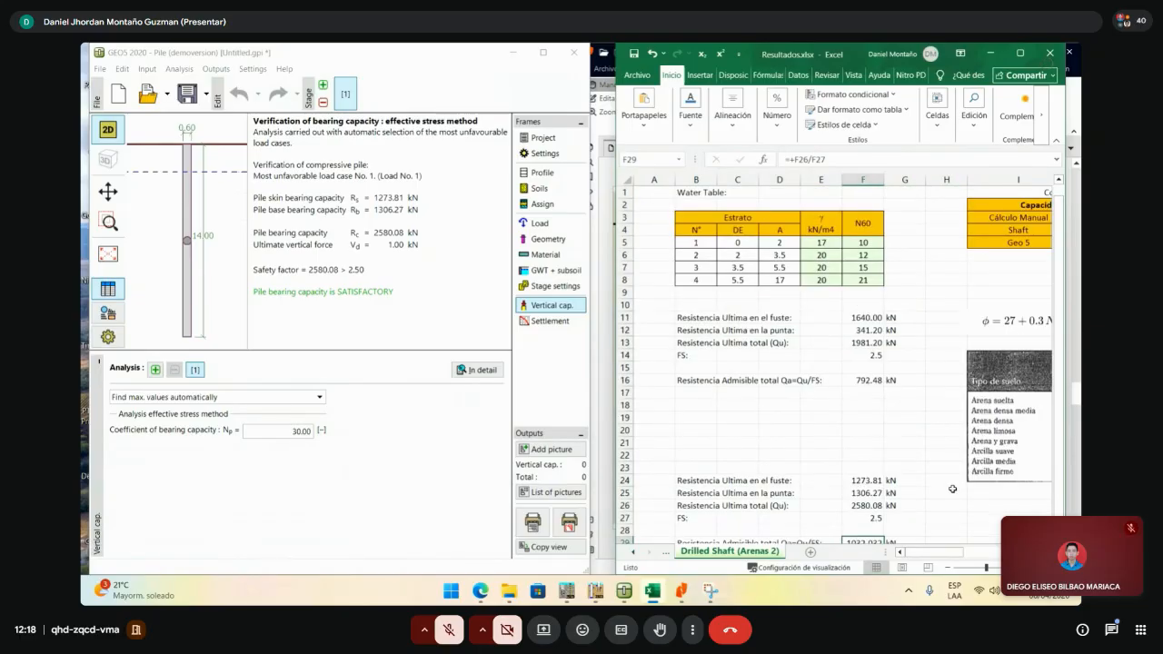
scroll(954, 509, down, 2)
scroll(959, 541, right, 2)
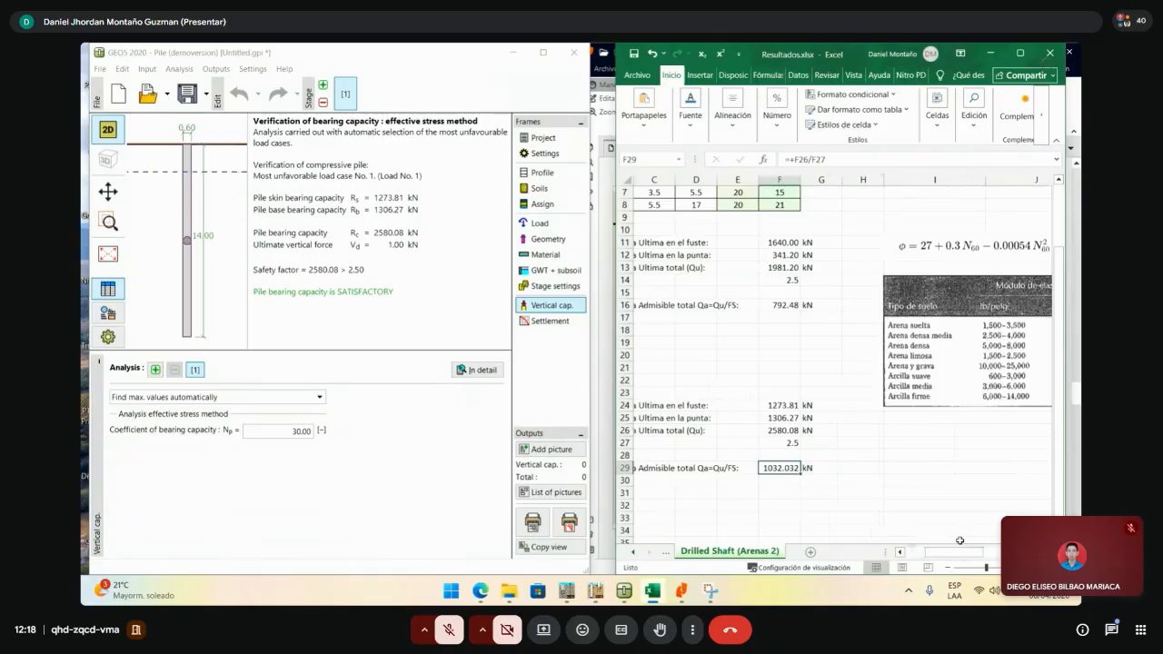
scroll(959, 541, up, 2)
drag(952, 554, 915, 552)
click(926, 544)
click(863, 417)
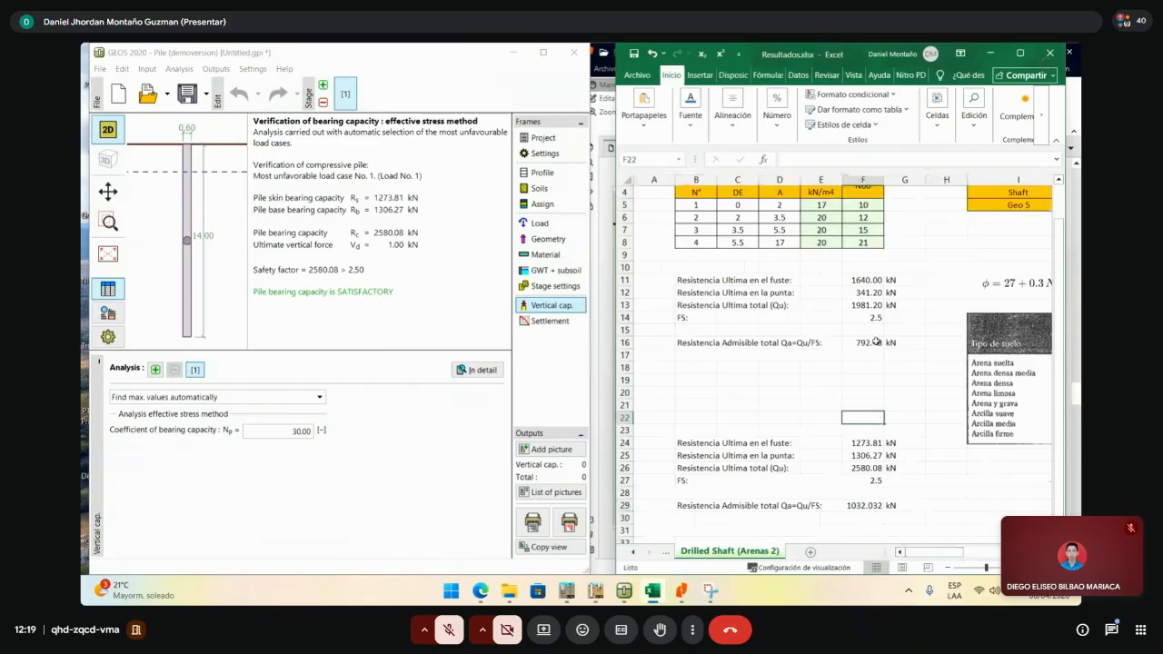
click(869, 292)
click(870, 280)
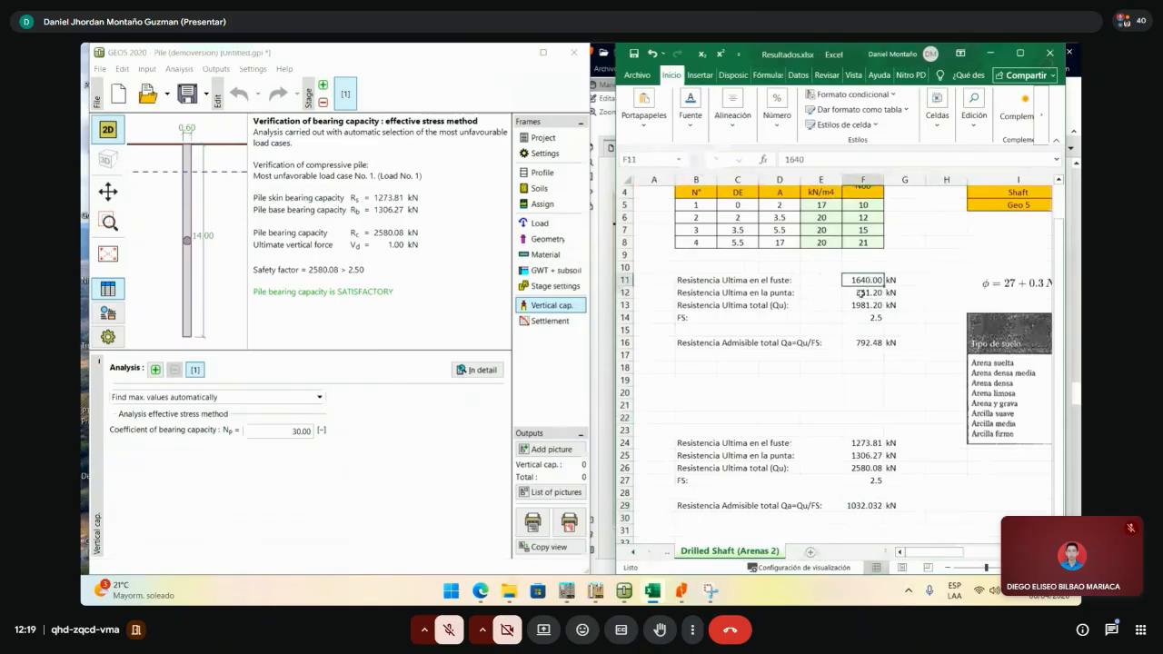
click(862, 291)
click(871, 280)
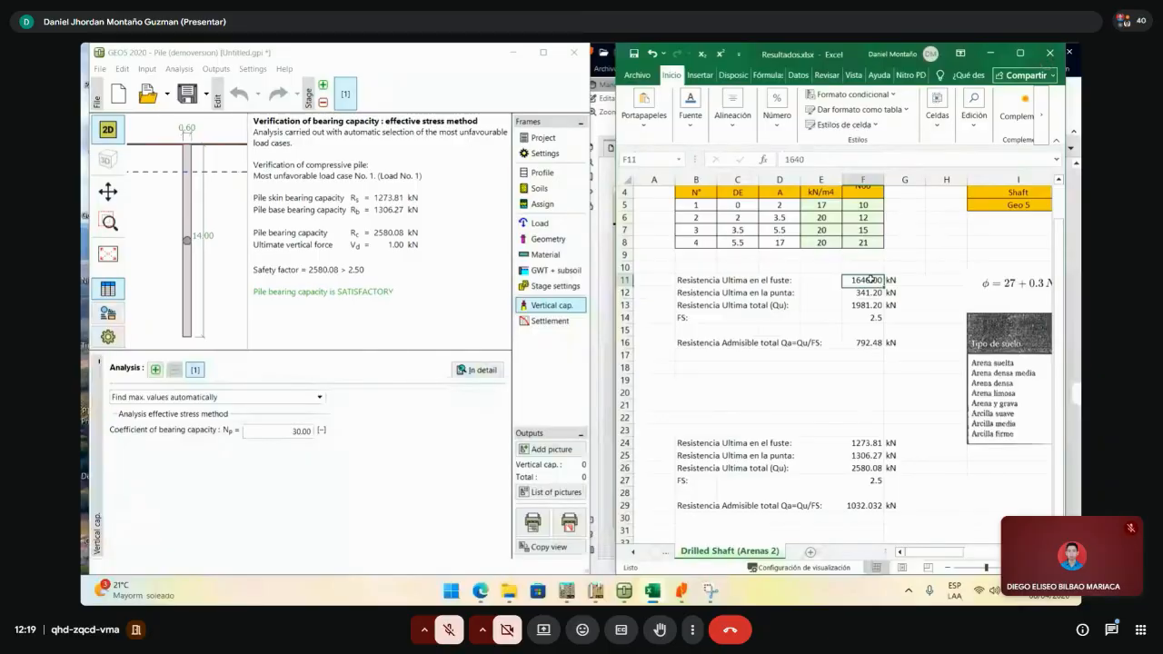
click(870, 443)
click(870, 280)
click(871, 442)
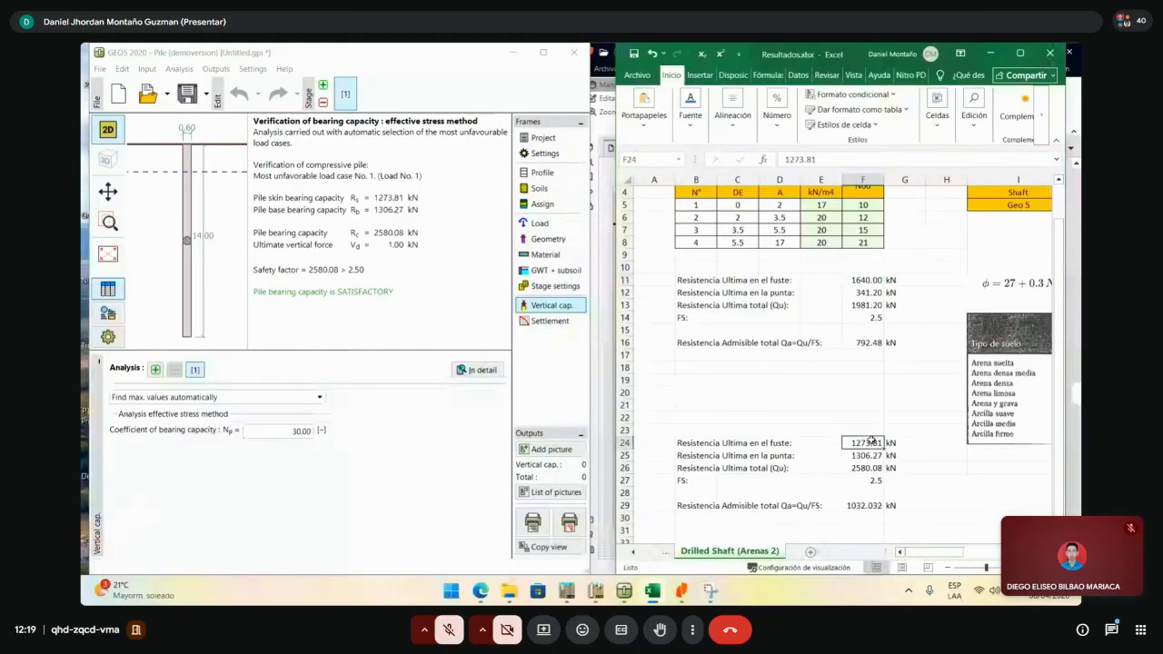
click(874, 281)
click(870, 443)
scroll(894, 458, down, 2)
- Label cells B34:B36 'Ultimo fuste', 'ultimo punta' and 'ultimo total'
click(766, 478)
click(698, 495)
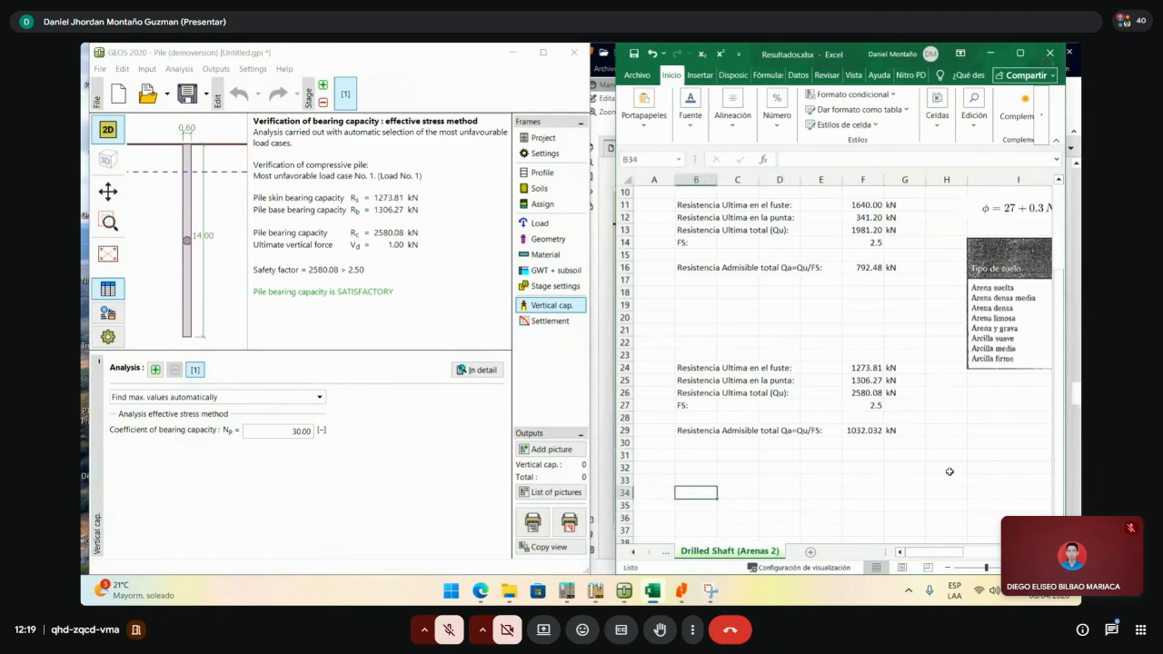
text(S)
key(BackSpace)
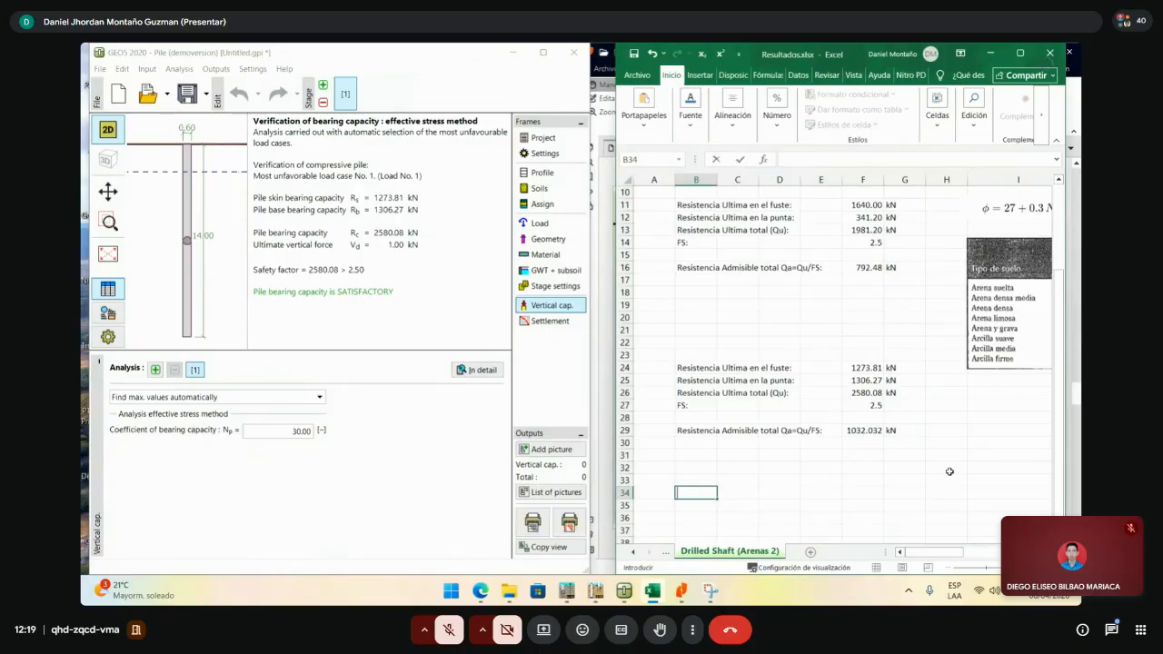
text(F)
key(BackSpace)
text(Qu)
key(BackSpace)
key(BackSpace)
text(Ulti)
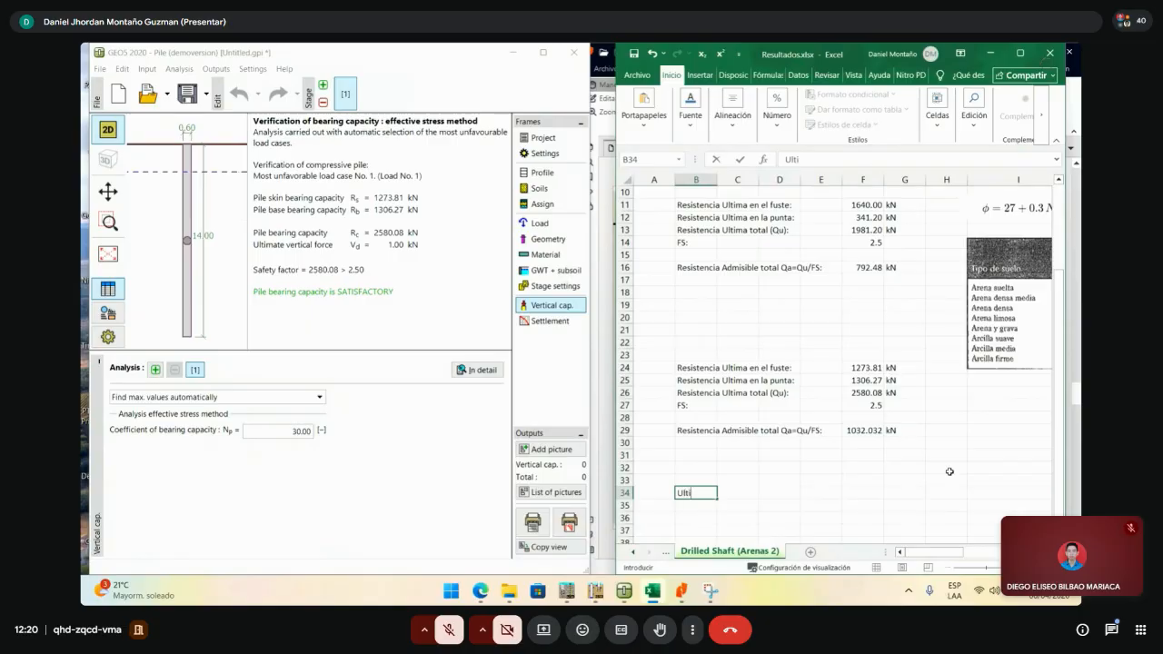
text(mo fuste)
key(Return)
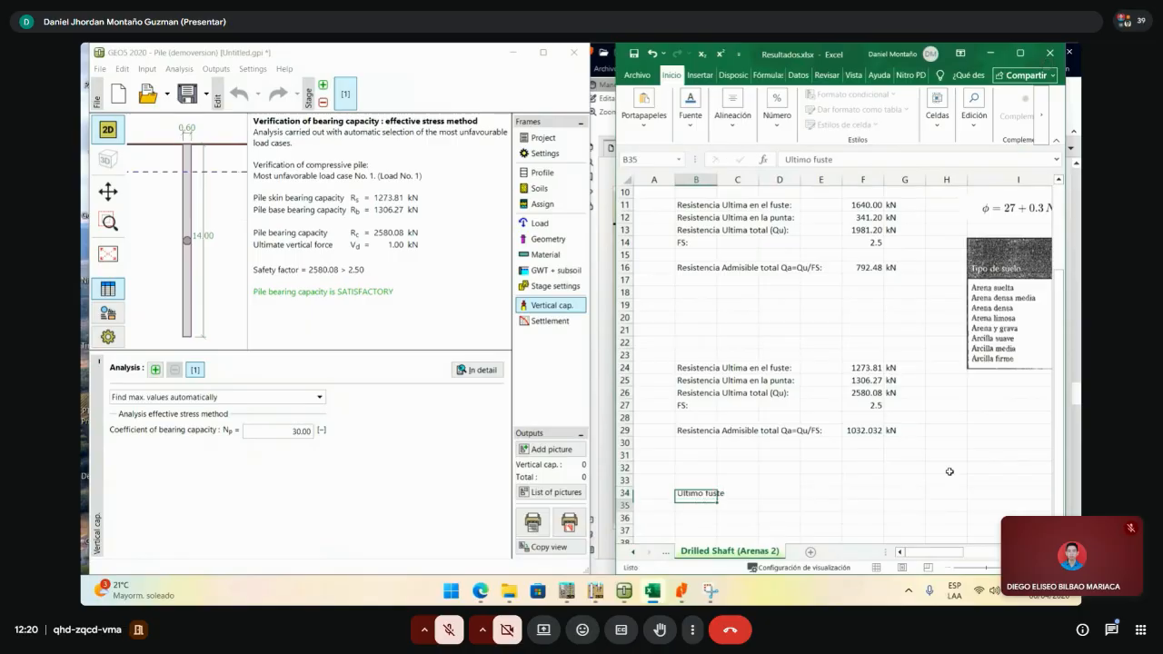
text(ultimo)
key(BackSpace)
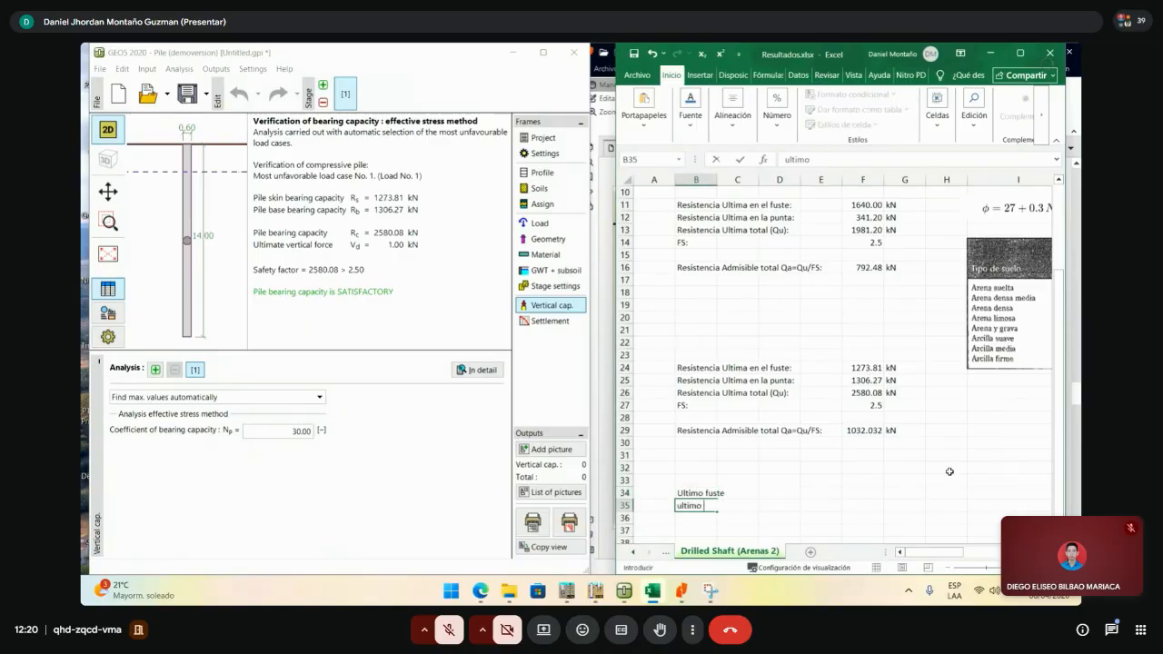
text(punta)
key(Return)
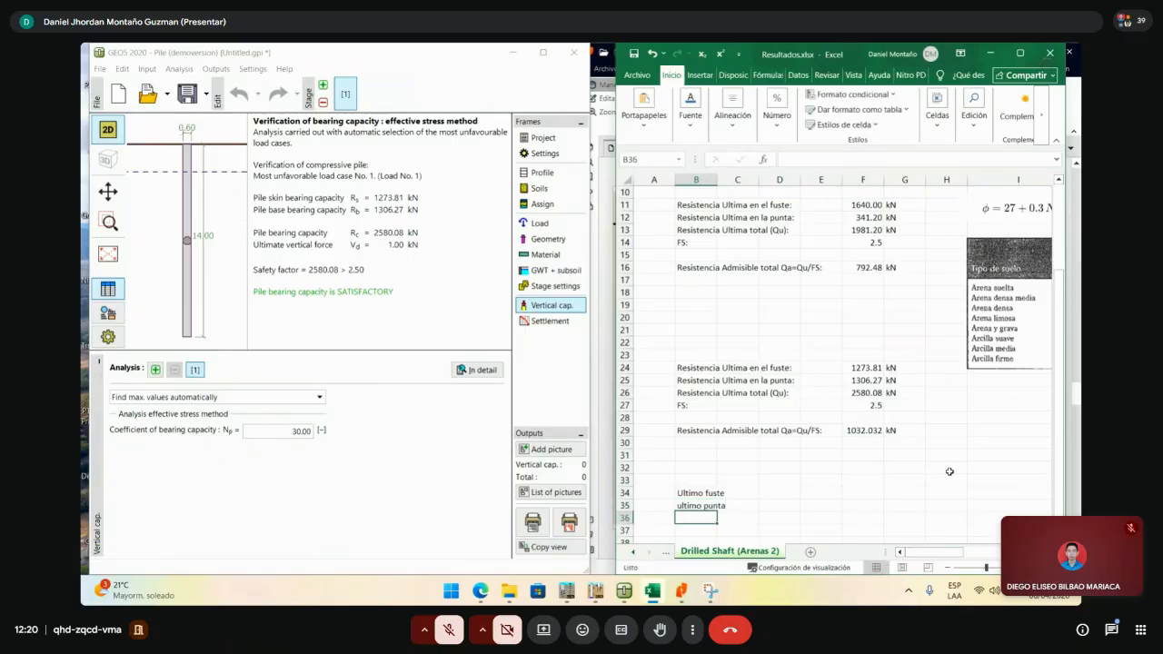
text(ultimo total)
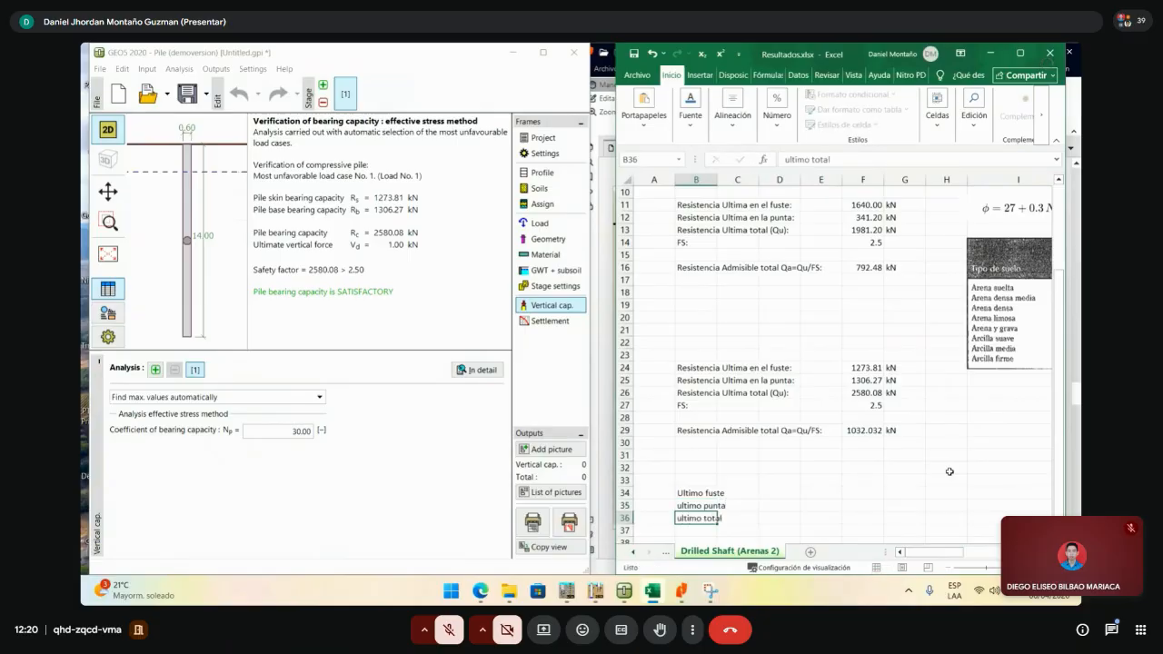
key(Return)
- Add the column heading 'Effective stress' in D33
click(763, 492)
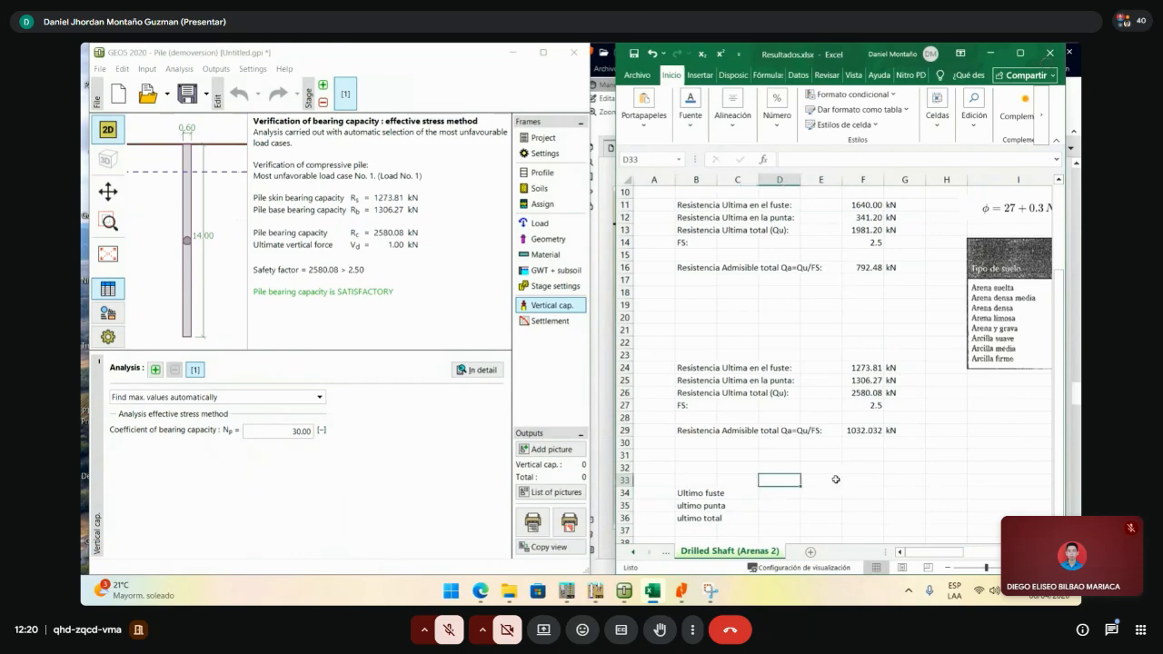
text(S)
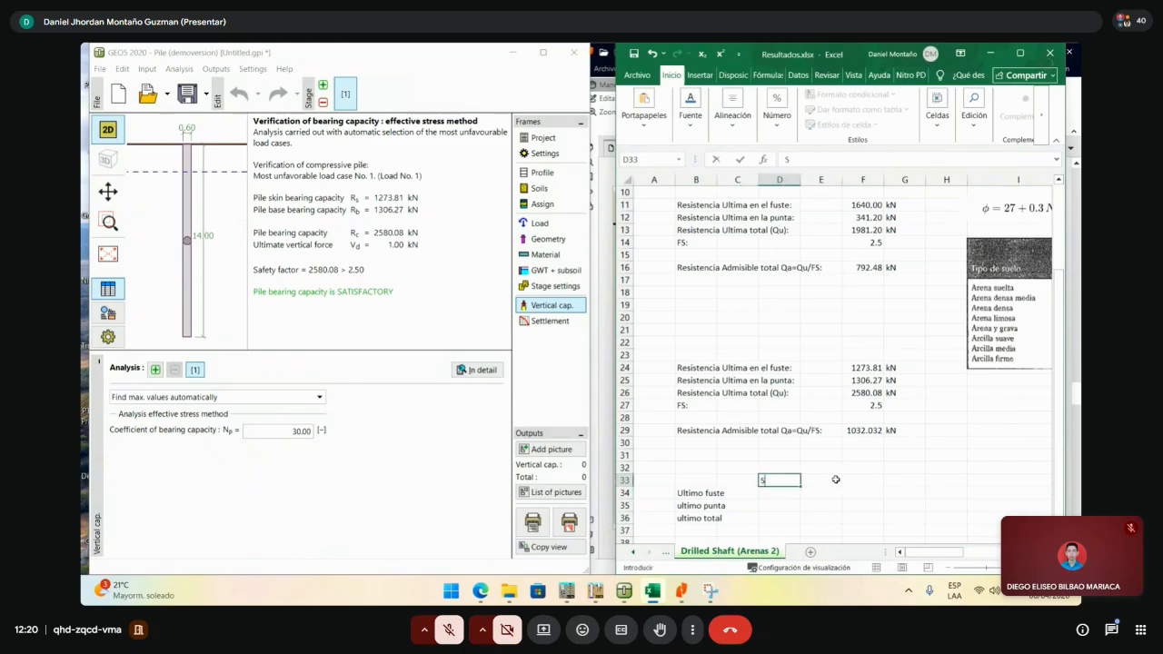
text(tress)
key(BackSpace)
key(BackSpace)
key(BackSpace)
key(BackSpace)
key(BackSpace)
key(BackSpace)
text(Effective streee)
key(BackSpace)
key(BackSpace)
text(ss)
key(Return)
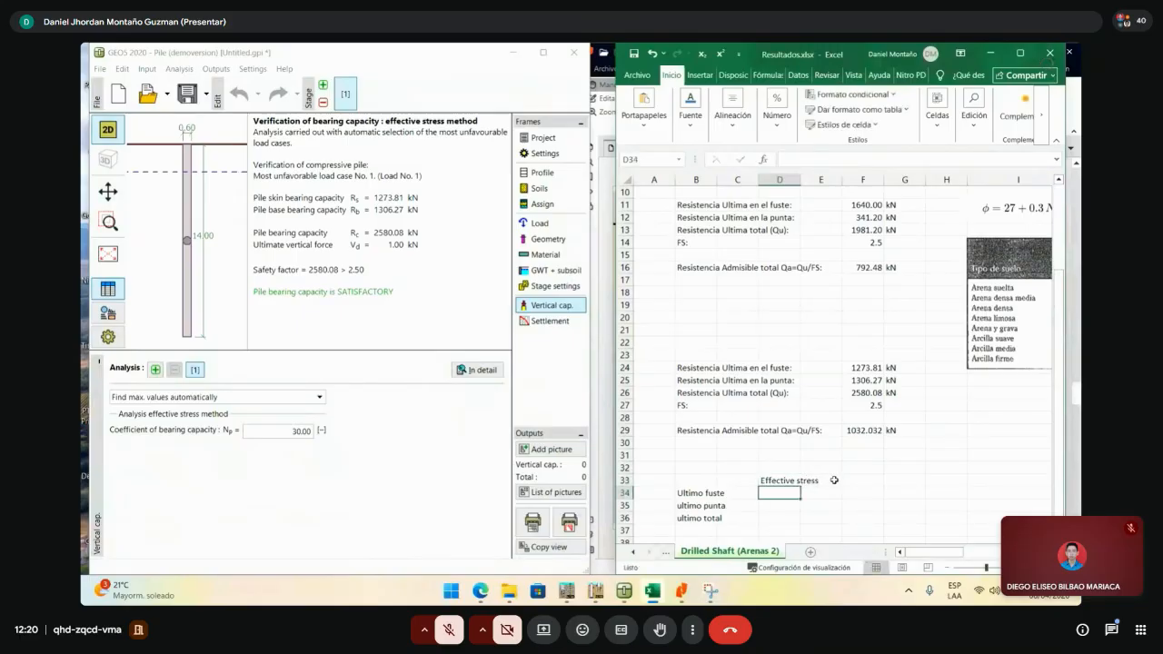
- Enter 1273.81 and 1306.27 in D34:D35 with total =+D34+D35 giving 2580.08
click(791, 509)
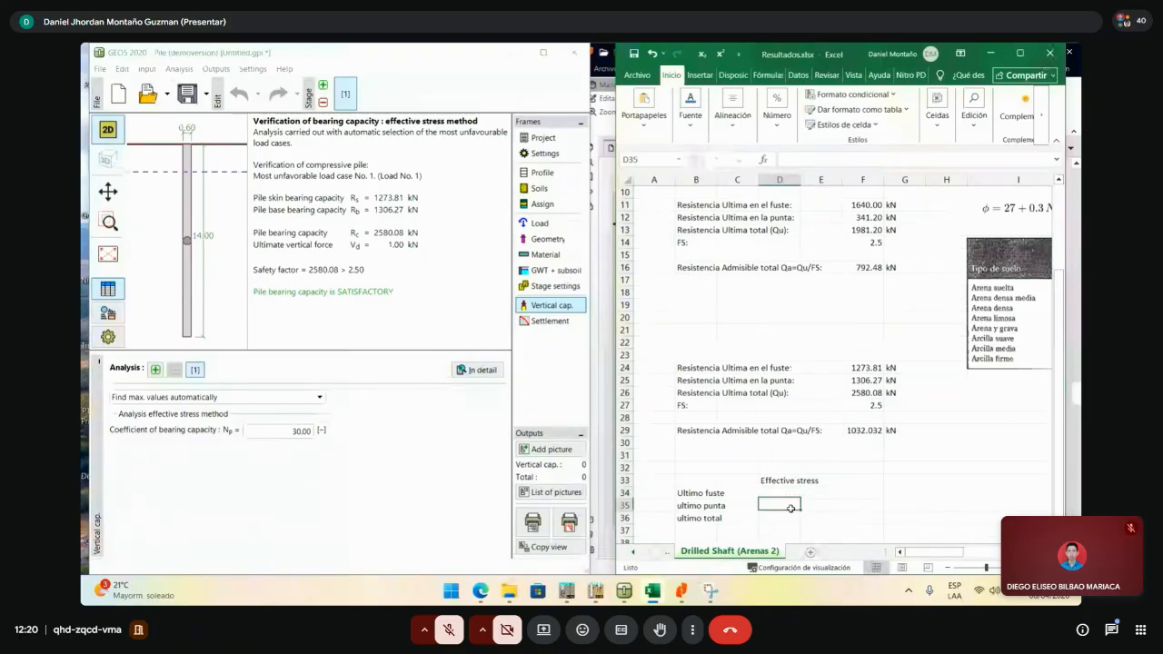
click(788, 493)
text(127)
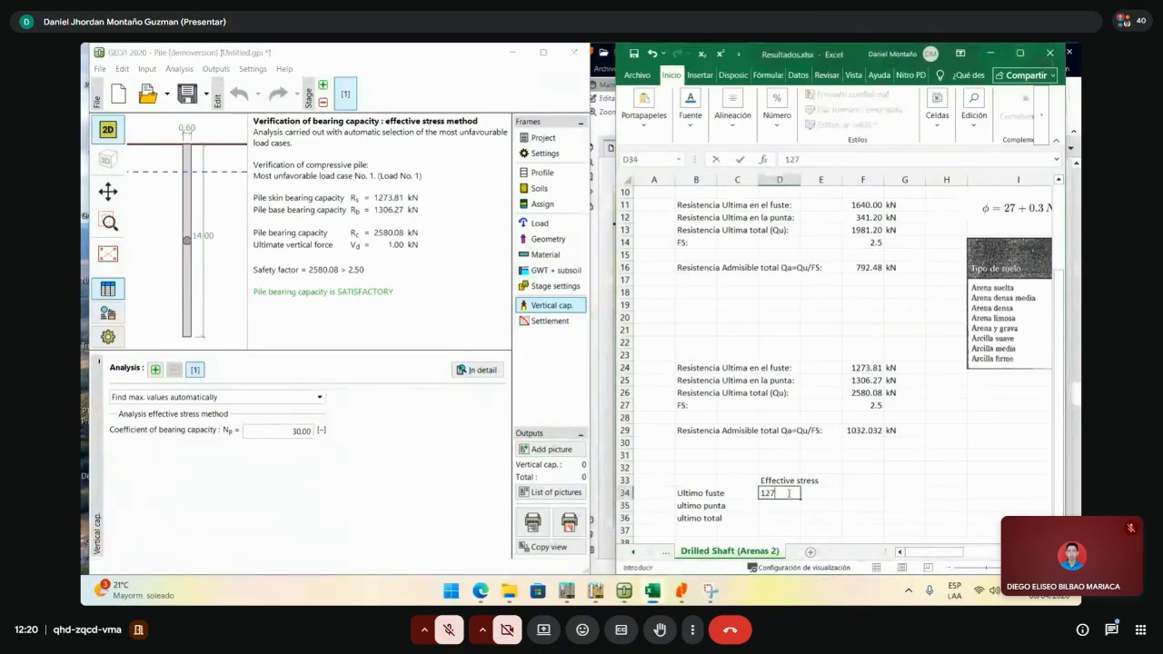
text(.)
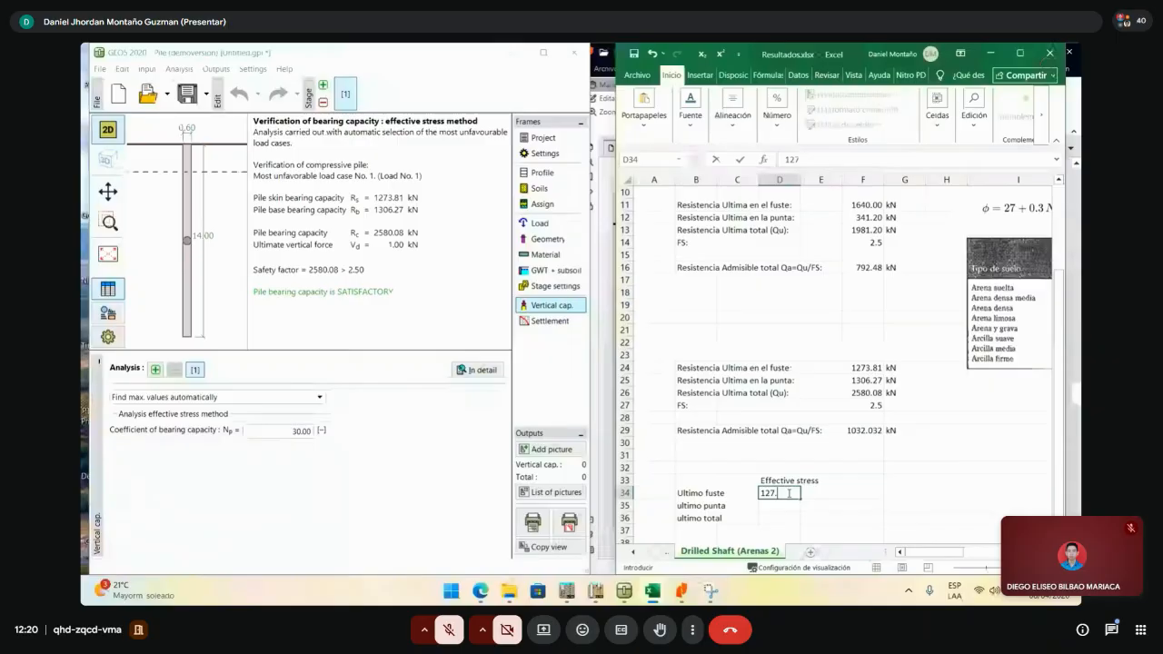
text(.81)
key(Return)
text(130)
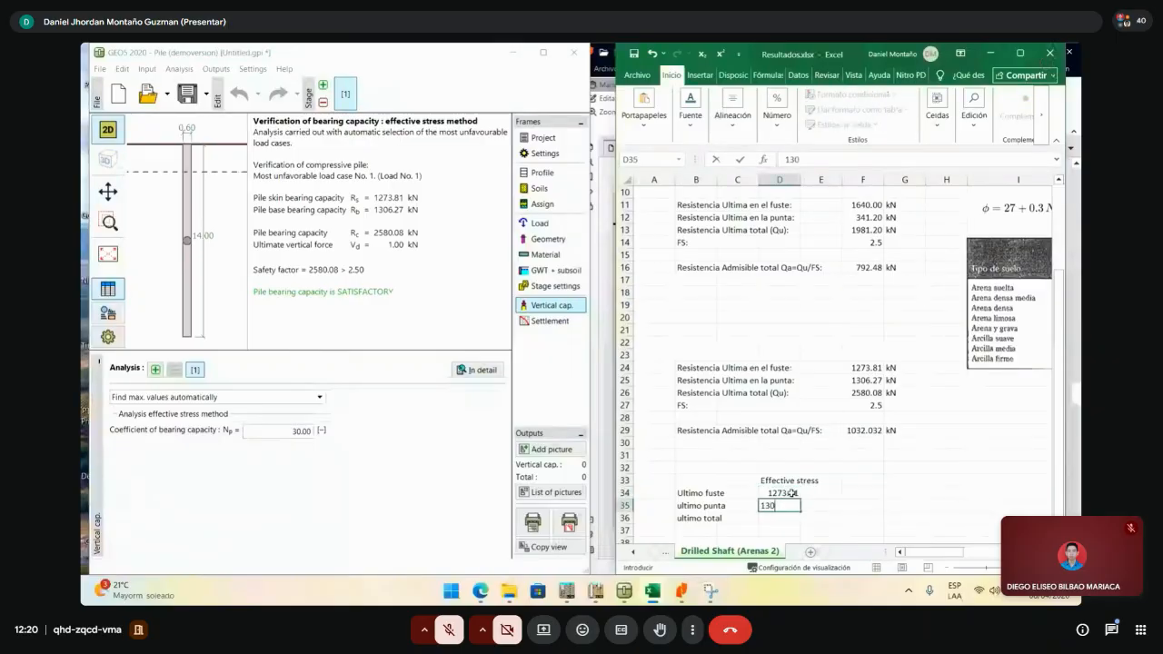
text(6.27)
key(Return)
text(+)
click(793, 493)
text(+)
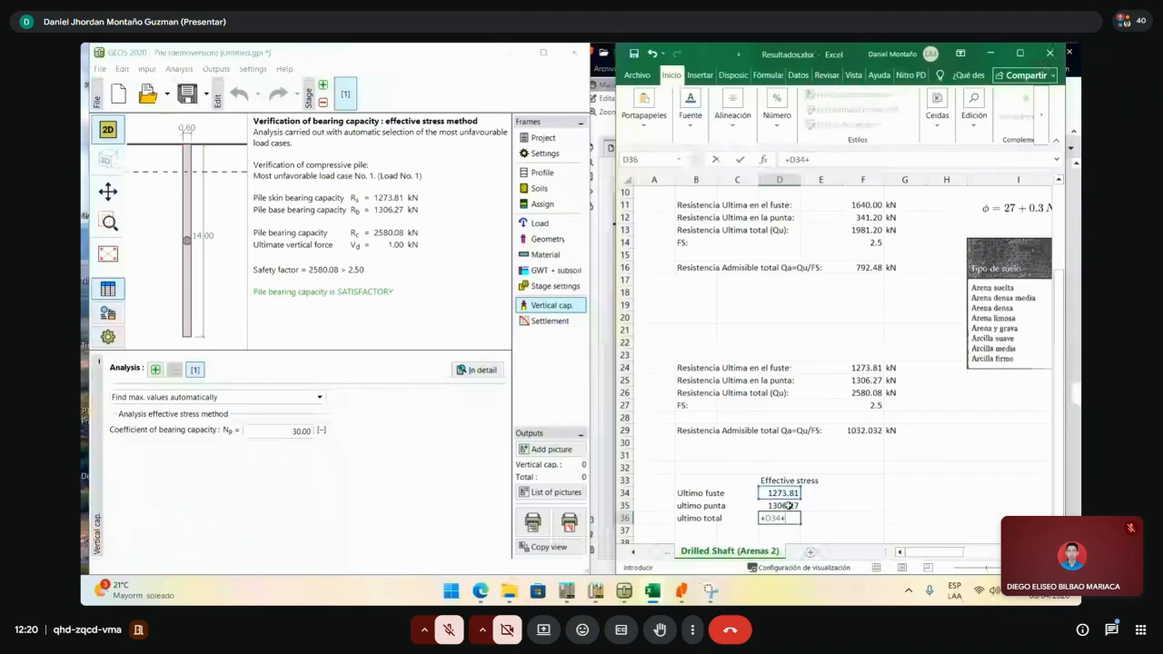
click(788, 505)
key(Return)
click(863, 481)
- Minimize Excel and open GEO5's print-and-export report preview
click(424, 325)
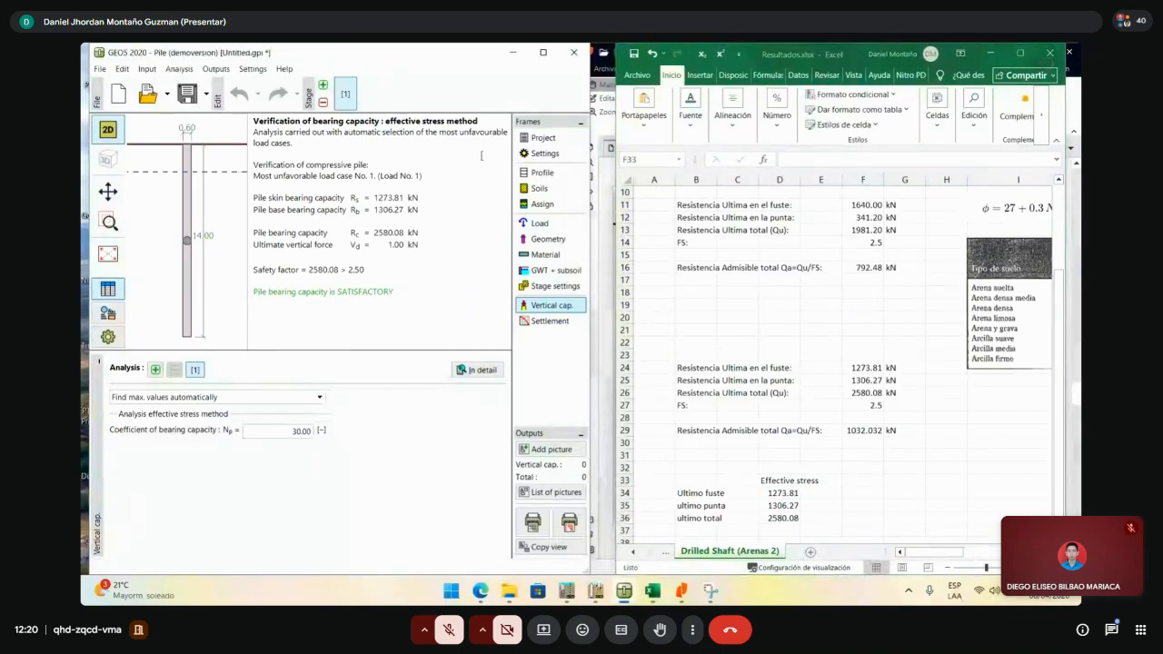
click(994, 58)
click(994, 58)
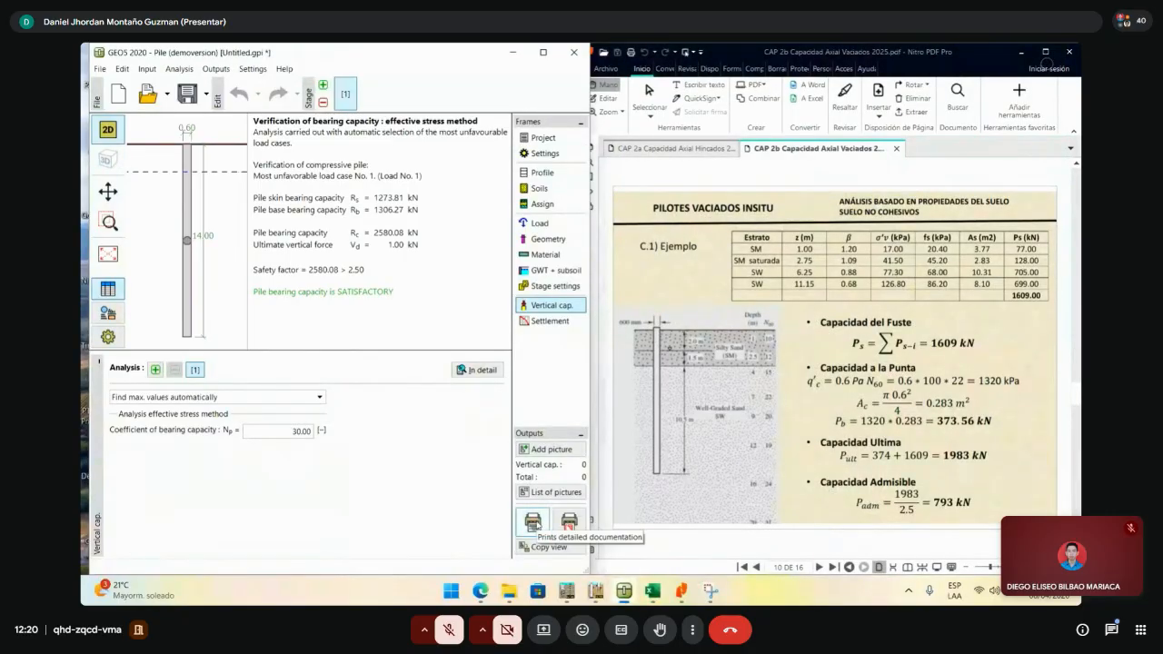
click(533, 523)
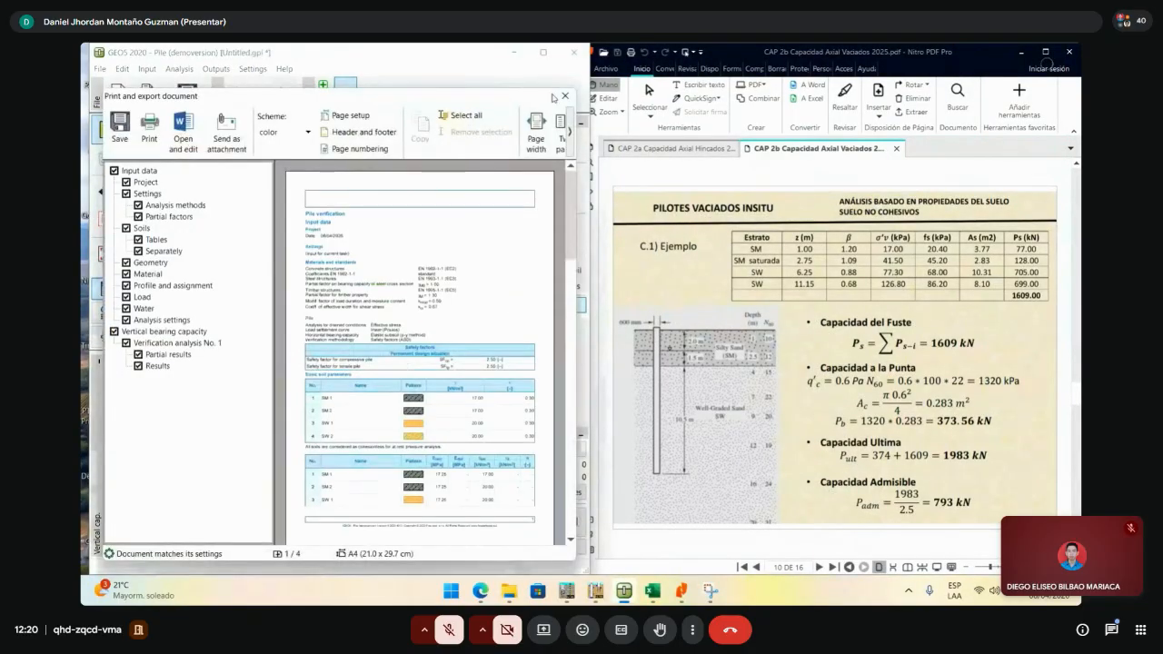
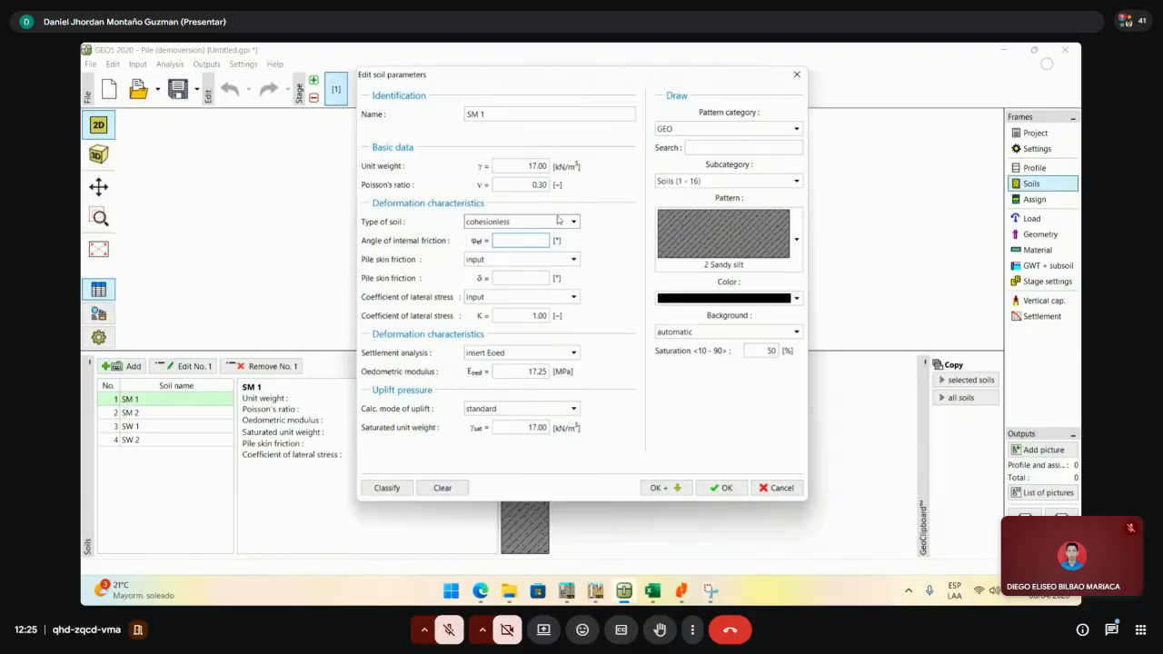
- Set SM 1's pile skin friction and lateral stress coefficient to calculated, then return to Resultados.xlsx
click(573, 259)
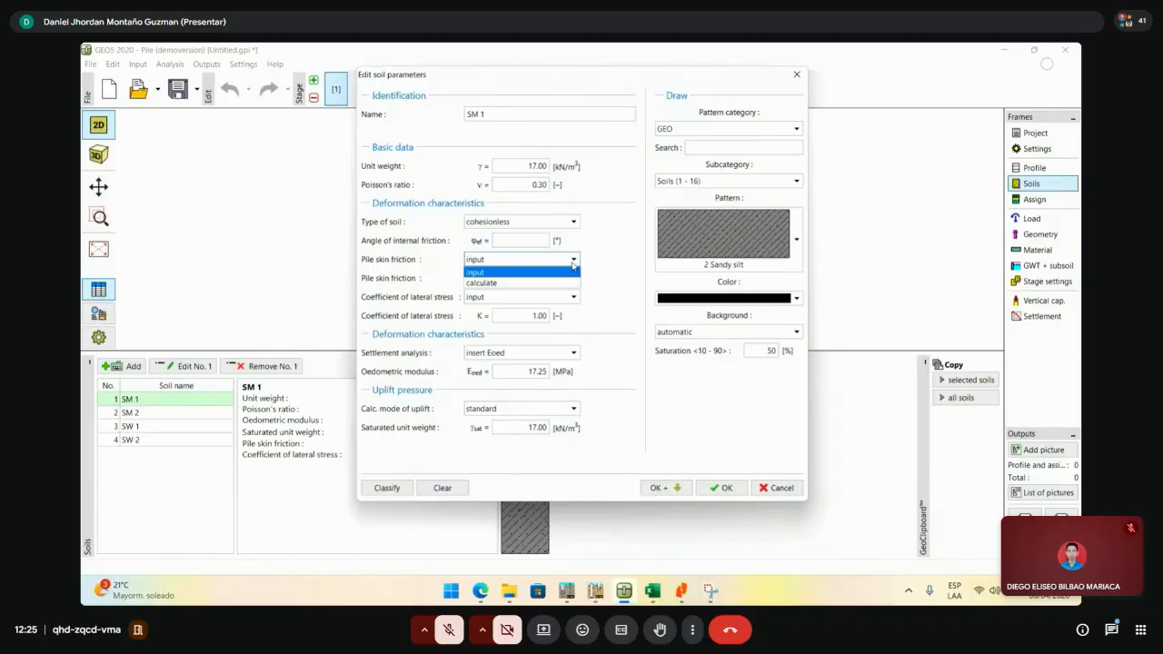
click(510, 282)
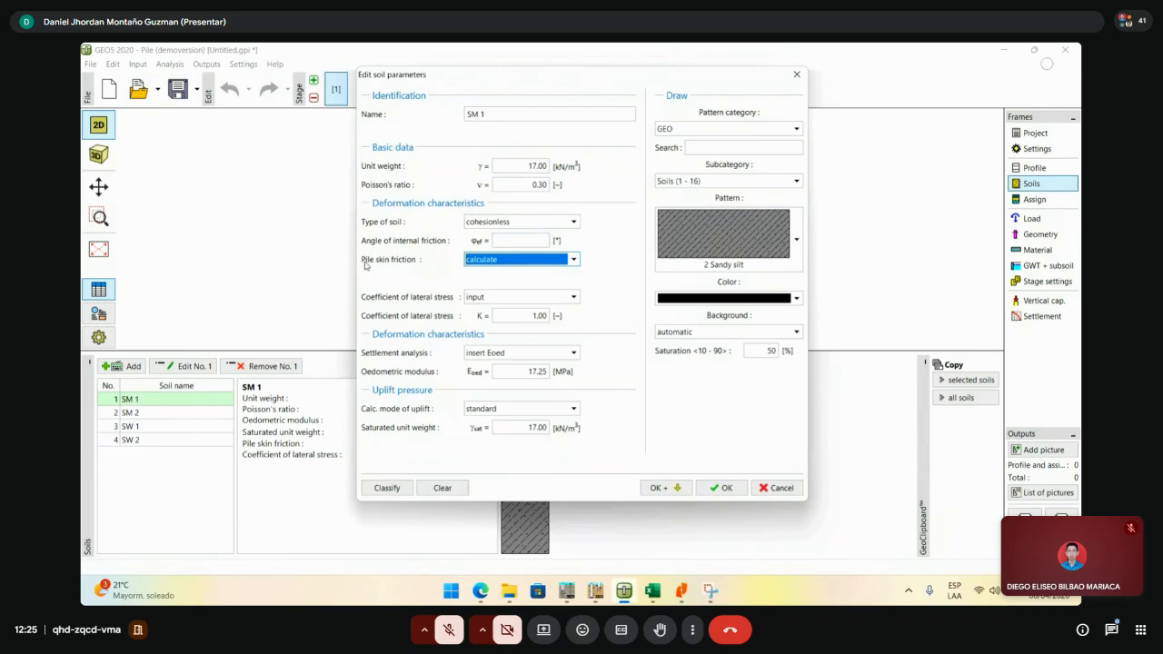
click(497, 297)
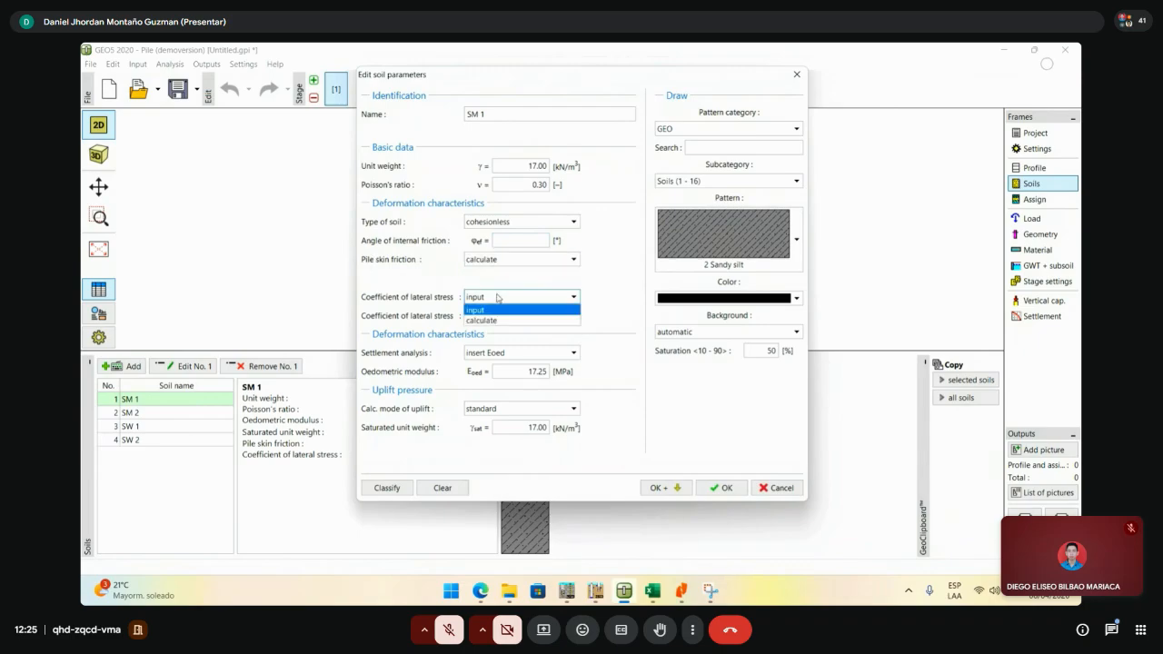
click(498, 320)
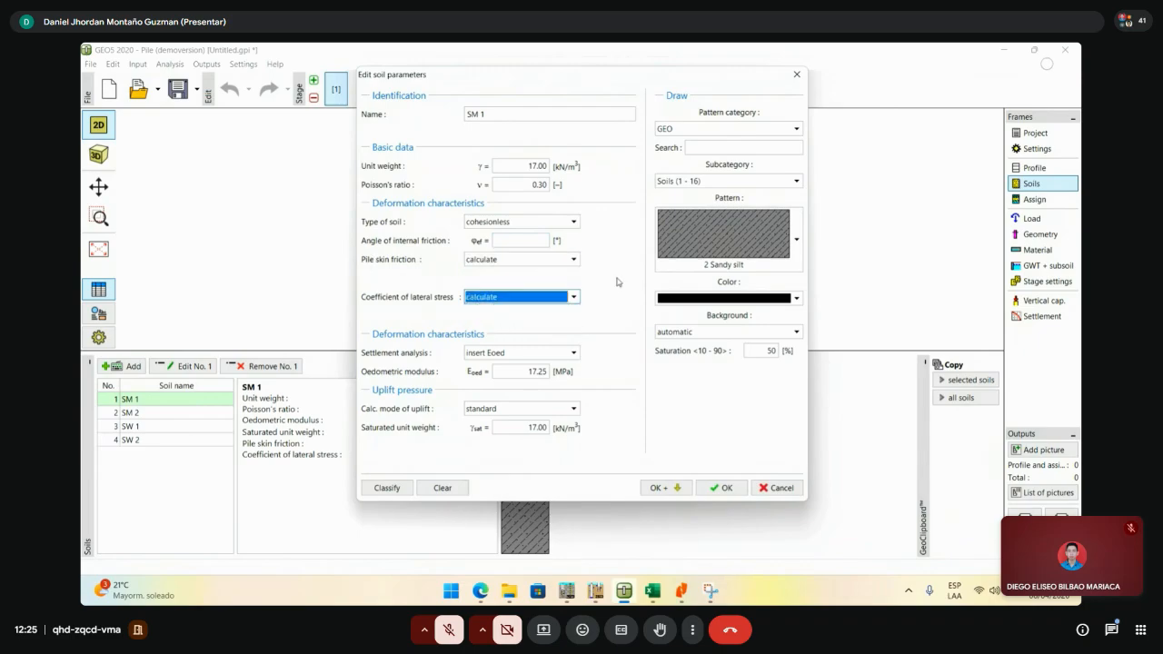
click(527, 239)
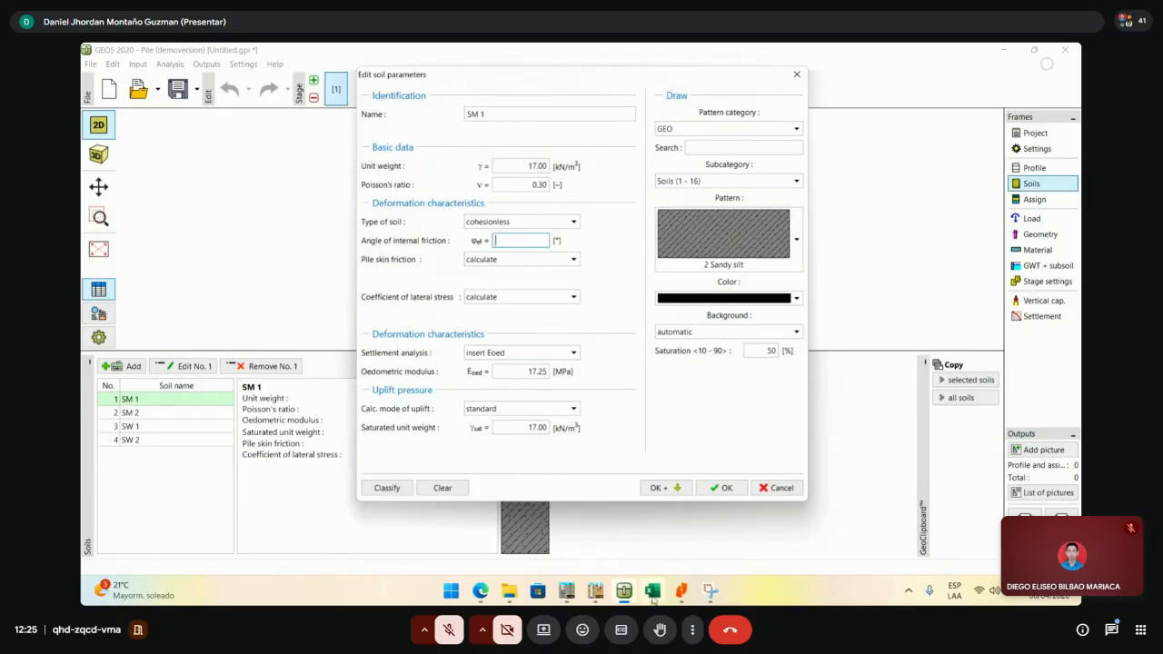
mouse_move(653, 597)
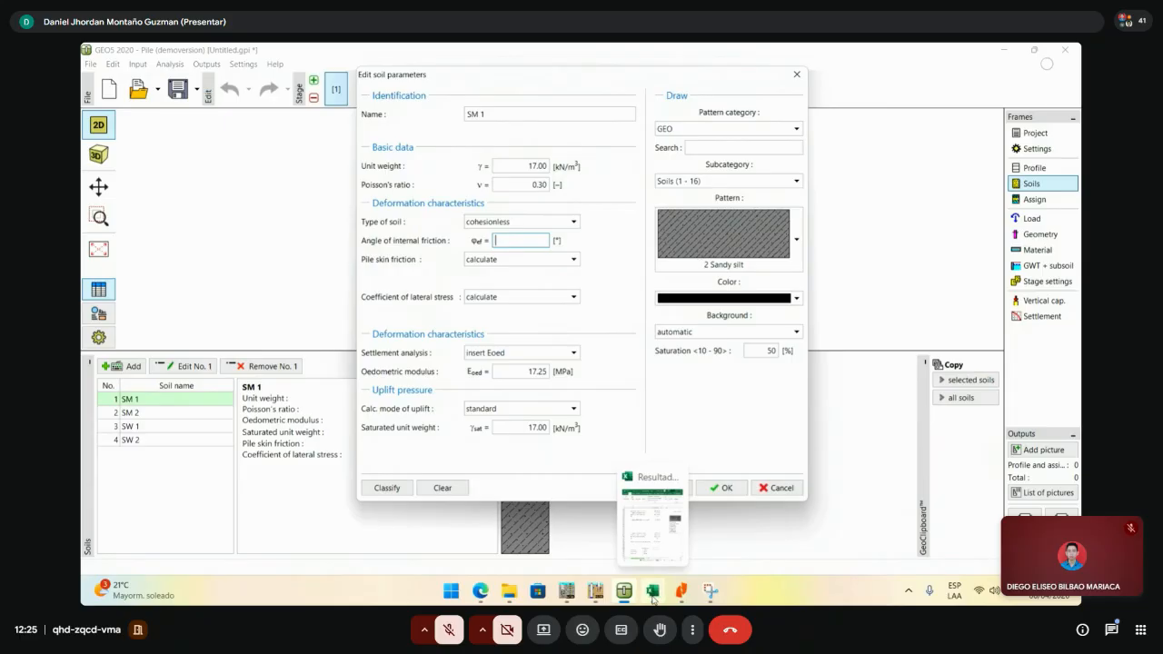
click(652, 592)
- Merge G3:G4 into a 'phi' header and move the friction-angle formula image up
double_click(803, 56)
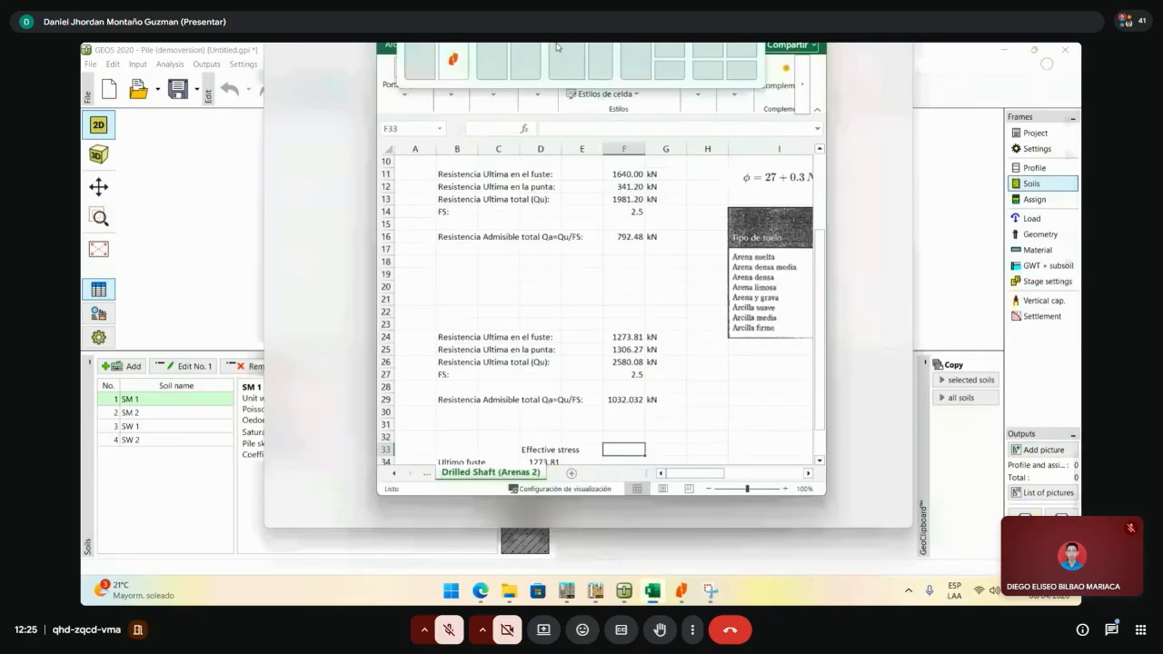
scroll(652, 266, down, 2)
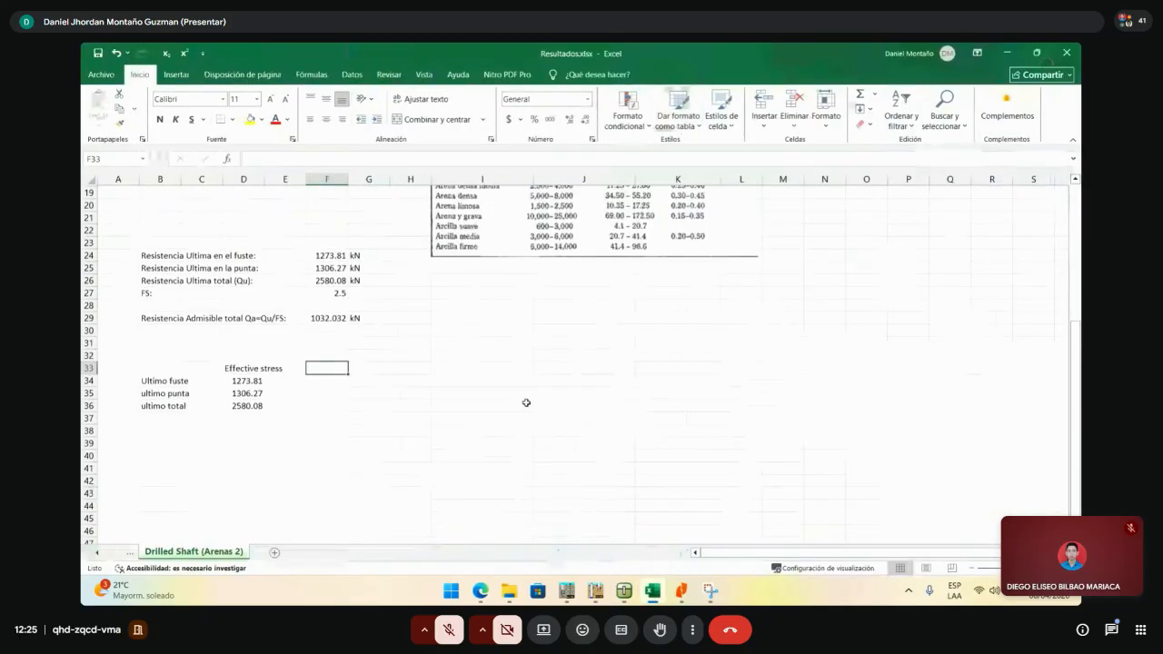
scroll(834, 306, up, 4)
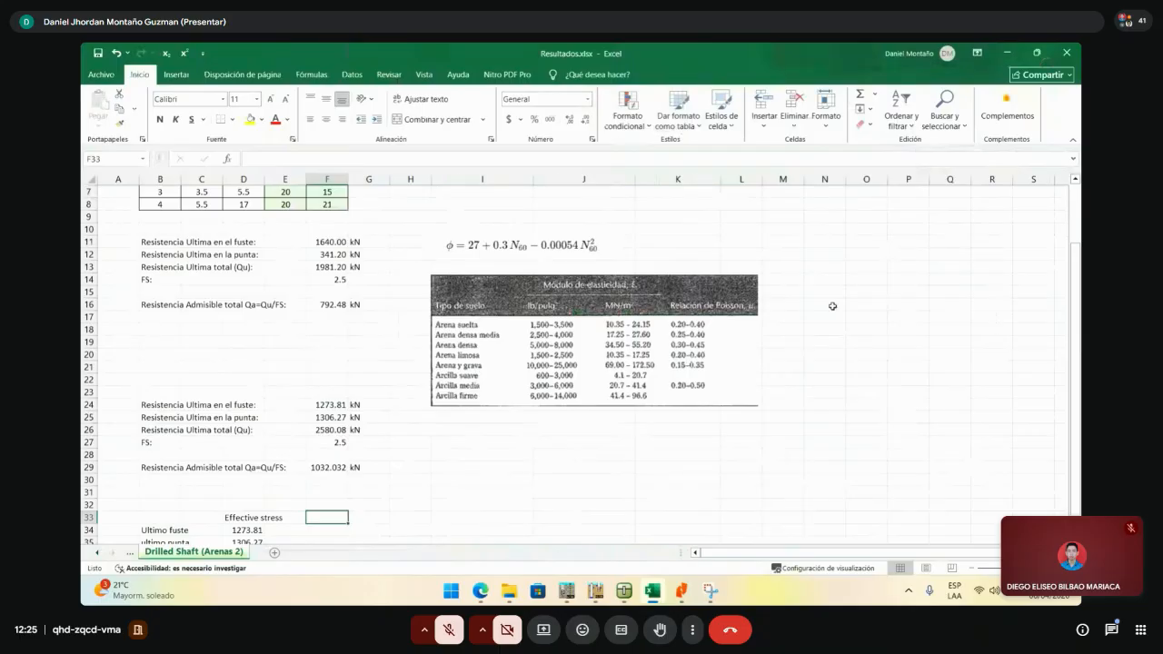
scroll(818, 363, up, 2)
click(863, 343)
drag(361, 215, 363, 227)
click(437, 119)
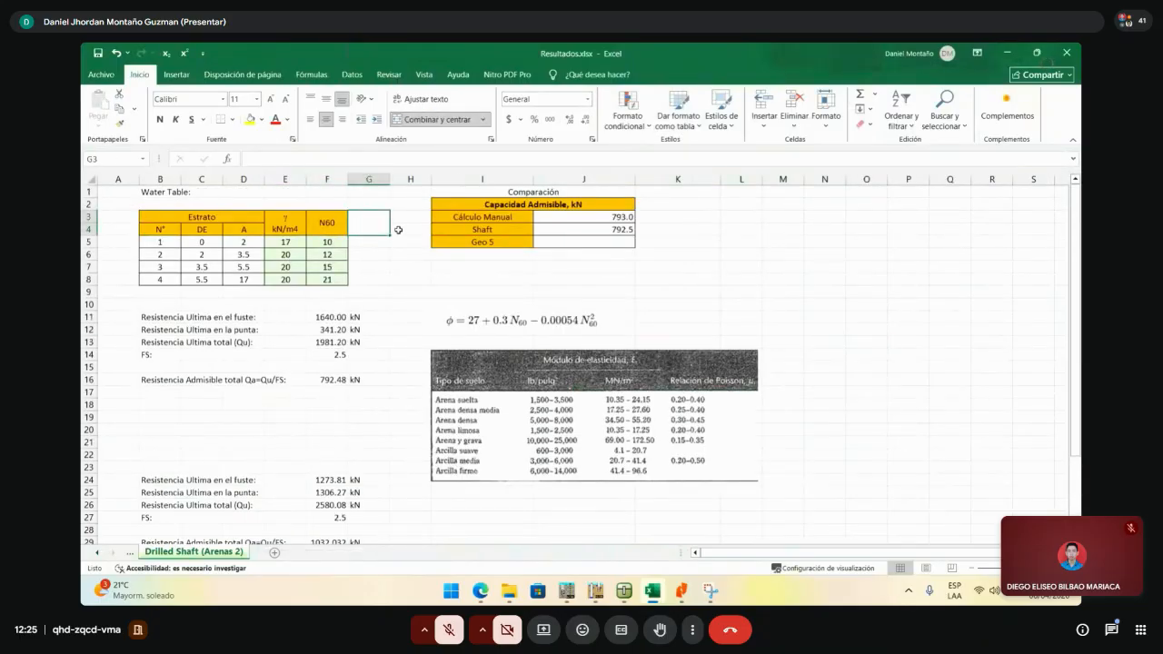
click(524, 297)
drag(522, 320, 537, 295)
click(371, 234)
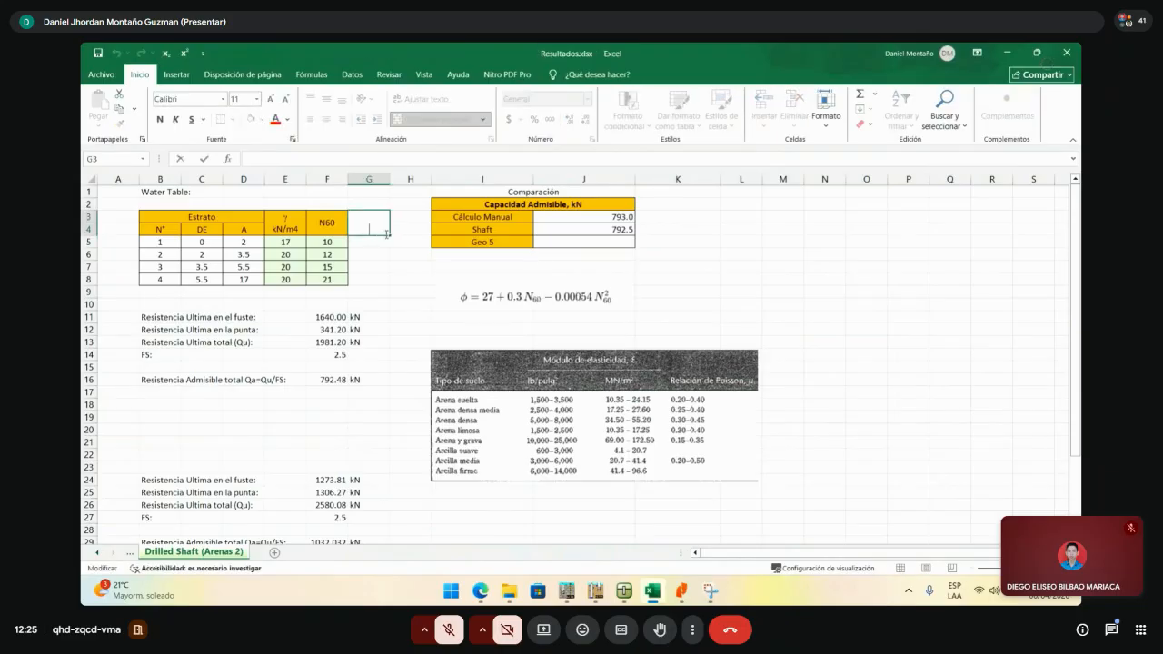
text(phi)
key(Return)
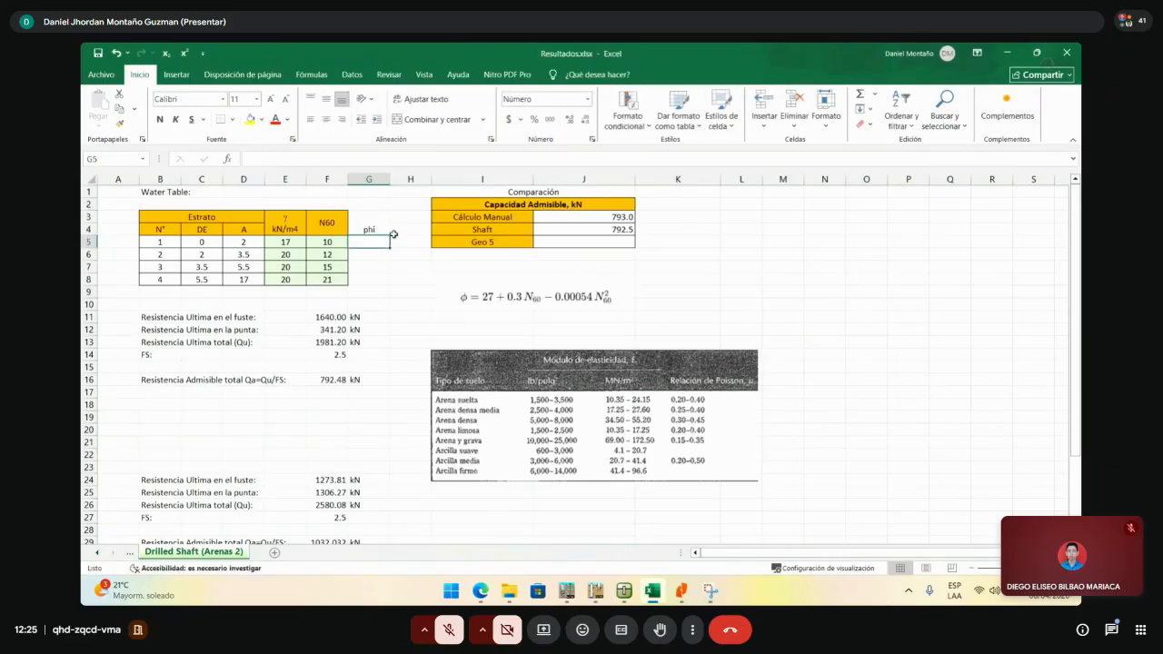
- Enter =27+0.3*F5-0.00054*F5^2 in G5, fill it to G8, and show whole numbers
text(+)
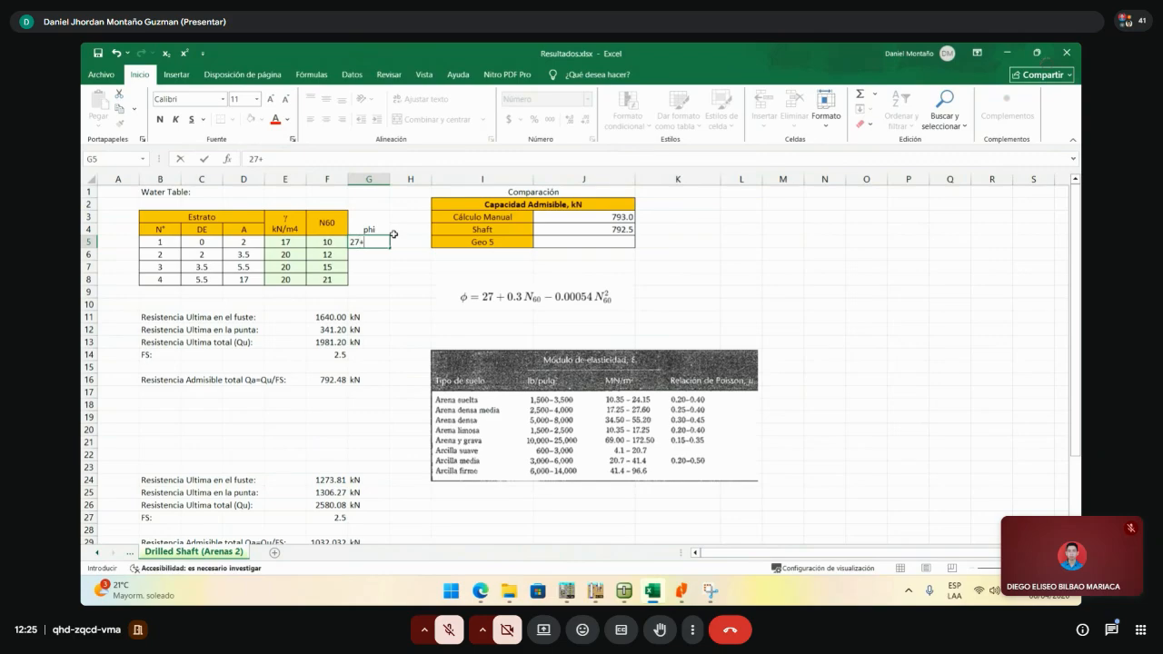
text(27+)
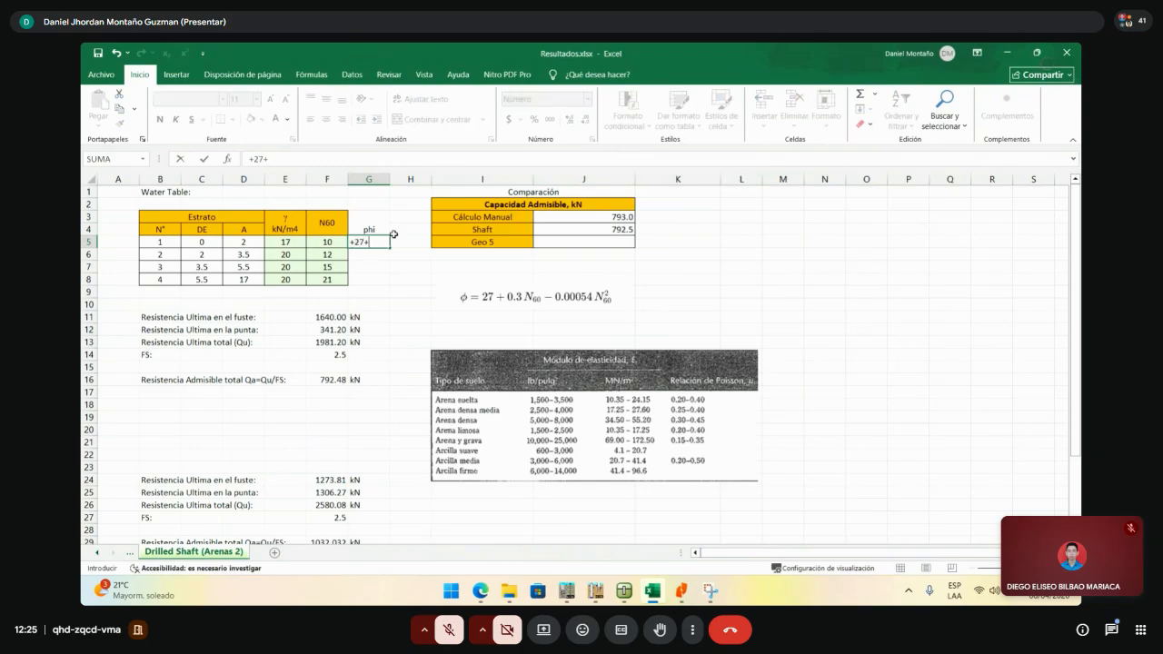
text(0.3*)
key(Left)
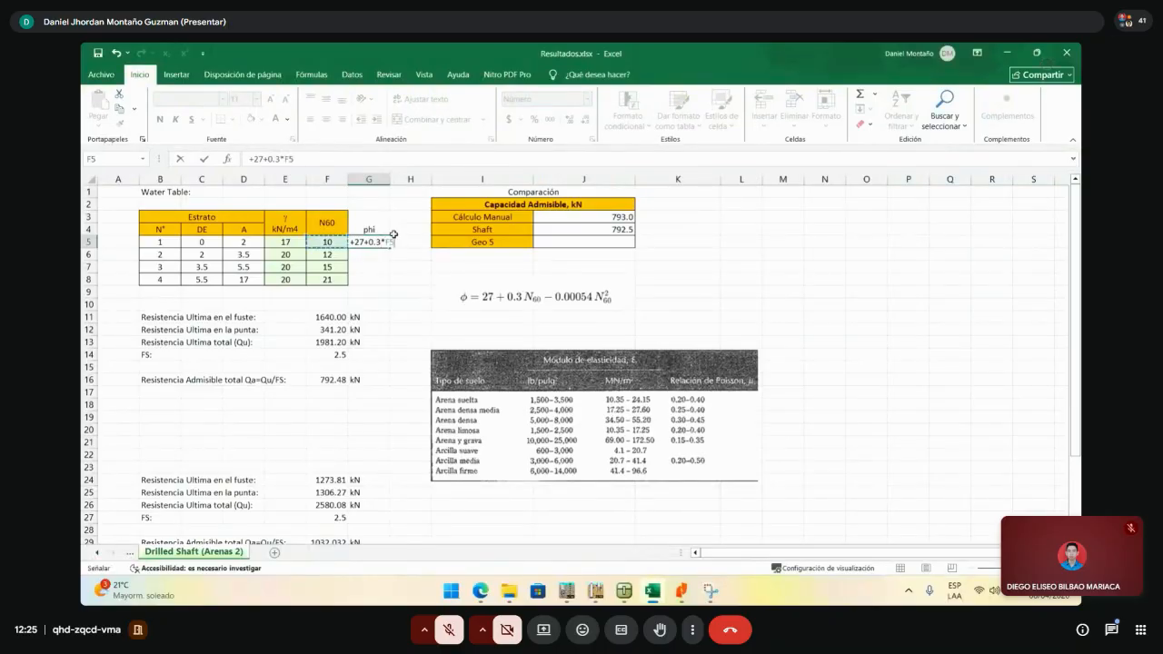
text(-0.0005)
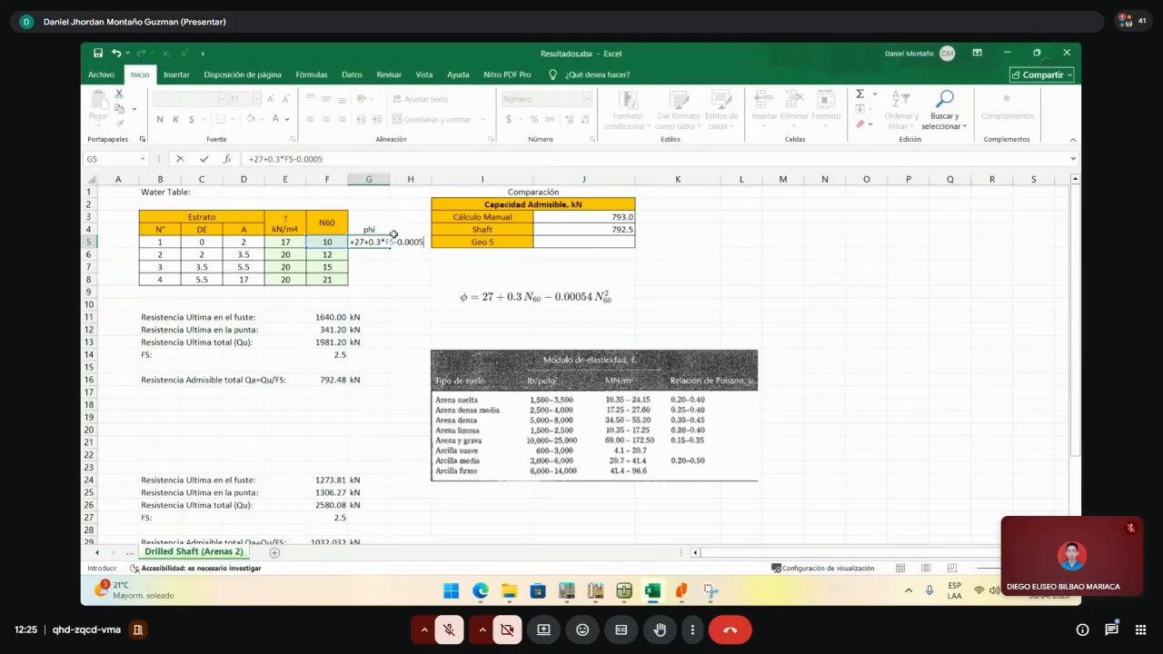
text(4*)
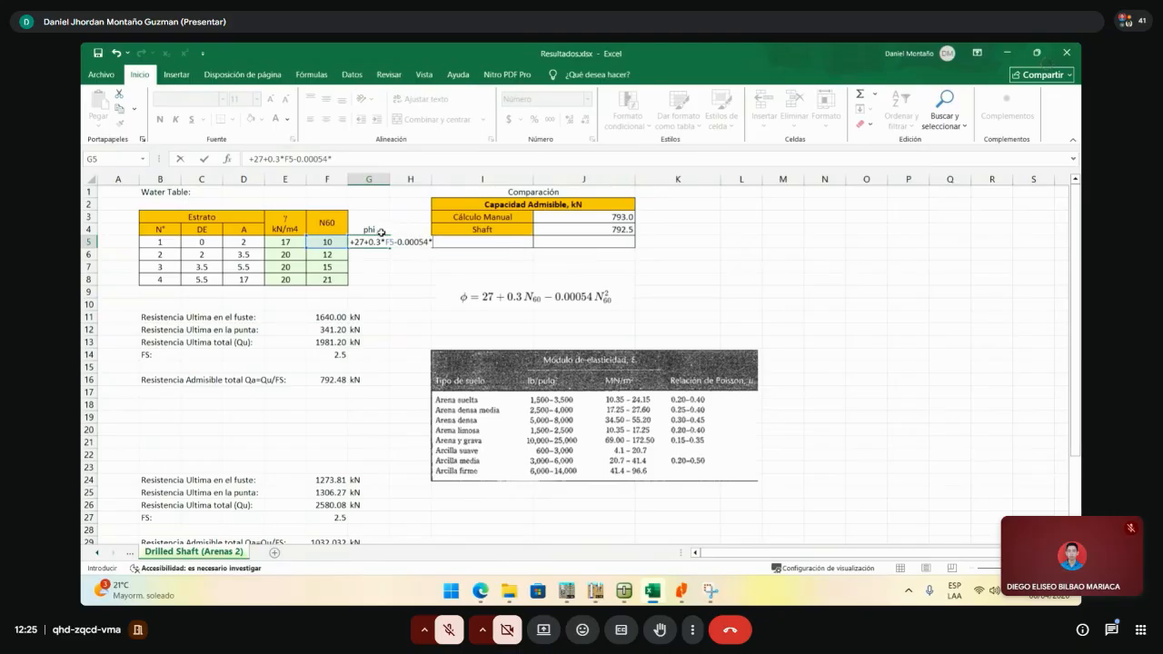
click(333, 241)
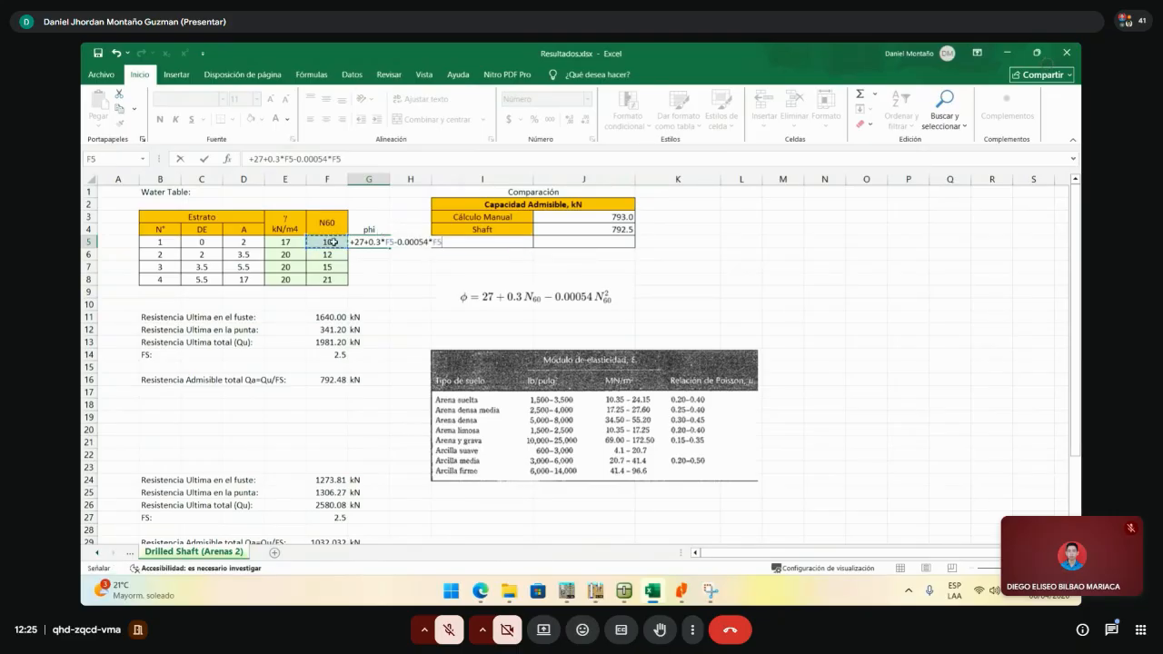
text(^2)
key(Return)
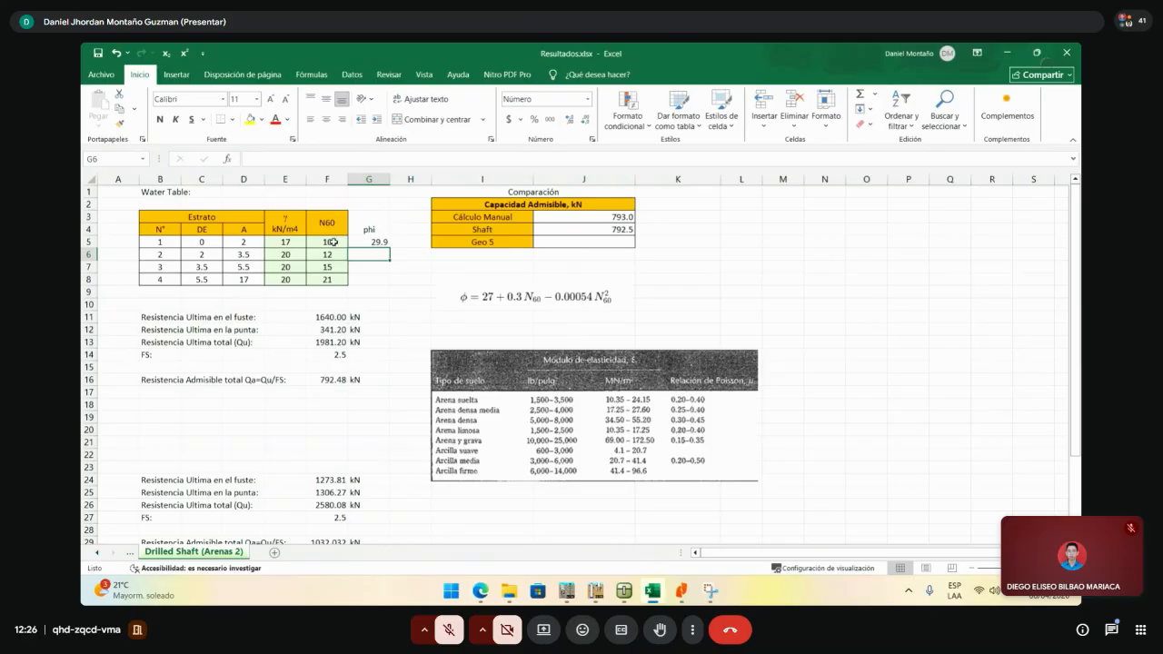
click(368, 241)
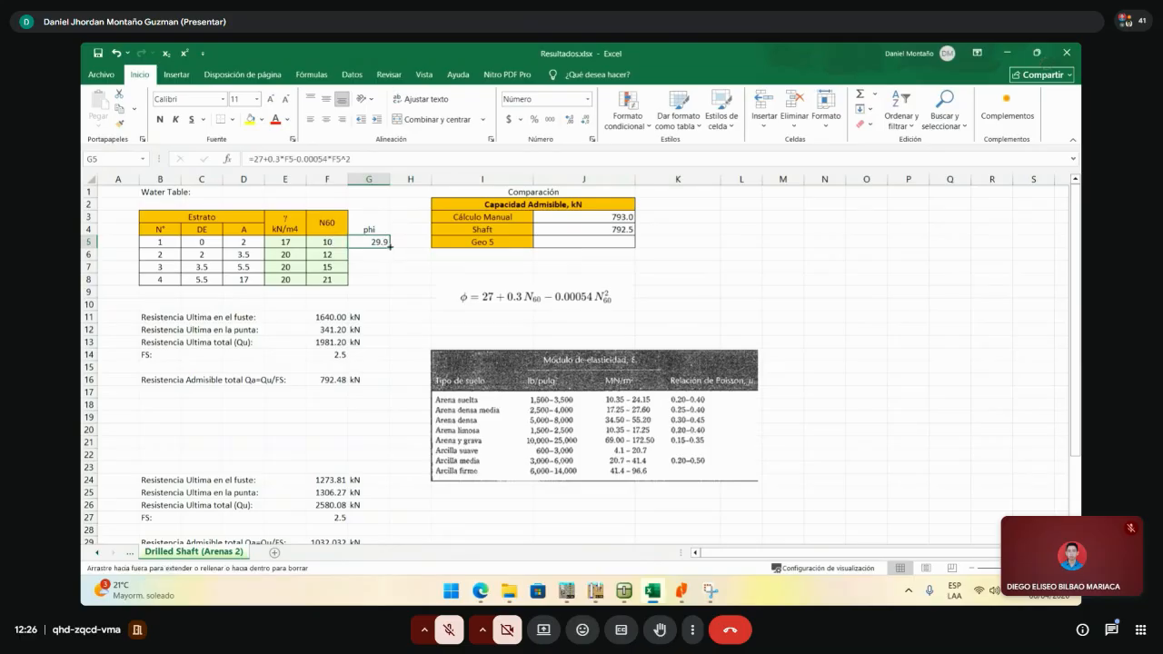
drag(390, 246, 390, 283)
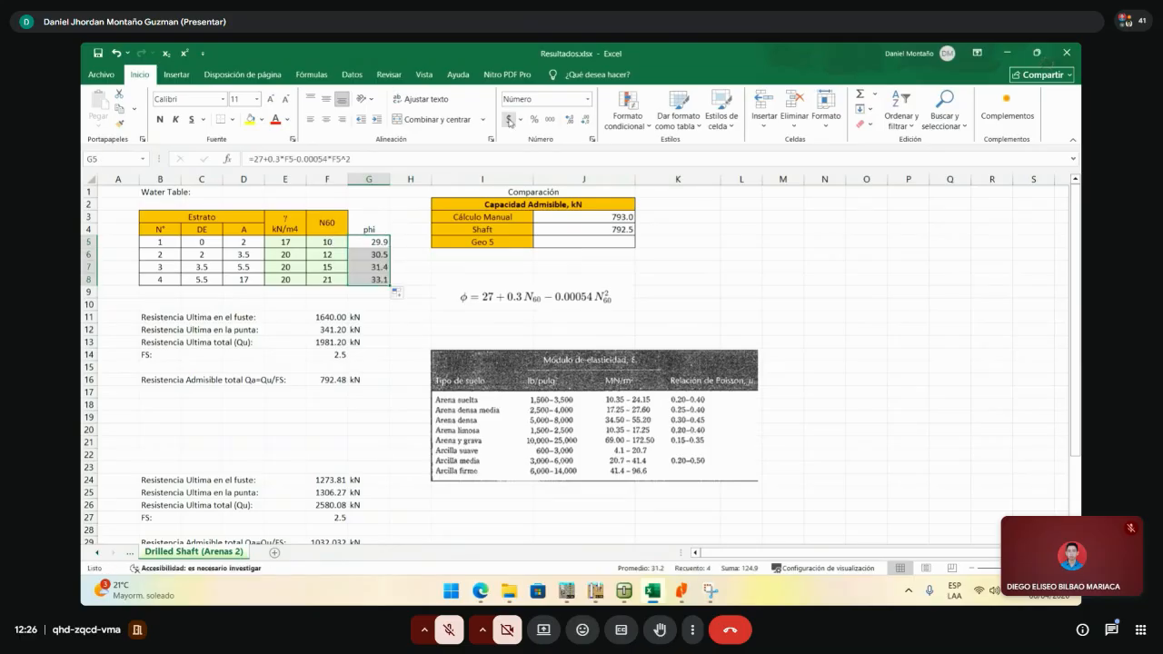
click(585, 120)
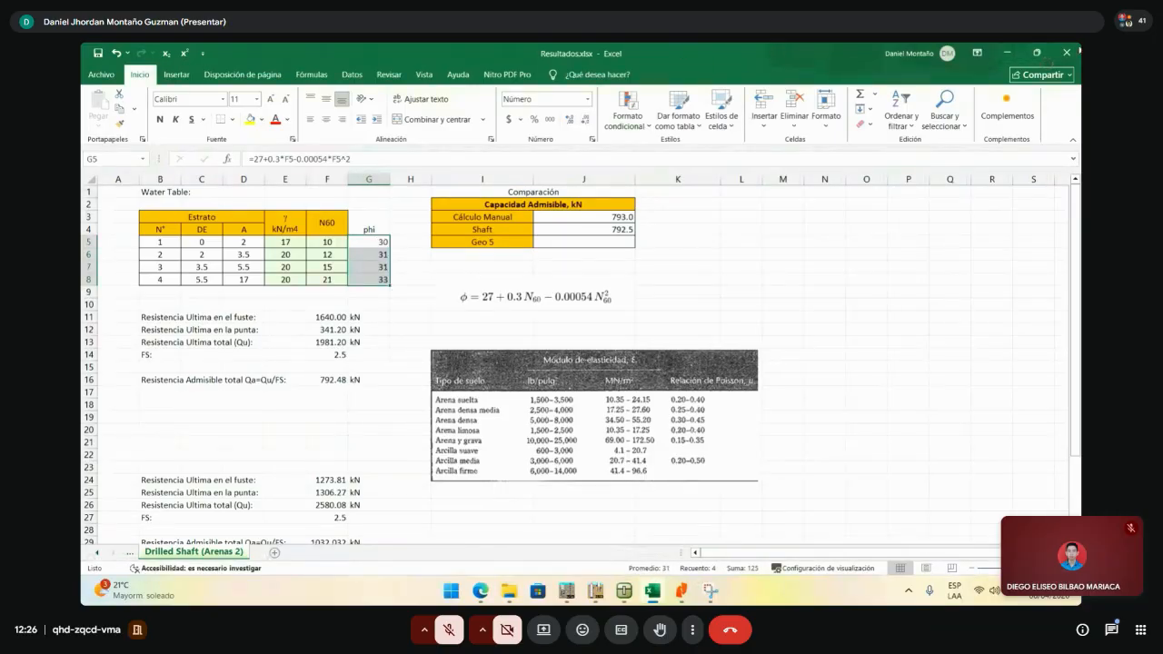
click(1037, 52)
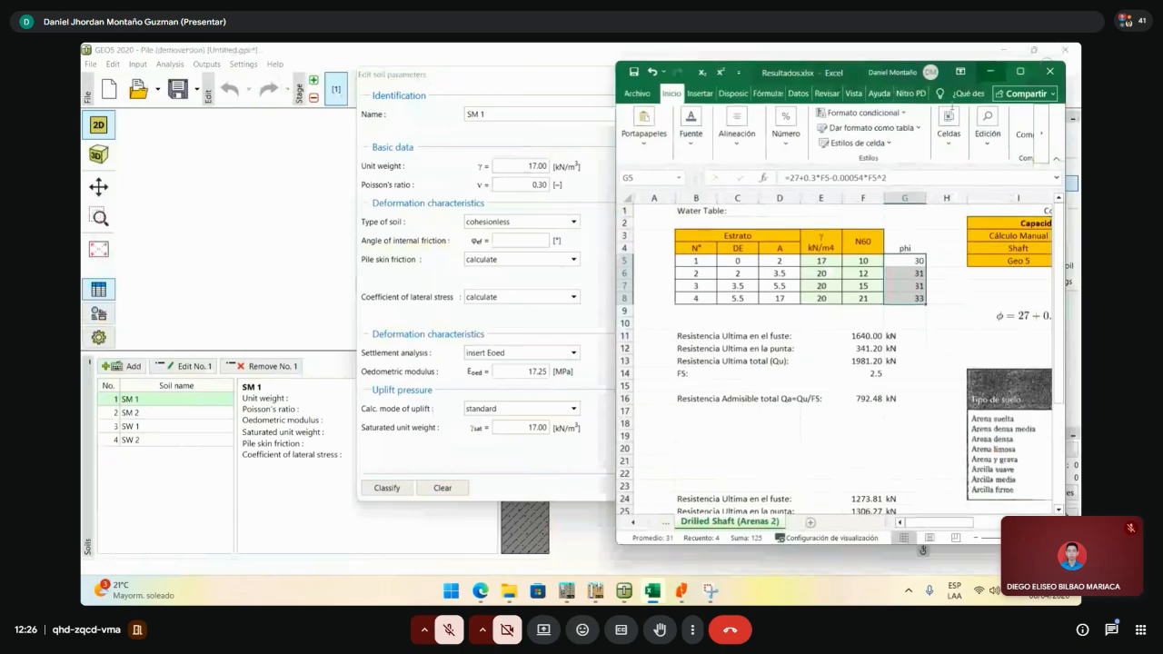
- Close the open soil dialog and snap GEO5 to the left half of the screen
click(511, 92)
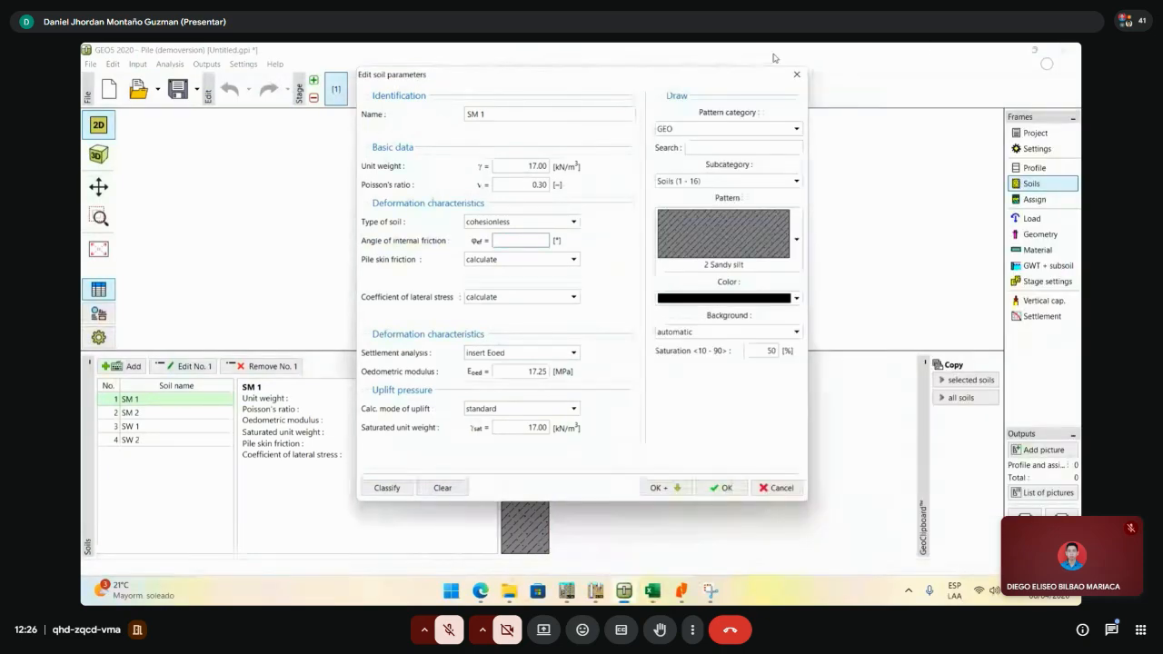
drag(774, 71, 589, 109)
click(611, 111)
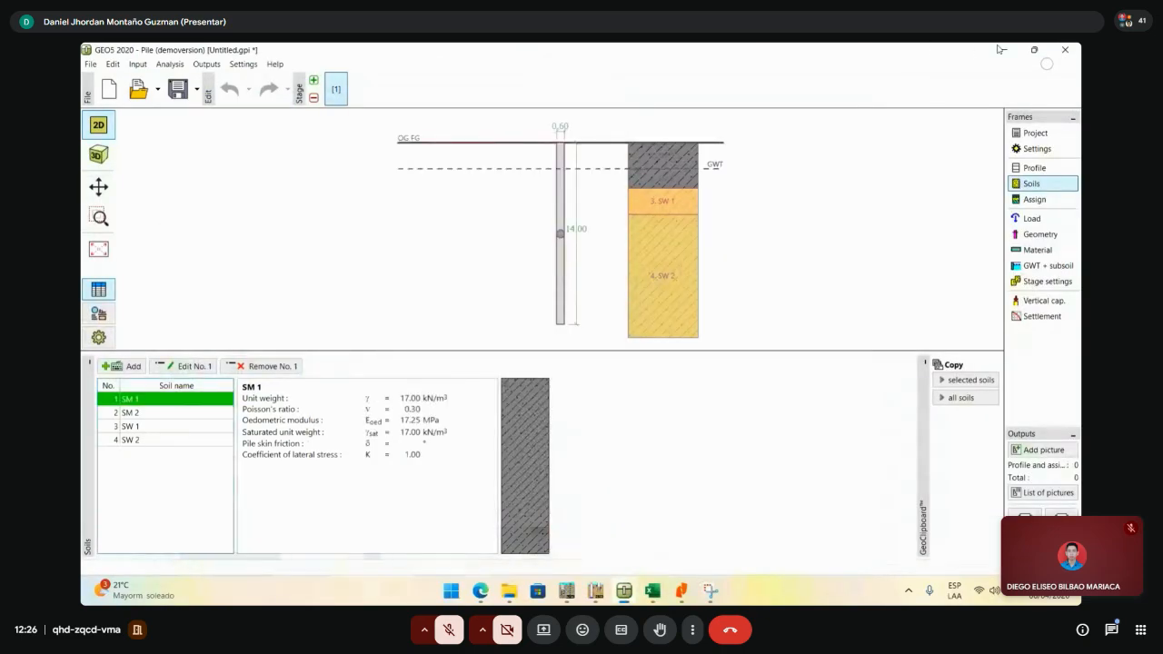
mouse_move(1035, 53)
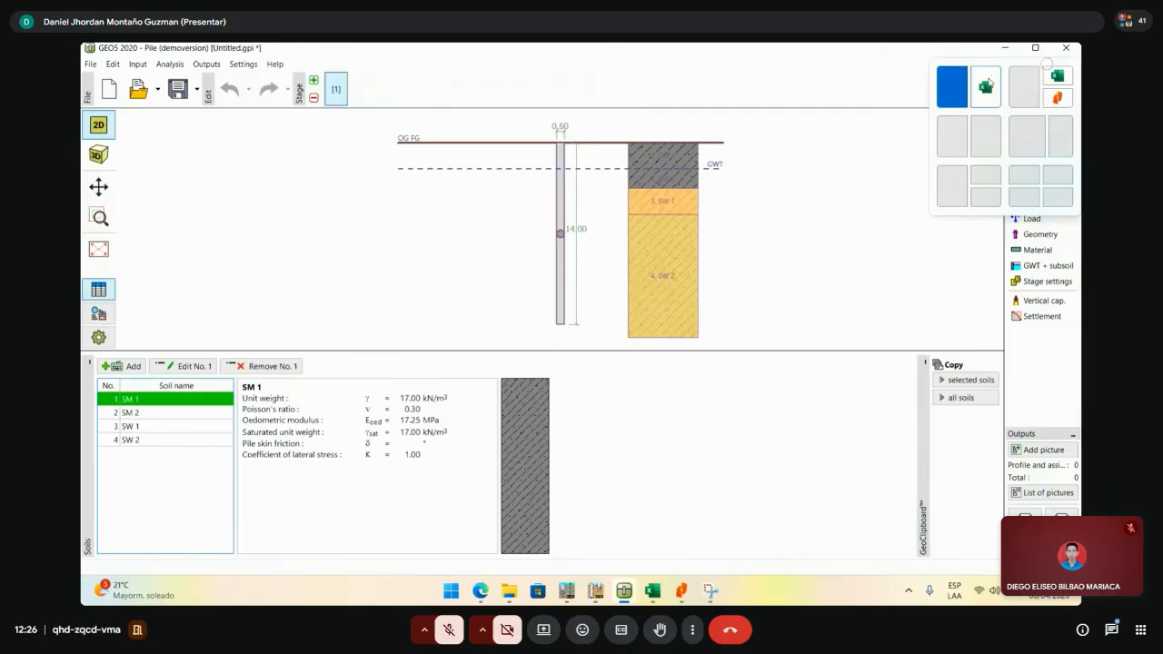
click(1024, 86)
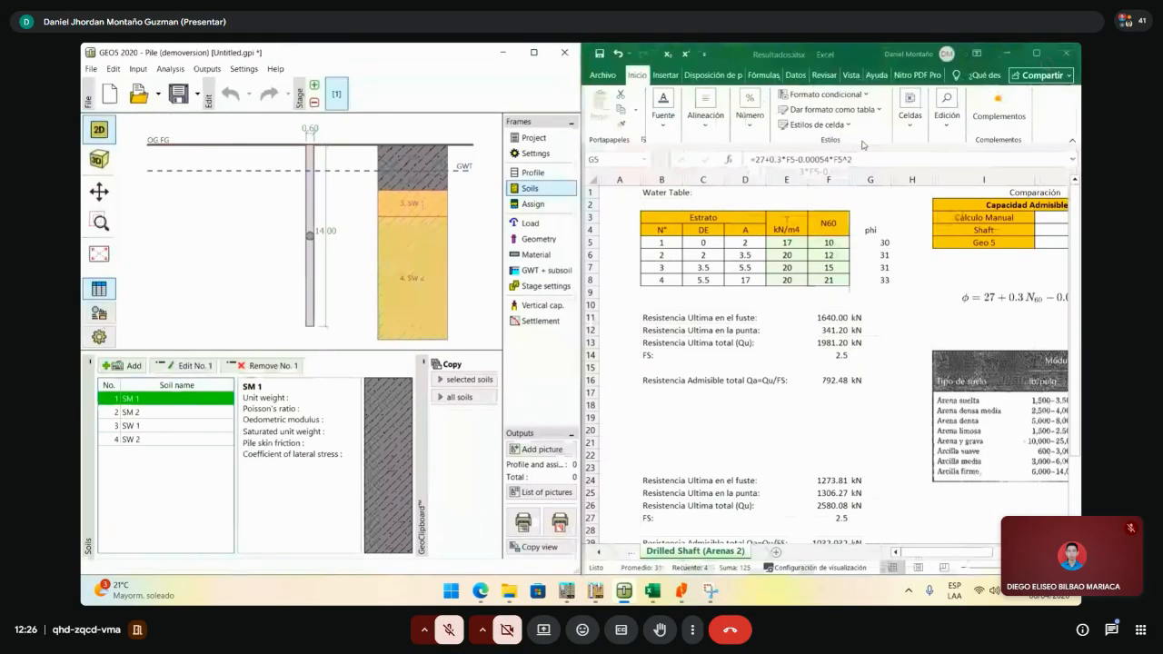
- Set soil SM 1's angle of internal friction to 30°
double_click(195, 398)
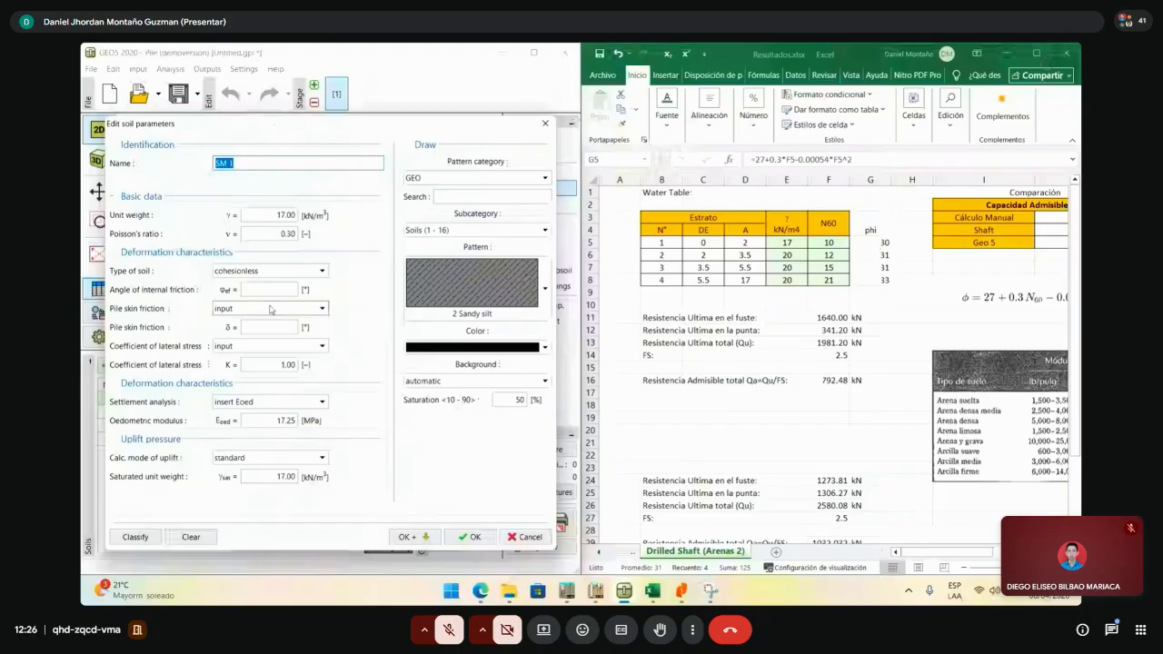
click(273, 289)
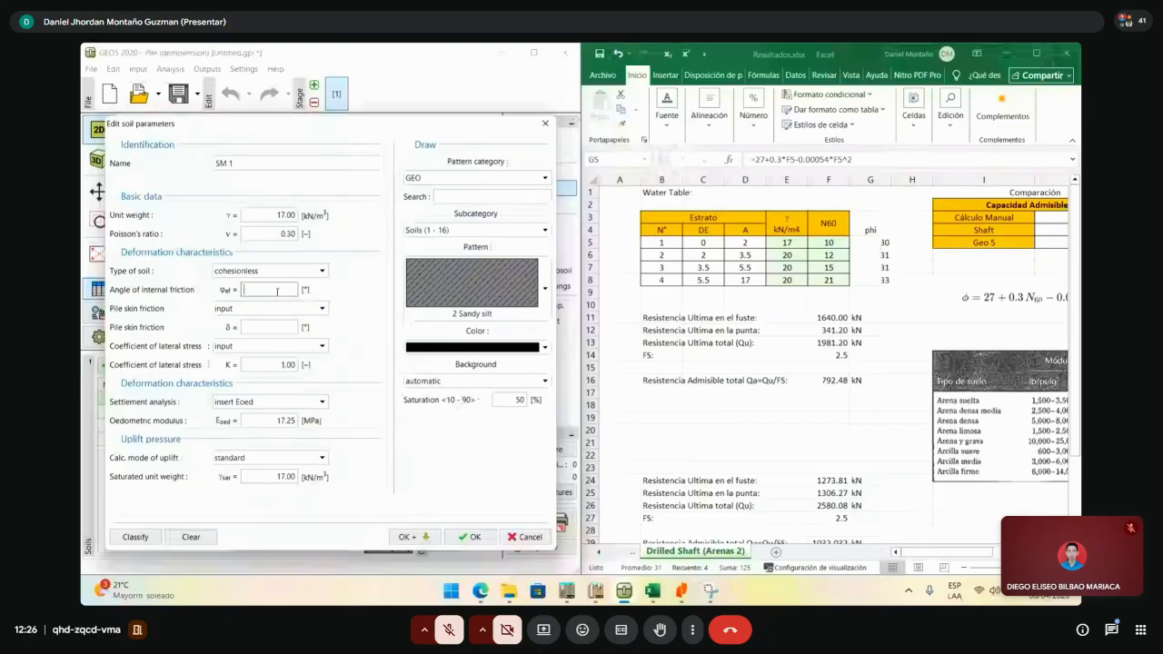
text(30)
key(Tab)
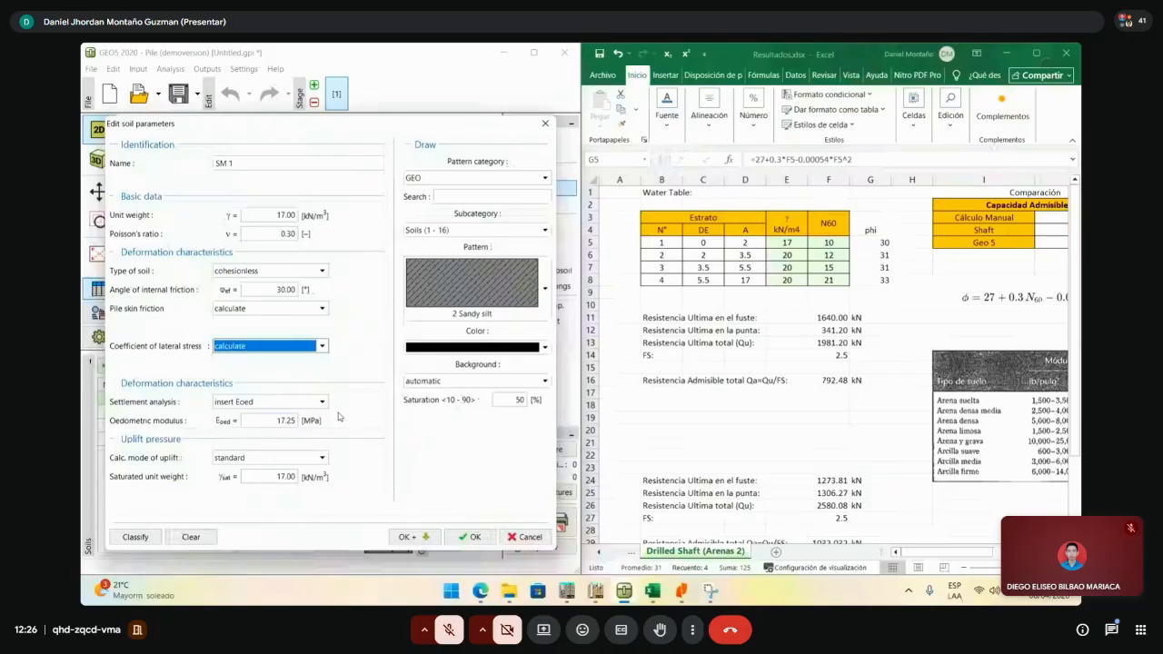
click(413, 537)
- Give SM 2 a 31° friction angle with pile skin friction and lateral stress calculated
click(269, 289)
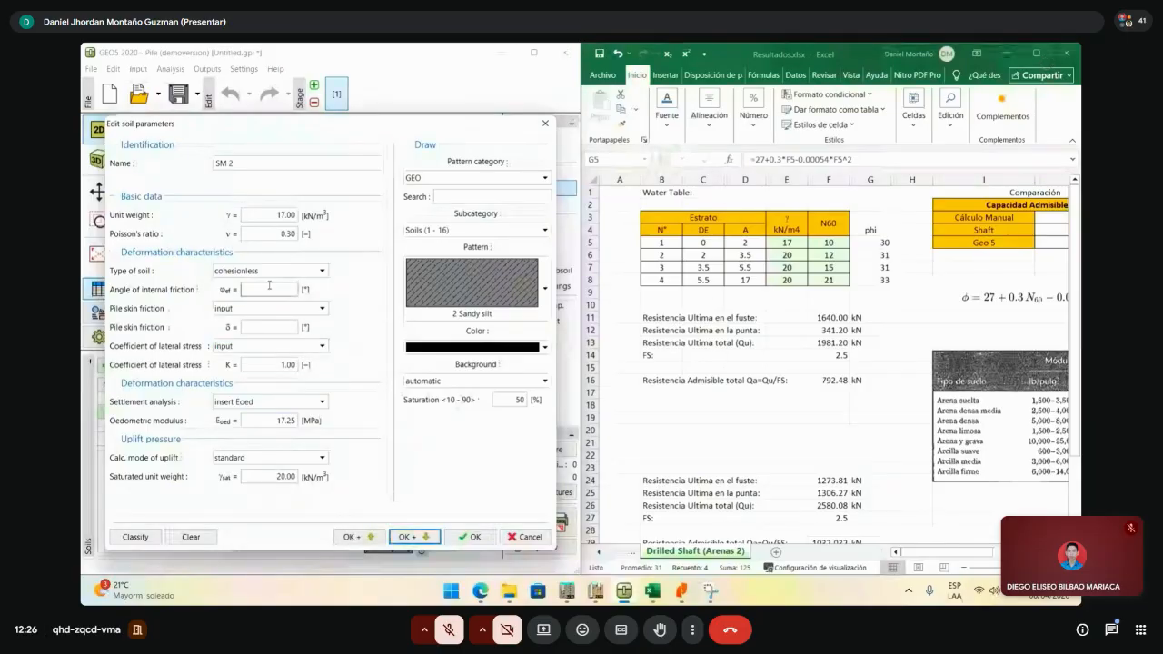
text(31)
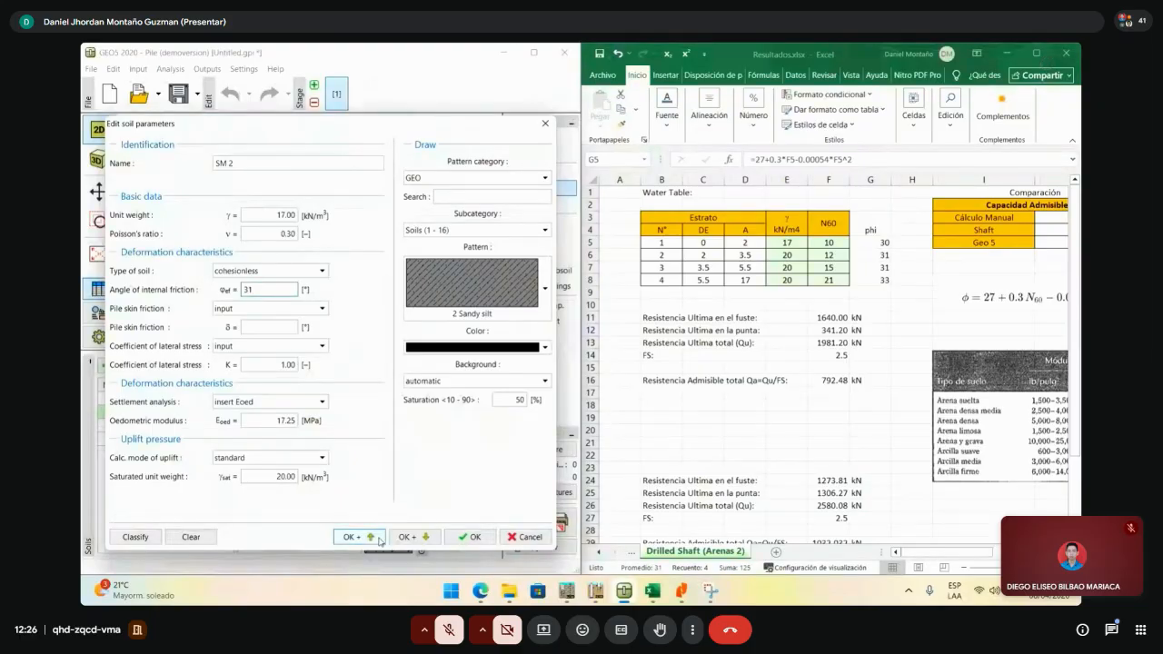
click(276, 326)
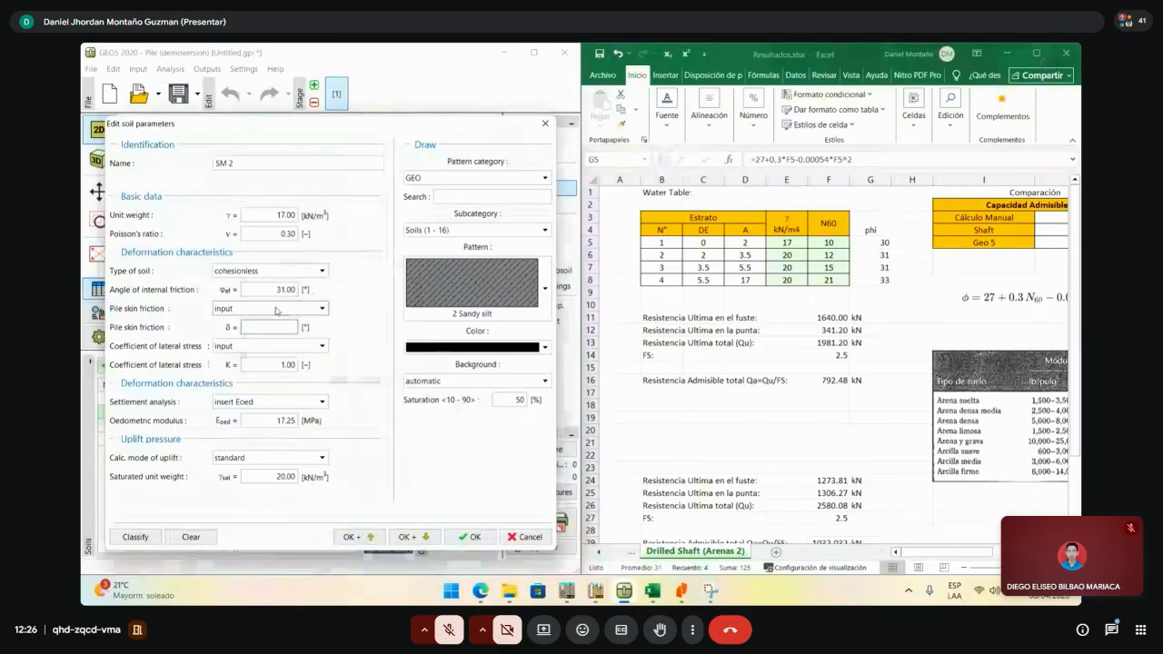
click(276, 310)
click(264, 334)
click(259, 346)
click(260, 359)
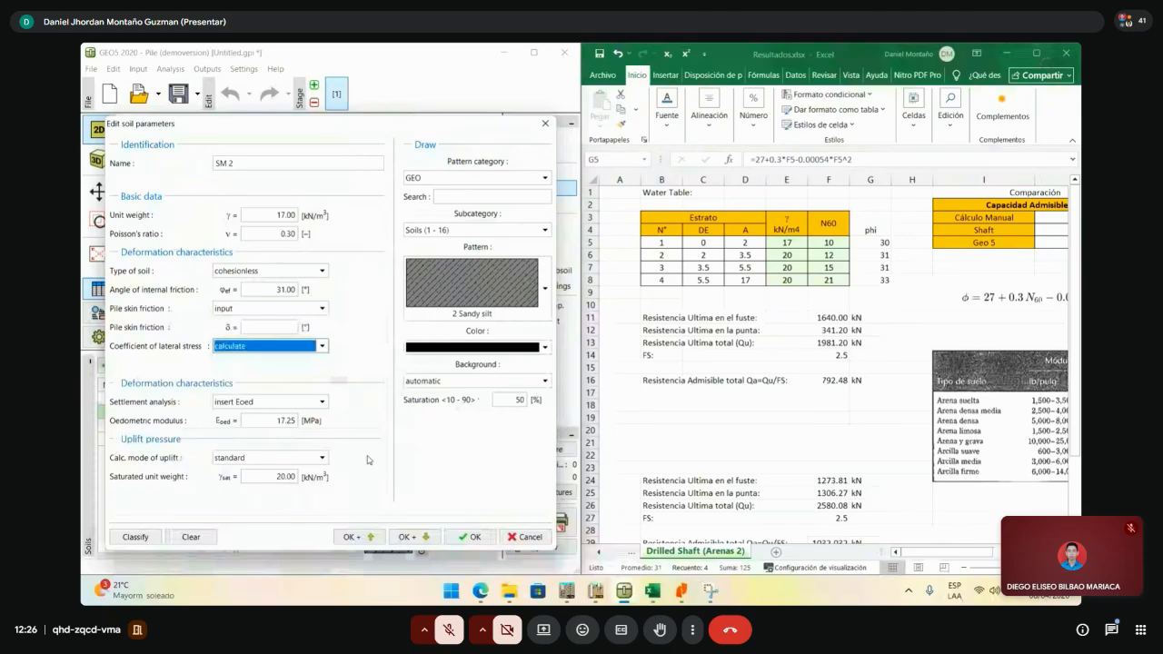
click(425, 537)
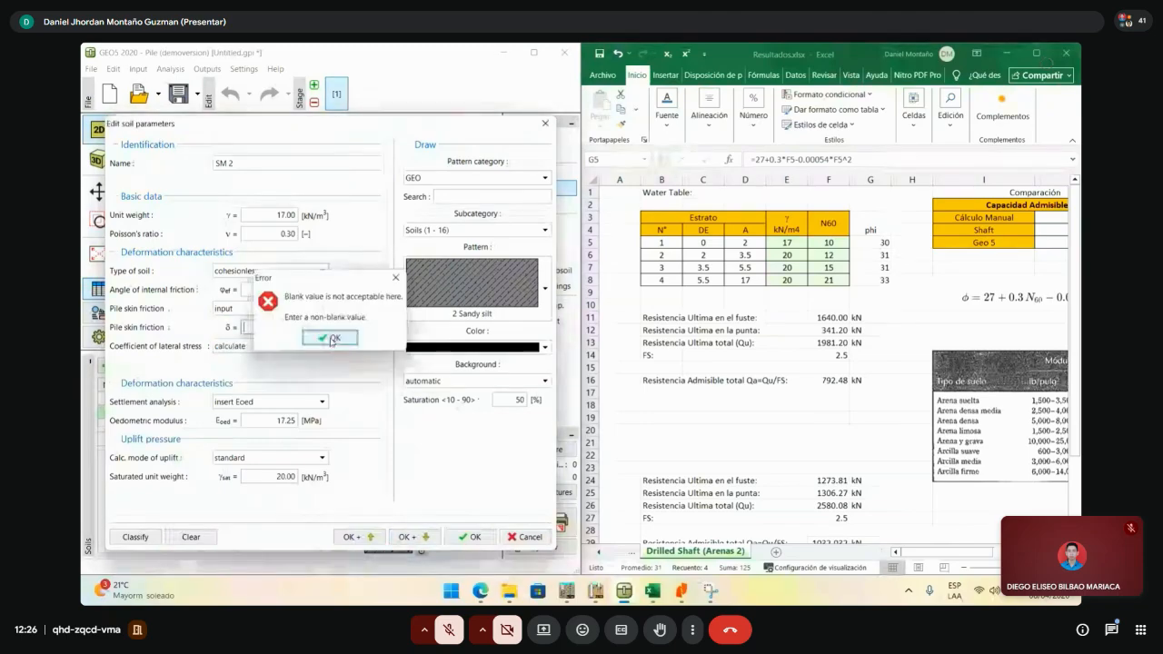
click(333, 338)
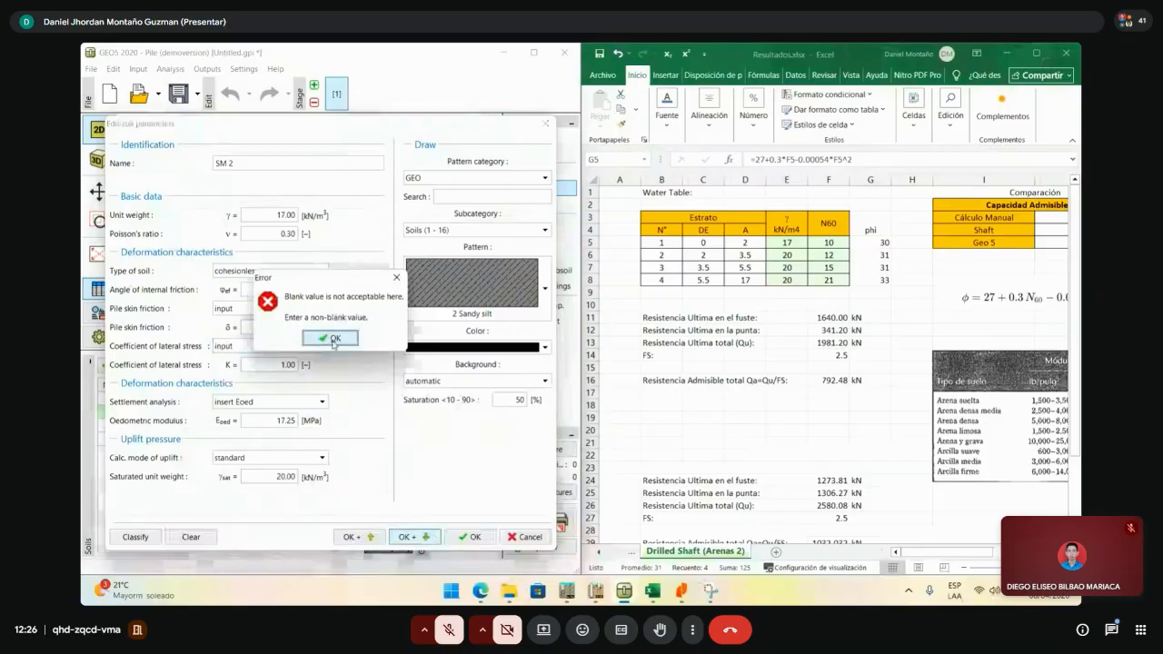
click(332, 340)
click(268, 308)
click(254, 332)
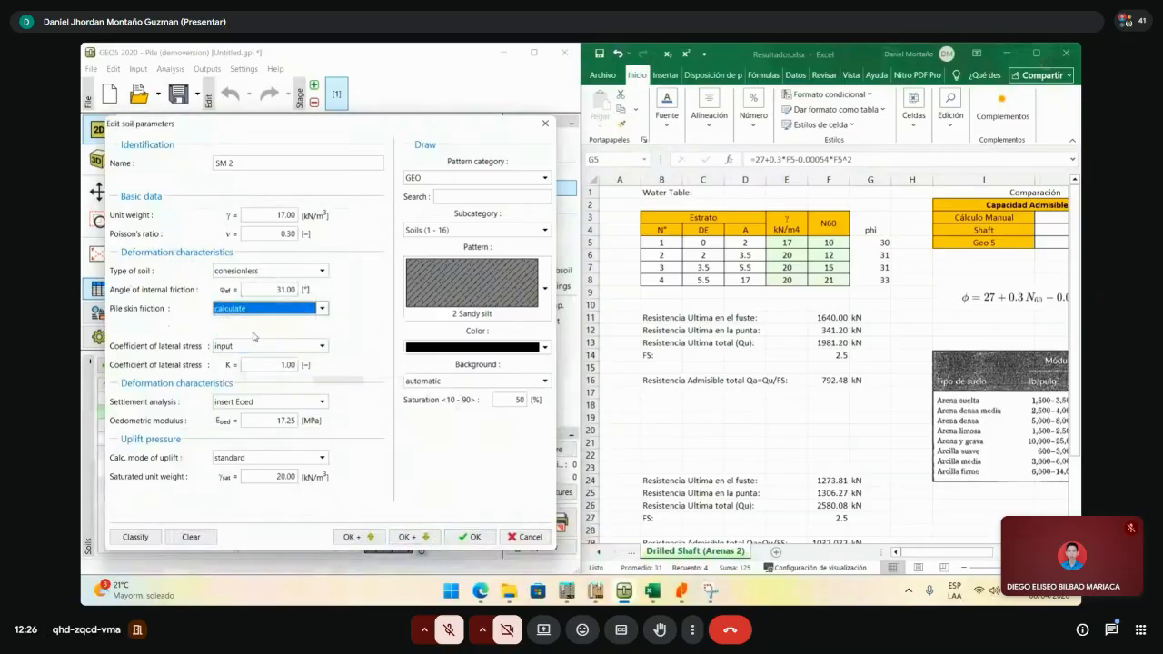
click(257, 345)
click(251, 366)
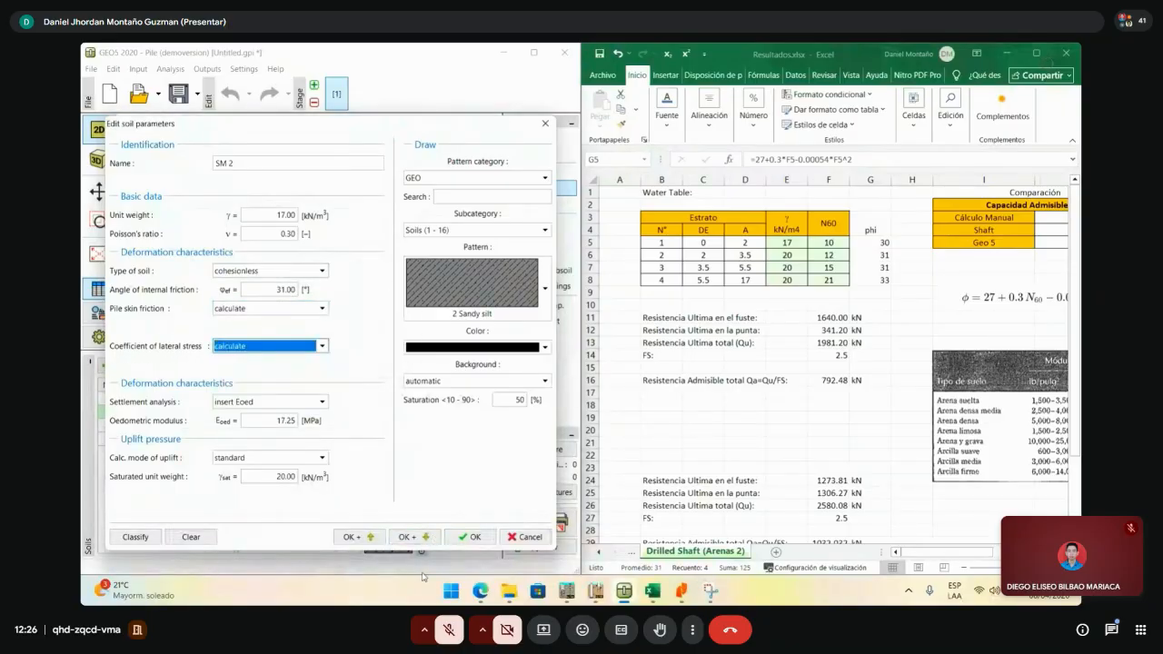
click(438, 537)
click(438, 537)
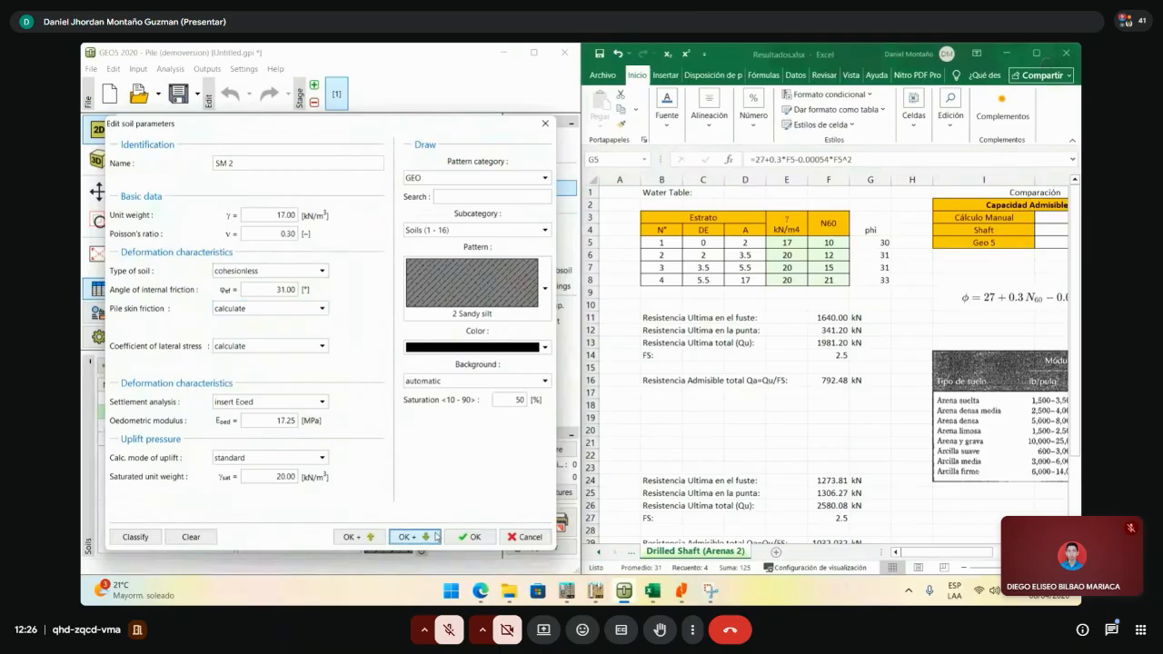
- Give SW 1 a 31° friction angle with skin friction and lateral stress calculated
click(270, 290)
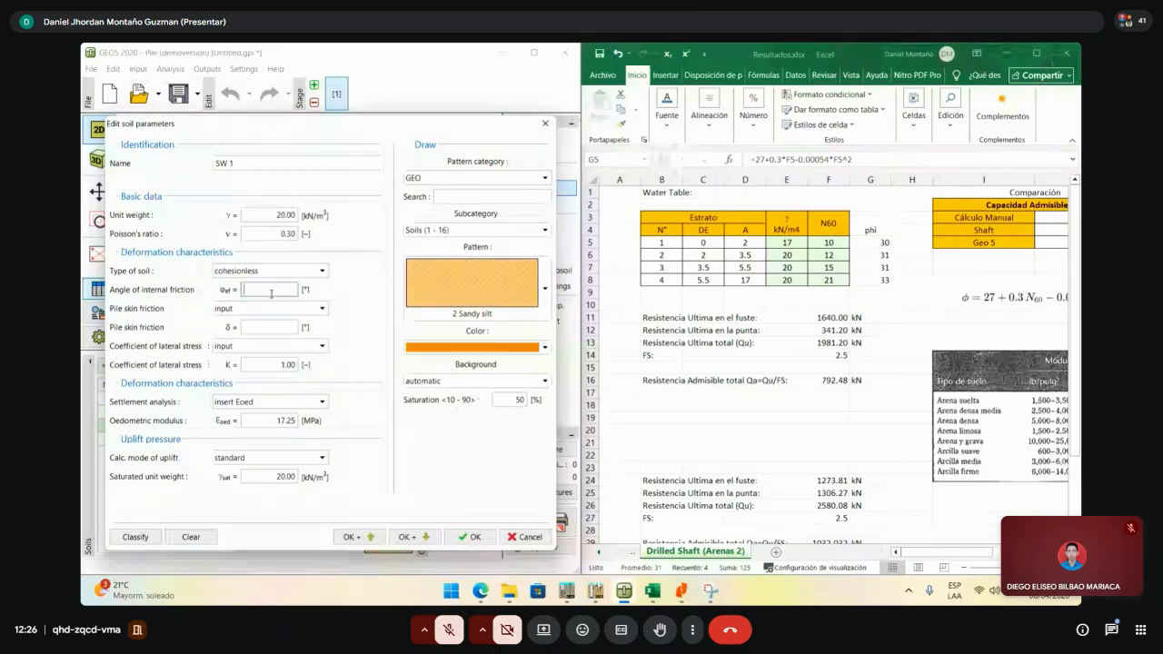
text(31)
click(271, 308)
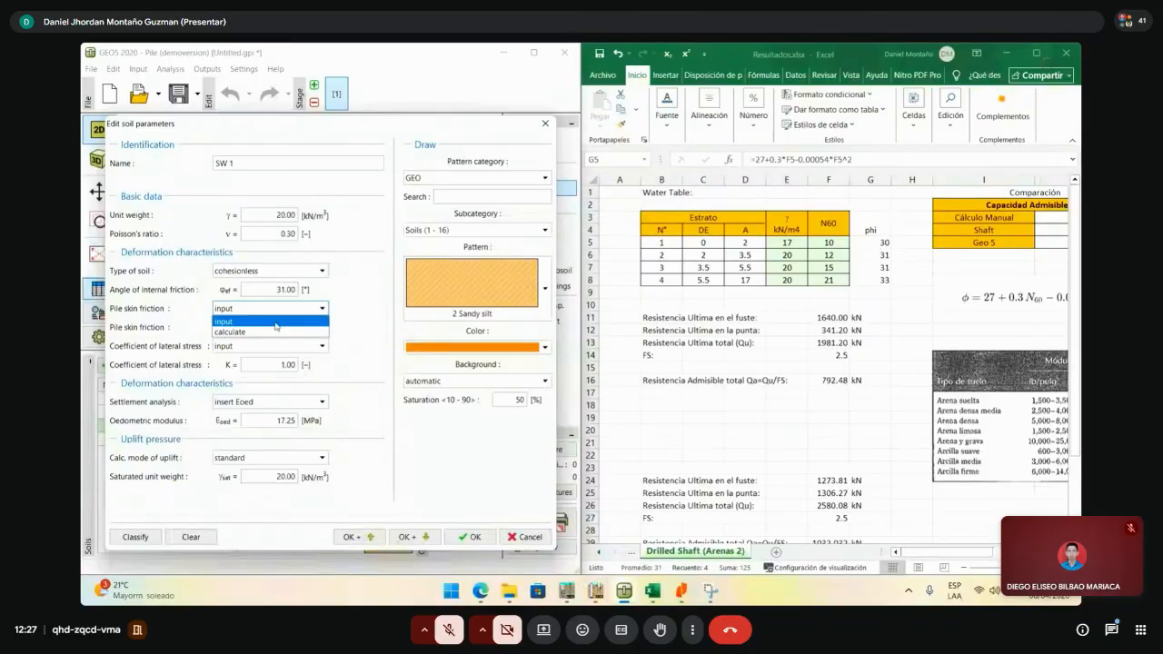
click(262, 332)
click(263, 347)
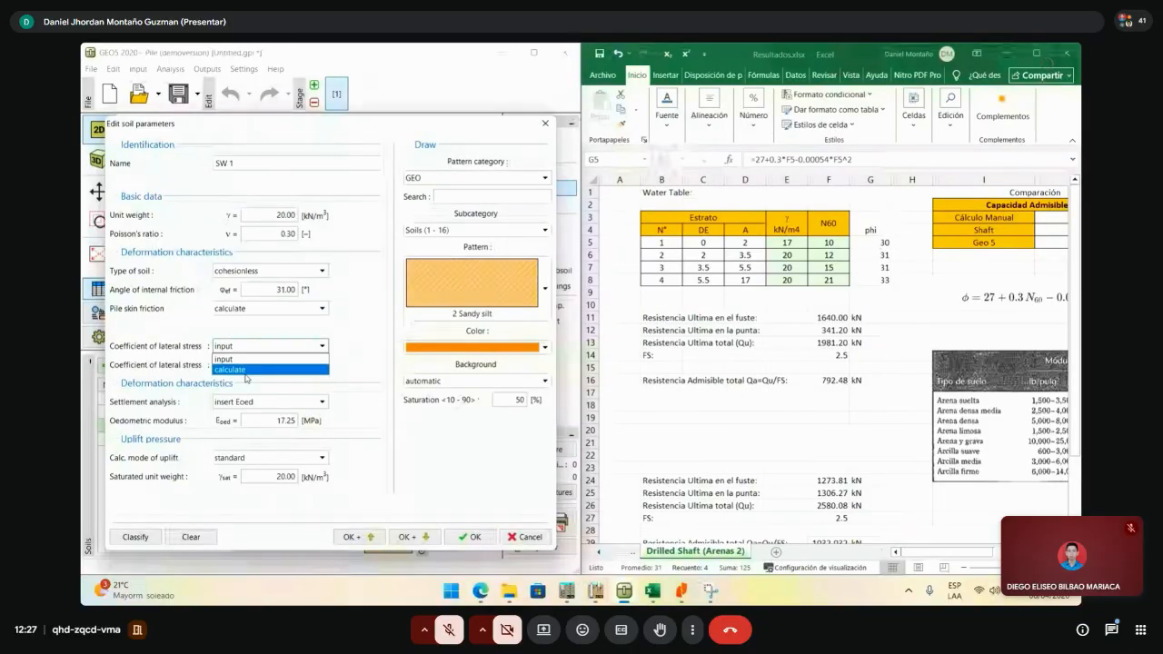
click(246, 371)
click(425, 535)
- Give SW 2 a 33° friction angle with skin friction and lateral stress calculated
click(263, 290)
text(33)
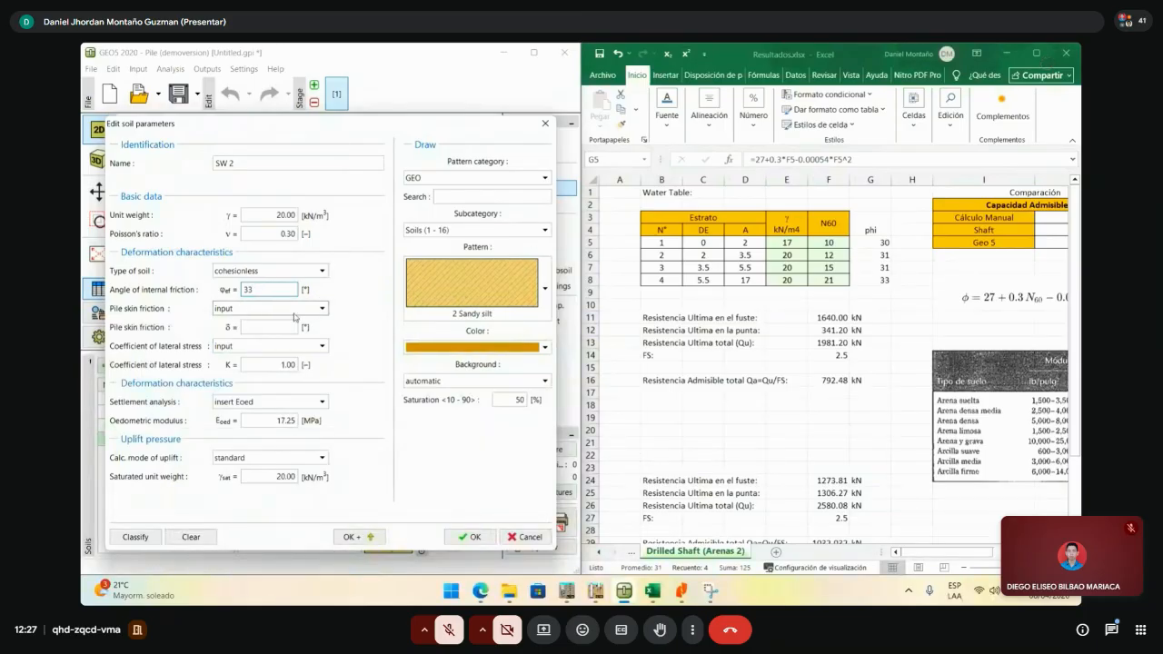
click(316, 310)
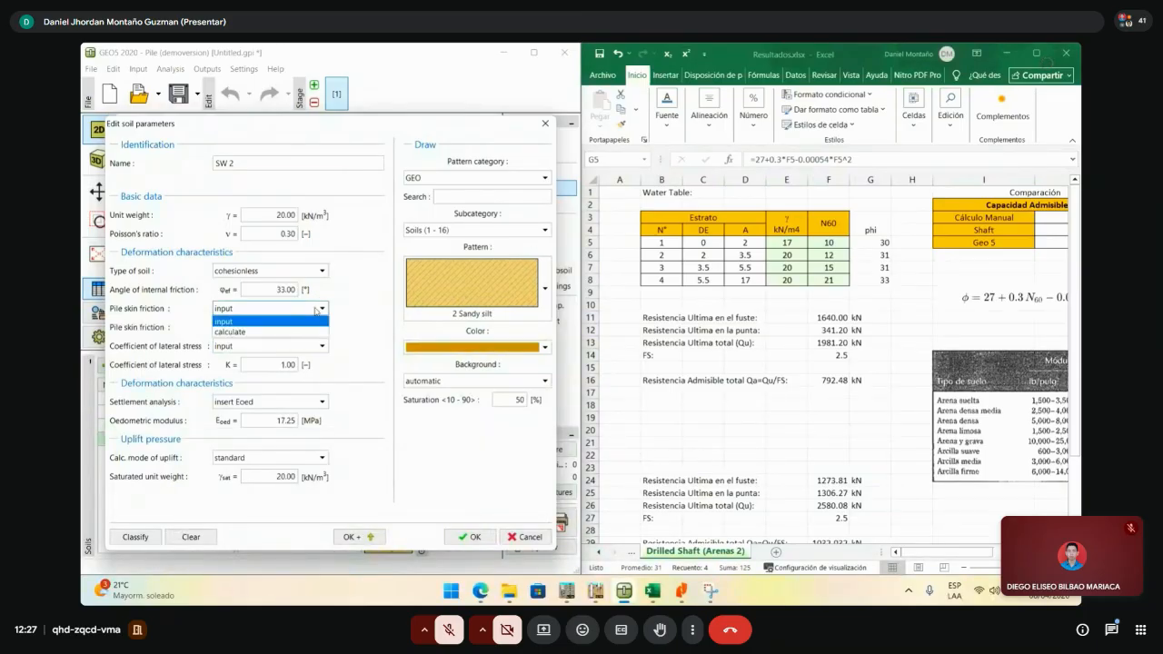
click(256, 332)
click(257, 344)
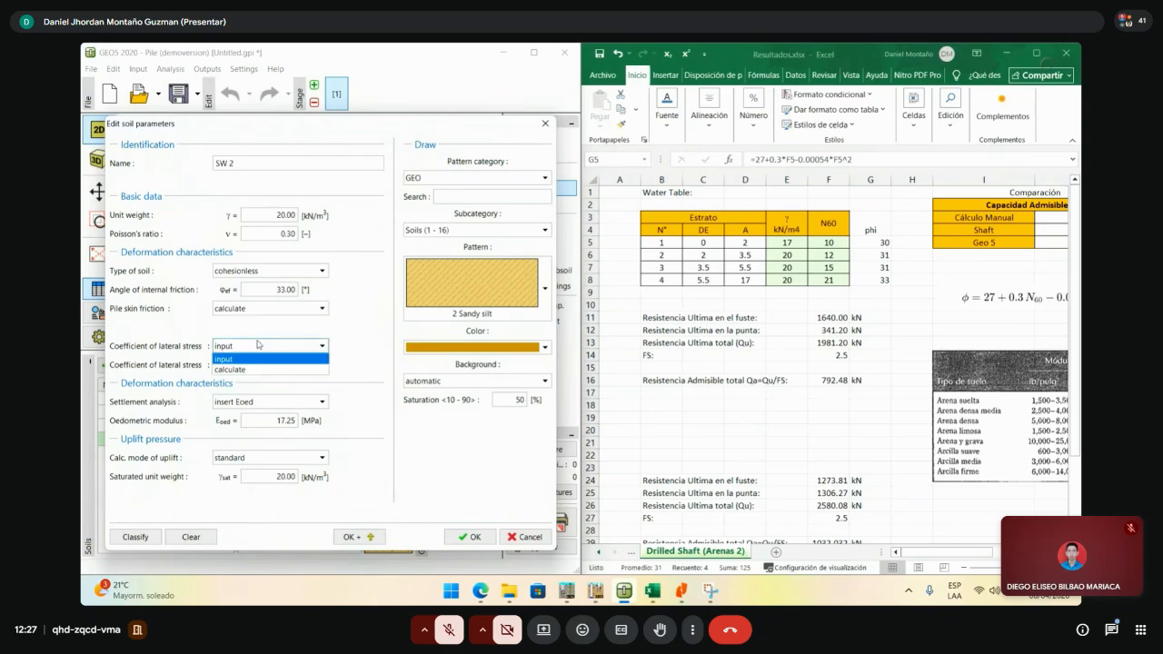
click(254, 370)
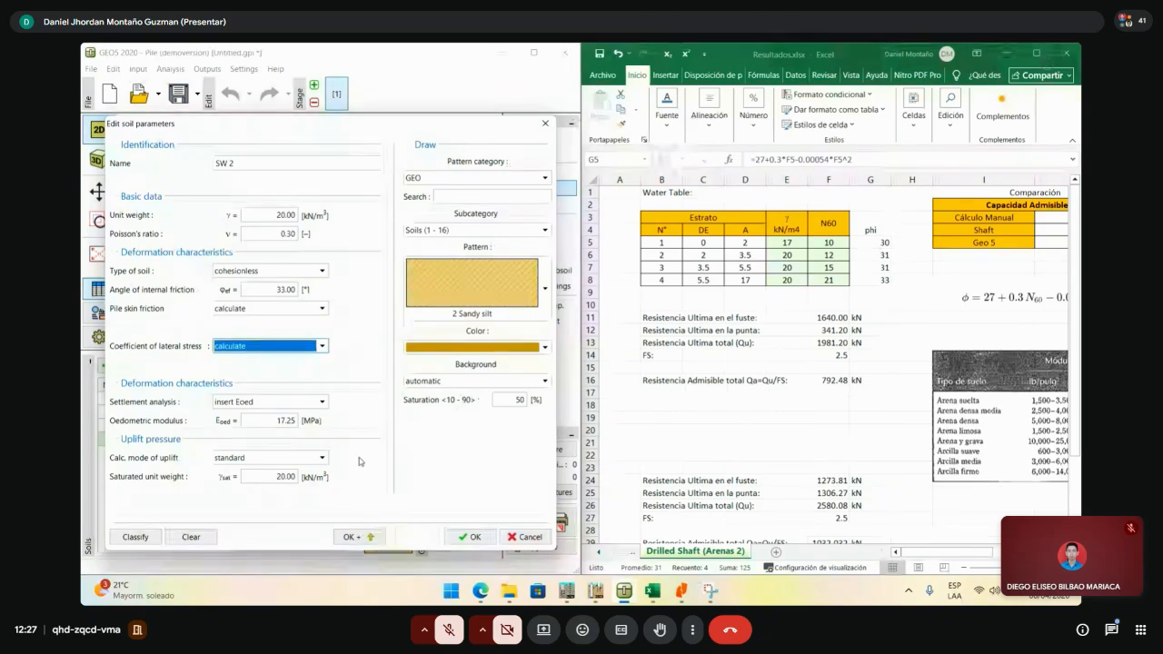
click(470, 537)
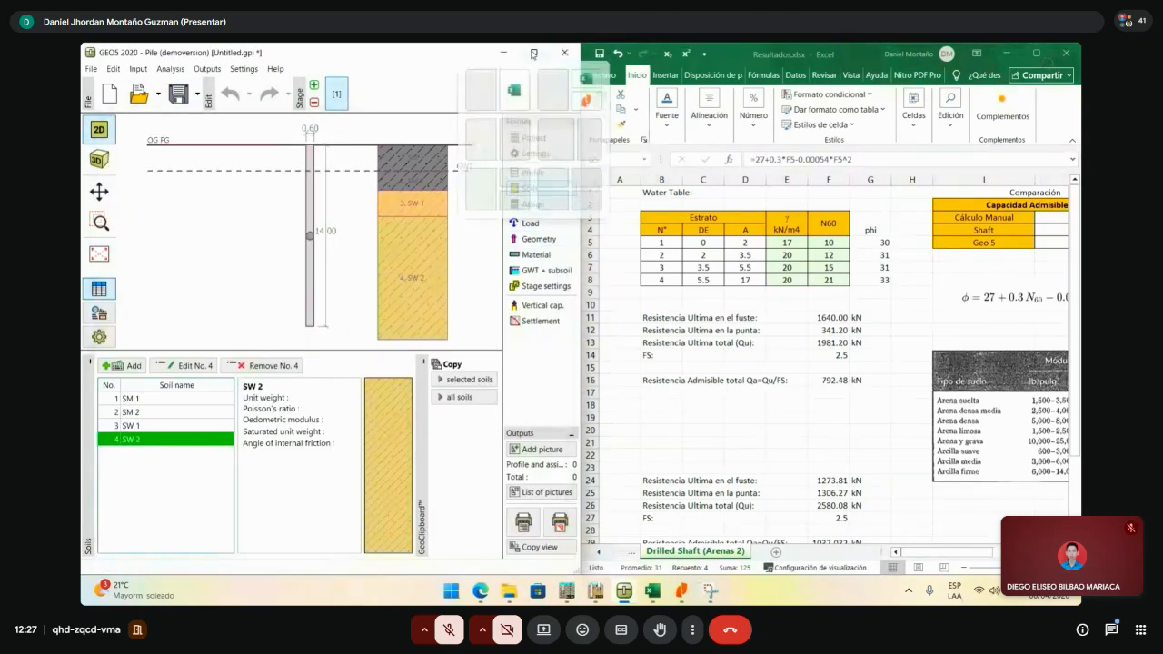
click(534, 54)
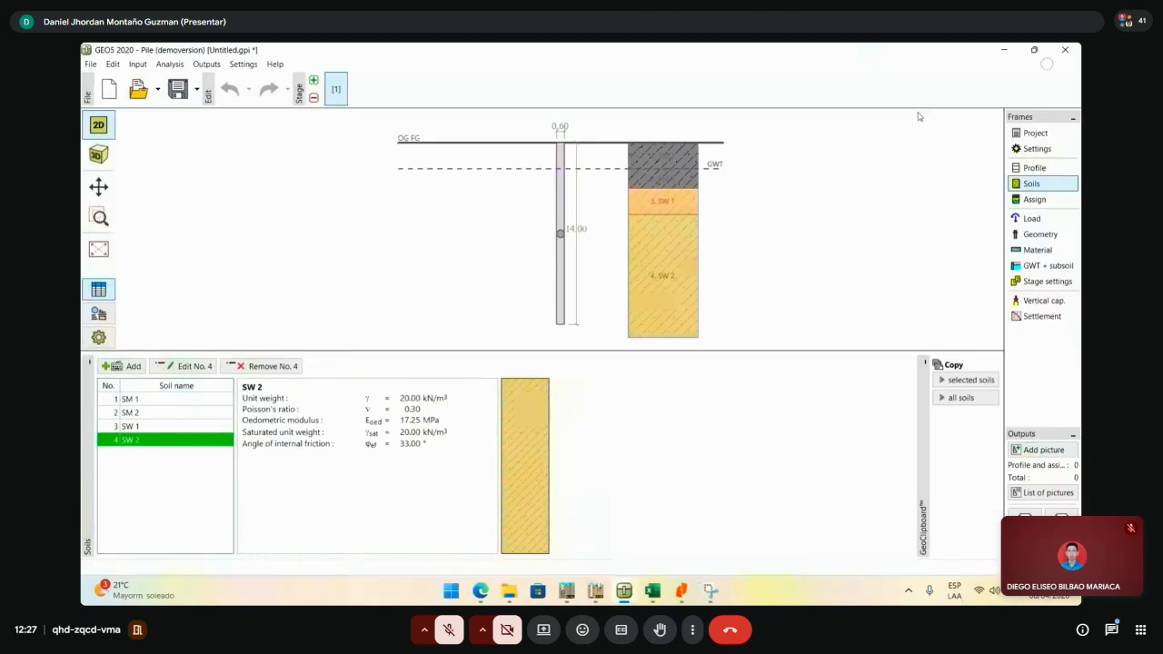
- Open GEO5's vertical bearing capacity analysis, widen column D, and add the NAVFAC heading in E33
click(1034, 49)
click(547, 315)
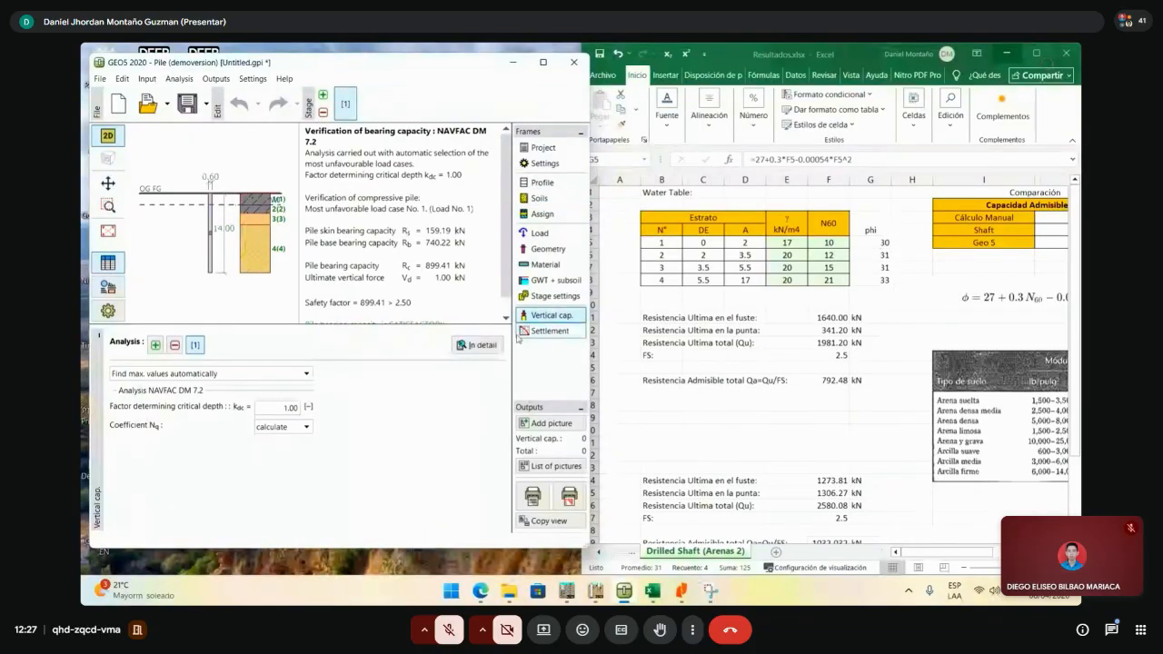
click(738, 371)
scroll(738, 371, down, 3)
scroll(738, 371, down, 1)
click(823, 442)
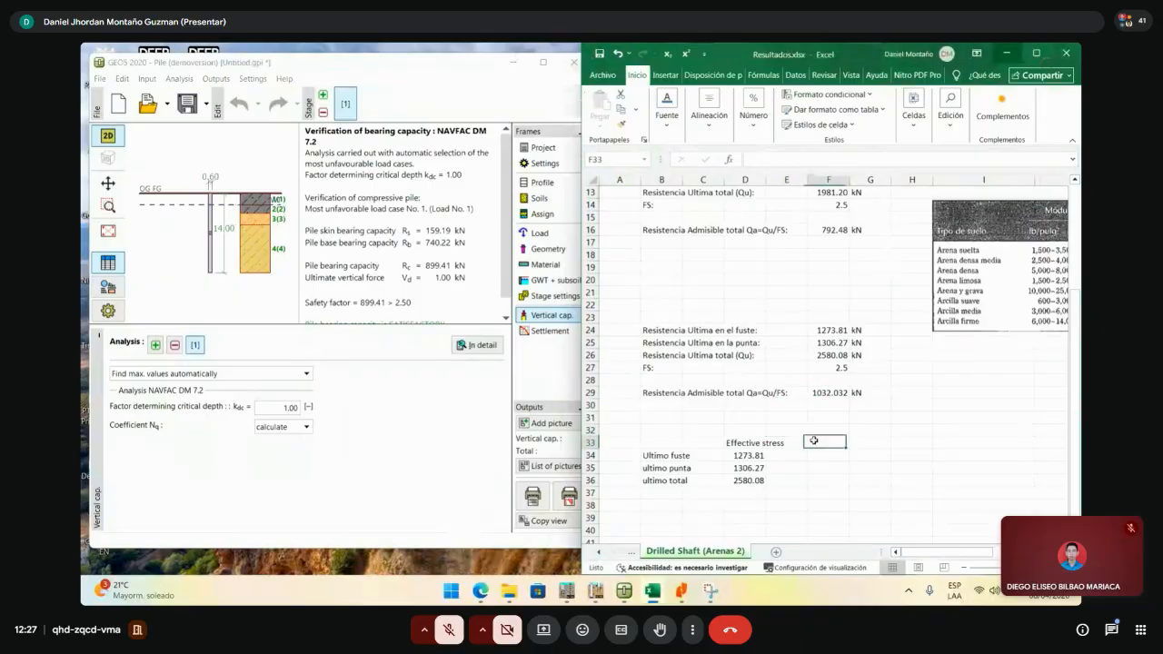
click(757, 441)
drag(766, 179, 907, 192)
click(835, 424)
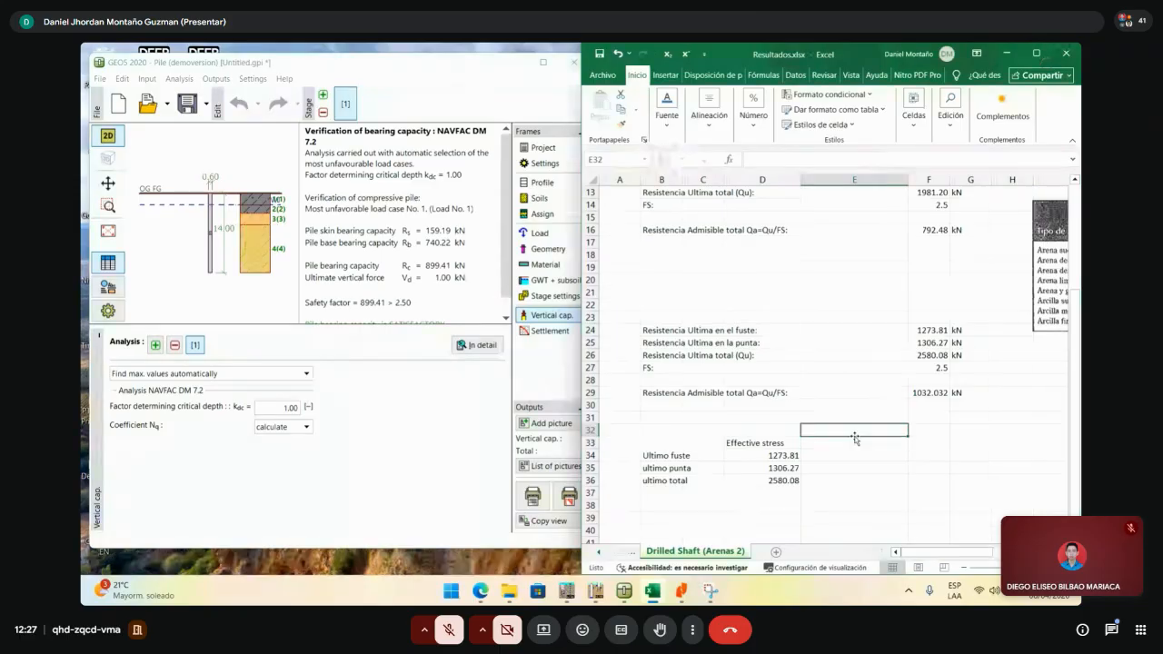
text(f)
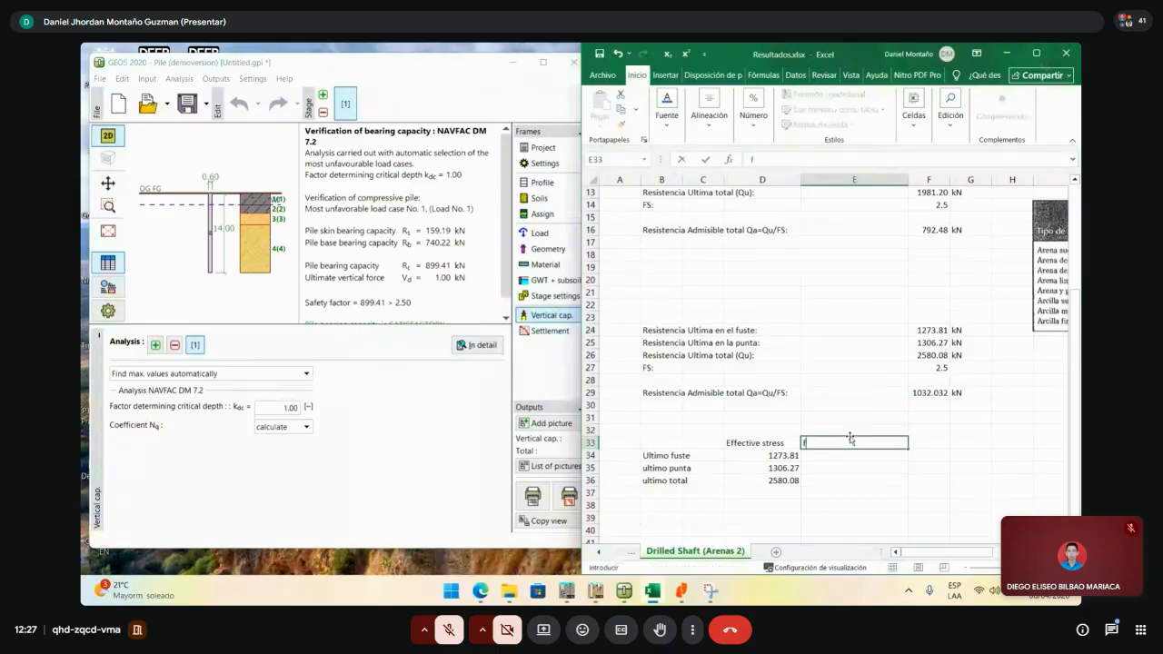
text(NAVFAC)
key(Return)
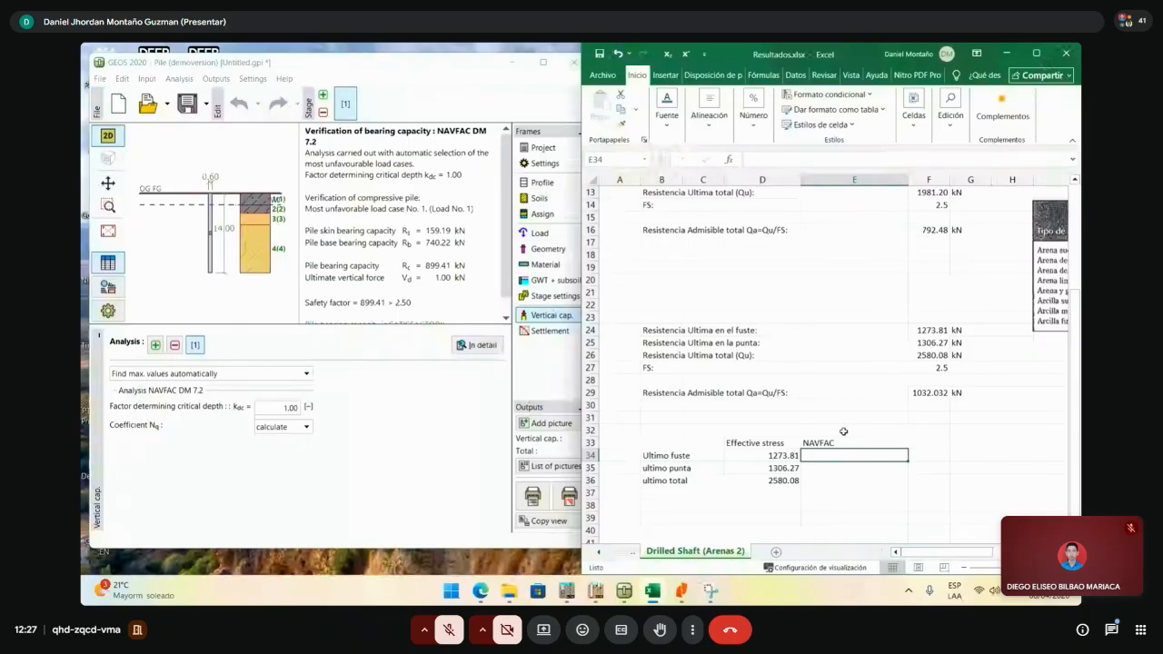
- Keep GEO5's NAVFAC Coefficient Nq set to calculated
click(282, 427)
click(282, 429)
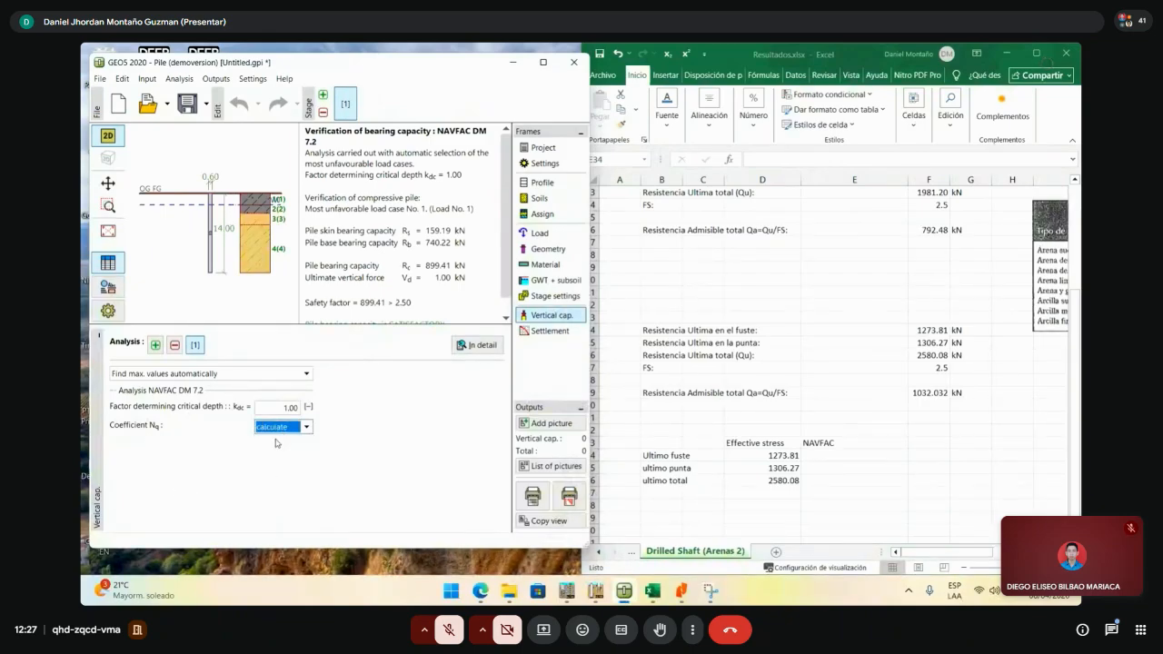
click(300, 428)
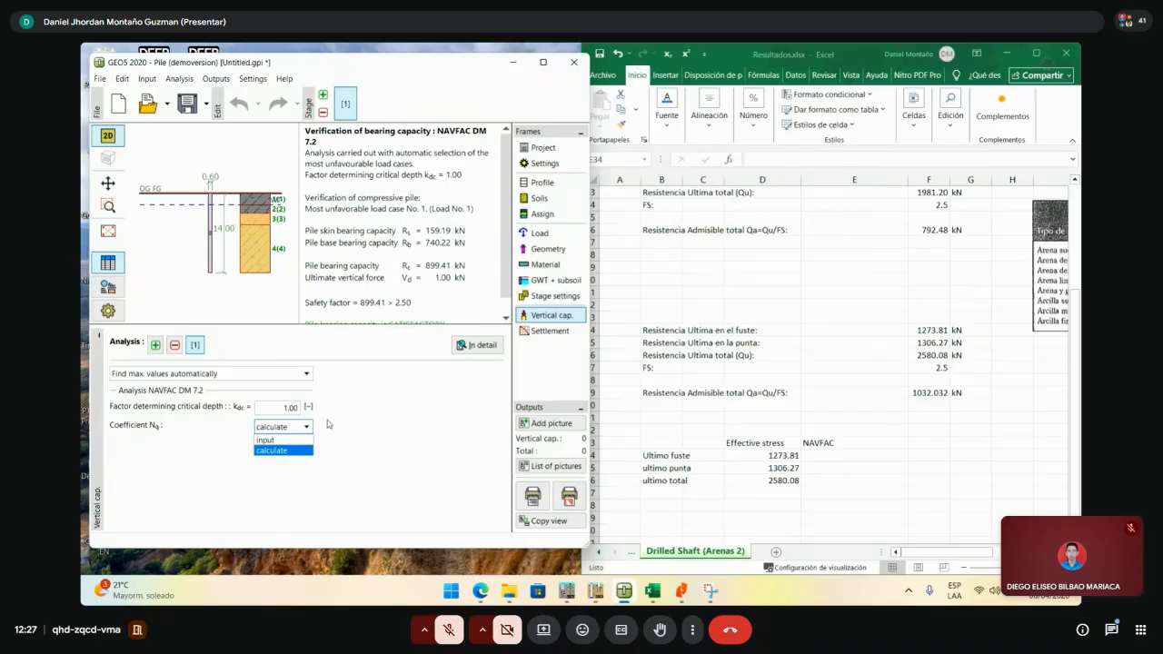
click(327, 421)
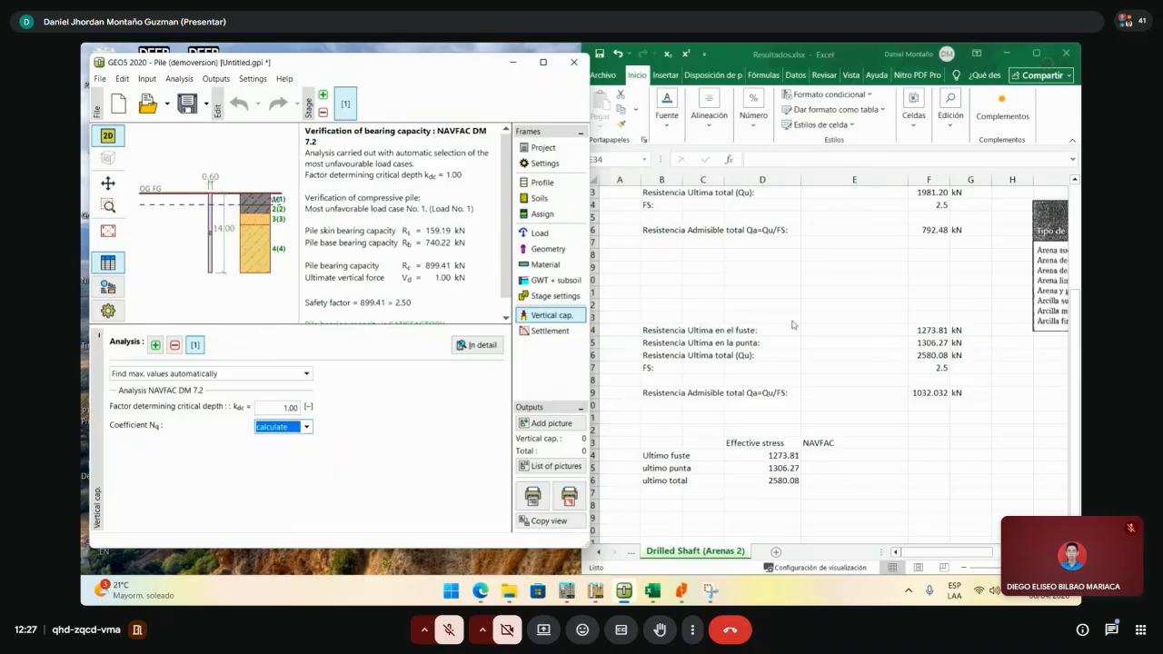
- Enter NAVFAC skin 159.19 and base 740.22 in E34:E35 and start the E36 total
click(822, 457)
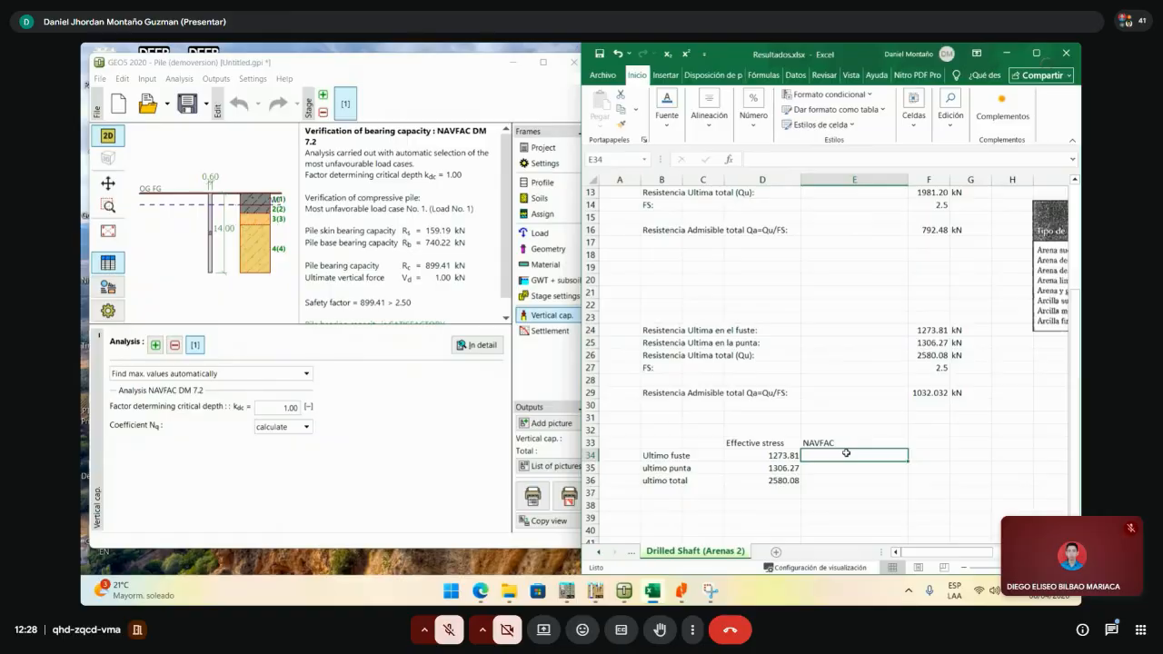
text(159)
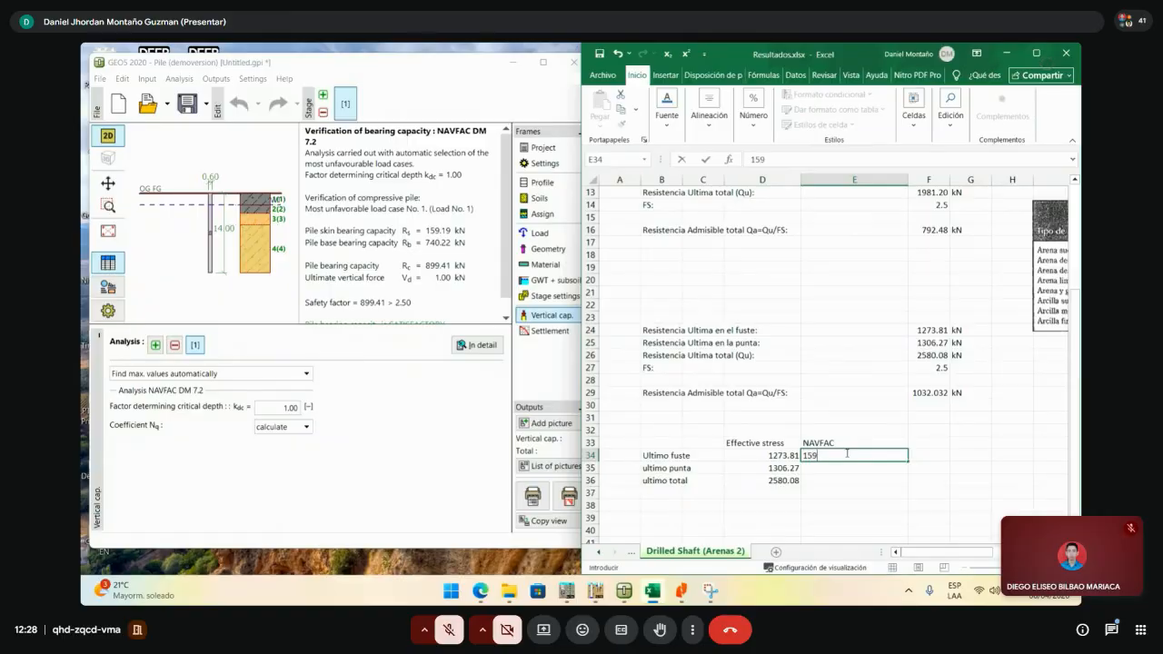
text(.19)
key(Return)
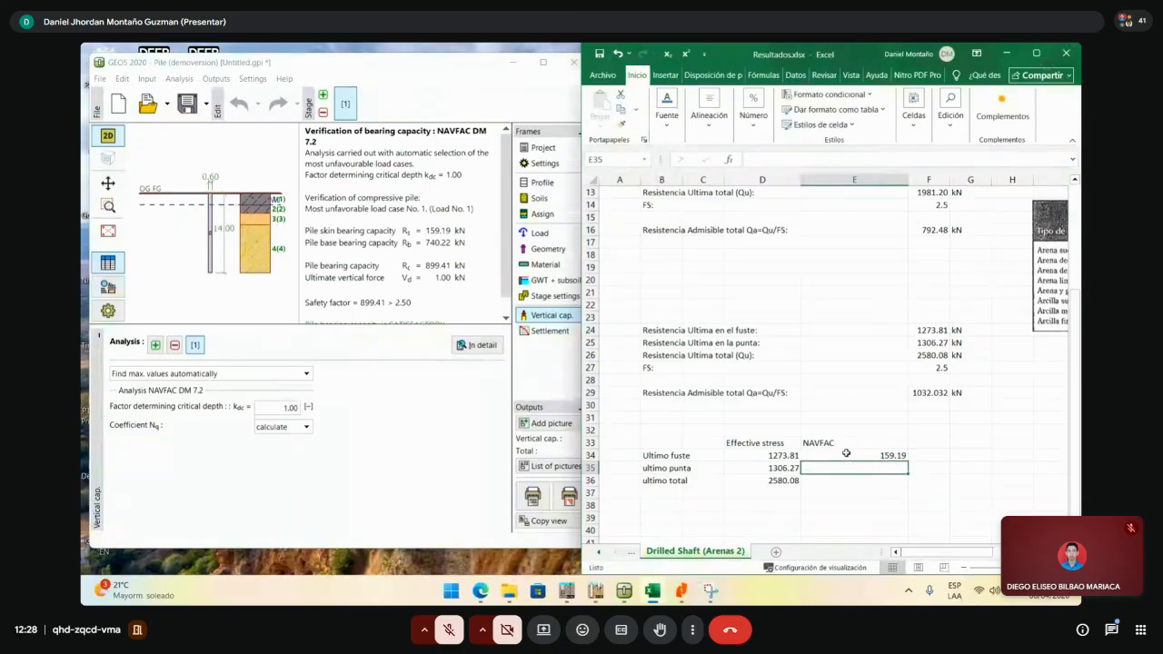
text(740.22)
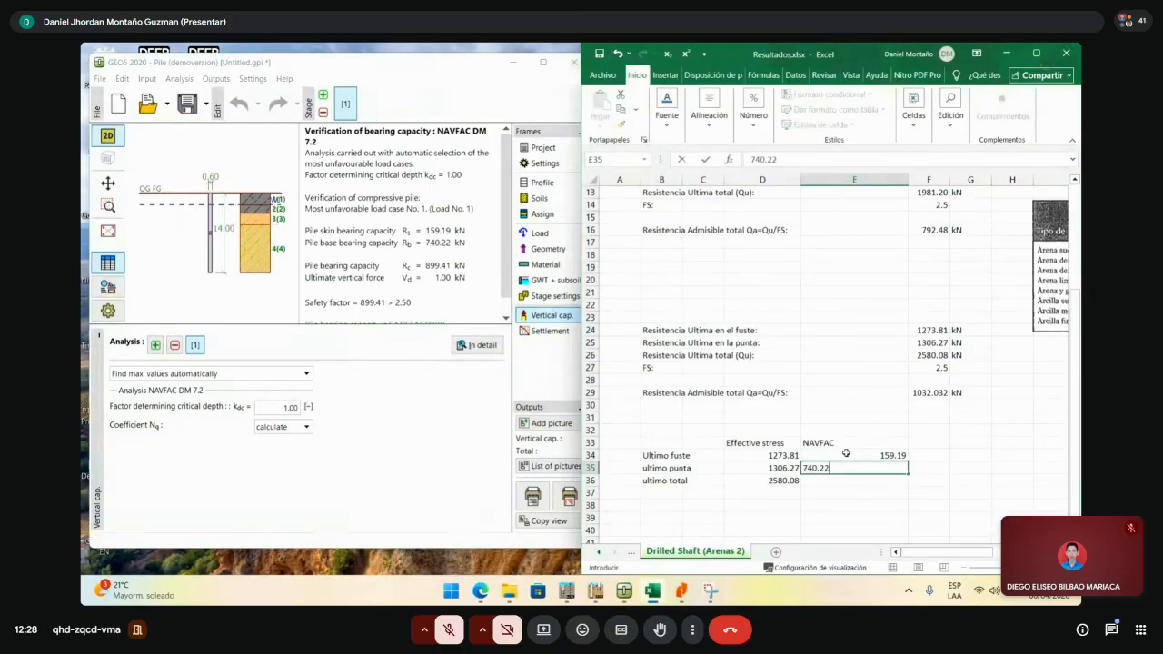
key(Return)
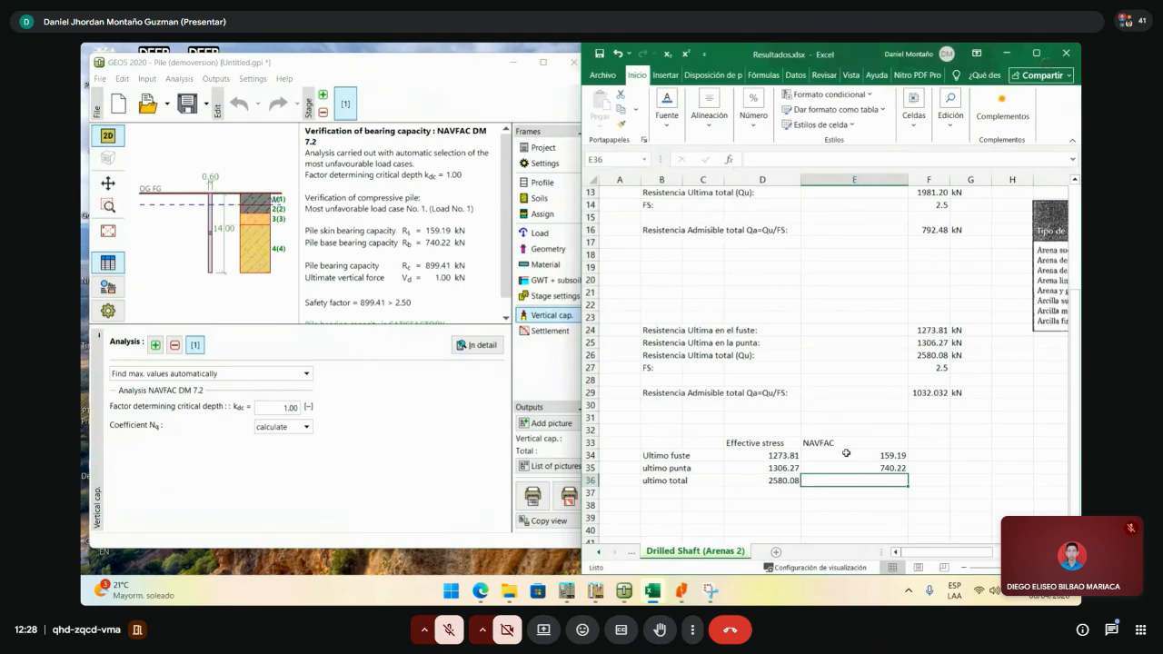
text(=+)
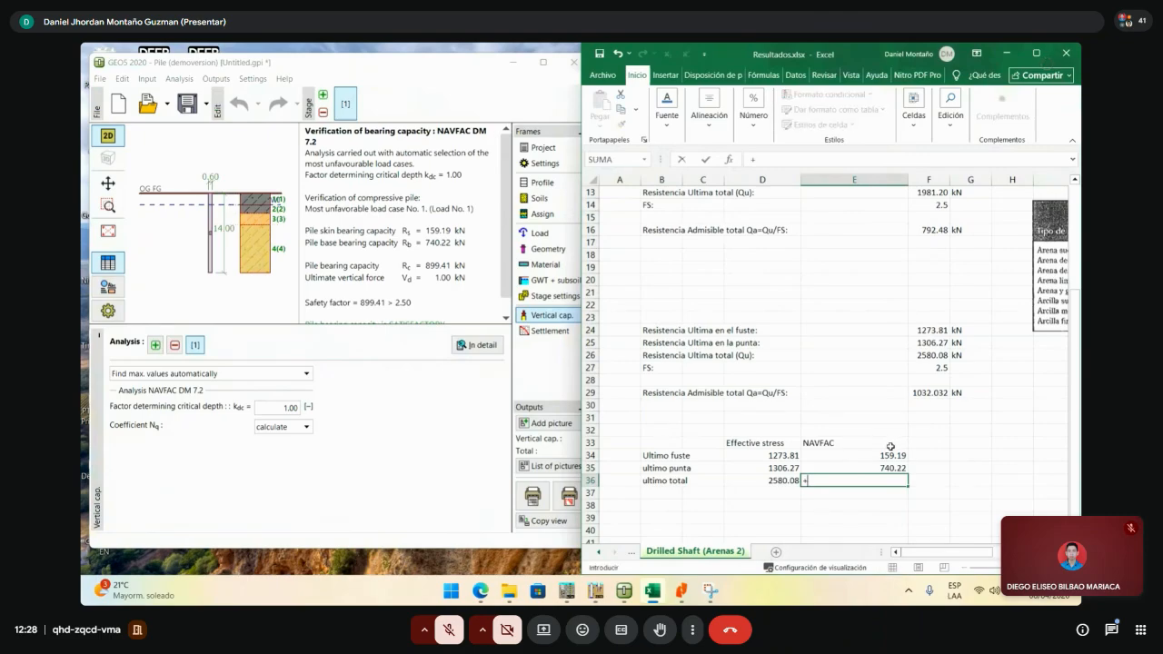
click(889, 454)
key(Return)
- Fix E36 to =E34+E35, giving 899.41, and maximize the workbook
double_click(891, 482)
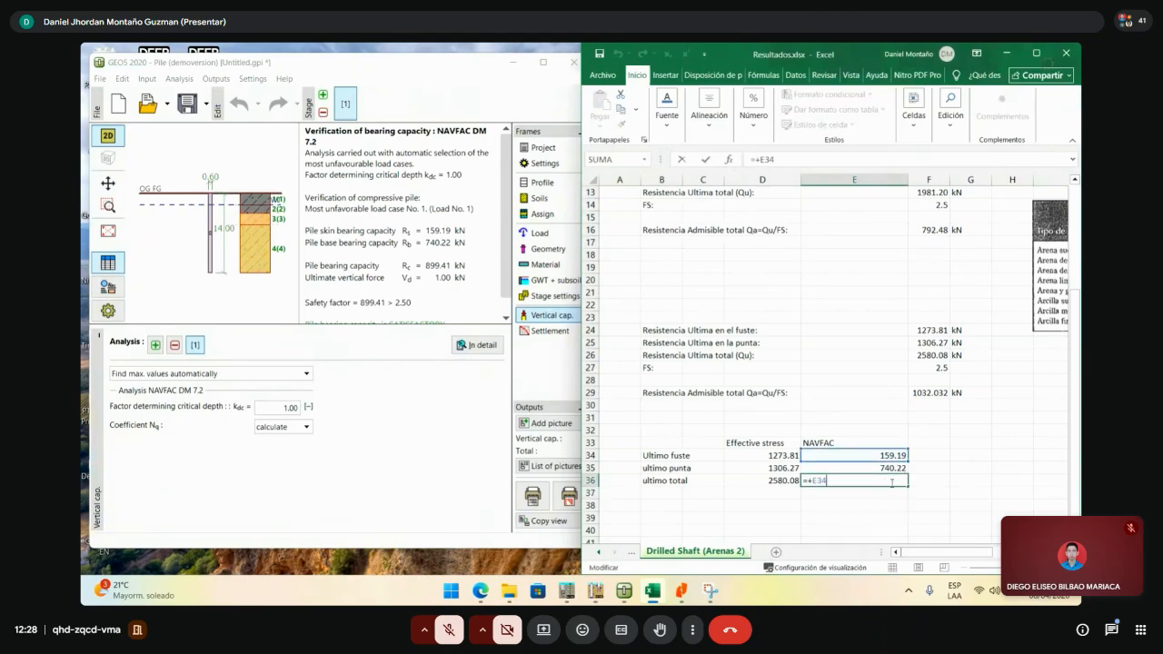
text(+)
click(895, 468)
key(Return)
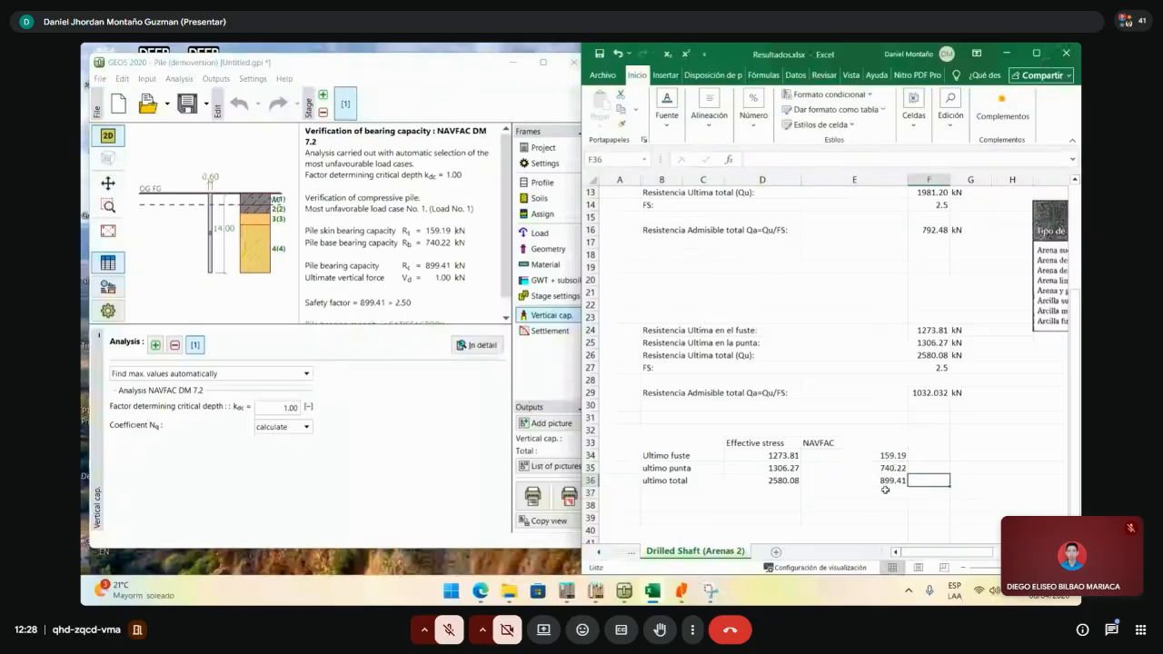
click(868, 505)
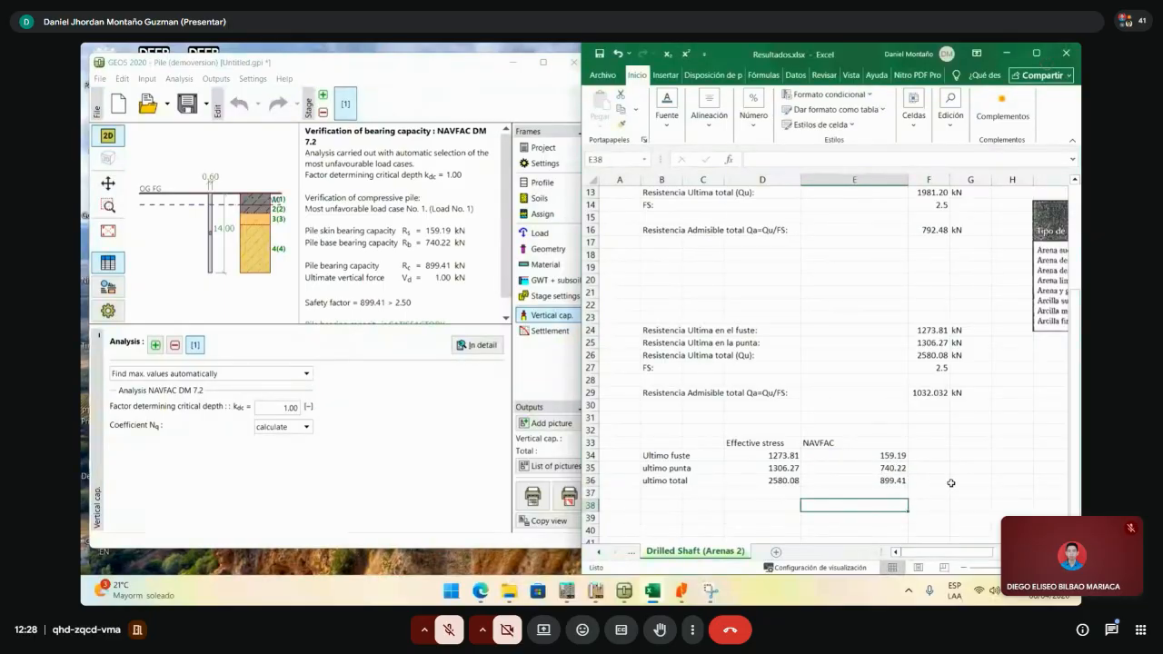
click(1043, 54)
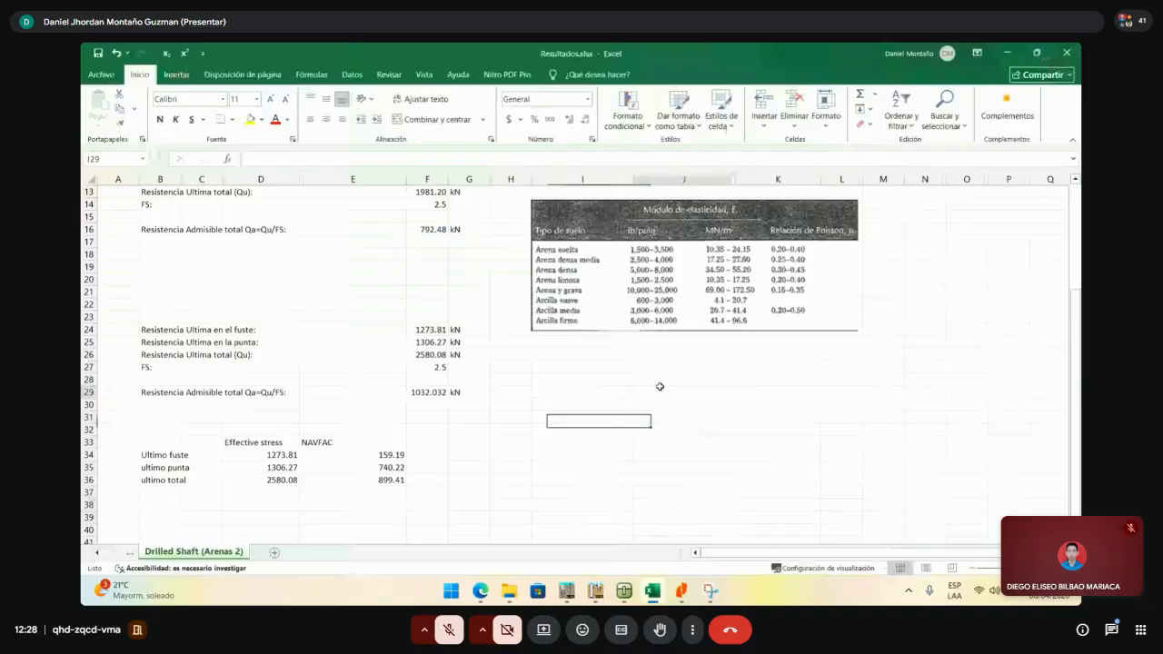
- Inspect the NAVFAC and effective-stress total formulas in row 36
click(421, 481)
double_click(383, 481)
key(Escape)
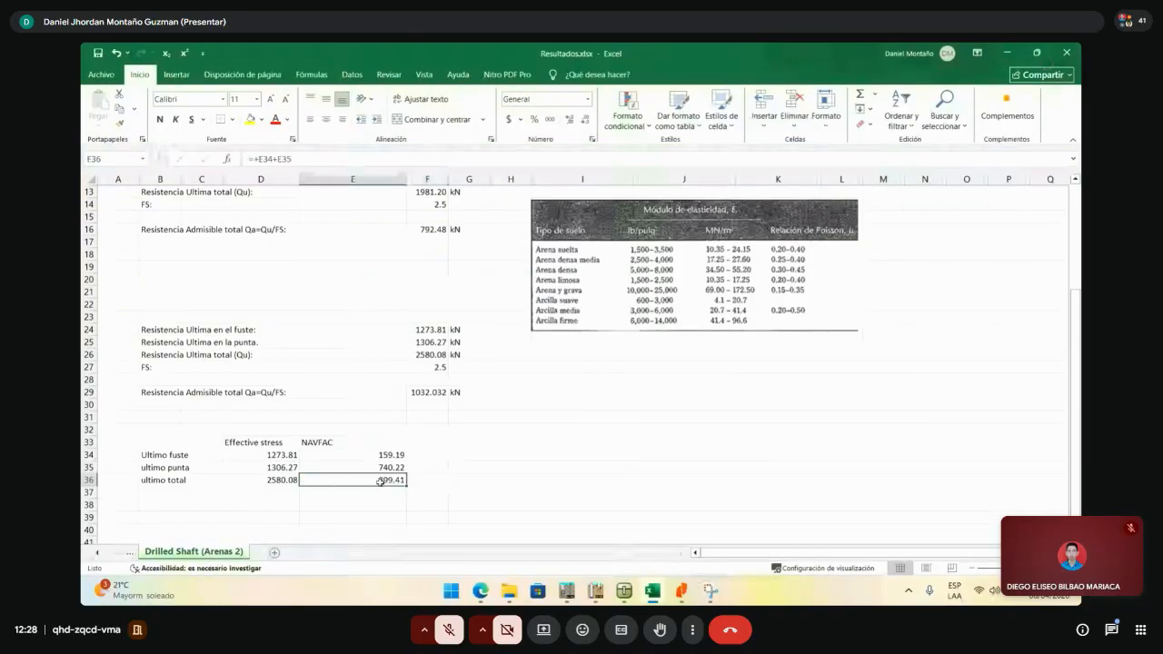
double_click(280, 480)
key(Return)
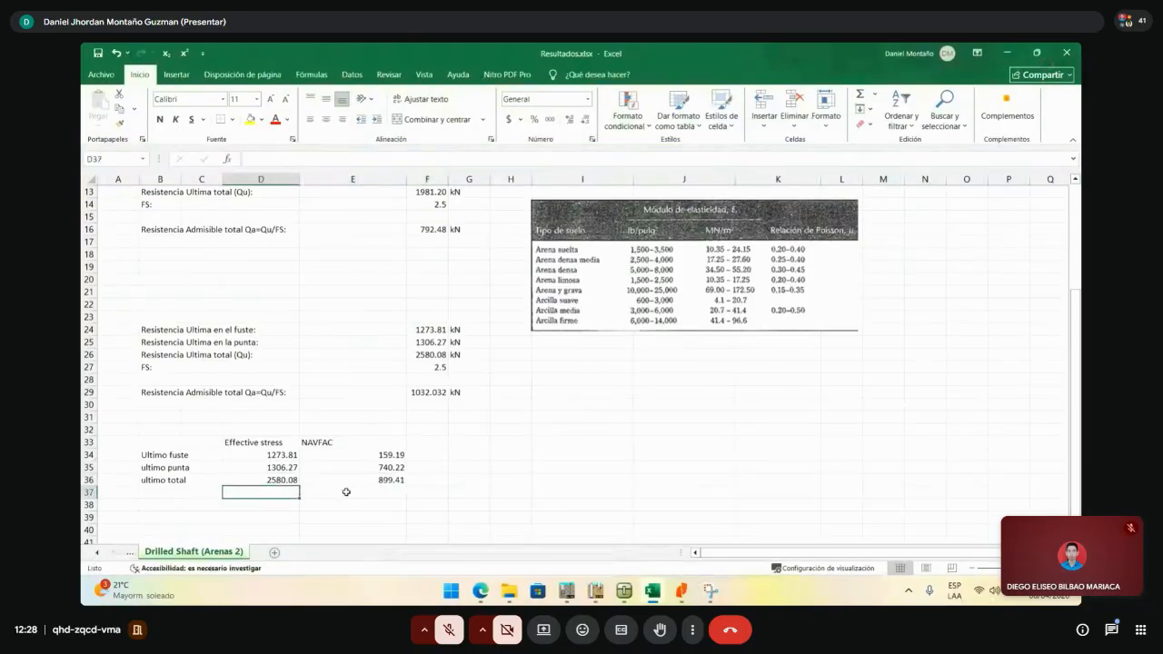
- Enter the allowable capacity =D36/2.5 in D37 and copy it to E37
text(+)
click(283, 480)
text(/5)
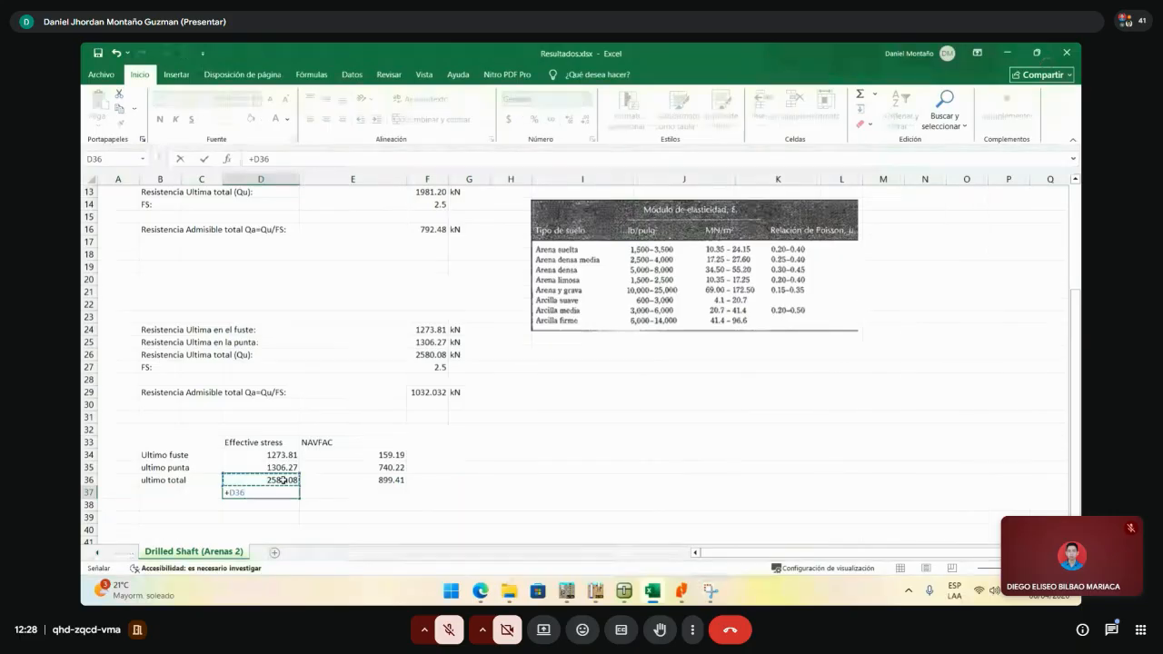
key(BackSpace)
text(2.5)
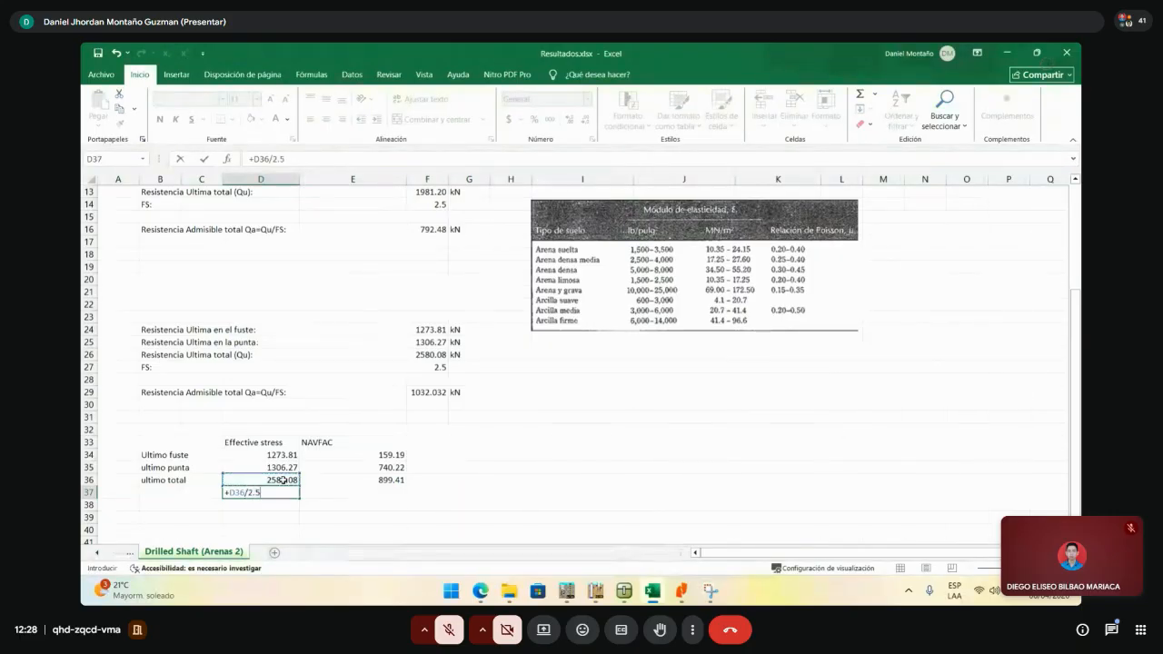
key(Return)
click(289, 493)
drag(299, 496, 400, 496)
- Check the allowable values 1032.032 and 359.764 in D37:E37
click(291, 493)
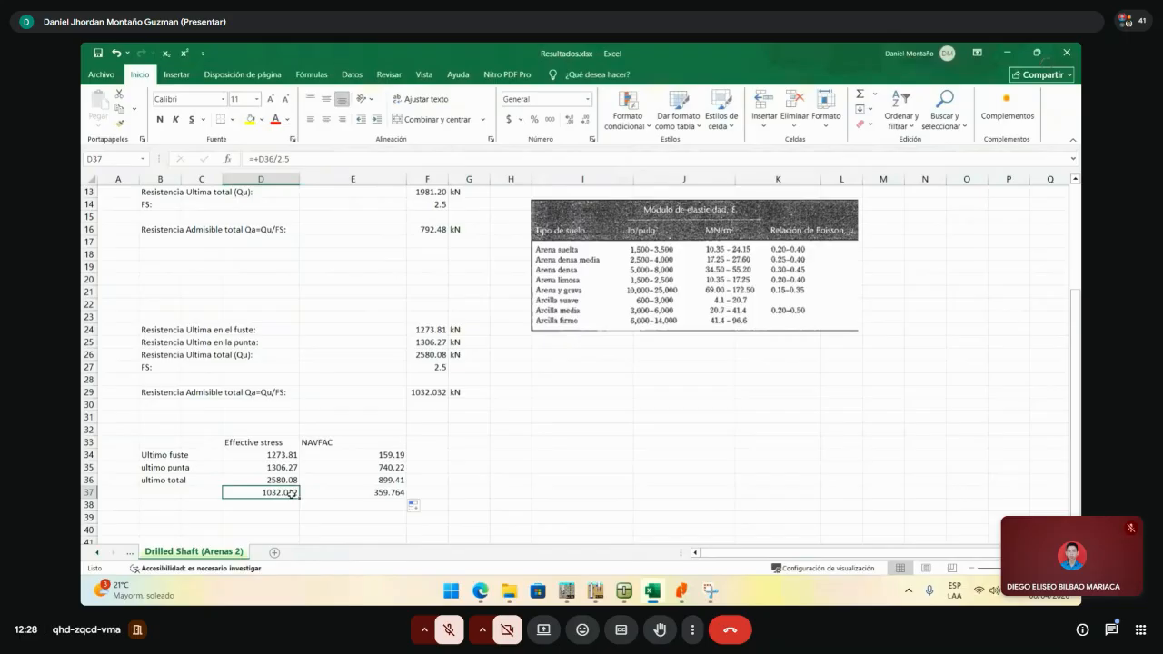
key(Right)
key(Left)
drag(343, 492, 283, 495)
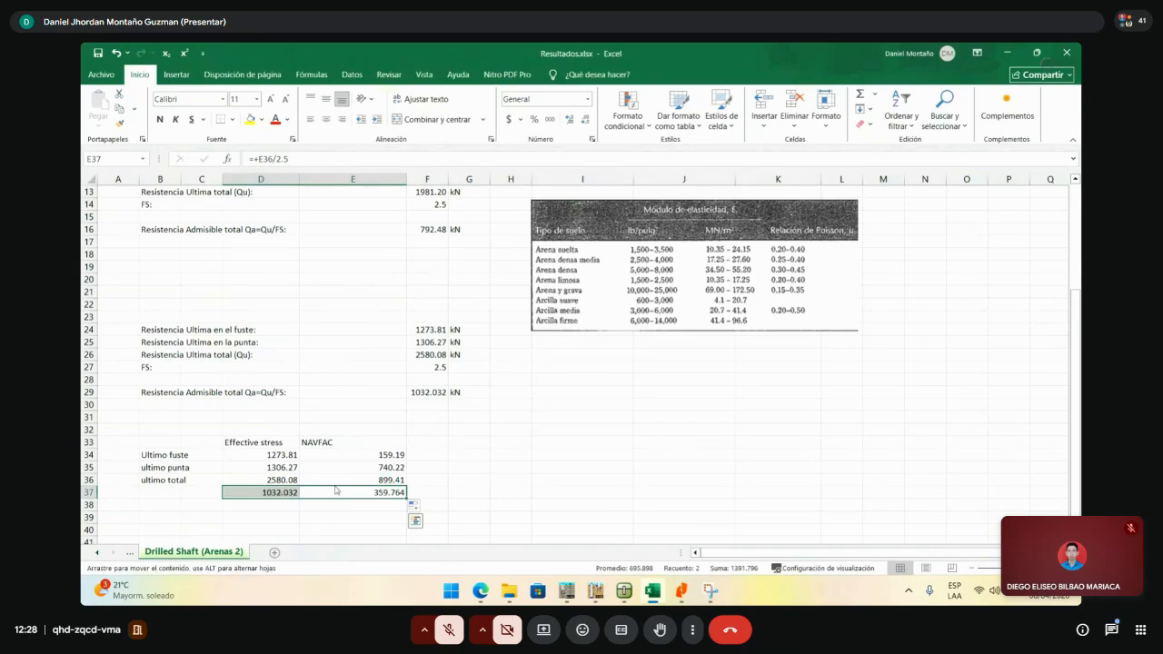
click(496, 491)
drag(361, 492, 292, 493)
click(455, 479)
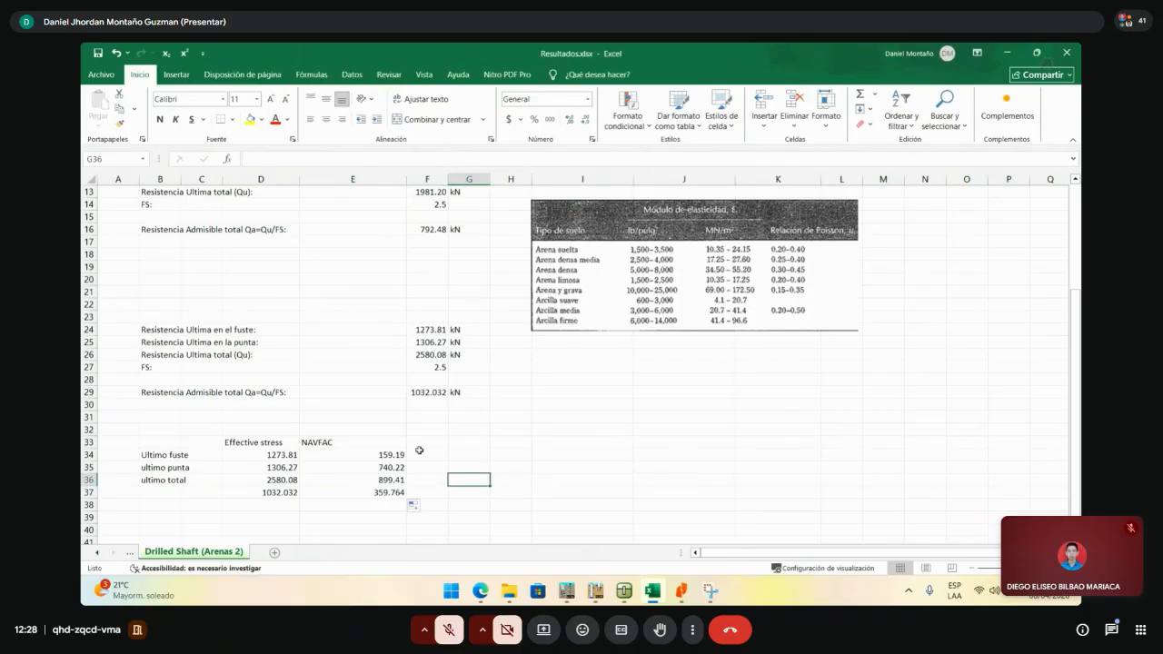
- Widen columns F and G for the next results, then minimize Excel
click(423, 444)
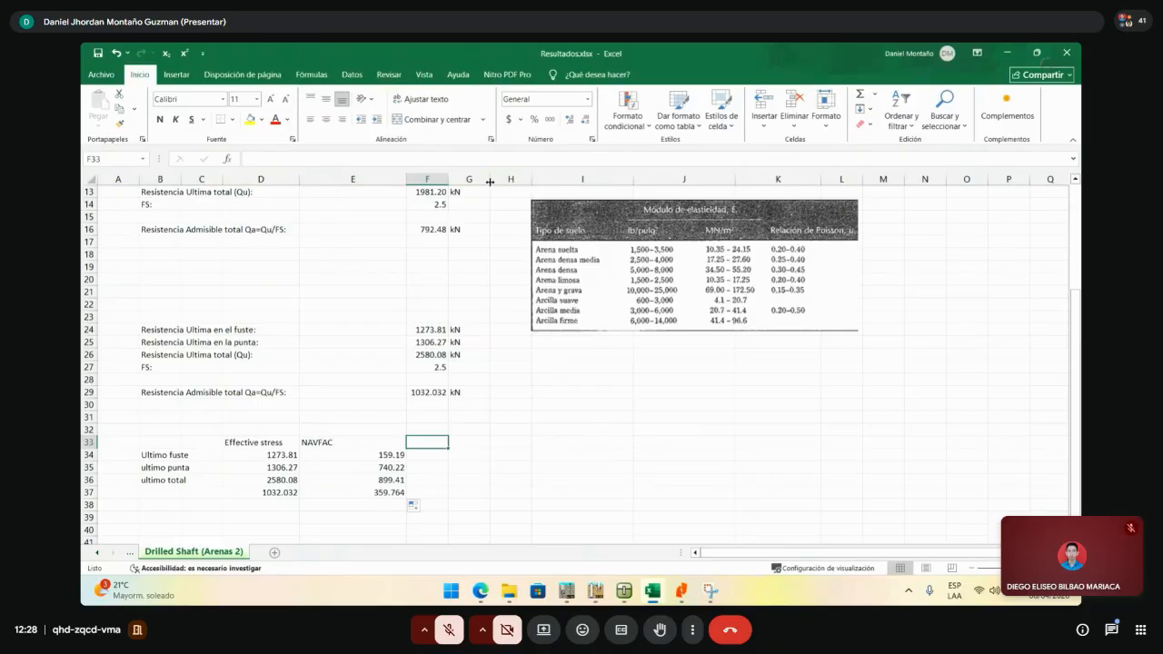
drag(489, 180, 567, 181)
drag(449, 180, 545, 180)
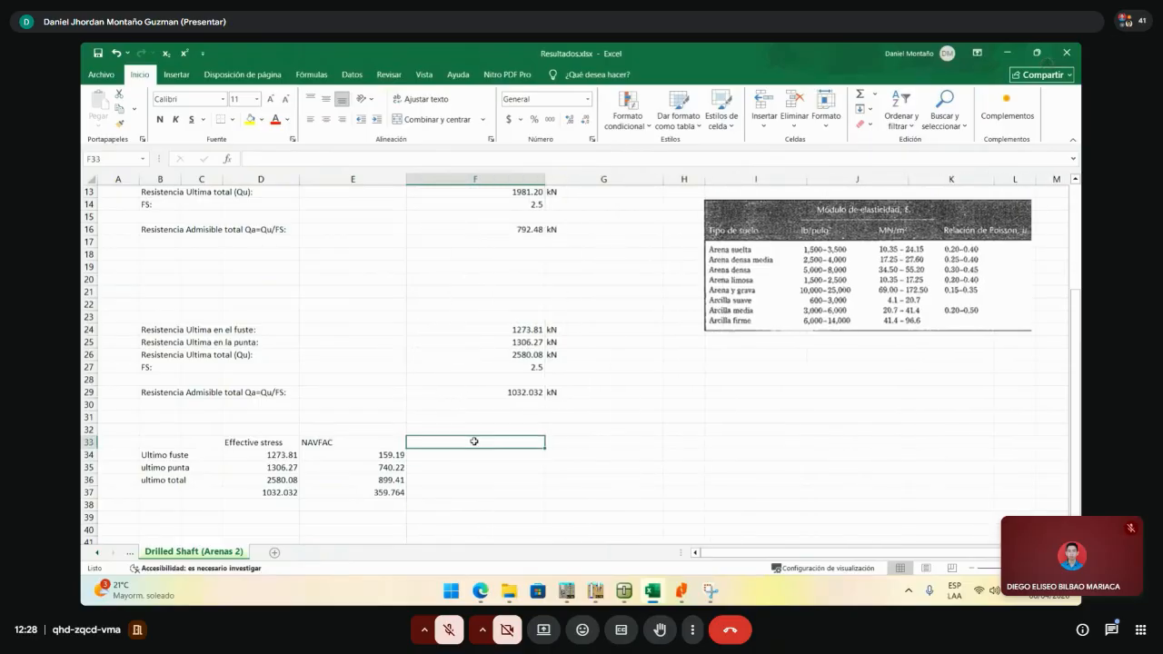
click(476, 475)
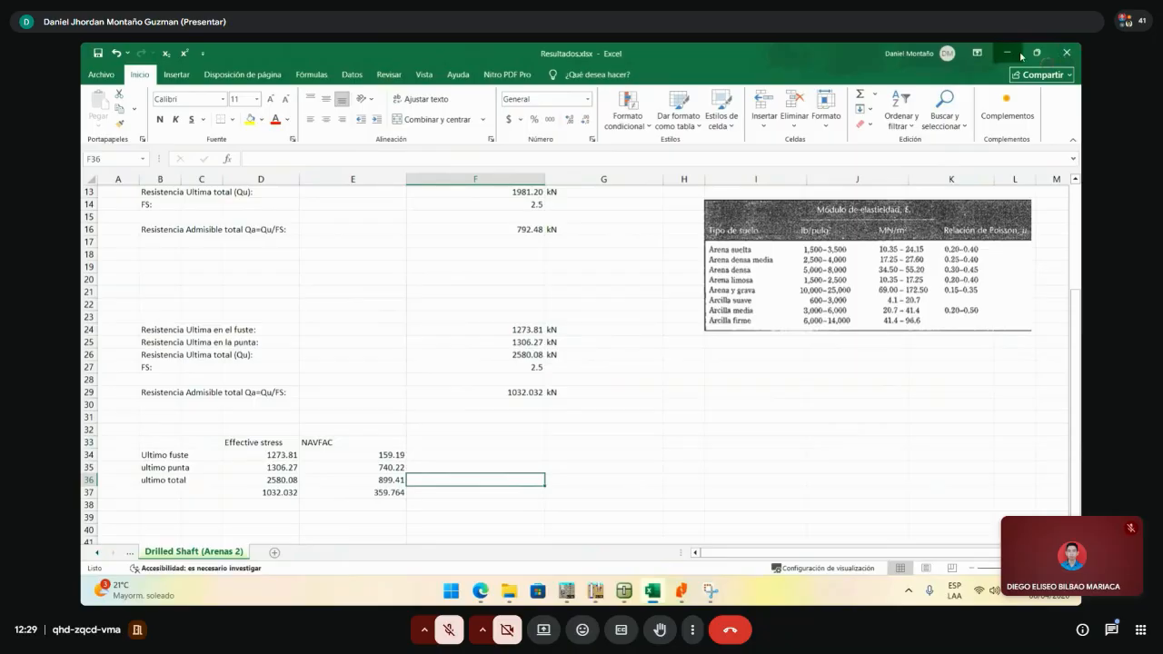
click(1018, 54)
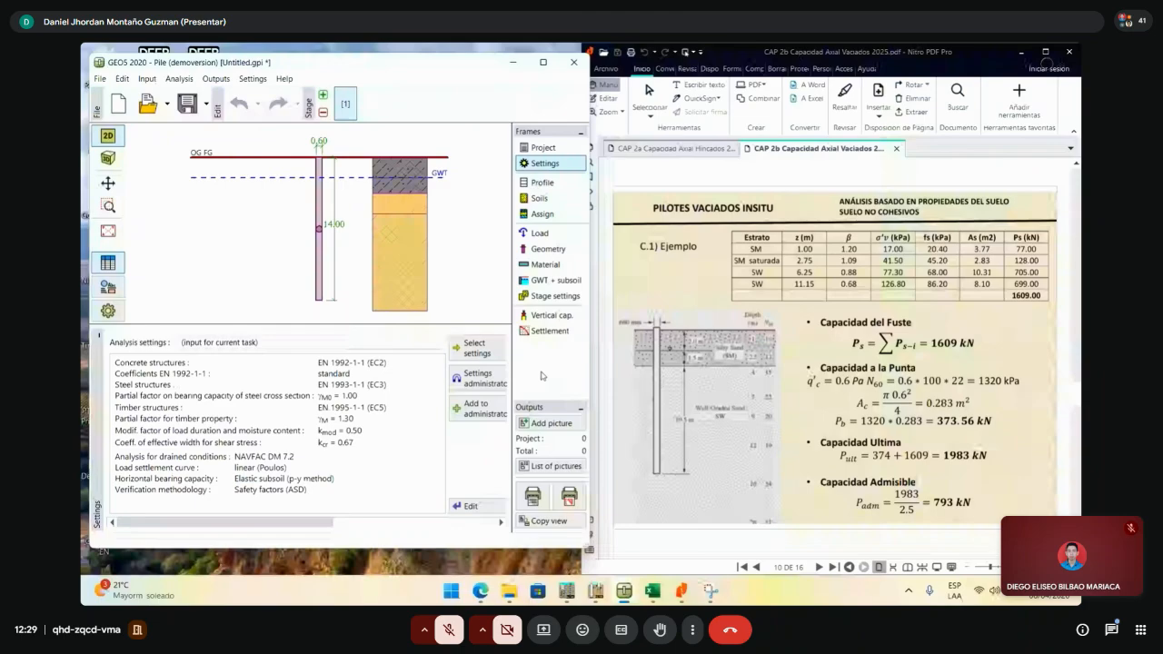
- Change the drained-conditions method to CTE-DB SE-C, then review soil SW 2's properties
click(471, 506)
click(460, 143)
click(450, 187)
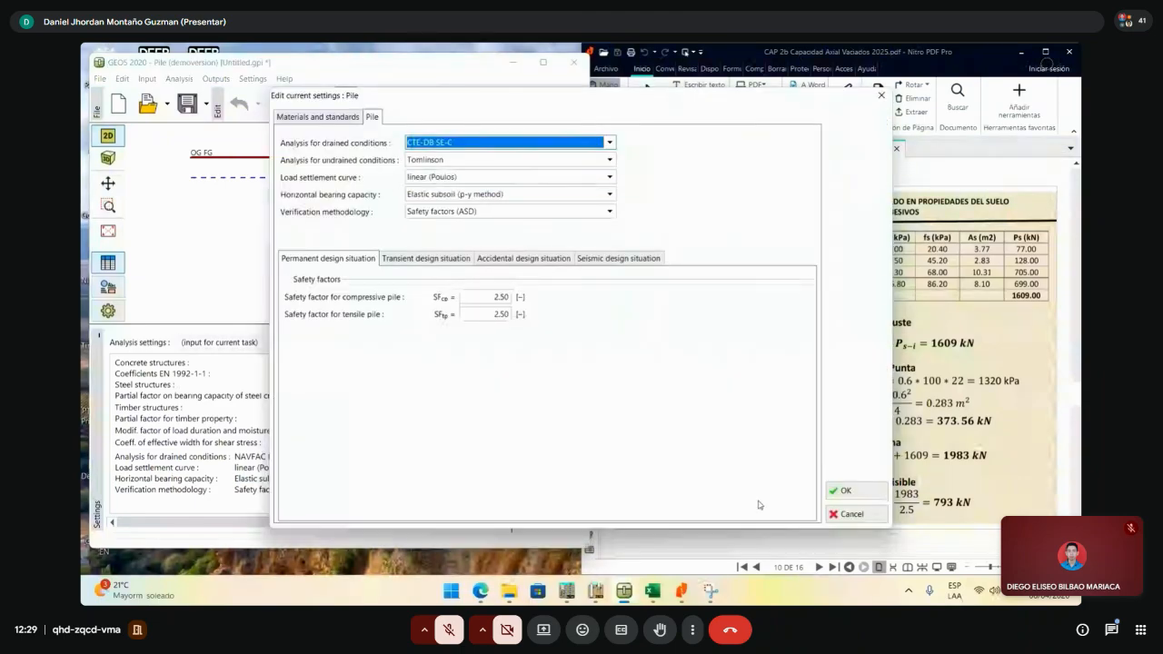
click(871, 490)
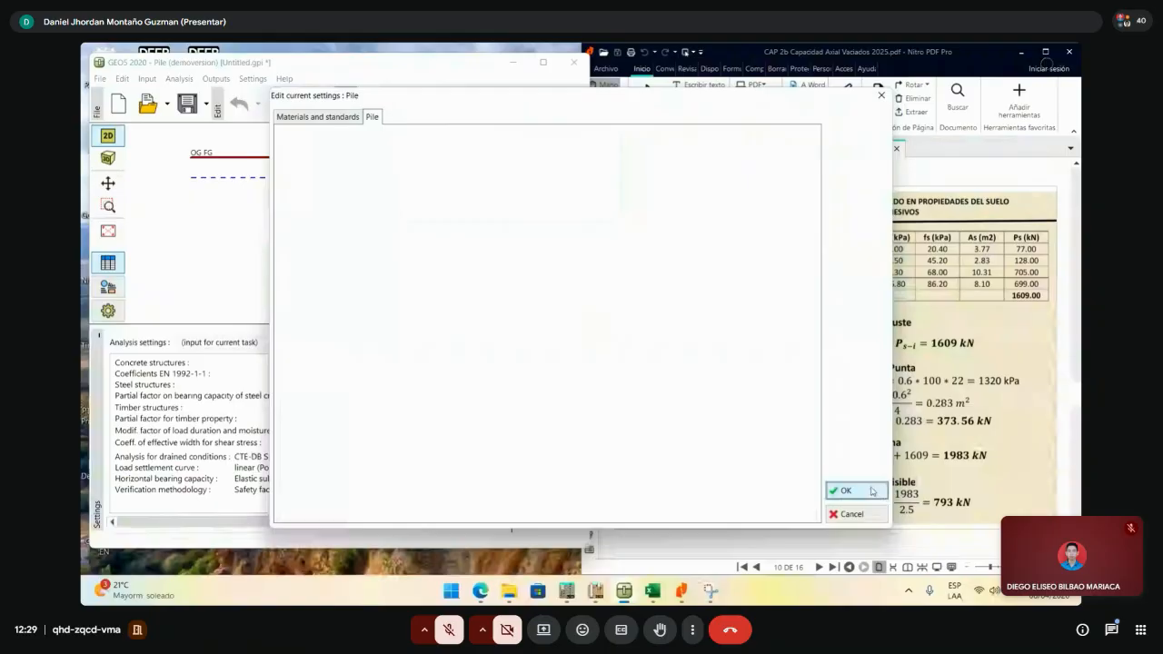
click(854, 490)
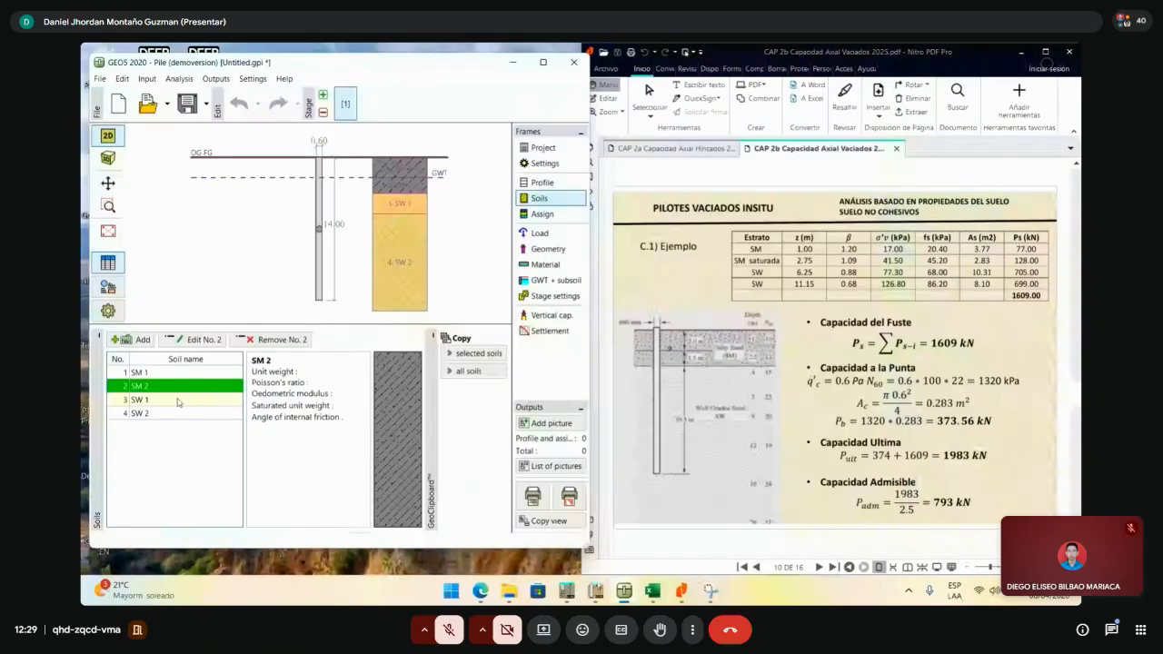
double_click(178, 414)
- Show GEO5's vertical bearing capacity results and place the results workbook beside GEO5
key(Escape)
click(551, 315)
click(679, 594)
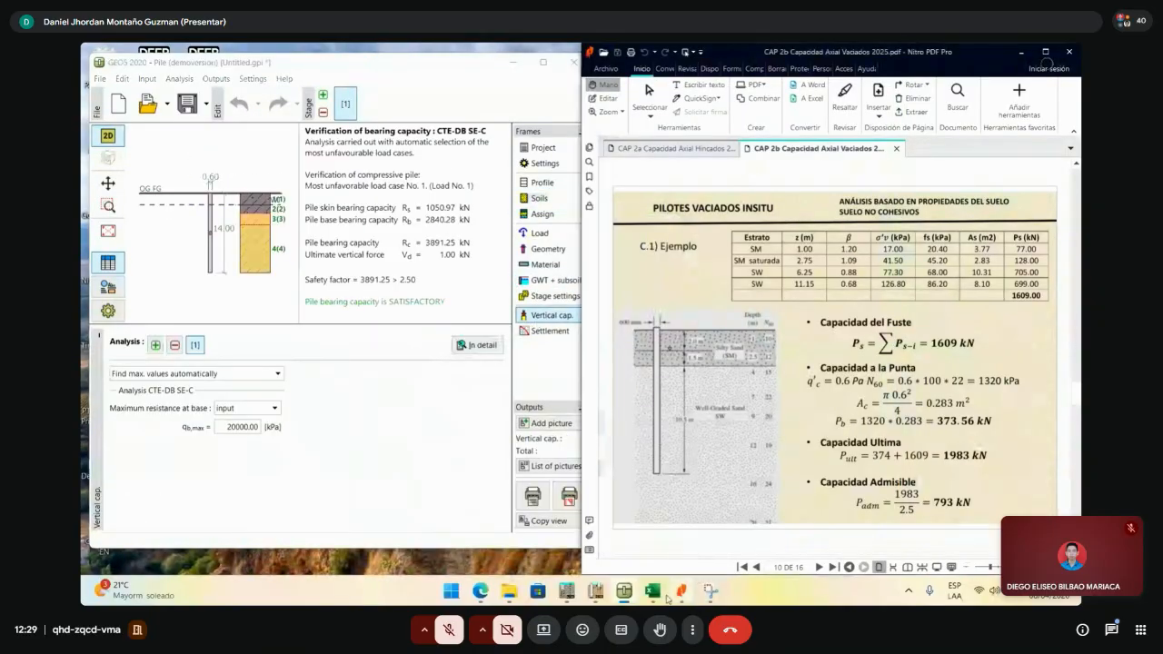
click(655, 593)
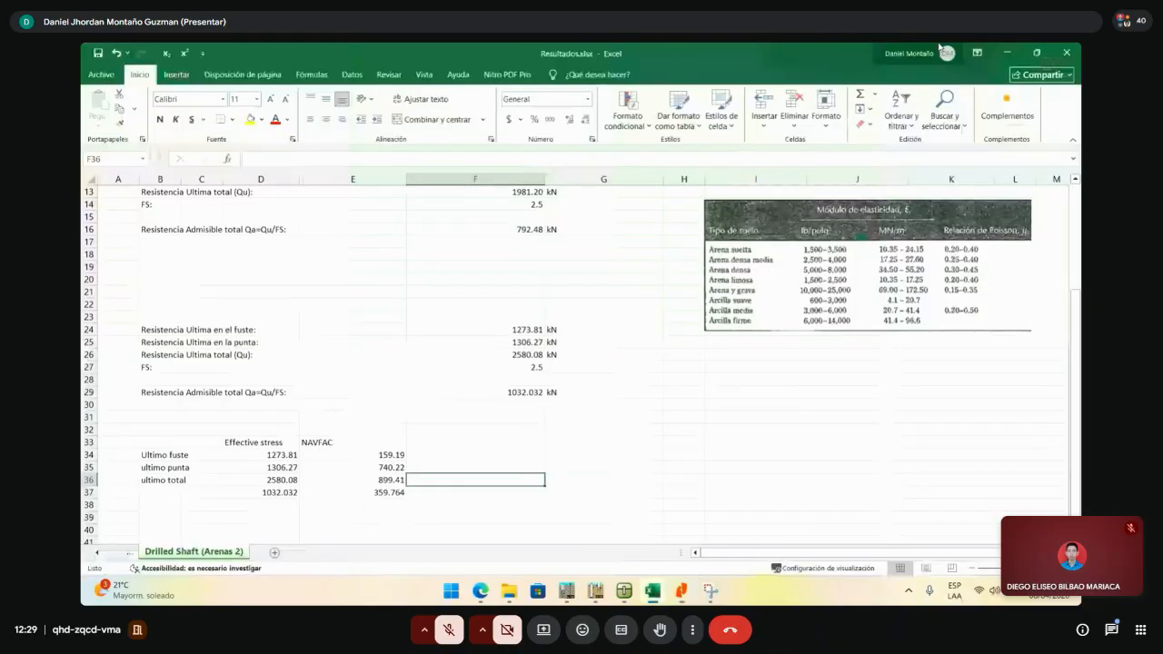
double_click(941, 47)
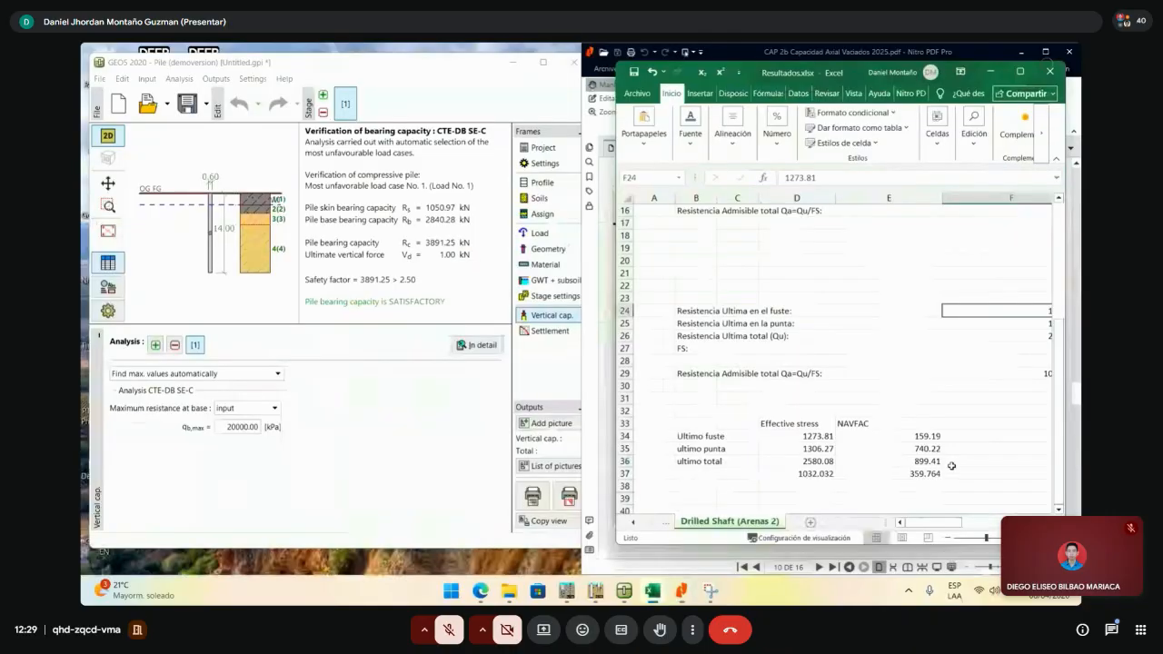
- Enter the CTE-DB SE-C heading in F33, with skin 1050.97 and tip 2840.28 below it
click(971, 424)
text(CT)
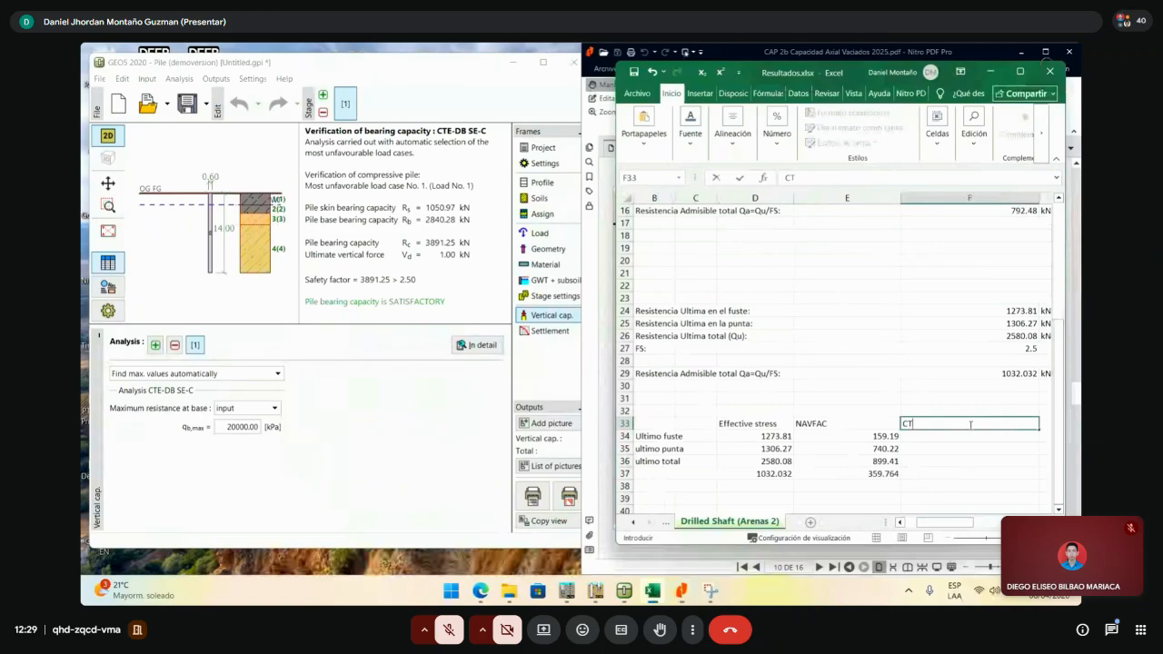
text(E-)
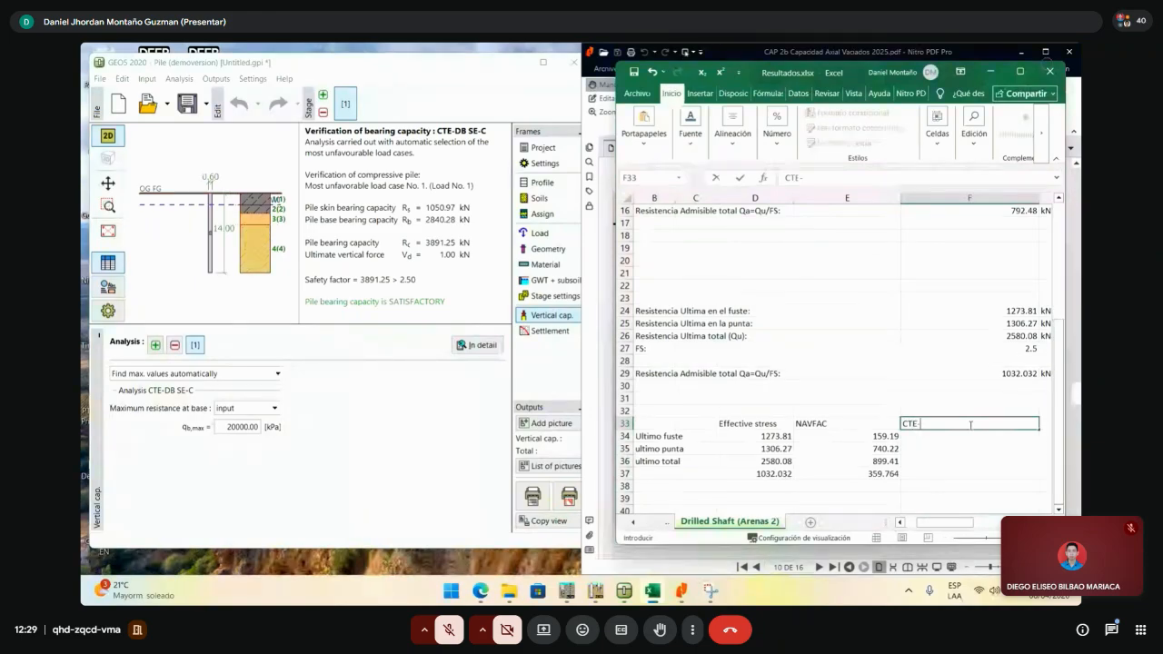
text(DB SE-C)
key(Return)
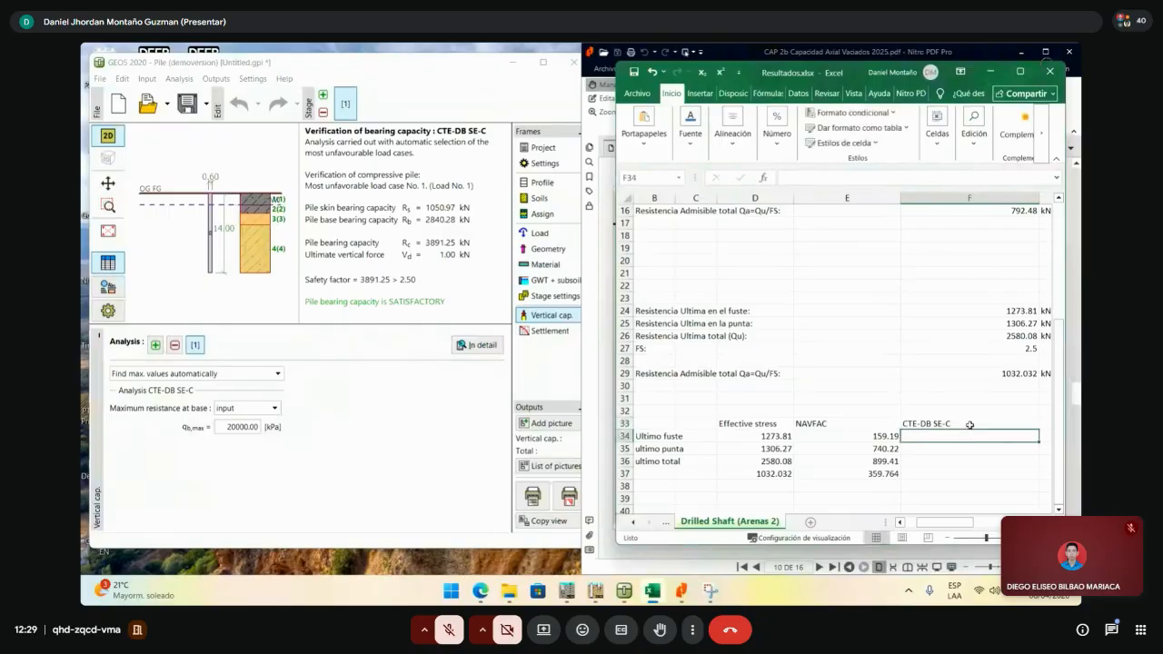
text(10)
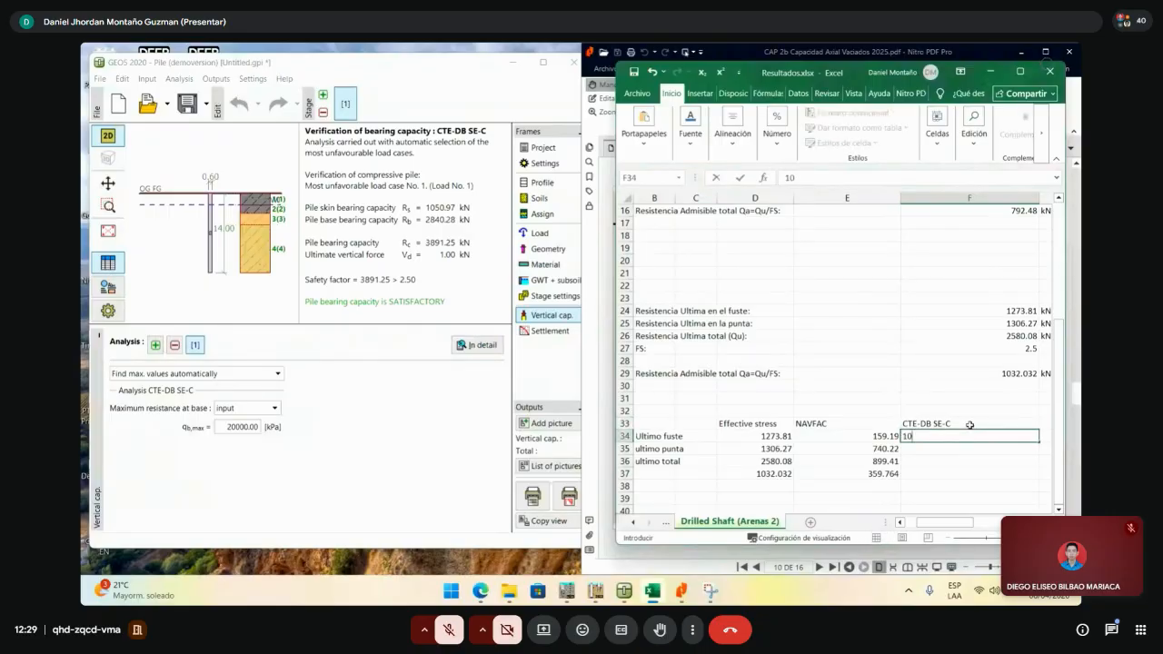
text(50.97)
key(Return)
text(284)
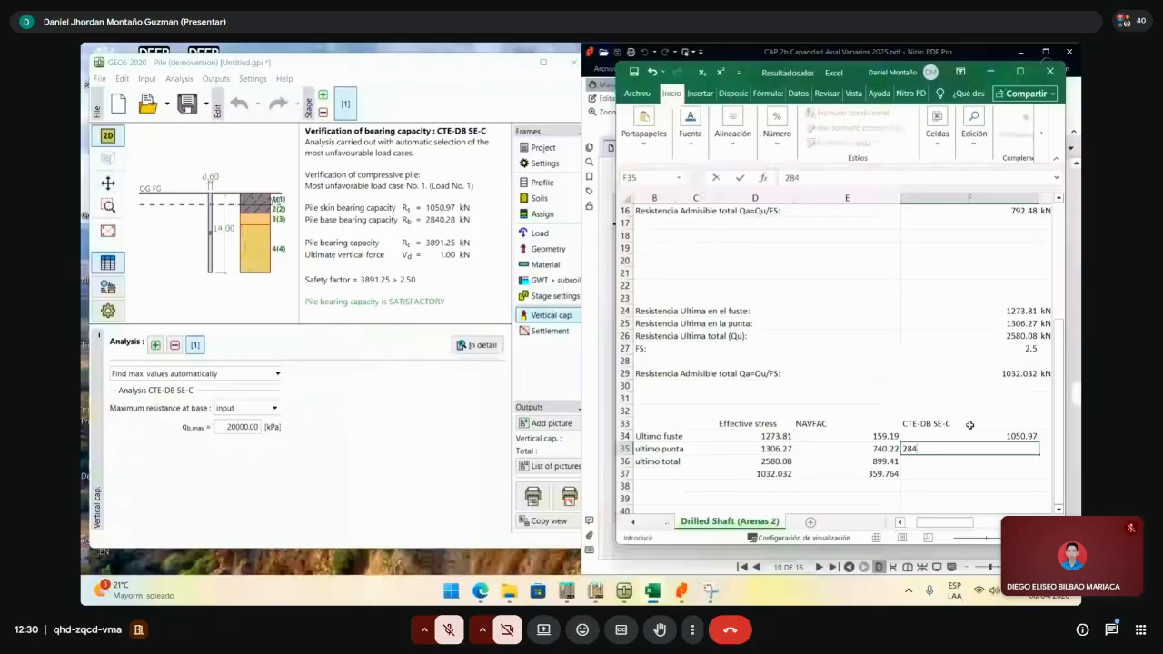
text(0.28)
click(963, 435)
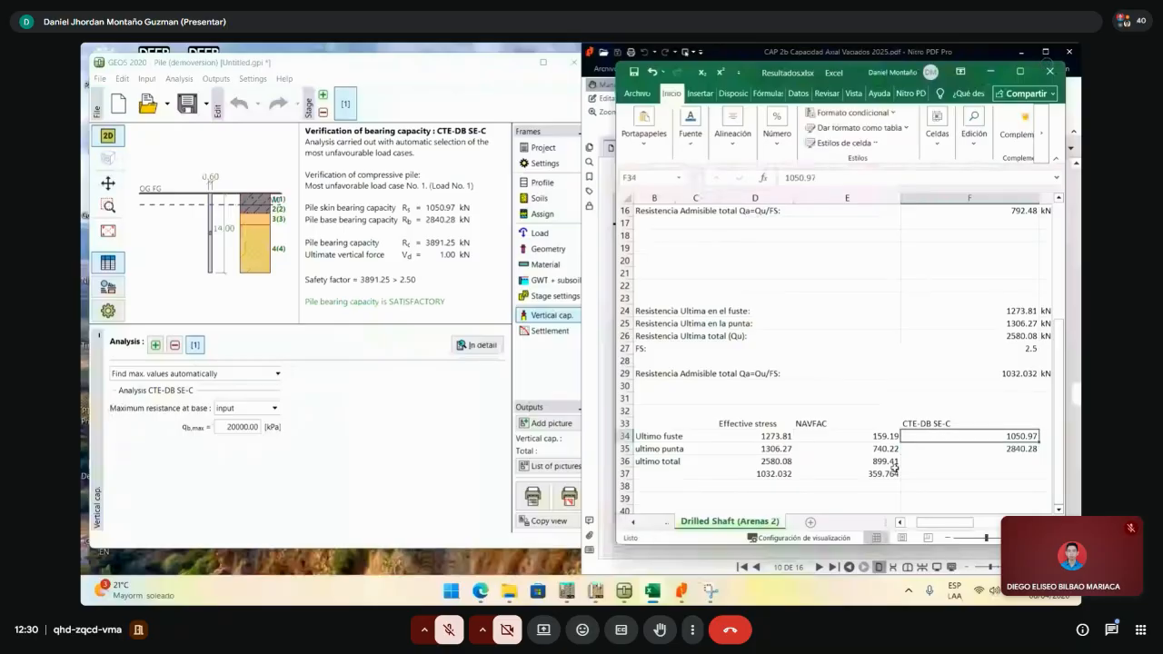
- Copy the total and allowable formulas from E36:E37 into F36:F37 and check the results
drag(888, 462, 888, 473)
drag(900, 480, 1000, 477)
click(1013, 463)
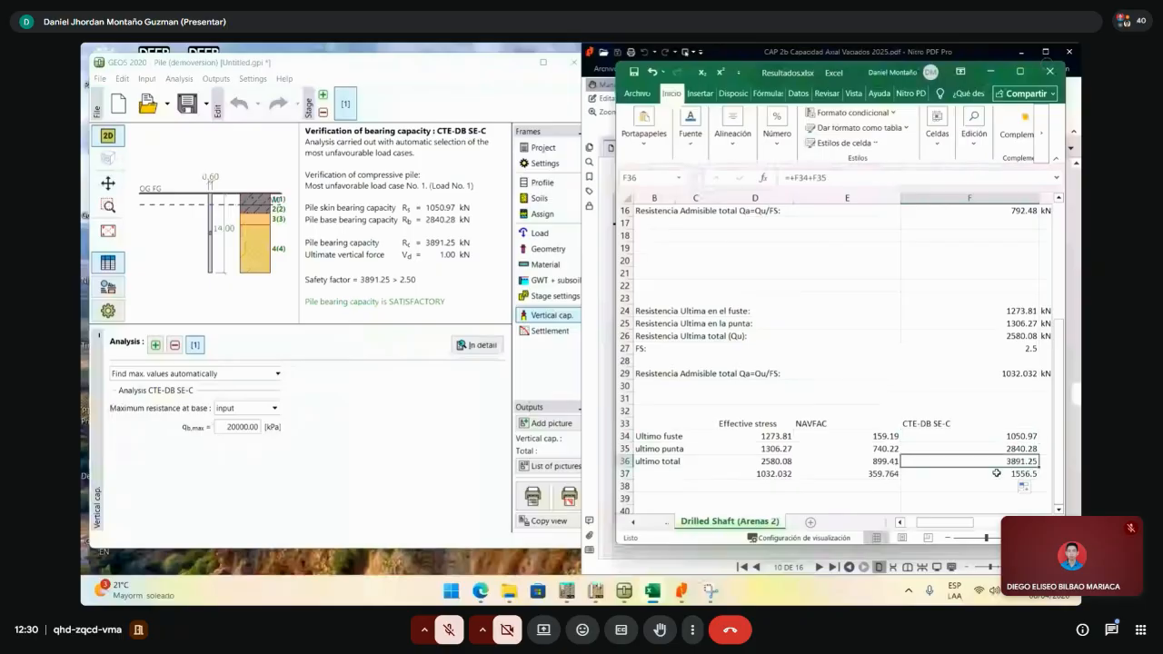
click(1007, 474)
click(1007, 487)
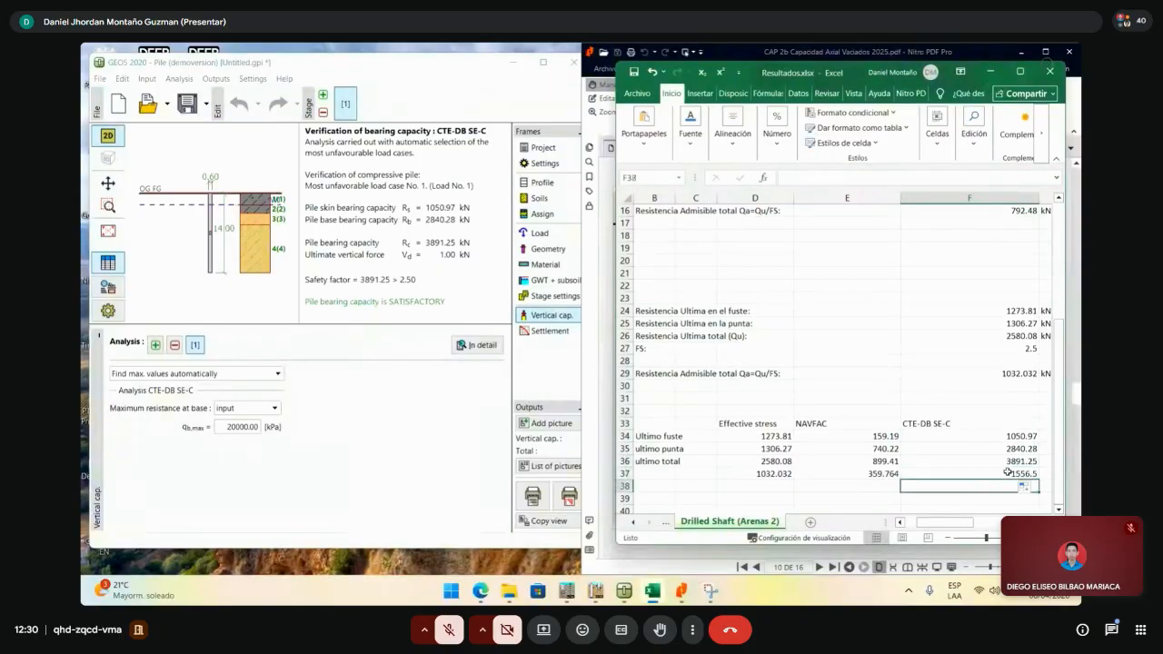
click(1007, 473)
click(1011, 464)
click(1009, 473)
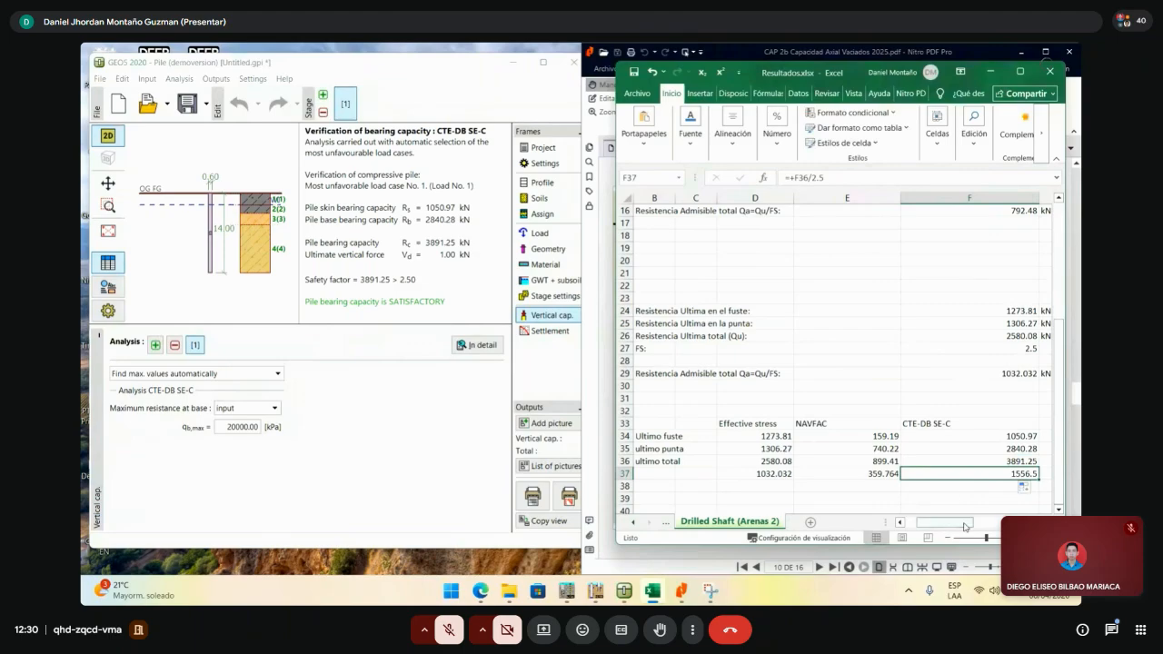
drag(963, 523, 989, 525)
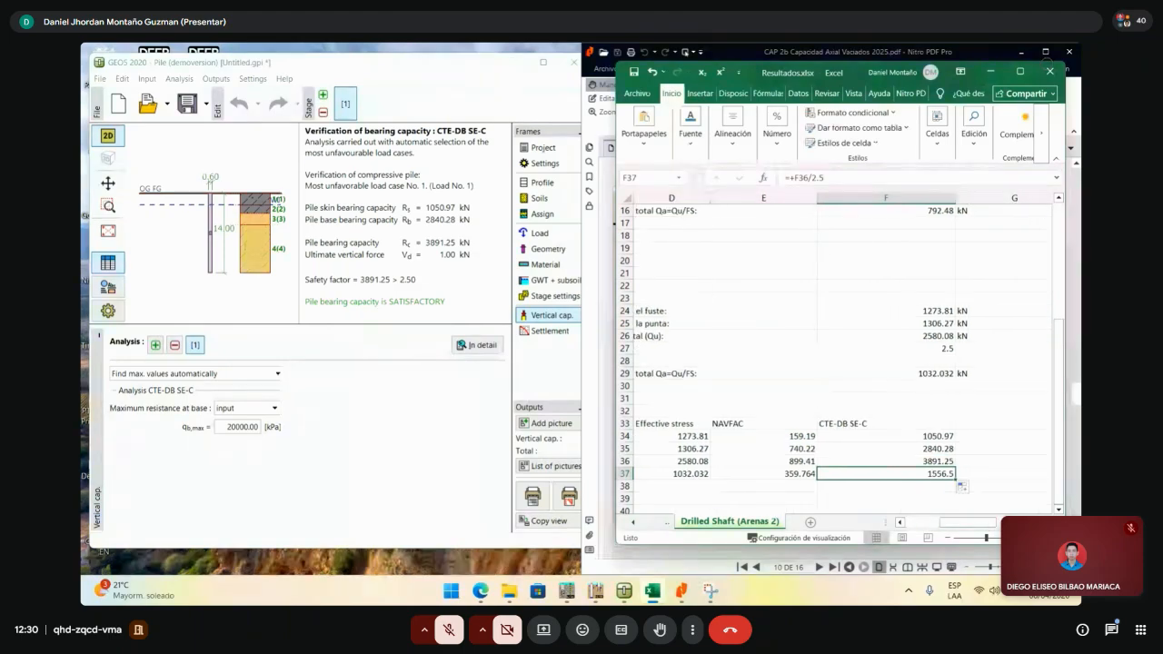
- Maximize the workbook, center the D33:F37 summary table and narrow column F
click(1020, 72)
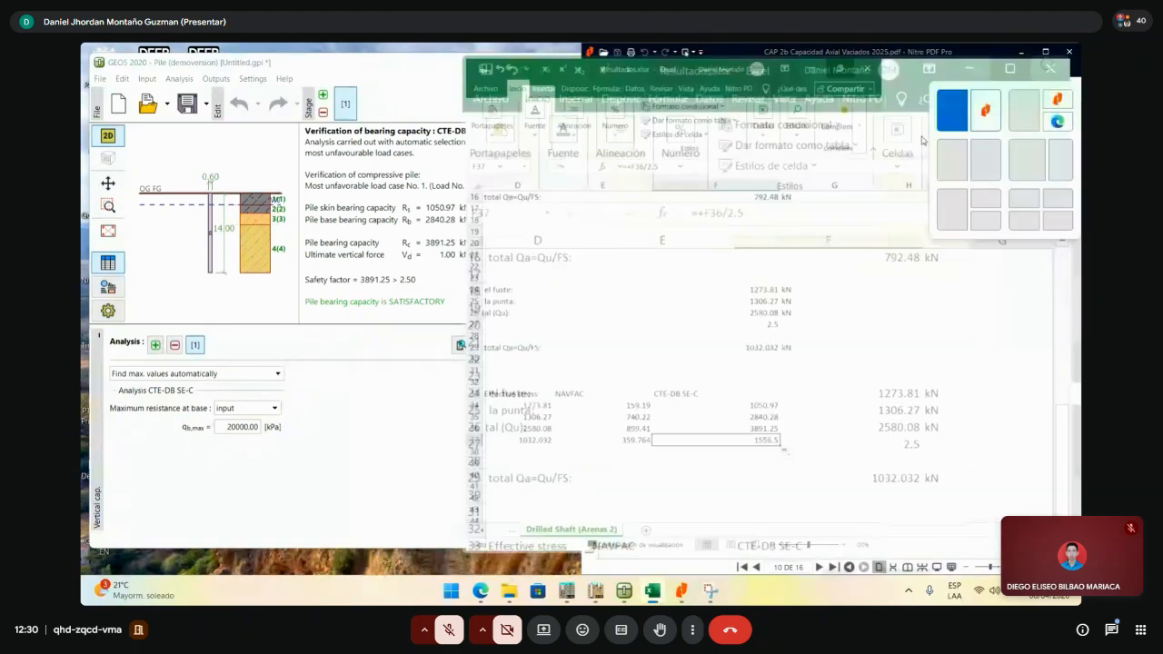
drag(772, 552, 737, 557)
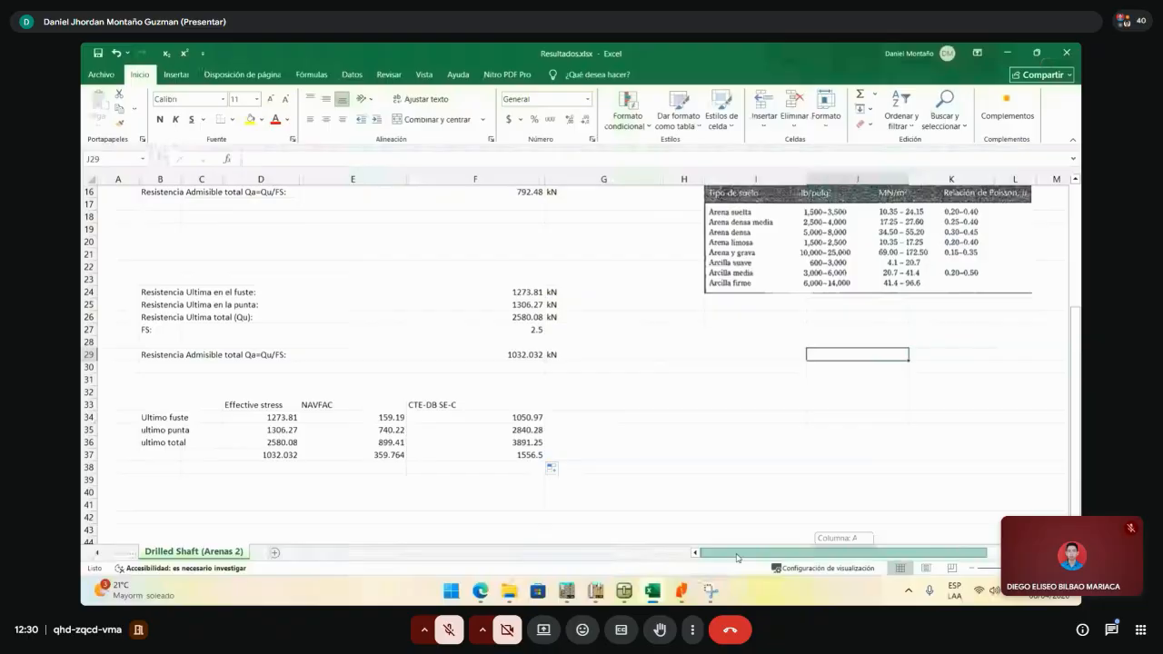
drag(264, 405, 477, 454)
click(326, 119)
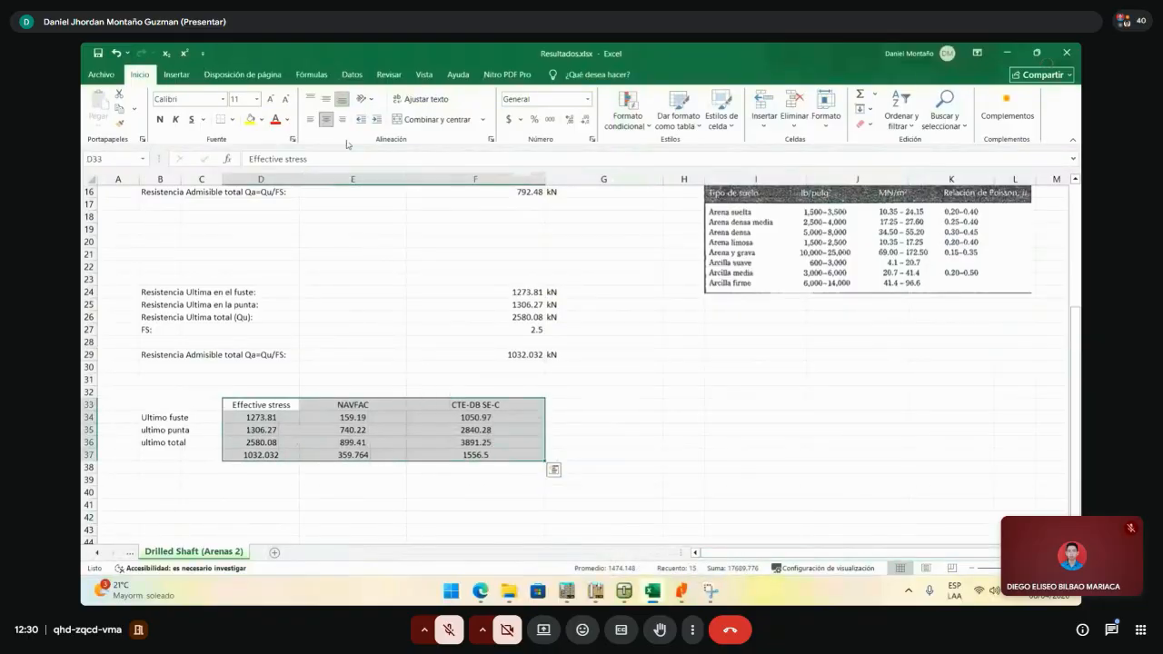
click(477, 355)
drag(547, 179, 485, 179)
click(469, 465)
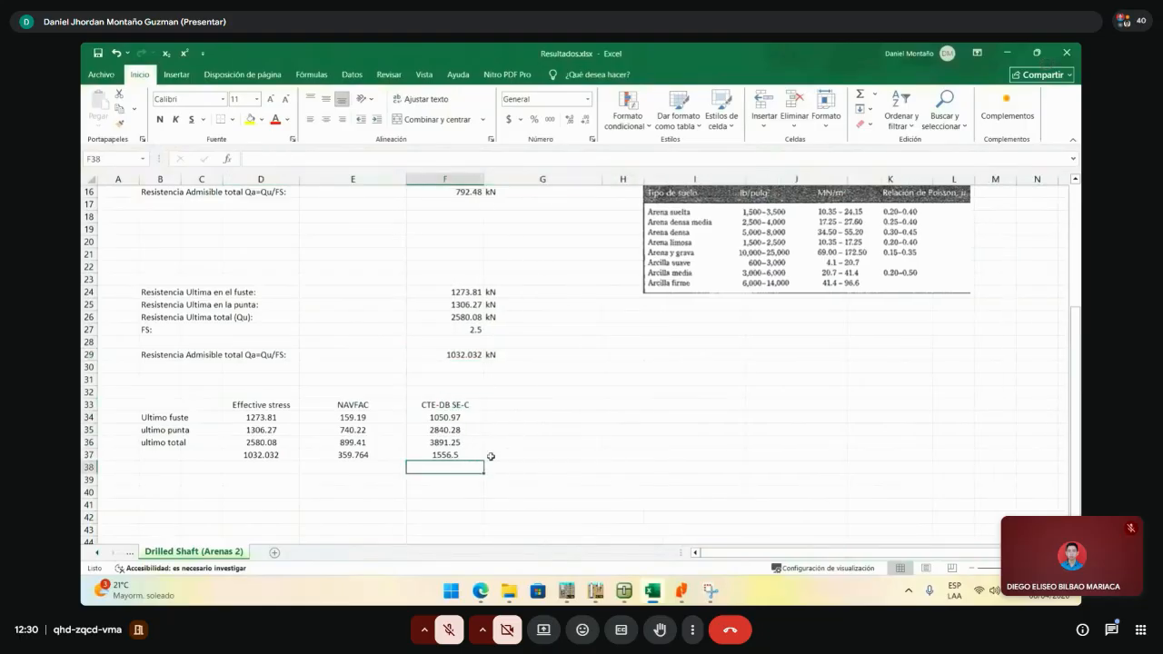
click(475, 457)
- Add a MANUAL column with G37 set to =+J3, the manual allowable capacity 793
scroll(851, 386, up, 3)
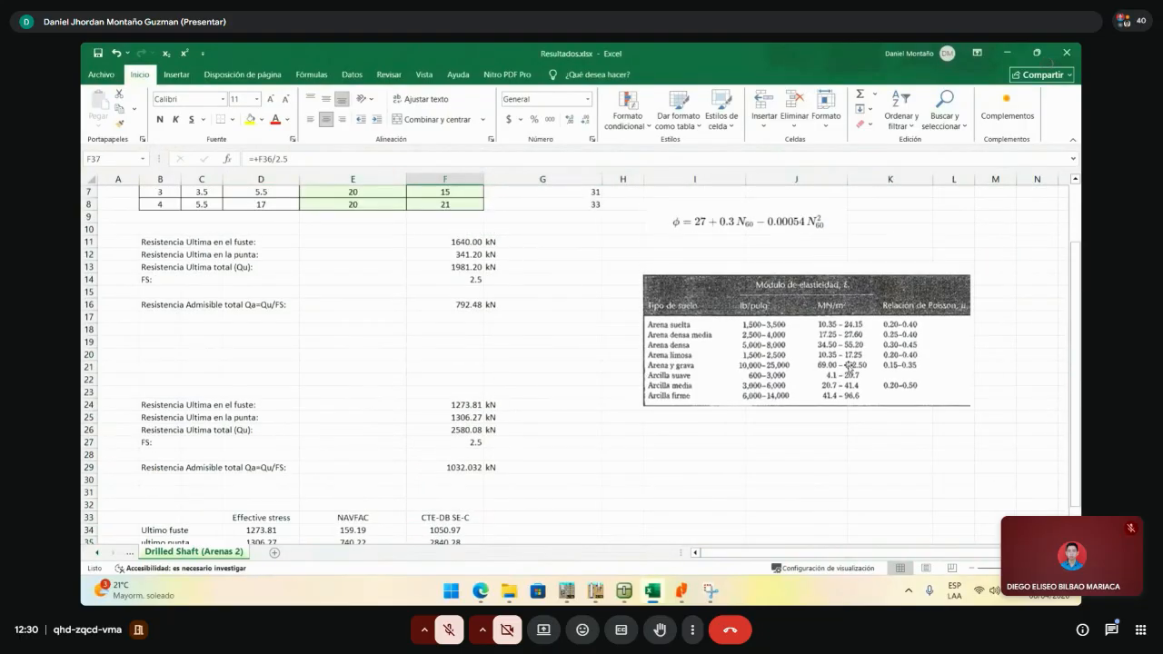
scroll(849, 366, up, 2)
click(811, 219)
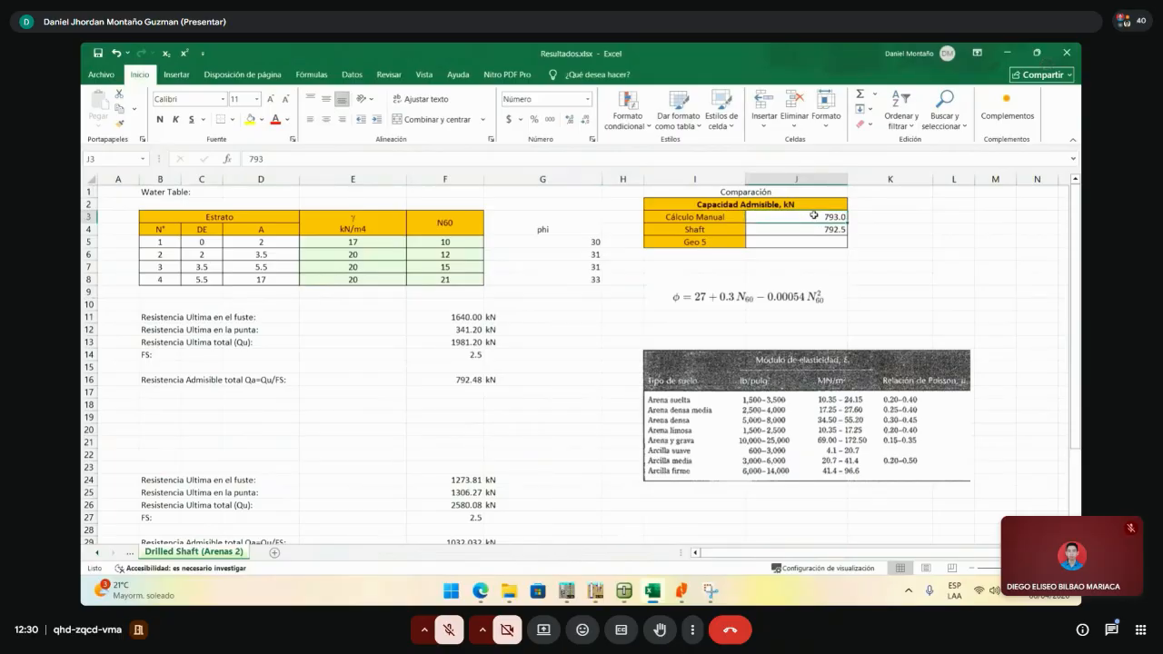
scroll(804, 225, down, 5)
click(296, 479)
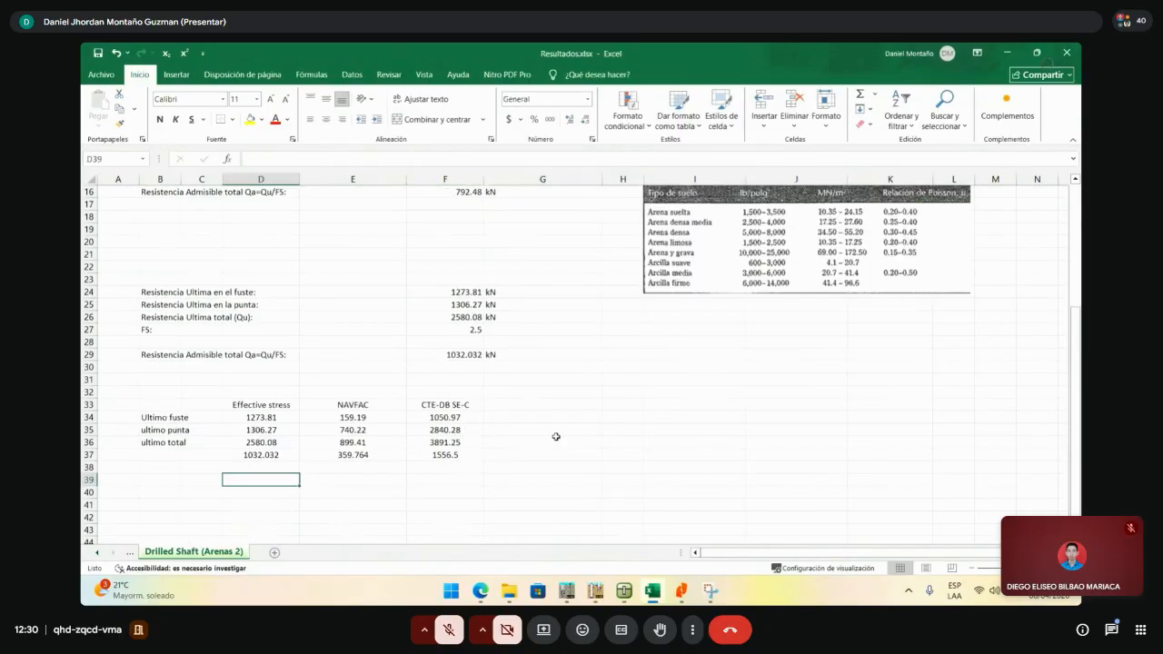
click(559, 404)
text(MA)
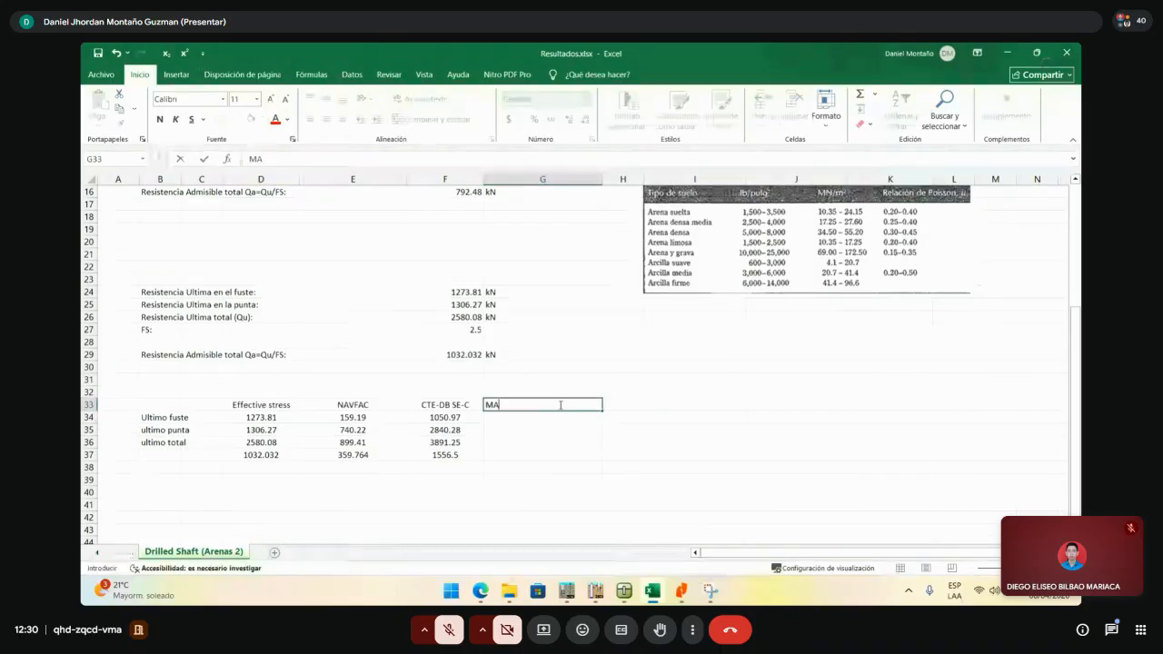
text(NUAL)
click(554, 454)
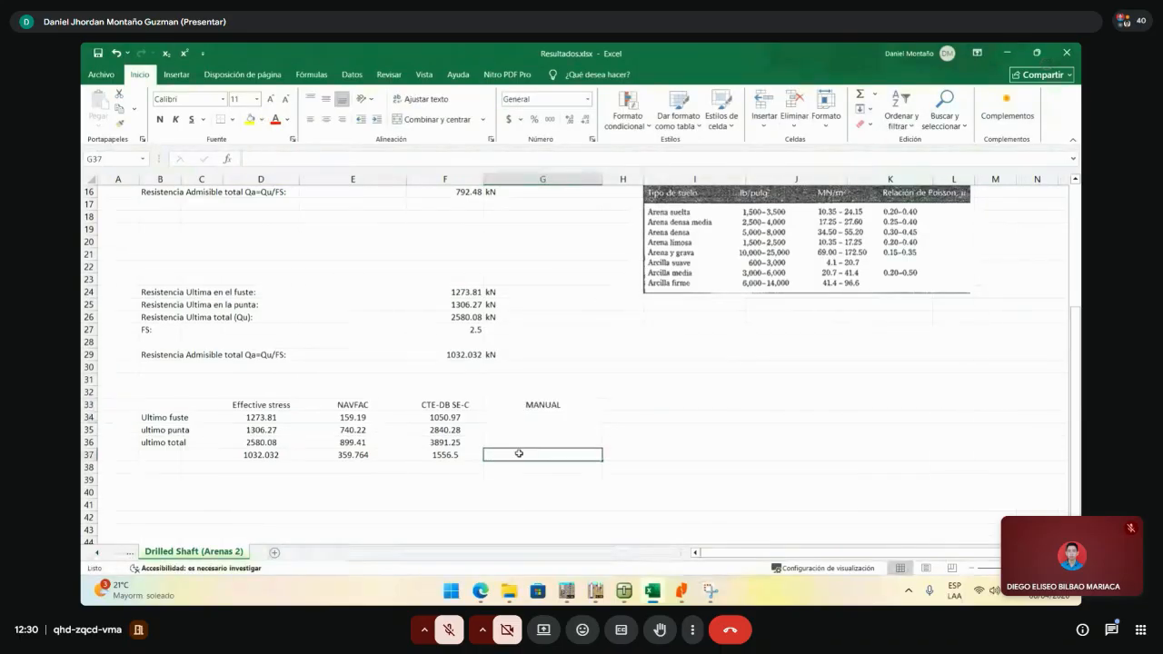
text(+)
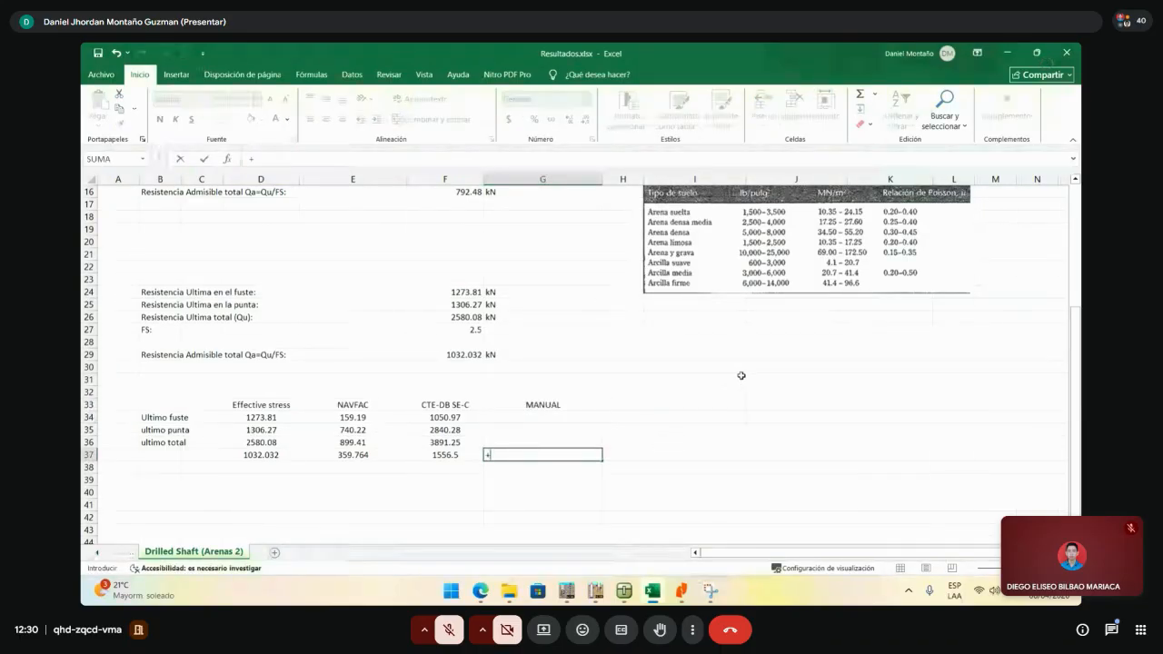
scroll(741, 375, up, 5)
click(813, 215)
key(Return)
scroll(685, 423, down, 1)
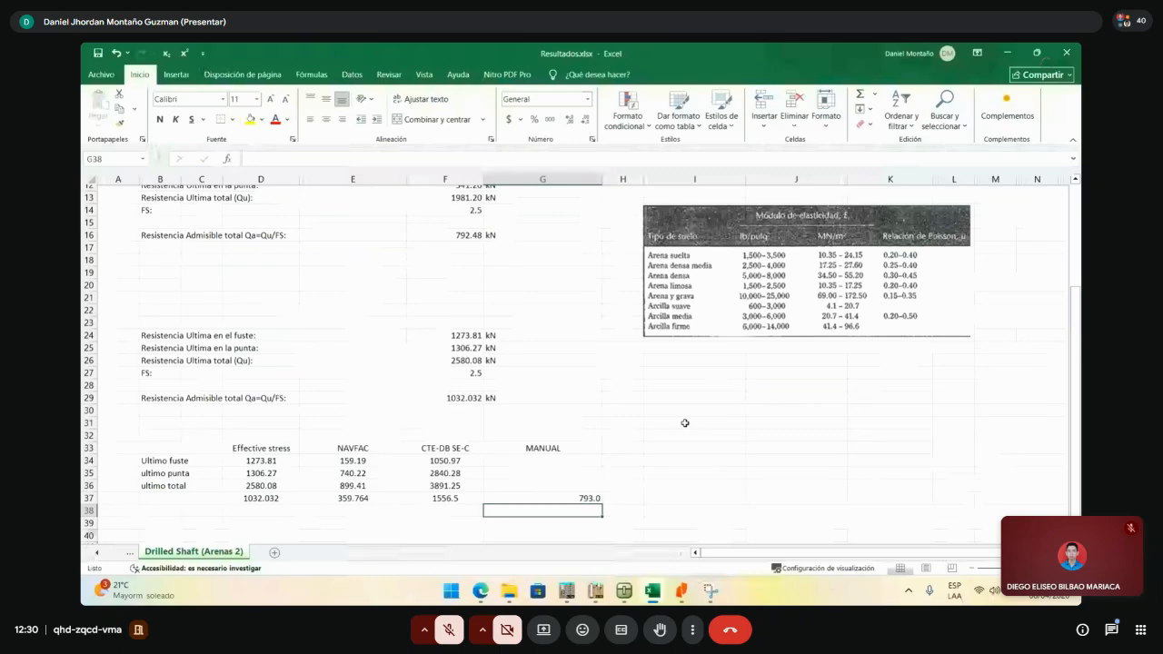
- Widen column H and enter the Shaft heading in H33
click(622, 429)
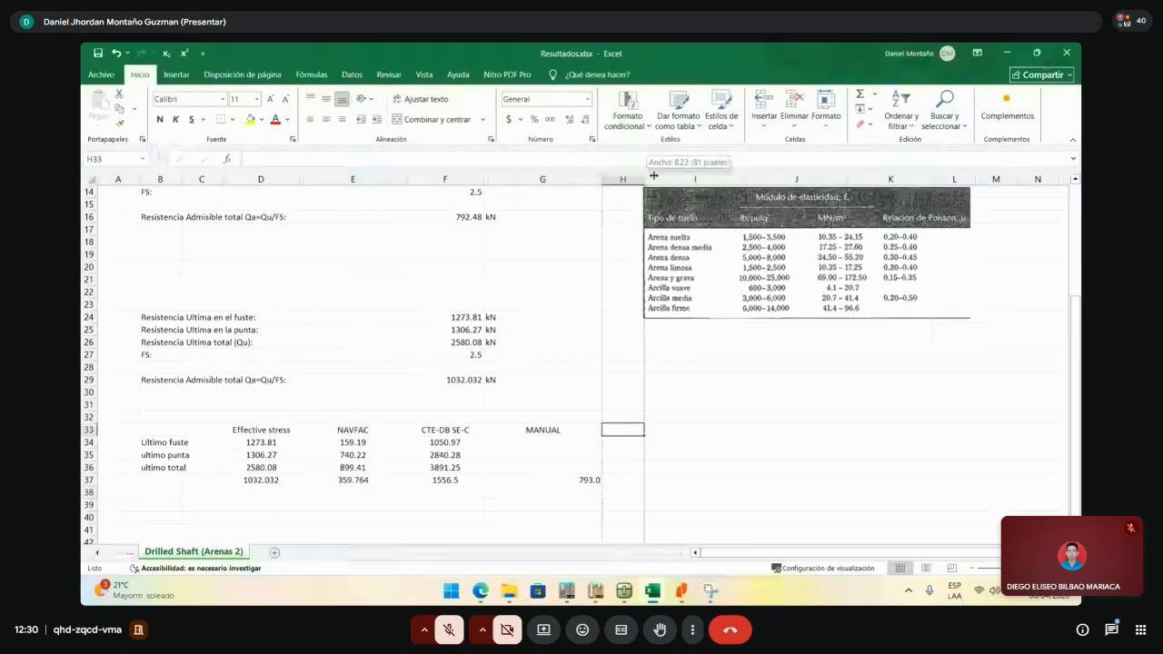
drag(644, 180, 683, 179)
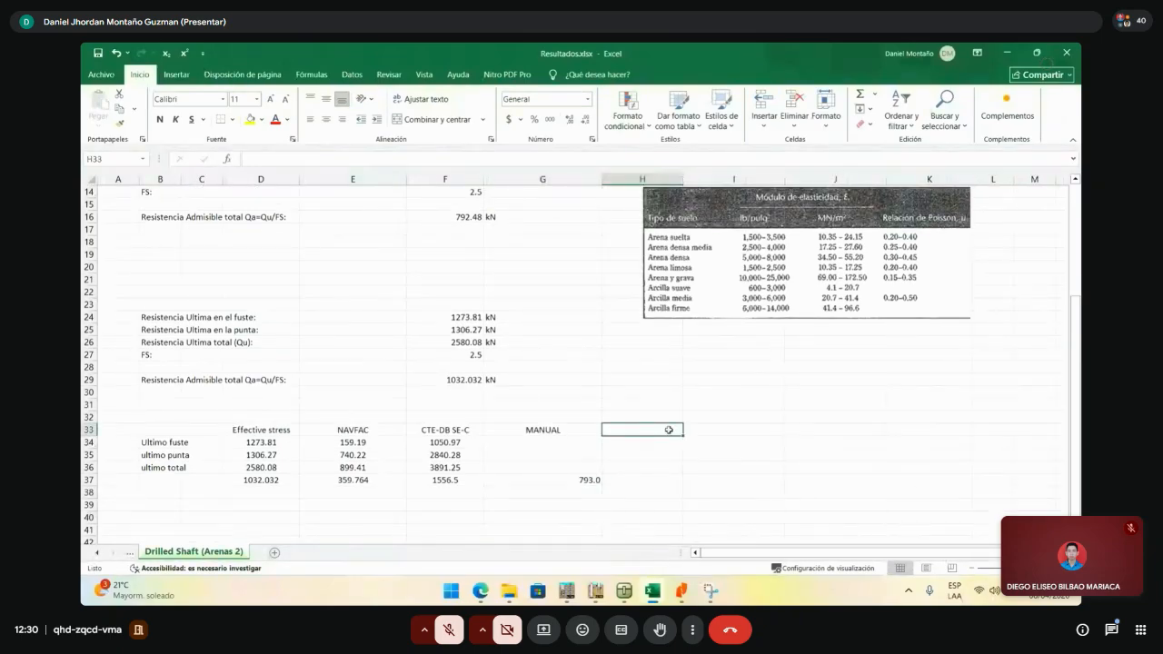
text(sA)
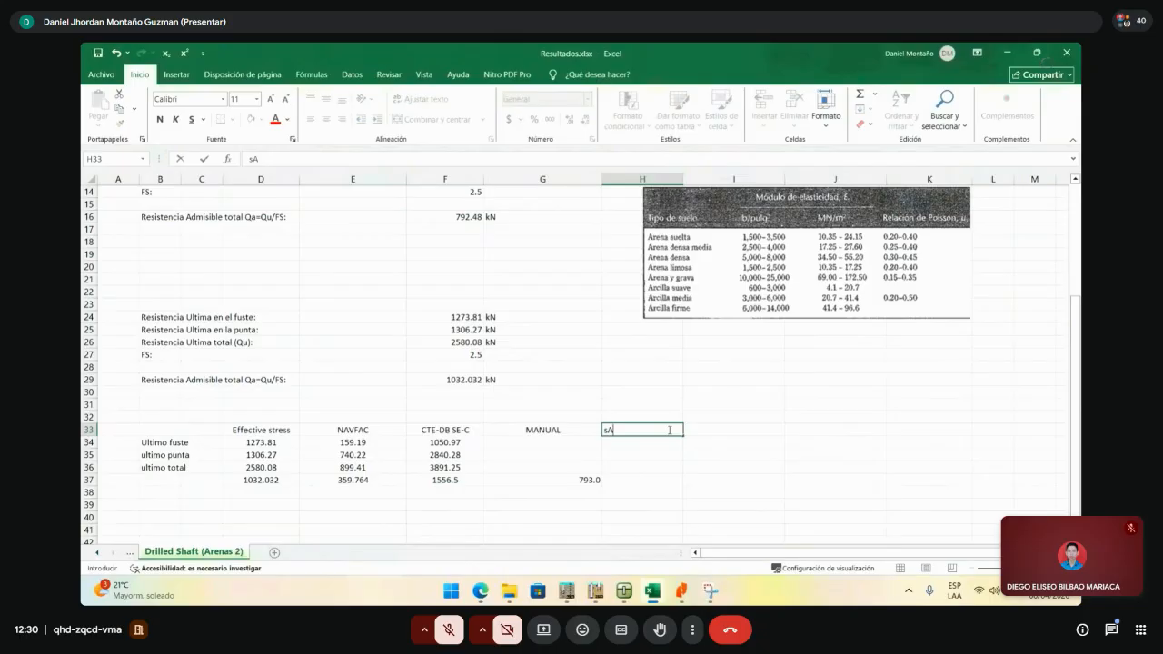
key(Num_Lock)
key(BackSpace)
key(BackSpace)
text(A)
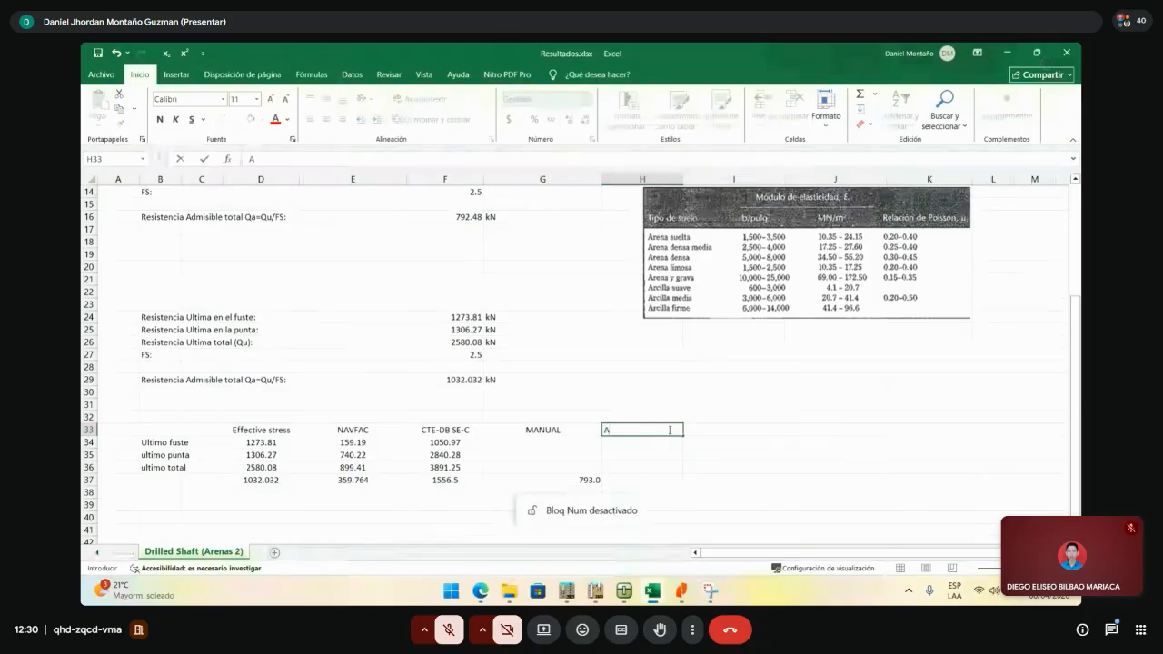
key(BackSpace)
text(Shaft)
key(Return)
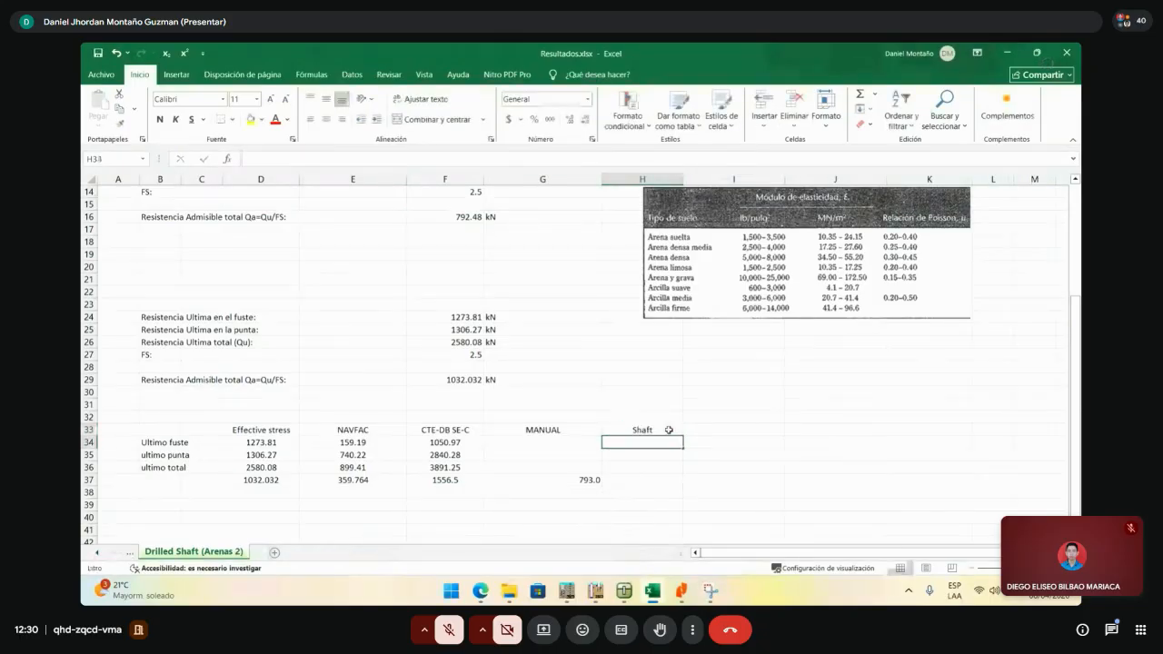
- Enter the Shaft allowable capacity 792.5 in H37
scroll(760, 339, up, 5)
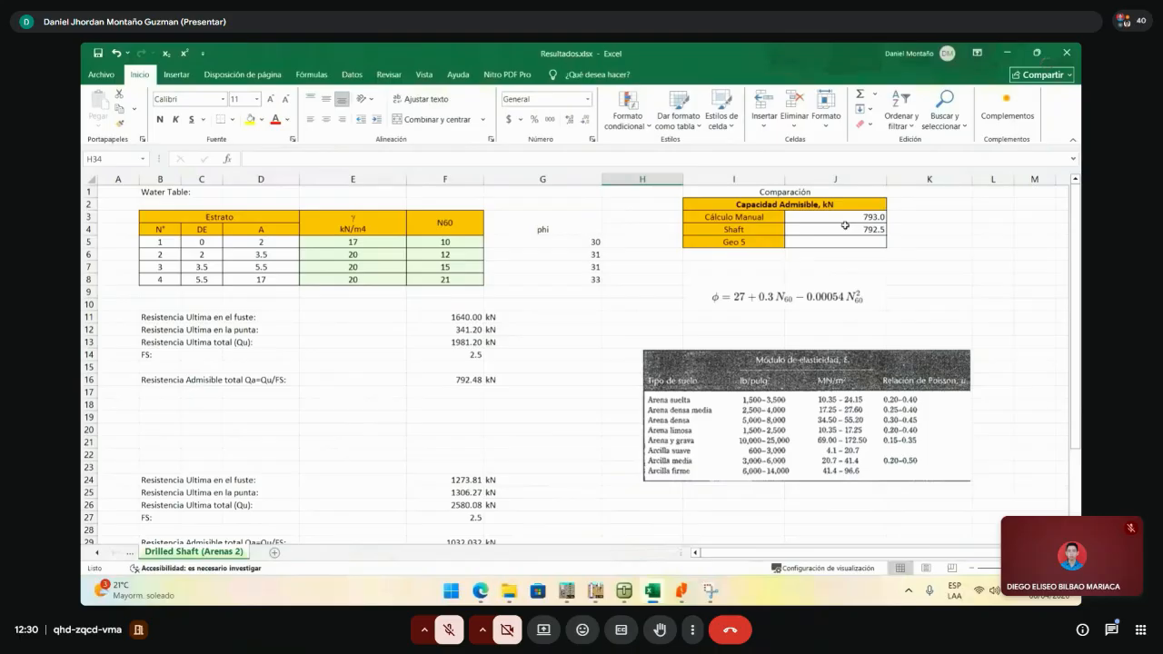
scroll(845, 225, down, 5)
click(639, 454)
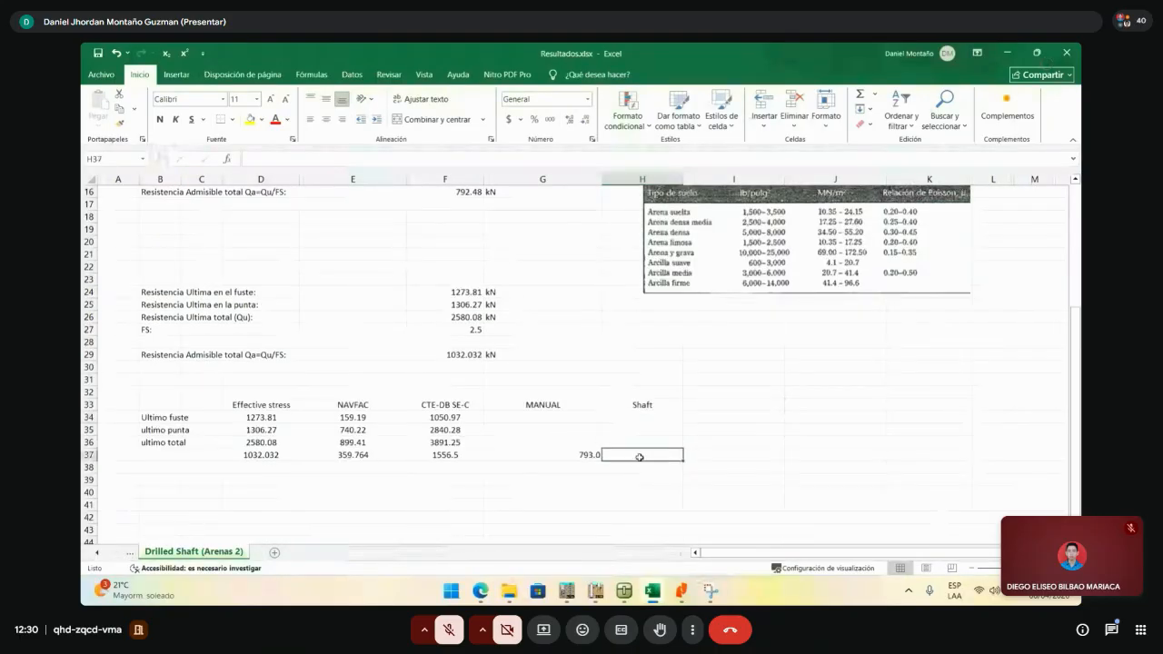
key(Home)
key(Page_Up)
scroll(641, 454, down, 6)
click(645, 416)
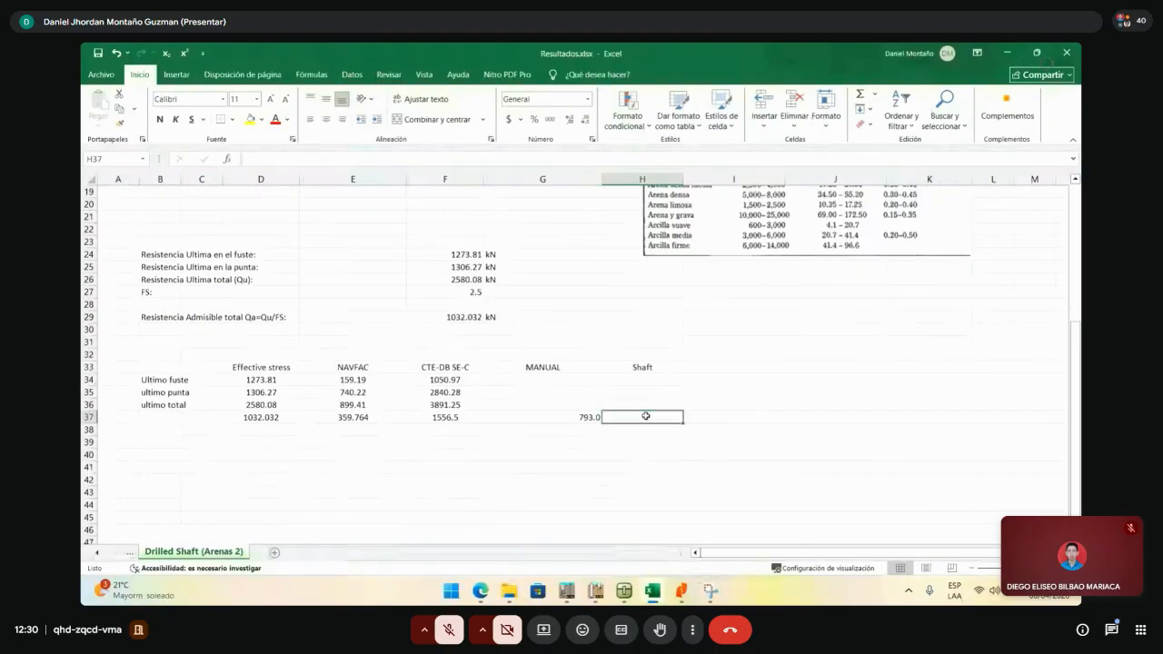
key(Num_Lock)
text(792.5)
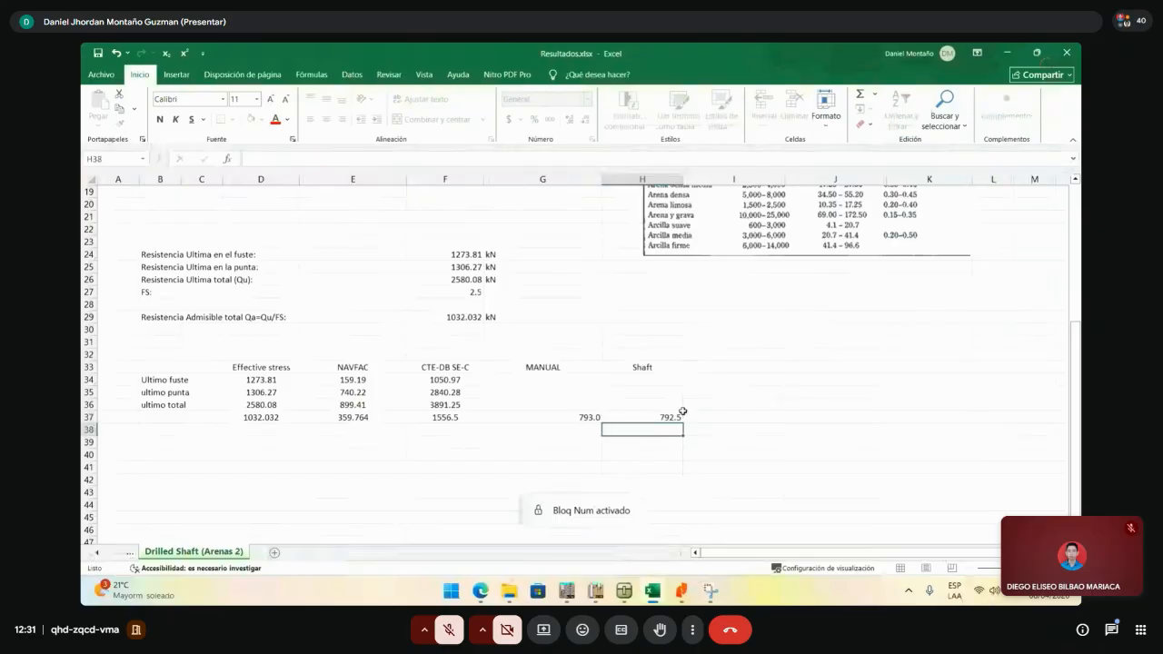
key(Return)
click(240, 411)
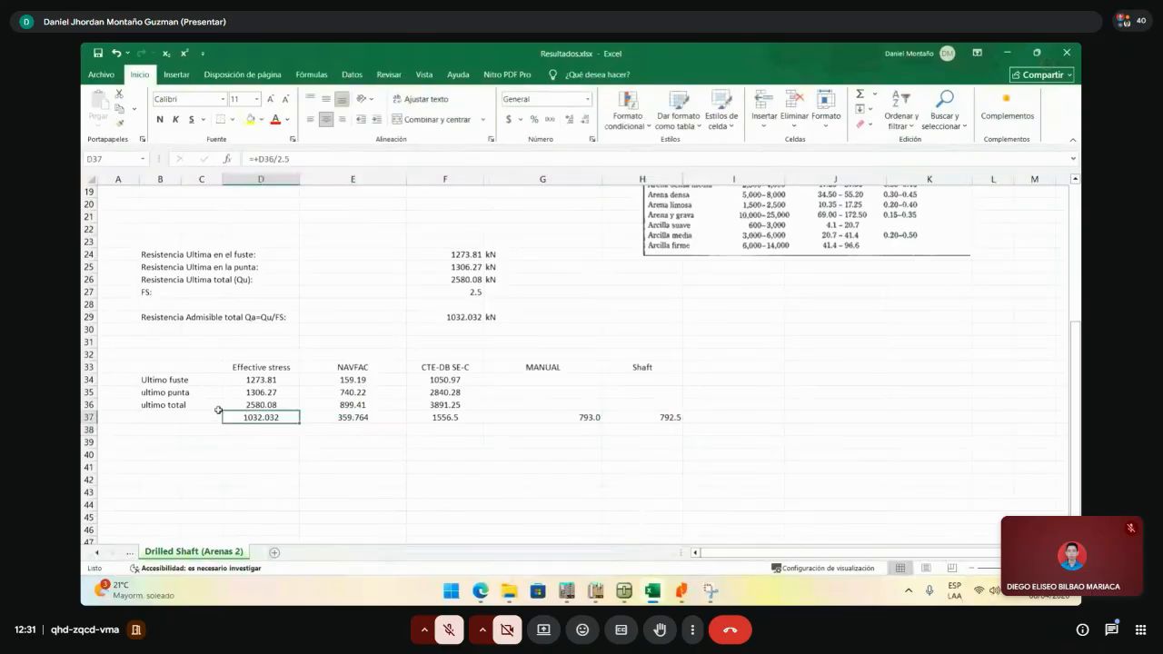
click(96, 417)
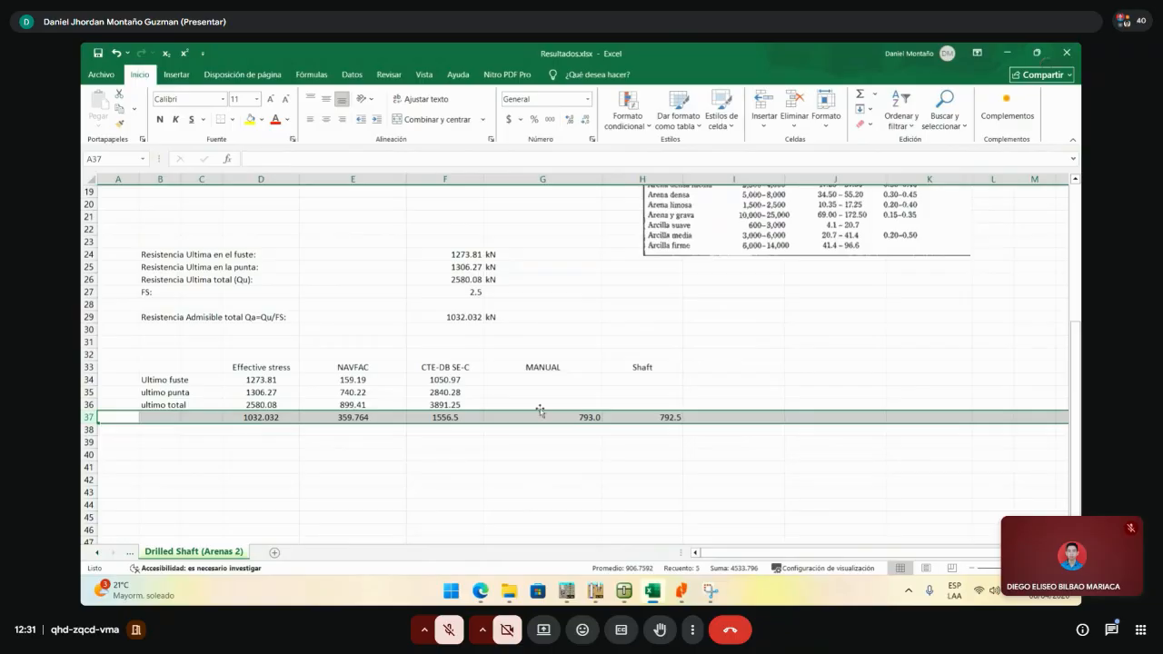
drag(727, 417, 116, 412)
click(882, 391)
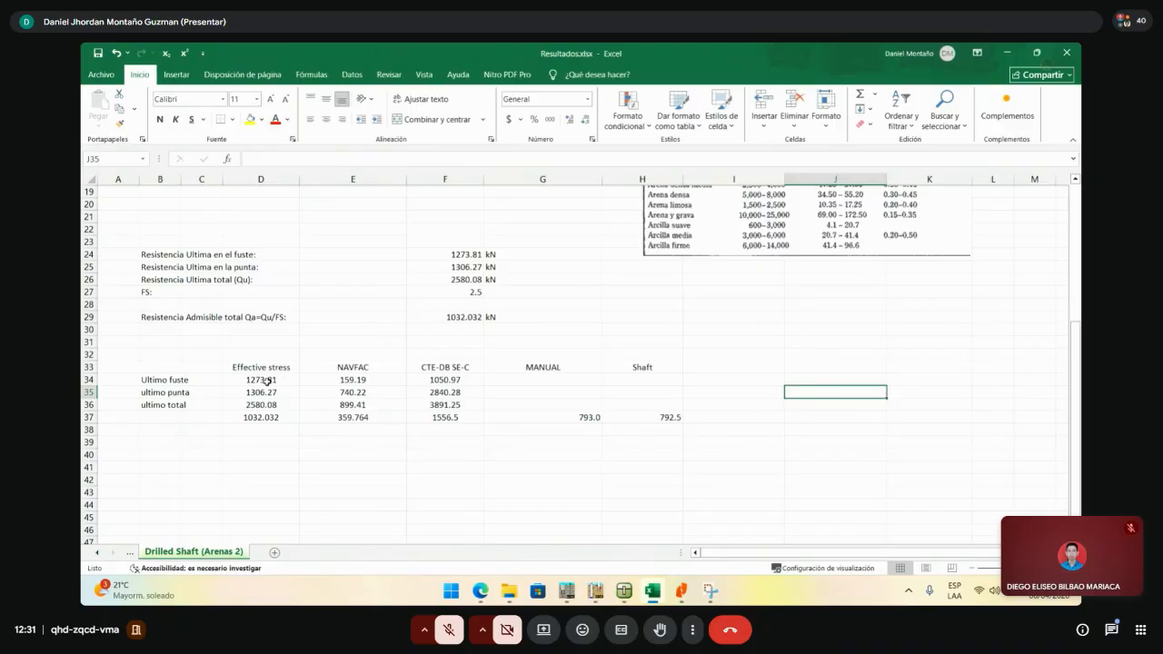
- Compare effective-stress shaft 1273.81 and tip 1306.27 with CTE-DB SE-C tip 2840.28 and MANUAL/Shaft values
drag(267, 380, 261, 386)
drag(261, 386, 413, 395)
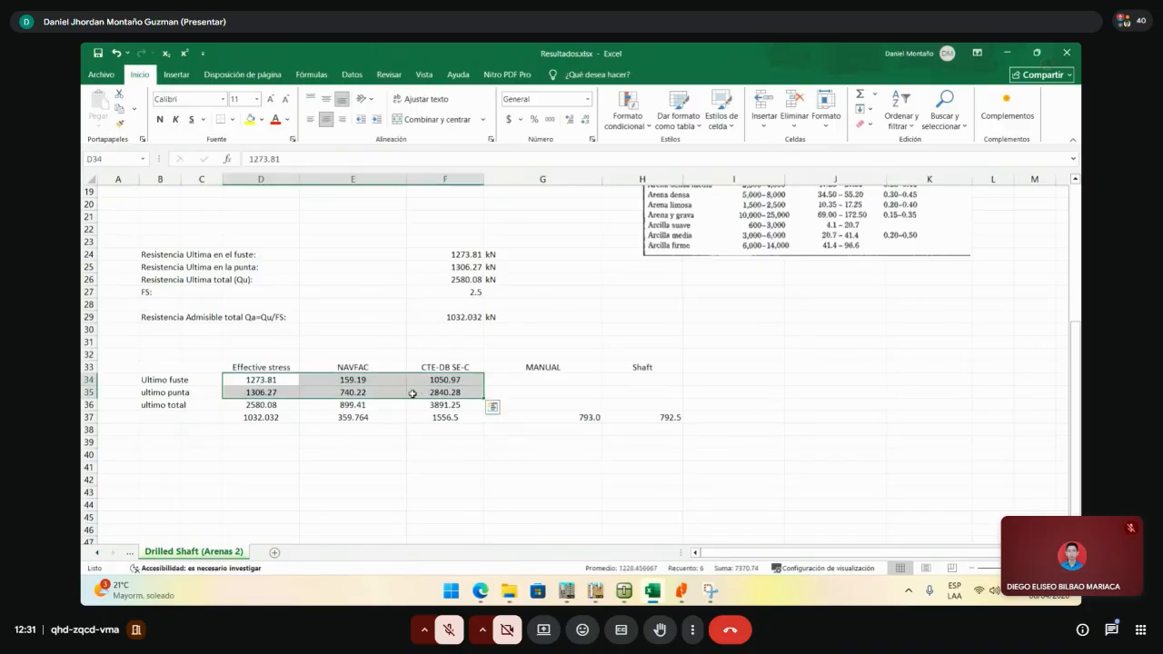
click(275, 382)
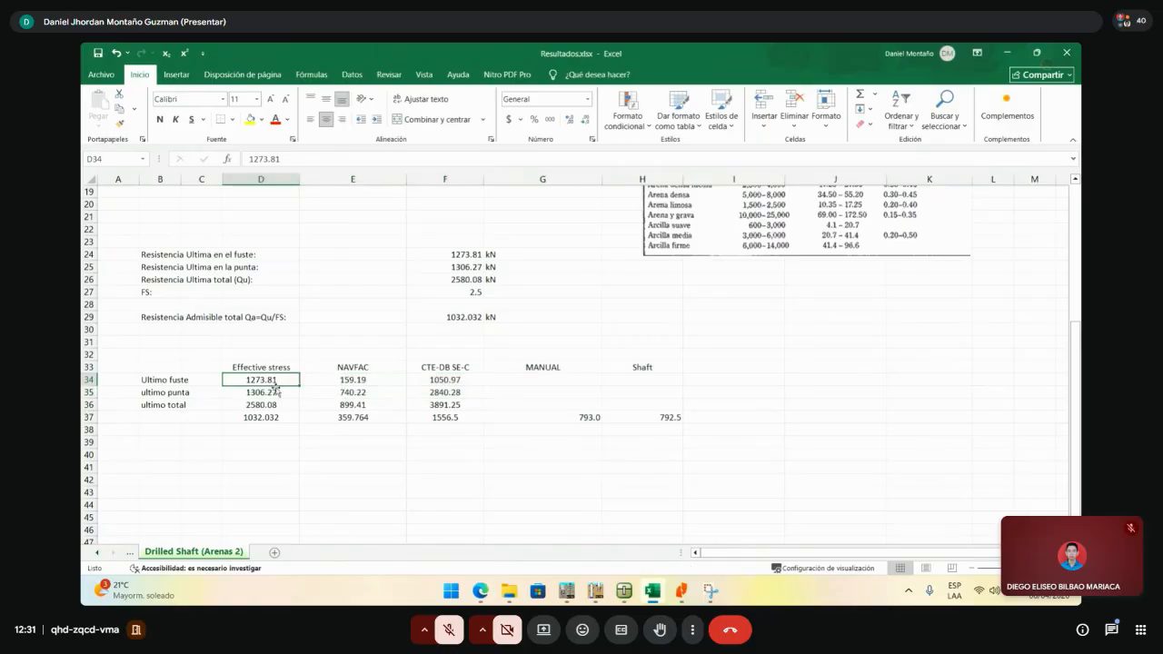
click(276, 393)
click(453, 390)
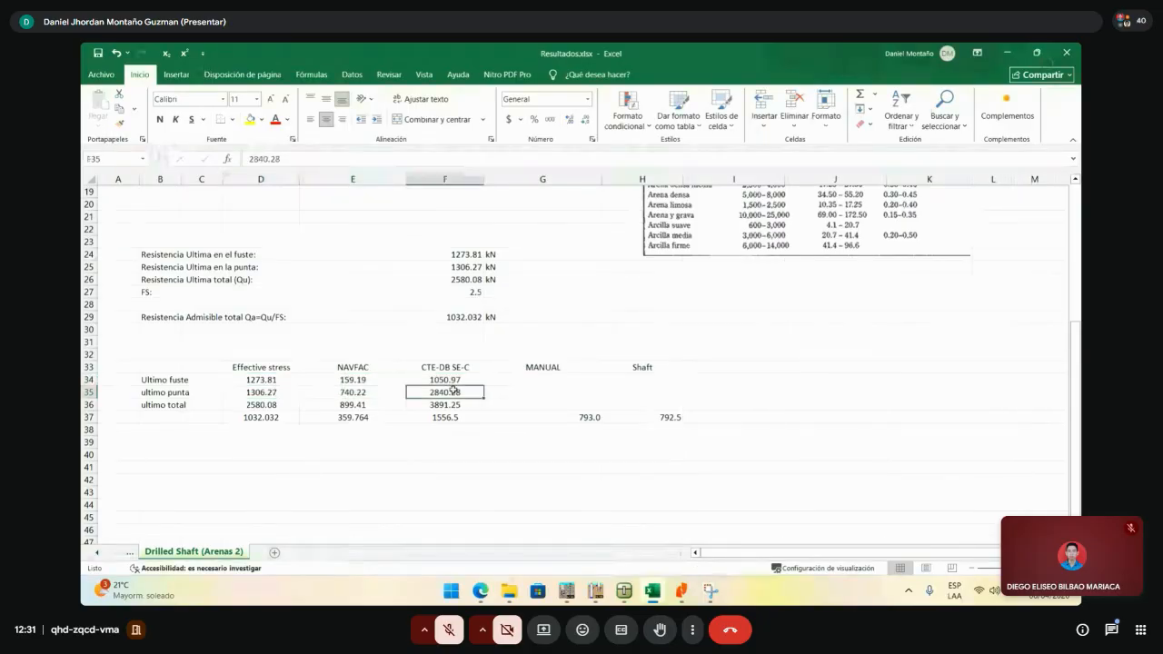
click(270, 383)
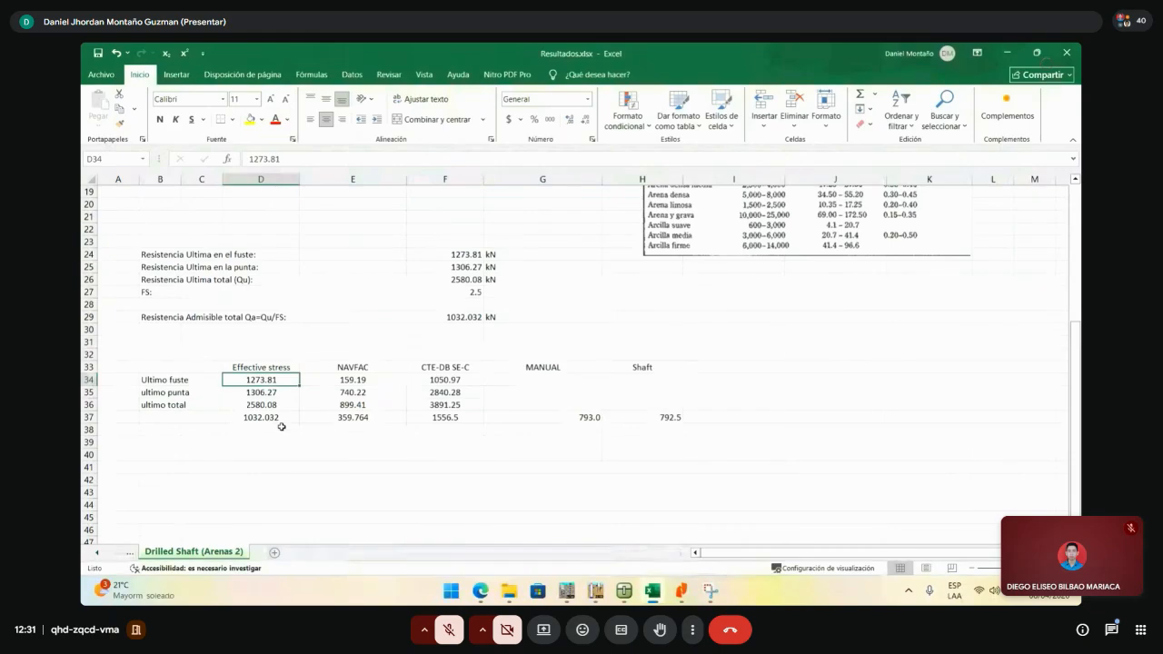
click(266, 419)
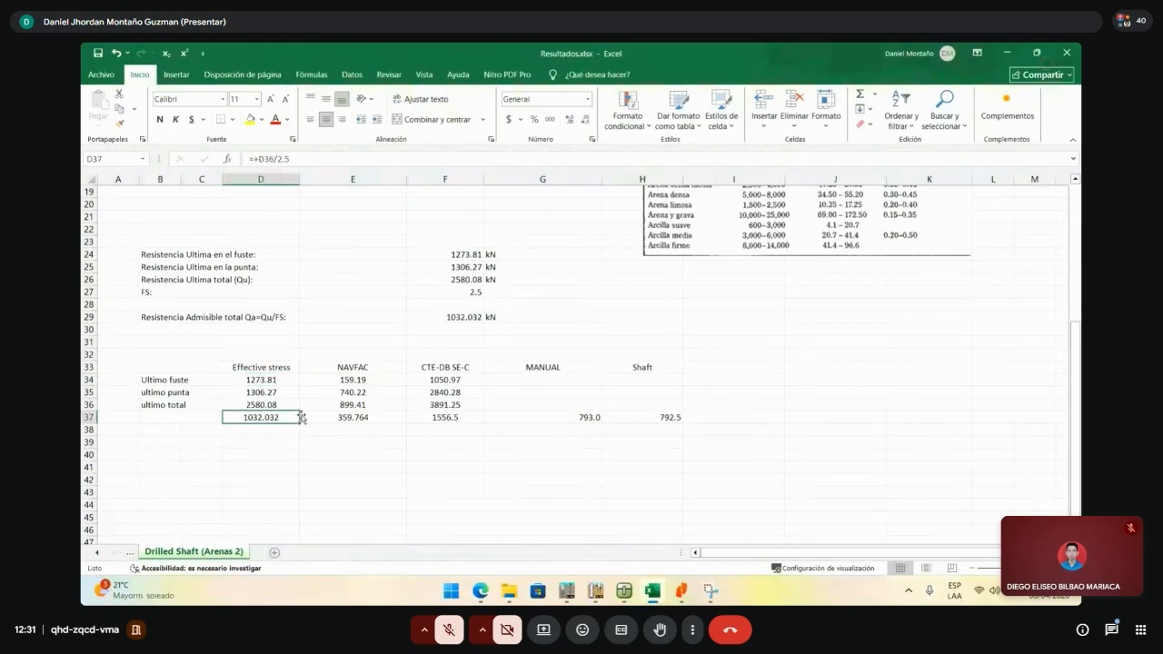
drag(590, 419, 627, 418)
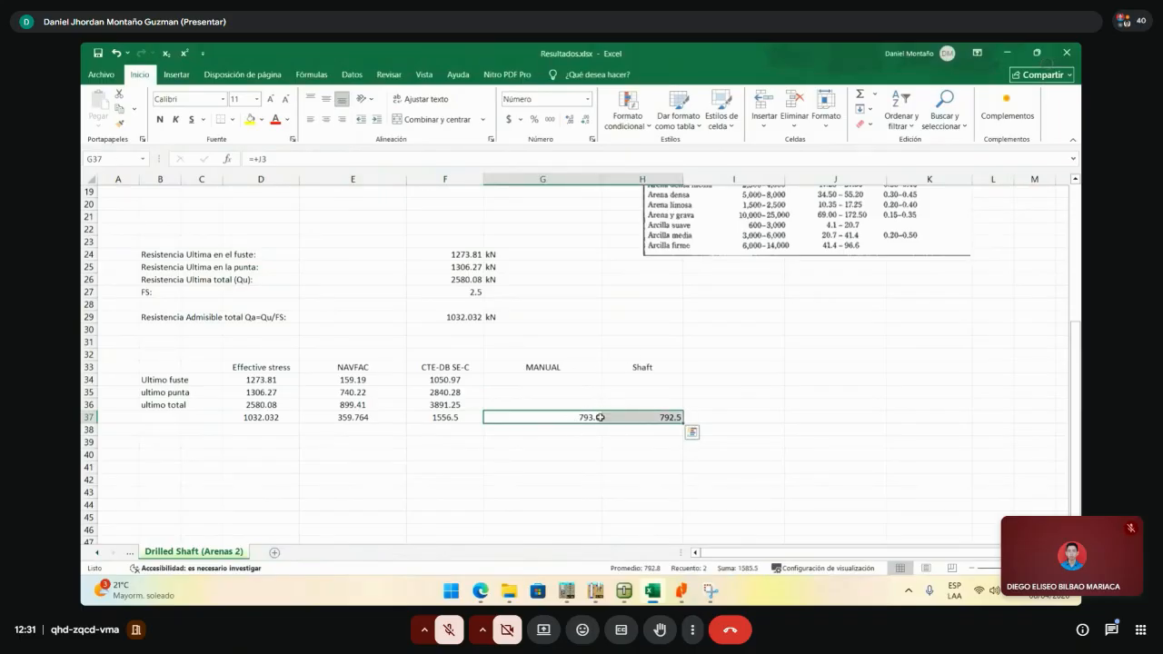
mouse_move(595, 415)
mouse_down()
mouse_move(638, 415)
mouse_move(606, 415)
mouse_up()
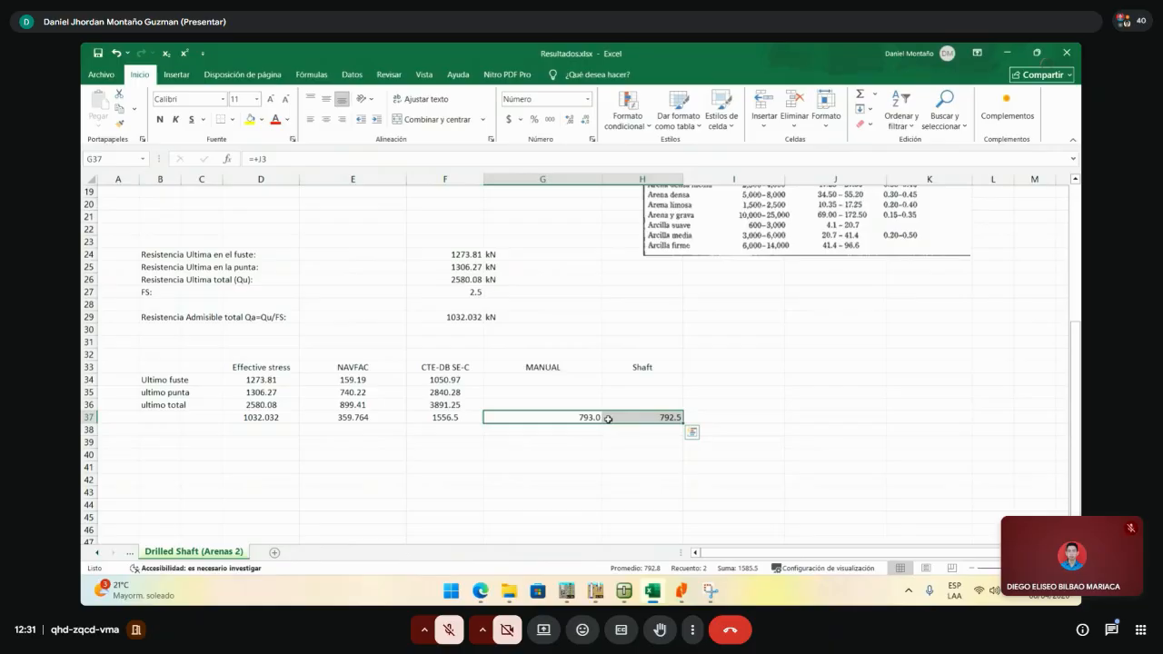
click(277, 417)
click(277, 380)
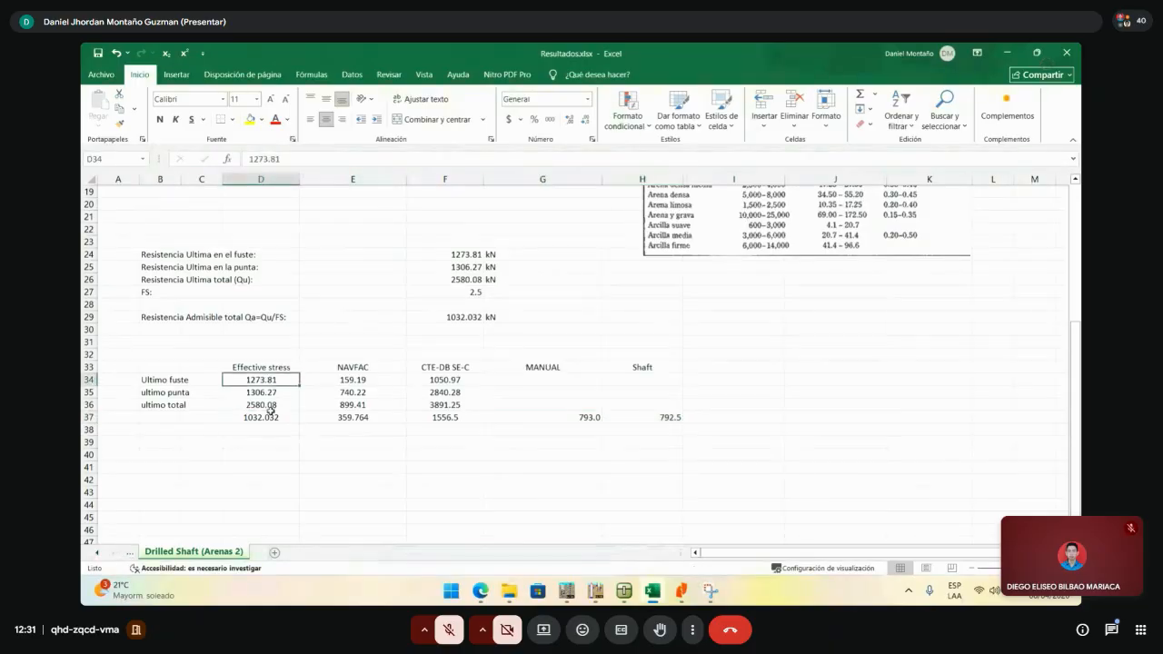
scroll(273, 418, up, 4)
scroll(283, 464, down, 1)
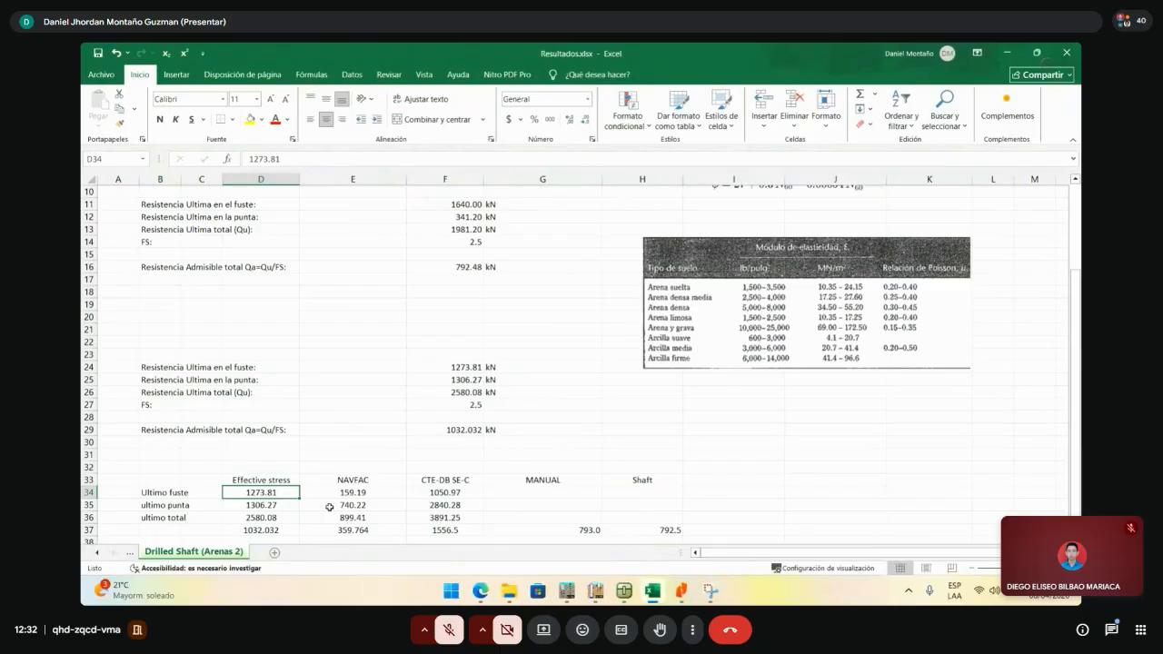
click(274, 501)
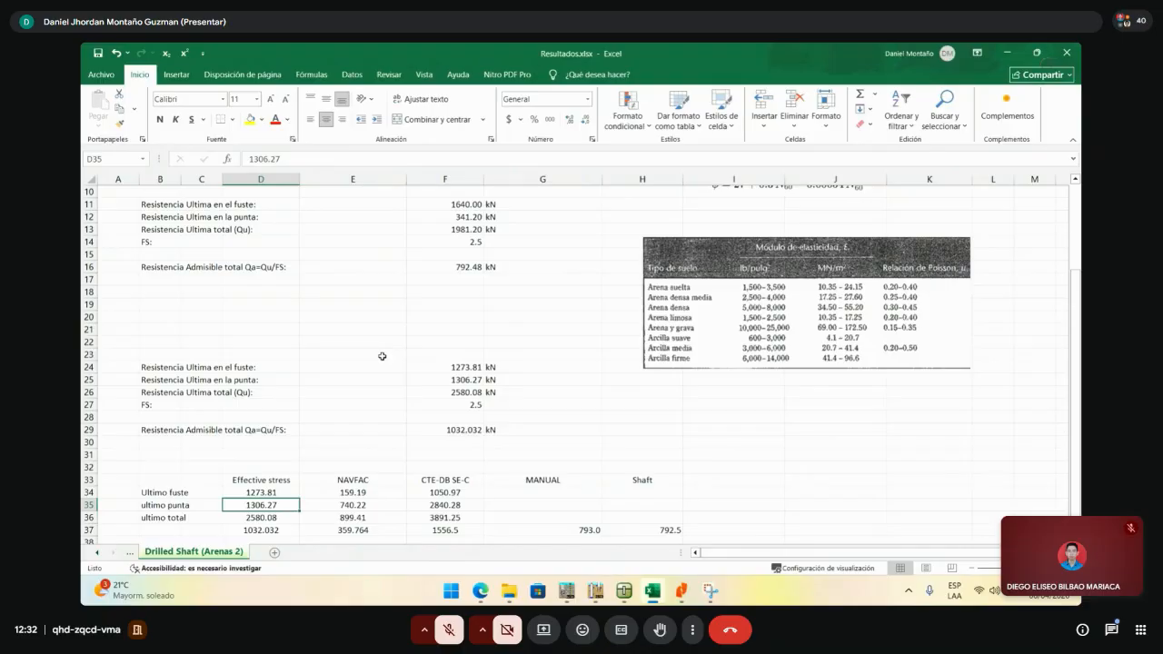
- Review the MANUAL and Shaft results block and the effective-stress column values
click(536, 317)
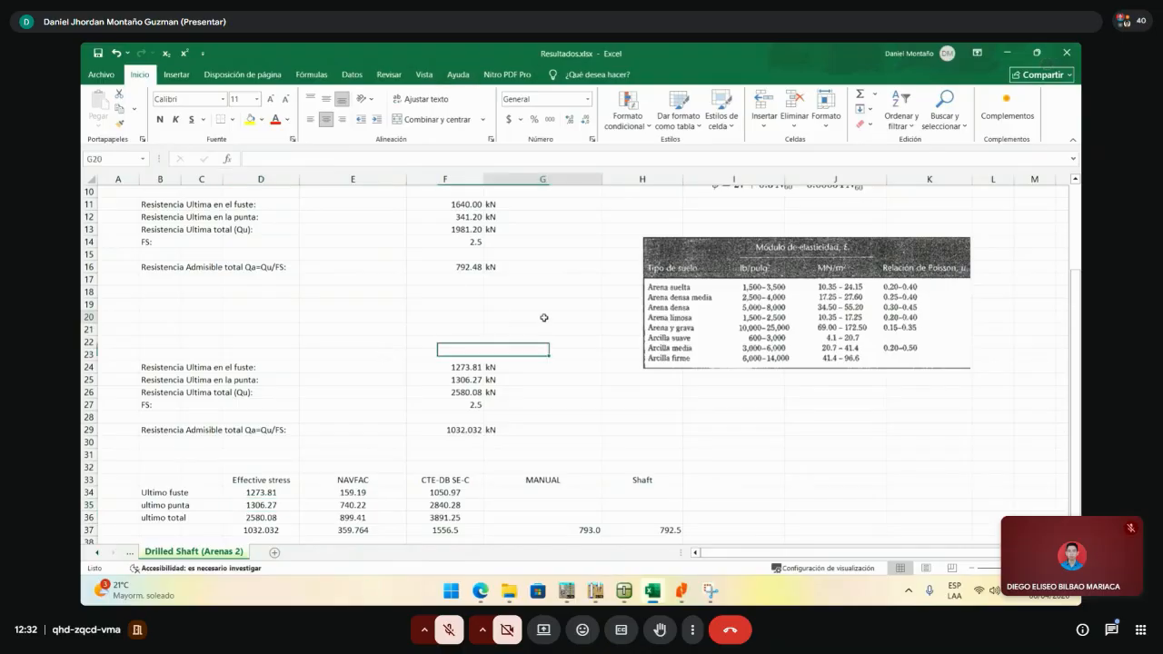
scroll(557, 281, down, 3)
click(564, 380)
click(582, 431)
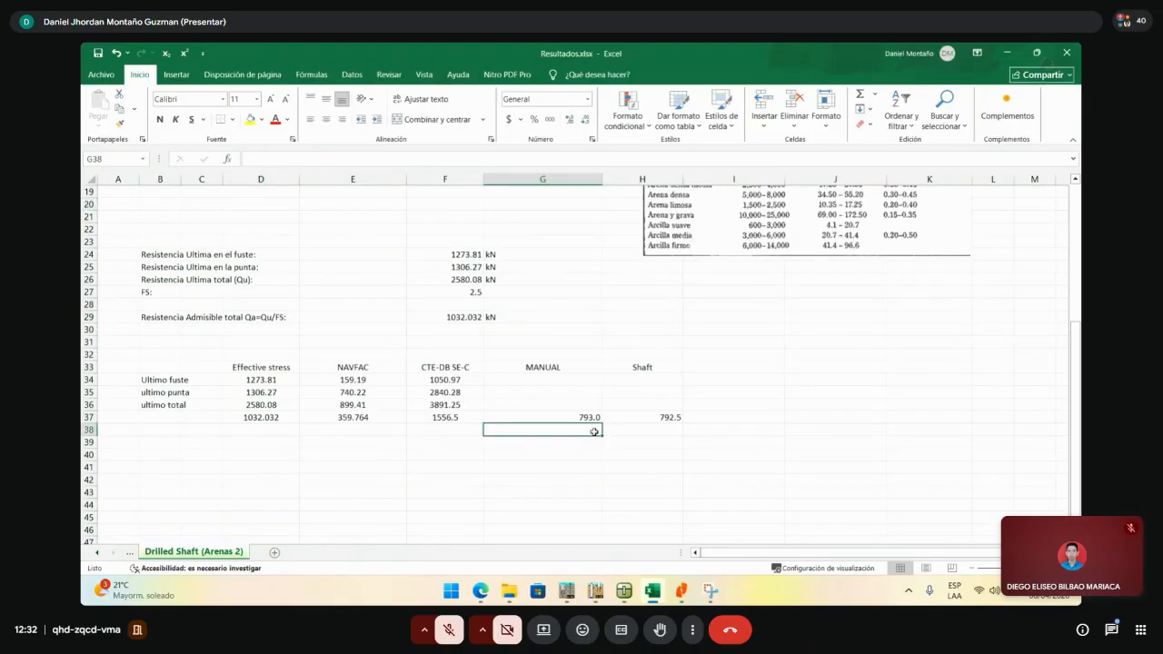
click(631, 418)
click(544, 367)
drag(544, 368, 641, 418)
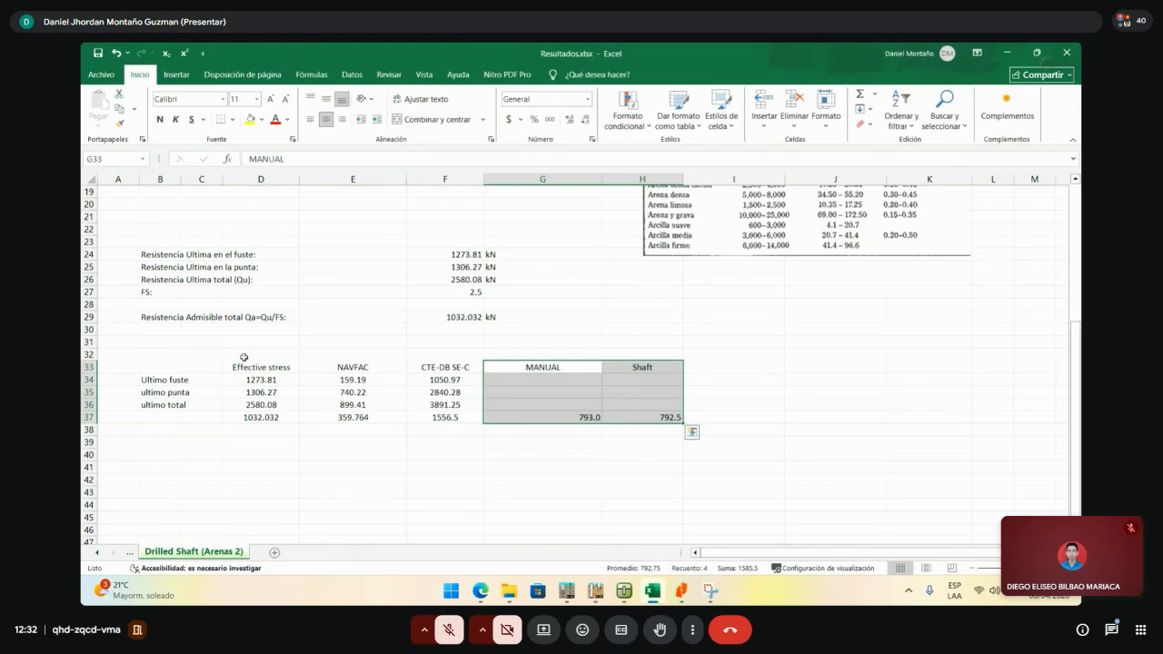
drag(245, 378, 257, 418)
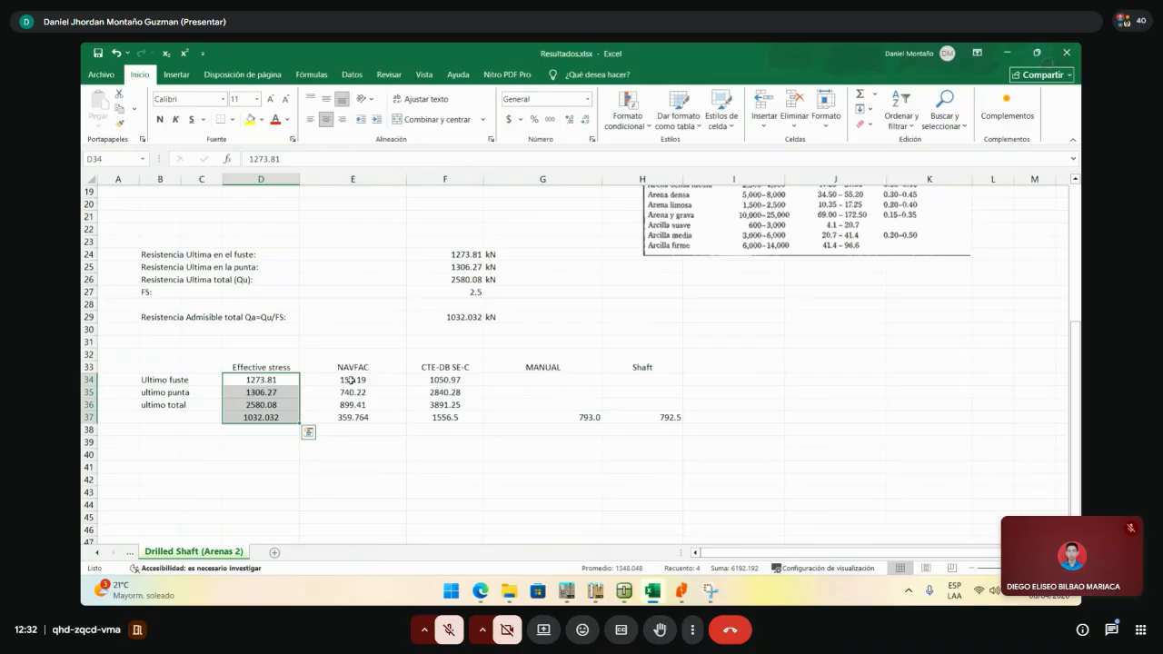
mouse_move(273, 442)
mouse_down()
mouse_move(276, 368)
mouse_move(278, 420)
mouse_up()
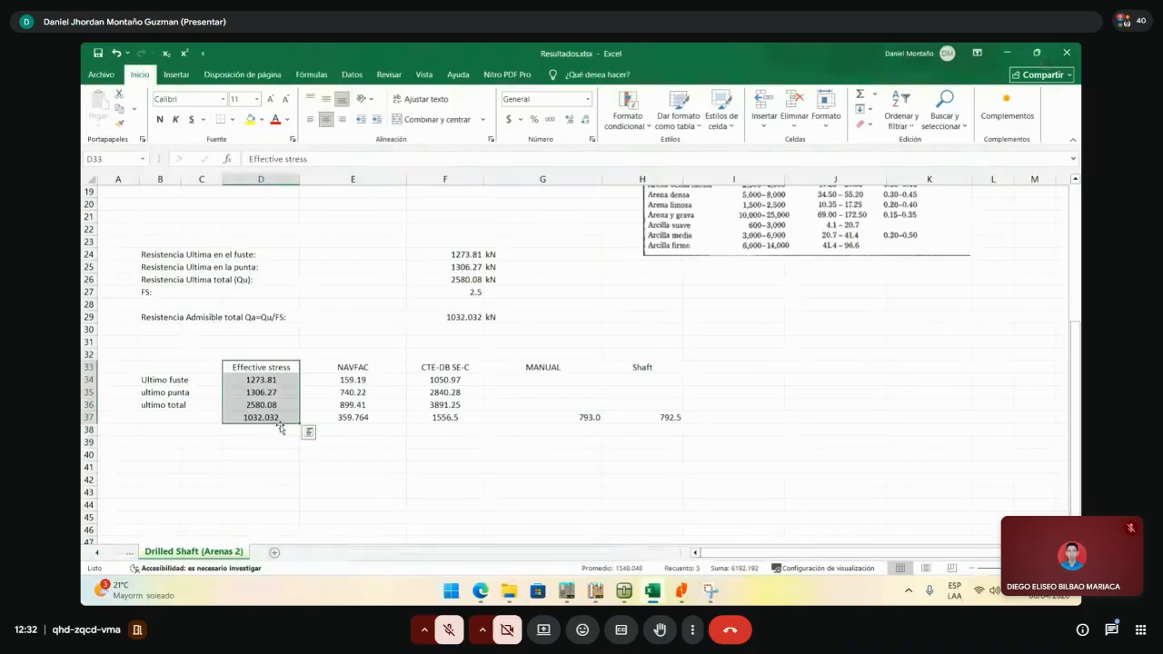
click(280, 403)
click(253, 427)
click(259, 416)
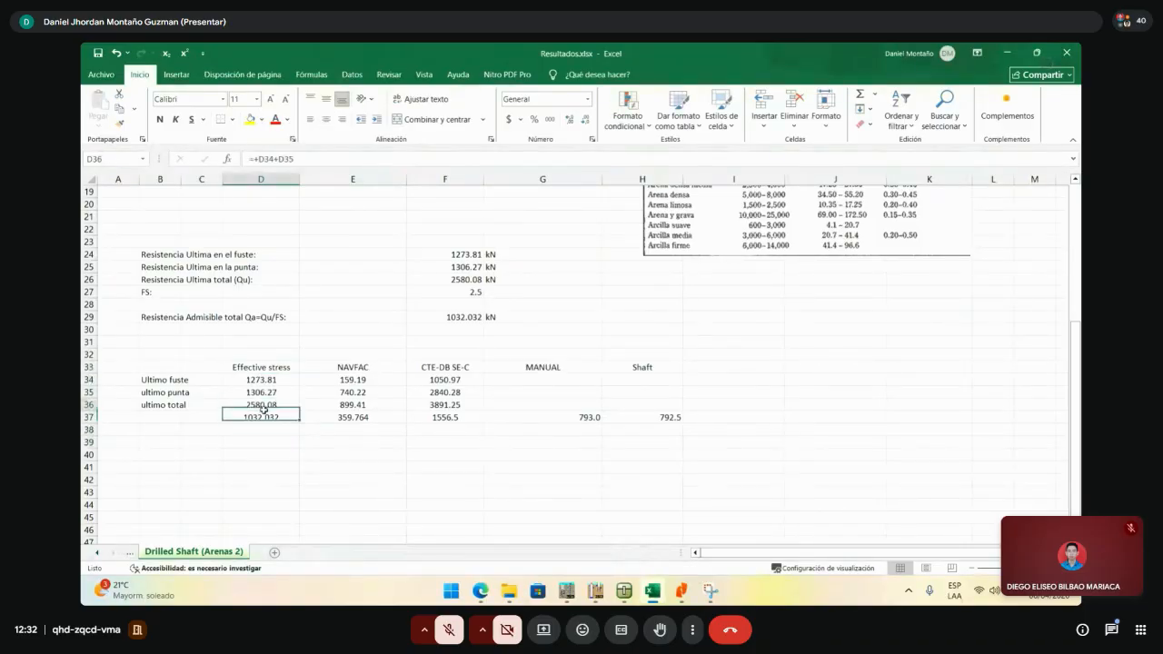
click(272, 367)
- Recheck the effective-stress shaft, tip, ultimate and admissible cells, then minimize Excel
click(780, 365)
click(797, 366)
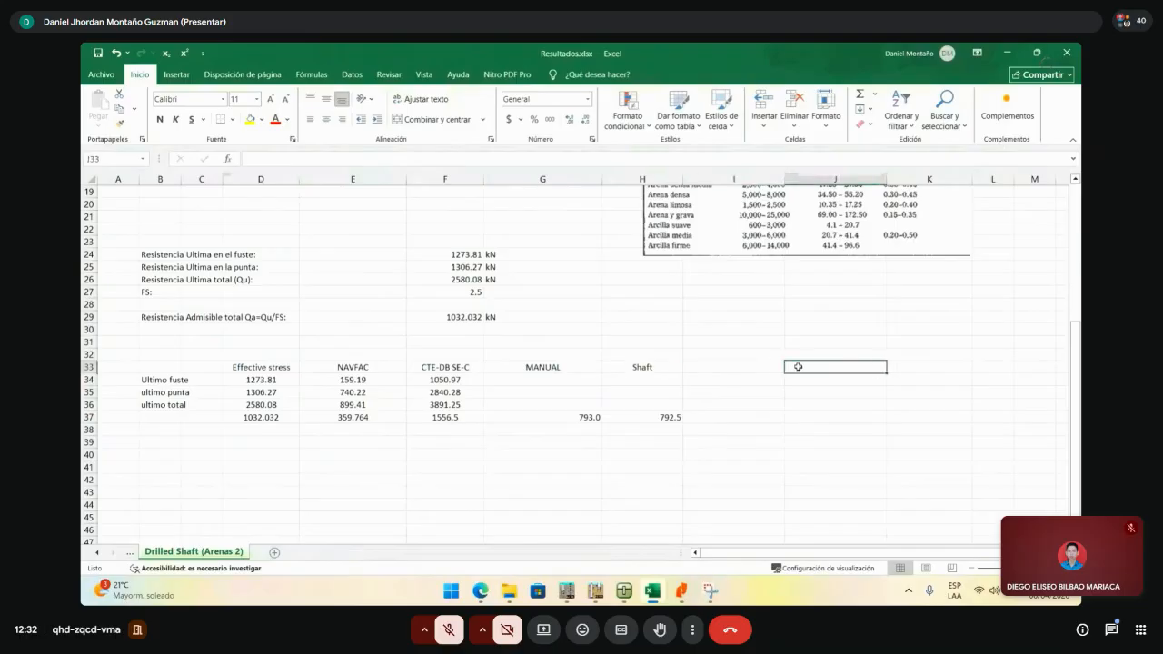
click(269, 377)
click(269, 391)
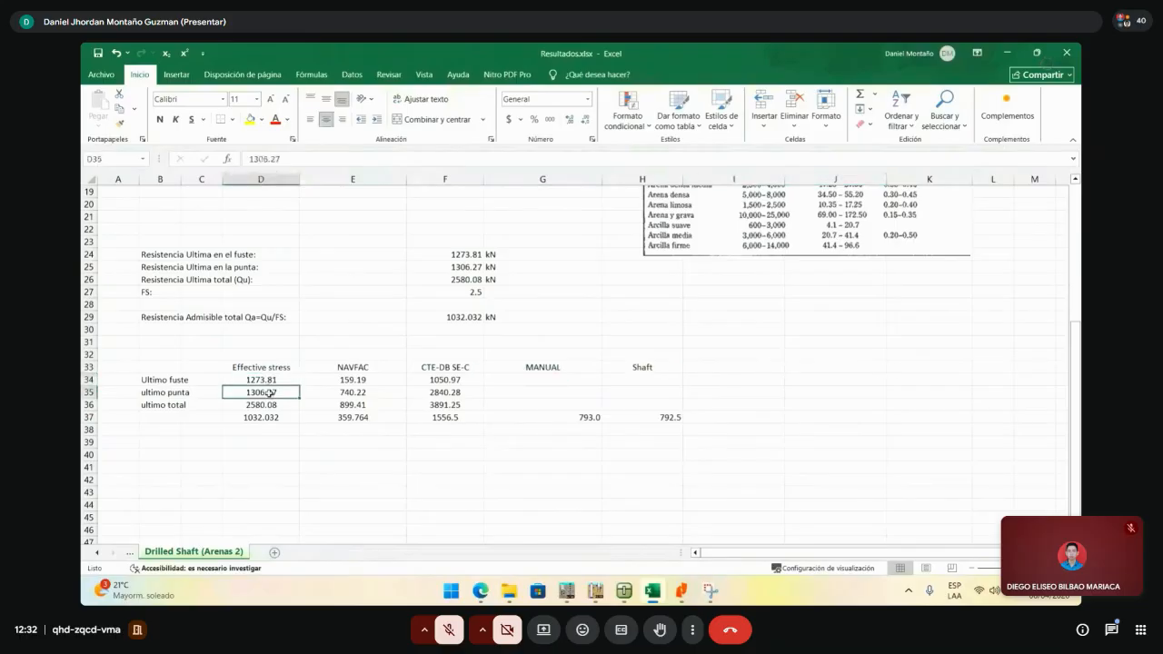
click(255, 405)
click(269, 417)
click(263, 405)
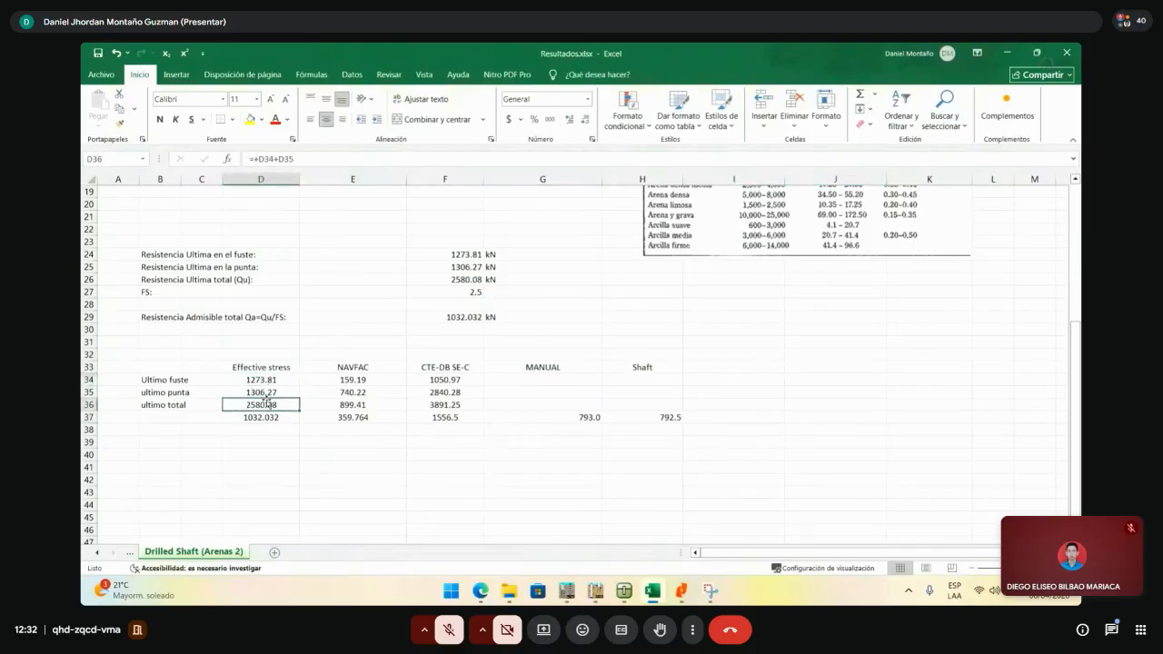
click(271, 392)
click(273, 378)
click(284, 366)
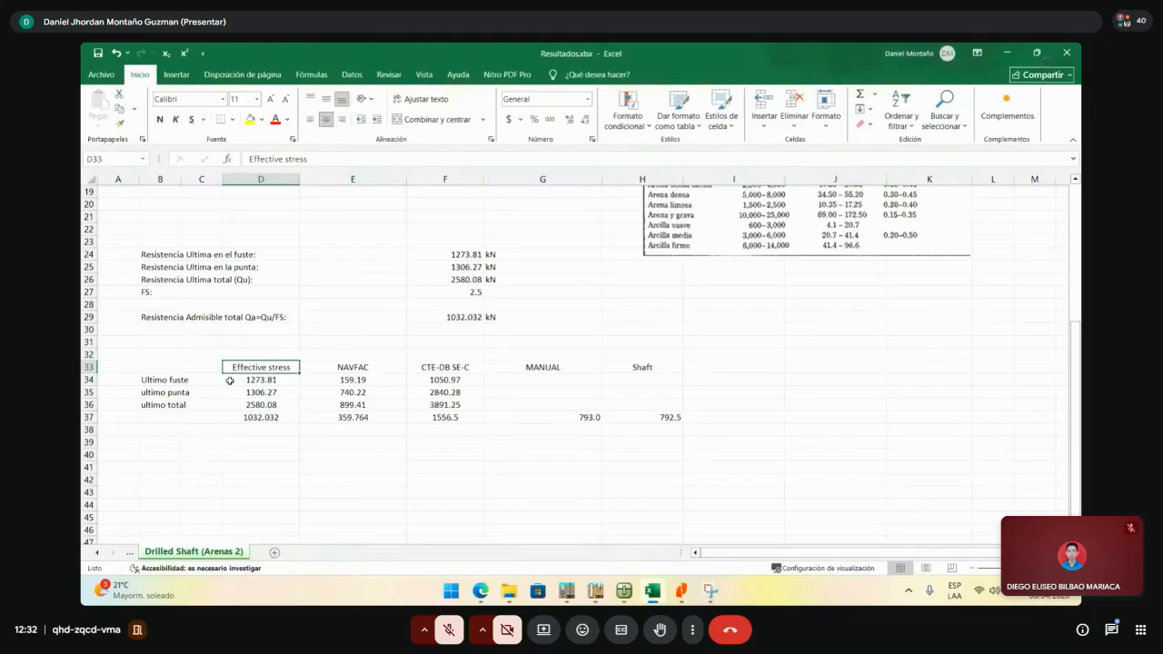
click(733, 364)
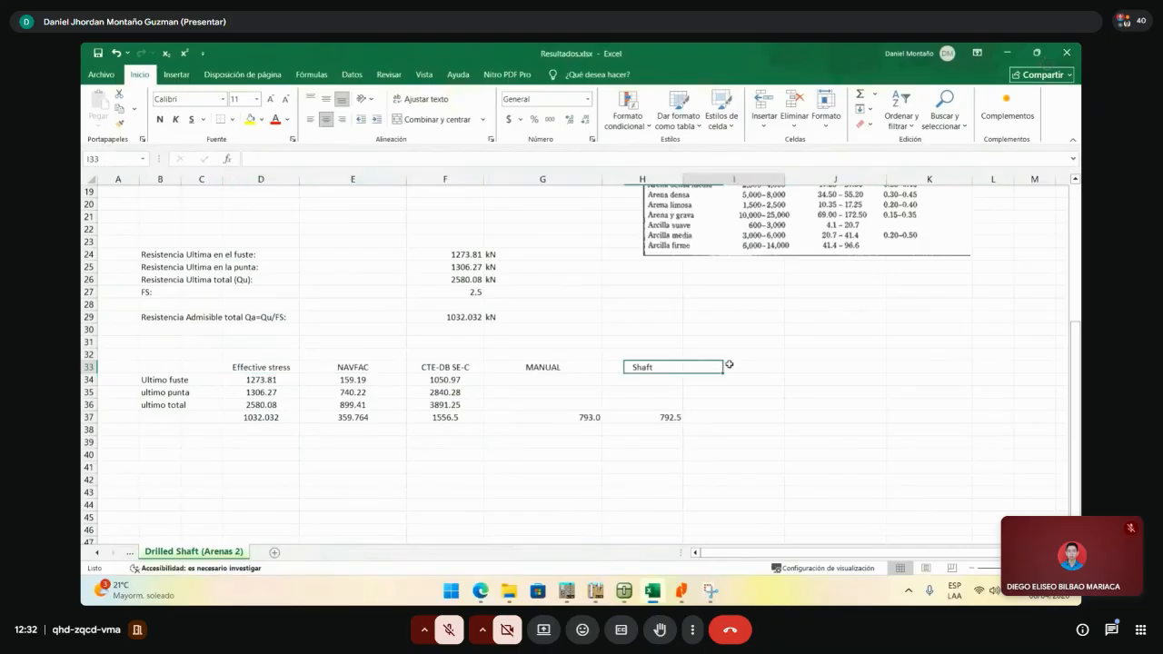
click(797, 365)
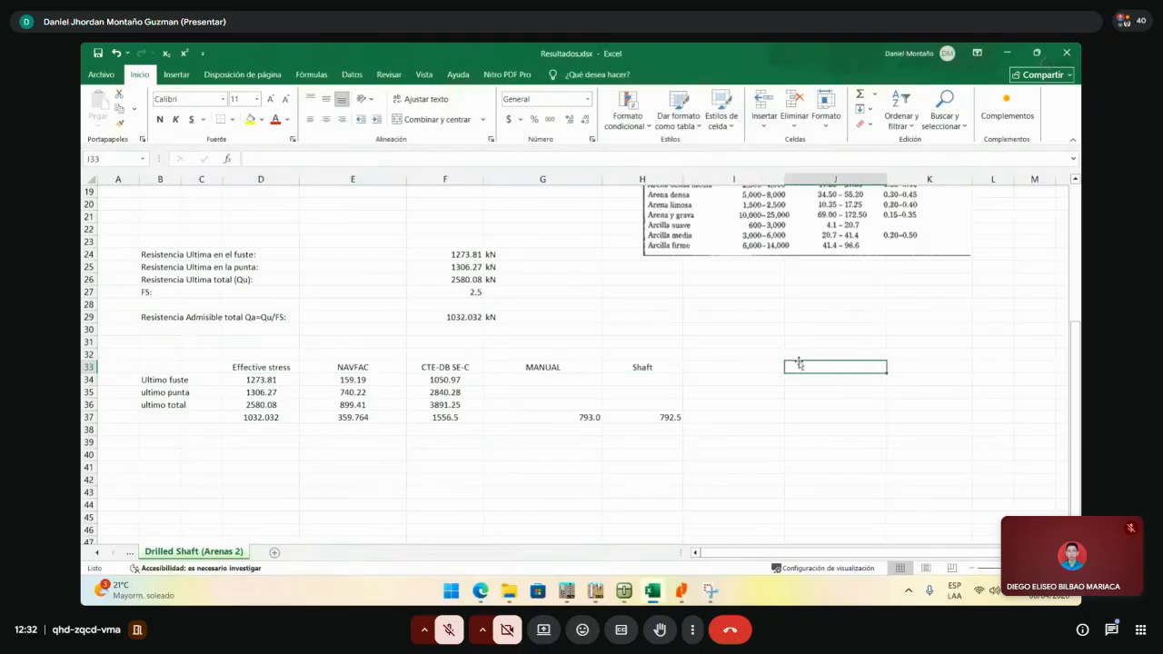
click(283, 381)
click(285, 391)
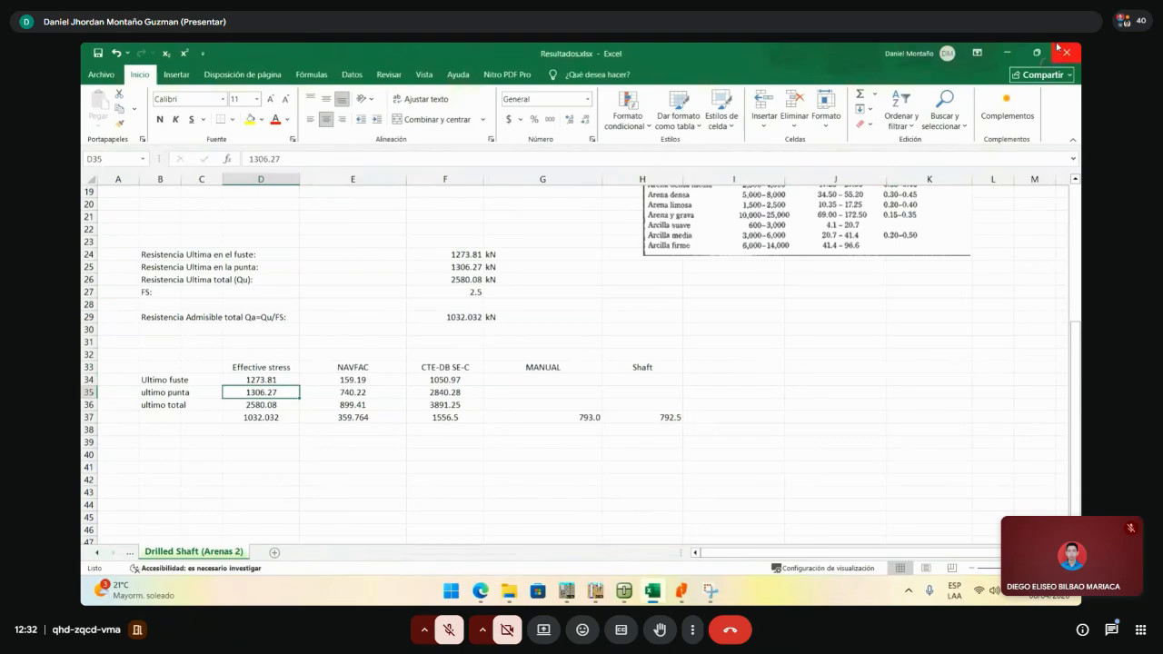
click(1003, 55)
- Edit the pile analysis settings to use Effective stress for drained conditions, then show the soils list
click(545, 164)
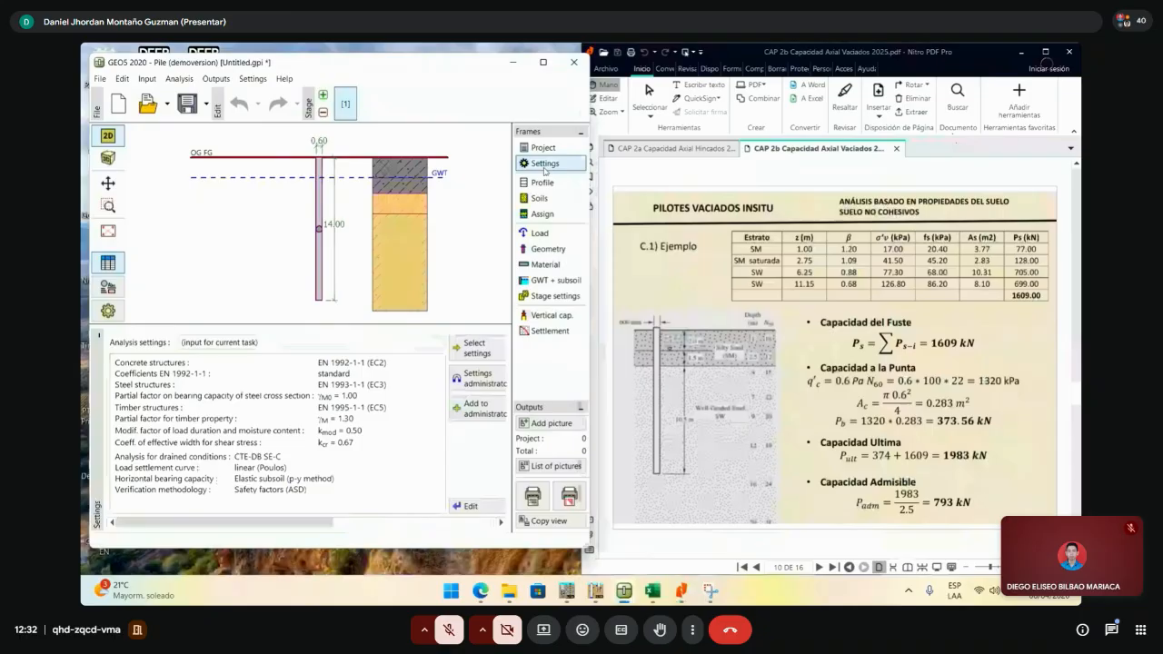
drag(582, 391, 738, 391)
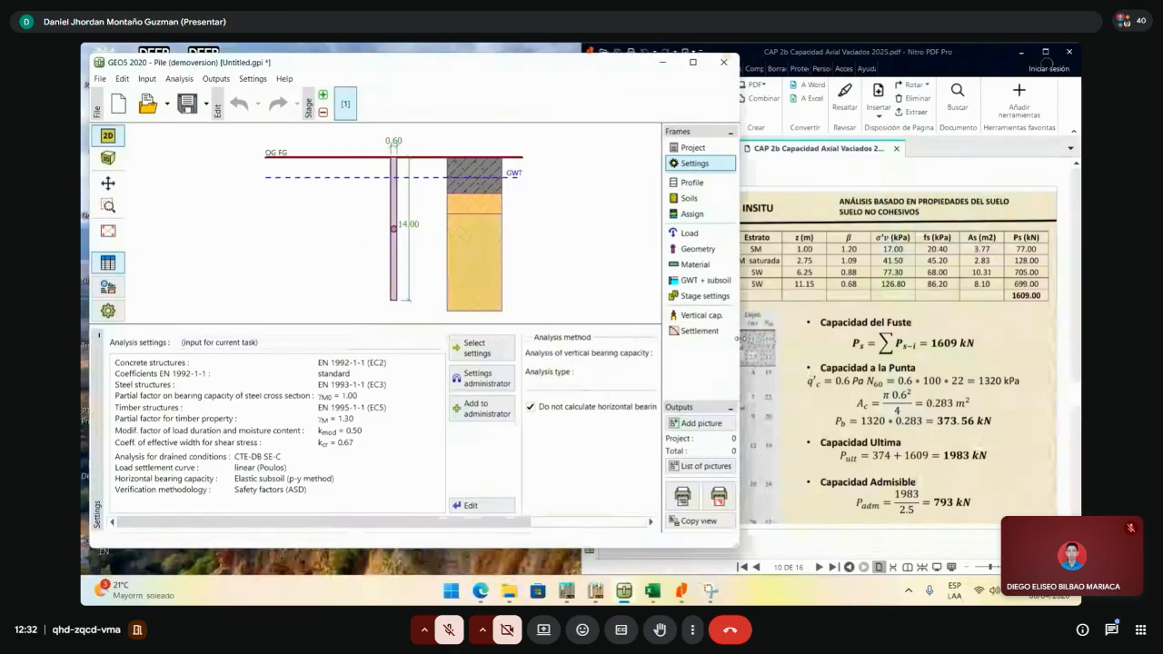
click(500, 505)
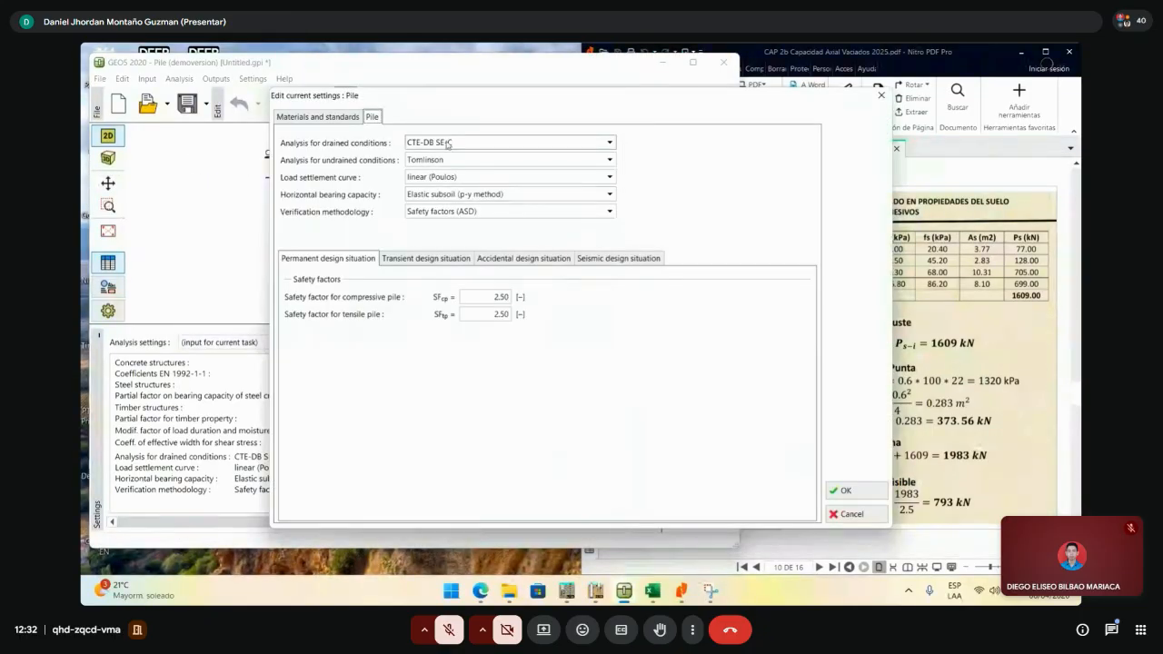
click(502, 143)
click(432, 165)
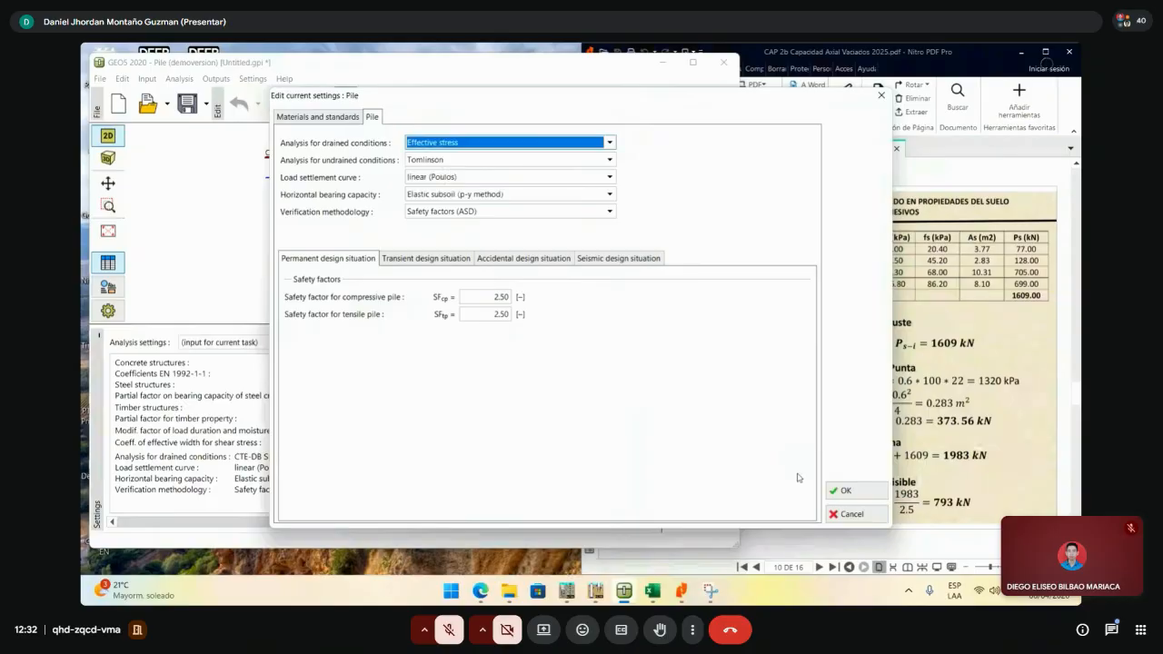
click(842, 491)
click(689, 198)
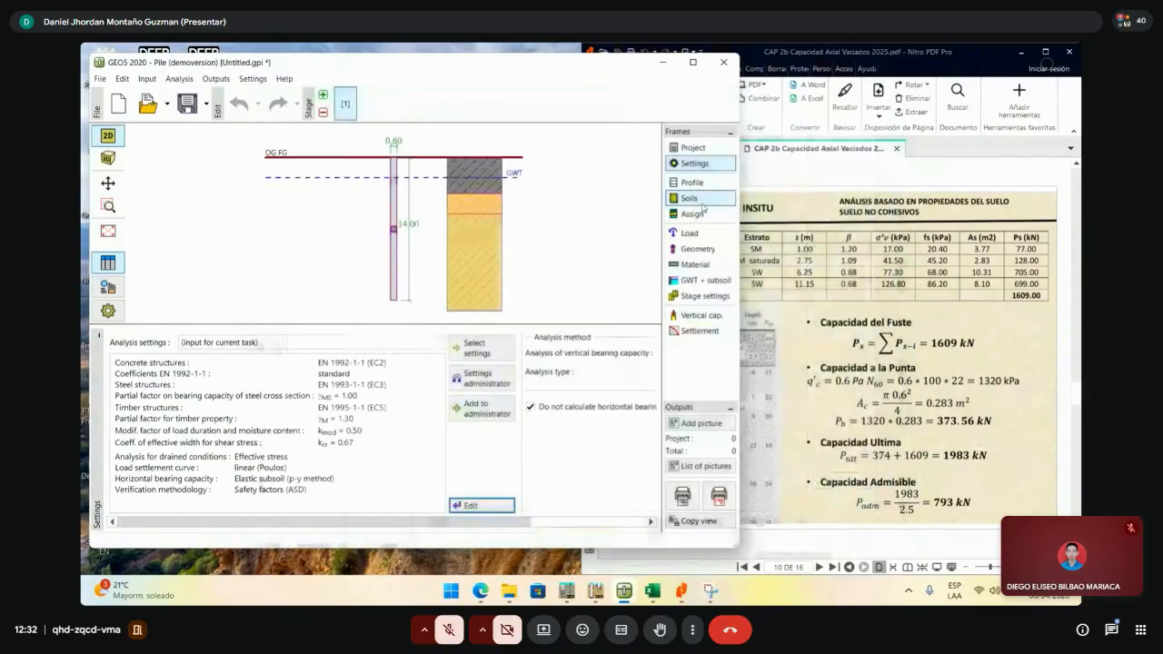
- Set SM 1's bearing capacity coefficient βp to 1 after 1.20 is rejected as out of range
double_click(223, 378)
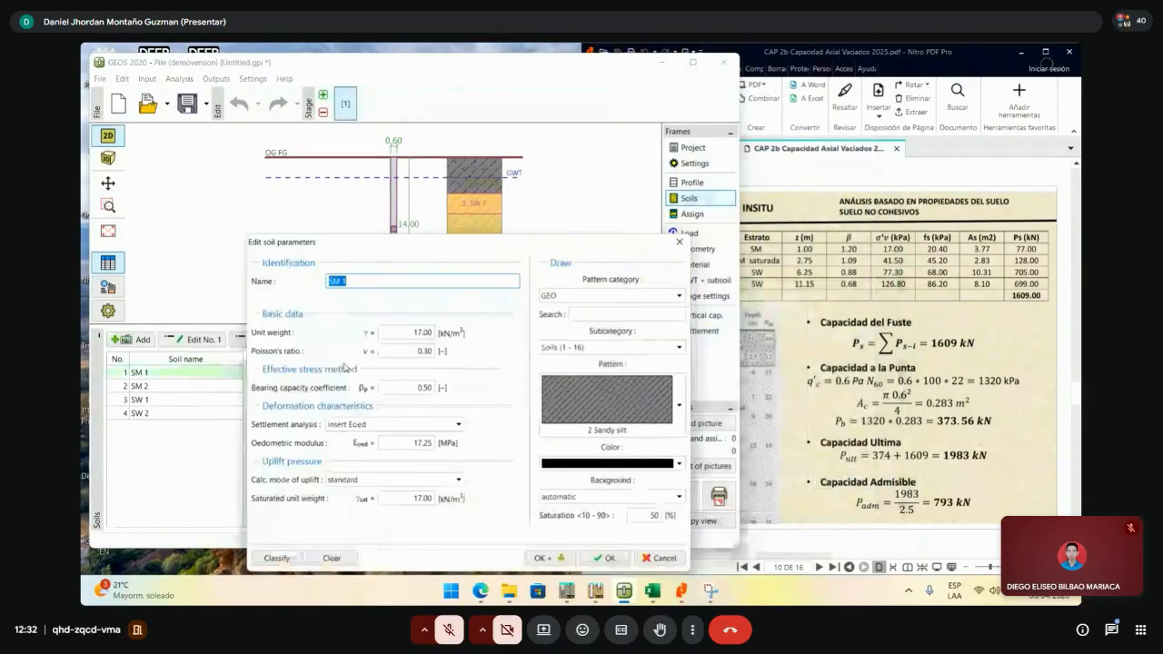
click(923, 341)
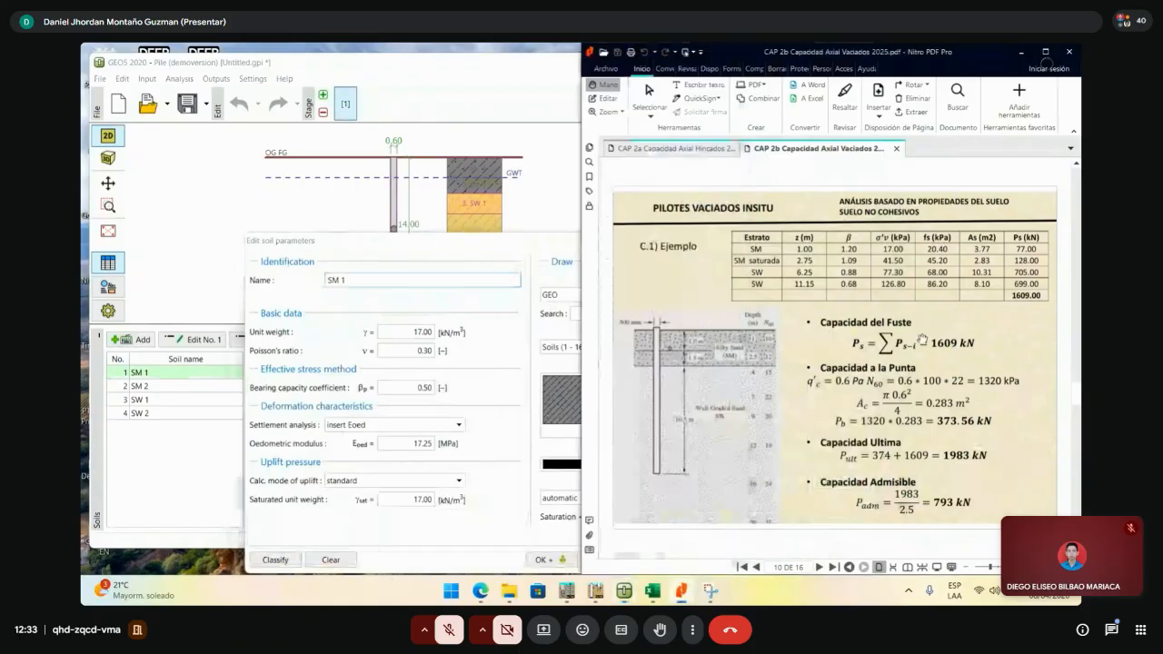
drag(581, 137, 665, 131)
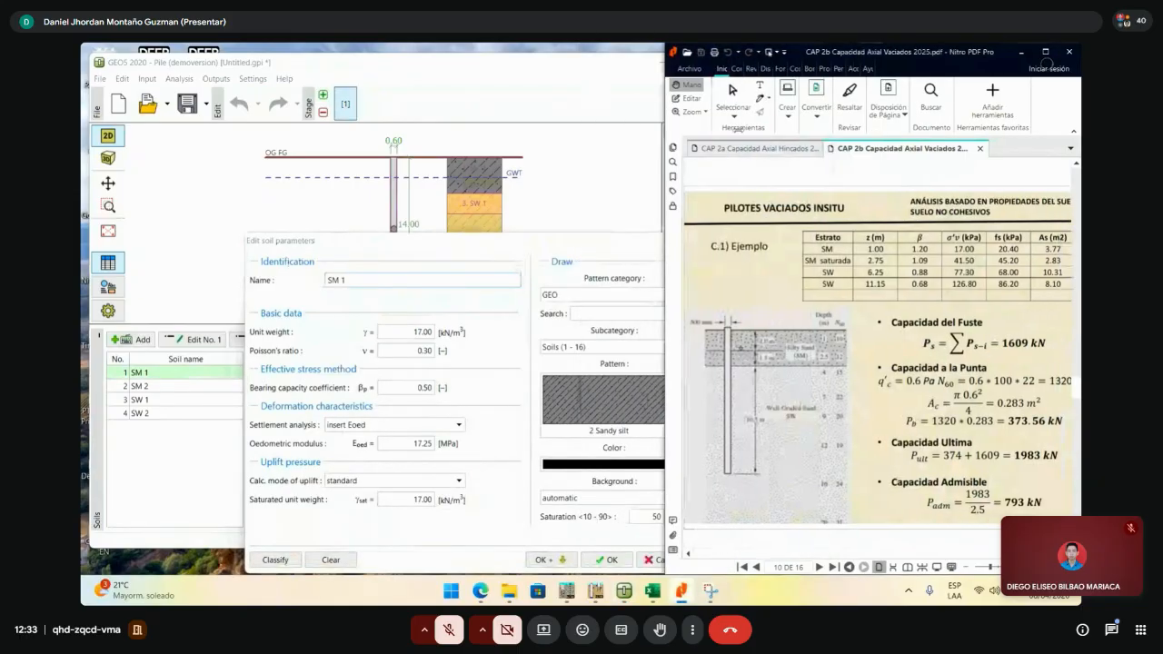
double_click(424, 387)
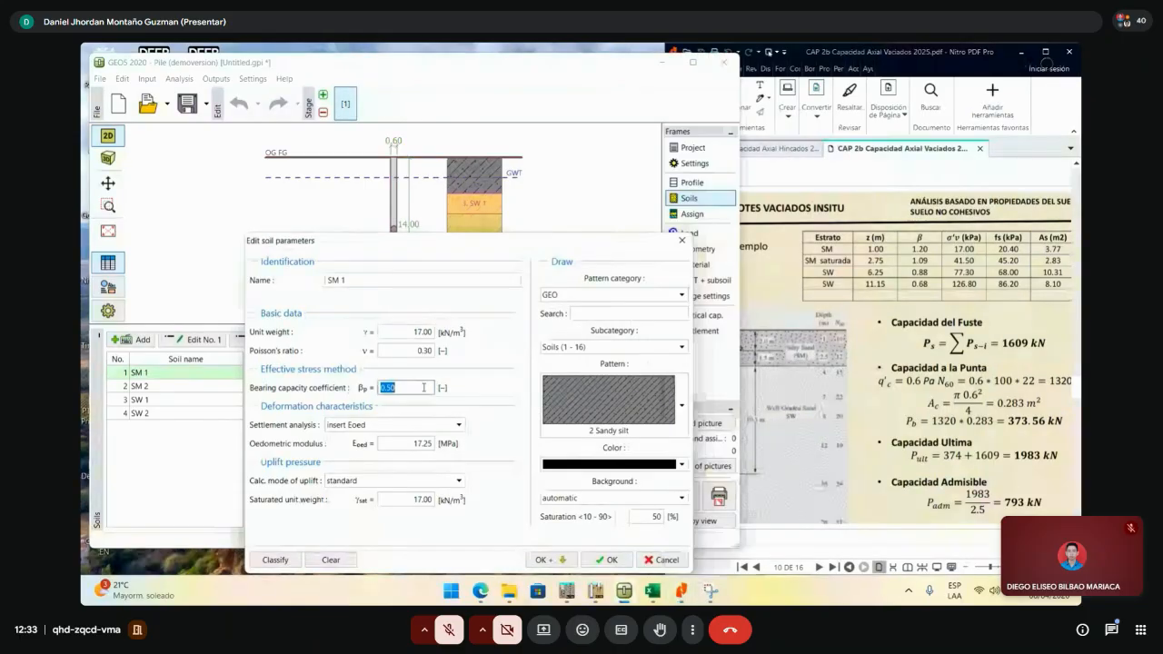
text(1.20)
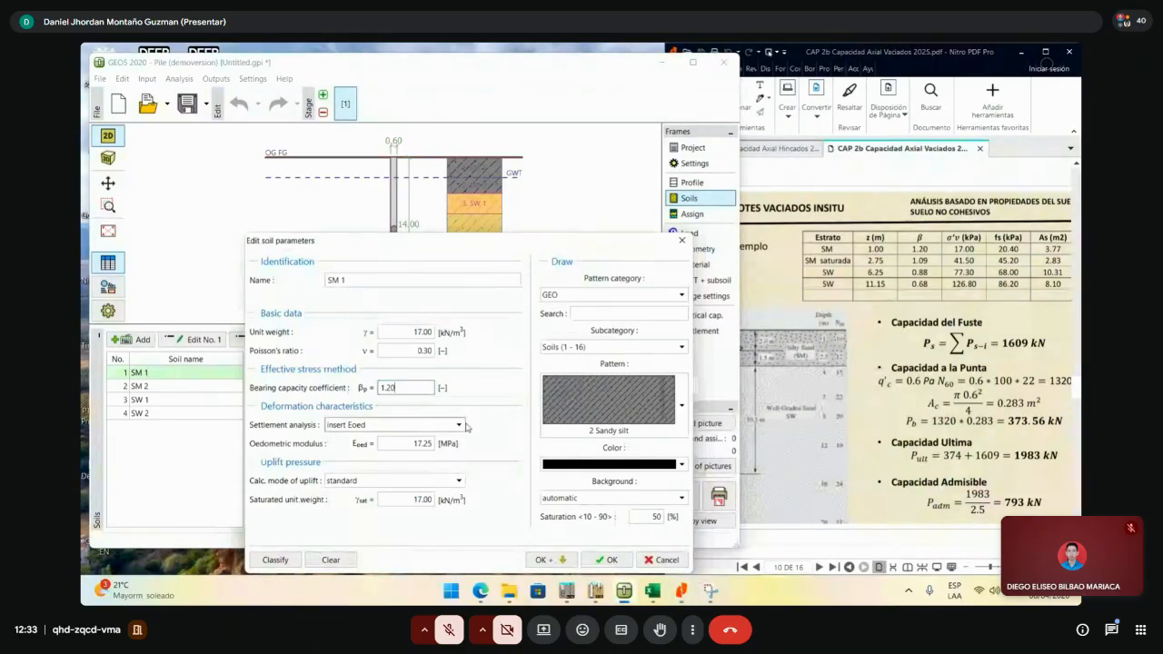
click(424, 350)
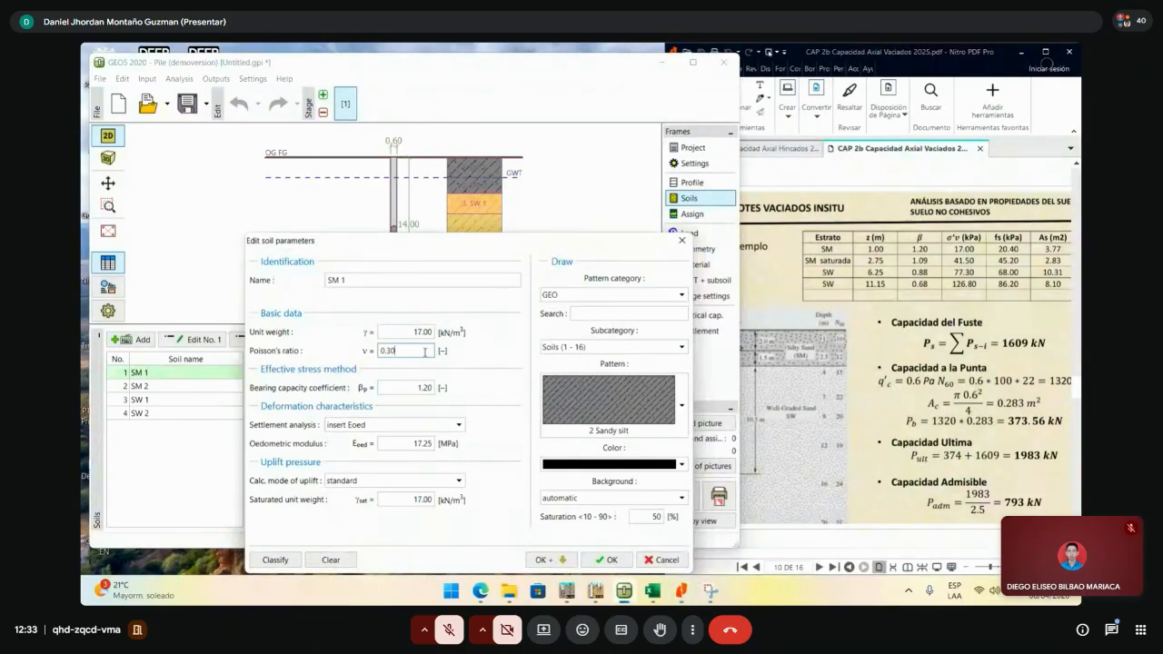
key(Tab)
drag(428, 242, 379, 179)
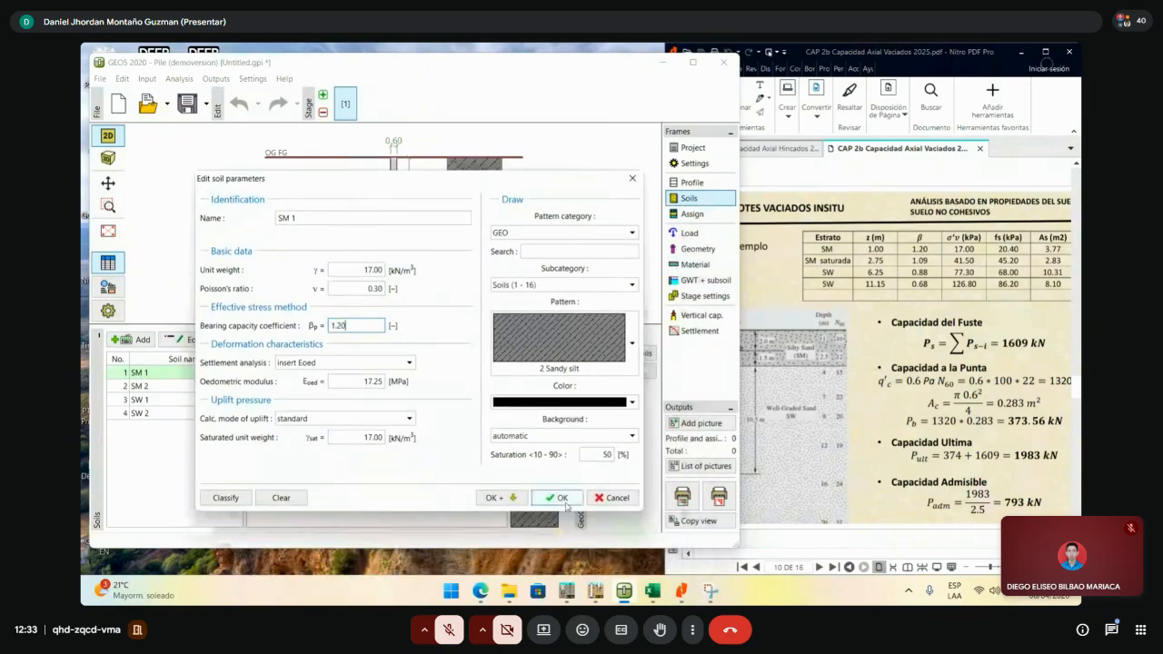
click(498, 498)
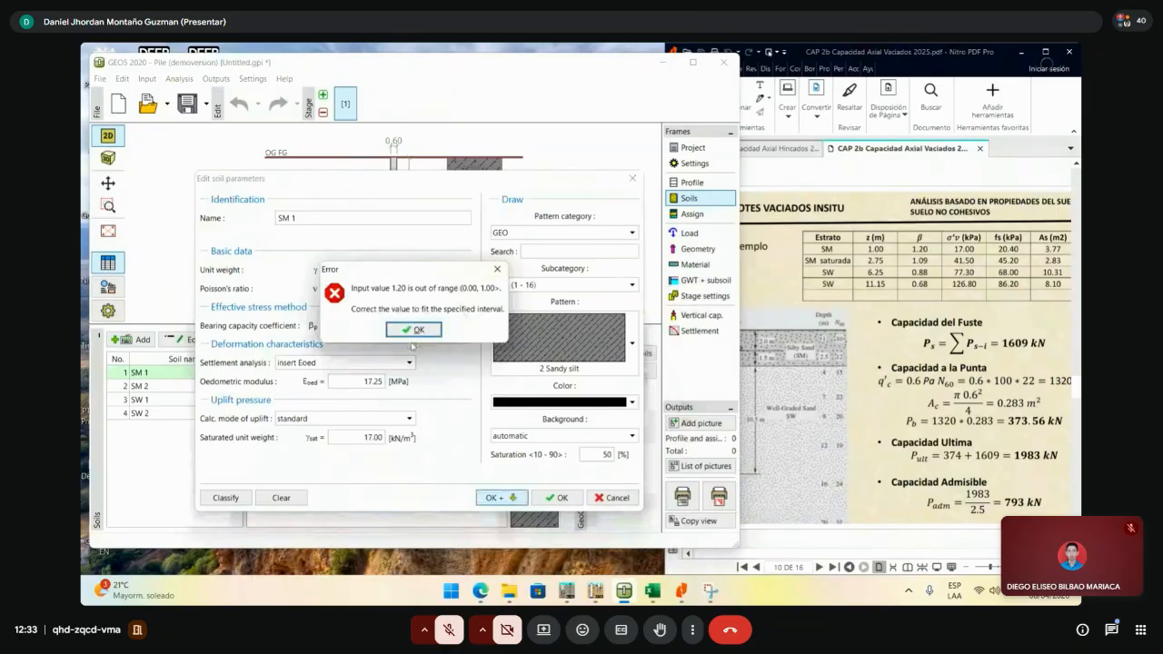
click(419, 328)
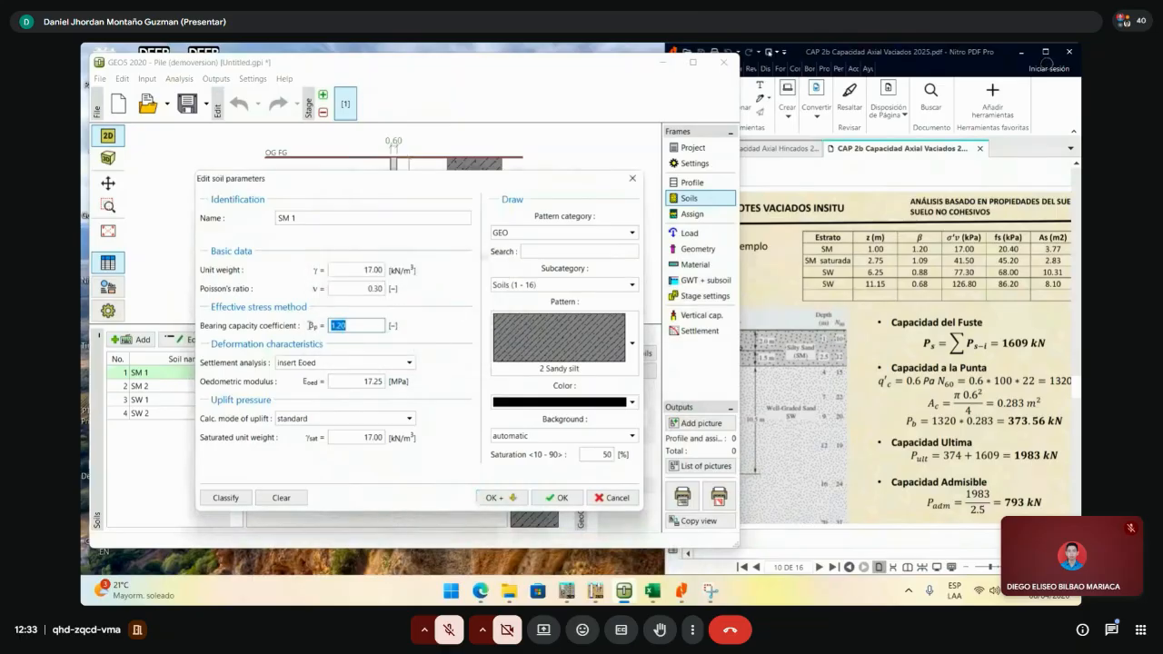
text(1)
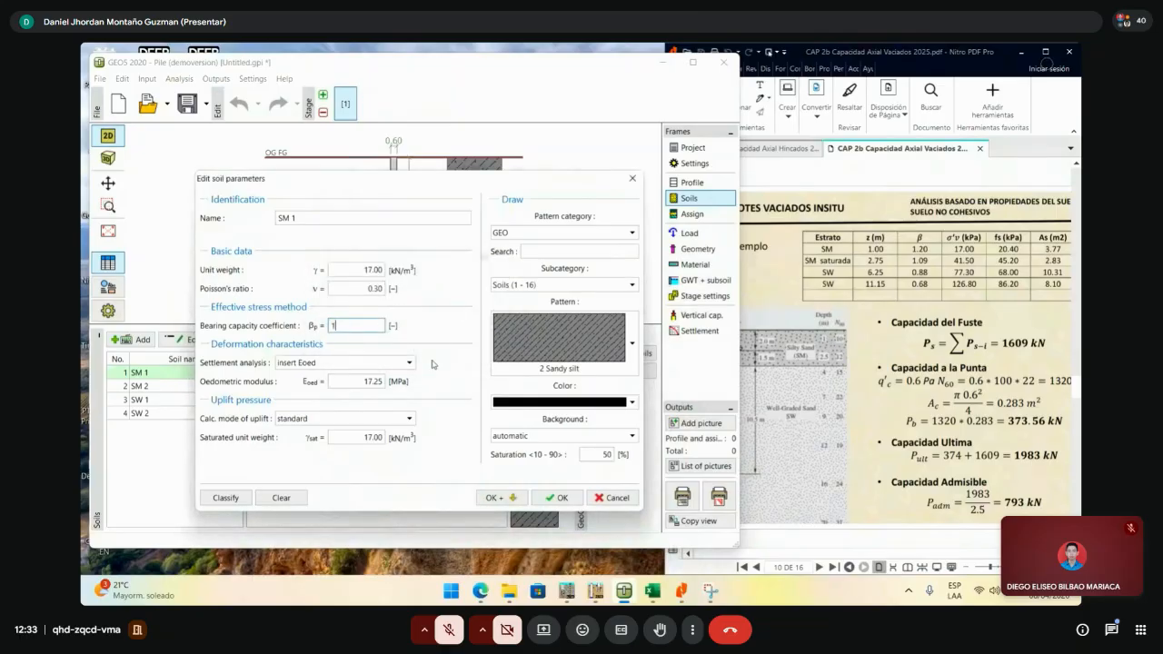
click(511, 498)
- Set SM 2's βp to 1 after 1.09 is rejected as out of range
click(380, 328)
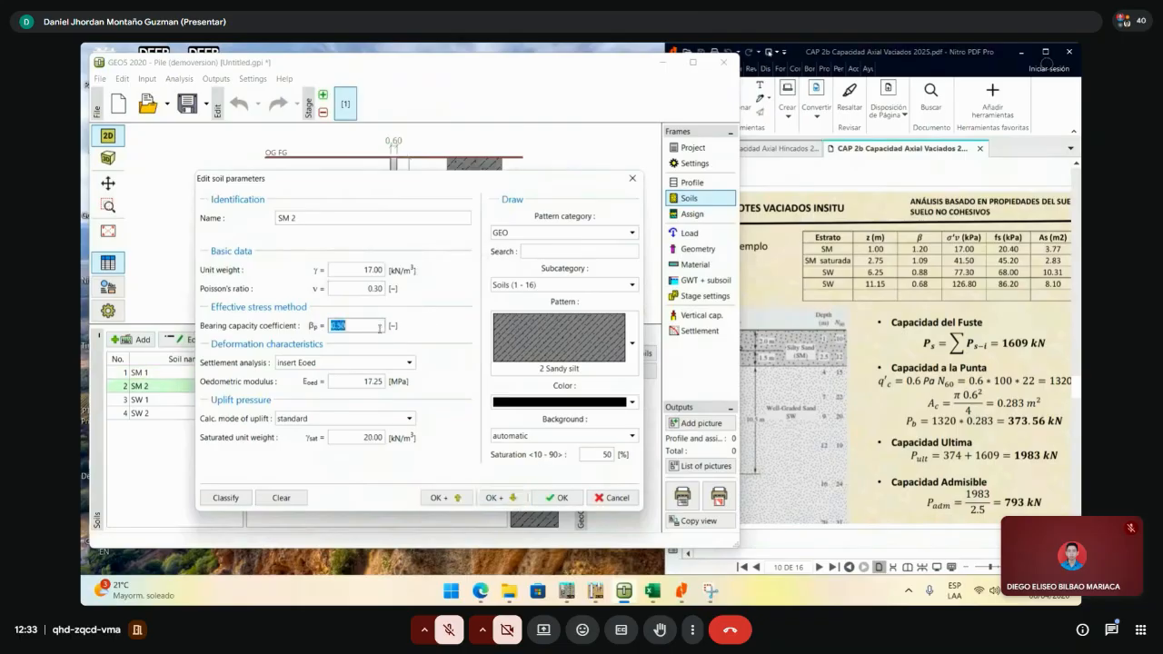
text(1.09)
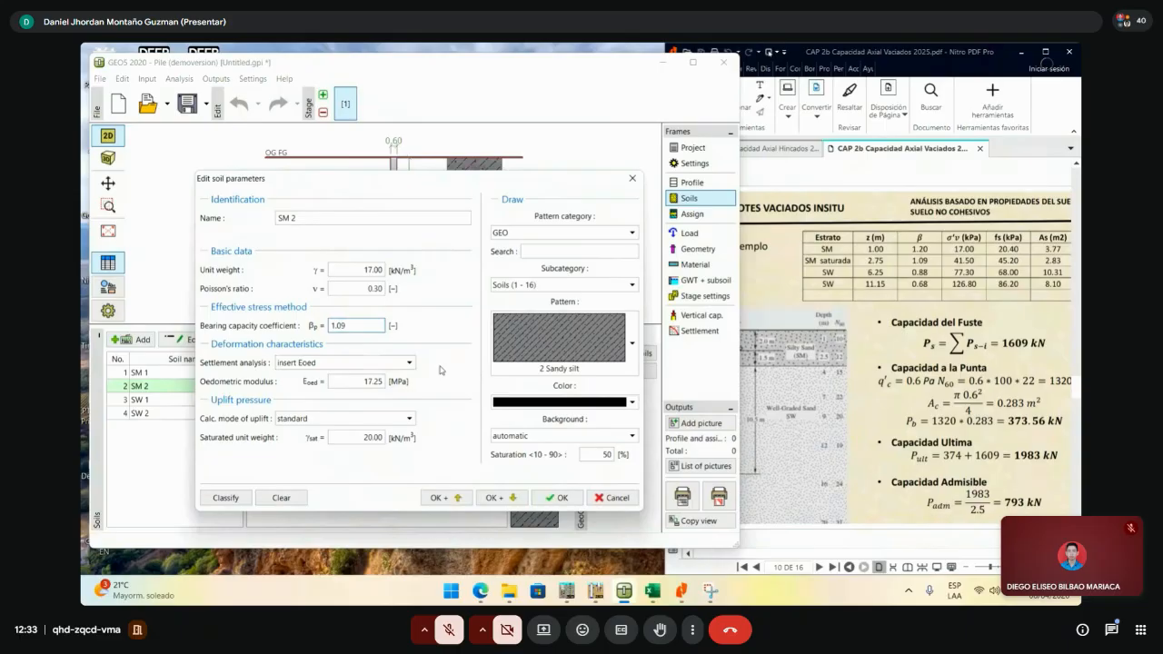
click(498, 498)
click(414, 330)
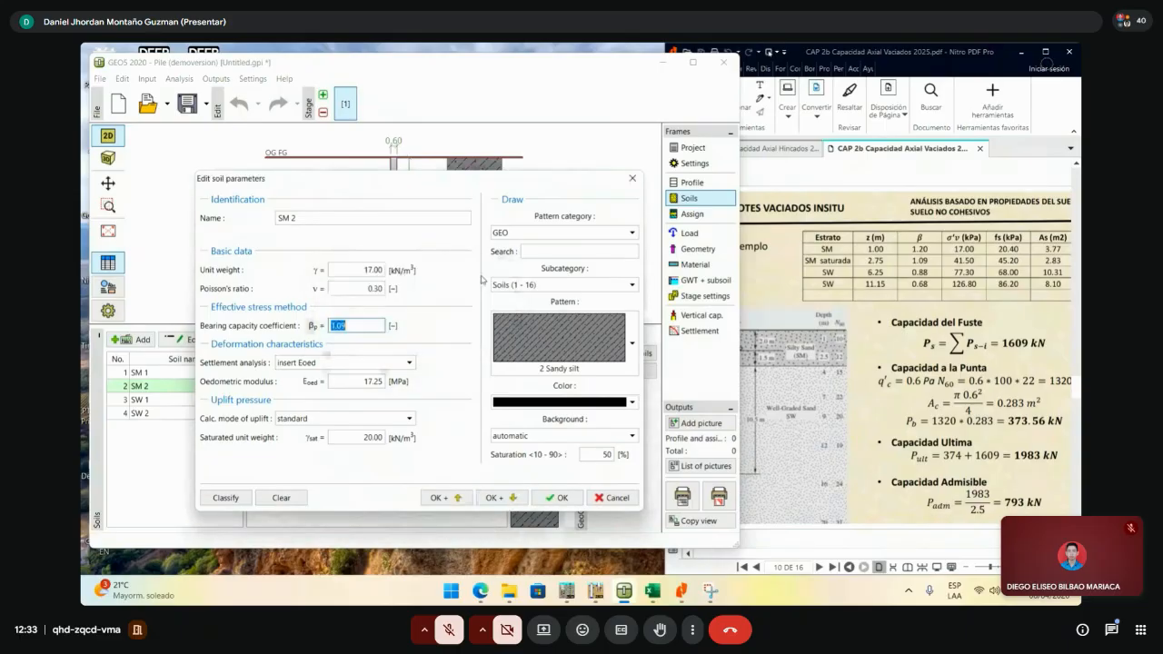
text(1)
click(512, 498)
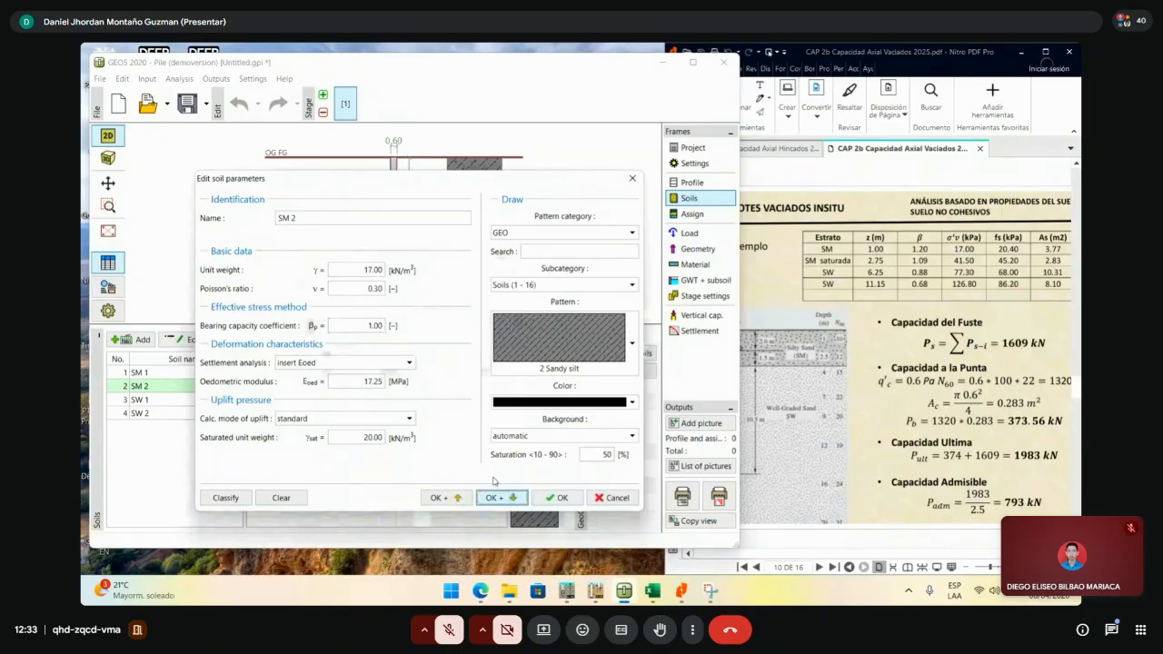
- Give SW 1 a βp of 0.88 and SW 2 a βp of 0.68, then confirm
double_click(374, 325)
text(0.88)
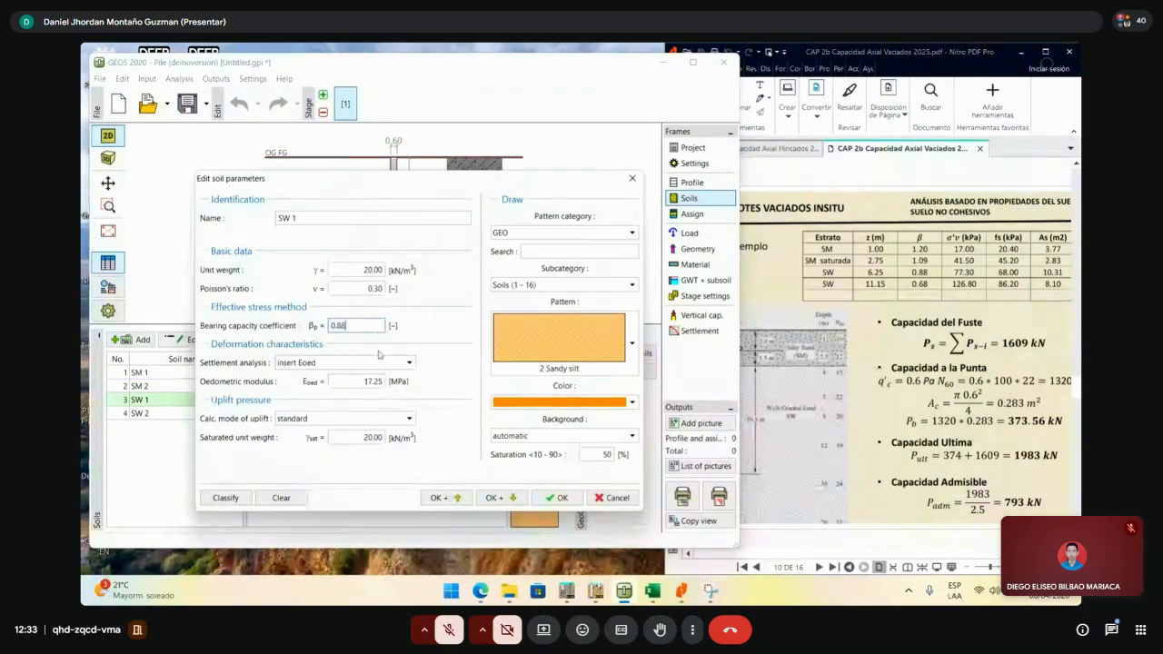
click(500, 498)
double_click(369, 325)
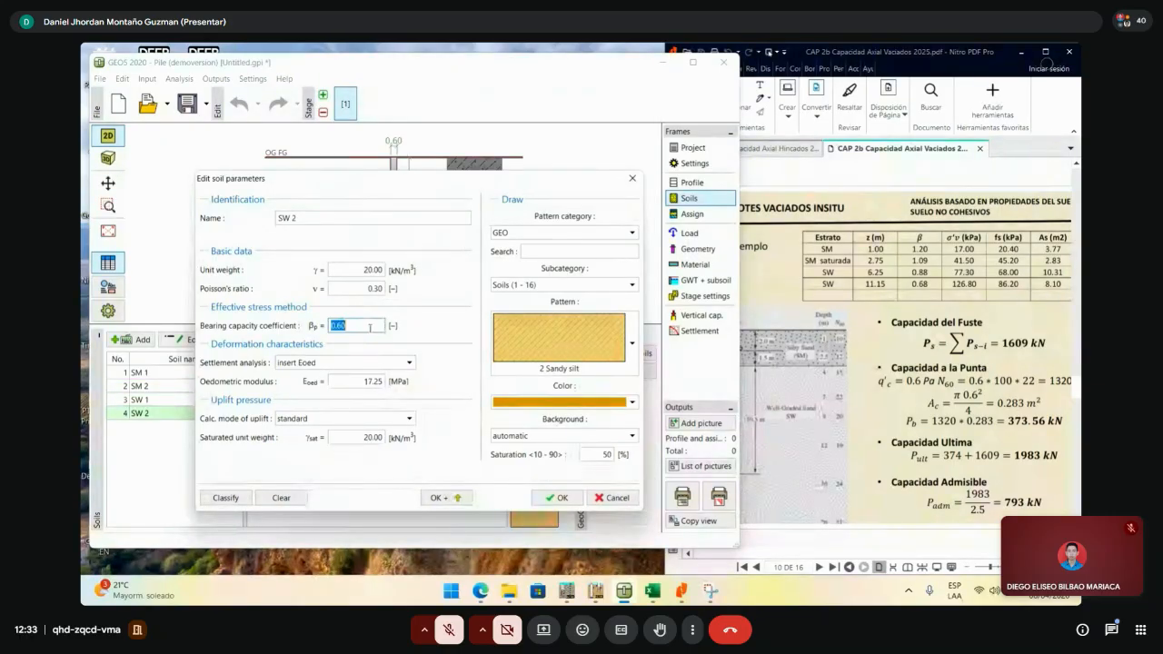
text(0.68)
click(548, 499)
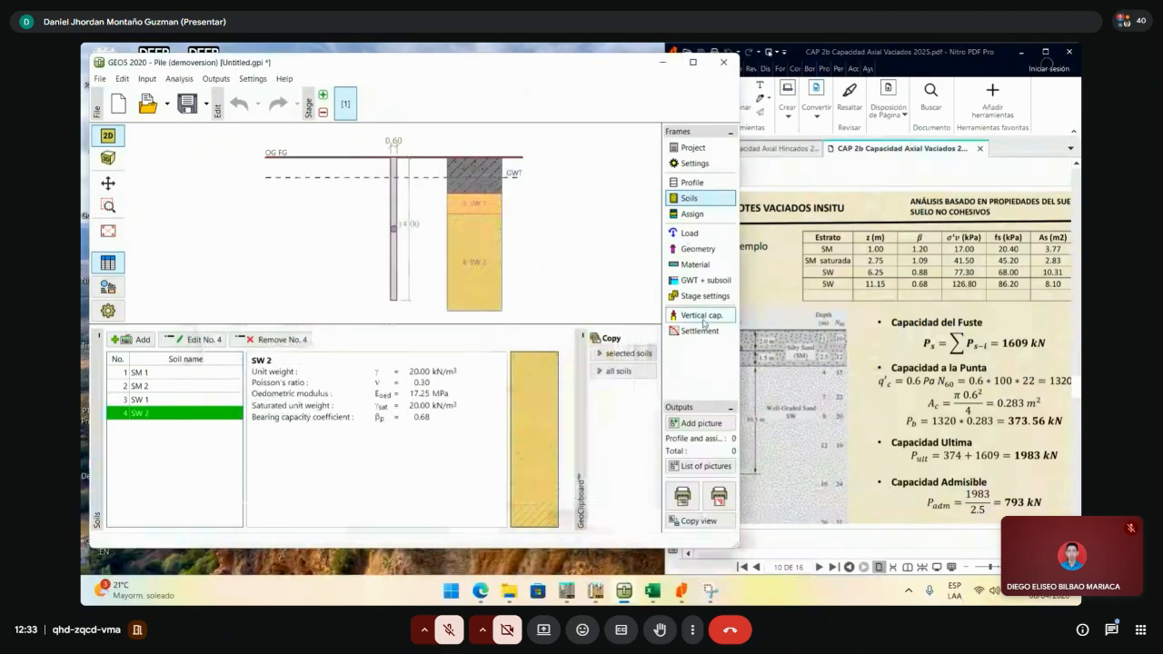
- In the Vertical cap. frame, try Np 10, then set Np to 9, giving 1983.84 kN
click(701, 317)
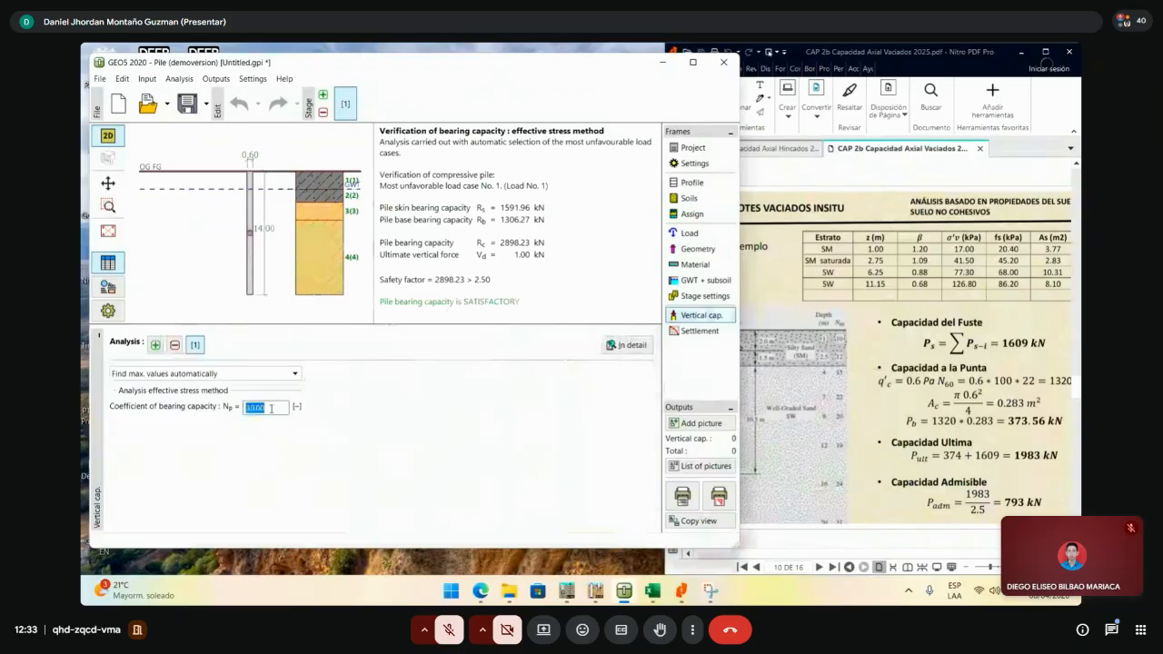
double_click(270, 409)
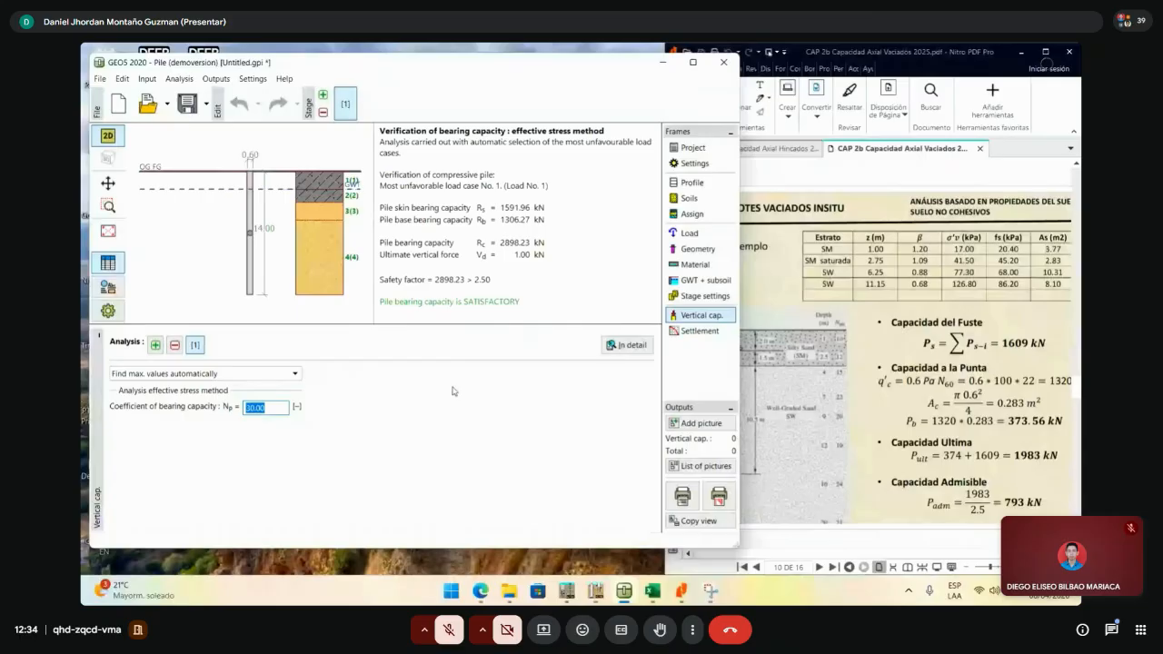
text(10)
key(Return)
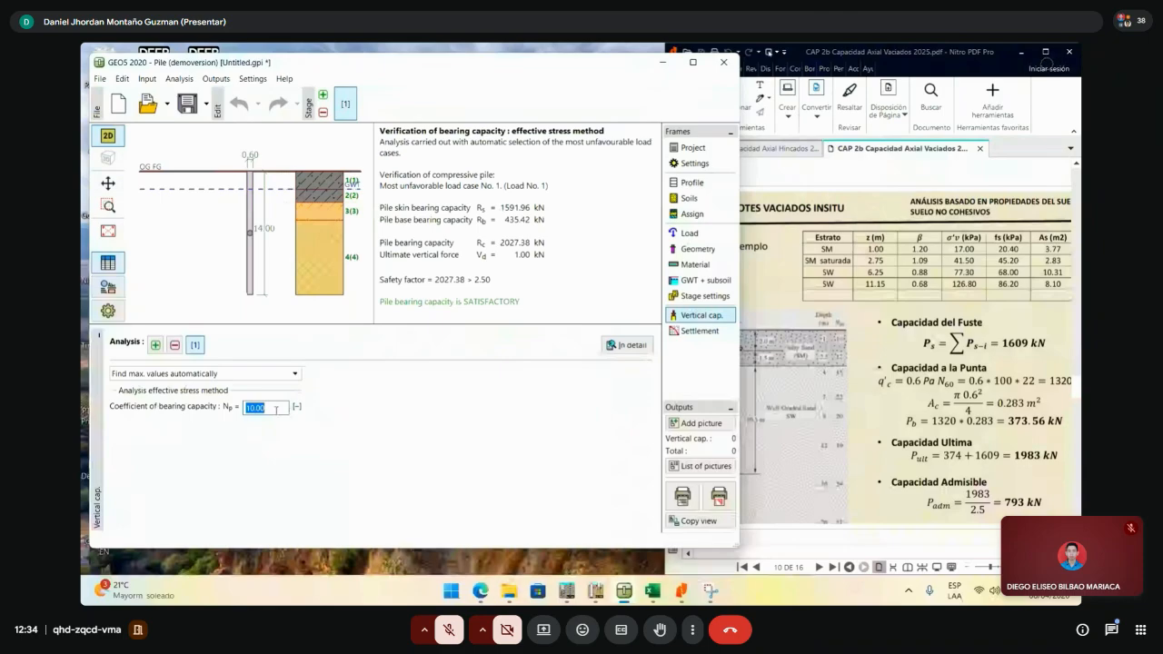
text(9)
key(Return)
- Resize the GEO5 window and bring the Excel results workbook to the front
double_click(539, 60)
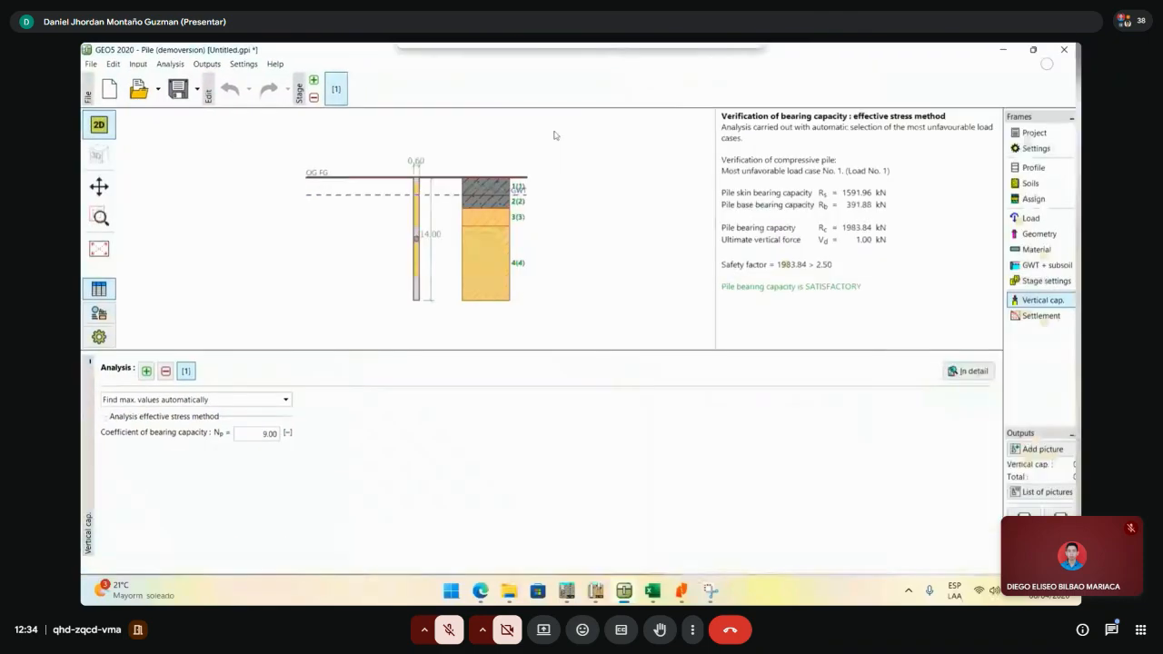
click(654, 593)
click(655, 599)
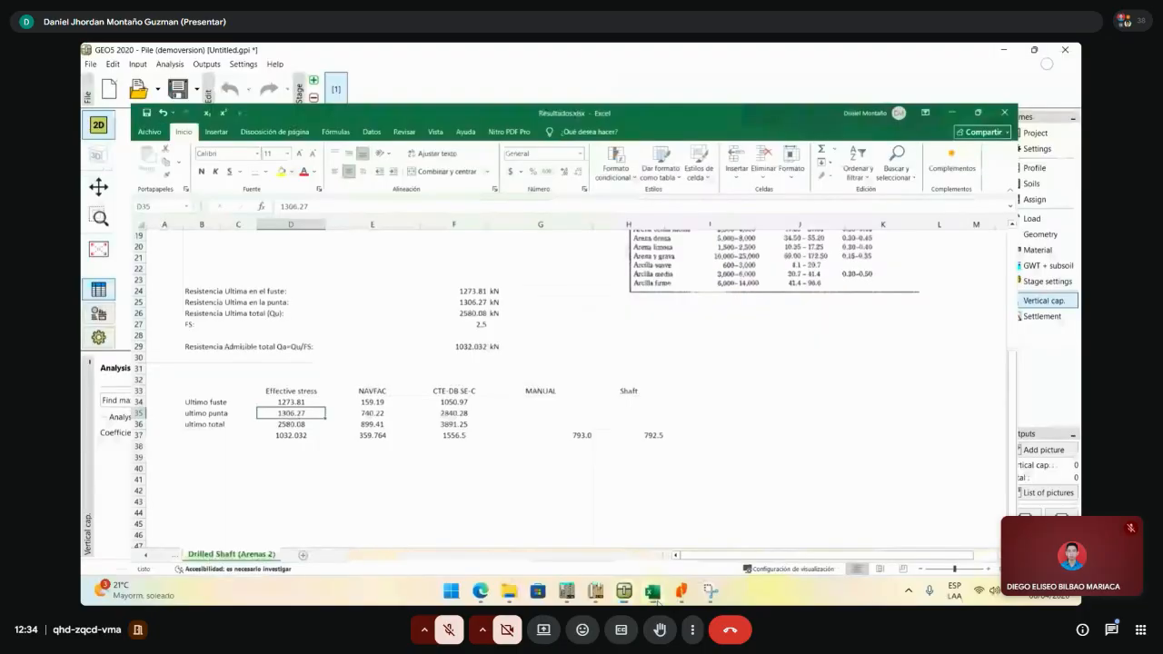
click(1034, 48)
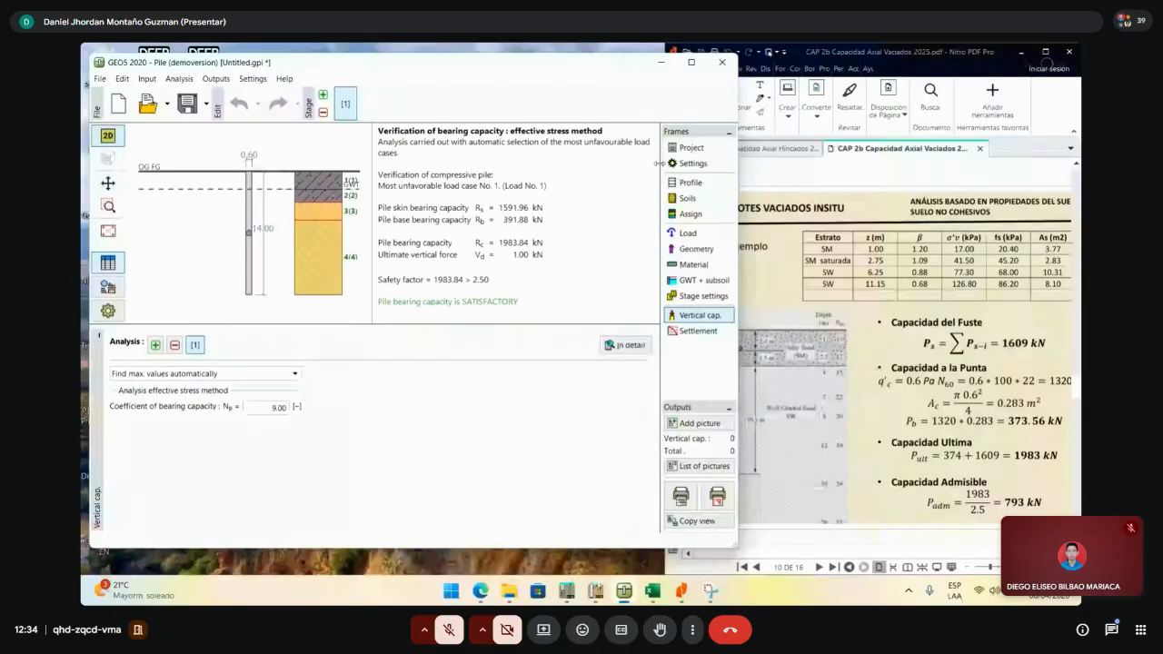
click(654, 592)
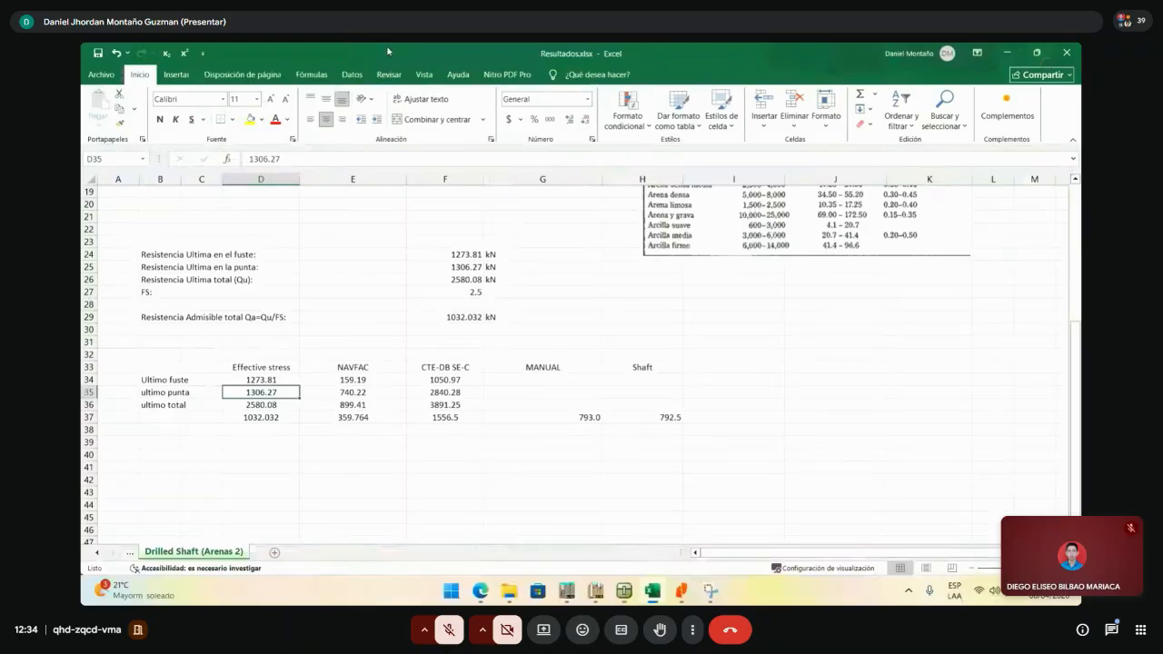
- Place Excel beside GEO5 and enter skin 1591.96 in I34 and base 391.88 in I35
drag(388, 51, 751, 60)
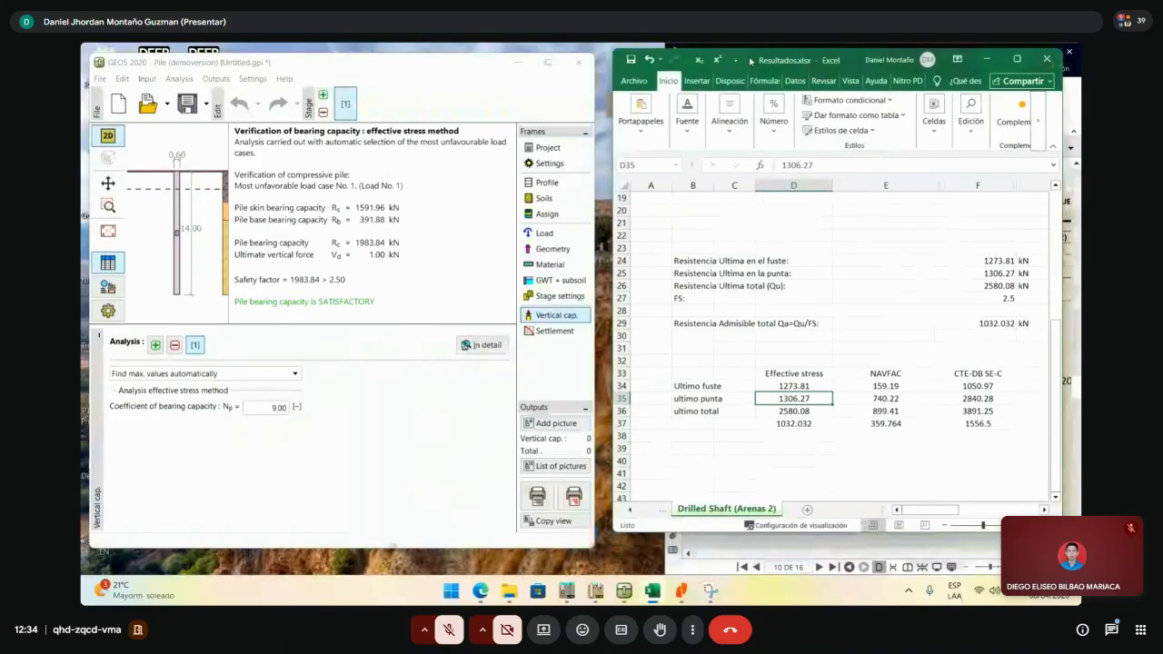
drag(751, 60, 749, 66)
drag(927, 515, 1004, 515)
click(881, 381)
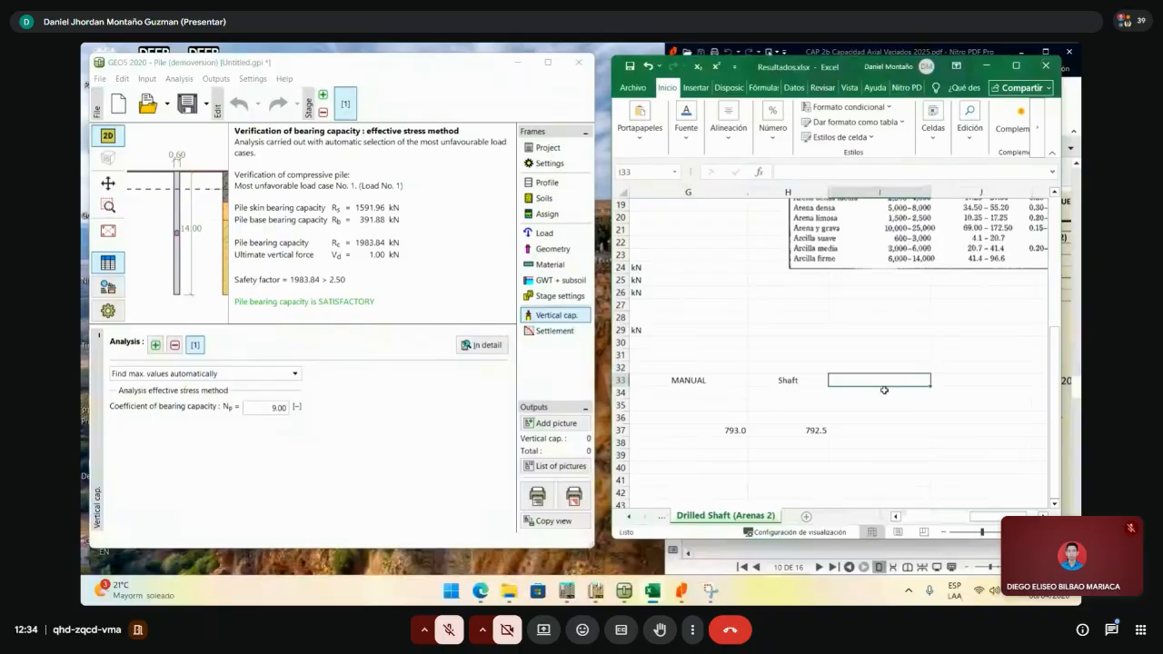
click(884, 390)
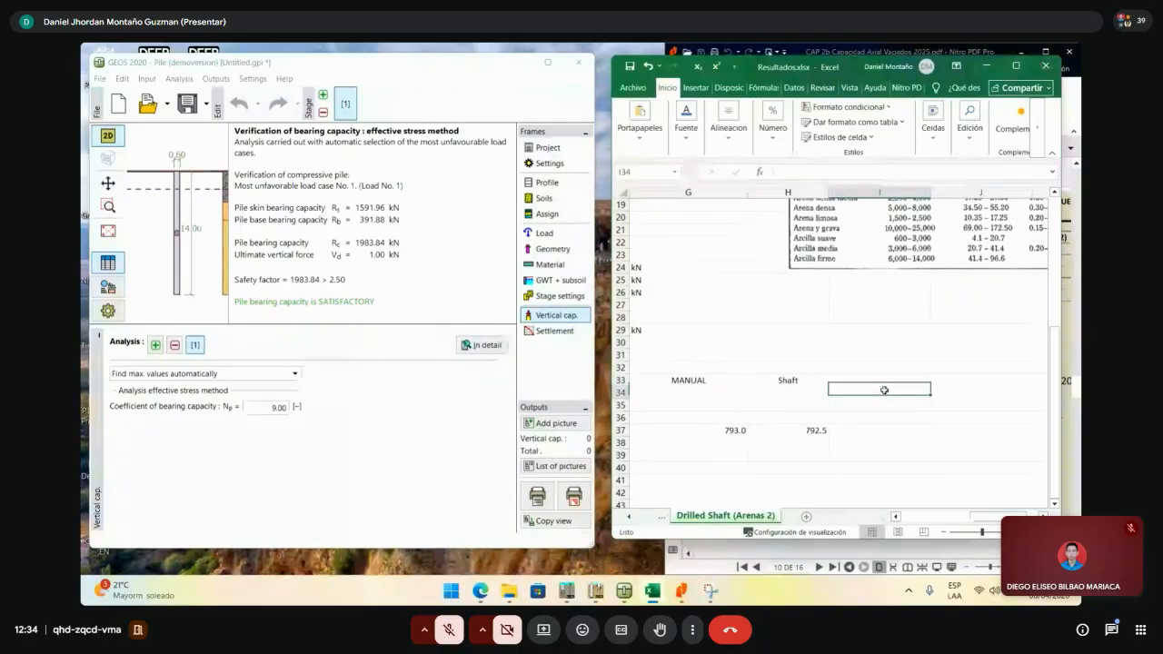
text(15)
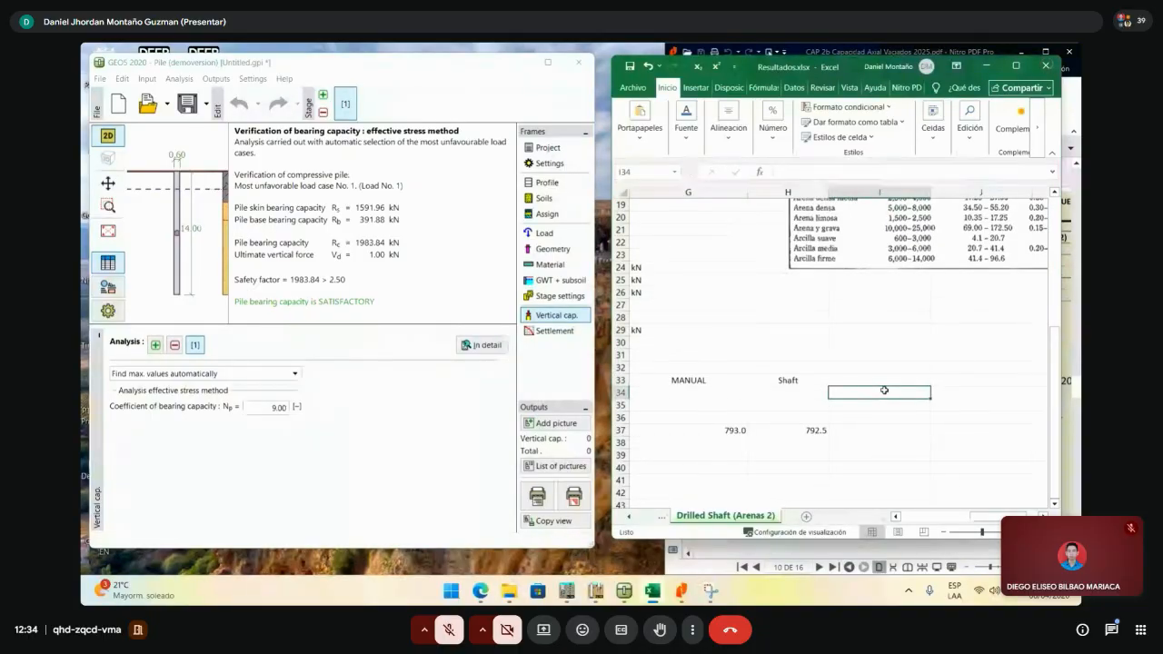
text(91.96)
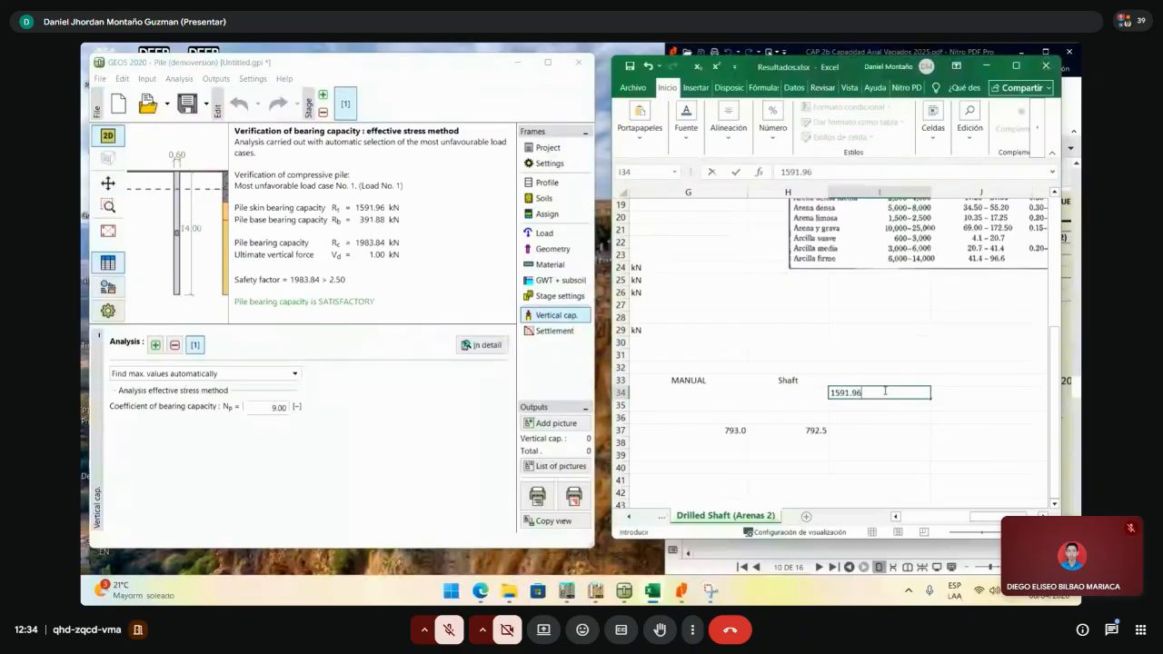
key(Return)
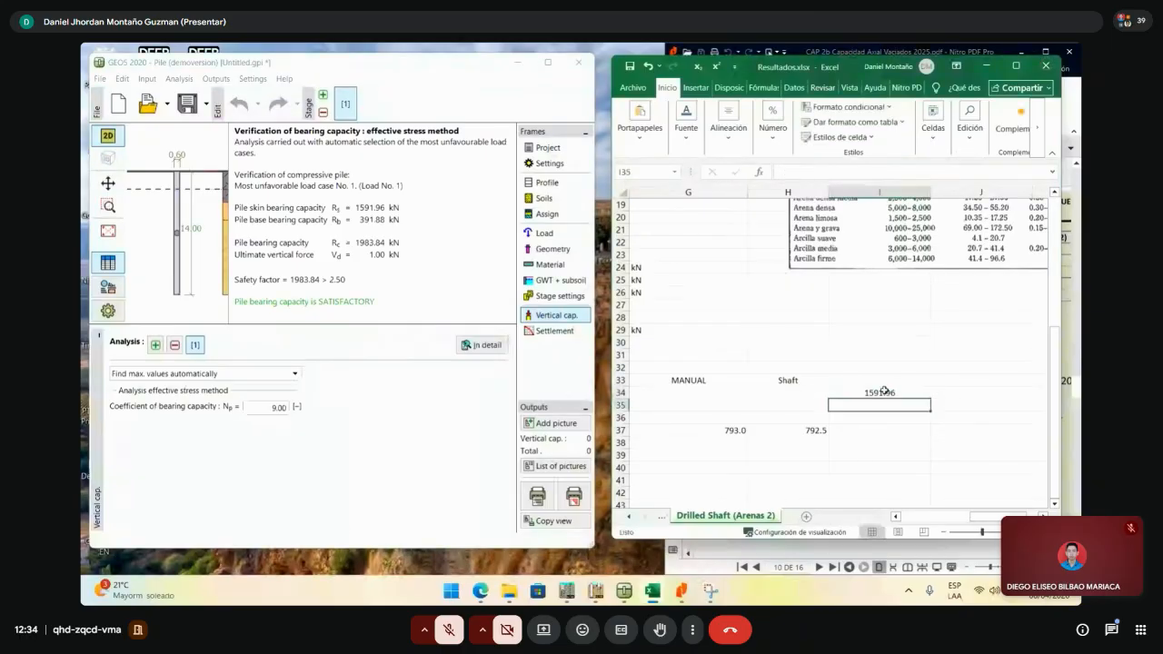
text(391.88)
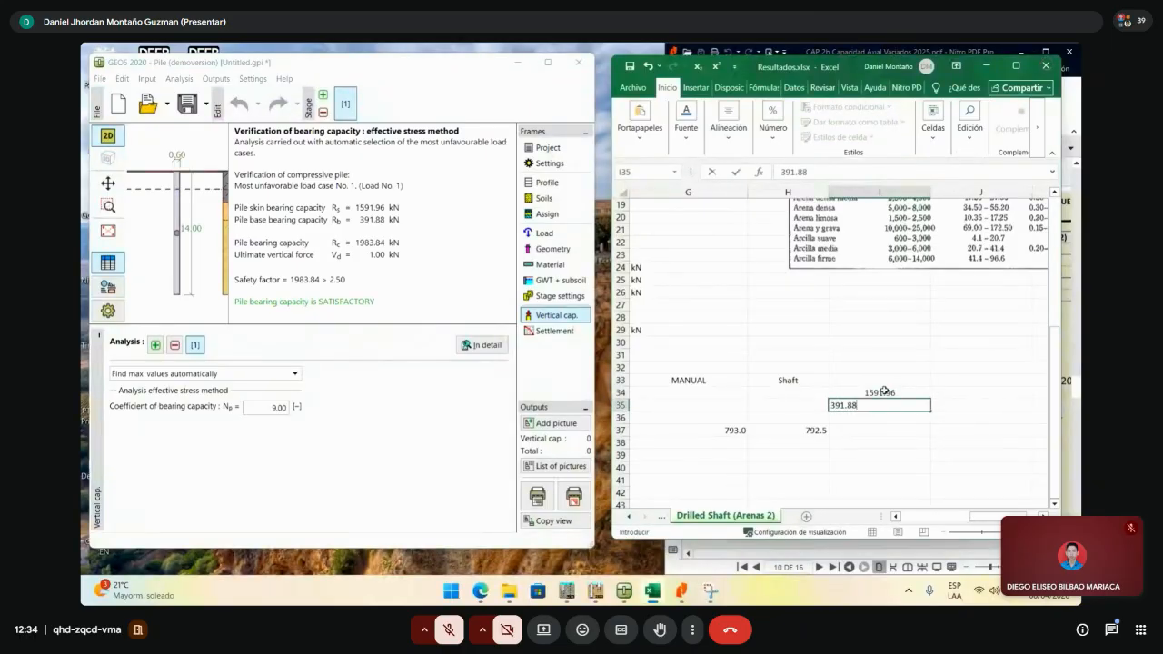
key(Return)
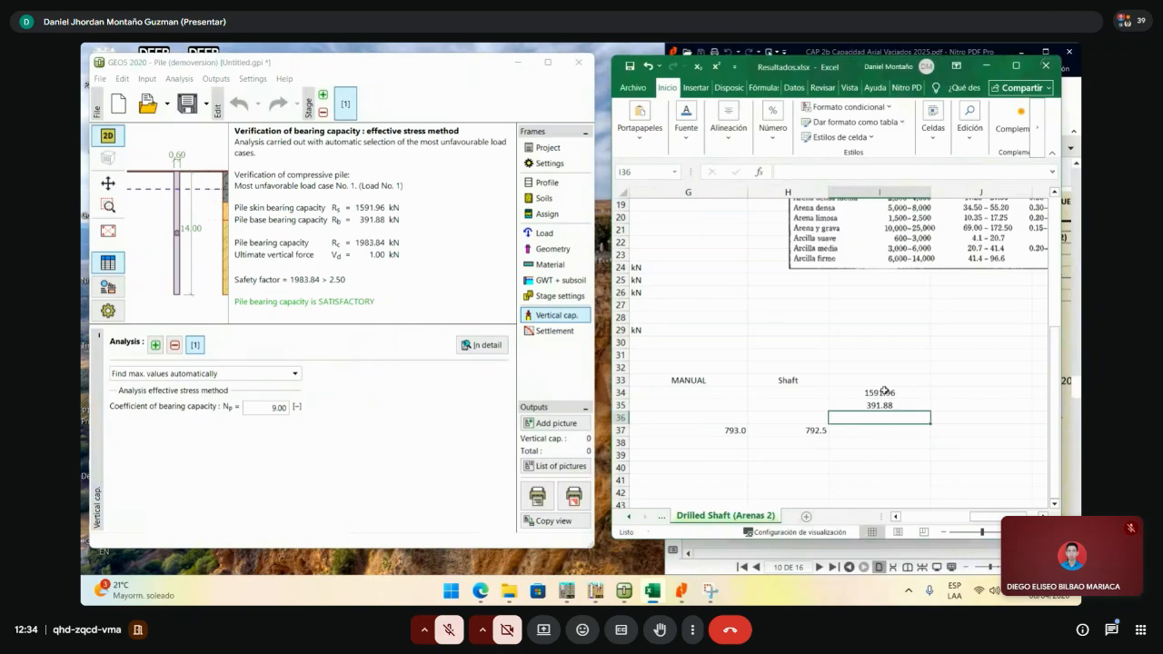
- Add =I34+I35 in I36 and =+I36/2.5 in I37, then select I34:I37
text(=)
click(891, 393)
text(+)
click(898, 404)
key(Return)
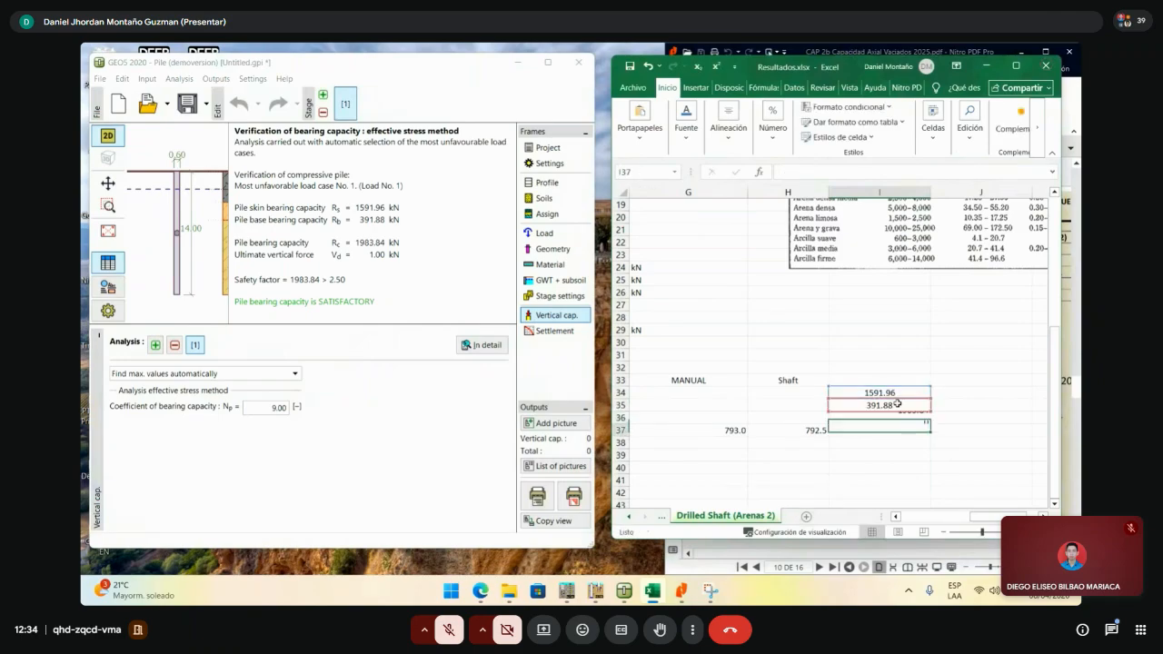
text(+)
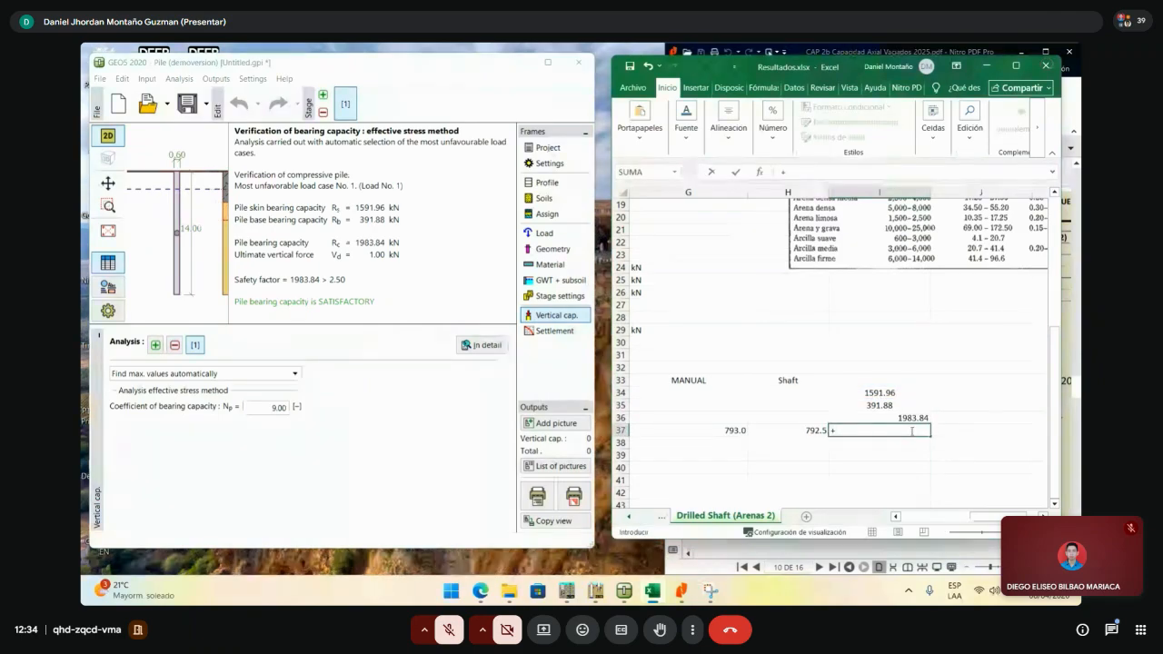
click(911, 420)
text(/2.5)
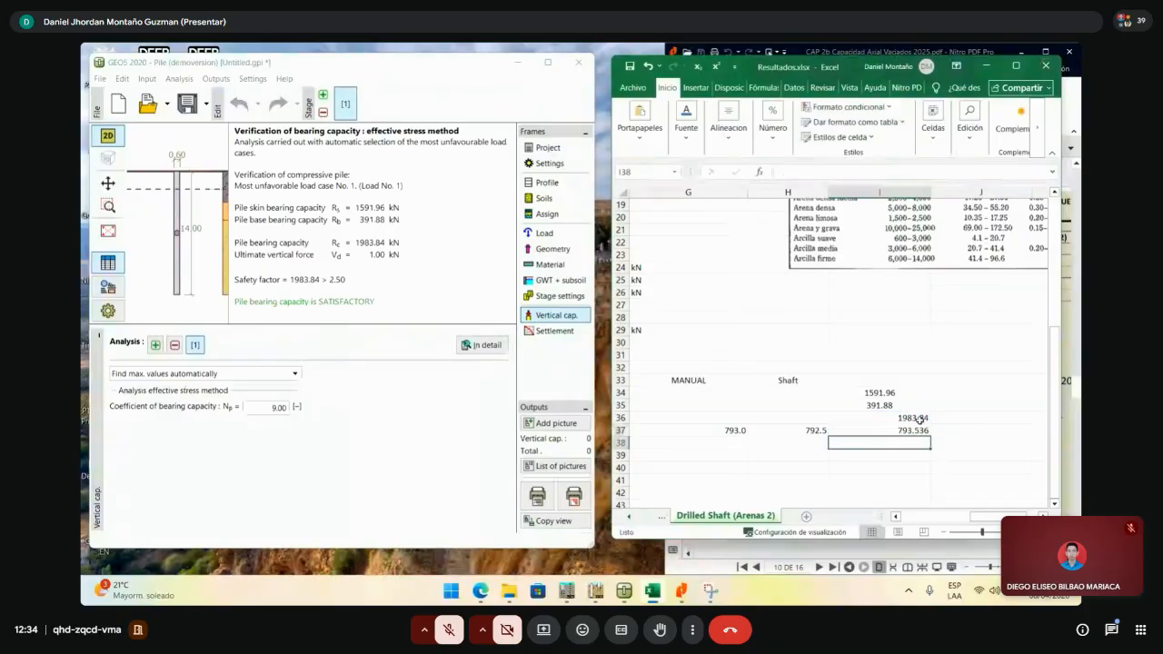
key(ctrl+Return)
click(879, 389)
click(878, 380)
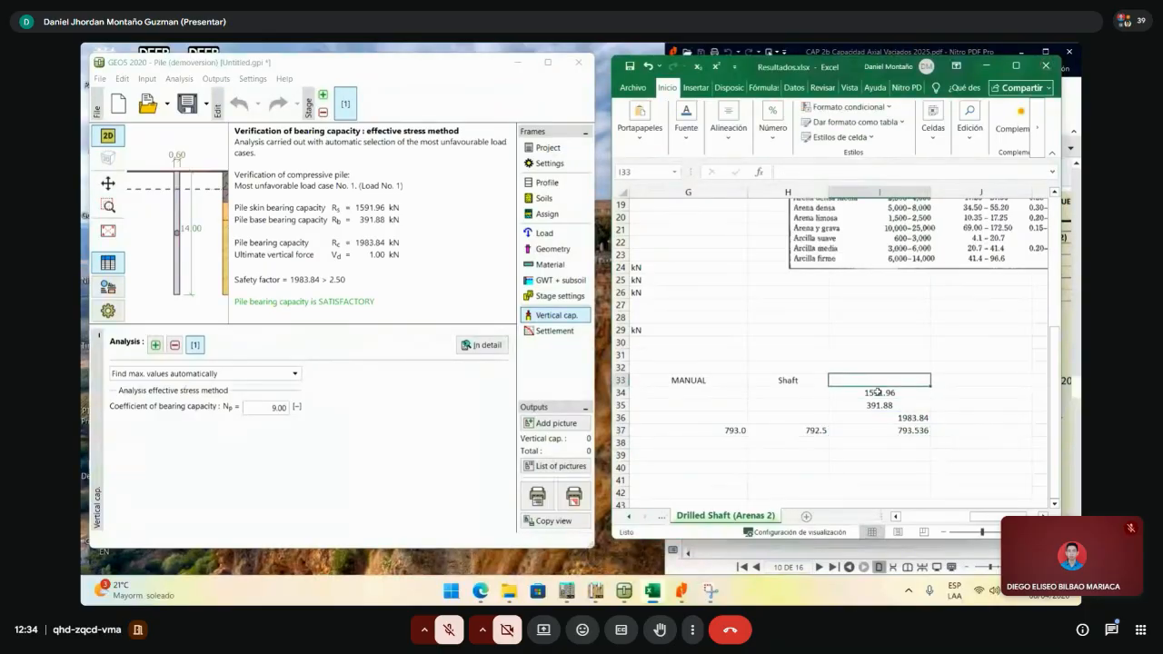
drag(878, 392, 883, 427)
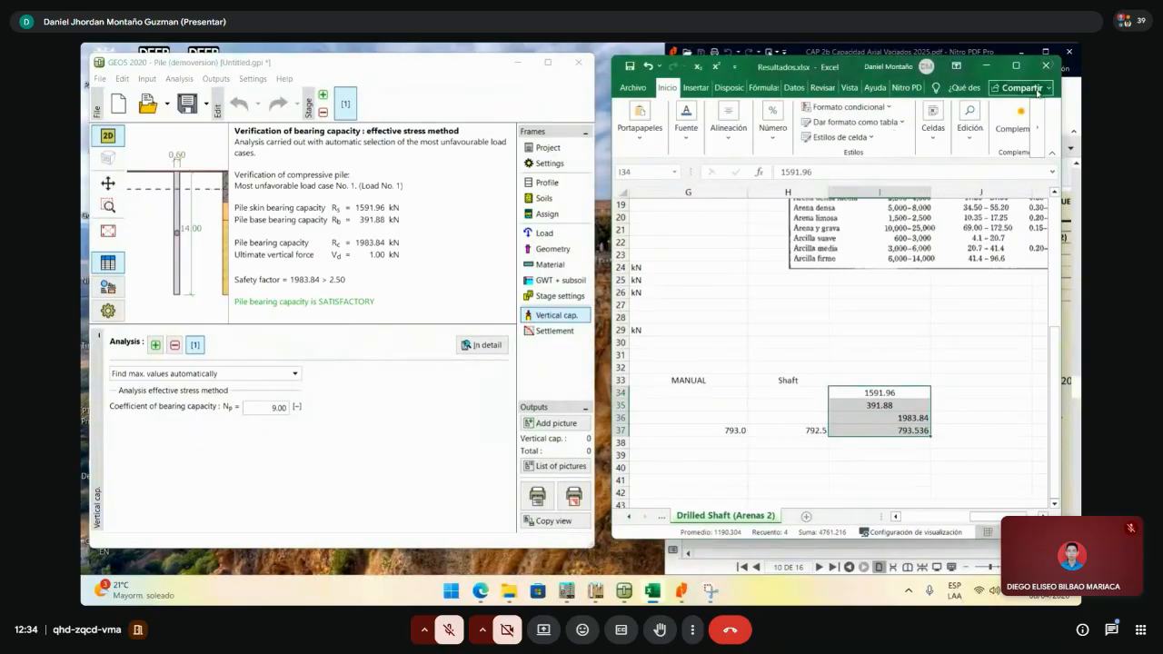
- Maximize Excel and right-align the new I34:I35 values
click(1016, 65)
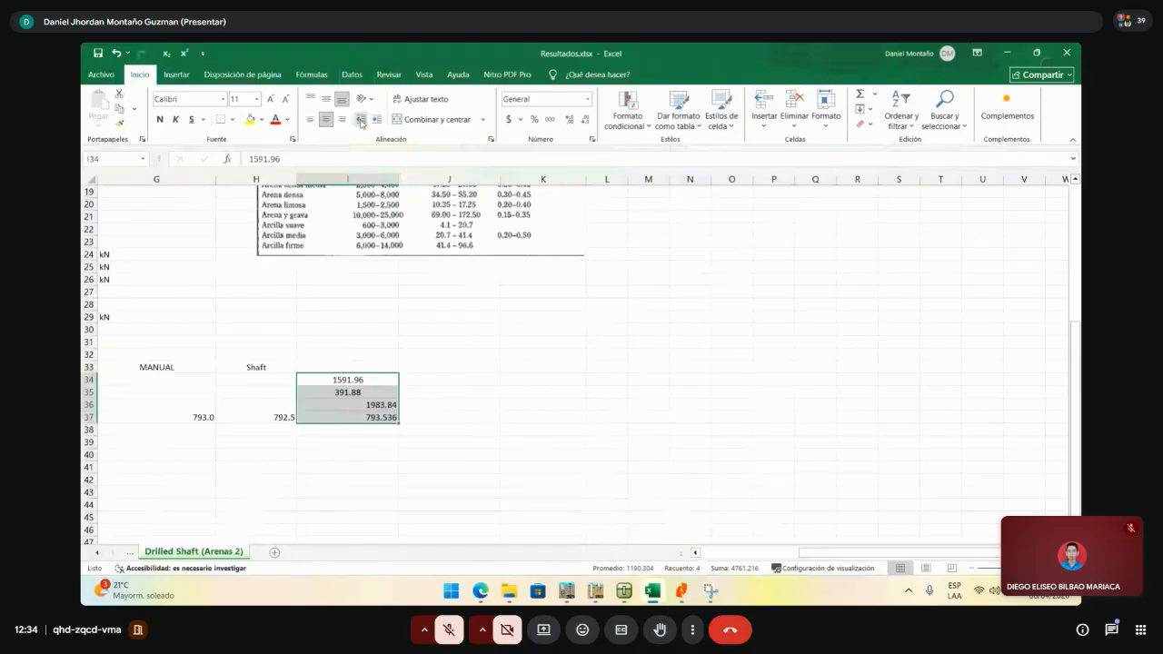
click(343, 121)
click(527, 401)
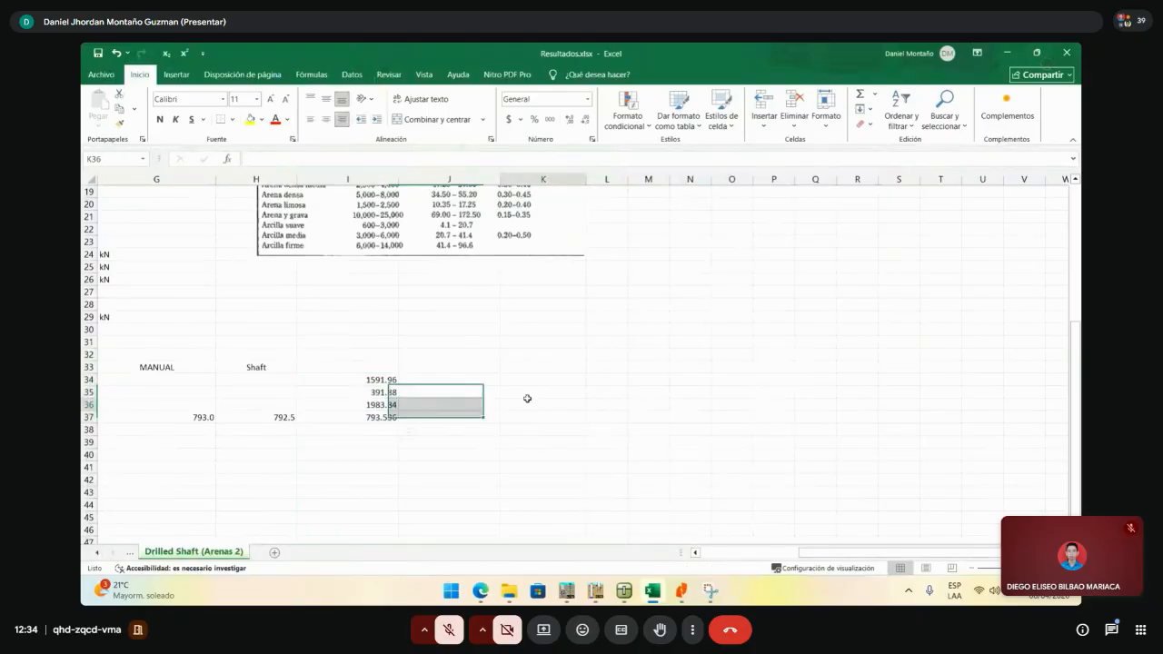
scroll(480, 439, up, 3)
click(376, 532)
scroll(530, 426, up, 3)
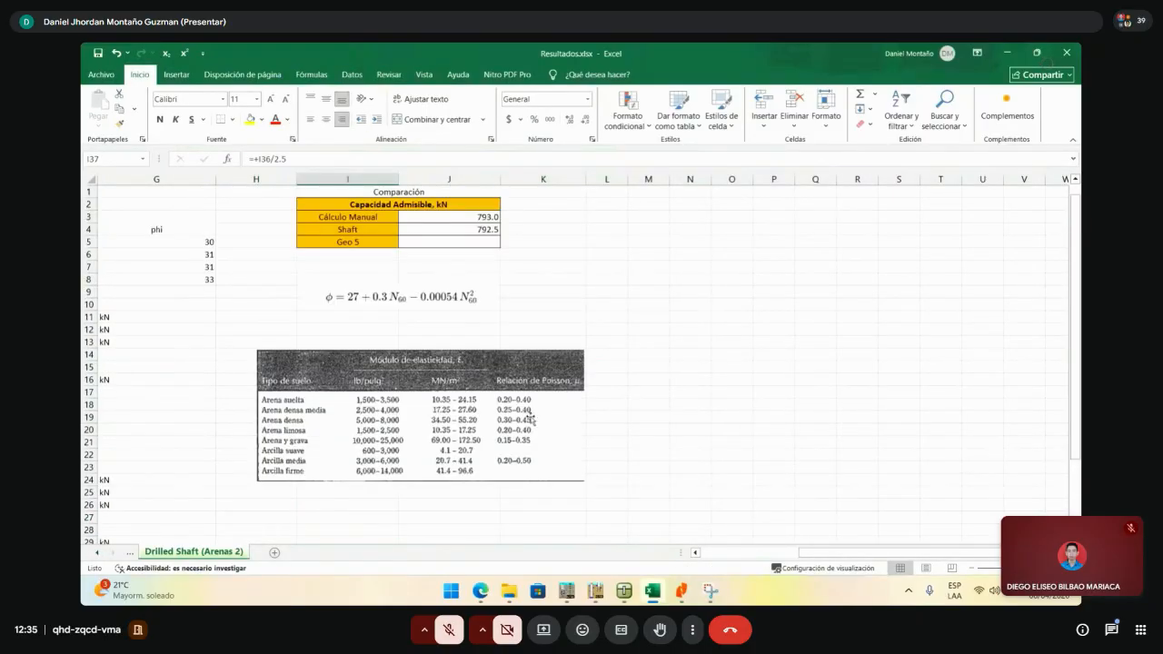
- Check the manual and Shaft allowable capacities in J3 and J4
click(476, 220)
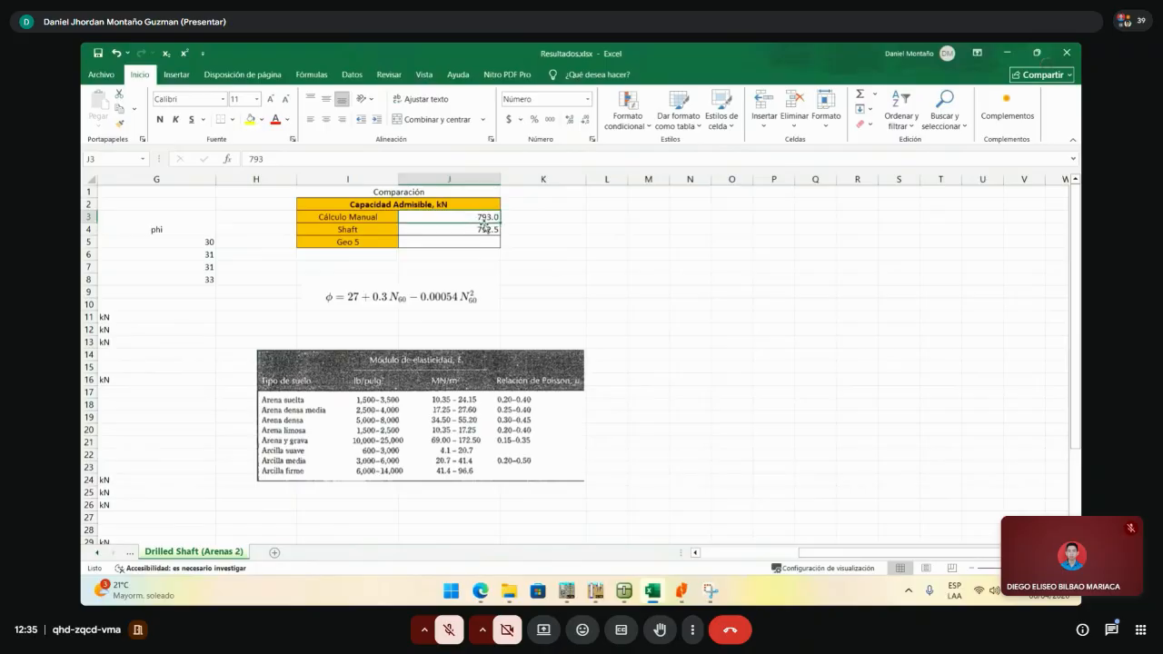
click(488, 228)
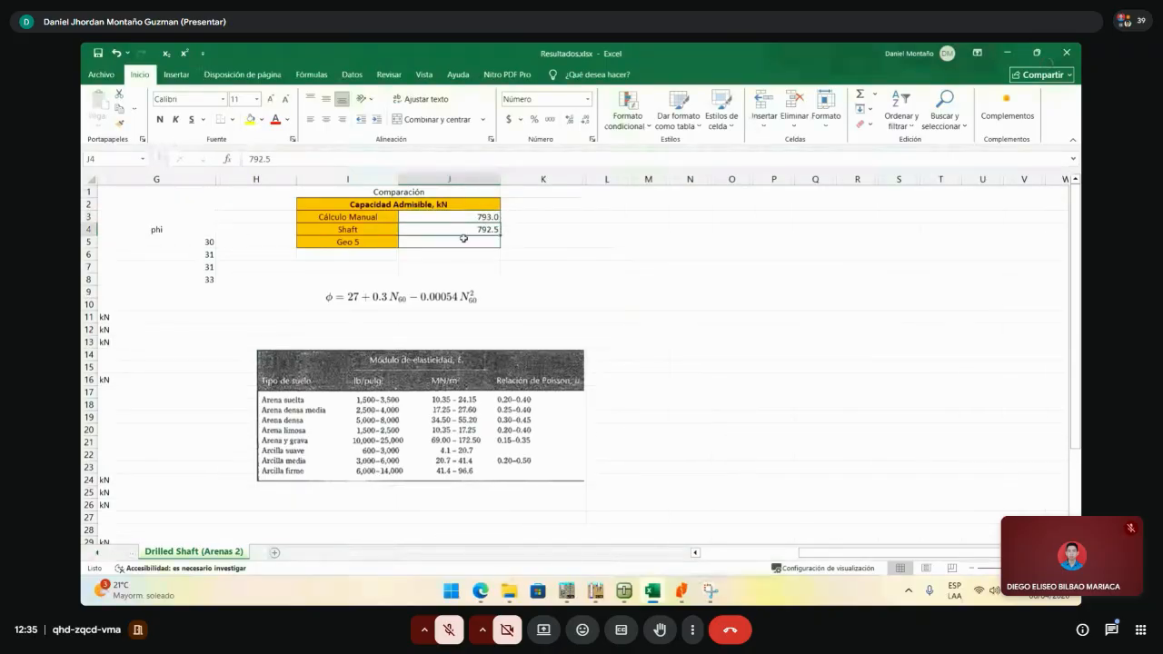
click(473, 218)
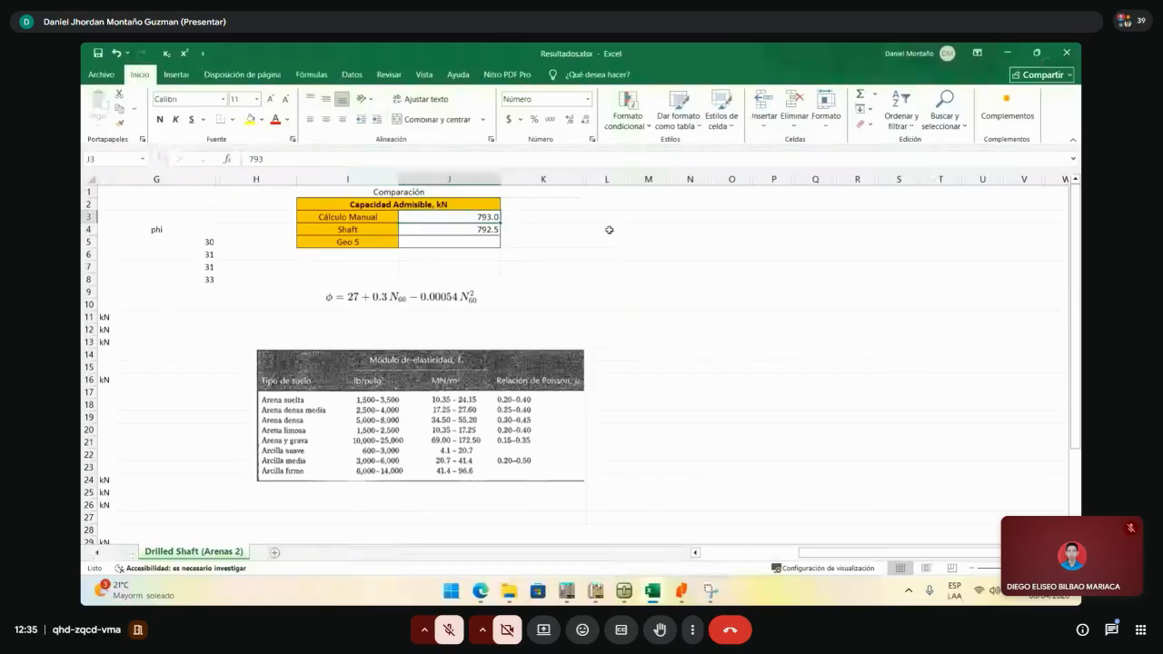
scroll(614, 273, down, 6)
click(542, 342)
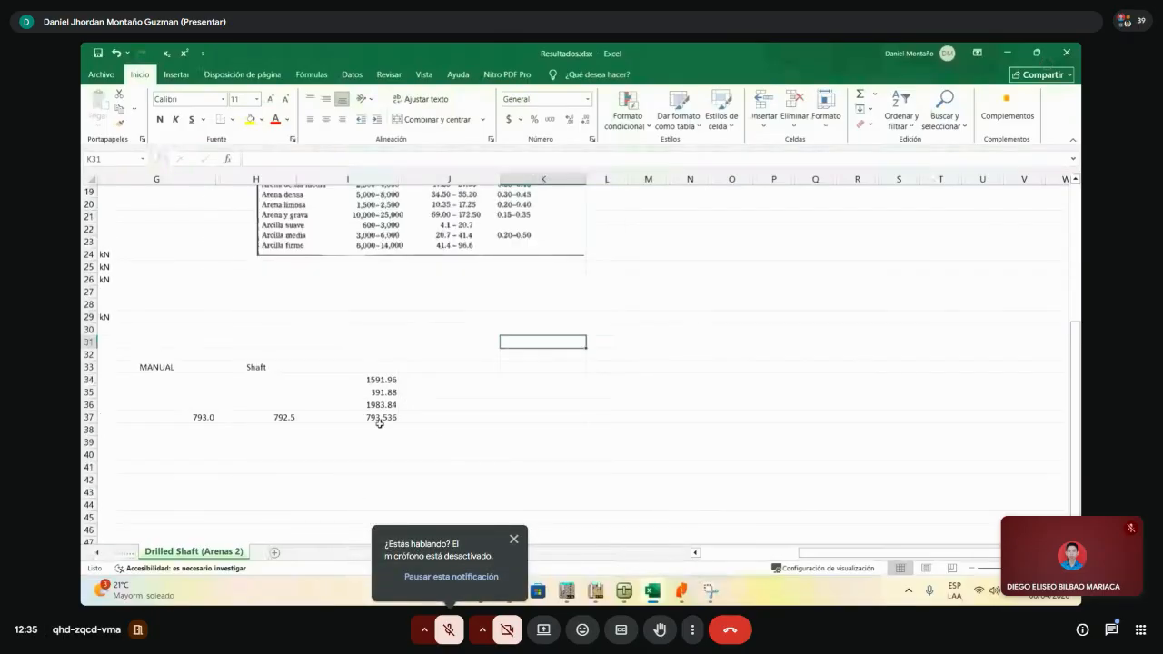
- Select the new GEO5 values in column I, cells I33:I37
mouse_move(380, 427)
mouse_down()
mouse_move(387, 379)
mouse_move(376, 423)
mouse_up()
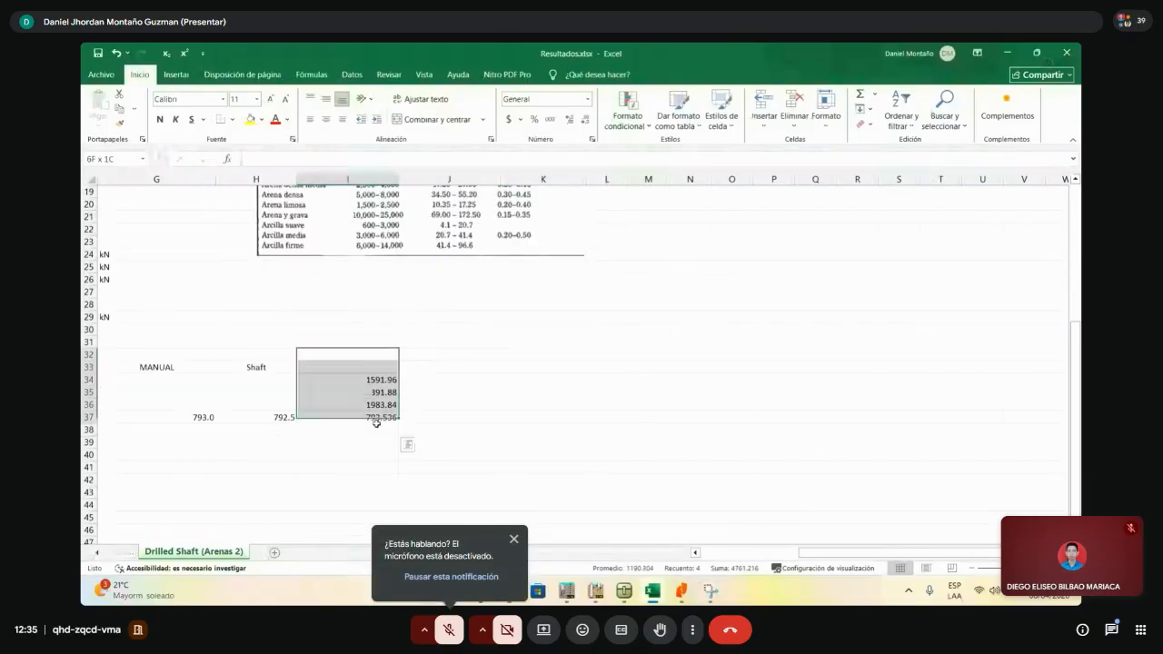
drag(377, 378, 376, 418)
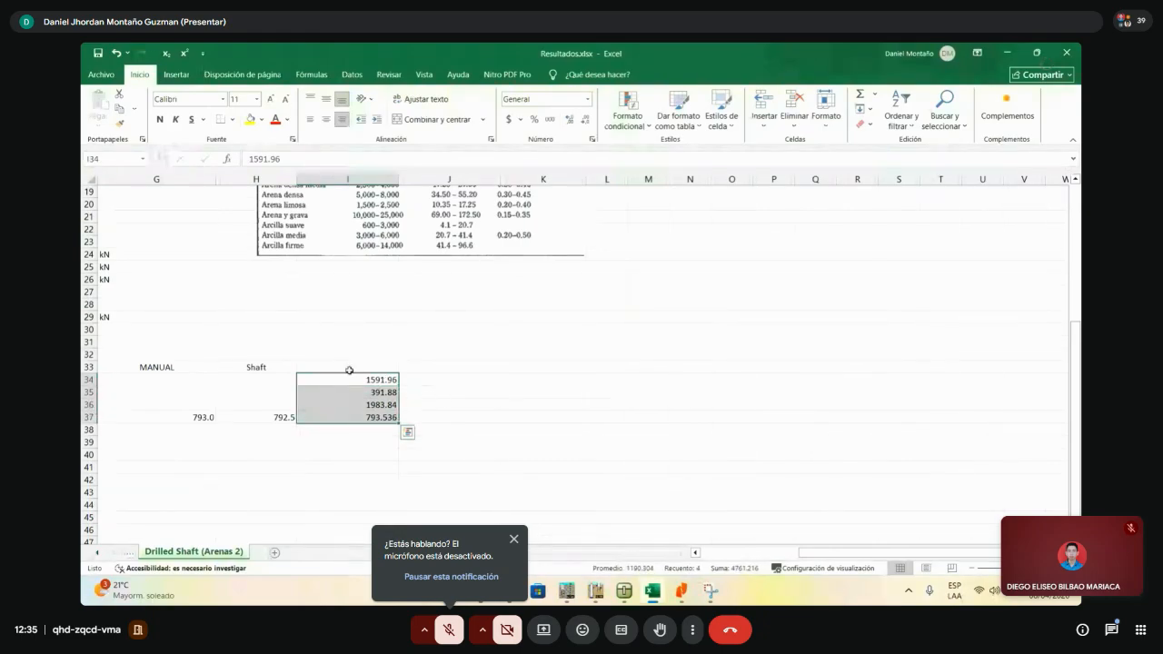
click(382, 358)
drag(382, 364, 387, 417)
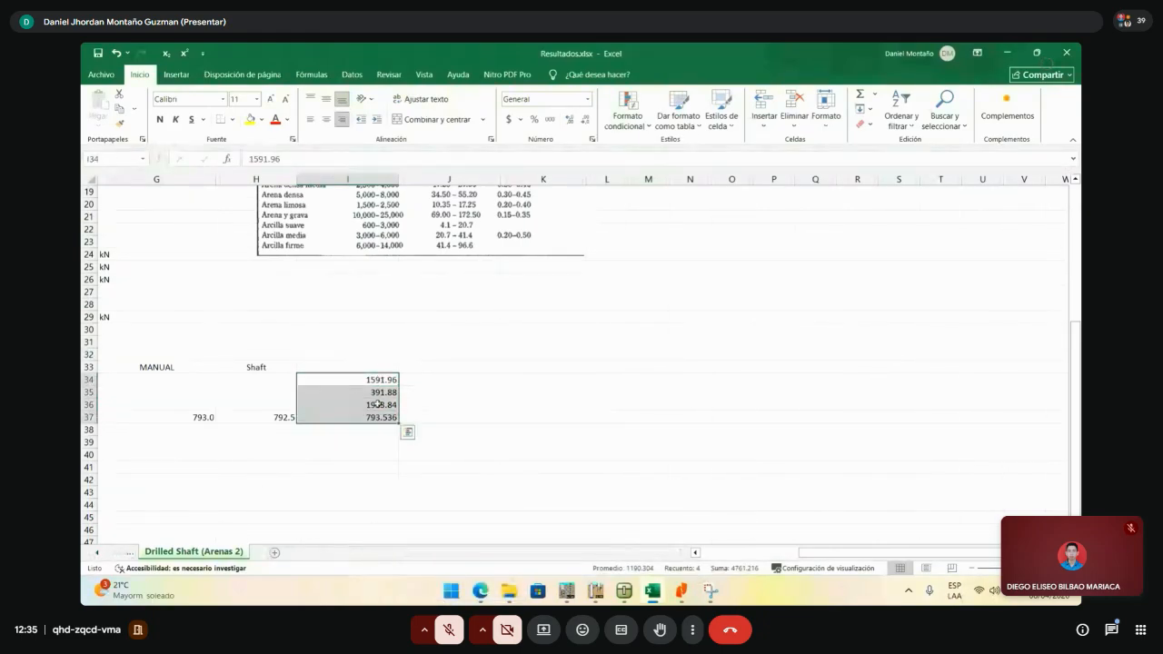
click(387, 361)
drag(387, 362, 387, 416)
click(452, 391)
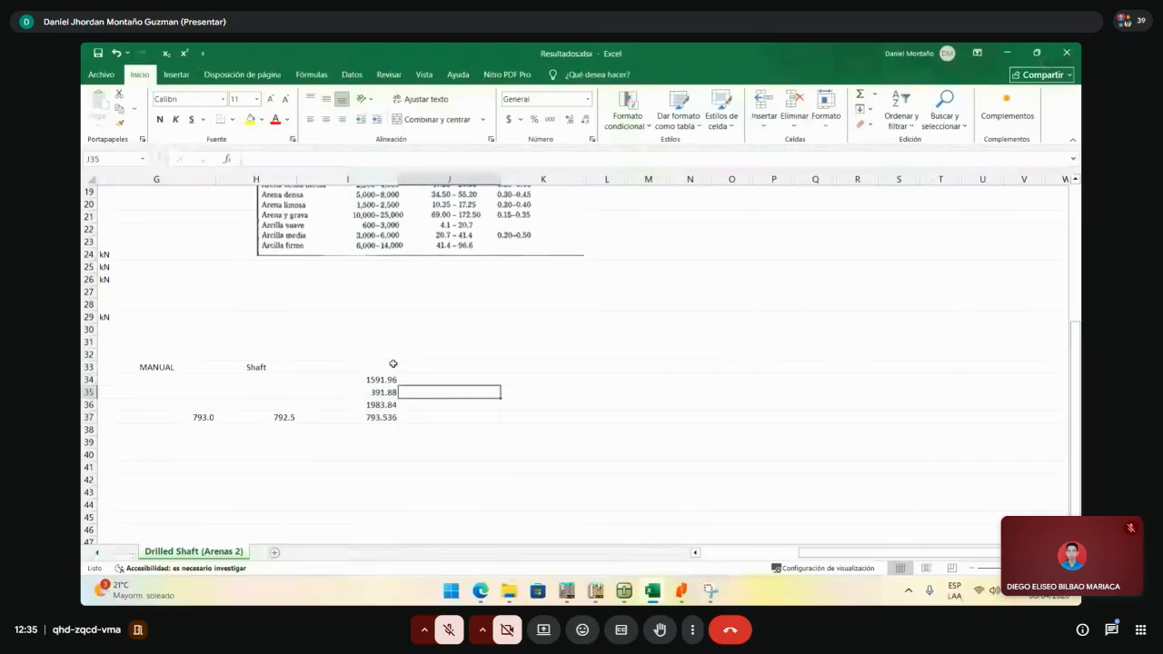
drag(391, 379, 387, 417)
click(404, 380)
click(428, 382)
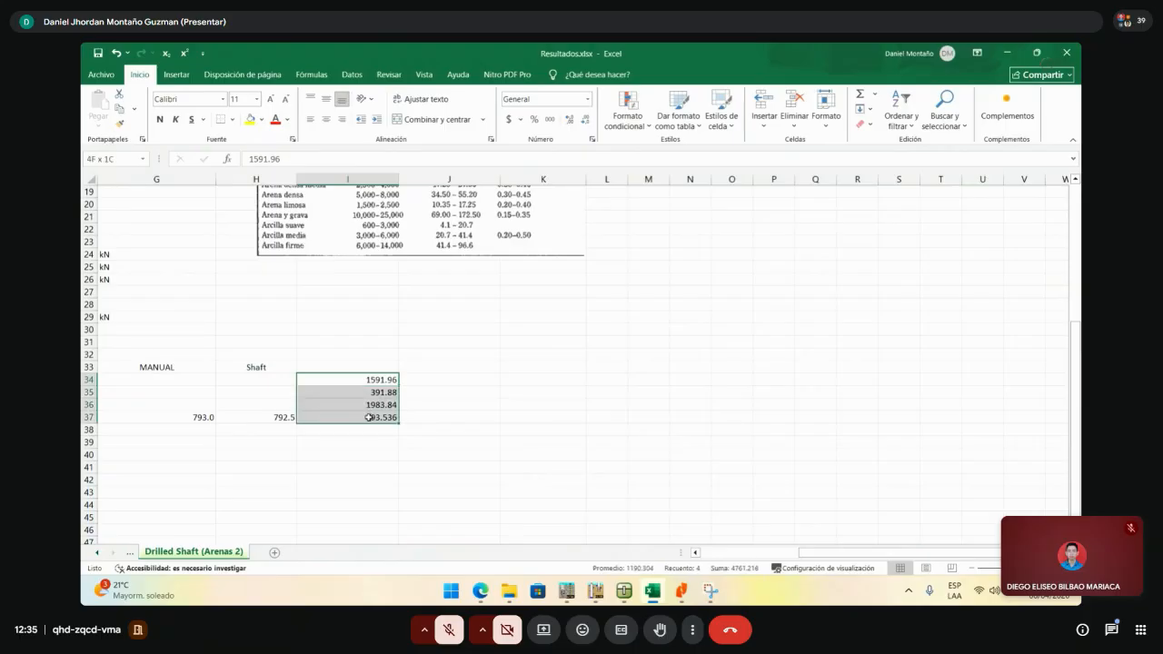
click(433, 389)
- Scroll back left and select Effective stress values D34:D37, then columns E through H
drag(868, 553, 763, 561)
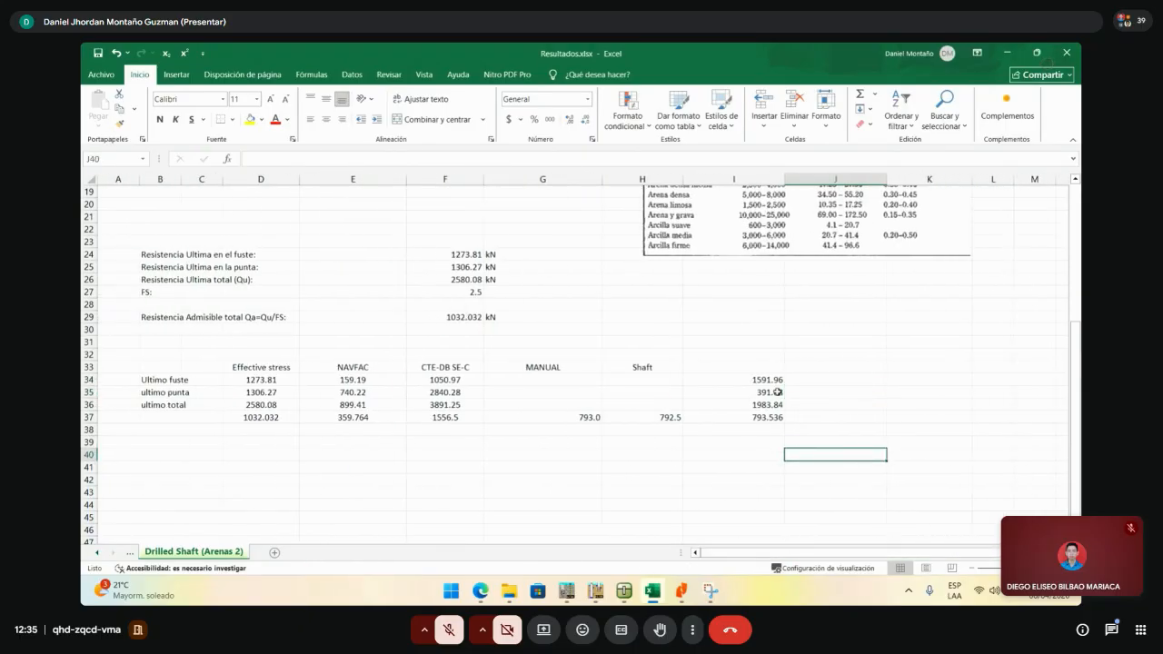
drag(762, 380, 746, 414)
drag(260, 380, 259, 415)
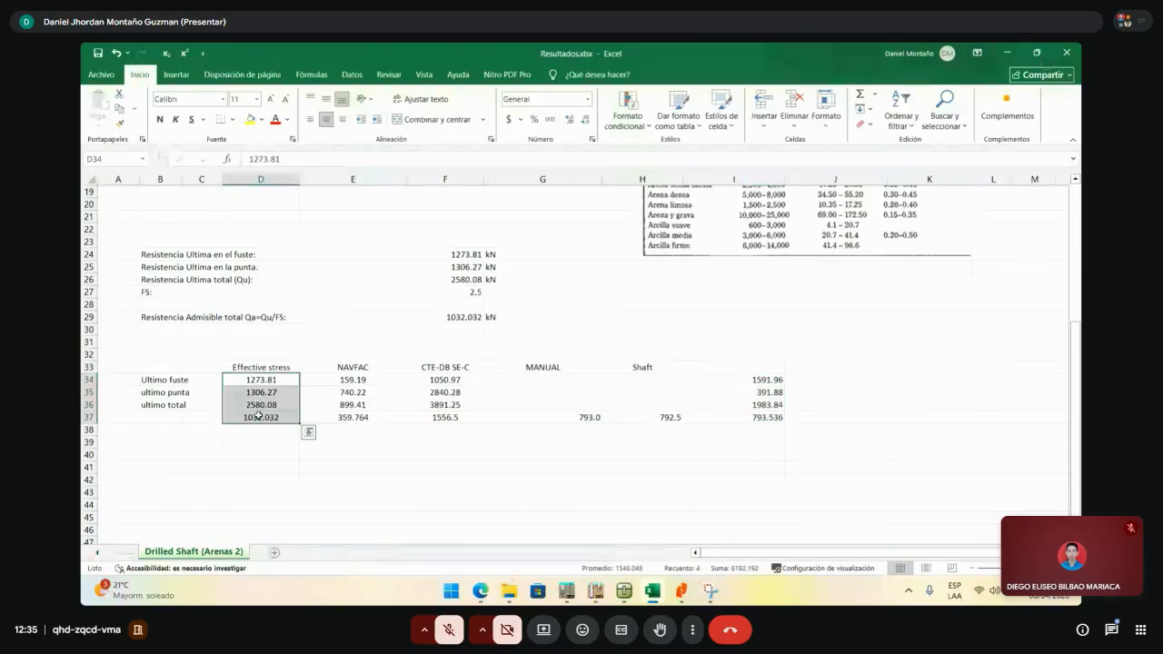
click(259, 415)
drag(353, 179, 673, 179)
right_click(672, 180)
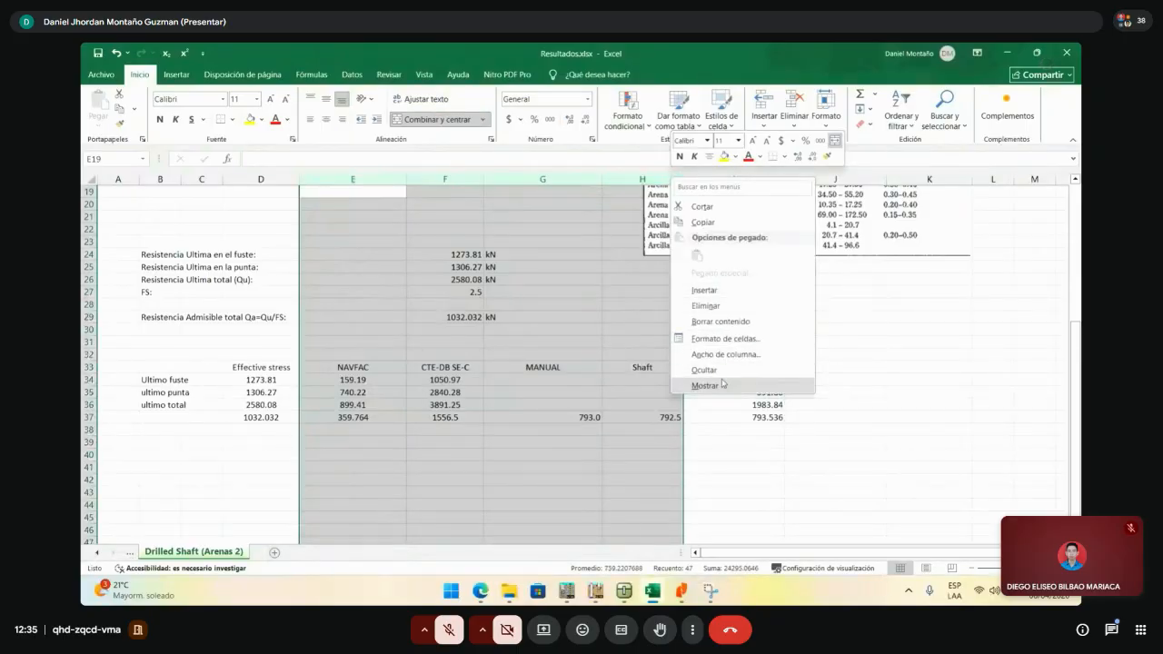
click(729, 370)
click(363, 464)
drag(262, 380, 323, 378)
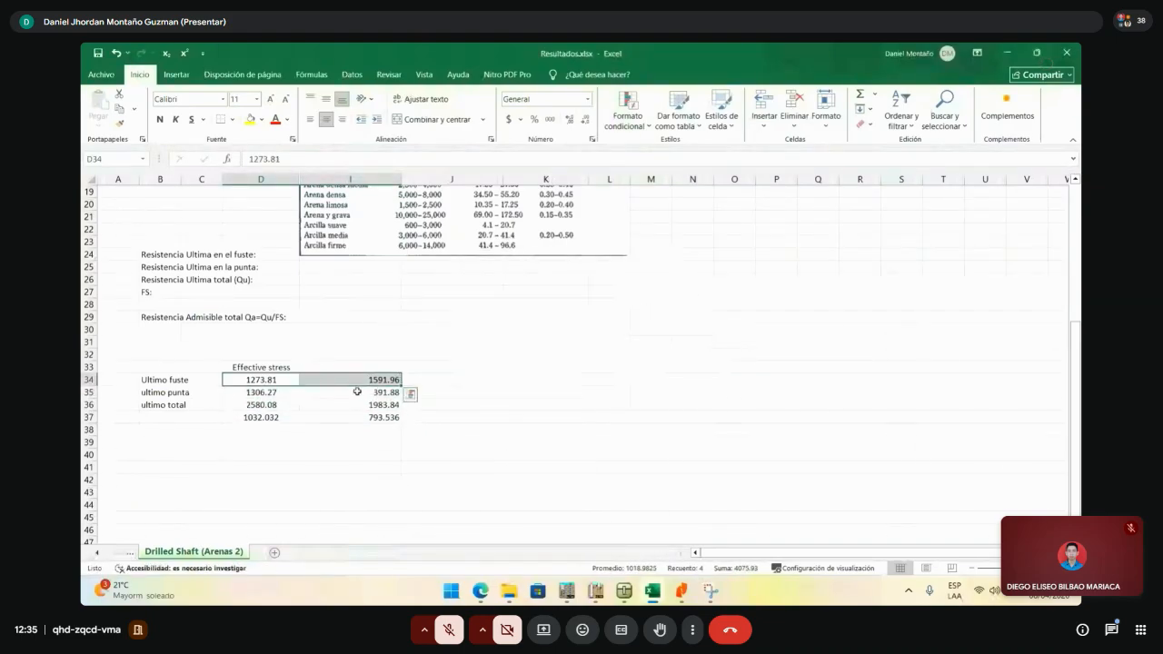
click(357, 391)
click(374, 417)
scroll(418, 407, up, 4)
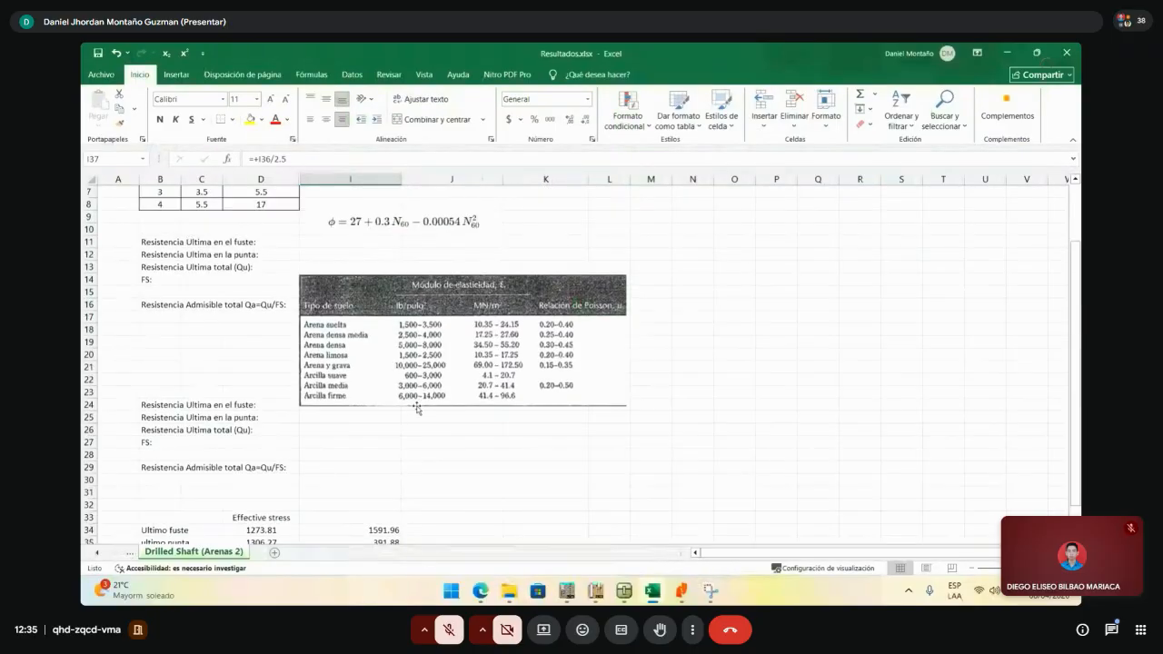
scroll(417, 409, up, 2)
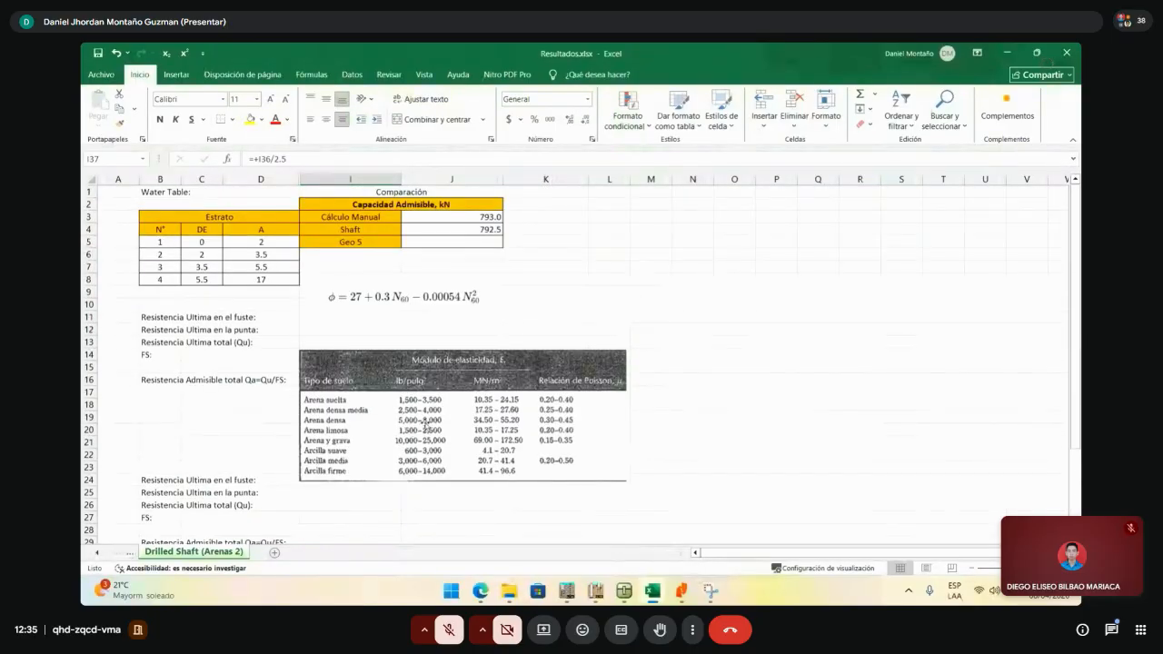
click(650, 279)
scroll(586, 318, down, 1)
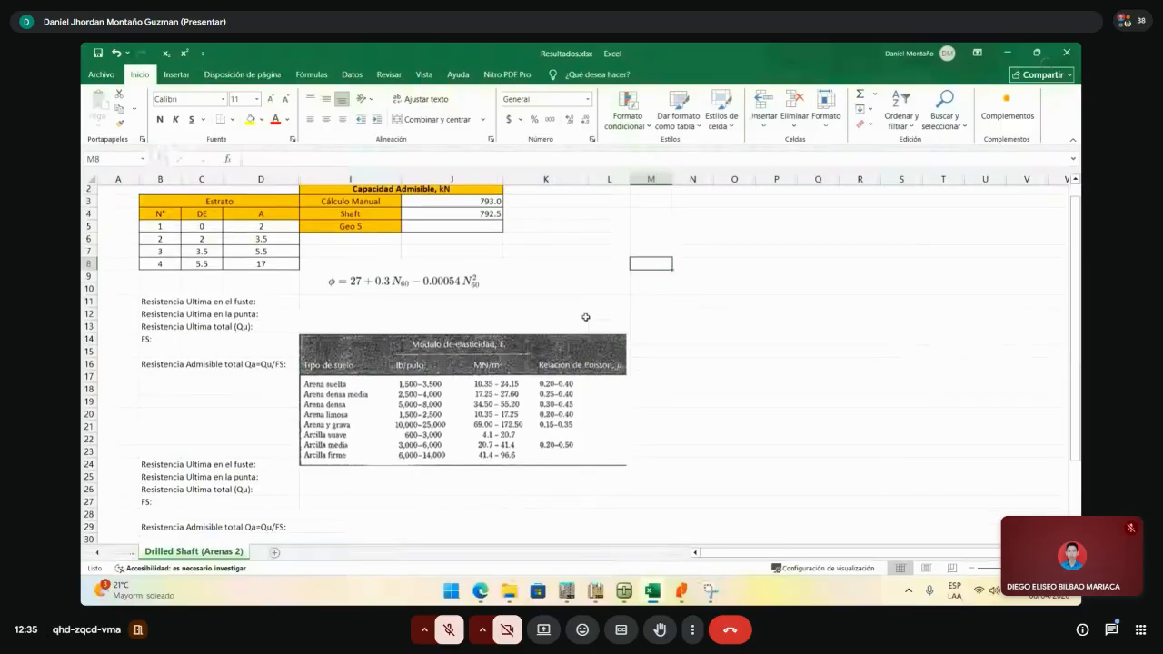
scroll(586, 317, down, 5)
click(586, 317)
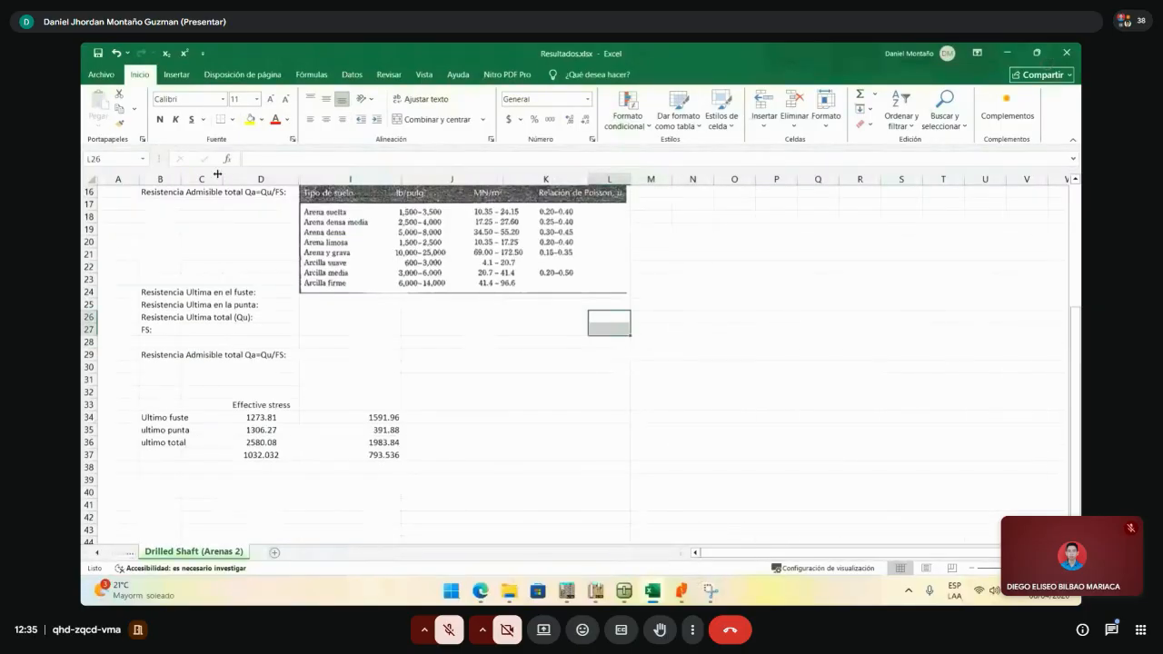
drag(201, 179, 341, 174)
right_click(341, 176)
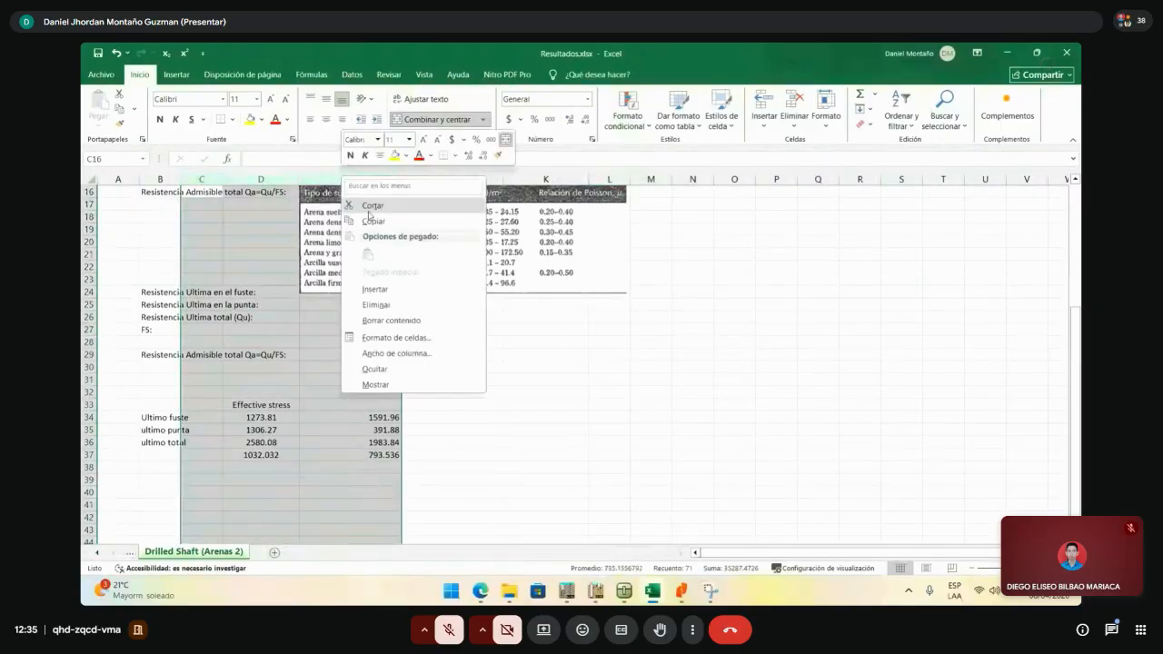
click(400, 388)
click(538, 417)
click(611, 443)
click(627, 467)
click(638, 476)
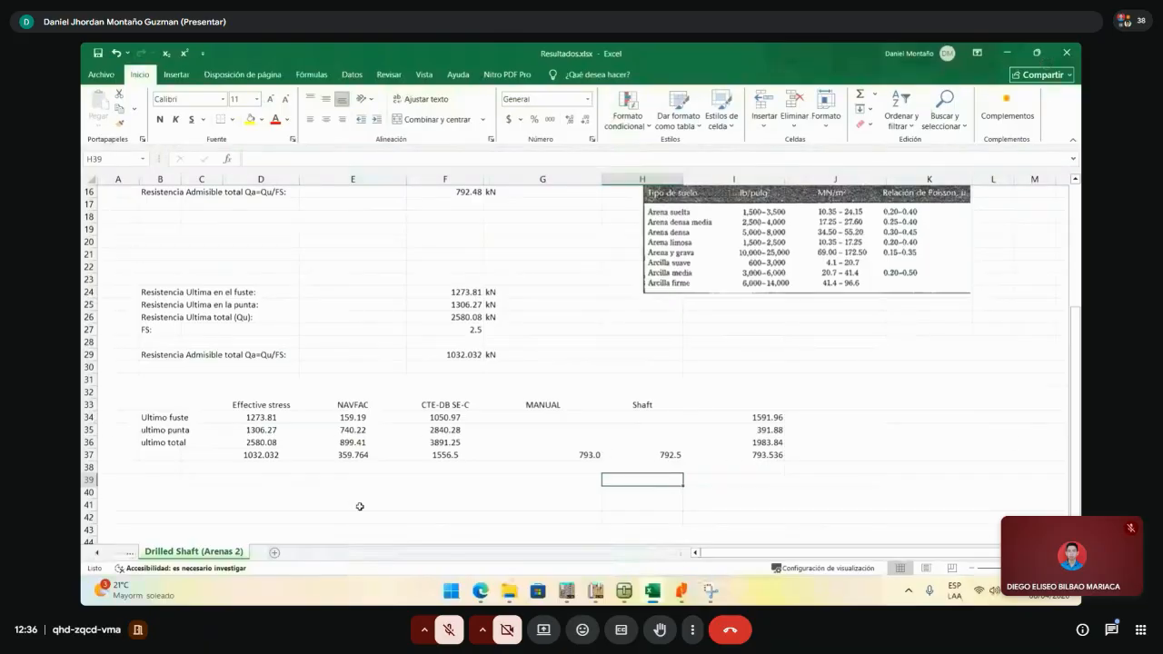
drag(242, 454, 427, 461)
click(291, 464)
drag(251, 421, 366, 430)
click(461, 479)
click(461, 458)
drag(274, 418, 418, 464)
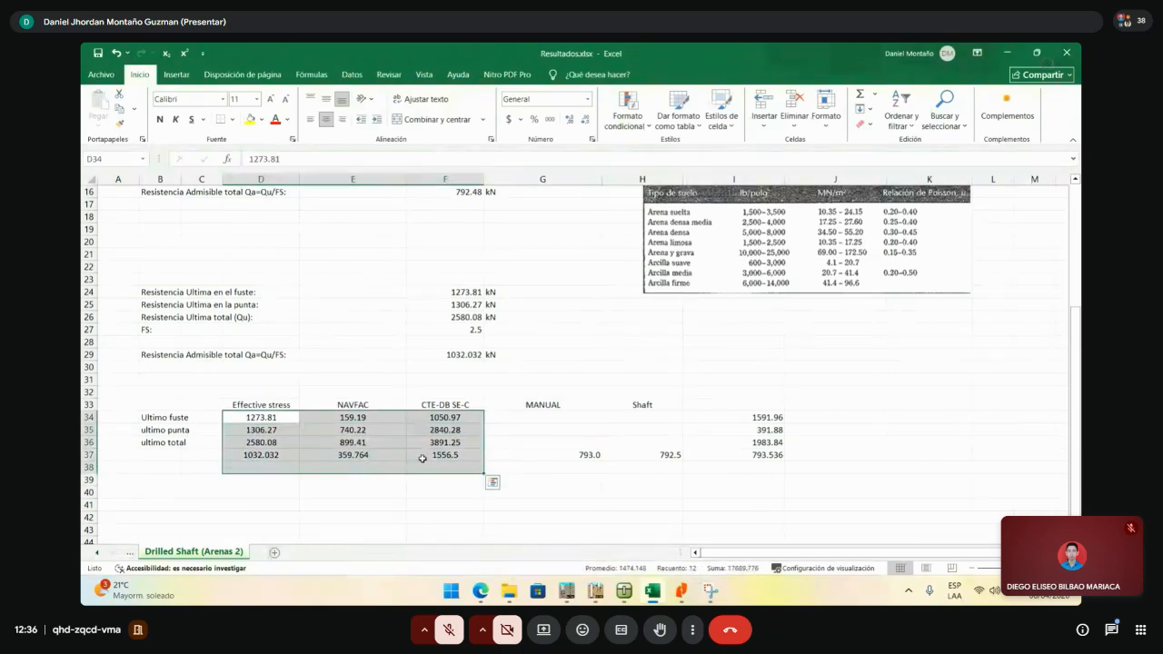
drag(261, 408, 443, 458)
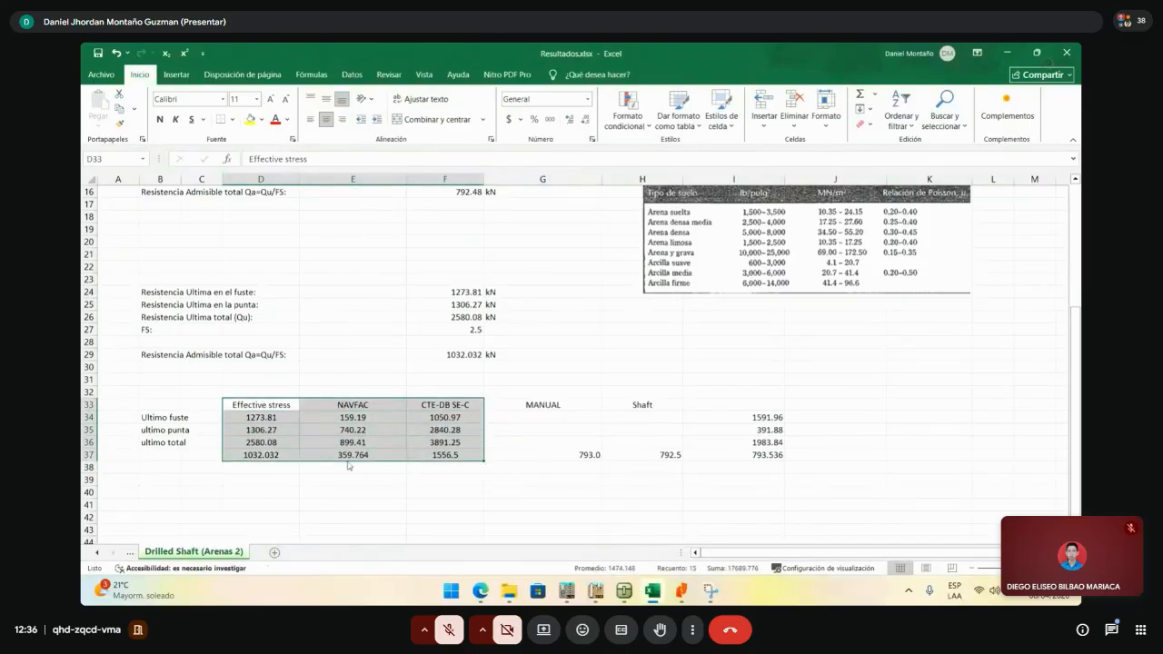
click(351, 457)
click(261, 408)
drag(261, 408, 459, 457)
click(446, 467)
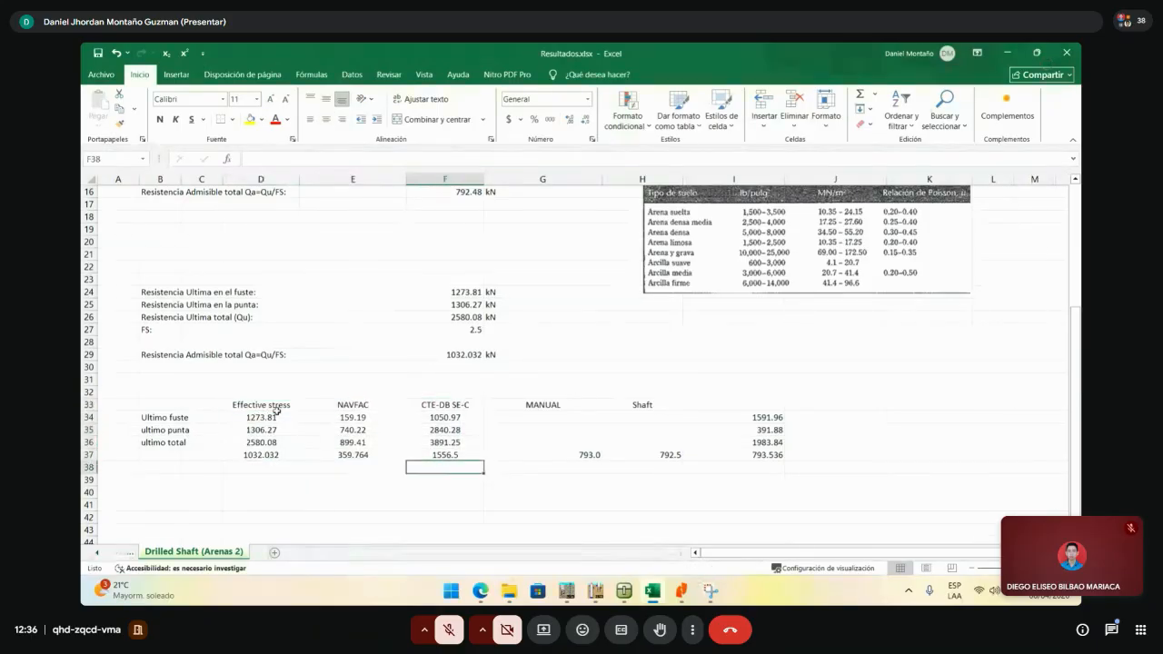
drag(272, 417, 272, 454)
drag(446, 404, 425, 446)
drag(278, 408, 277, 469)
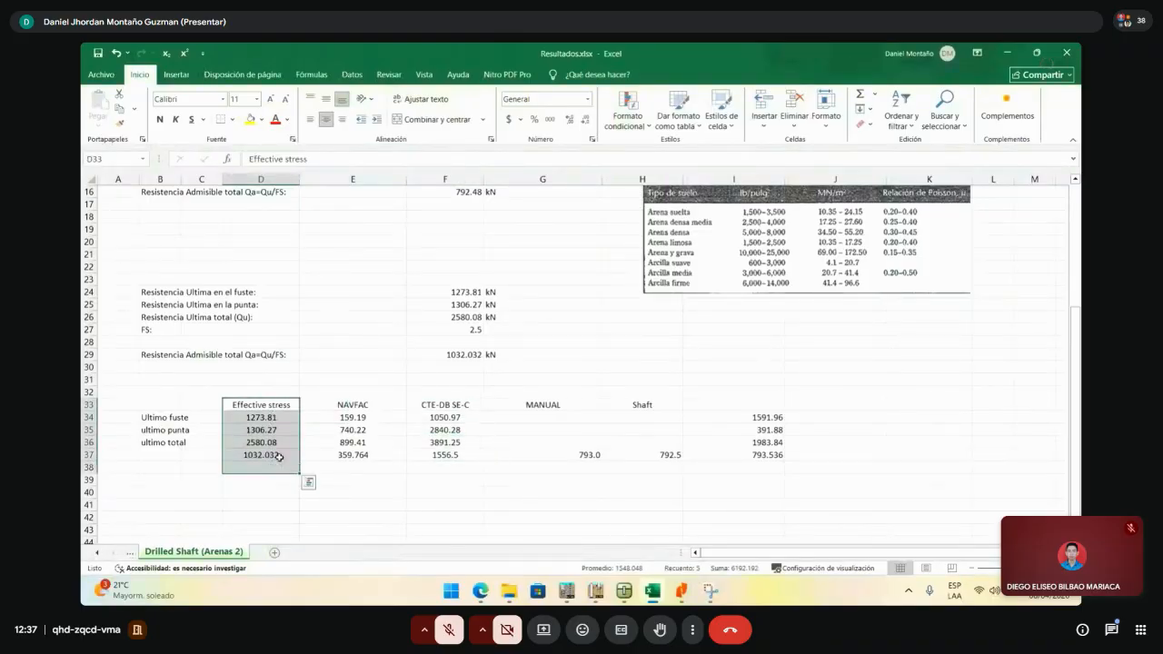
drag(424, 398, 425, 469)
drag(273, 407, 282, 465)
drag(442, 405, 452, 467)
drag(272, 406, 281, 467)
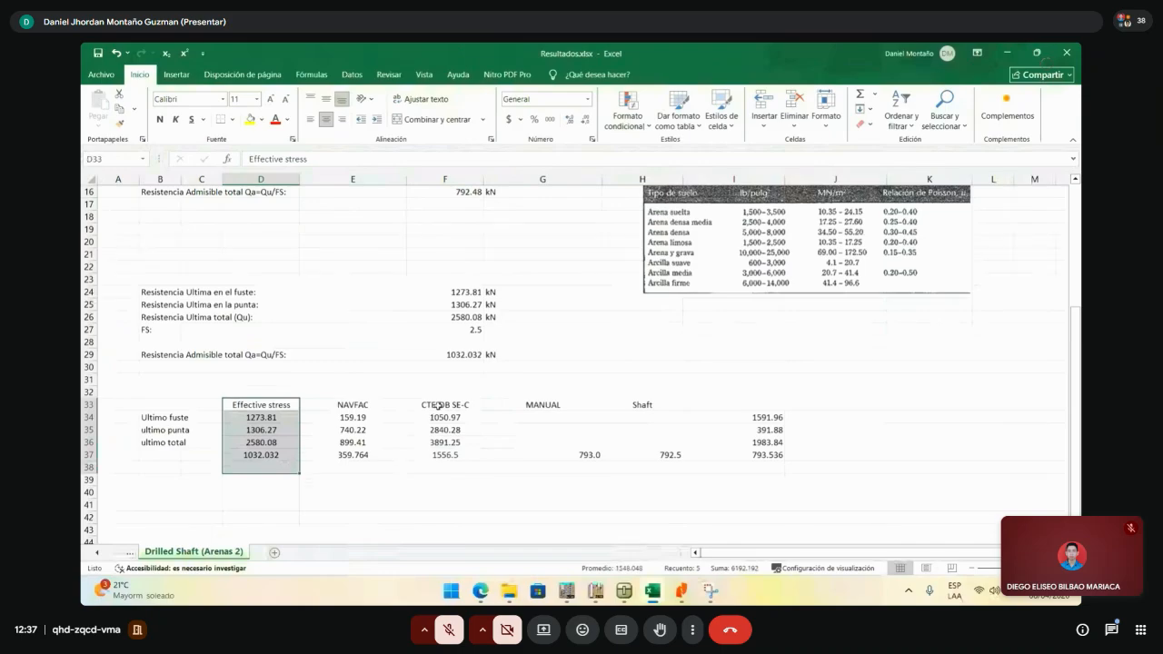
drag(442, 405, 458, 479)
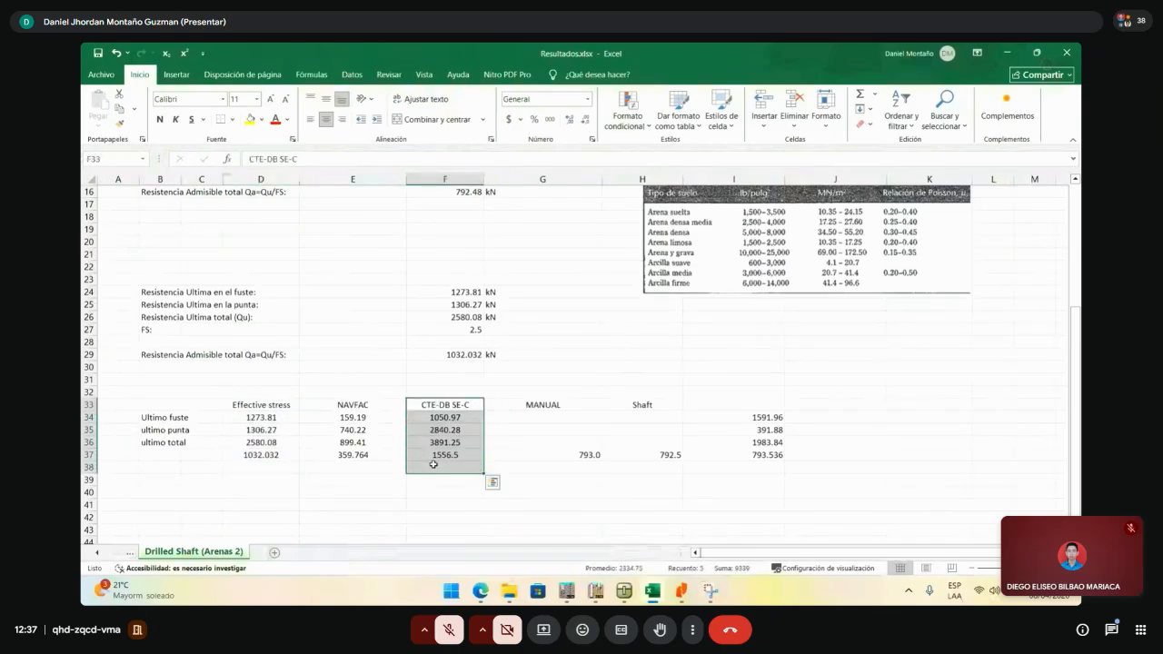
click(260, 410)
drag(260, 410, 267, 454)
drag(423, 403, 429, 467)
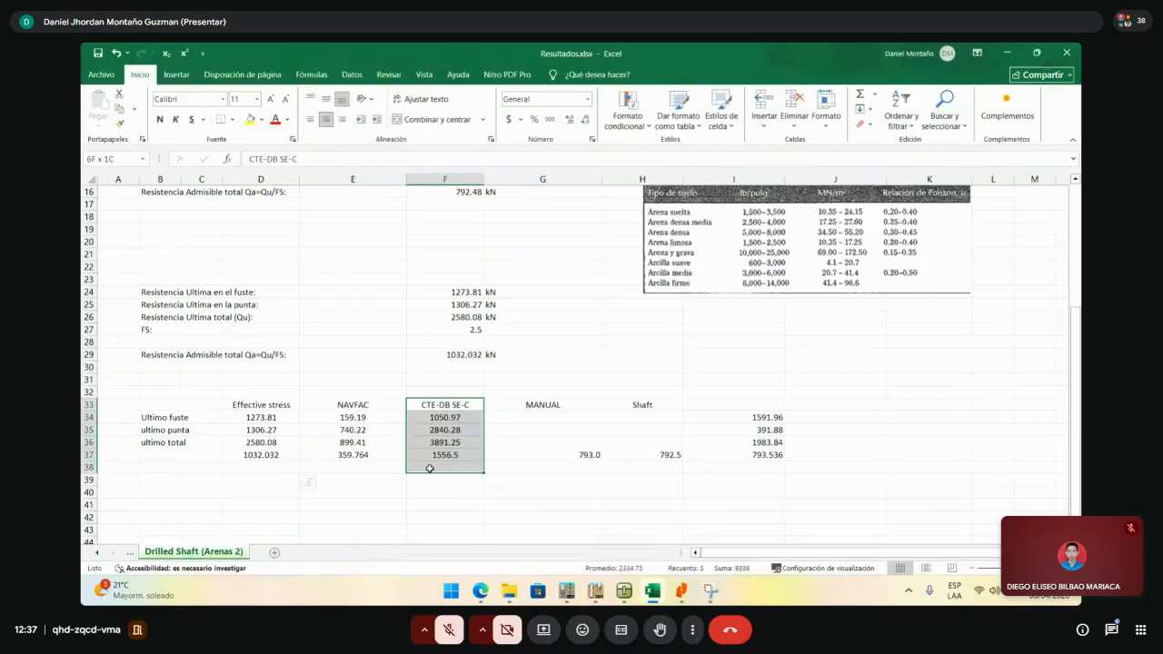
click(542, 417)
scroll(625, 387, up, 5)
scroll(626, 387, down, 4)
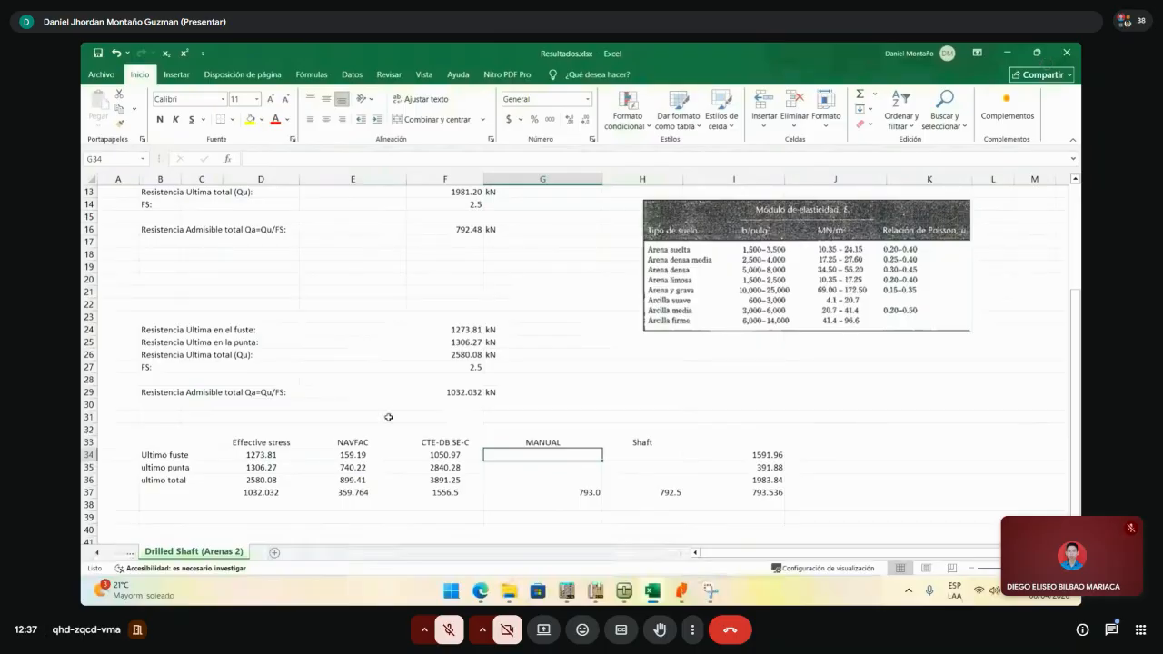
- Move down a row, click through the spreadsheet, then switch away from Excel
scroll(388, 418, down, 2)
key(Return)
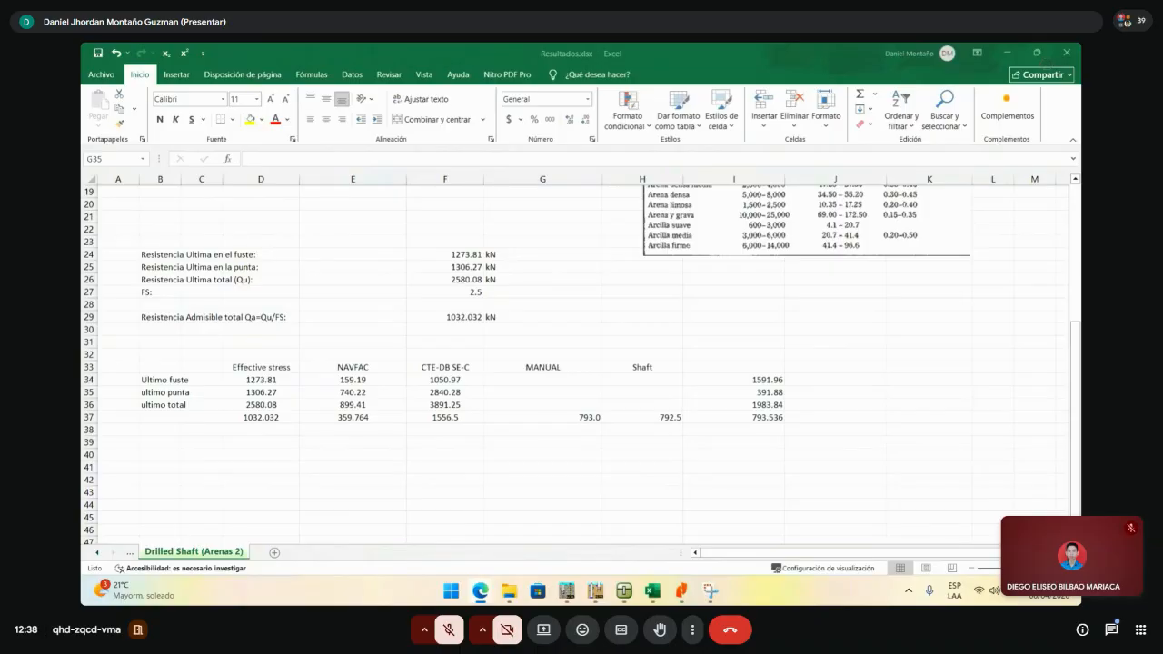
click(770, 419)
click(747, 467)
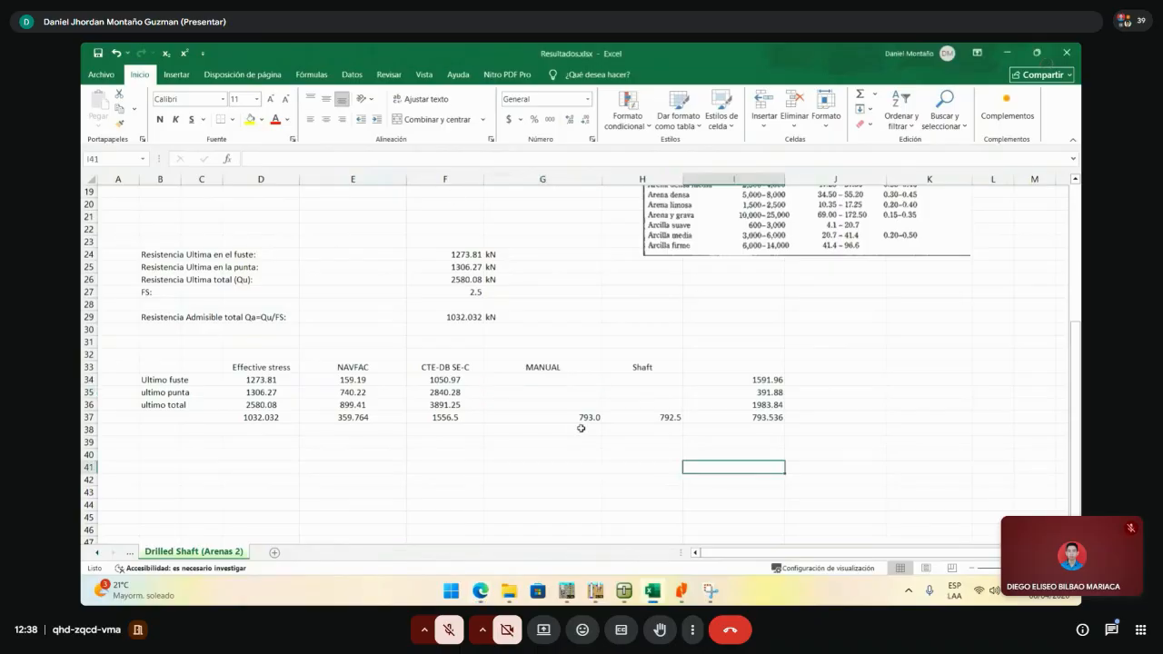
click(581, 429)
click(579, 456)
click(578, 479)
click(529, 468)
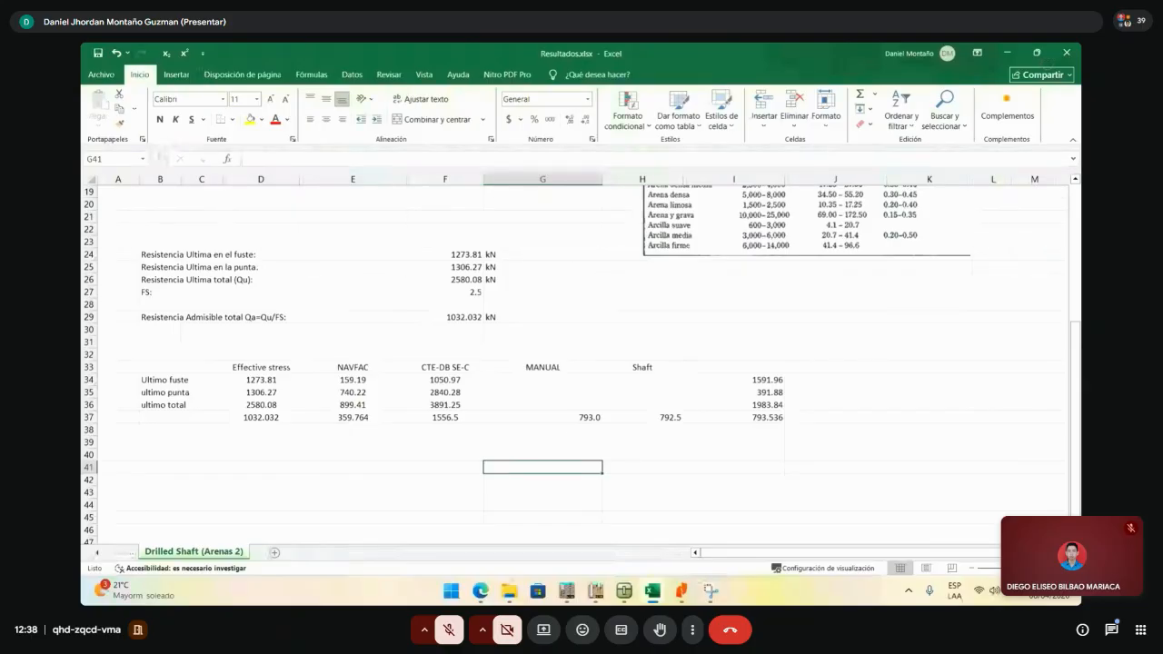
key(alt+Tab)
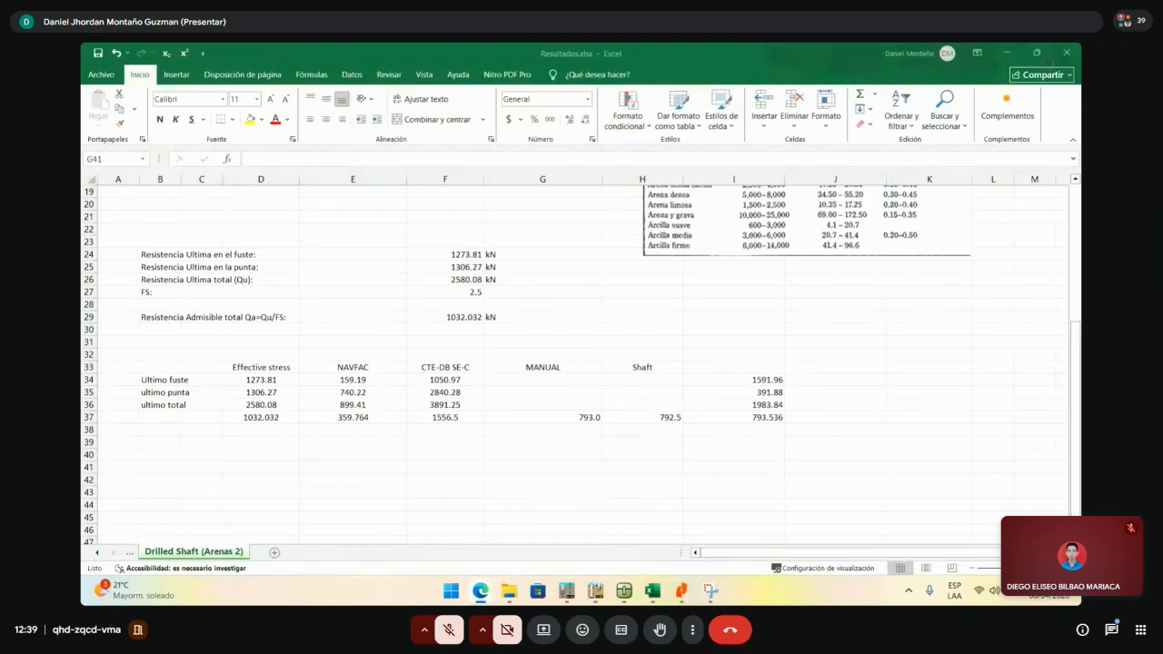
- Open and close the Meet chat panel, then exit the call's full-screen view
click(1111, 630)
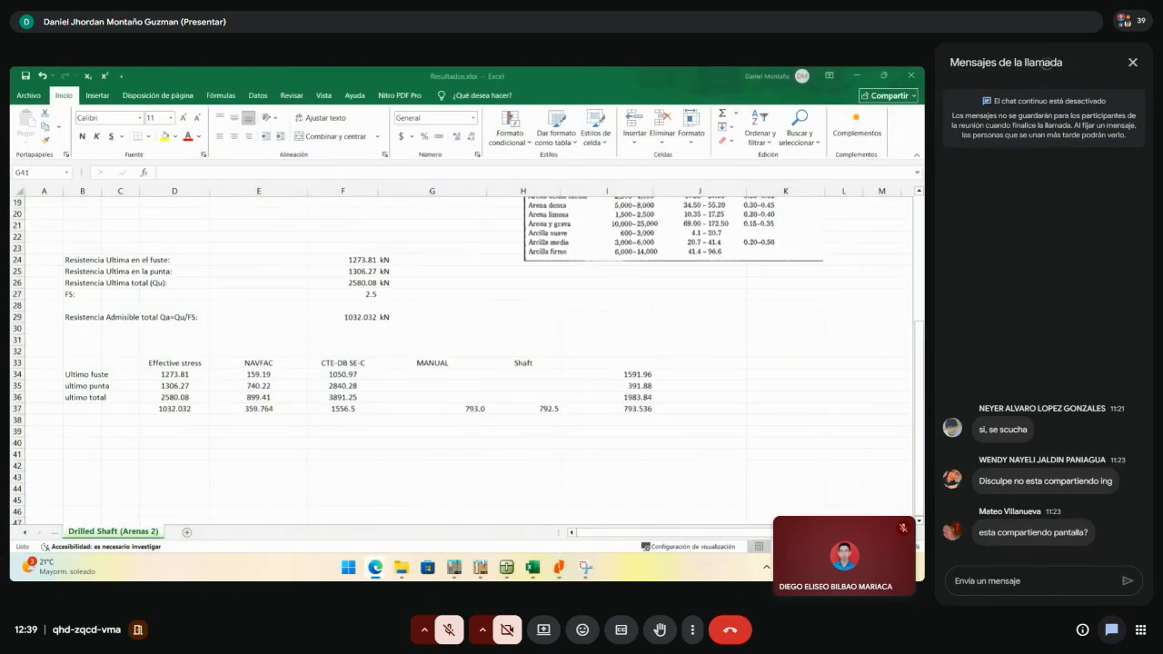
click(1132, 63)
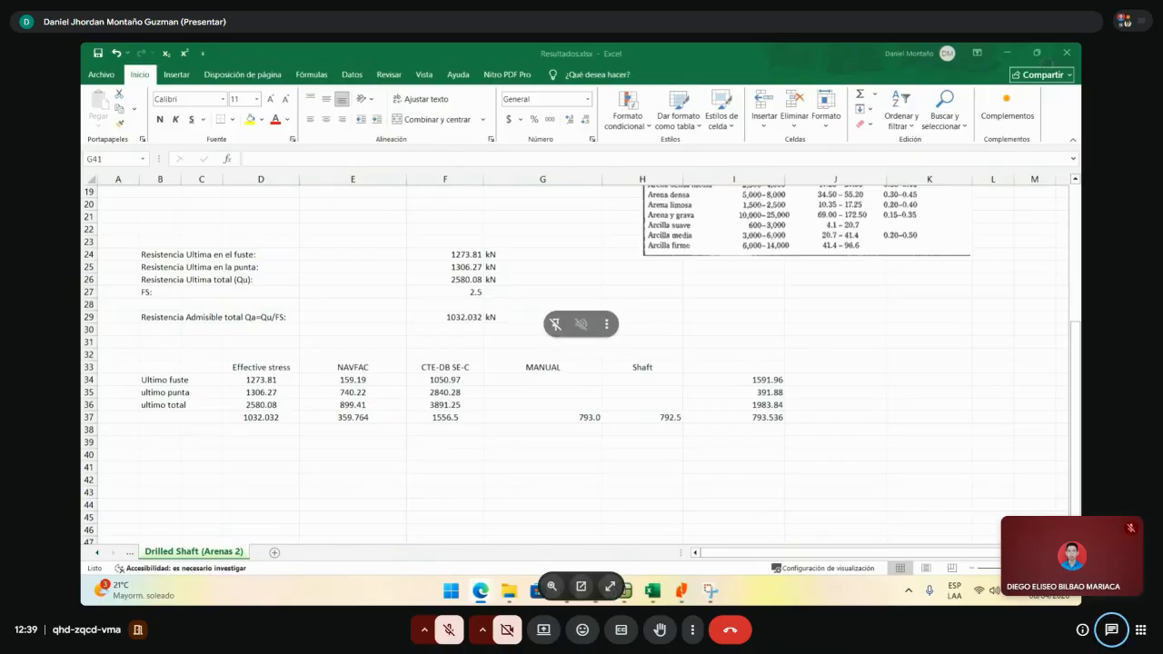
click(609, 586)
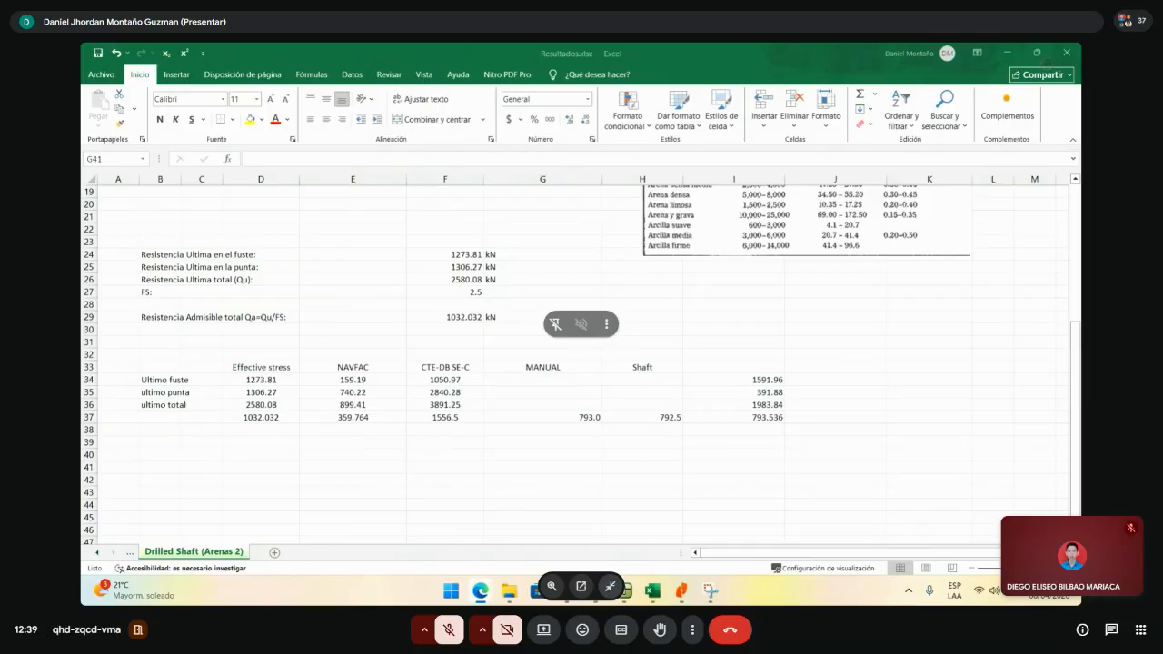
key(Escape)
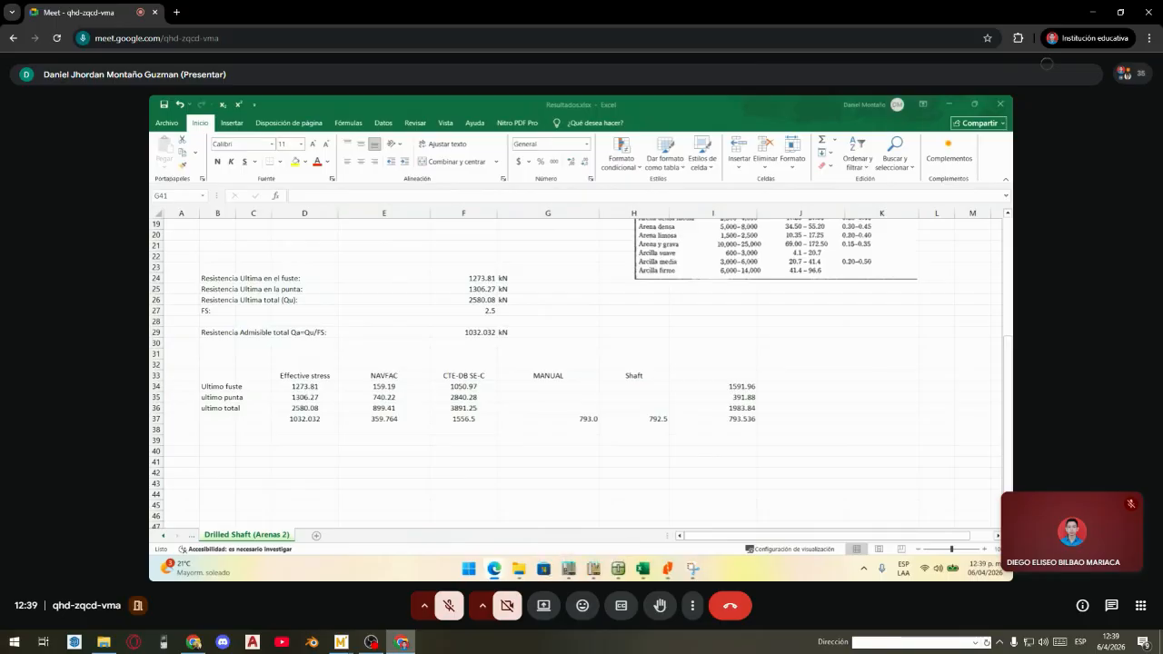
mouse_move(401, 642)
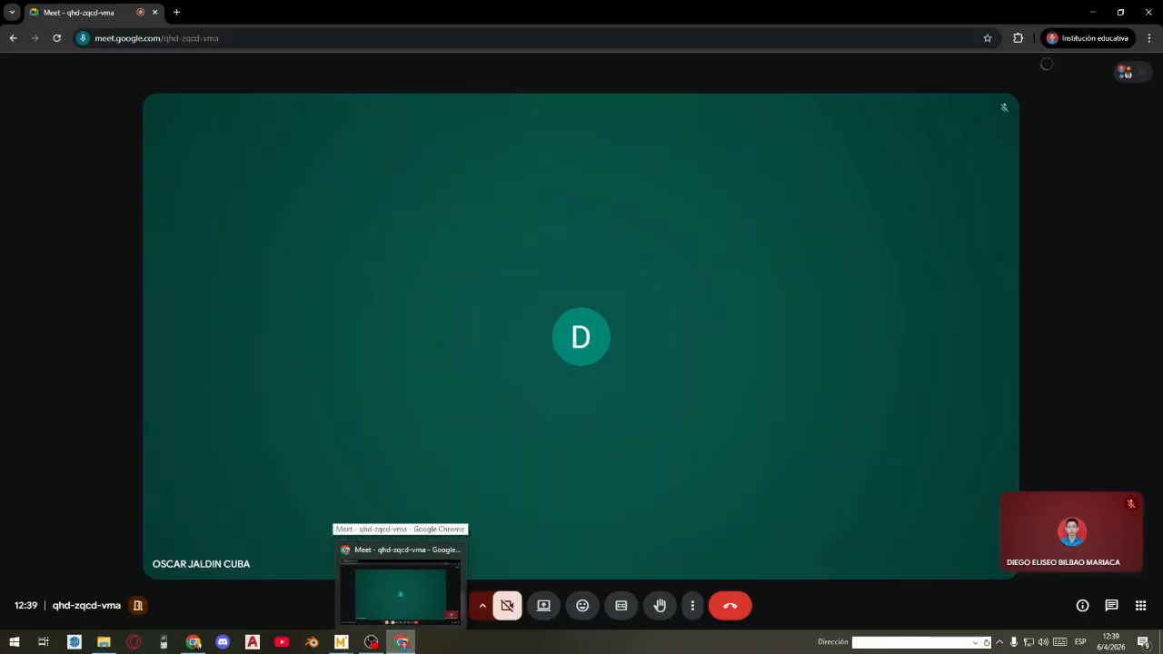